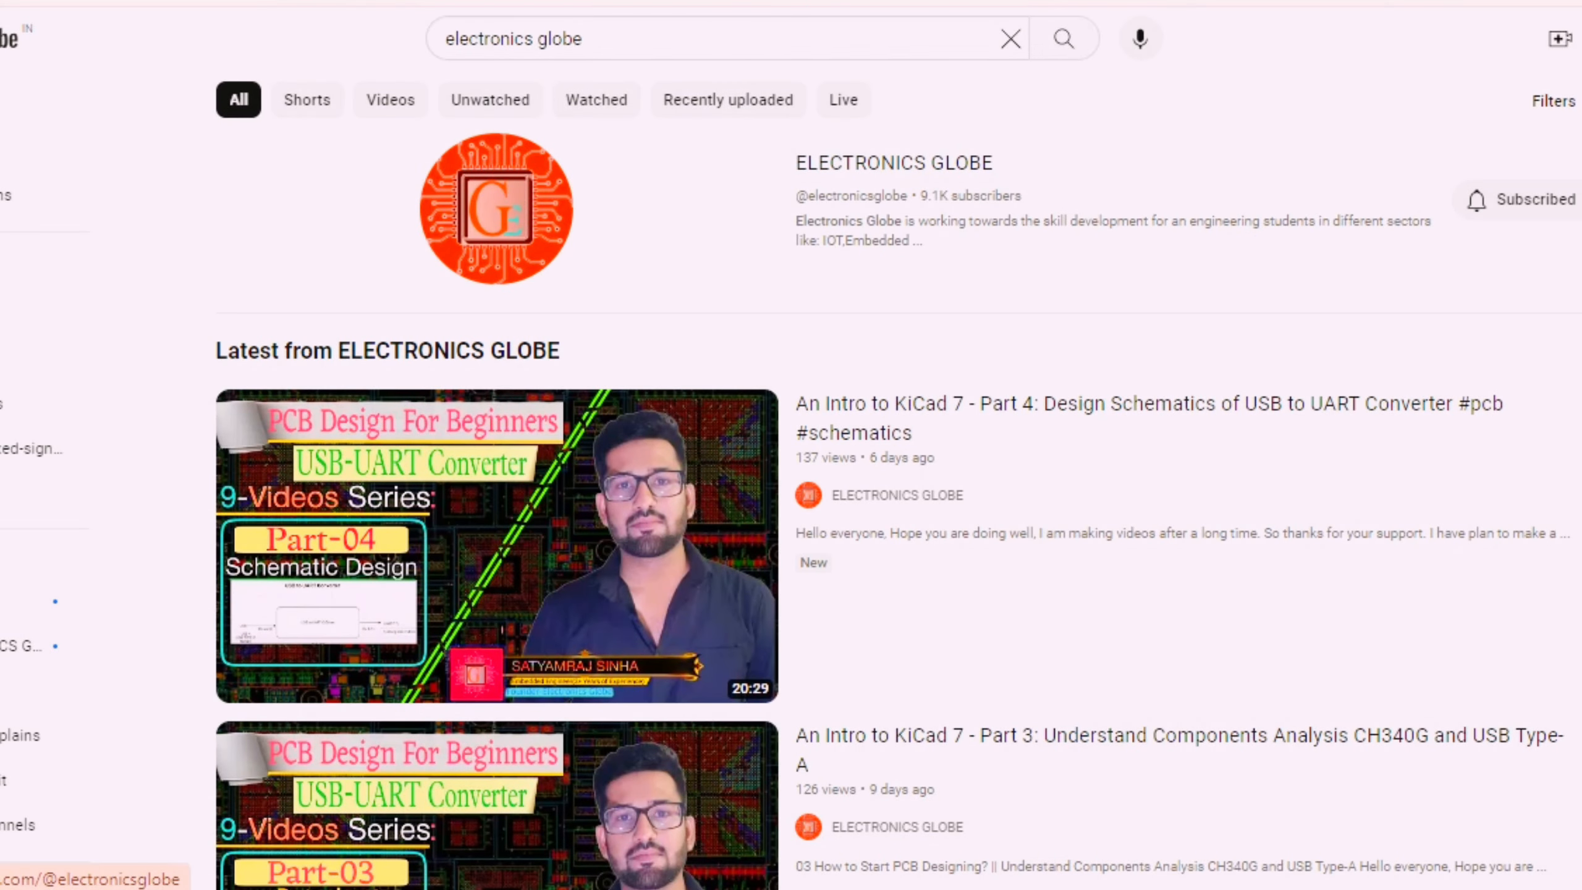
# - Look over the search results for Electronics Globe and open the ELECTRONICS GLOBE channel
pyautogui.scroll(-3, 1121, 215)
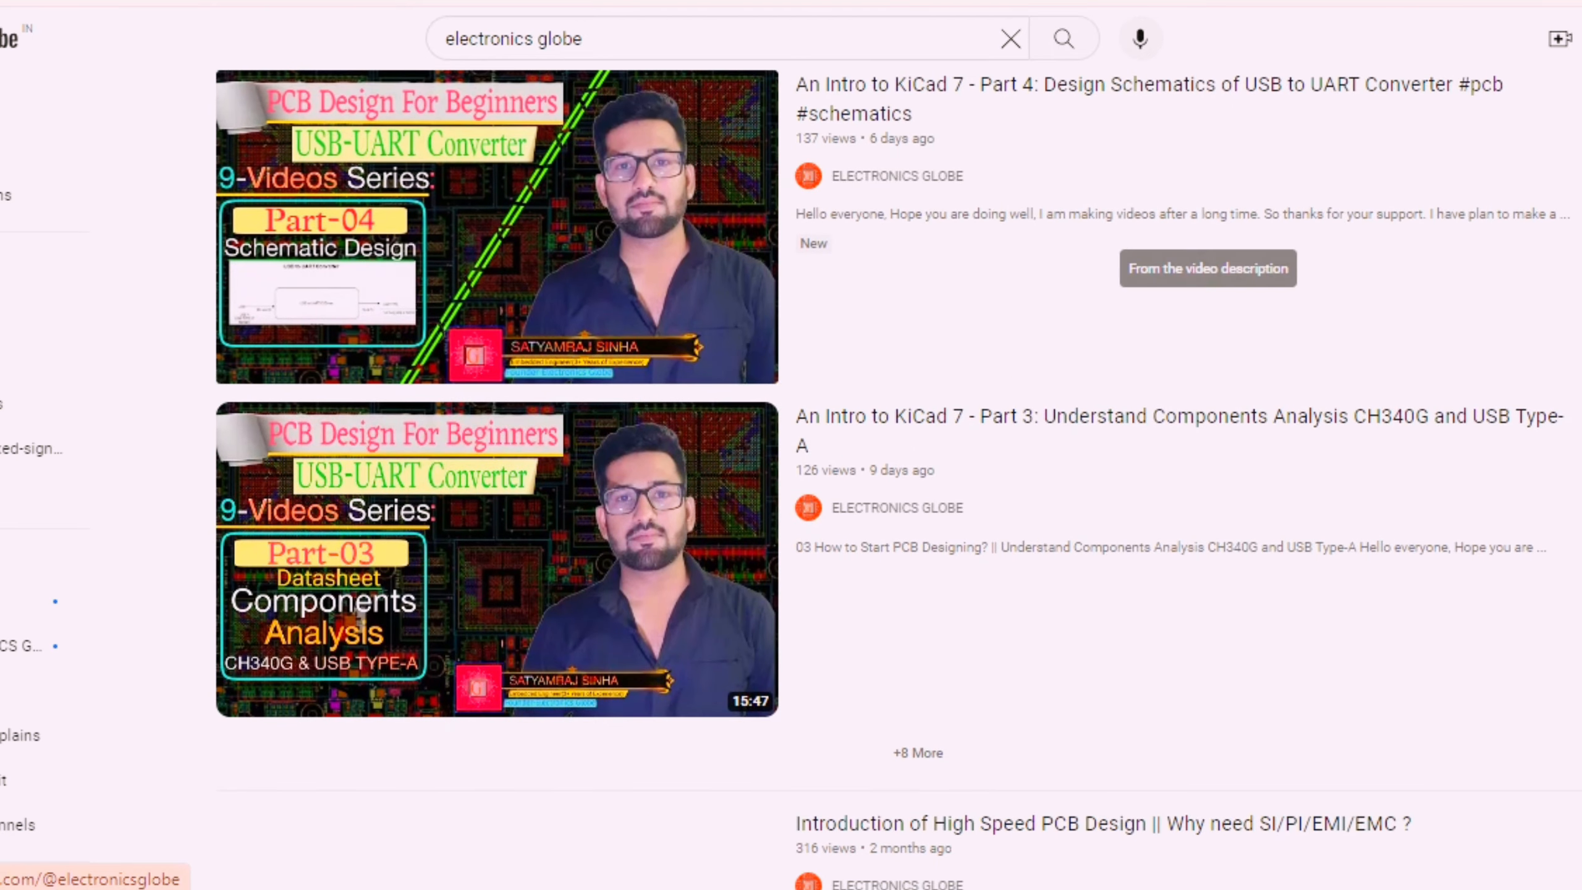
pyautogui.scroll(3, 1122, 215)
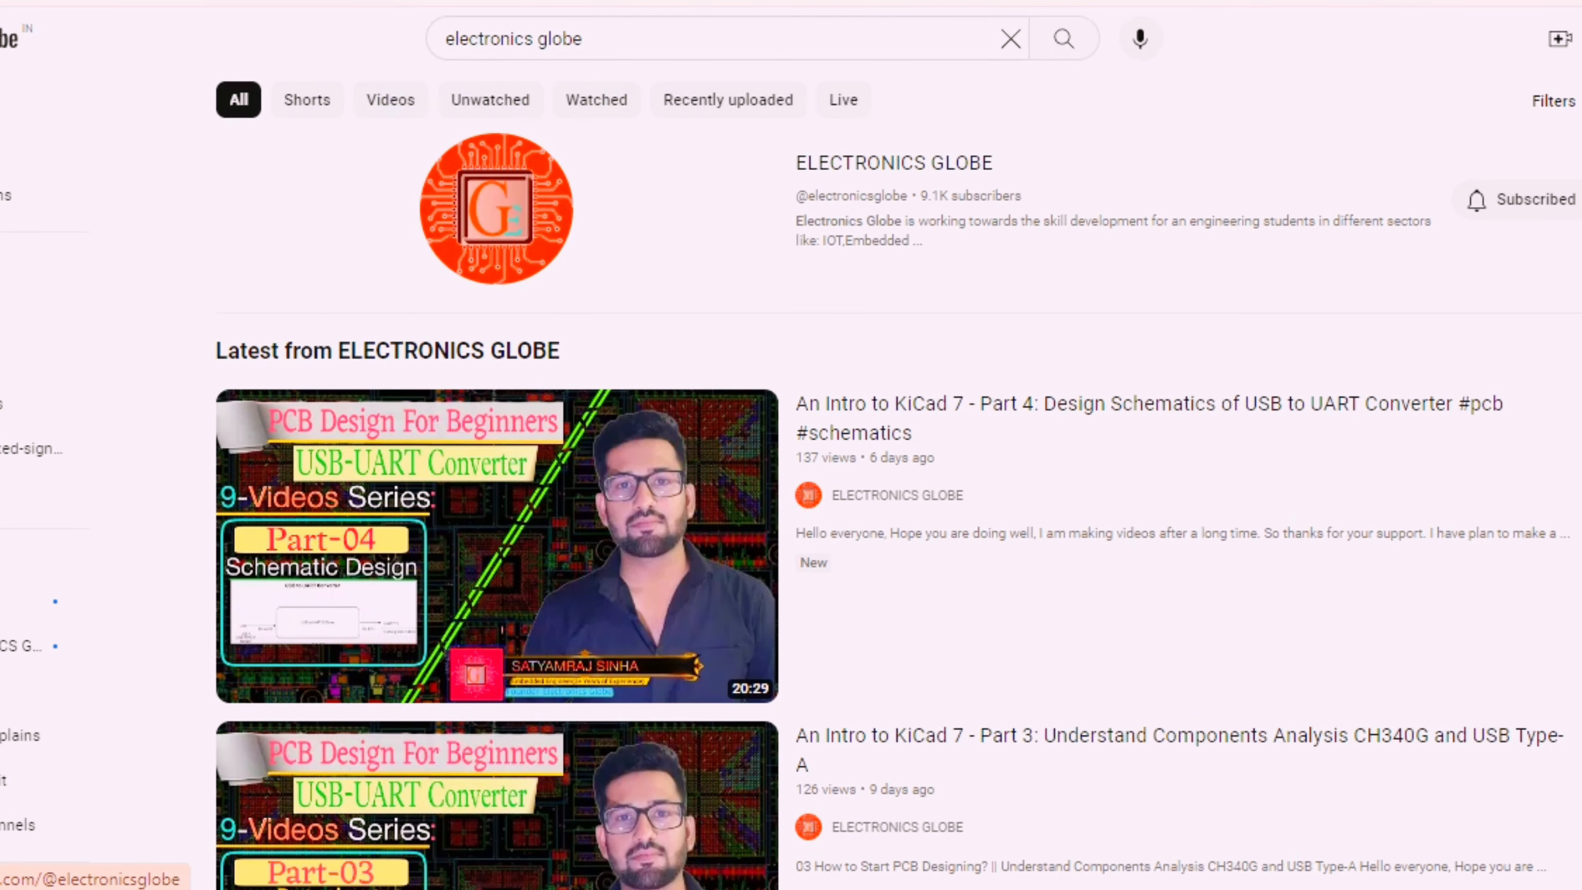
pyautogui.click(894, 163)
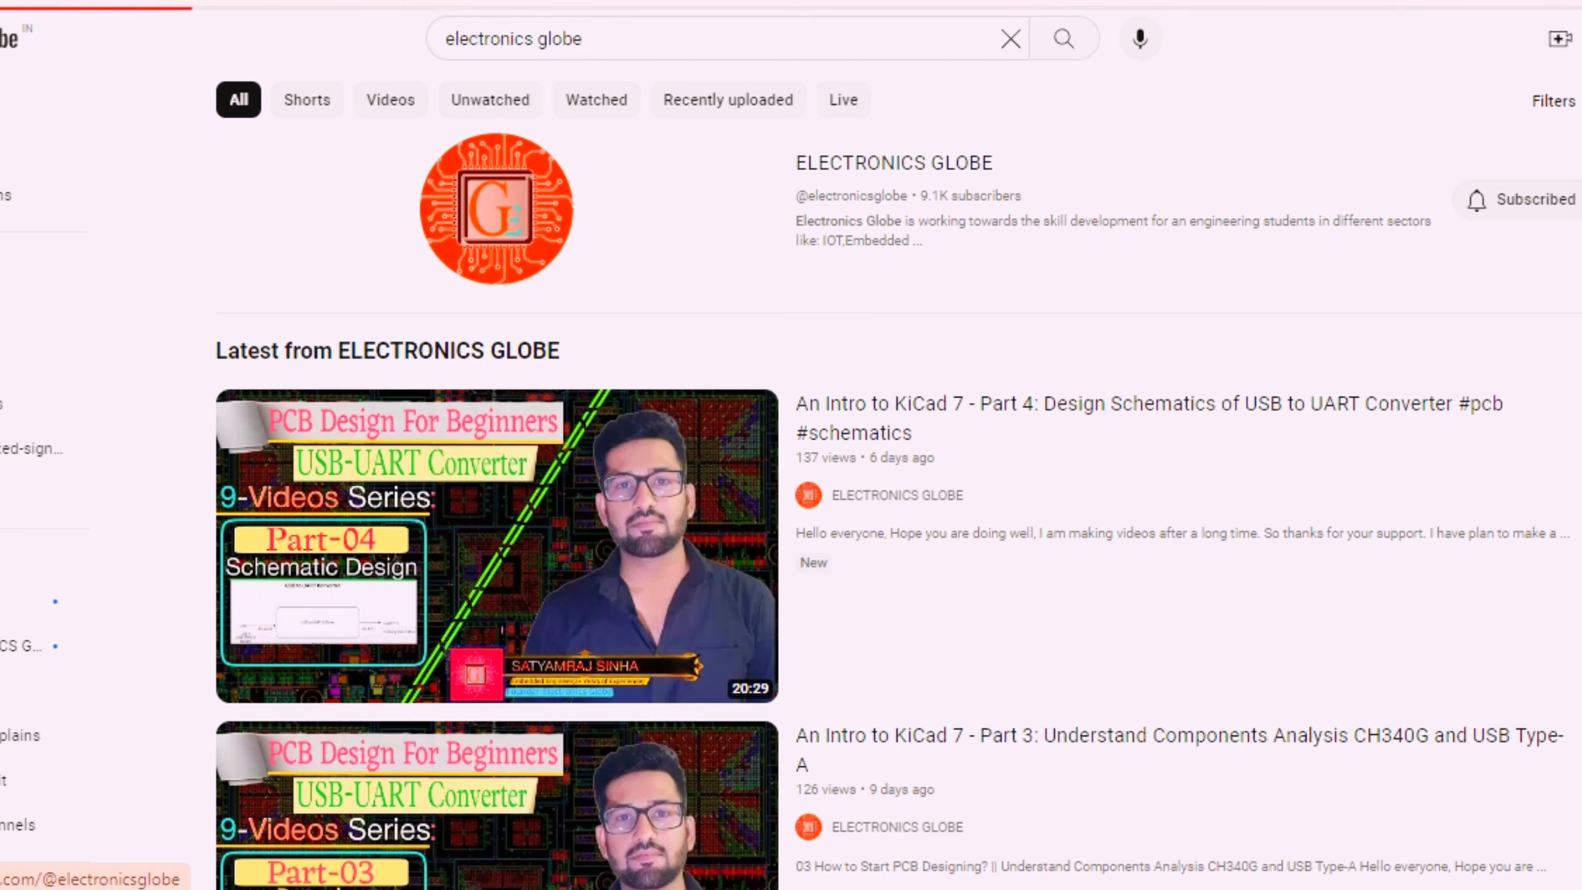
# - Browse the channel's latest videos for the KiCad 7 PCB design series, Parts 1 to 4
pyautogui.scroll(-3, 791, 474)
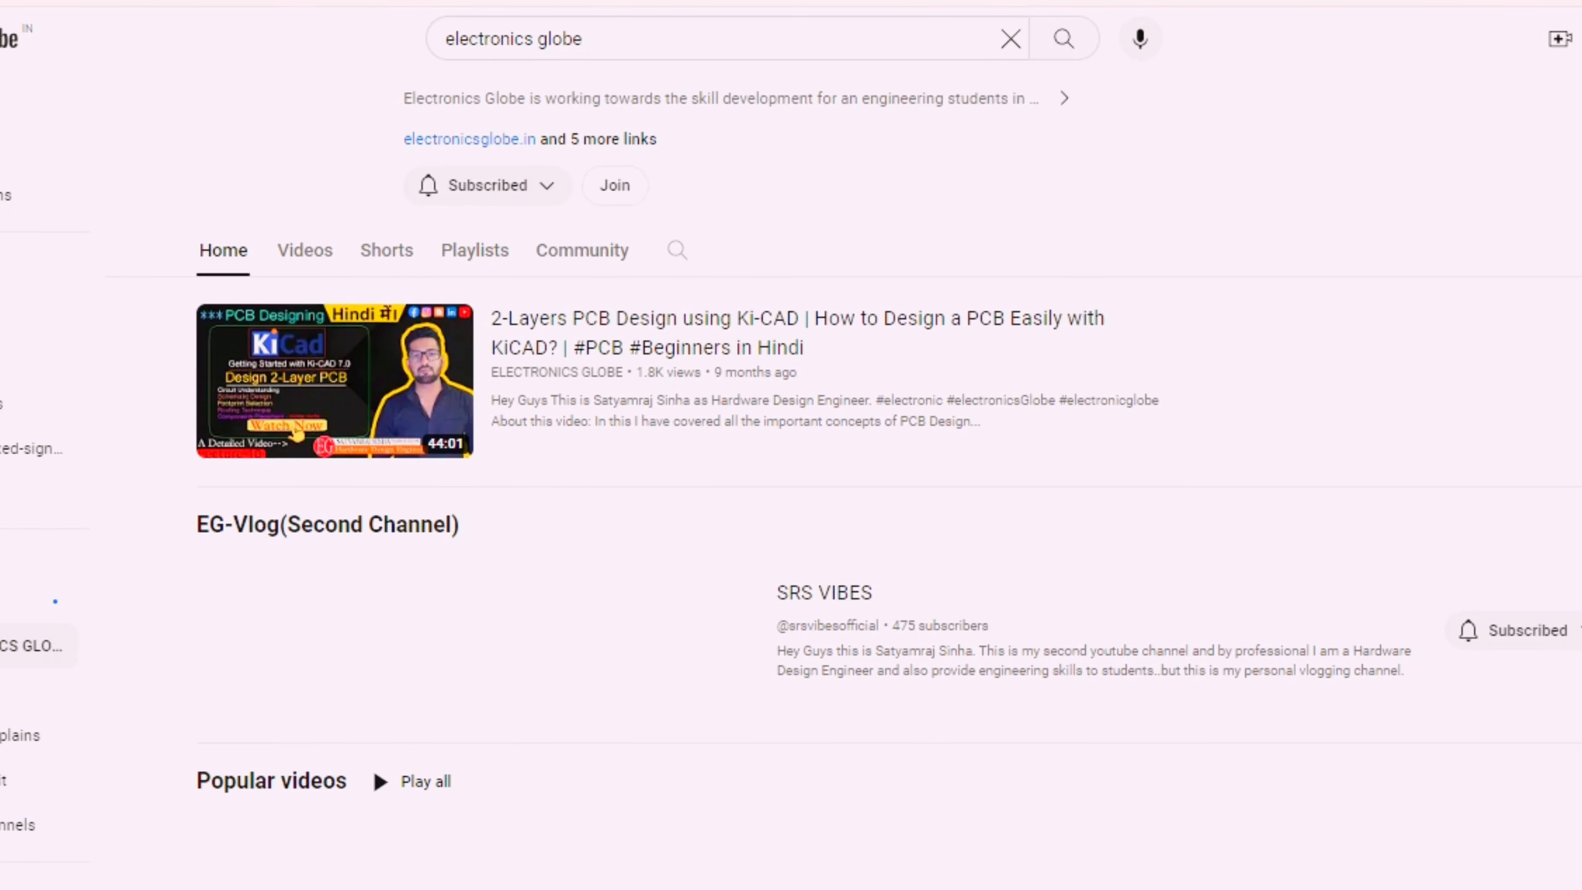
pyautogui.click(305, 250)
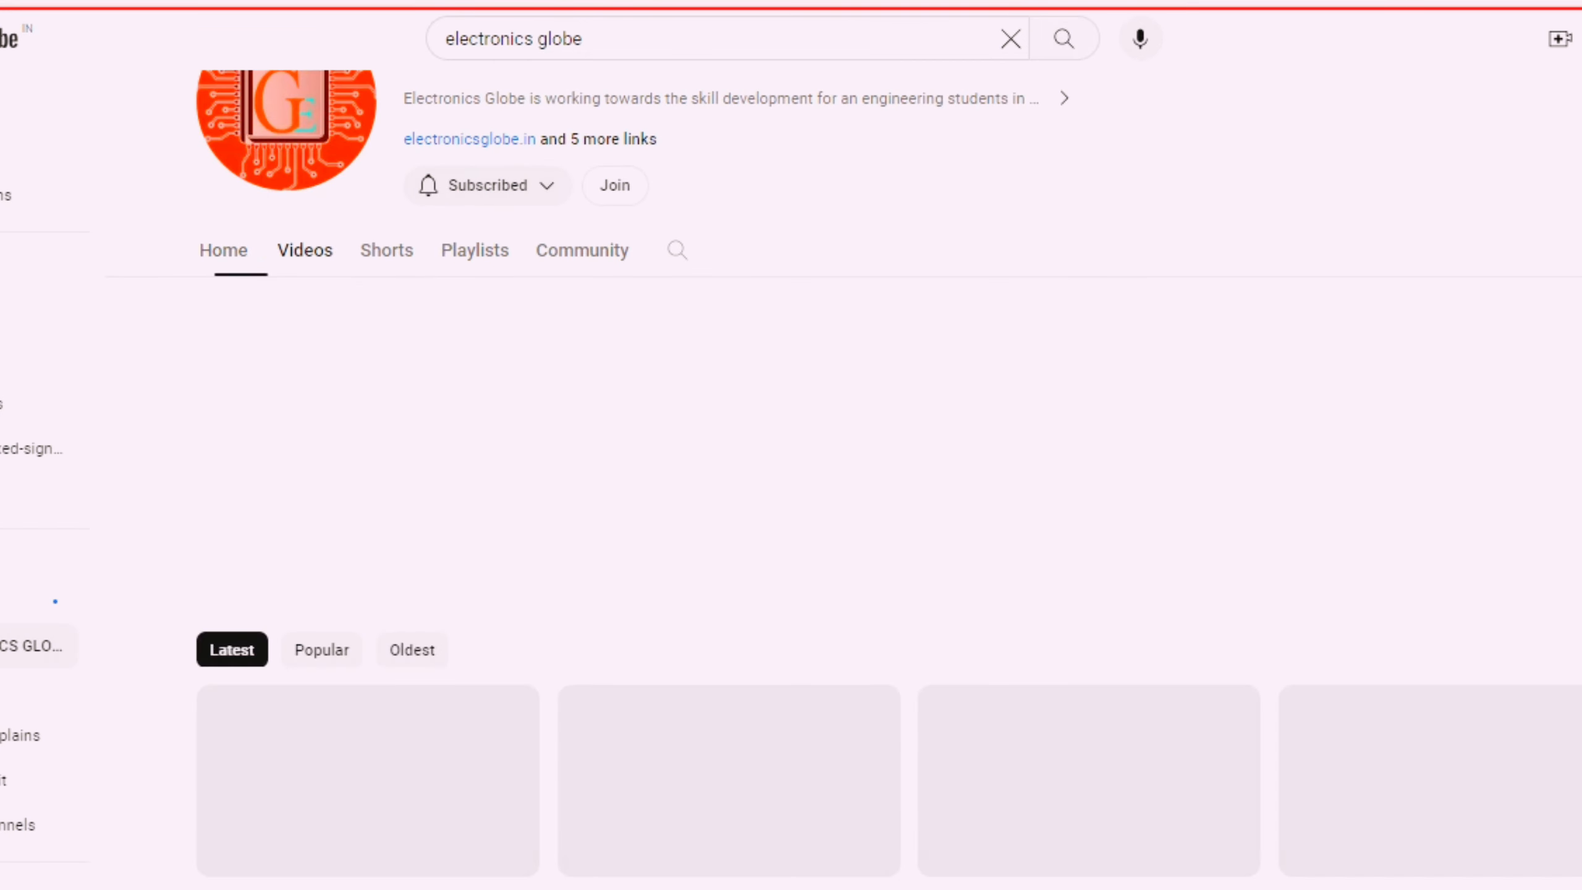
pyautogui.scroll(-3, 728, 474)
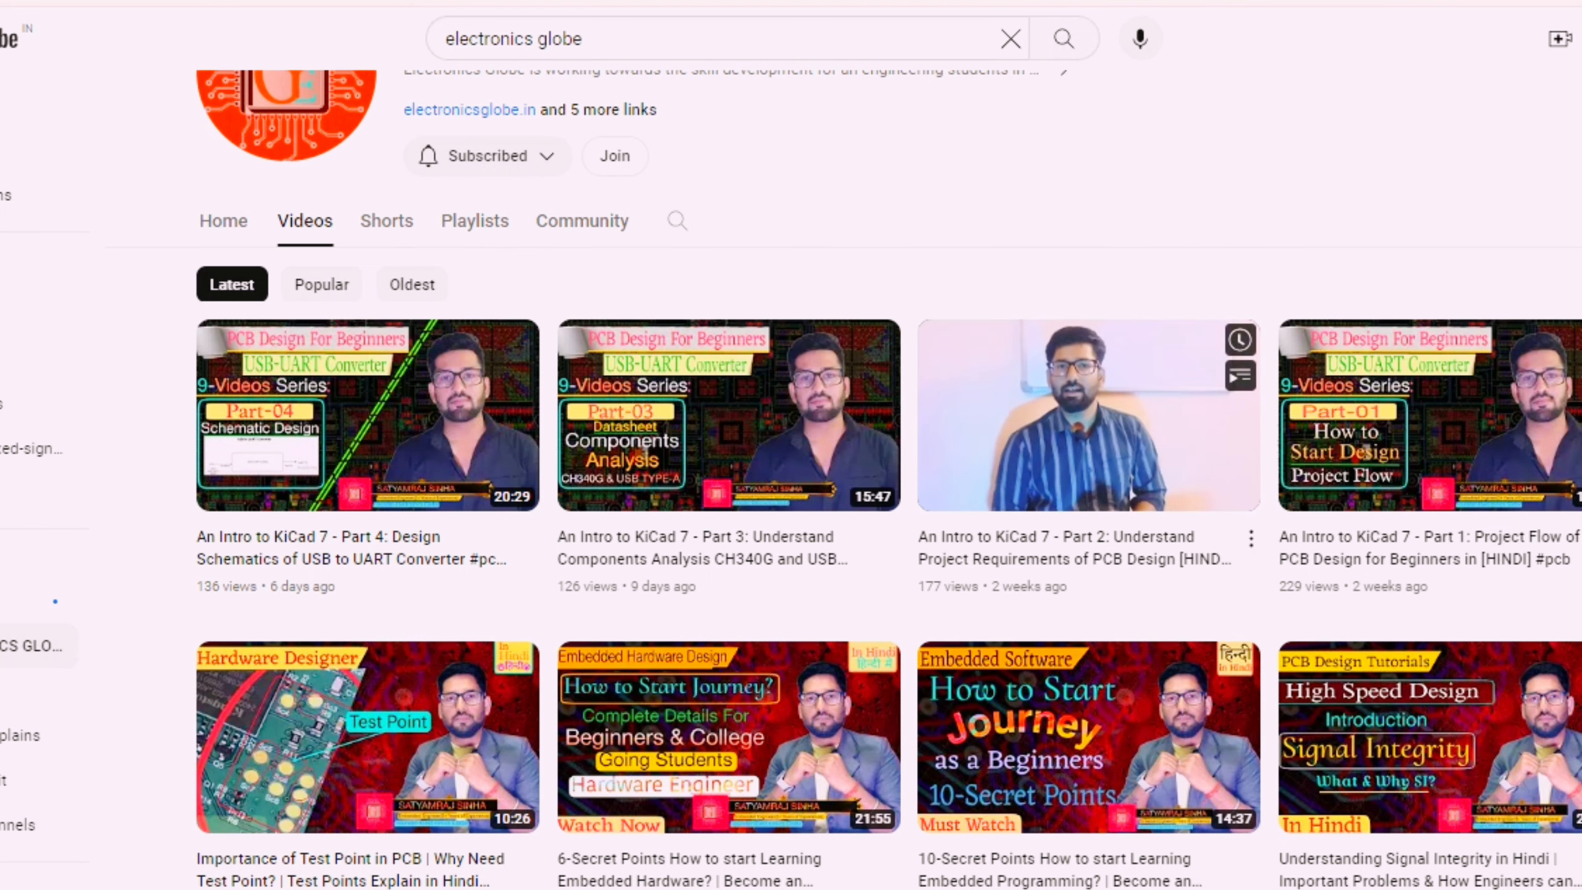
pyautogui.click(1089, 416)
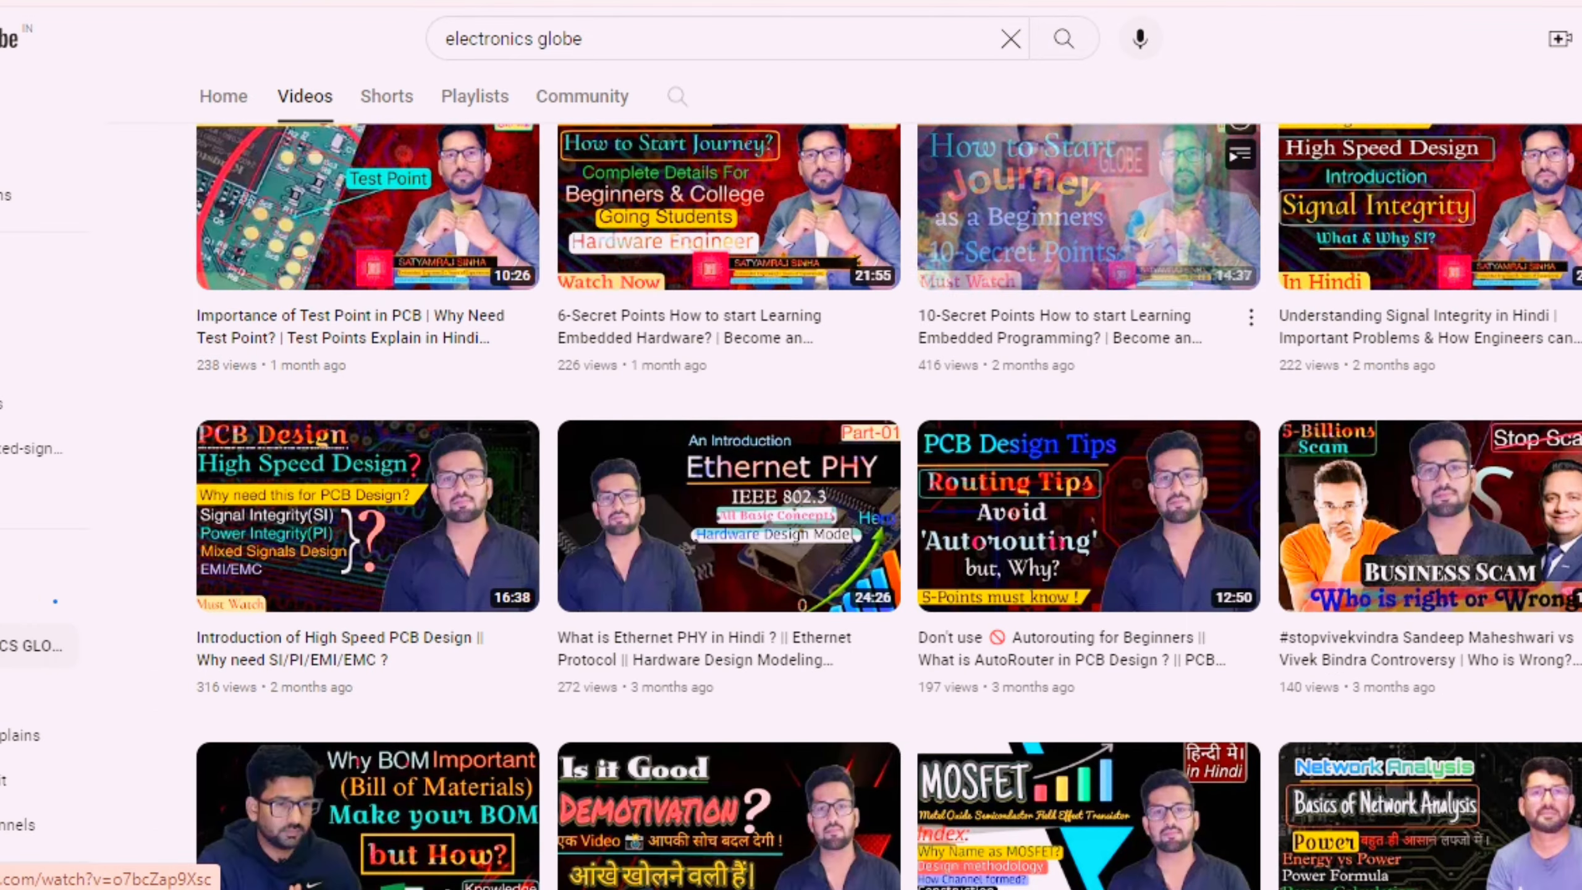
pyautogui.scroll(7, 1089, 212)
pyautogui.scroll(-1, 810, 445)
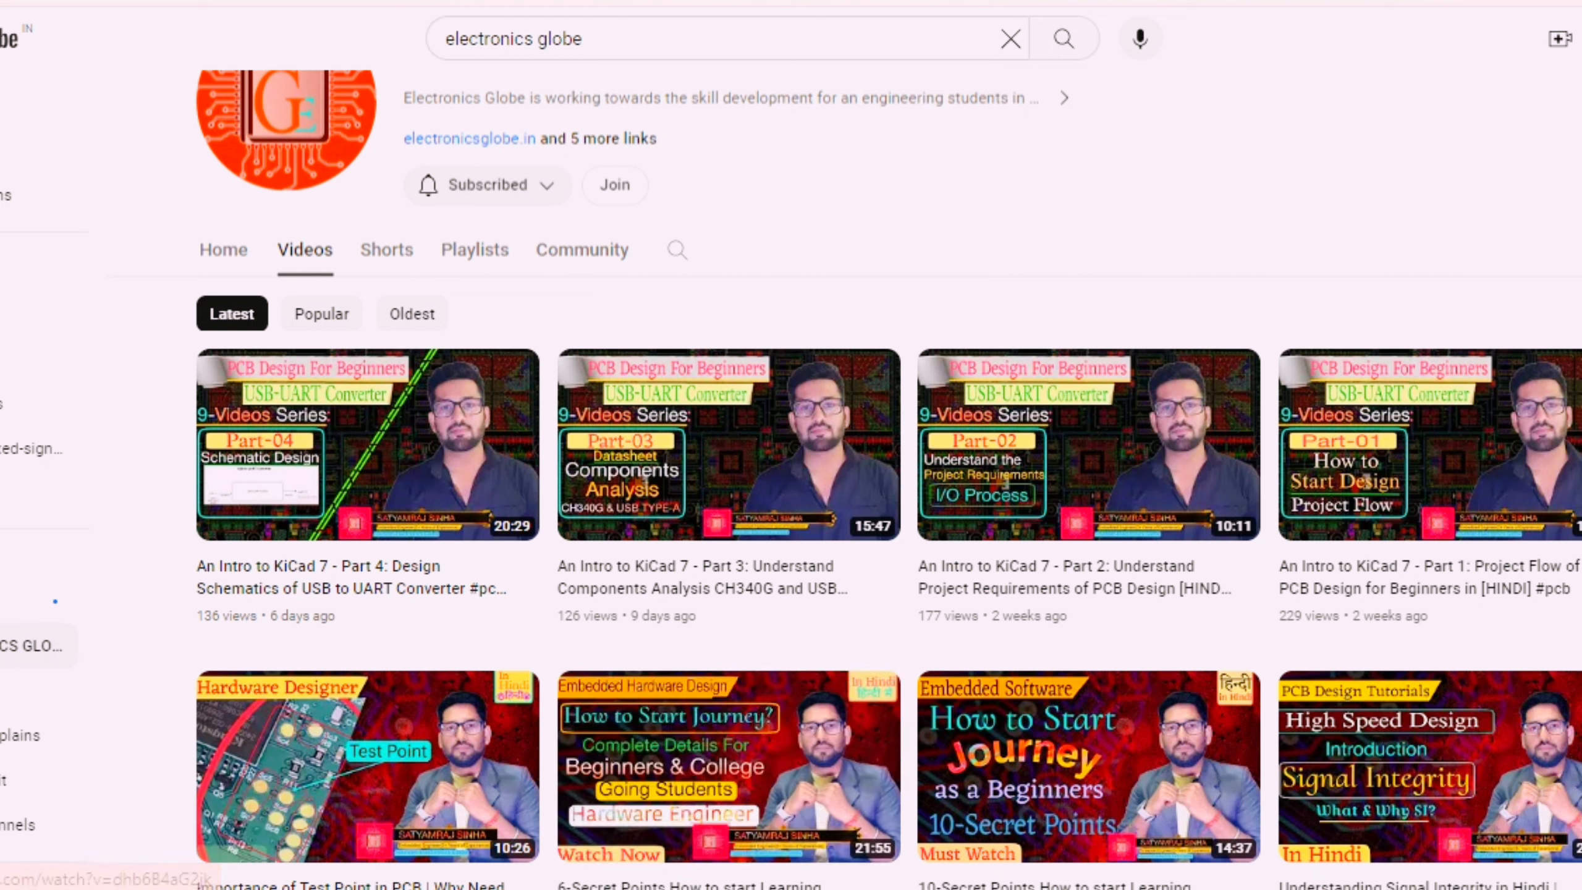
pyautogui.moveTo(729, 445)
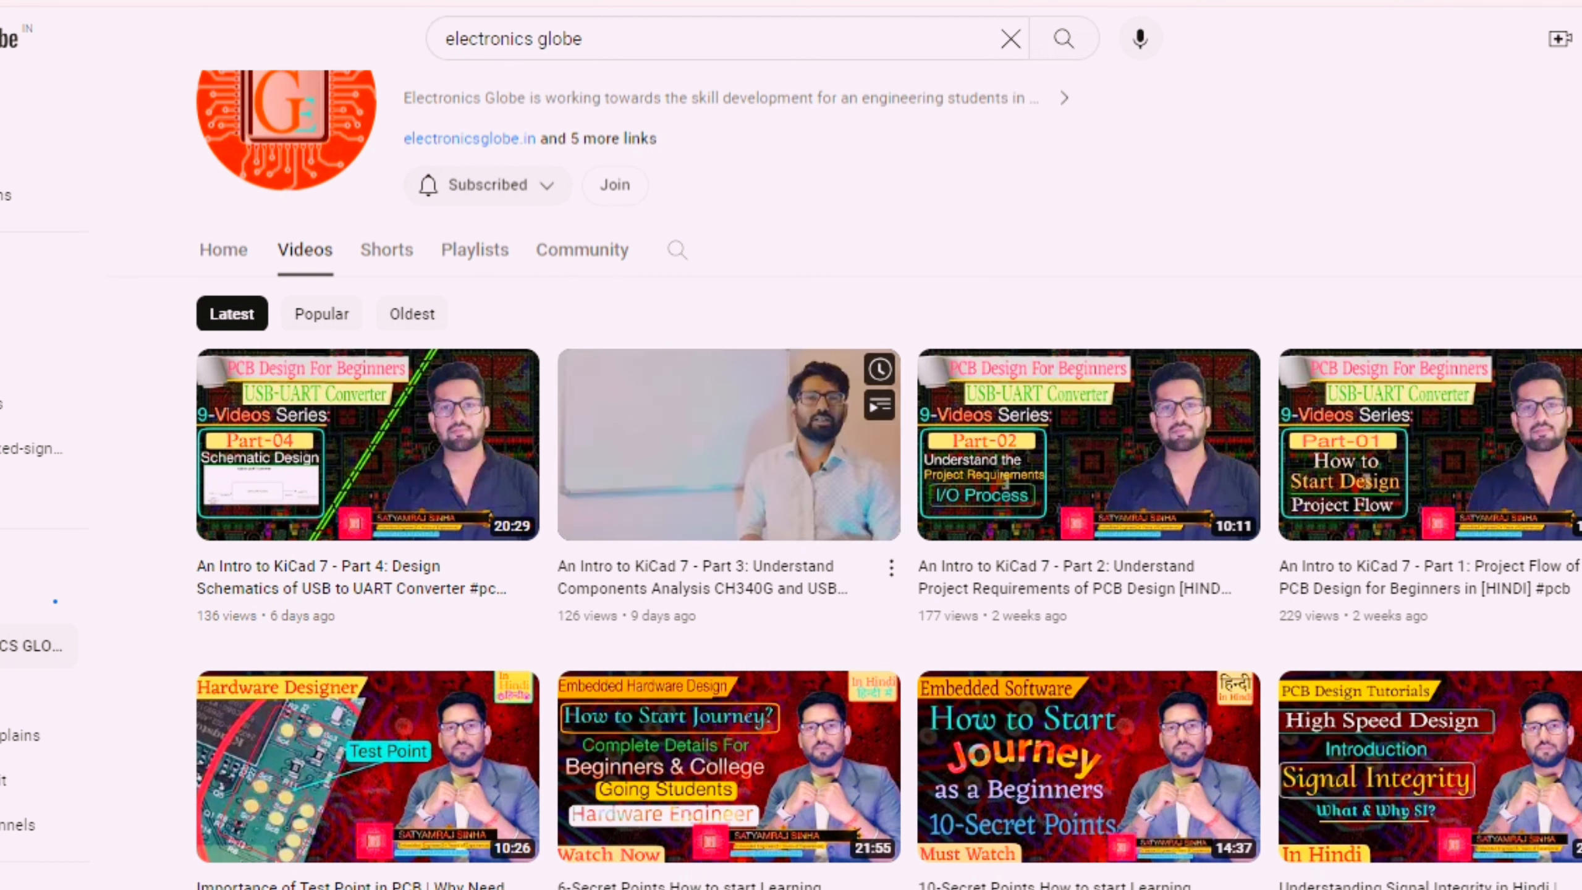
pyautogui.moveTo(367, 445)
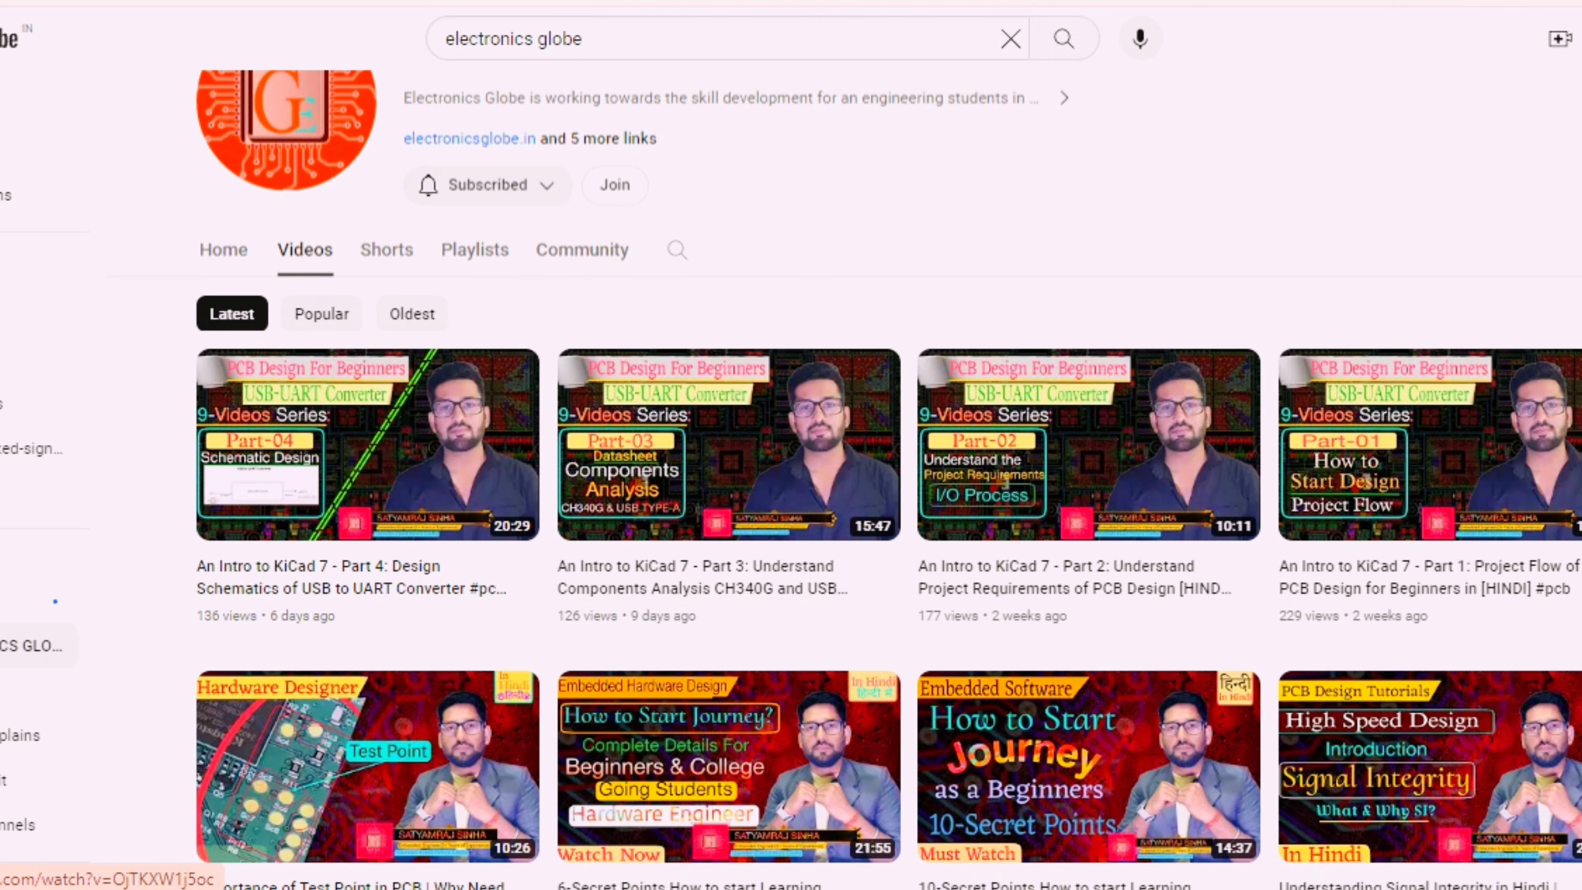
# - Go to the channel's created playlists and open the "Project: KiCAD 7.0" playlist
pyautogui.click(475, 250)
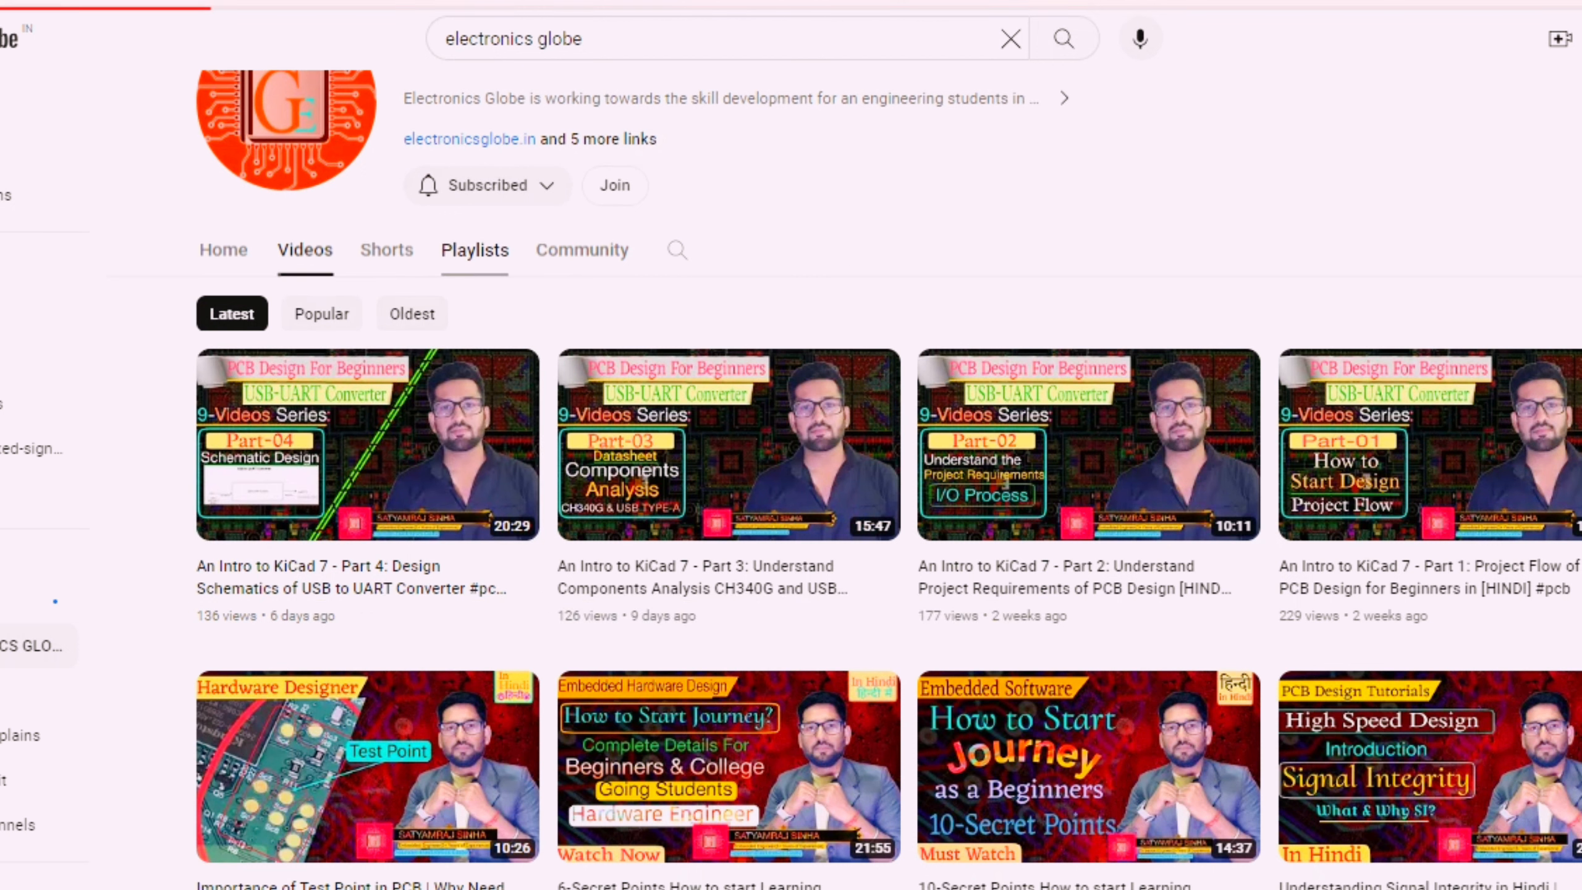
pyautogui.scroll(-2, 889, 479)
pyautogui.scroll(-3, 758, 416)
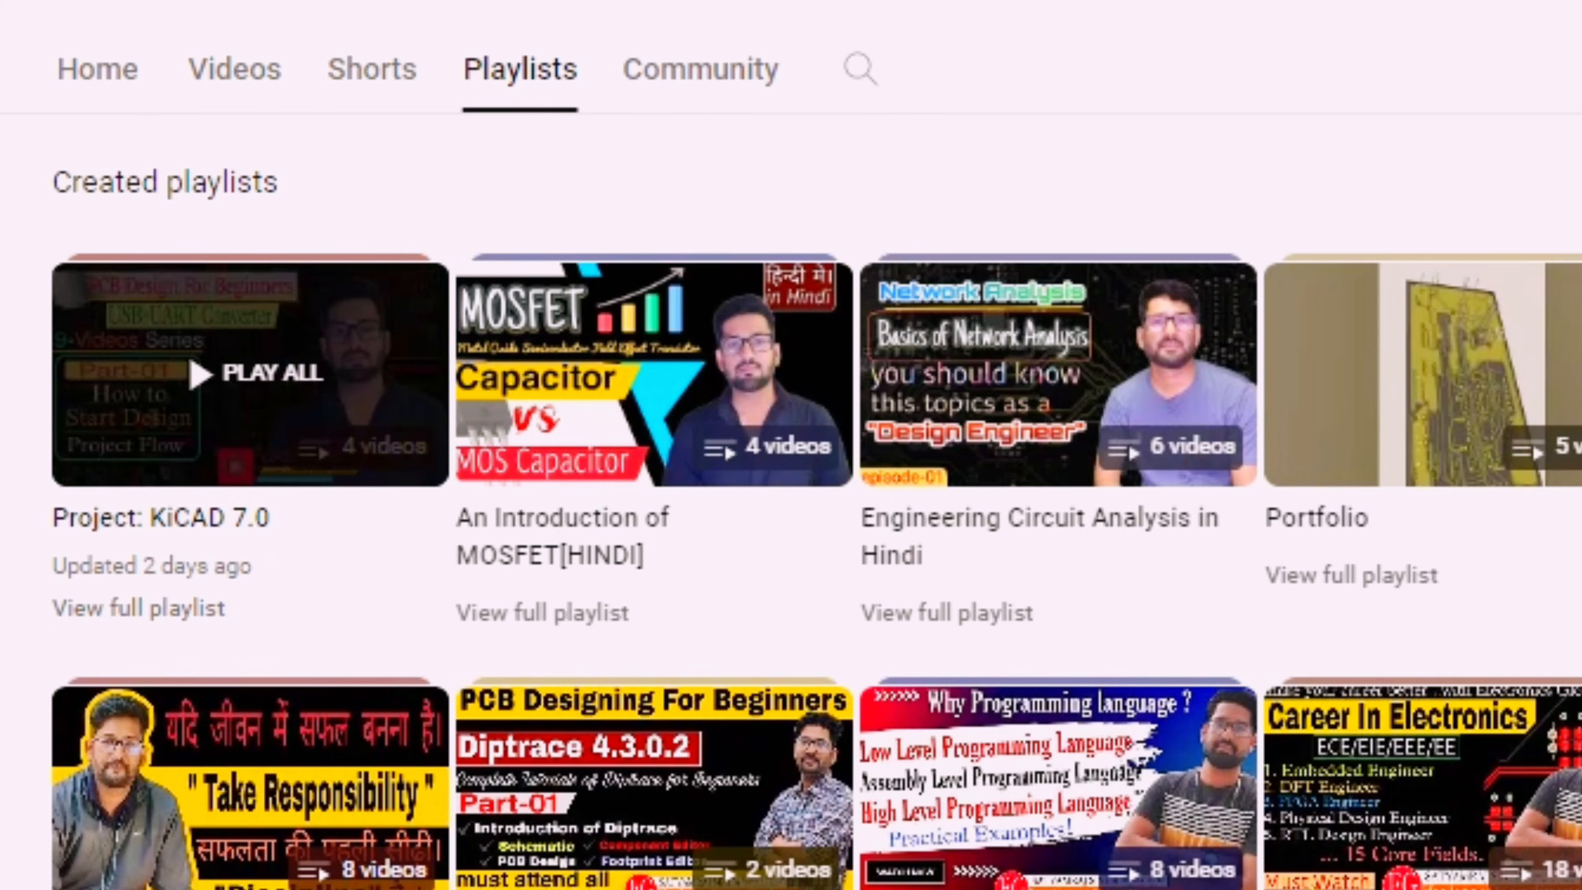
pyautogui.click(271, 372)
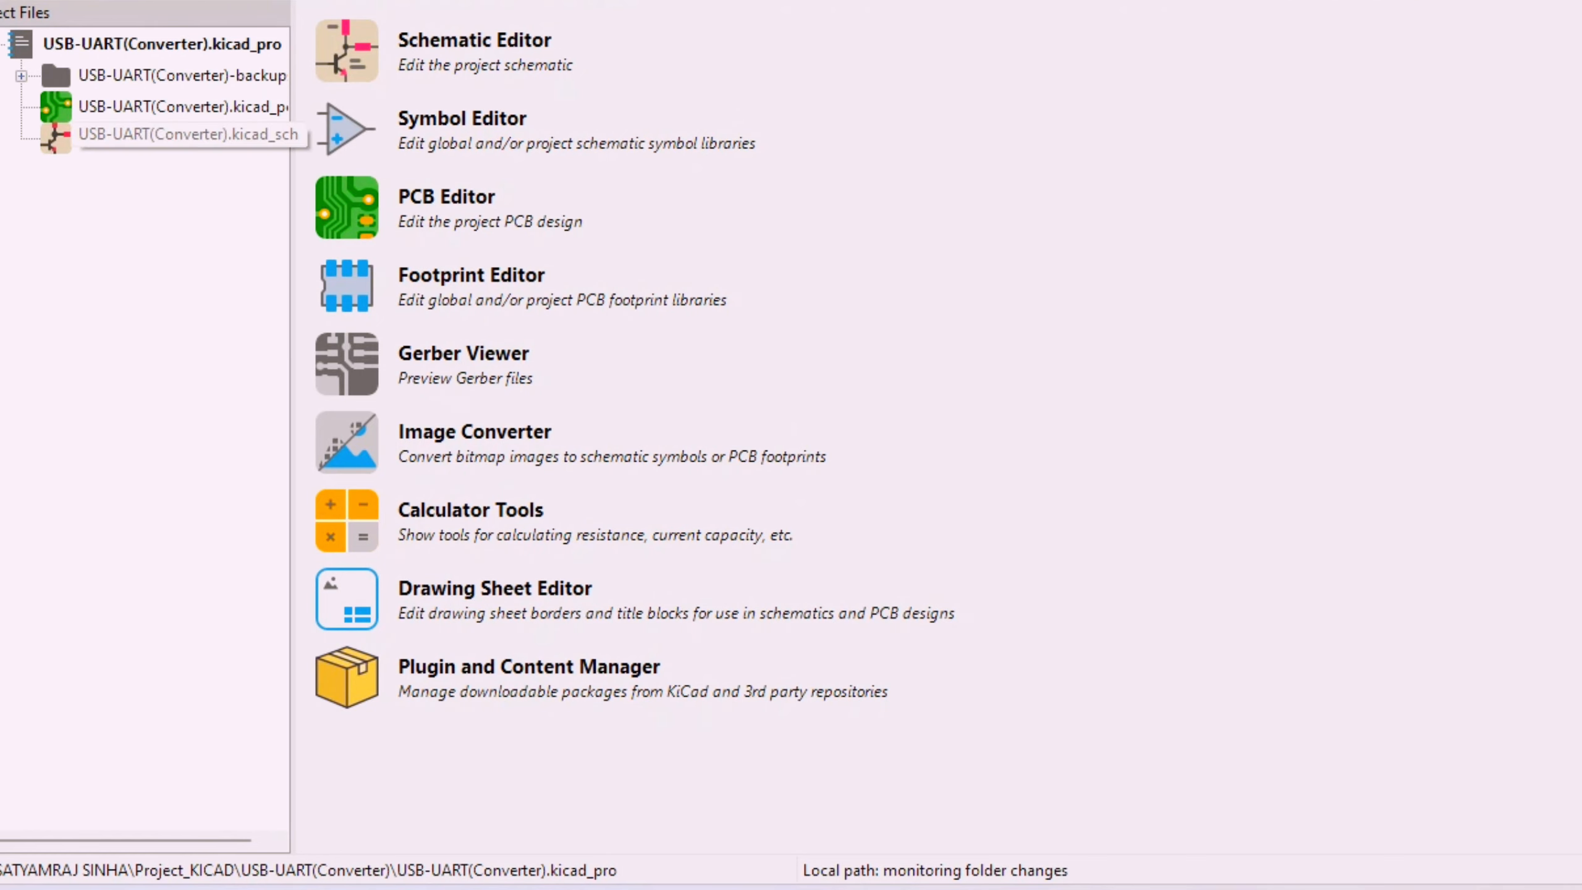
# - Switch to KiCad and open USB-UART(Converter).kicad_sch to review the finished schematic
pyautogui.click(181, 139)
pyautogui.doubleClick(181, 134)
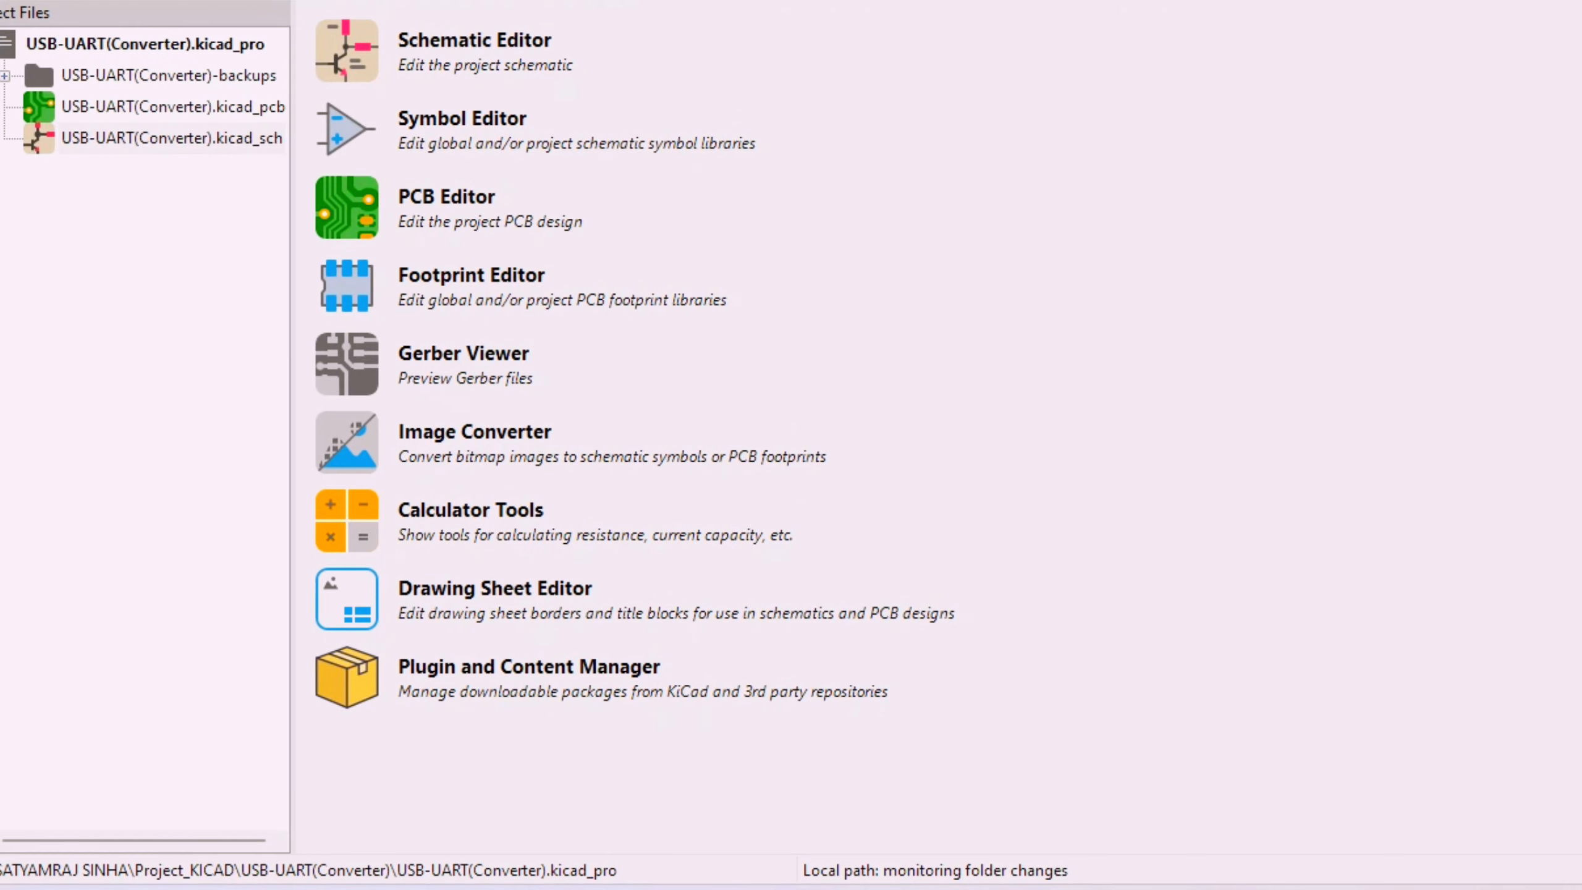
pyautogui.scroll(5, 947, 536)
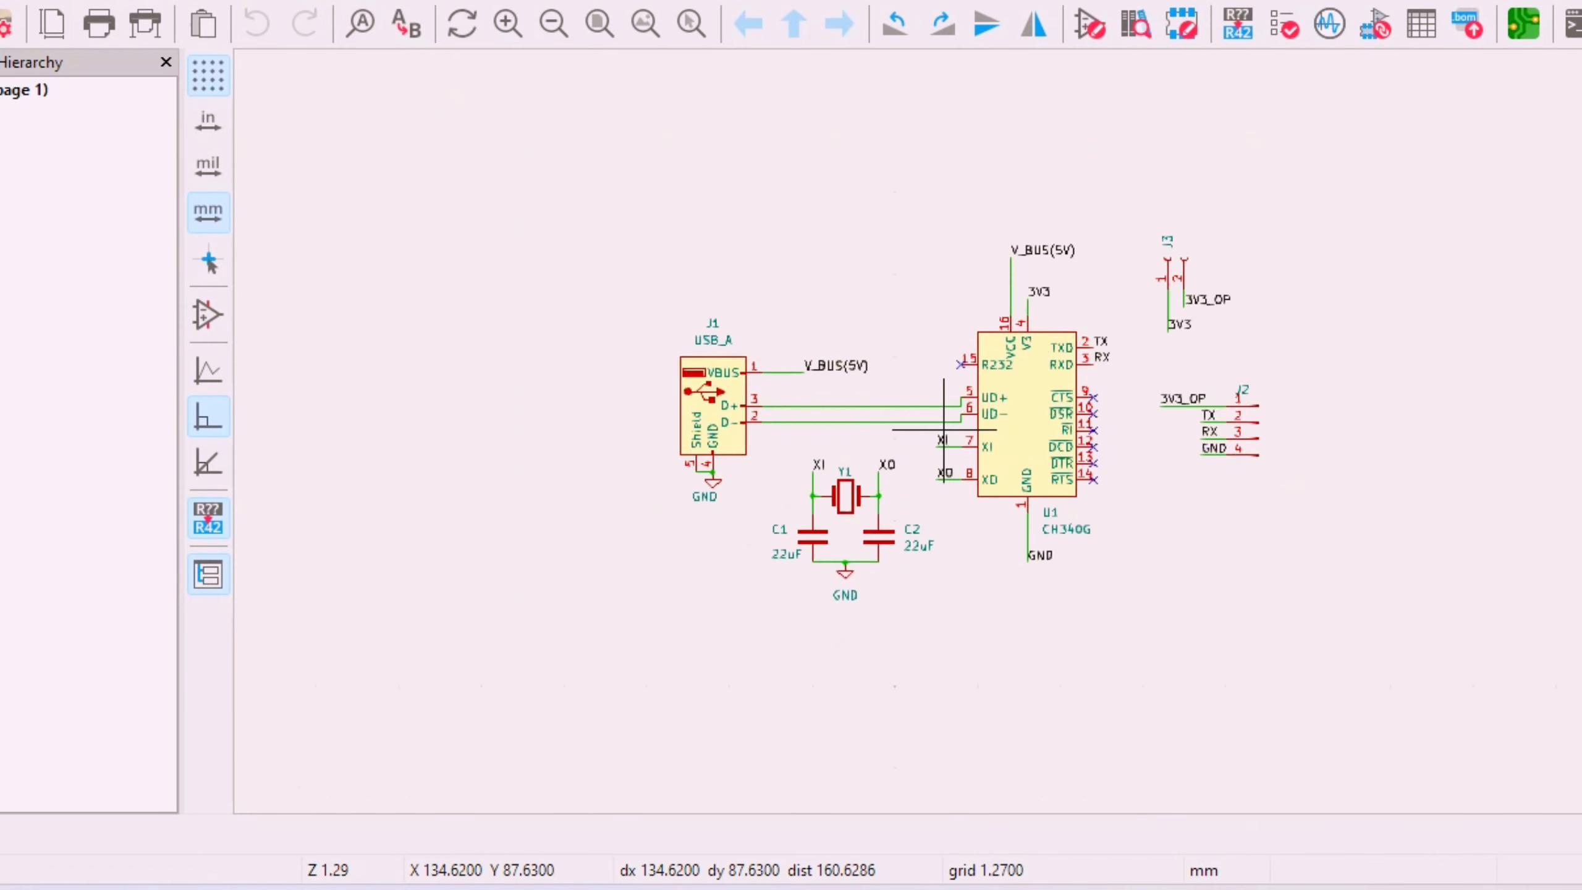
pyautogui.scroll(-2, 1176, 417)
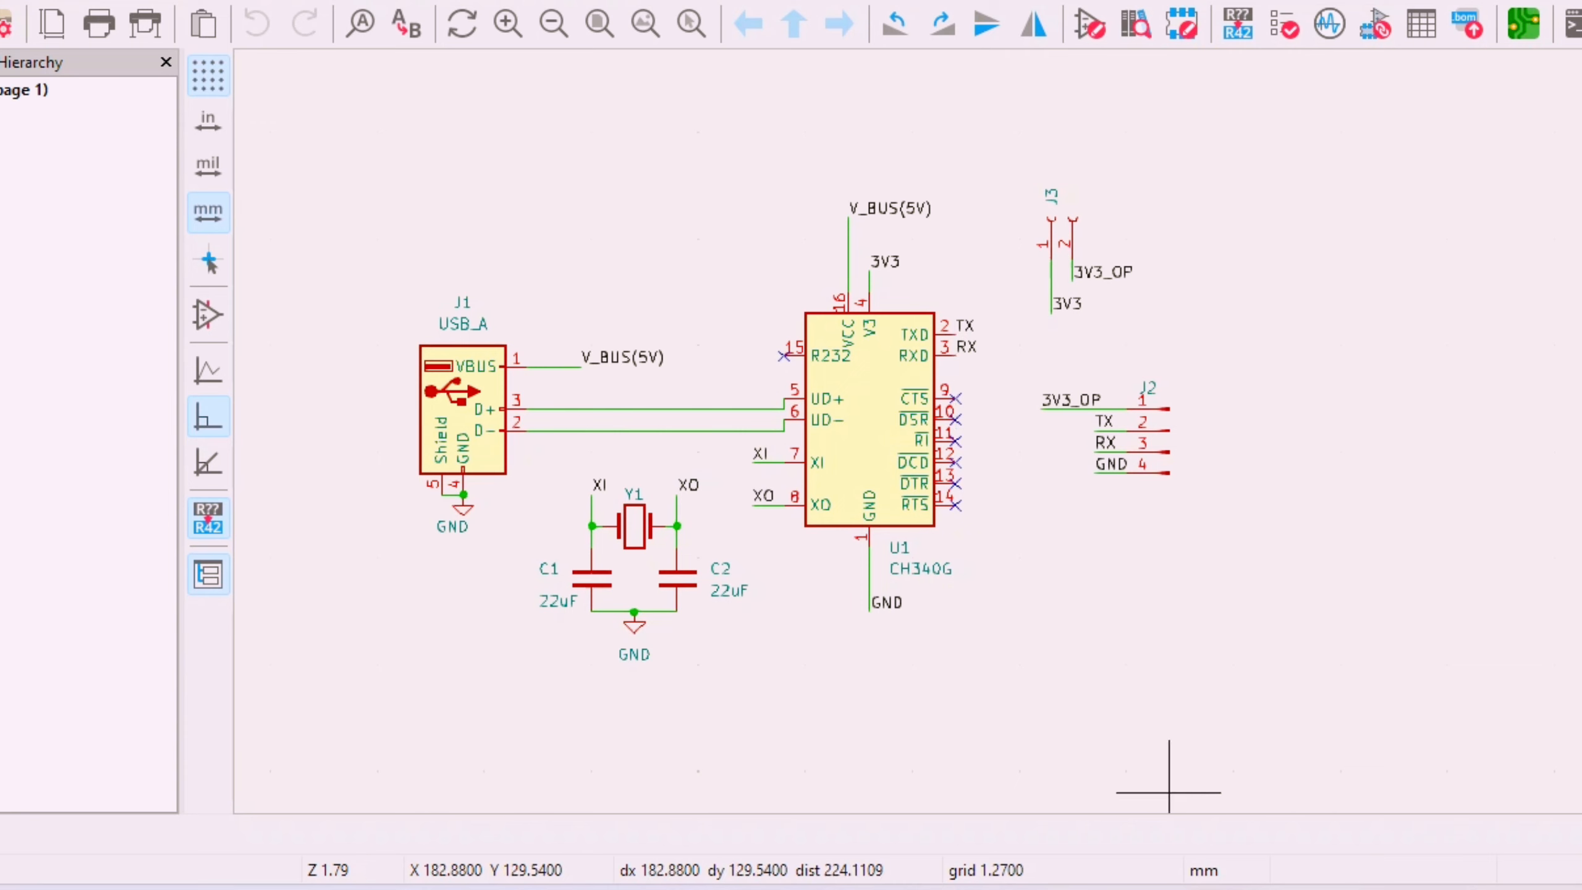
# - Return to the project manager and open USB-UART(Converter).kicad_pcb in the PCB Editor
pyautogui.moveTo(1216, 888)
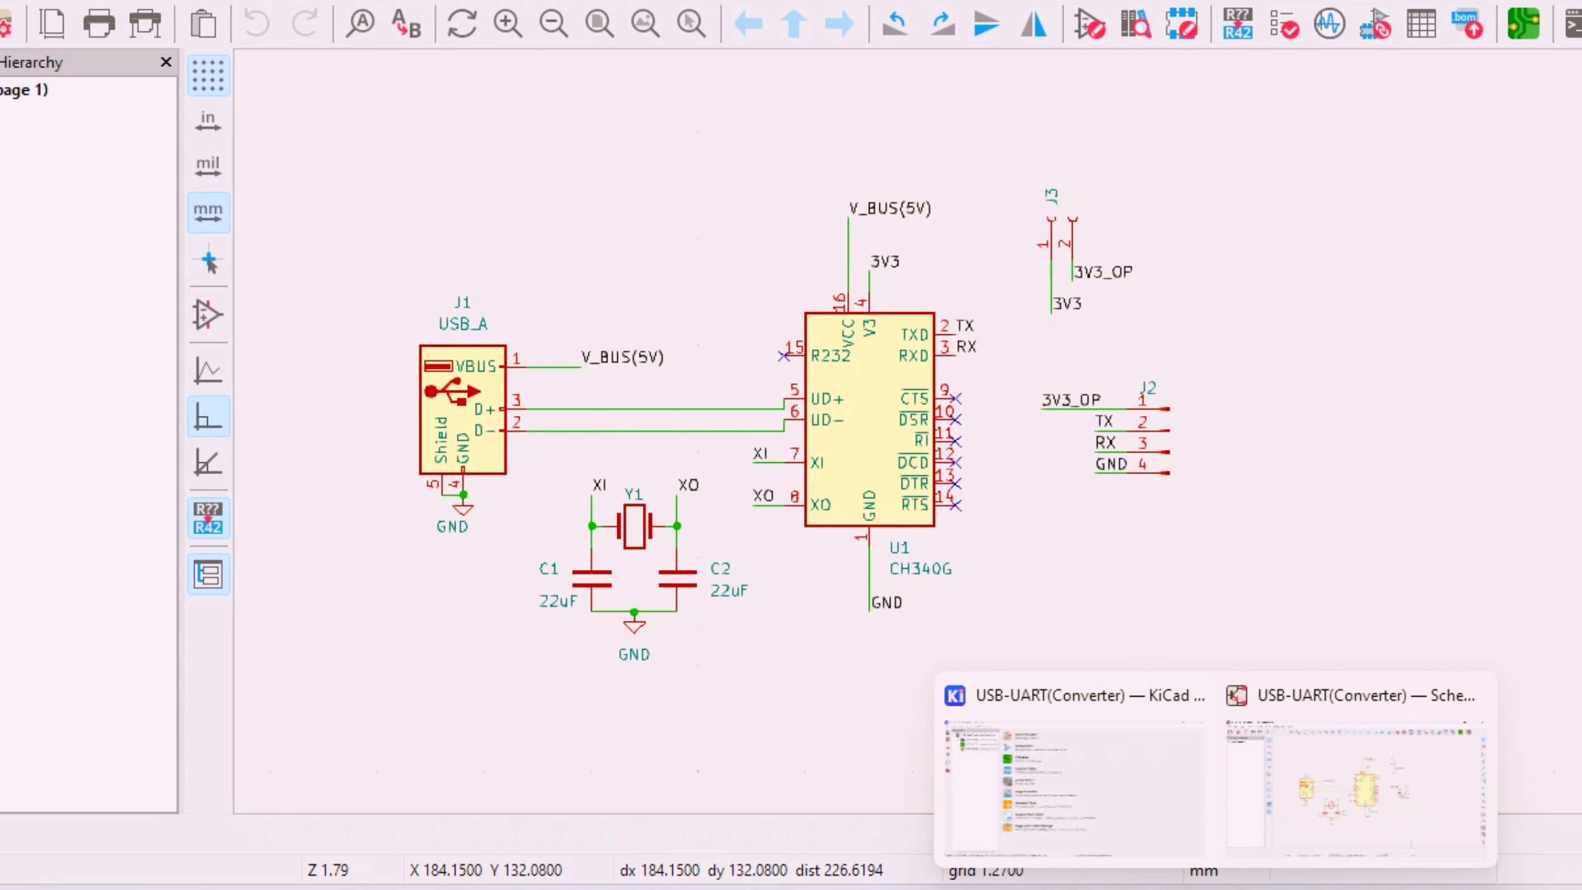
pyautogui.click(1074, 789)
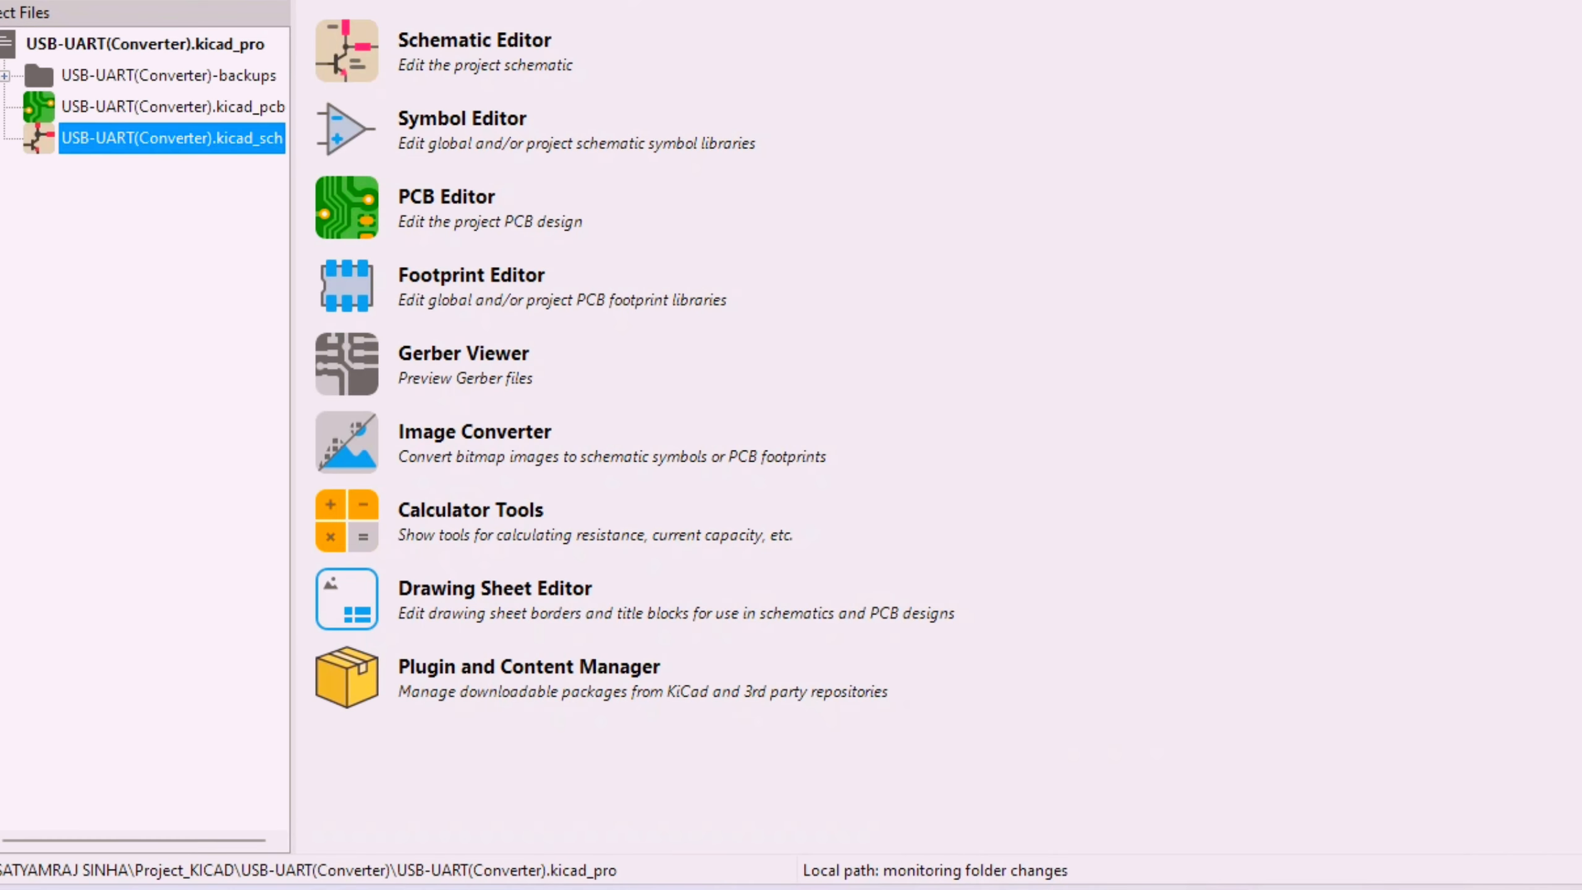
pyautogui.click(173, 107)
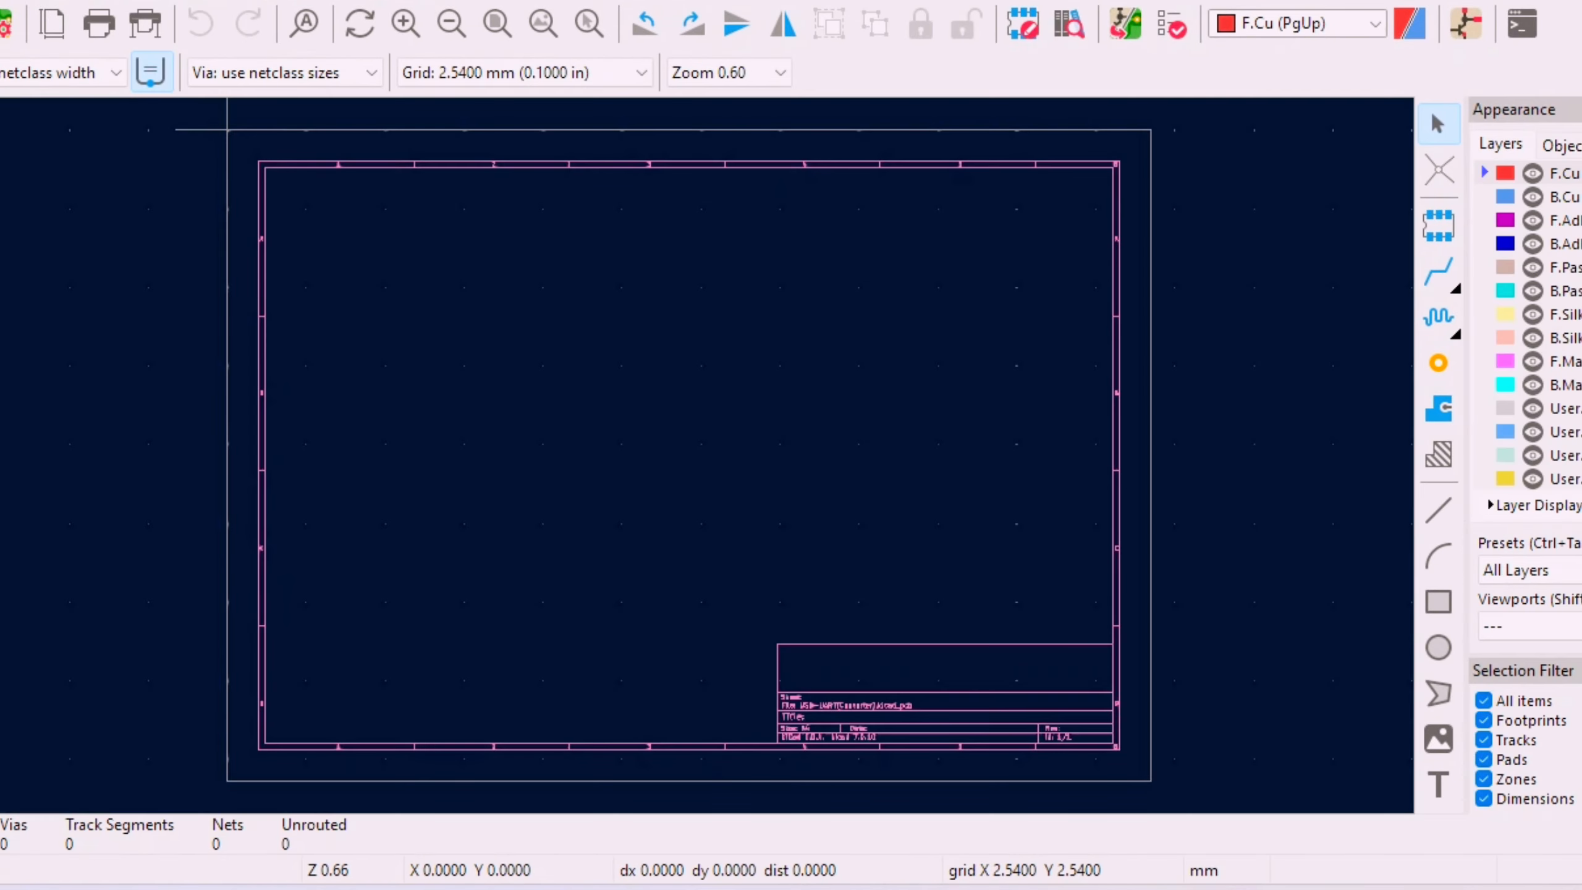
# - Update the PCB from the schematic, keeping replacement of footprints with those specified in the schematic enabled
pyautogui.scroll(-3, 686, 453)
pyautogui.scroll(1, 689, 455)
pyautogui.click(258, 1)
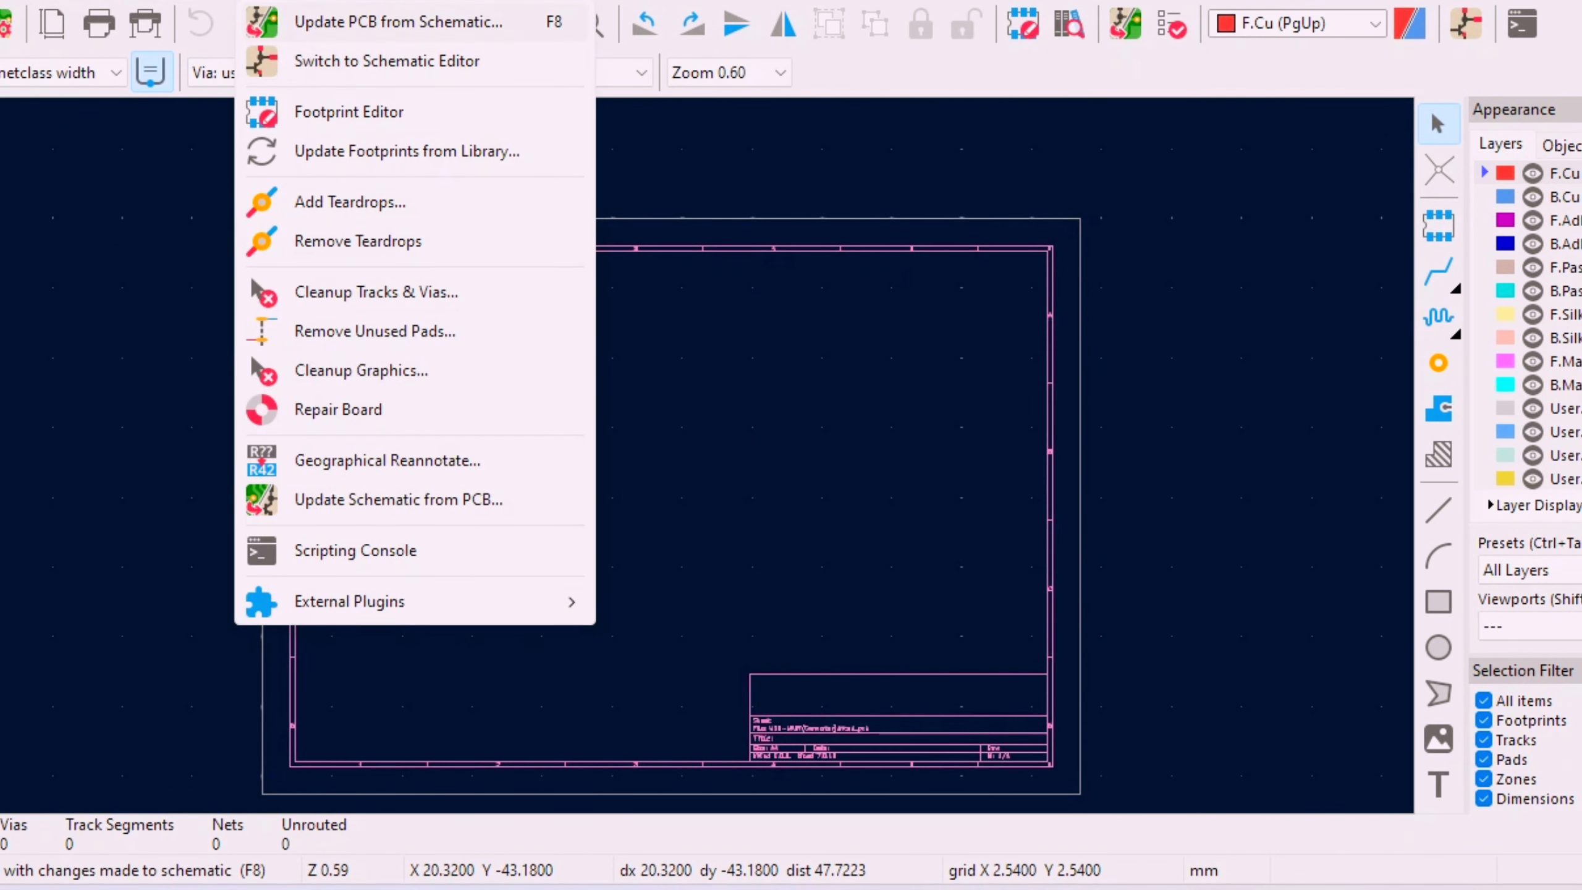
pyautogui.click(399, 21)
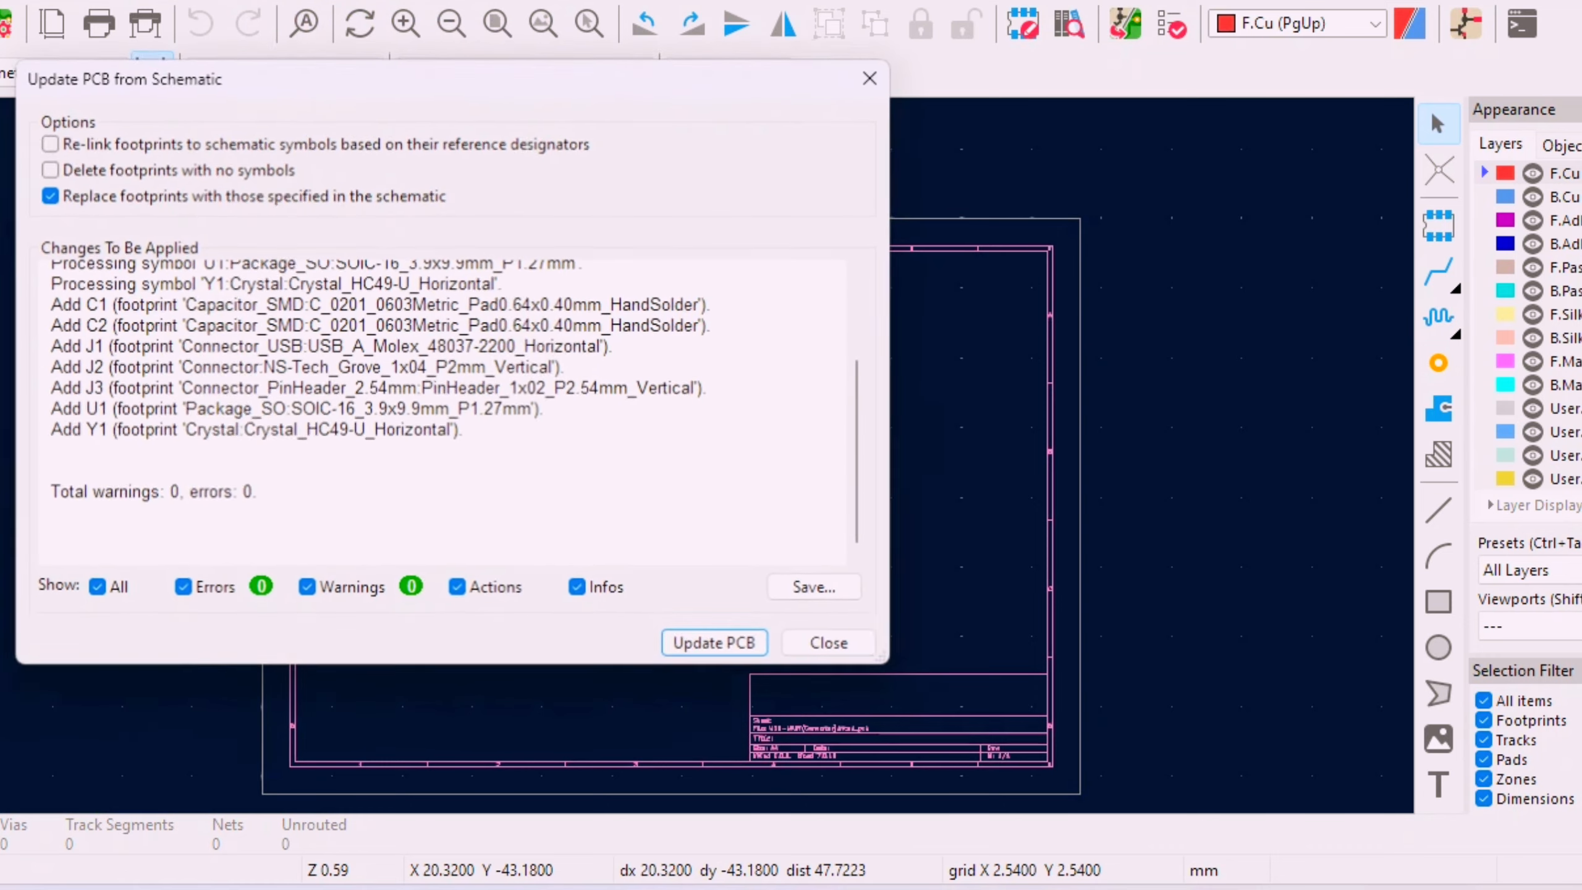
pyautogui.scroll(3, 444, 412)
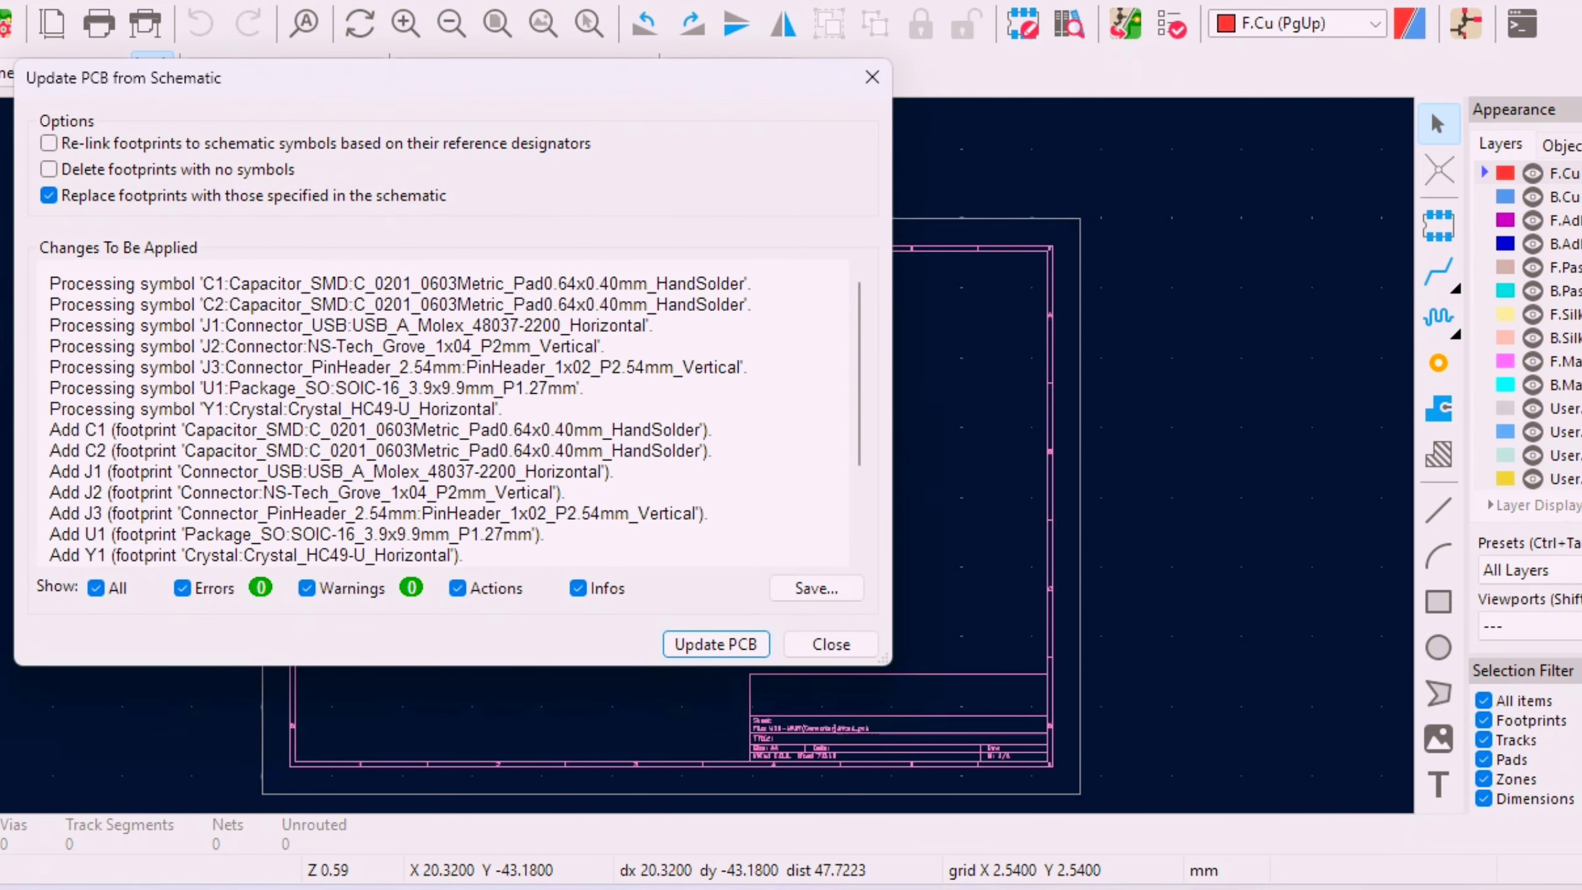
pyautogui.press('Return')
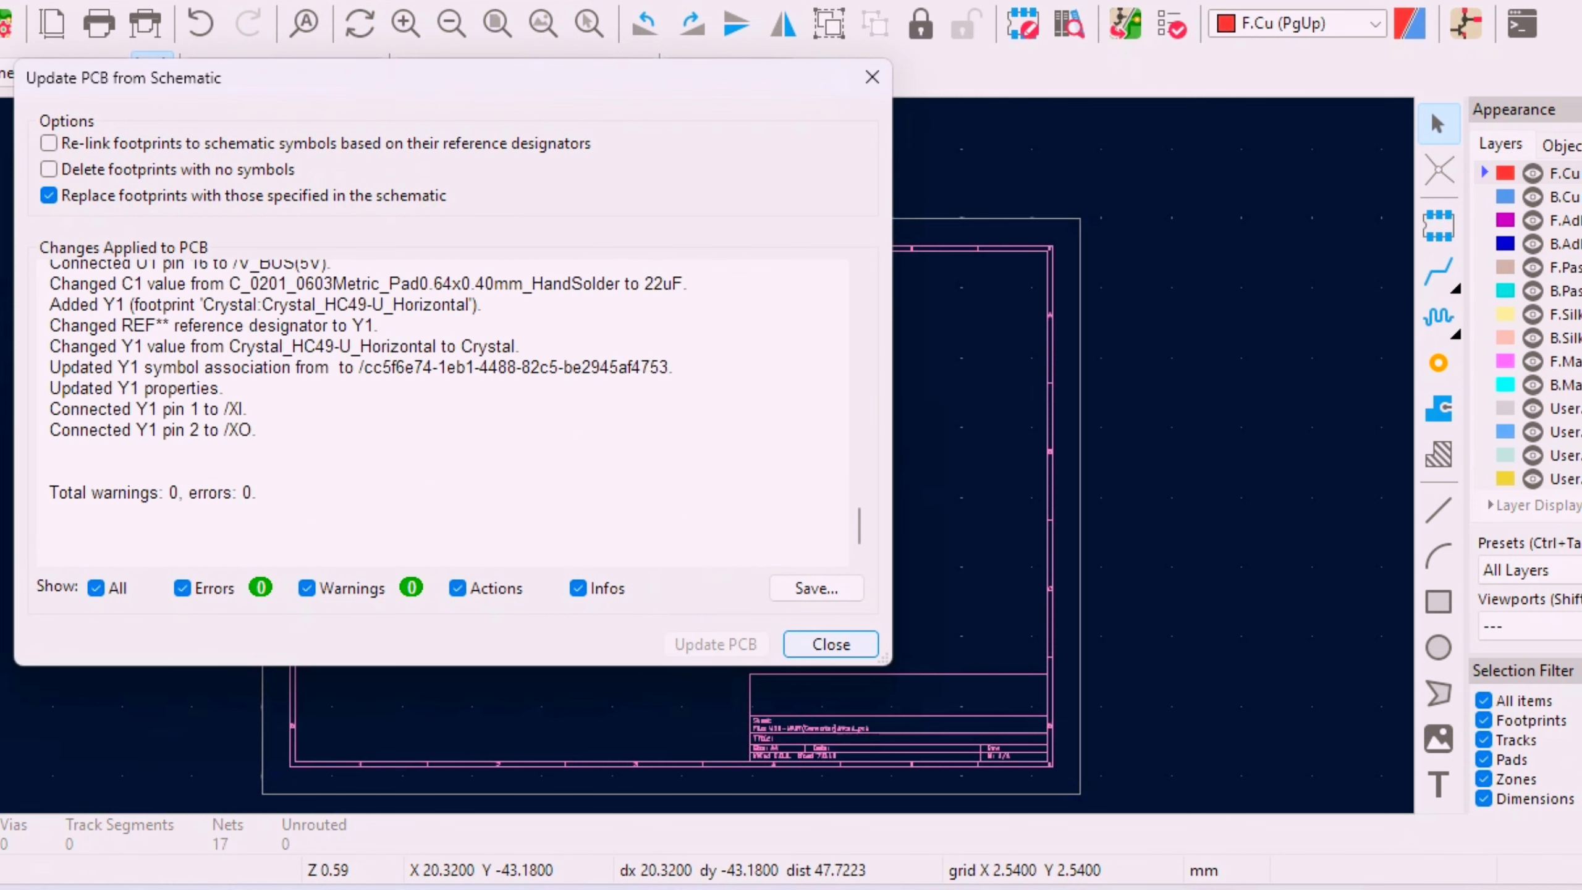
pyautogui.click(832, 644)
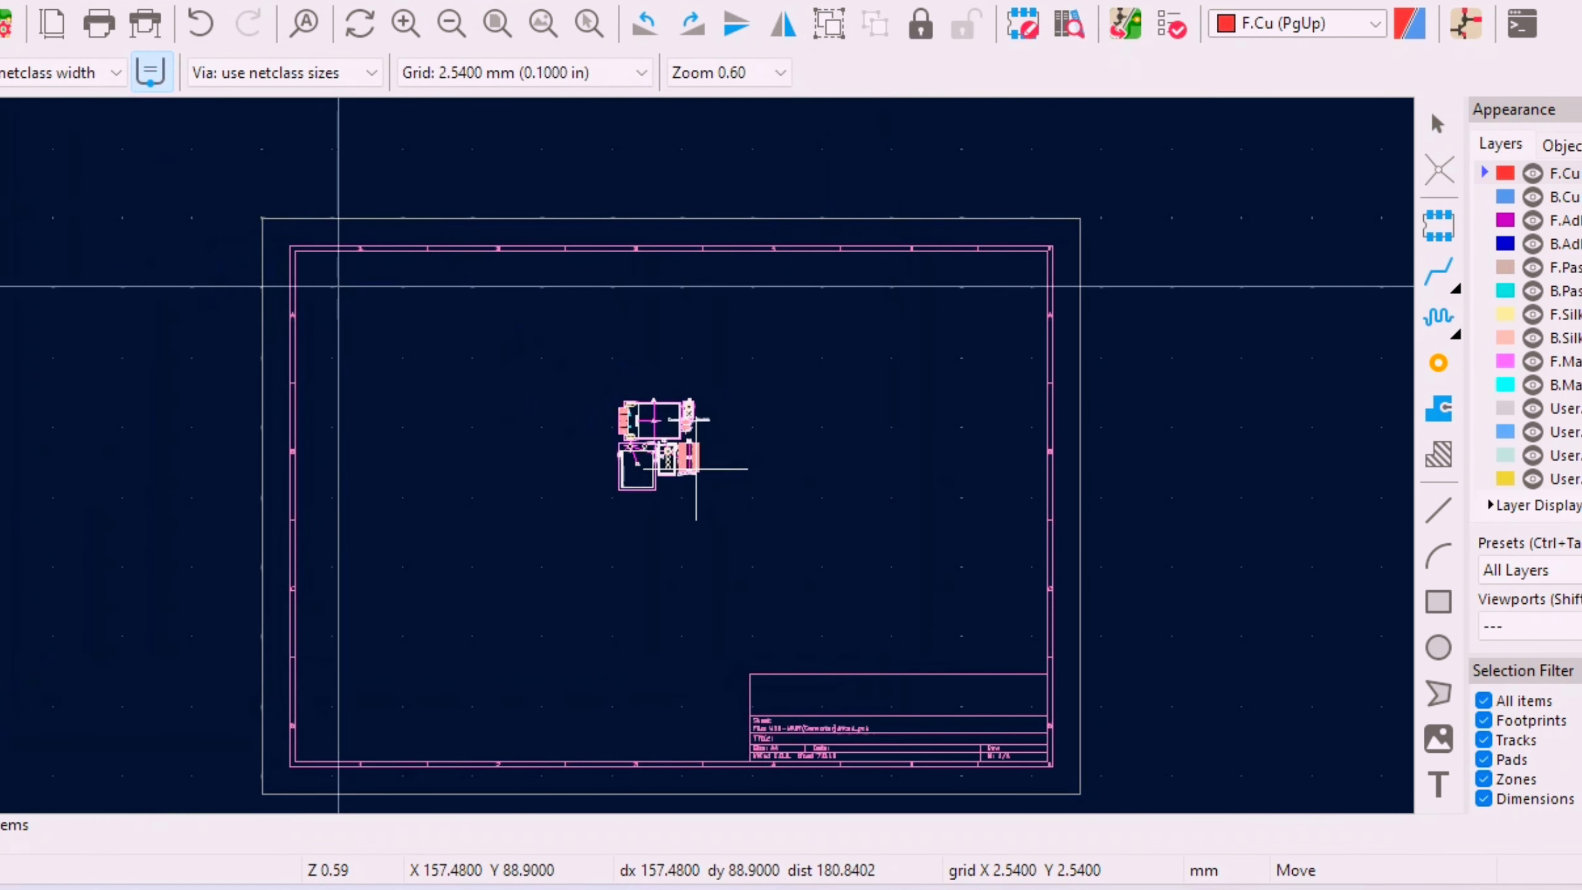
# - Place the imported footprint group near the middle of the drawing sheet and deselect it
pyautogui.click(682, 463)
pyautogui.scroll(6, 657, 446)
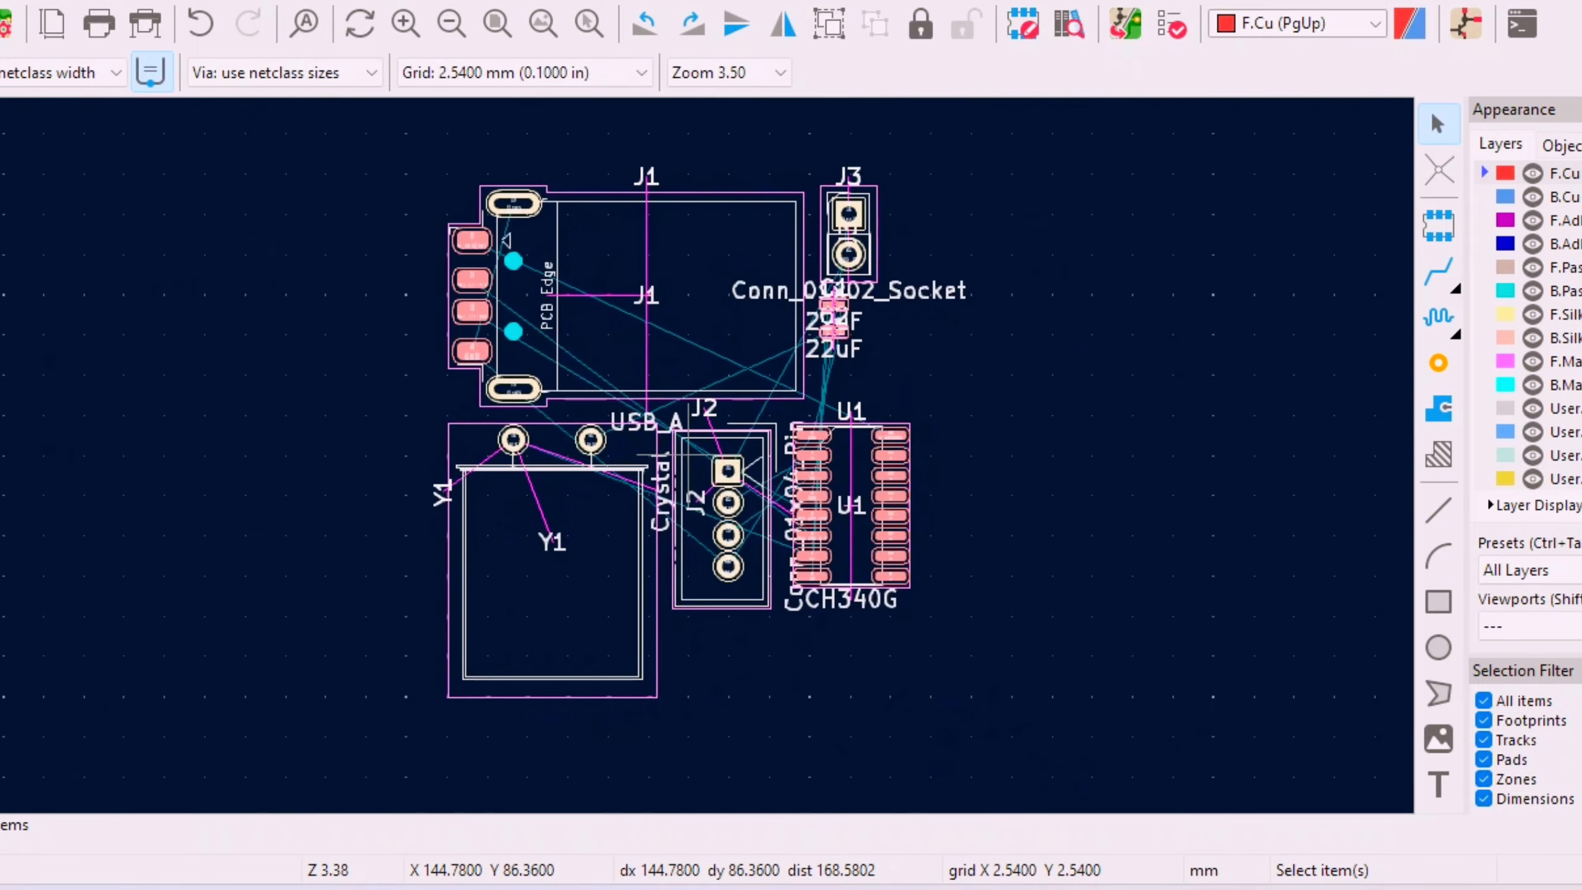
pyautogui.scroll(-1, 687, 458)
pyautogui.press('Escape')
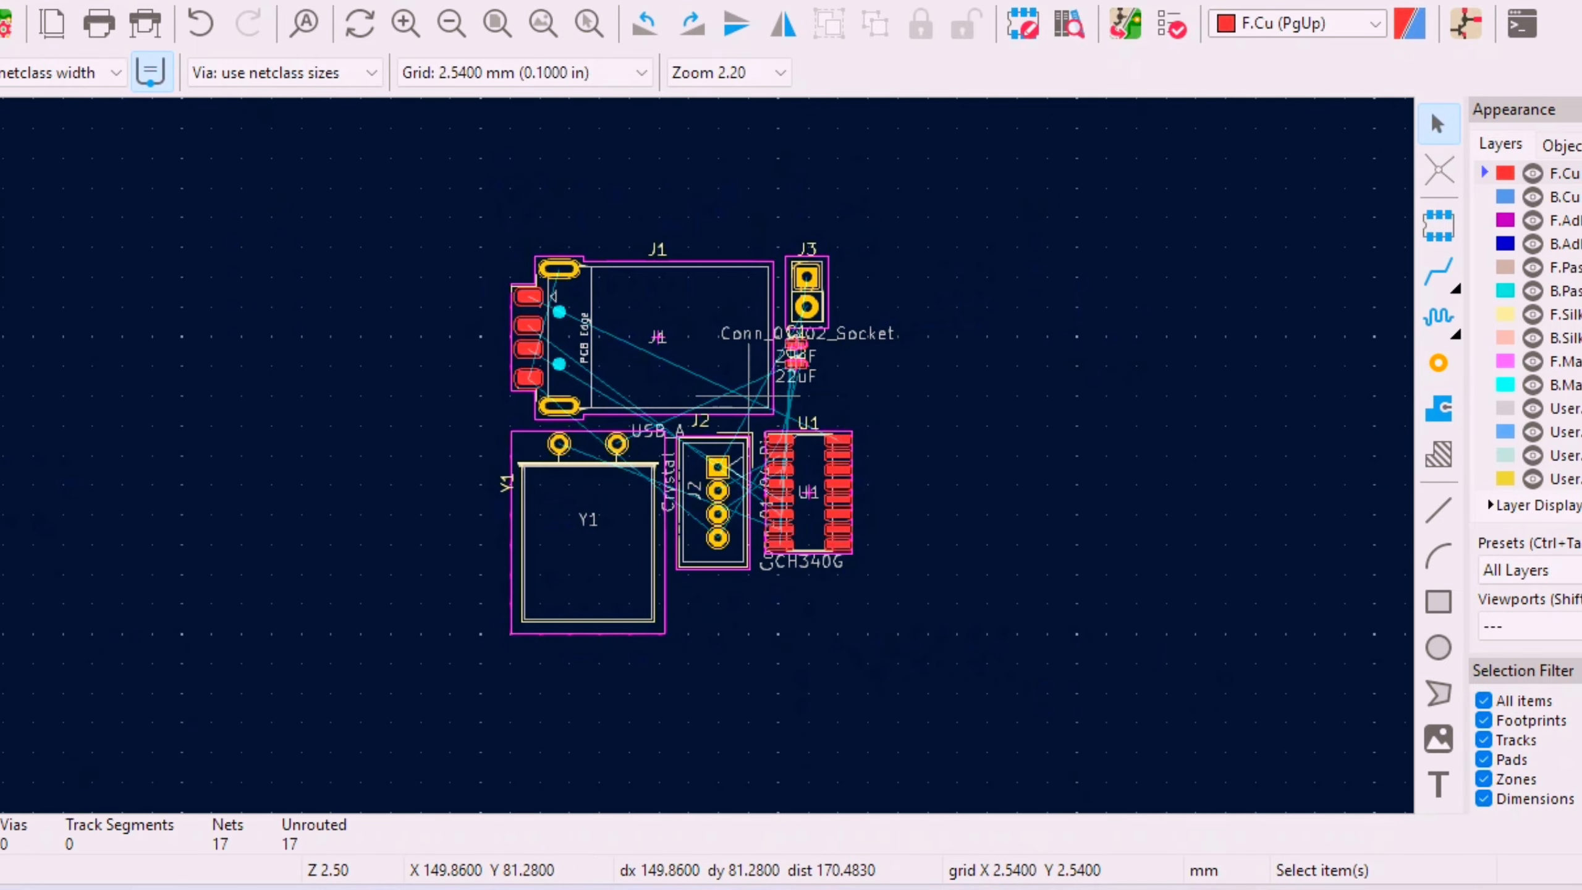
# - Move the USB_A connector footprint J1 to the left, clear of the other footprints
pyautogui.scroll(1, 687, 458)
pyautogui.scroll(-1, 687, 457)
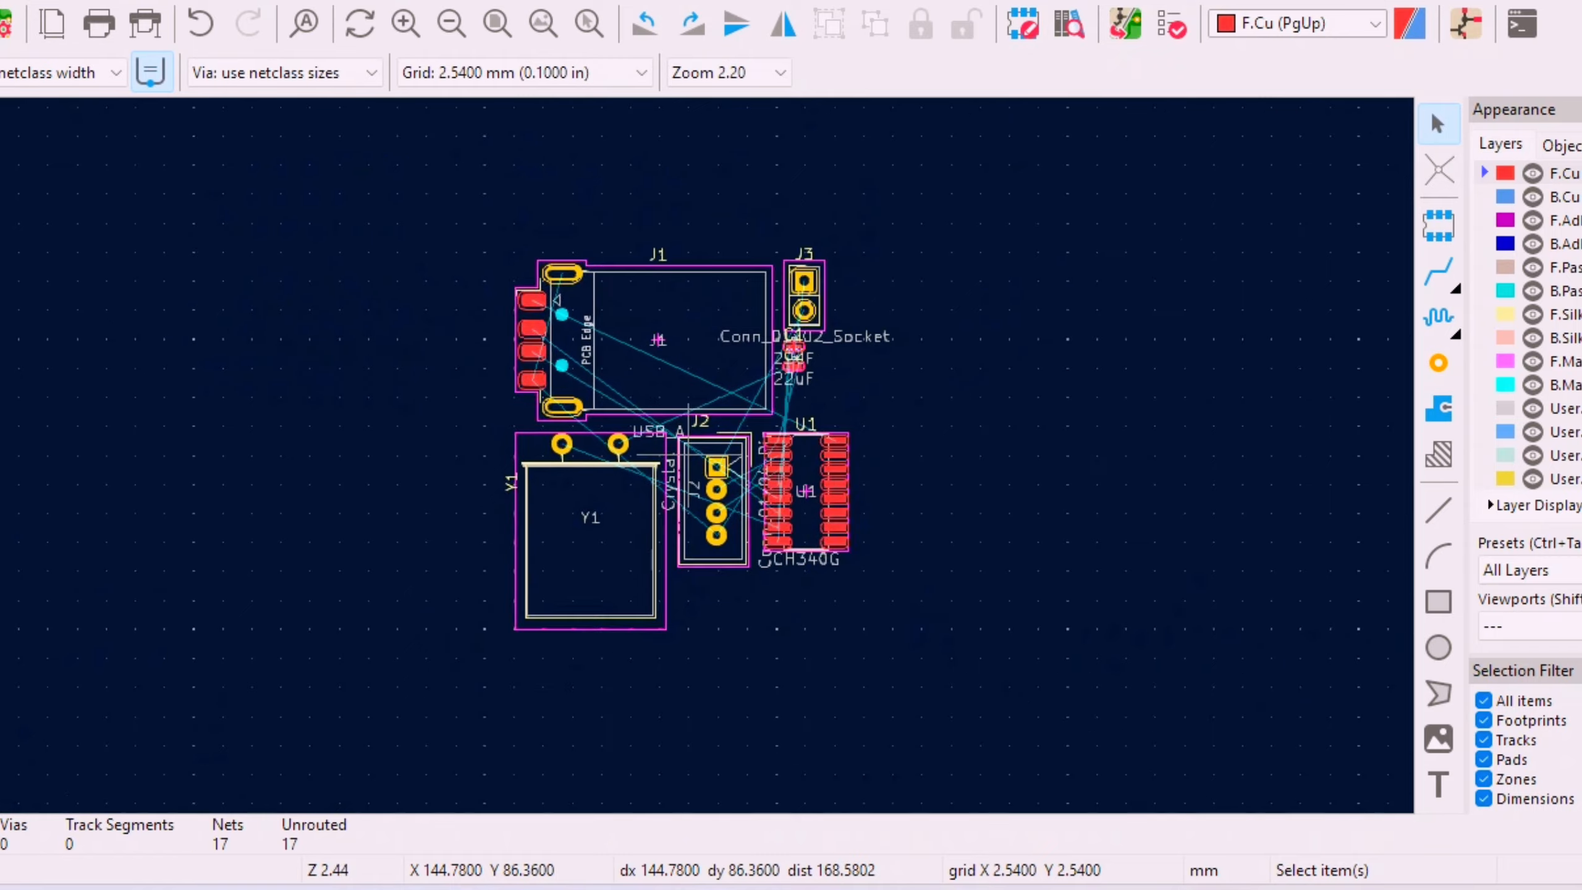
pyautogui.scroll(1, 687, 457)
pyautogui.scroll(-1, 687, 458)
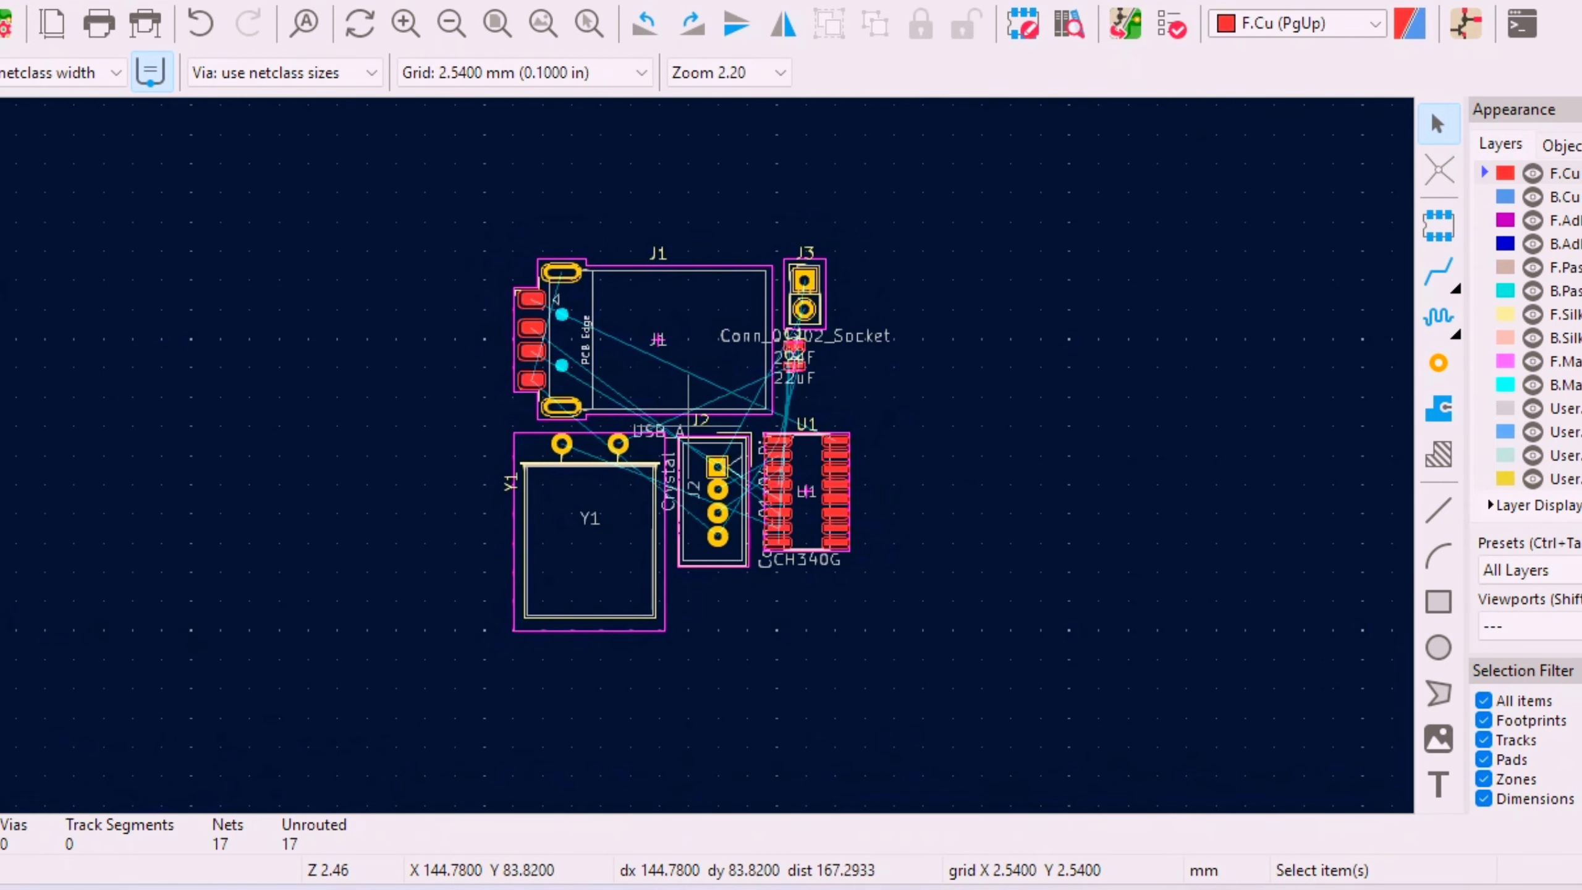
pyautogui.click(657, 340)
pyautogui.press('m')
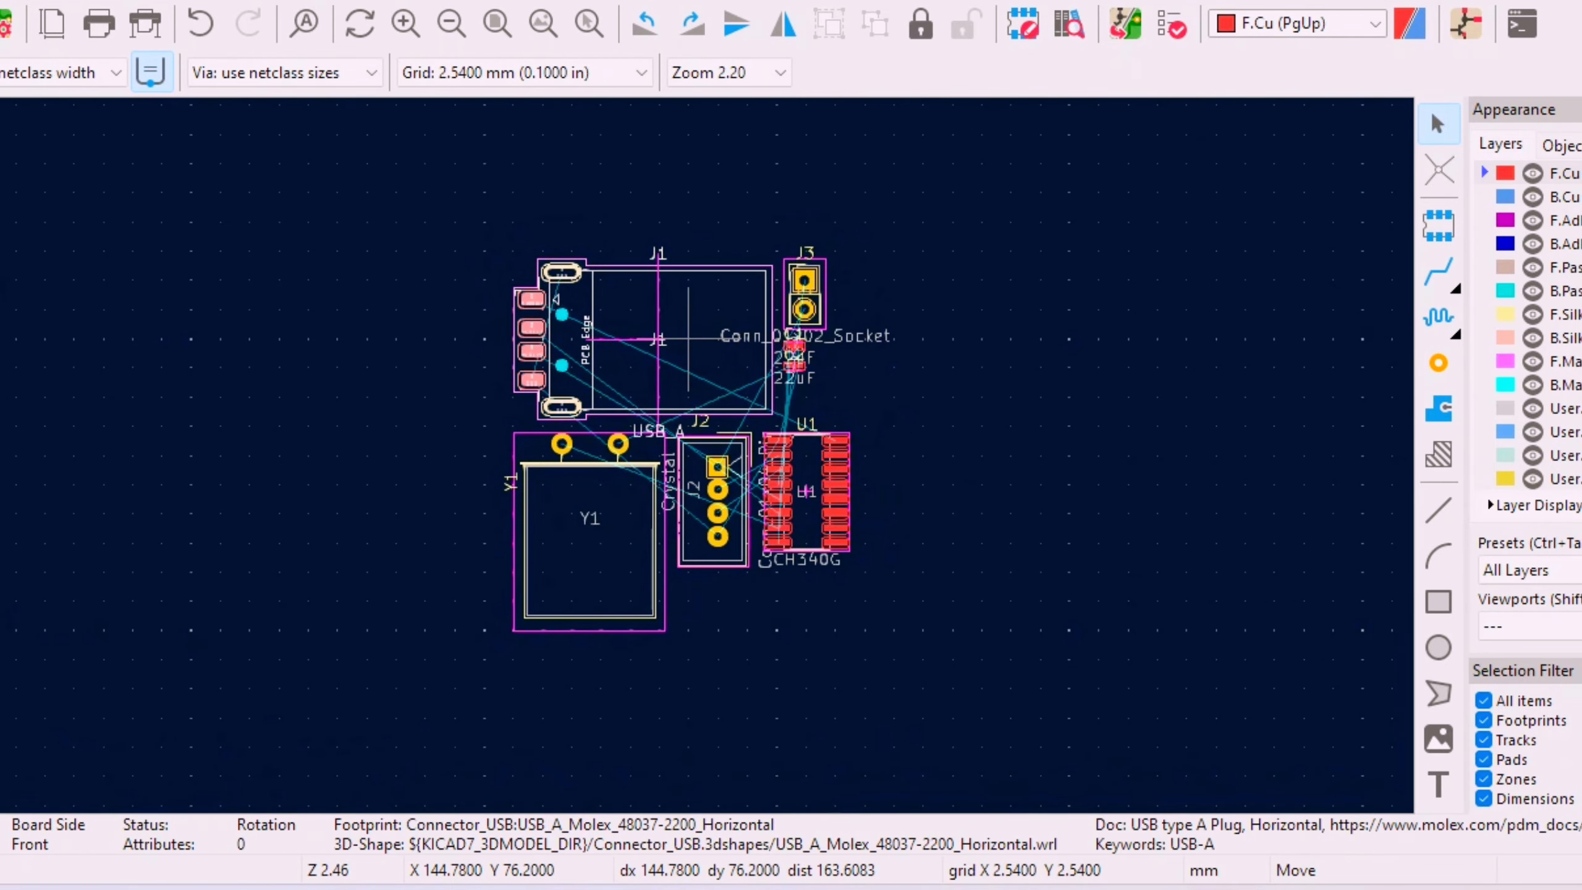
pyautogui.click(425, 340)
pyautogui.scroll(2, 425, 340)
pyautogui.scroll(-3, 689, 455)
pyautogui.scroll(2, 688, 455)
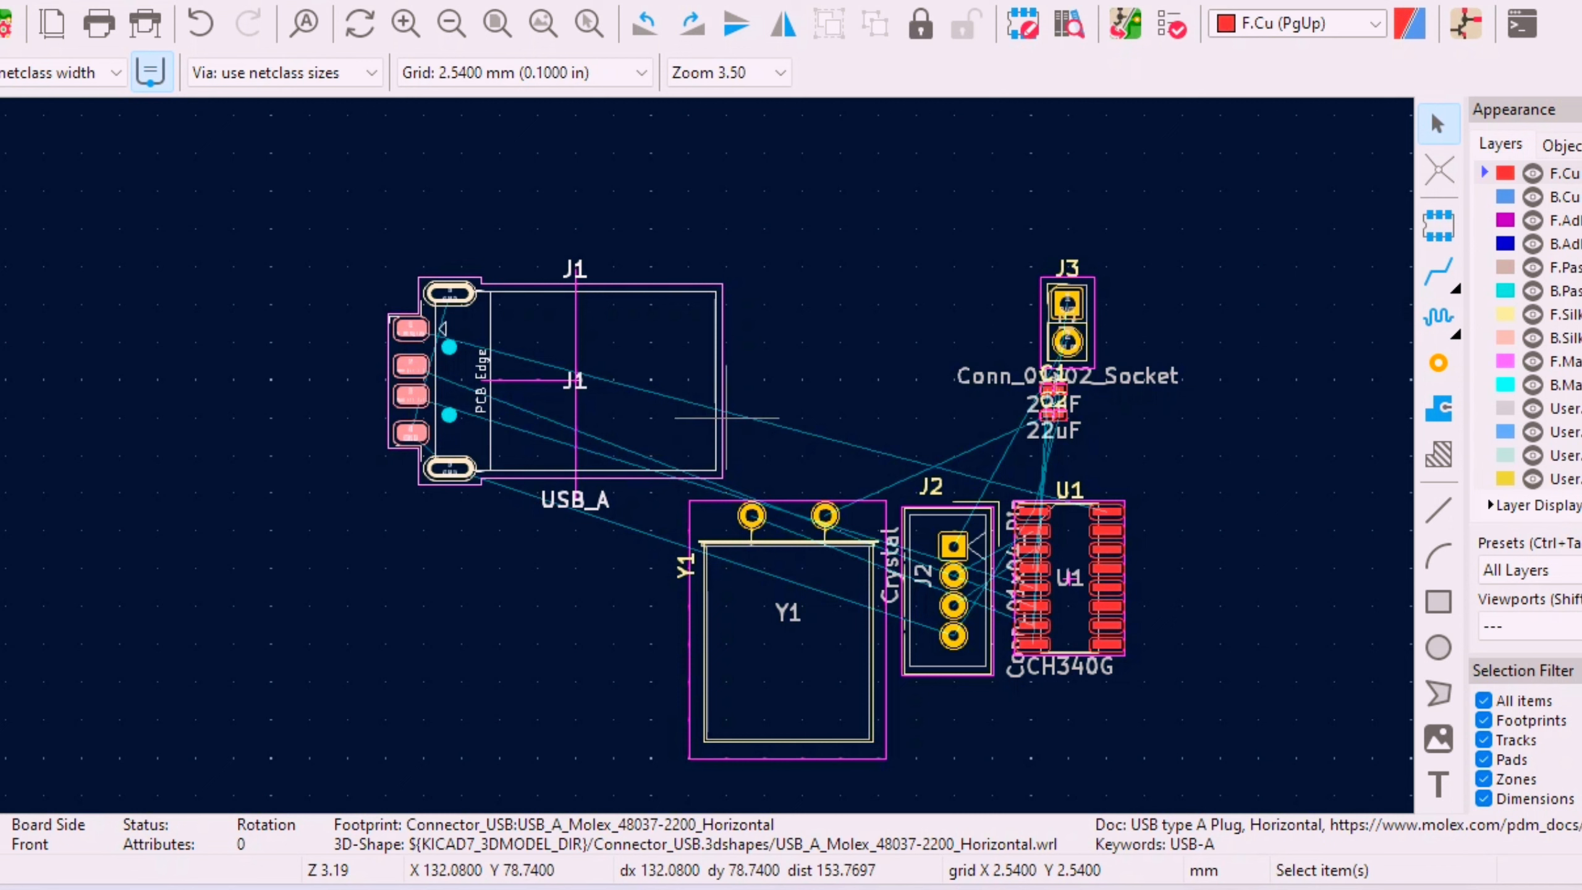
# - Rotate the USB connector J1 by 180 degrees and shift it further left and slightly down
pyautogui.rightClick(651, 343)
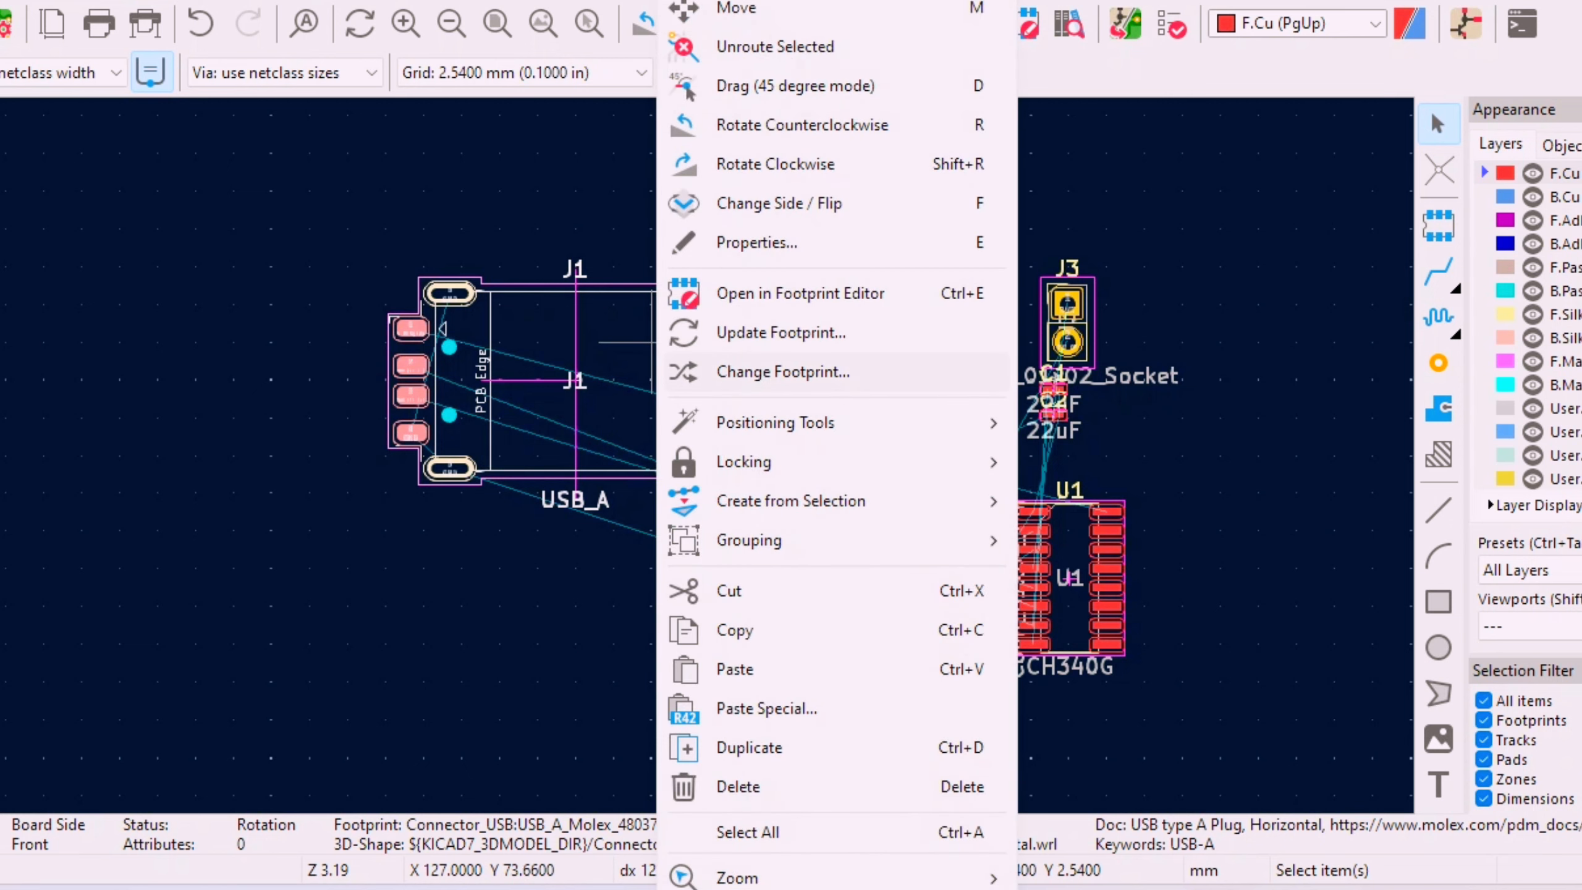
pyautogui.click(803, 125)
pyautogui.press('r')
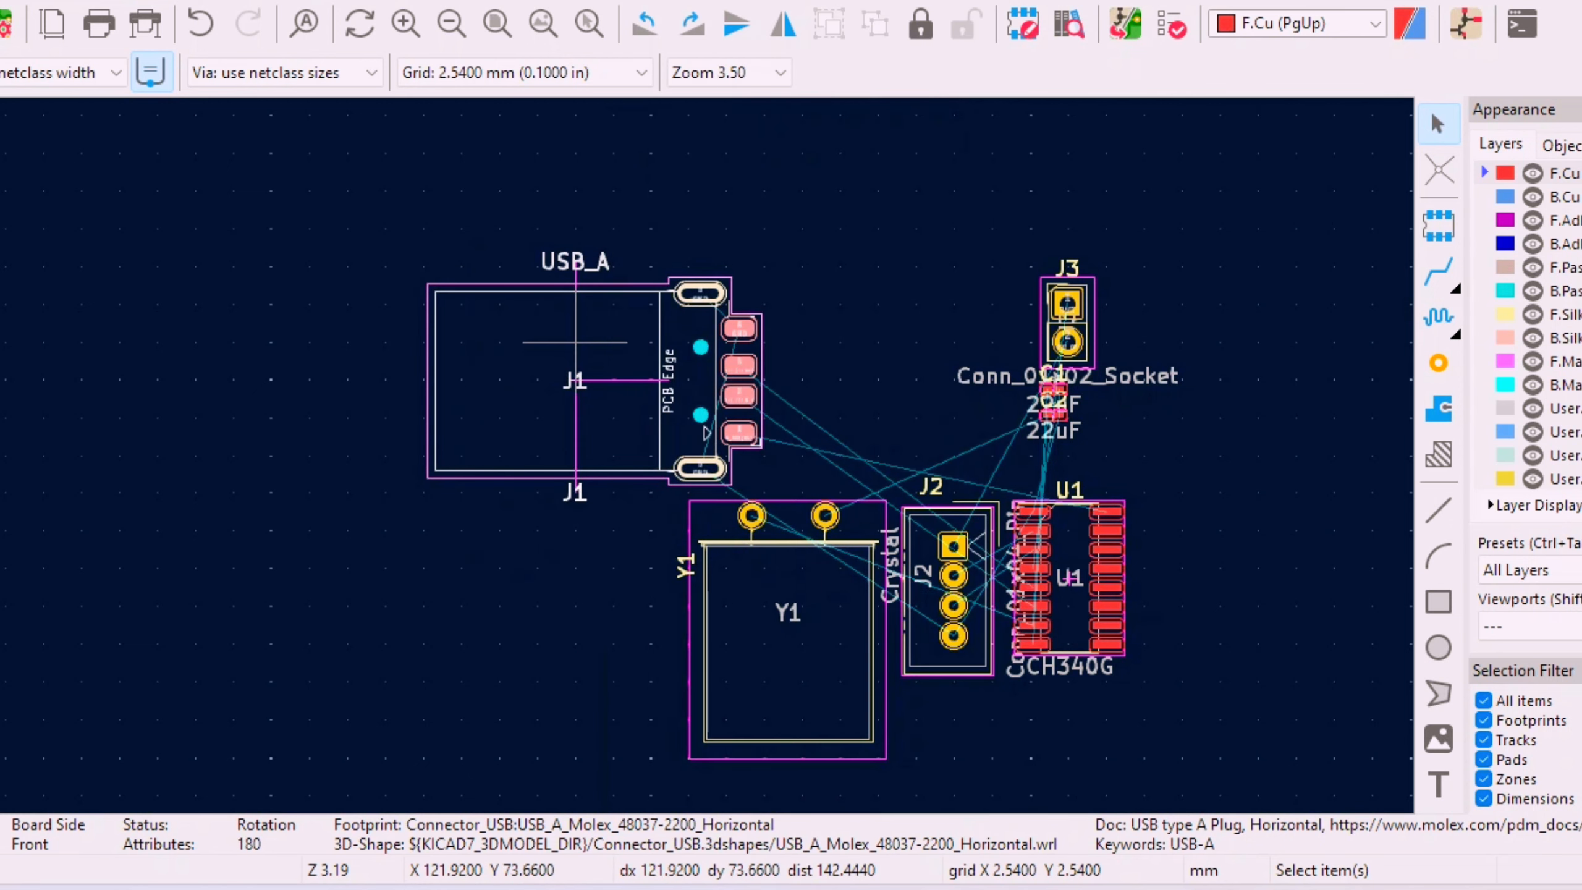
pyautogui.press('m')
pyautogui.click(613, 380)
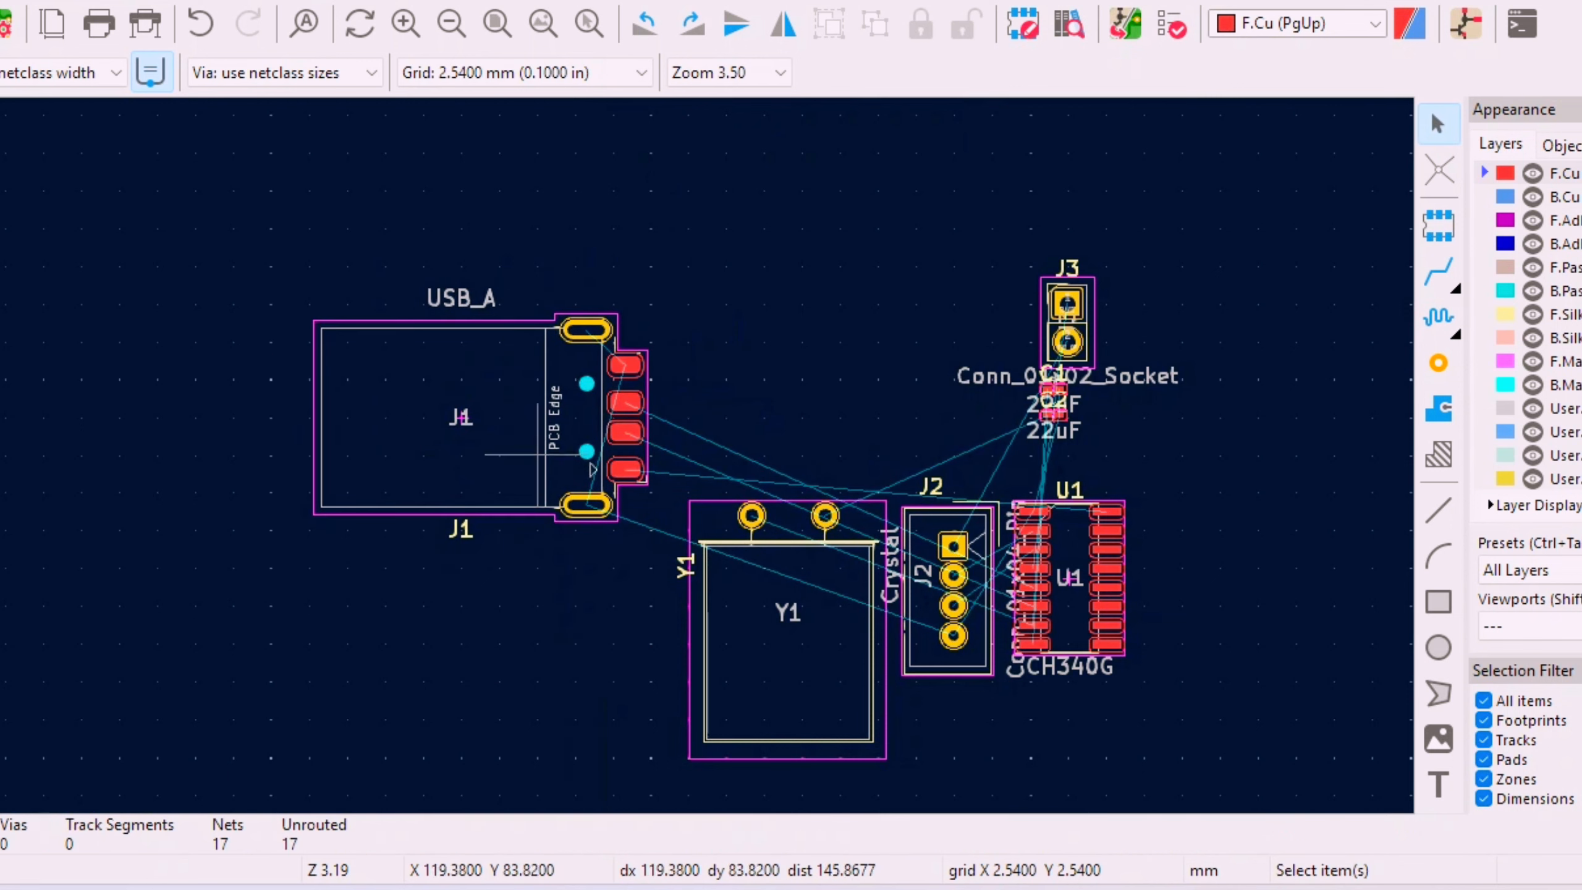
# - Select the crystal footprint Y1 and examine its connections to C1, C2 and U1 in the schematic
pyautogui.scroll(2, 689, 455)
pyautogui.scroll(-2, 689, 454)
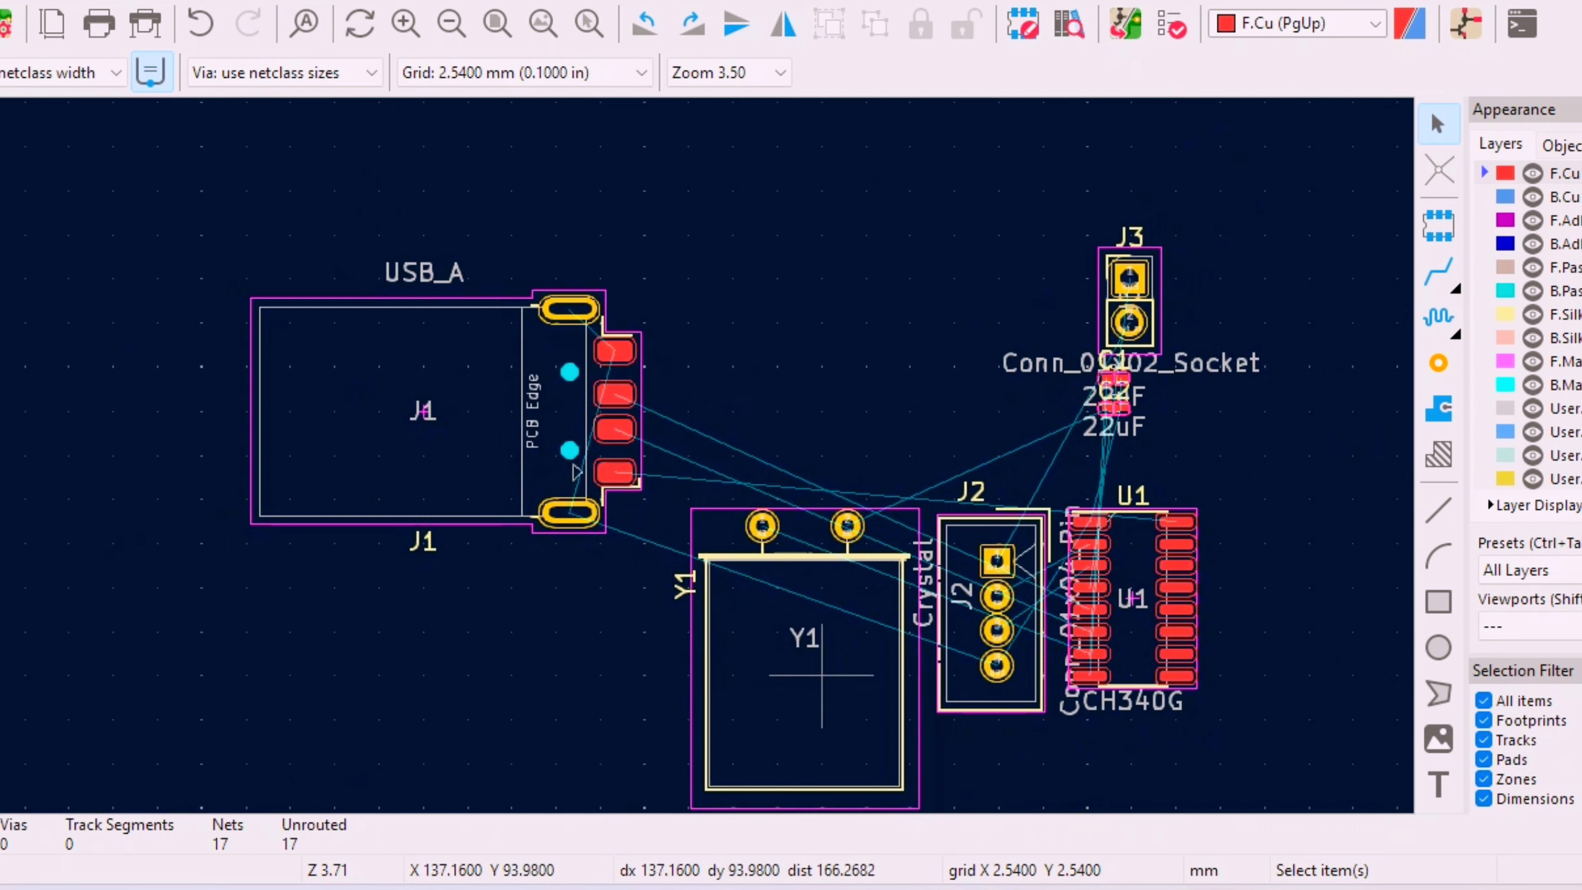
pyautogui.click(803, 709)
pyautogui.moveTo(1221, 888)
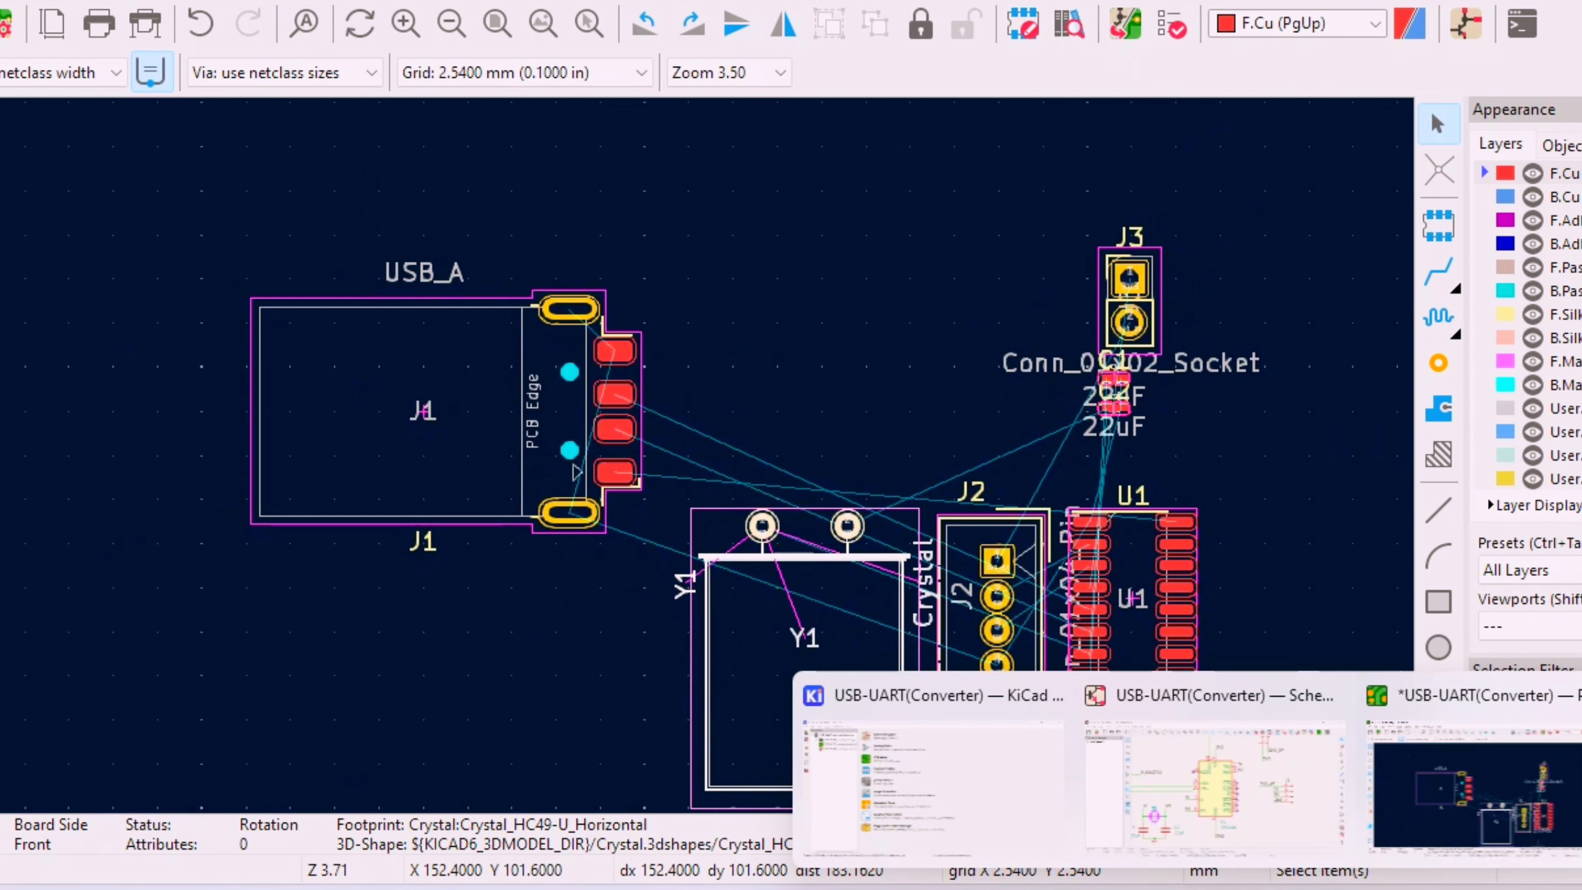
pyautogui.click(1208, 780)
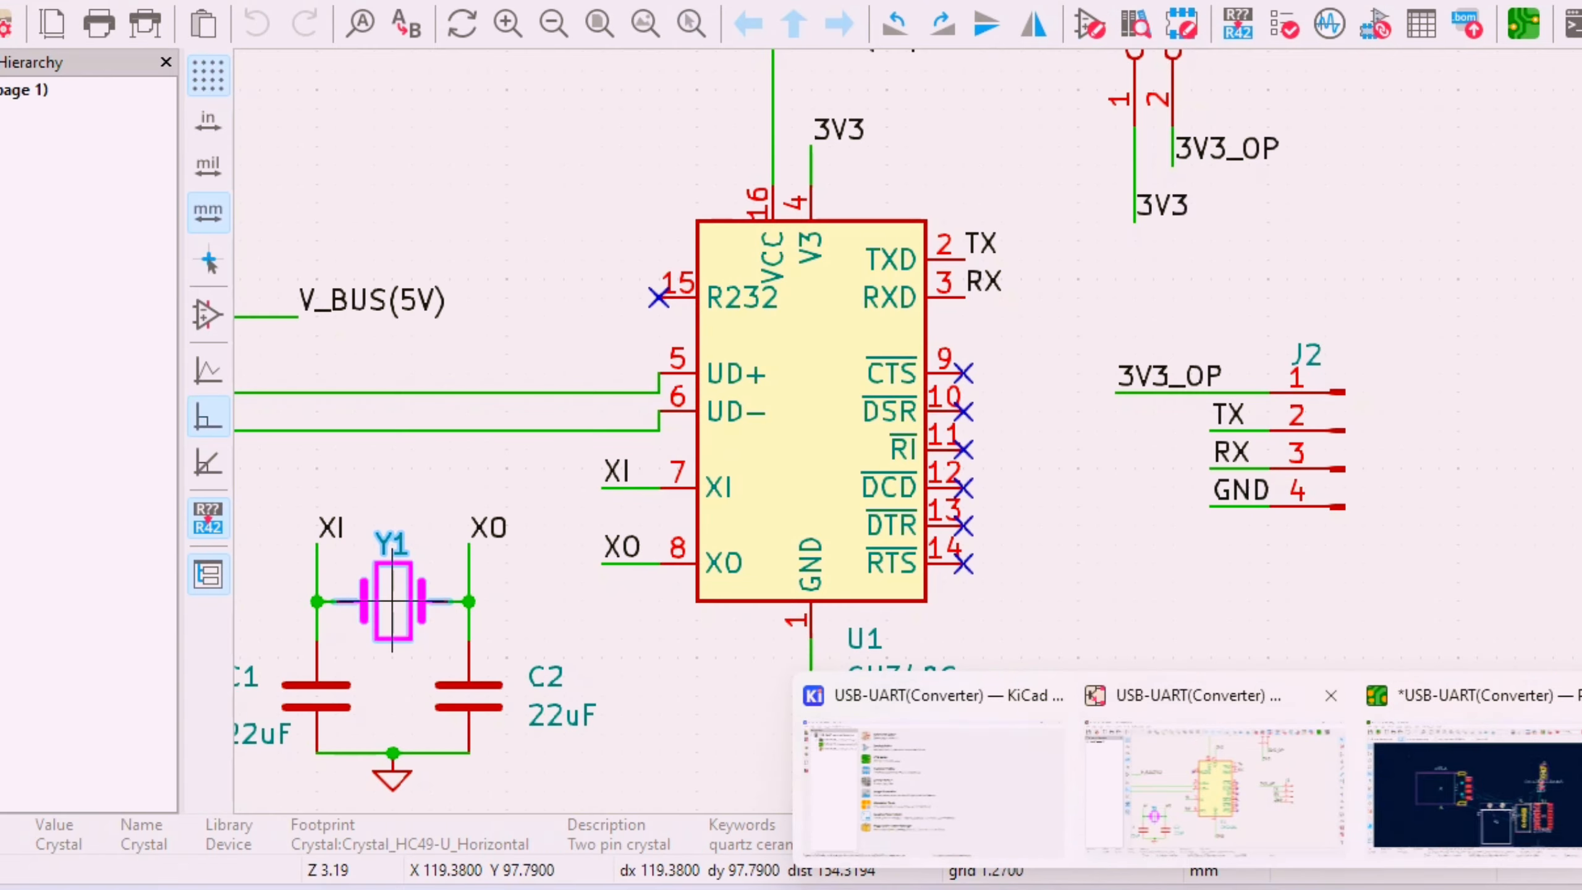
pyautogui.scroll(-1, 830, 620)
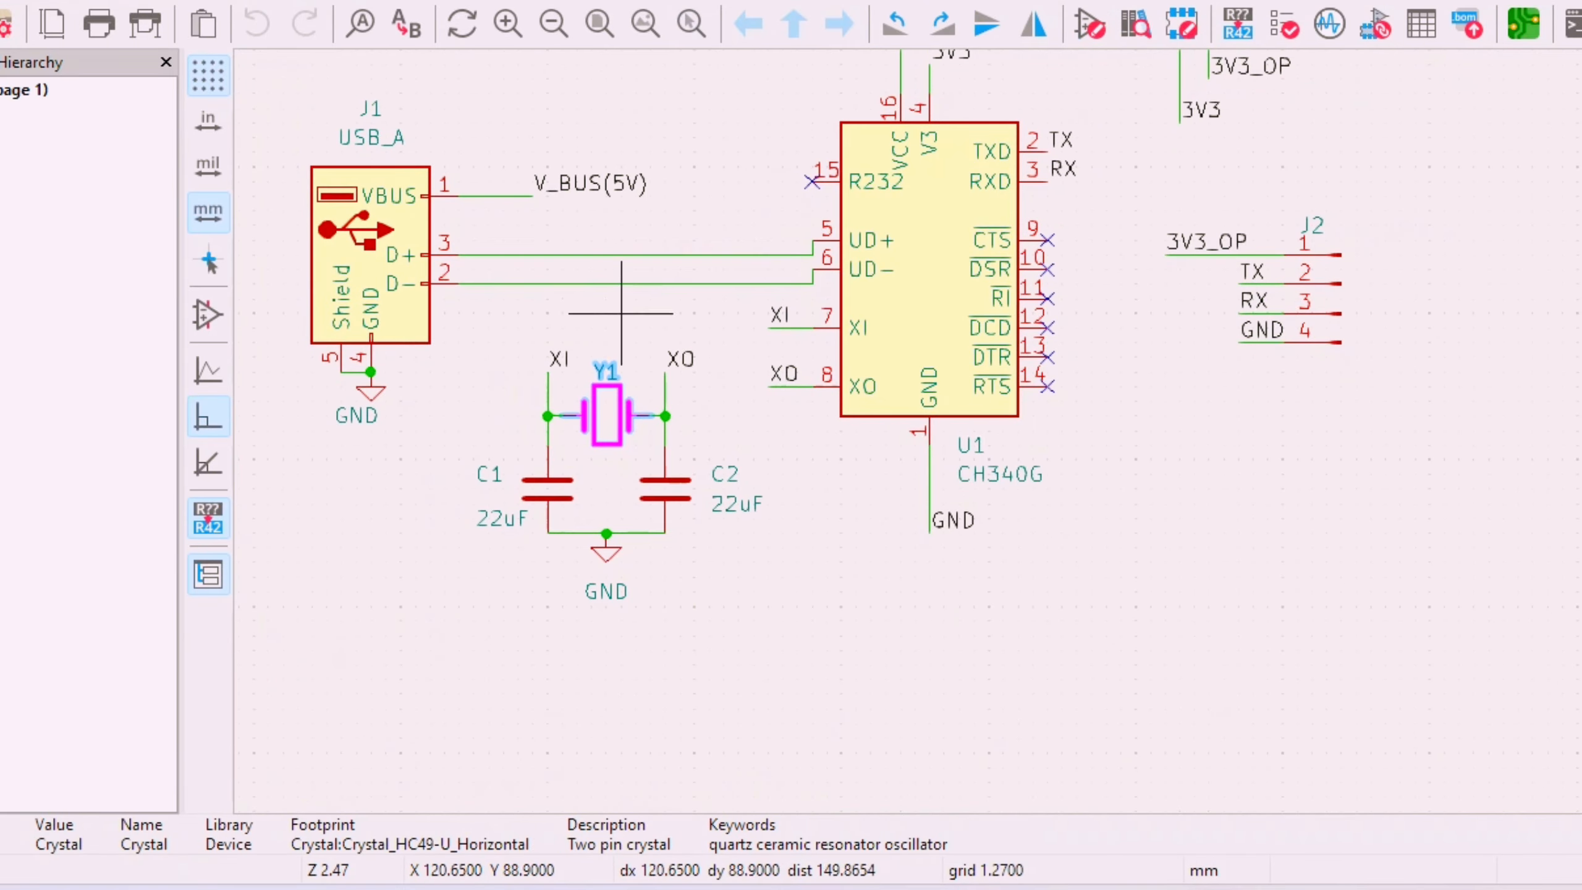
pyautogui.scroll(3, 636, 387)
pyautogui.scroll(-2, 944, 430)
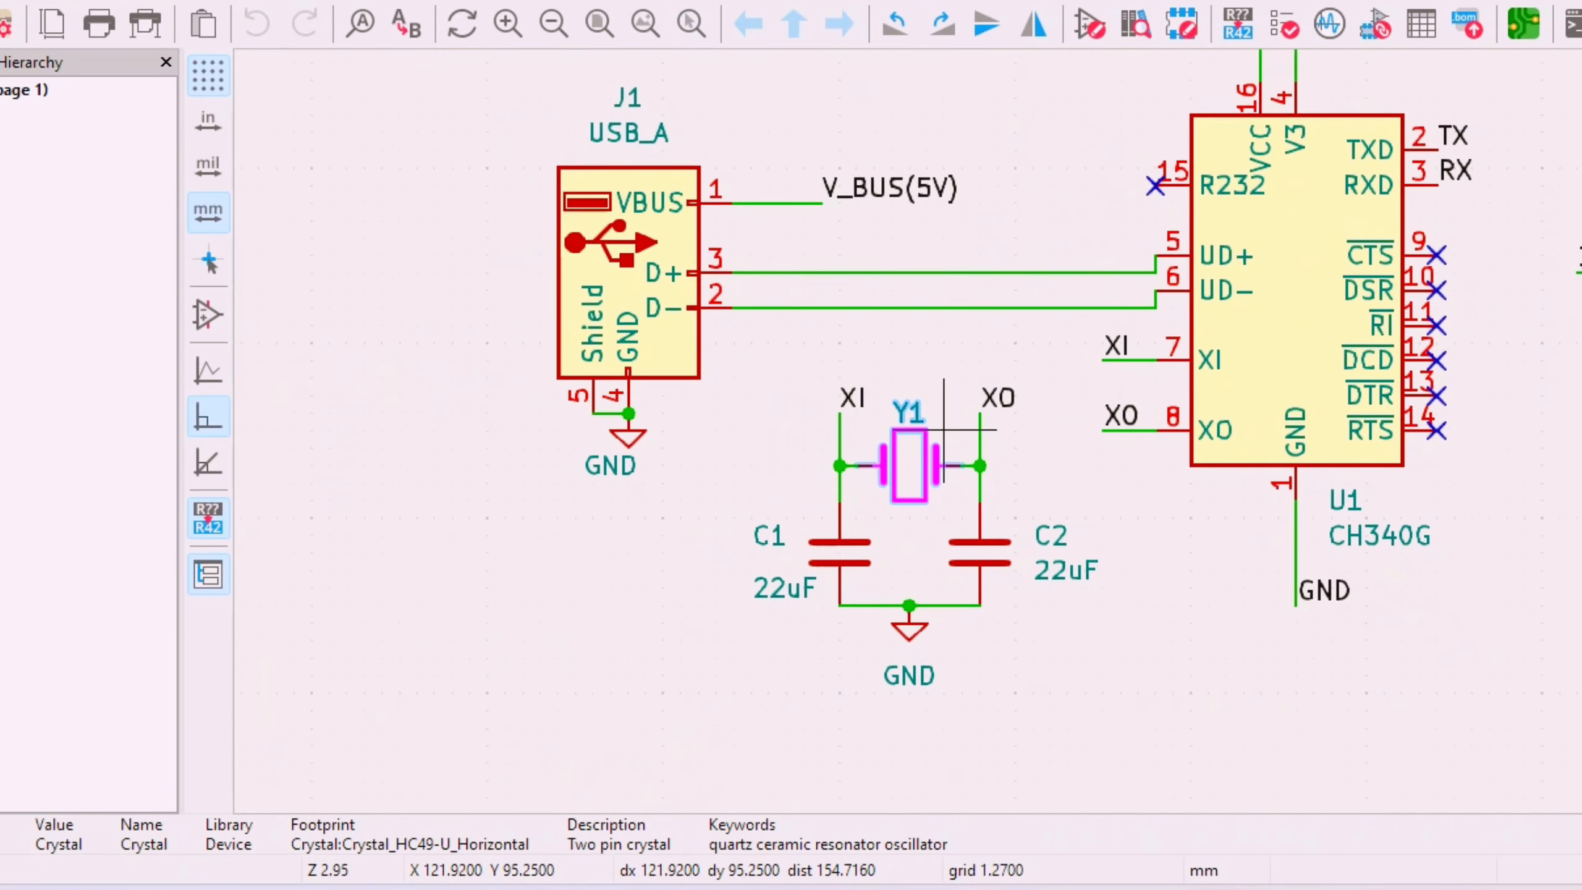
pyautogui.scroll(1, 1130, 418)
pyautogui.scroll(-2, 944, 430)
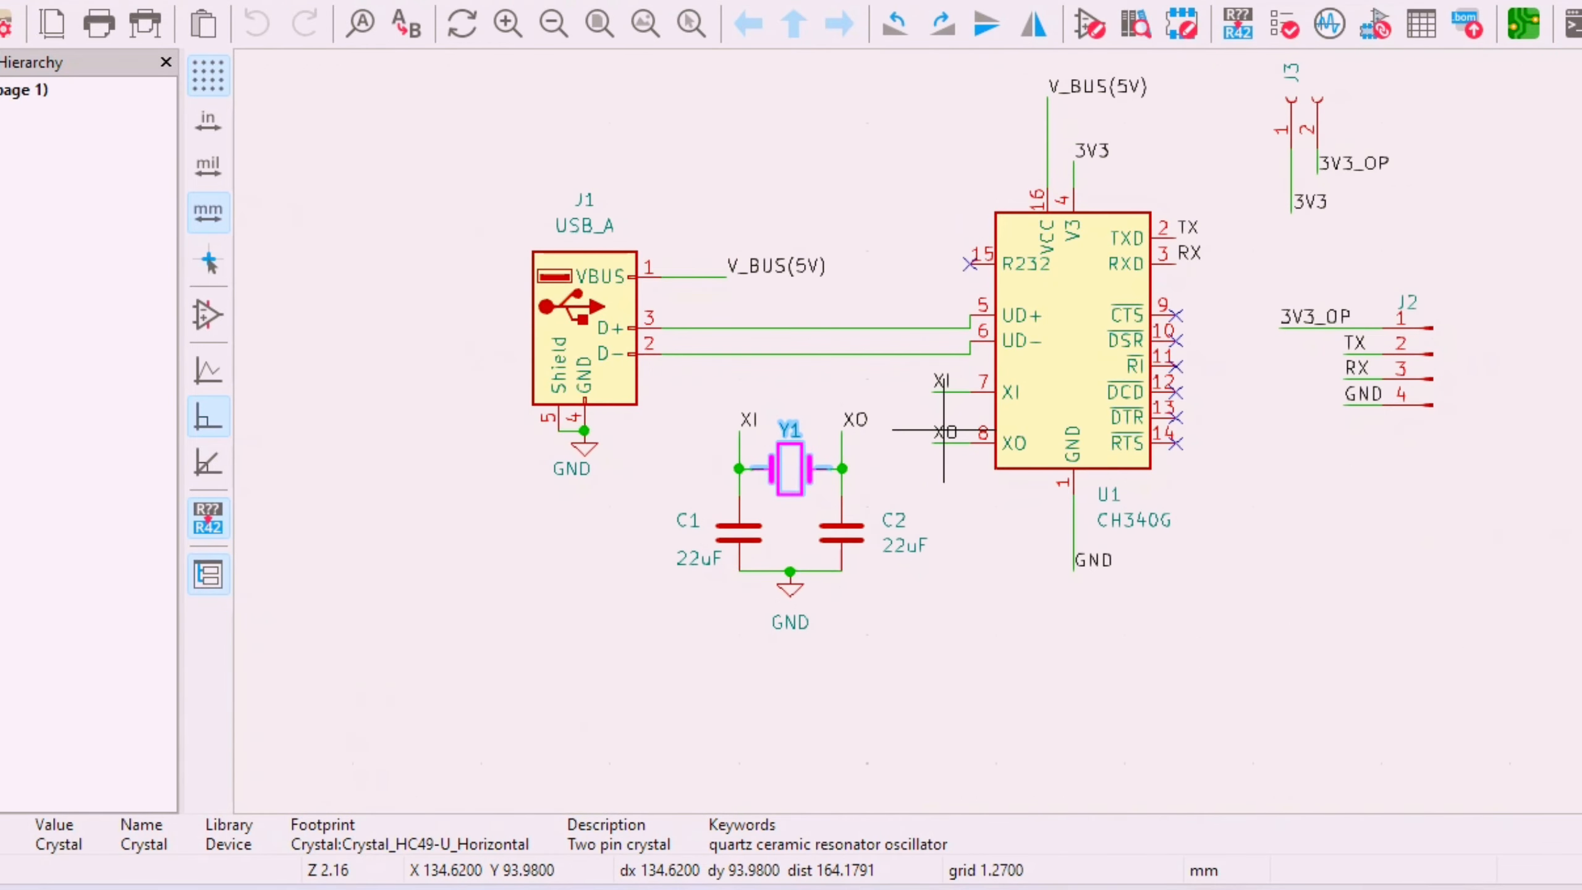
pyautogui.scroll(1, 803, 468)
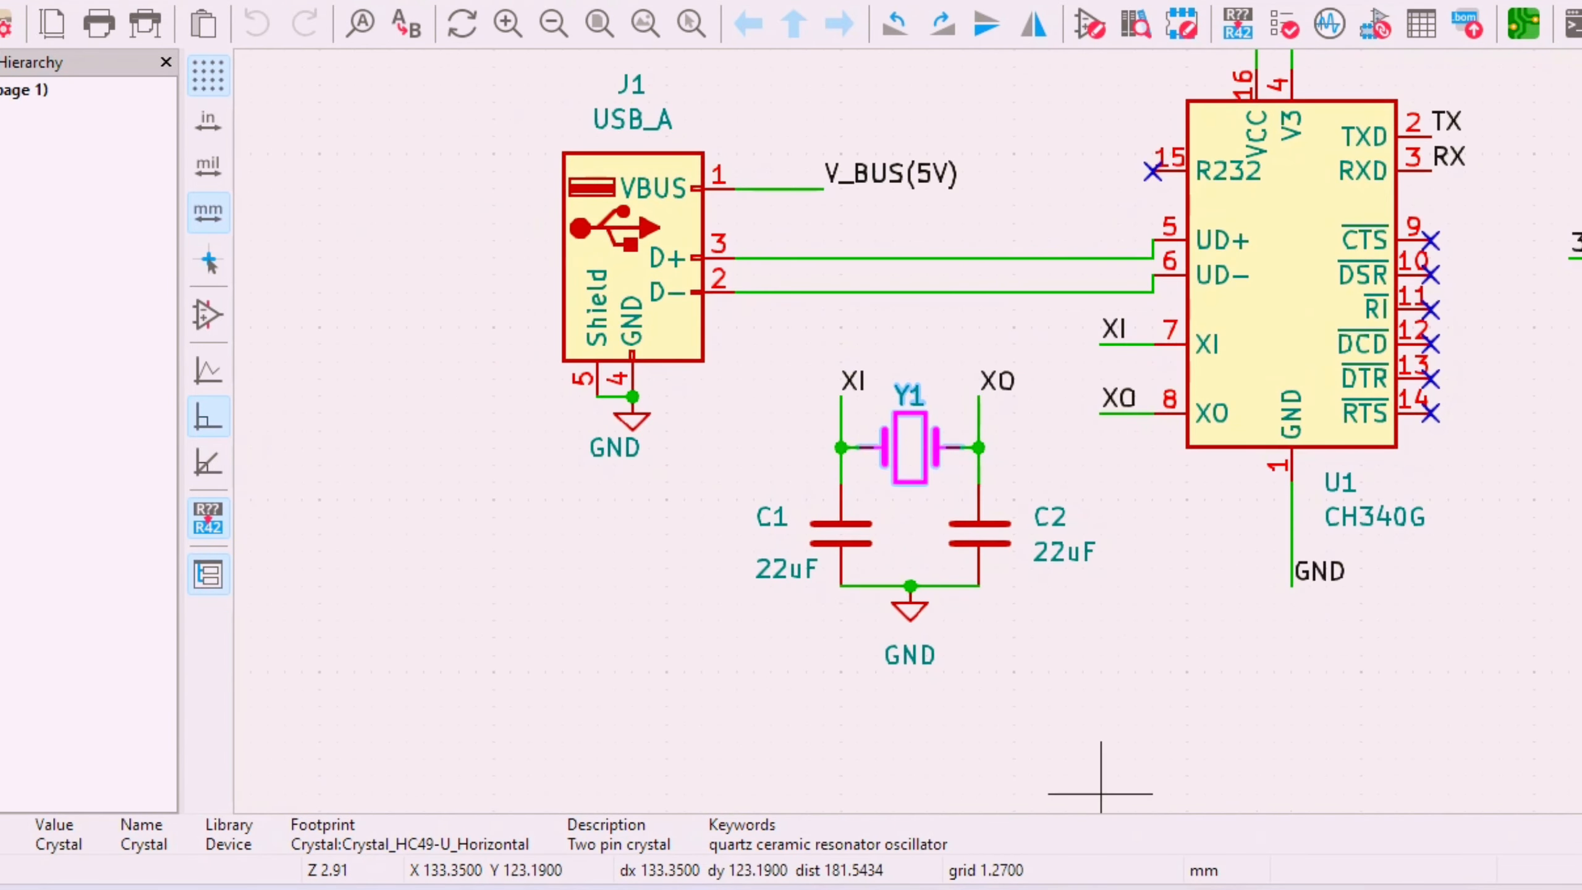
# - Return to the PCB layout and move crystal Y1 straight up, beside the USB connector J1
pyautogui.moveTo(1215, 889)
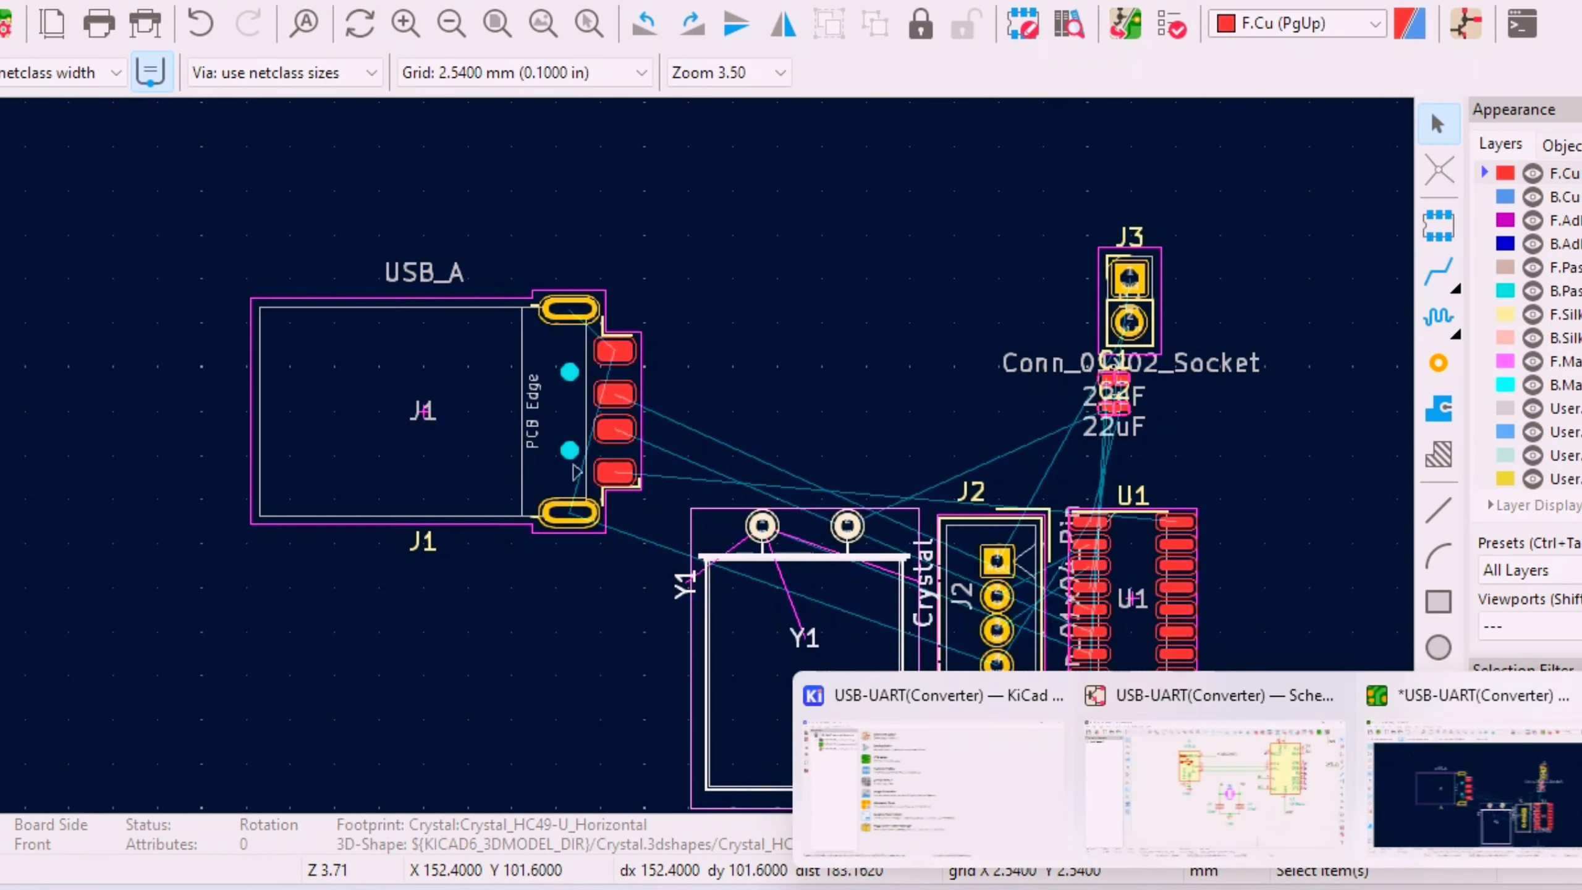
pyautogui.click(1476, 792)
pyautogui.moveTo(822, 675); pyautogui.dragTo(797, 454)
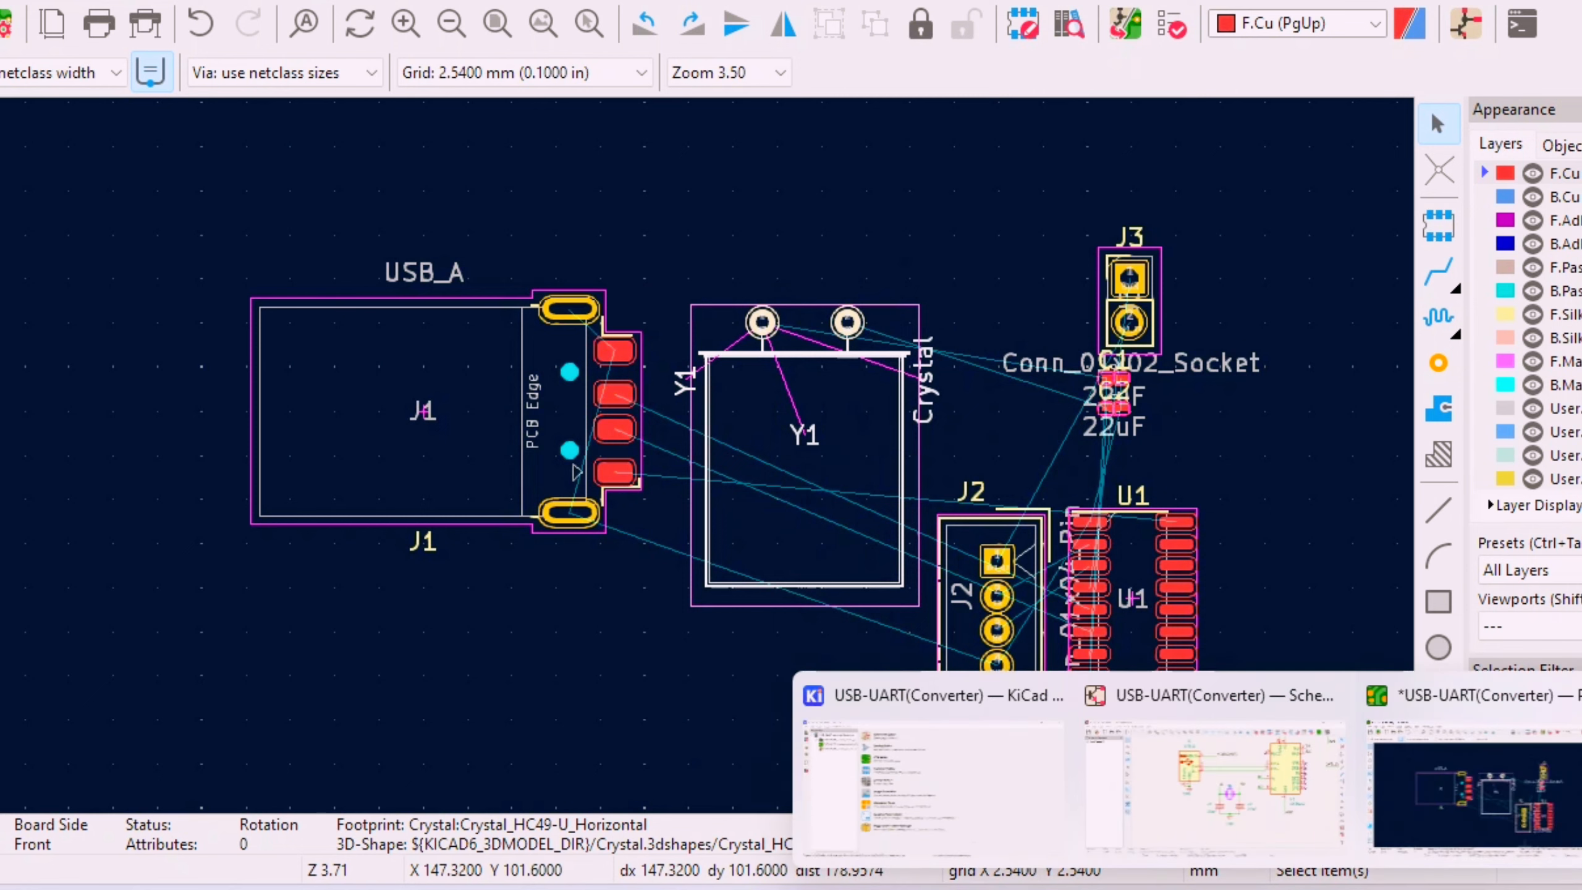
# - Switch to the browser and review the crystal oscillator package size table, highlighting the product AXE5032P
pyautogui.moveTo(1277, 889)
pyautogui.click(1471, 789)
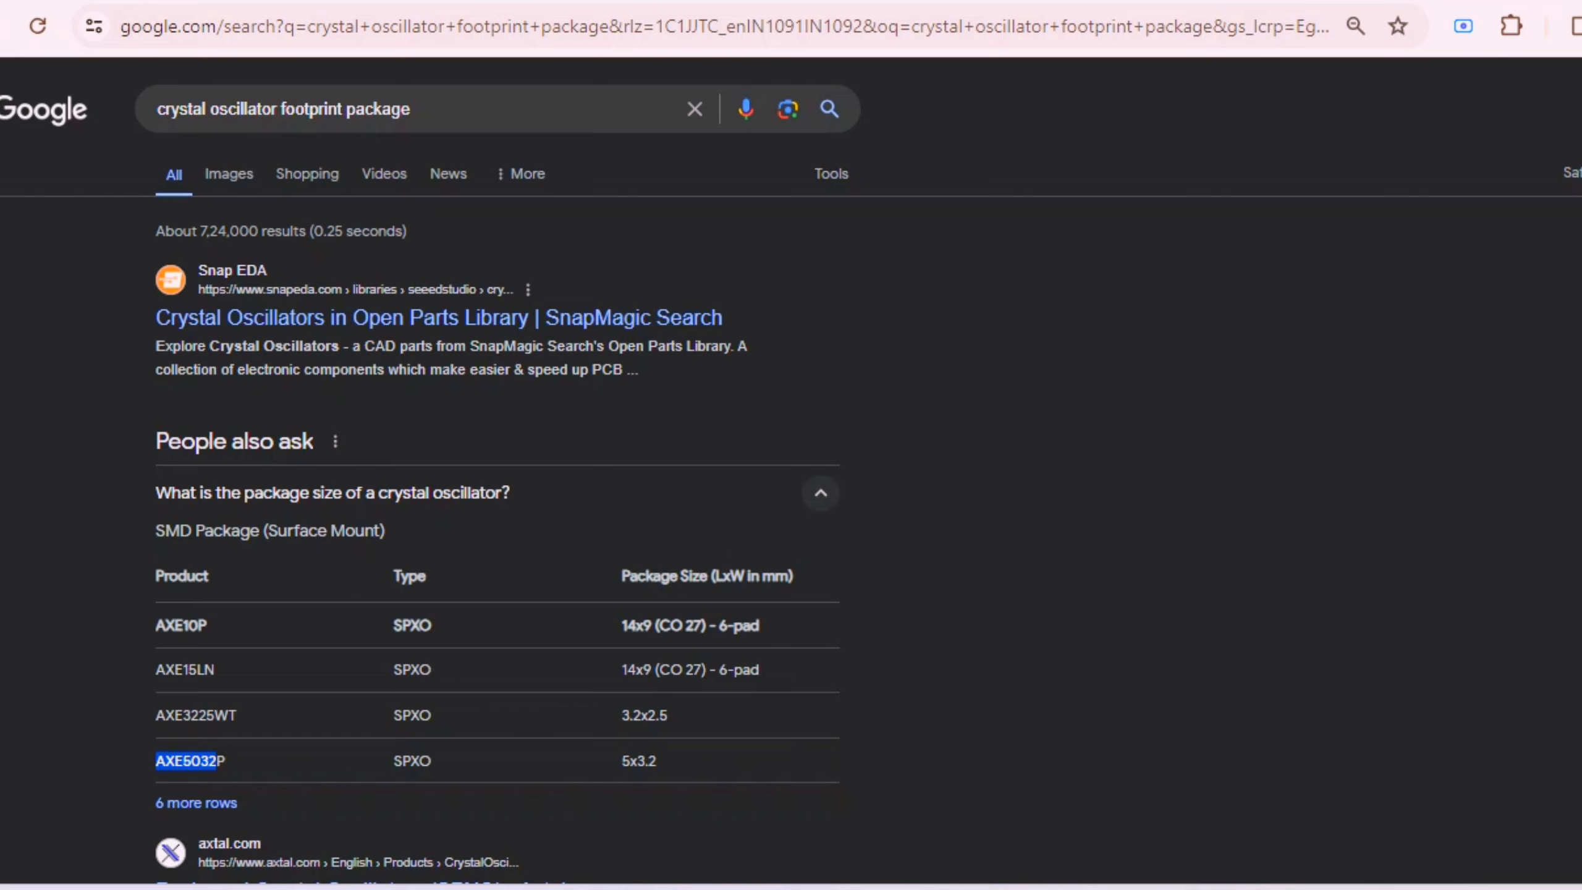
pyautogui.scroll(-3, 498, 499)
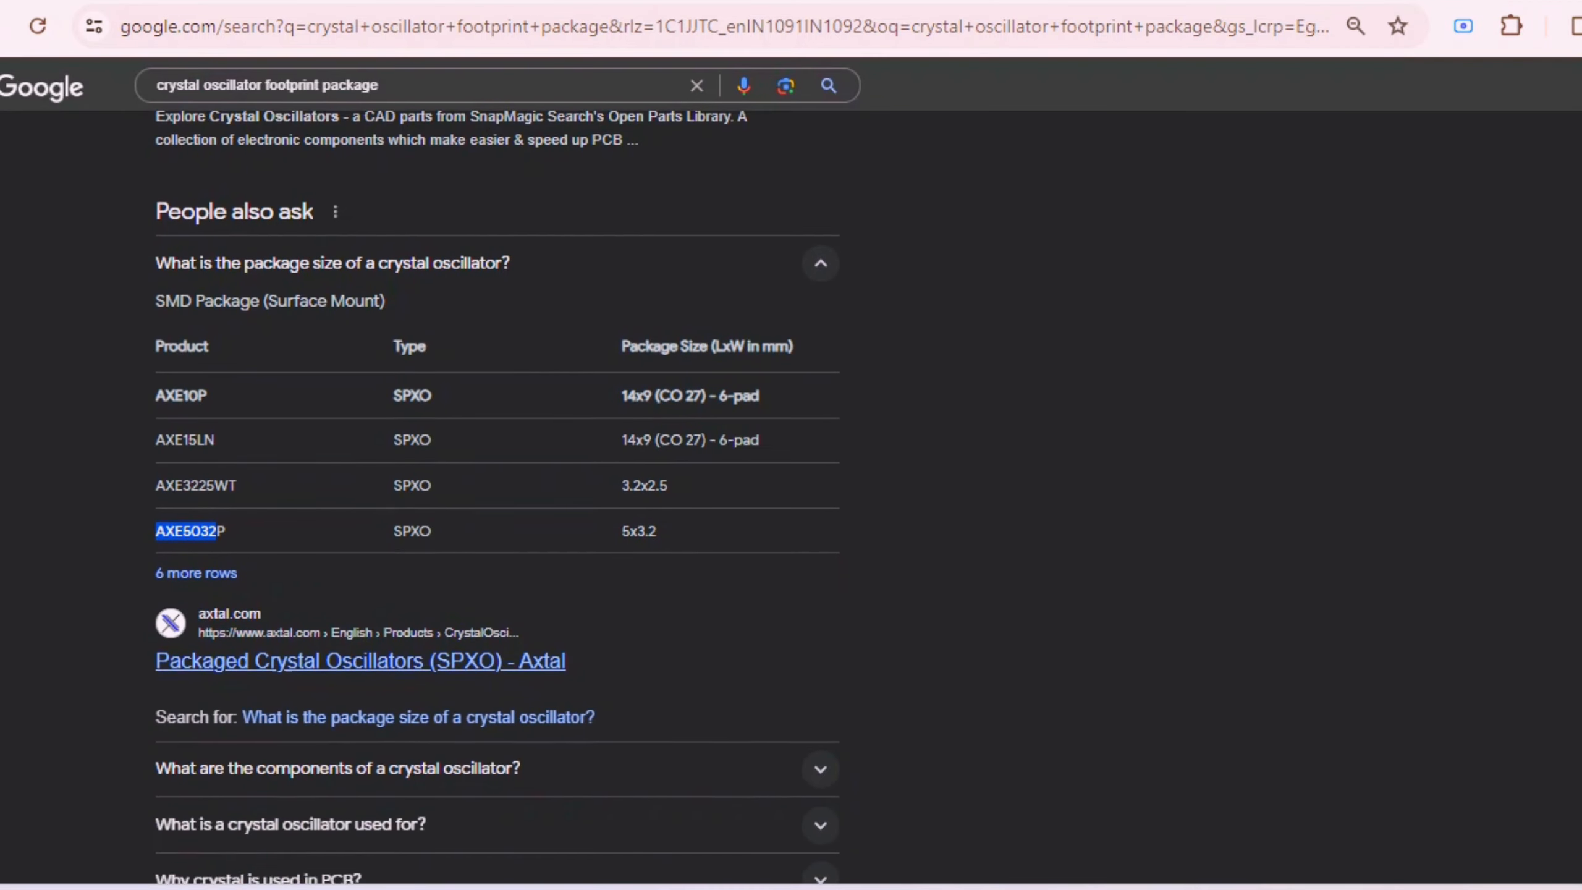
pyautogui.click(361, 683)
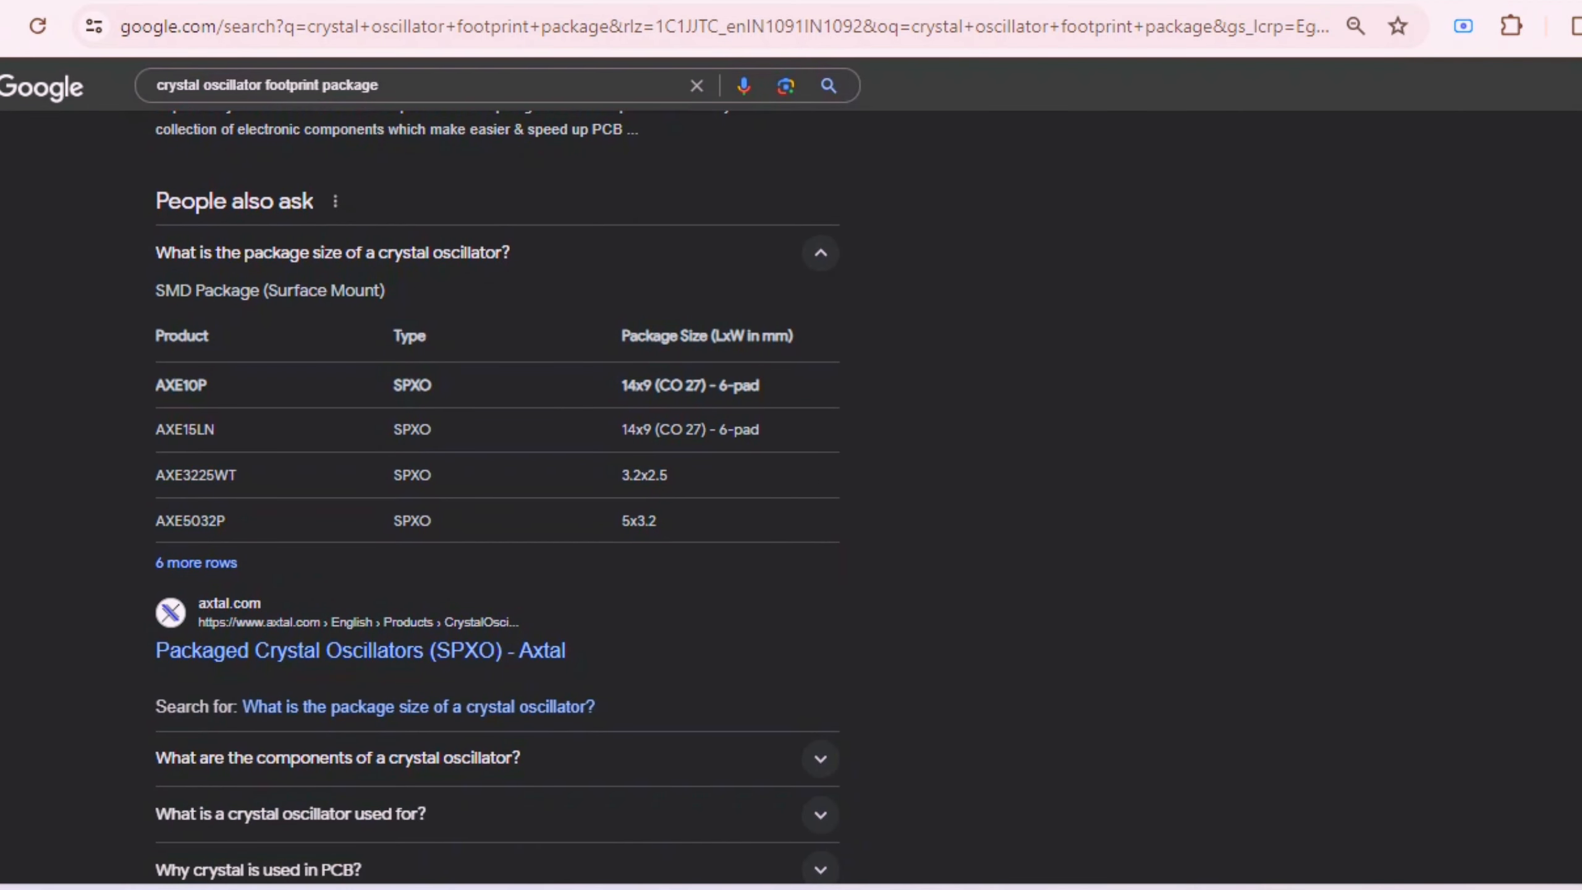
pyautogui.moveTo(155, 336); pyautogui.dragTo(218, 520)
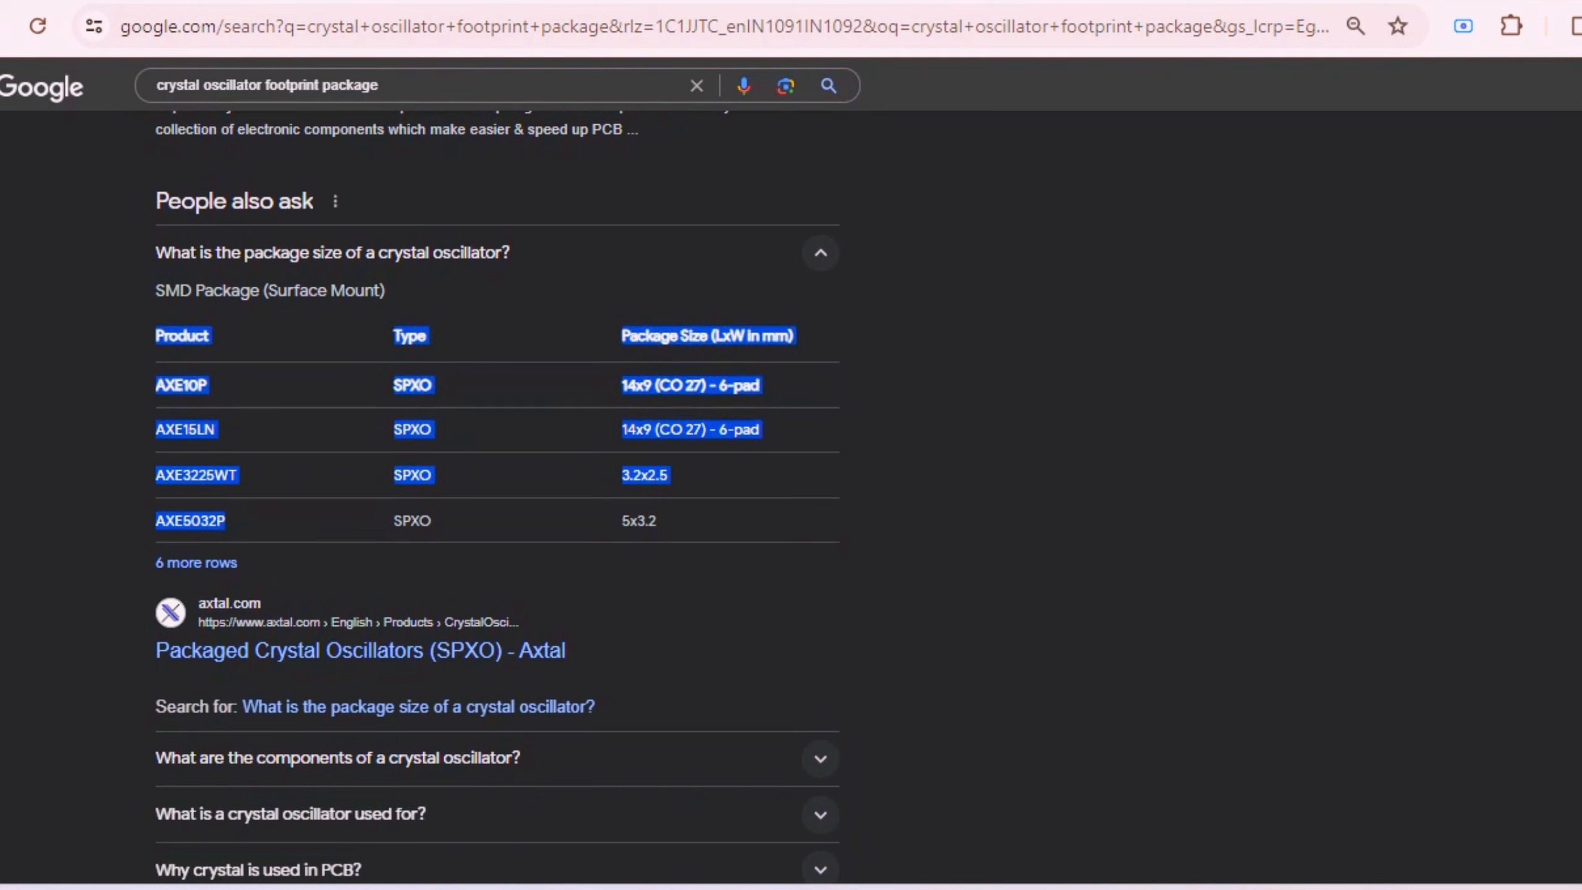
pyautogui.moveTo(150, 518); pyautogui.dragTo(157, 522)
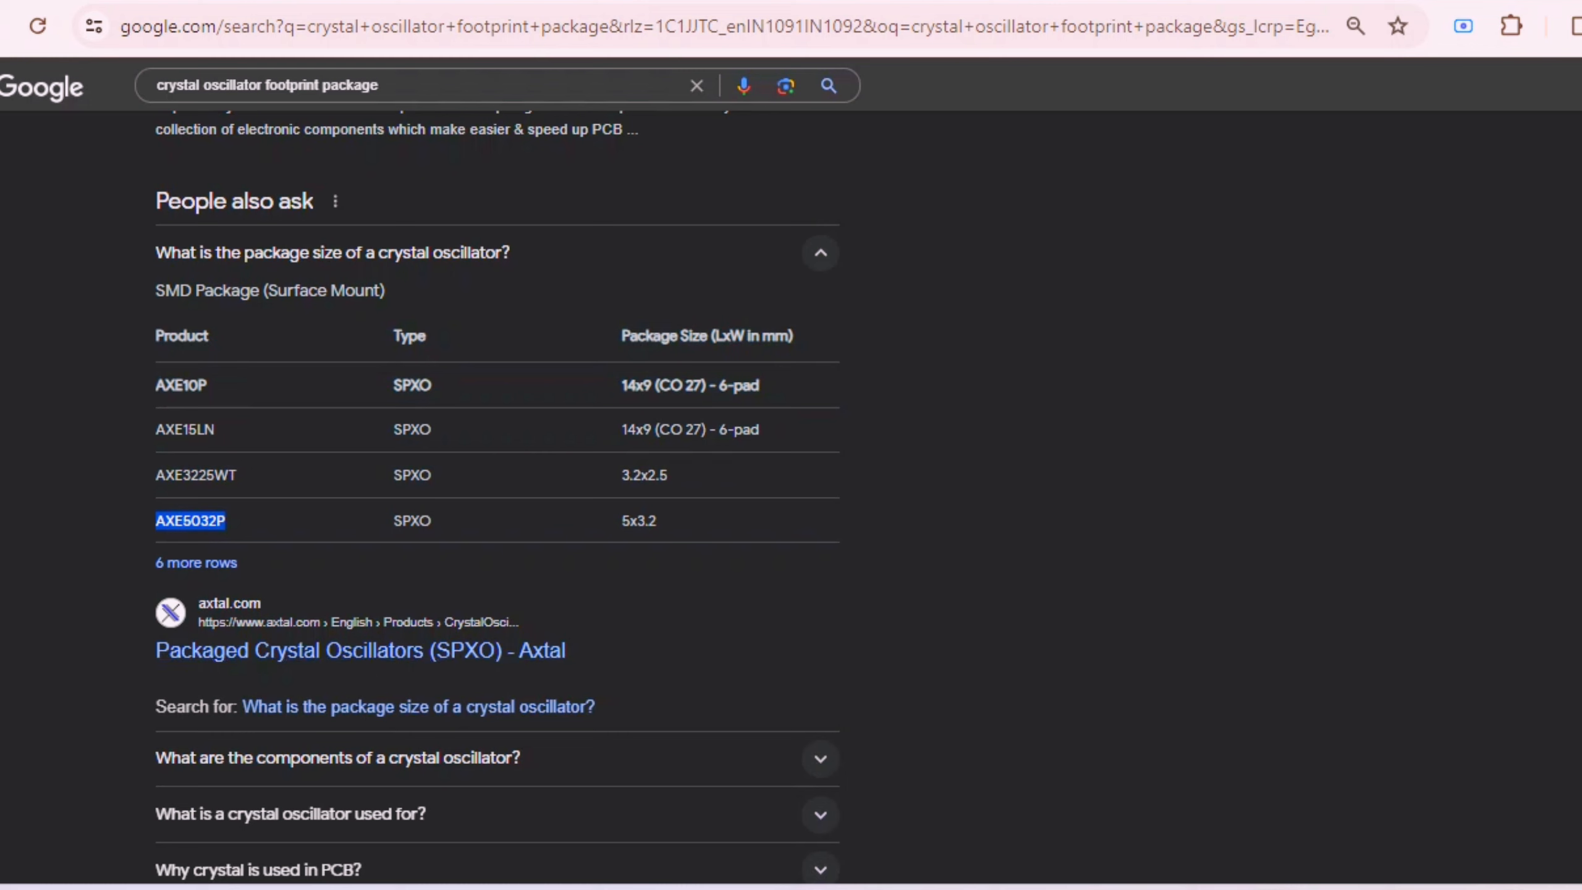
# - Return to the PCB layout and open the footprint library to choose a new footprint for crystal Y1
pyautogui.moveTo(1220, 889)
pyautogui.click(1471, 785)
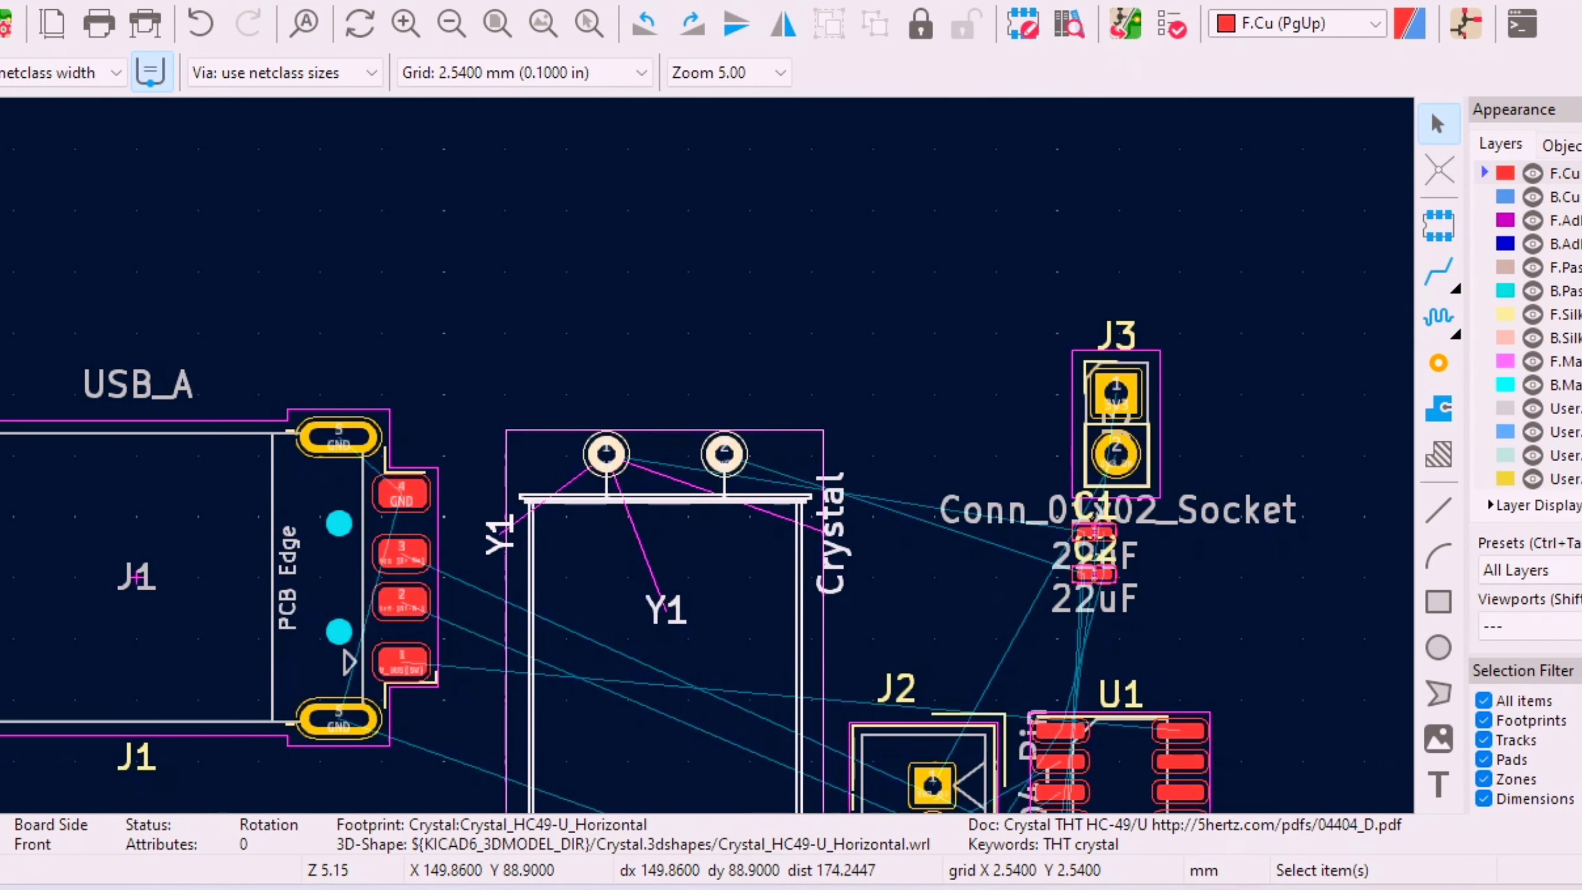
pyautogui.rightClick(750, 577)
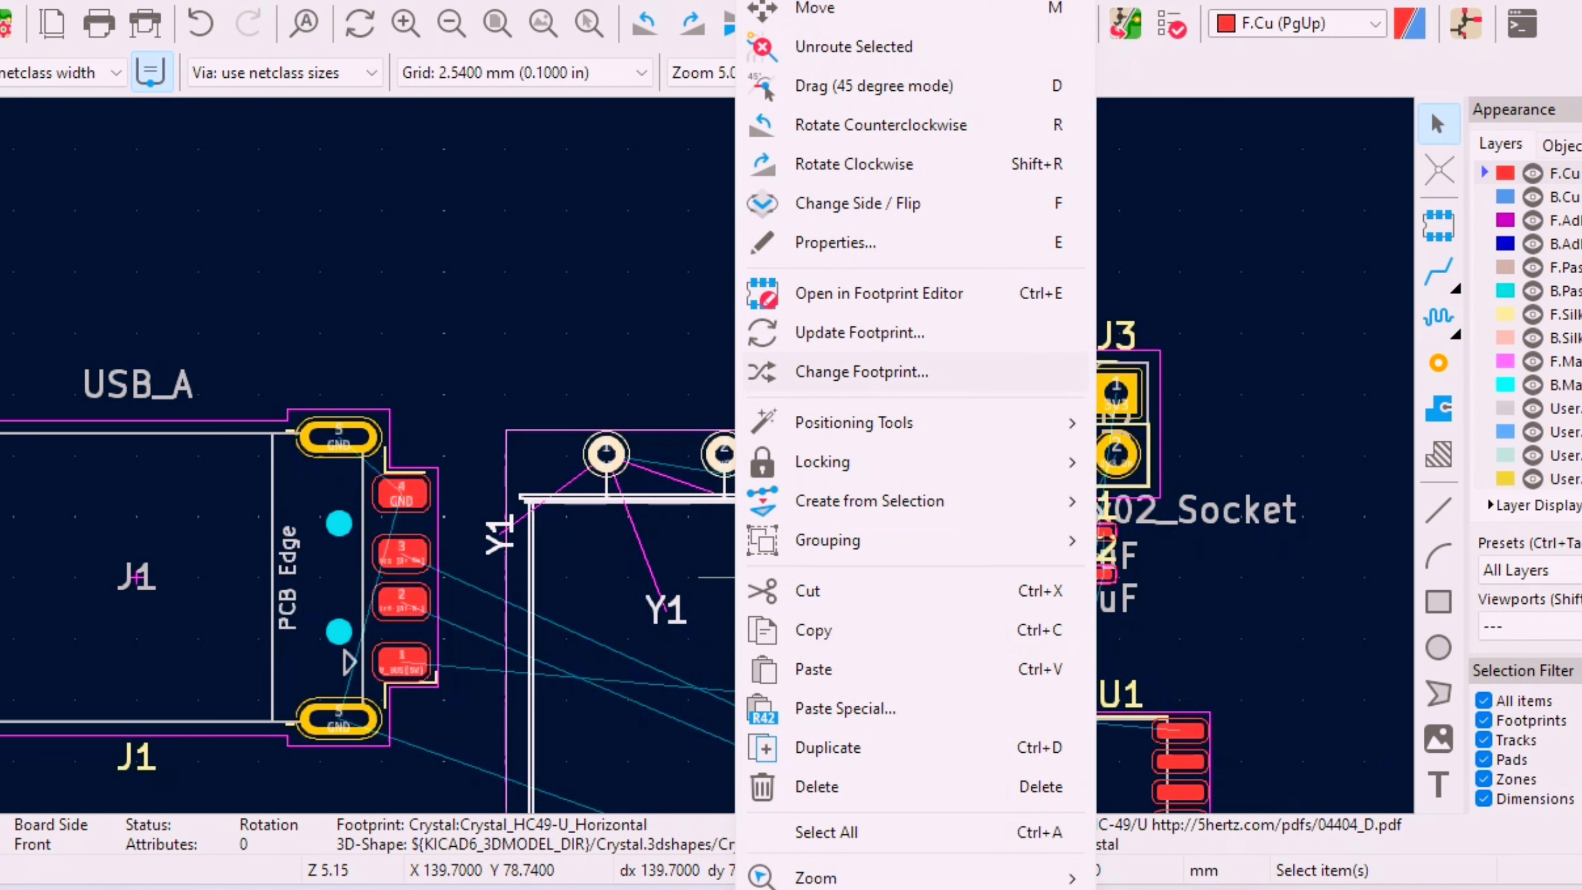
pyautogui.click(862, 371)
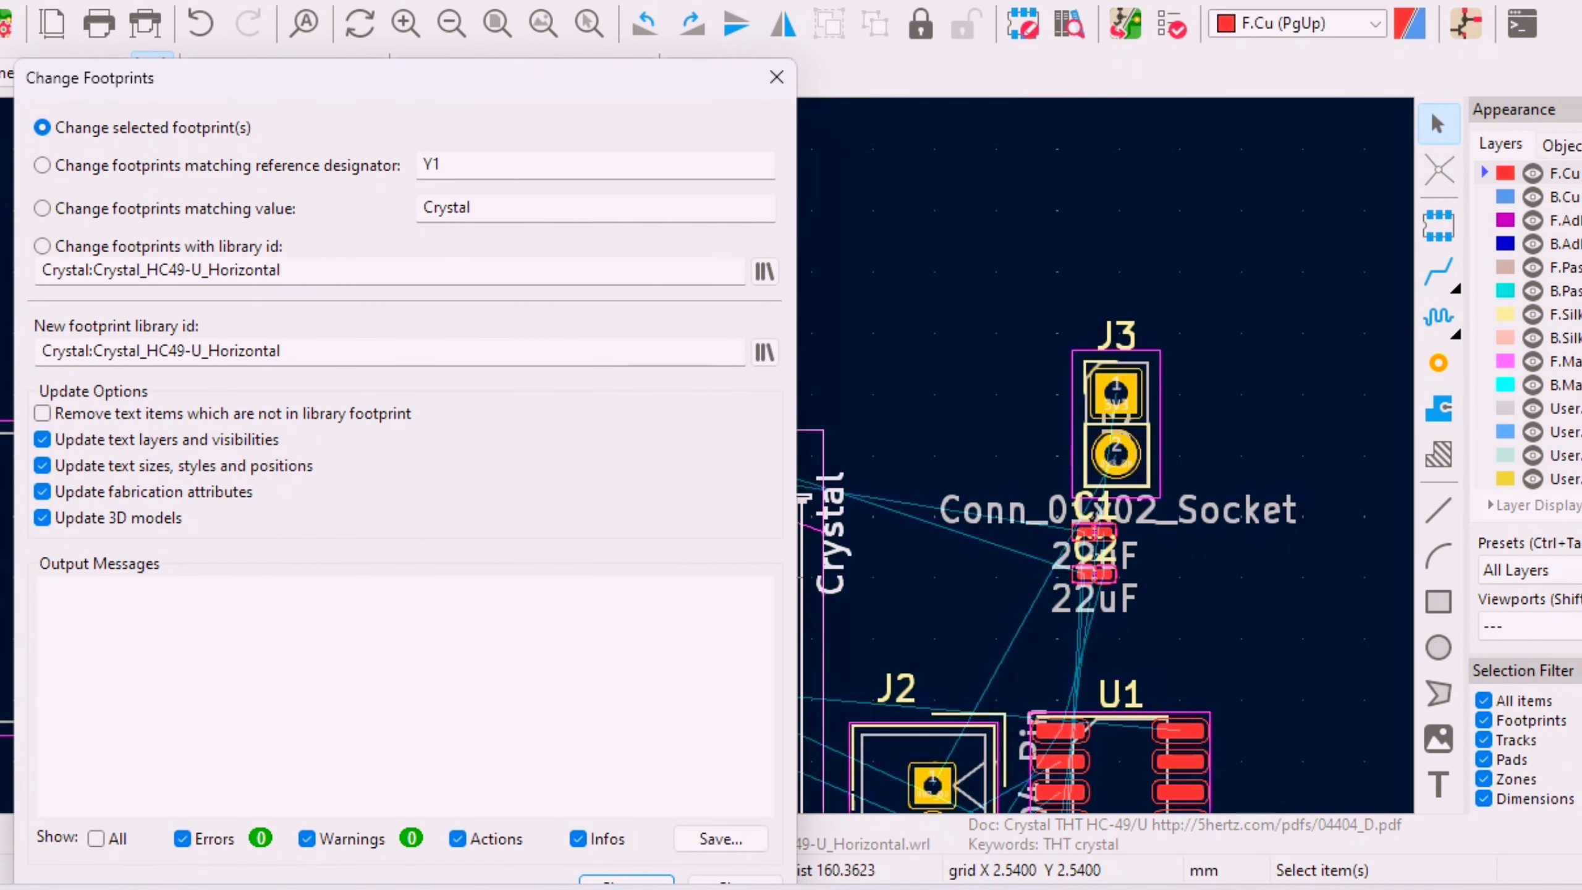
pyautogui.click(283, 271)
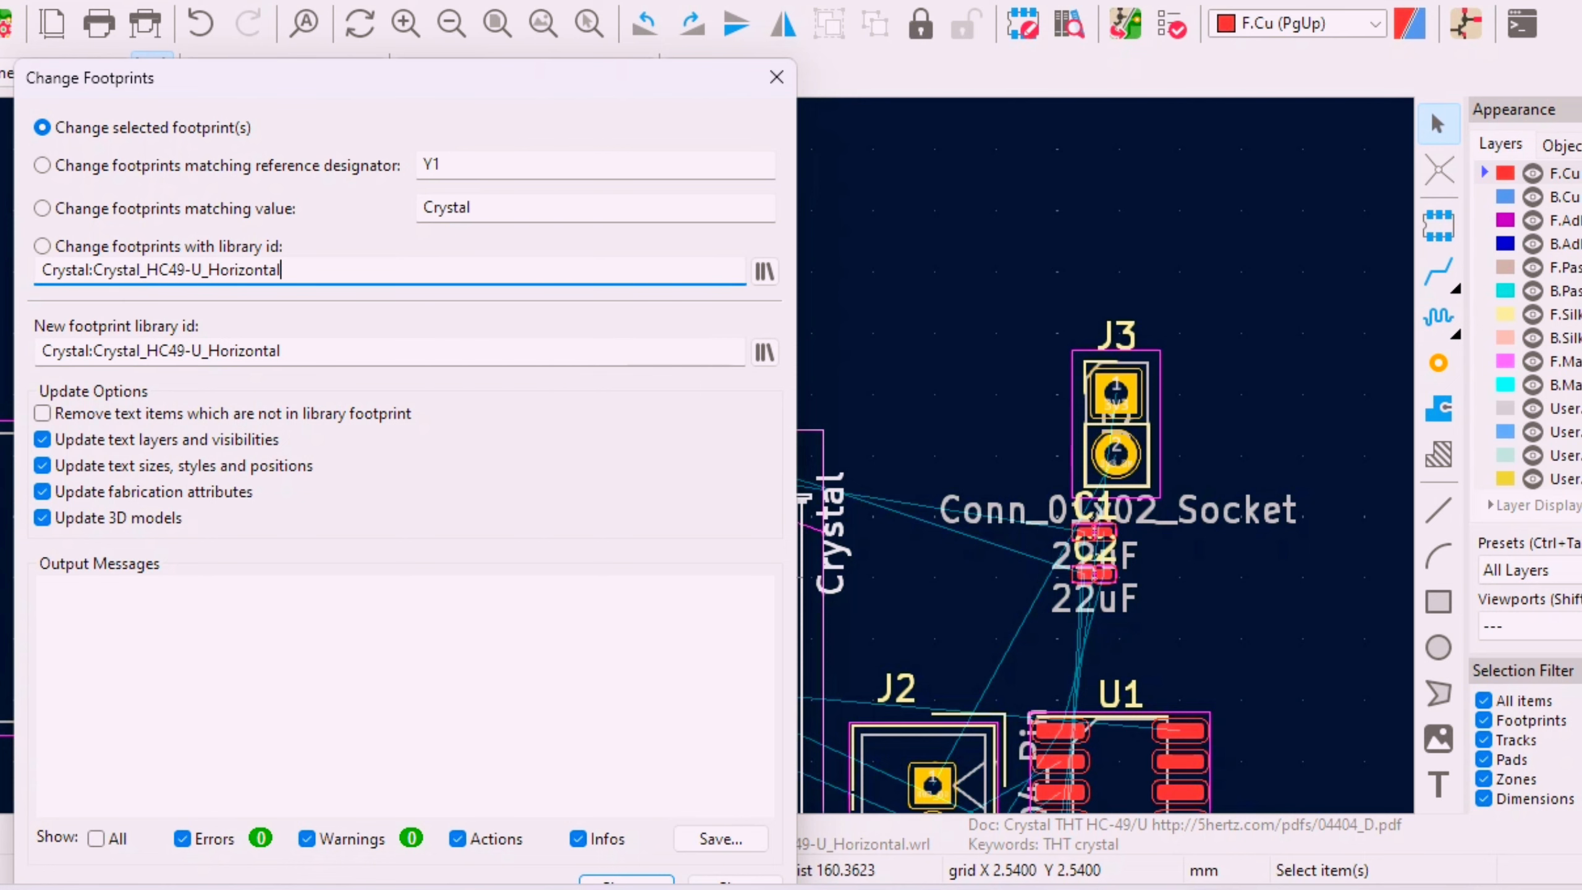
pyautogui.click(765, 353)
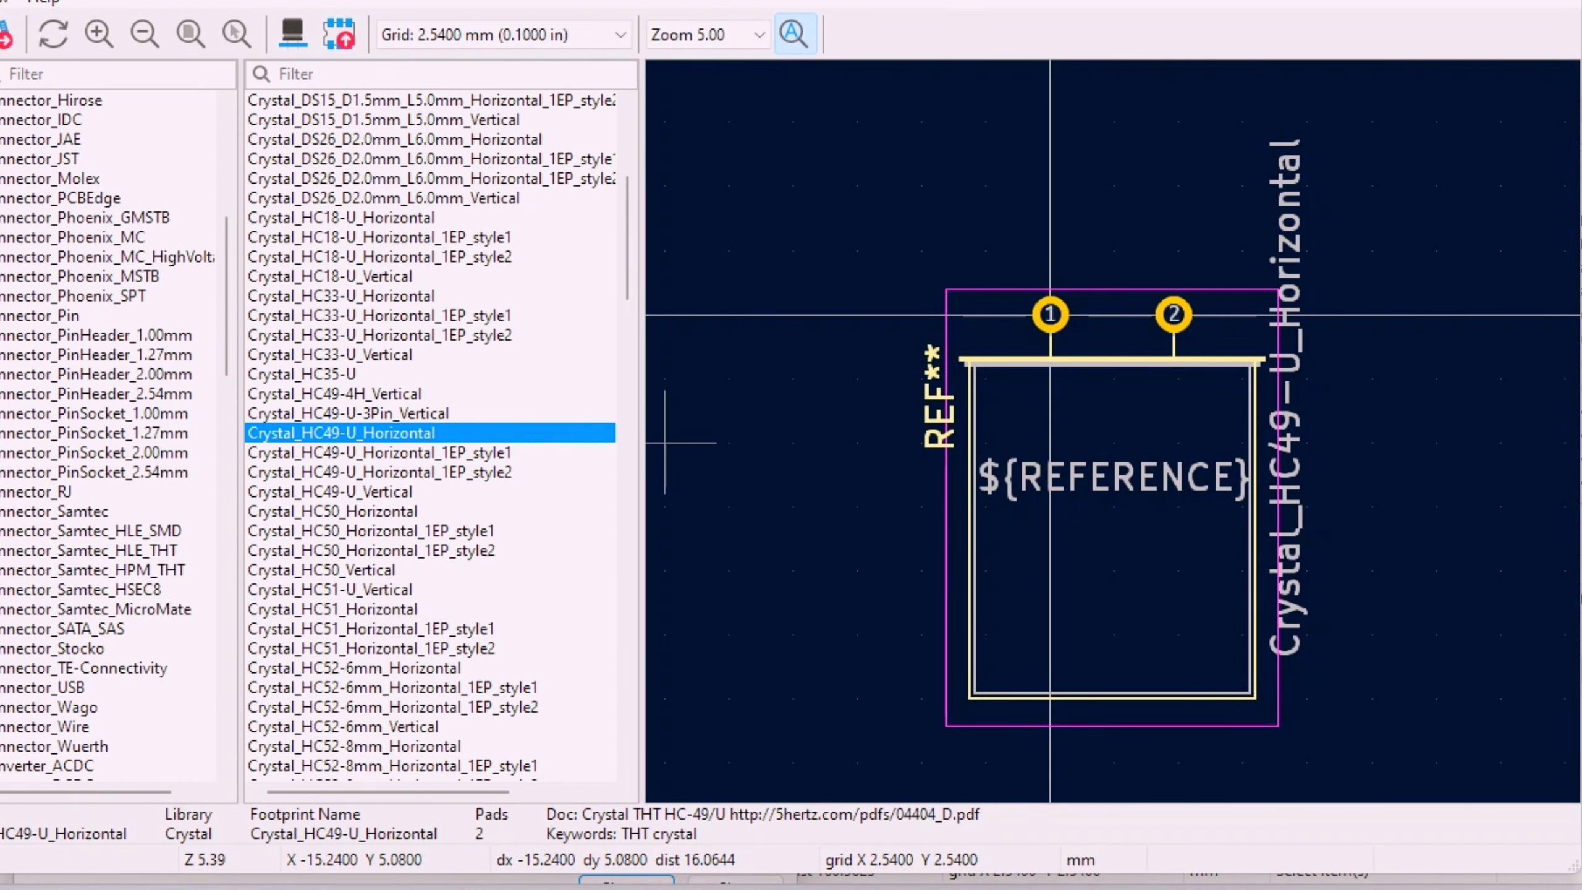
# - Filter the crystal footprints by AX and change Y1's footprint to Crystal_SMD_TXC_AX_8045-2Pin_8.0x4.5mm
pyautogui.write('AXE5')
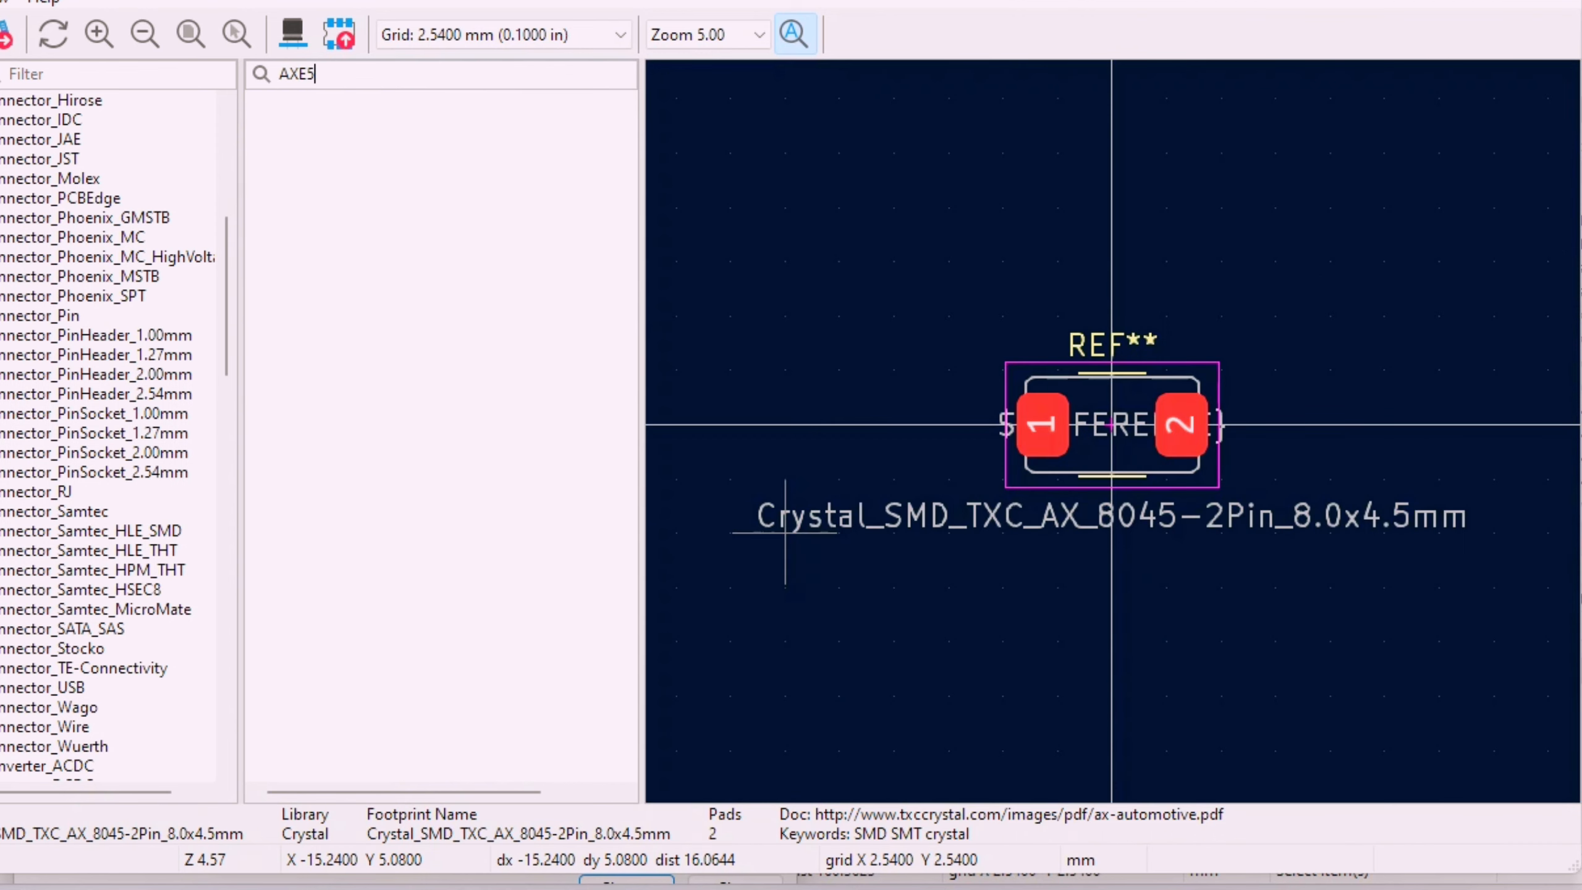
pyautogui.press('BackSpace')
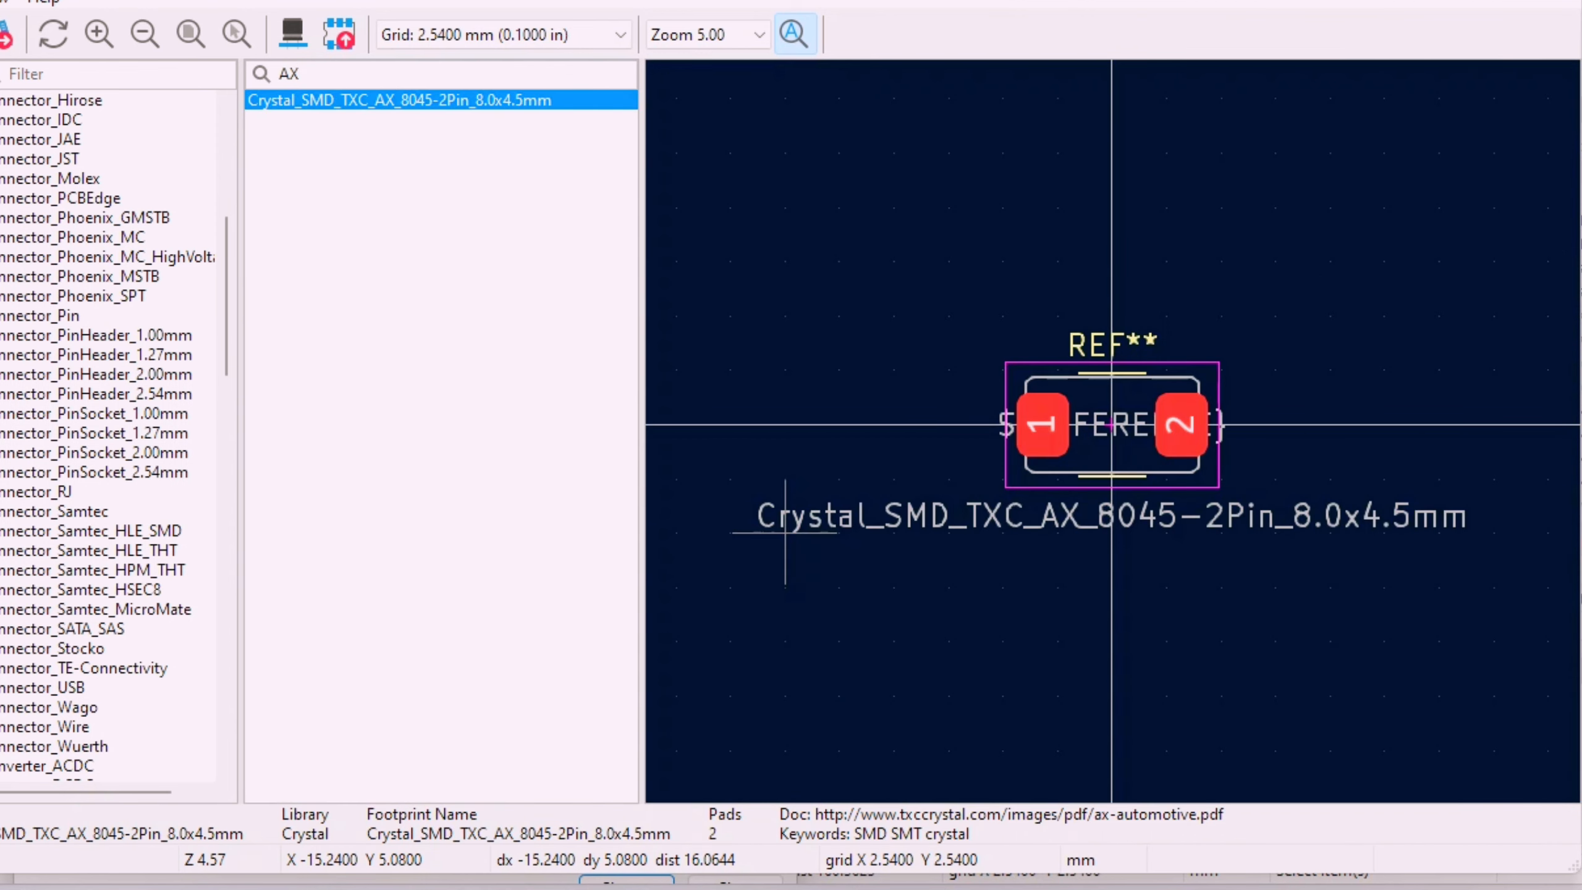
pyautogui.press('Return')
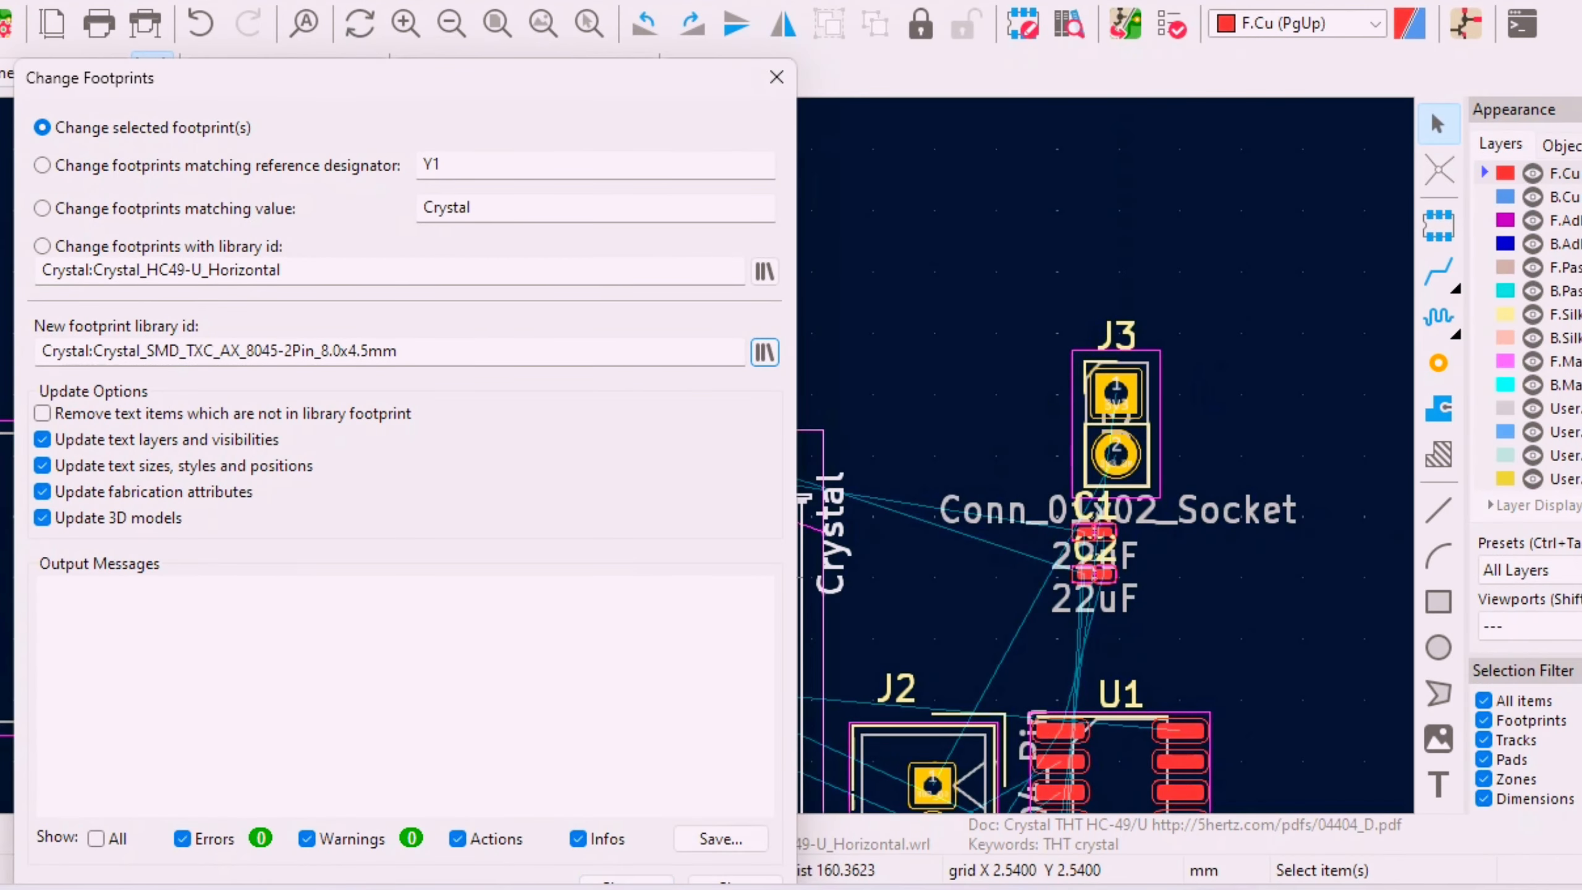
pyautogui.moveTo(633, 84); pyautogui.dragTo(628, 26)
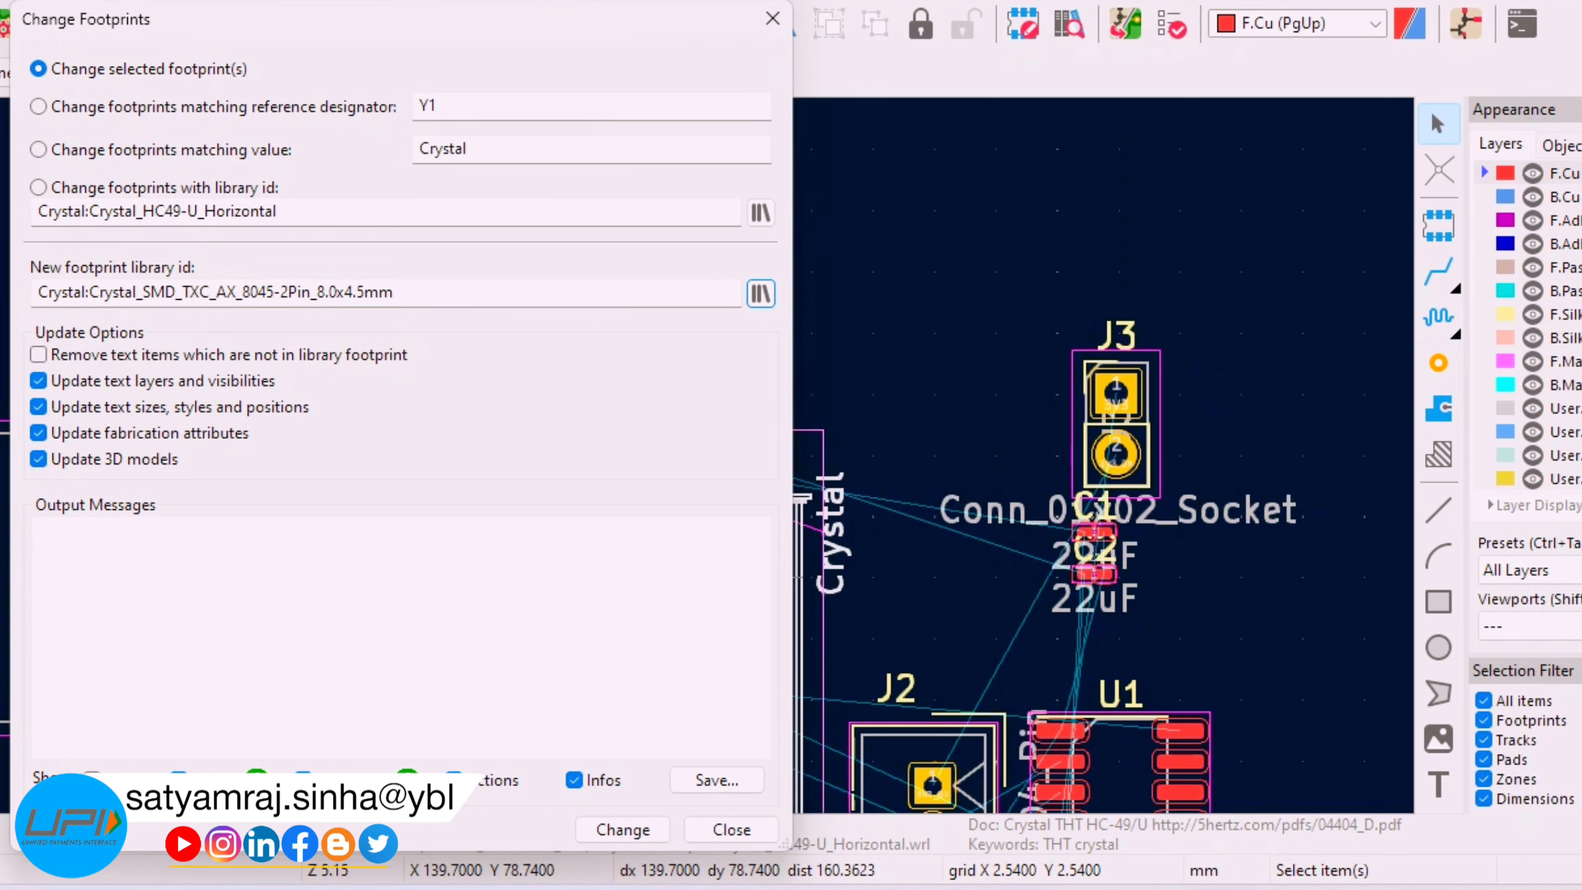
pyautogui.click(623, 829)
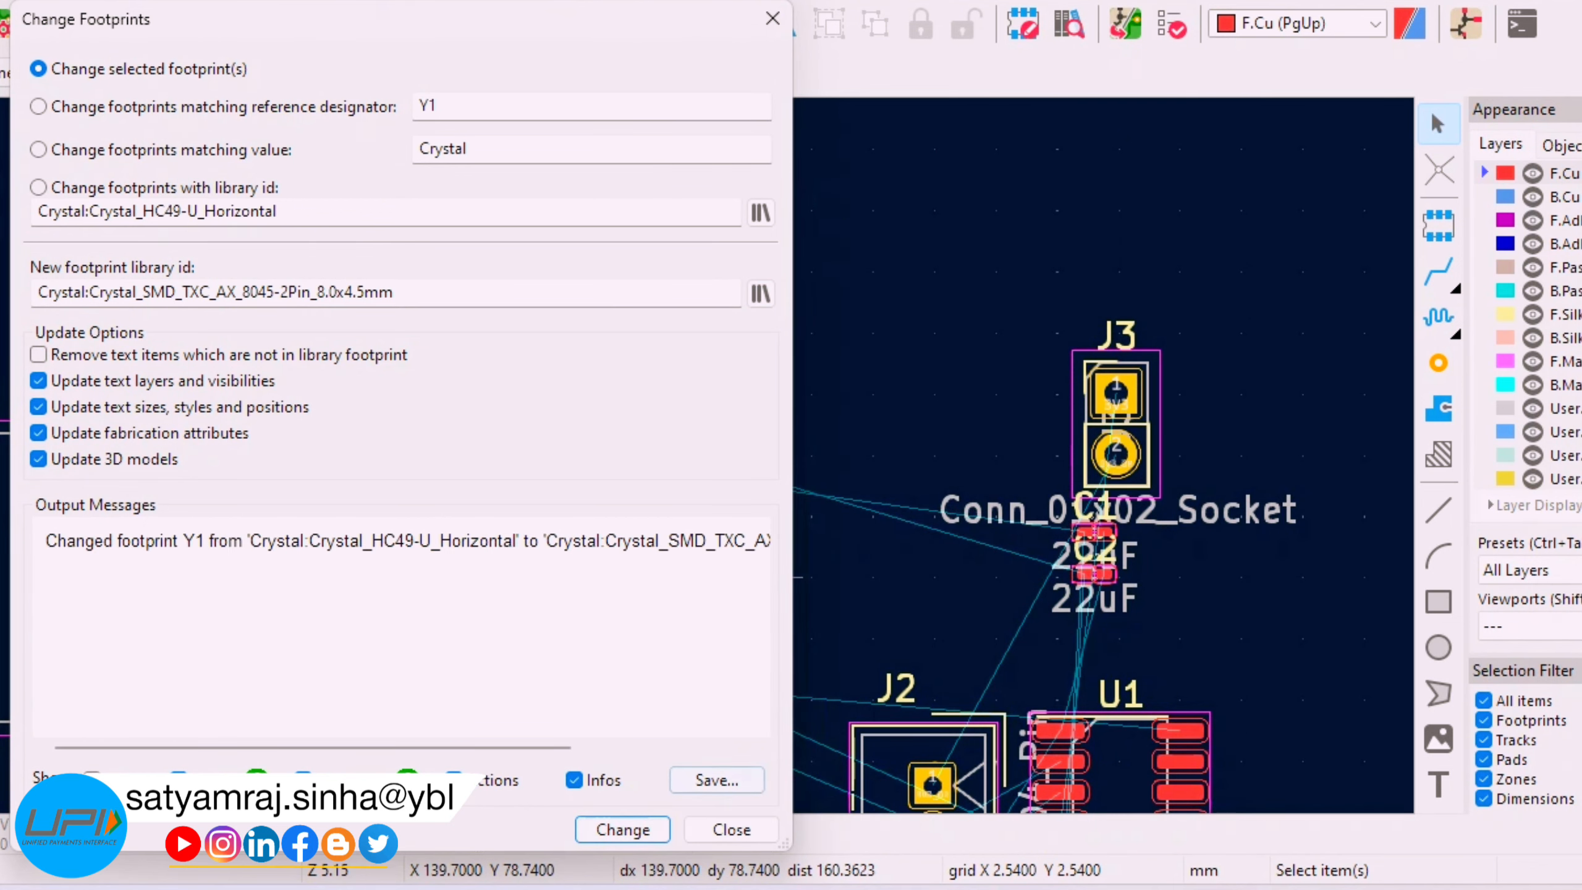
pyautogui.click(732, 830)
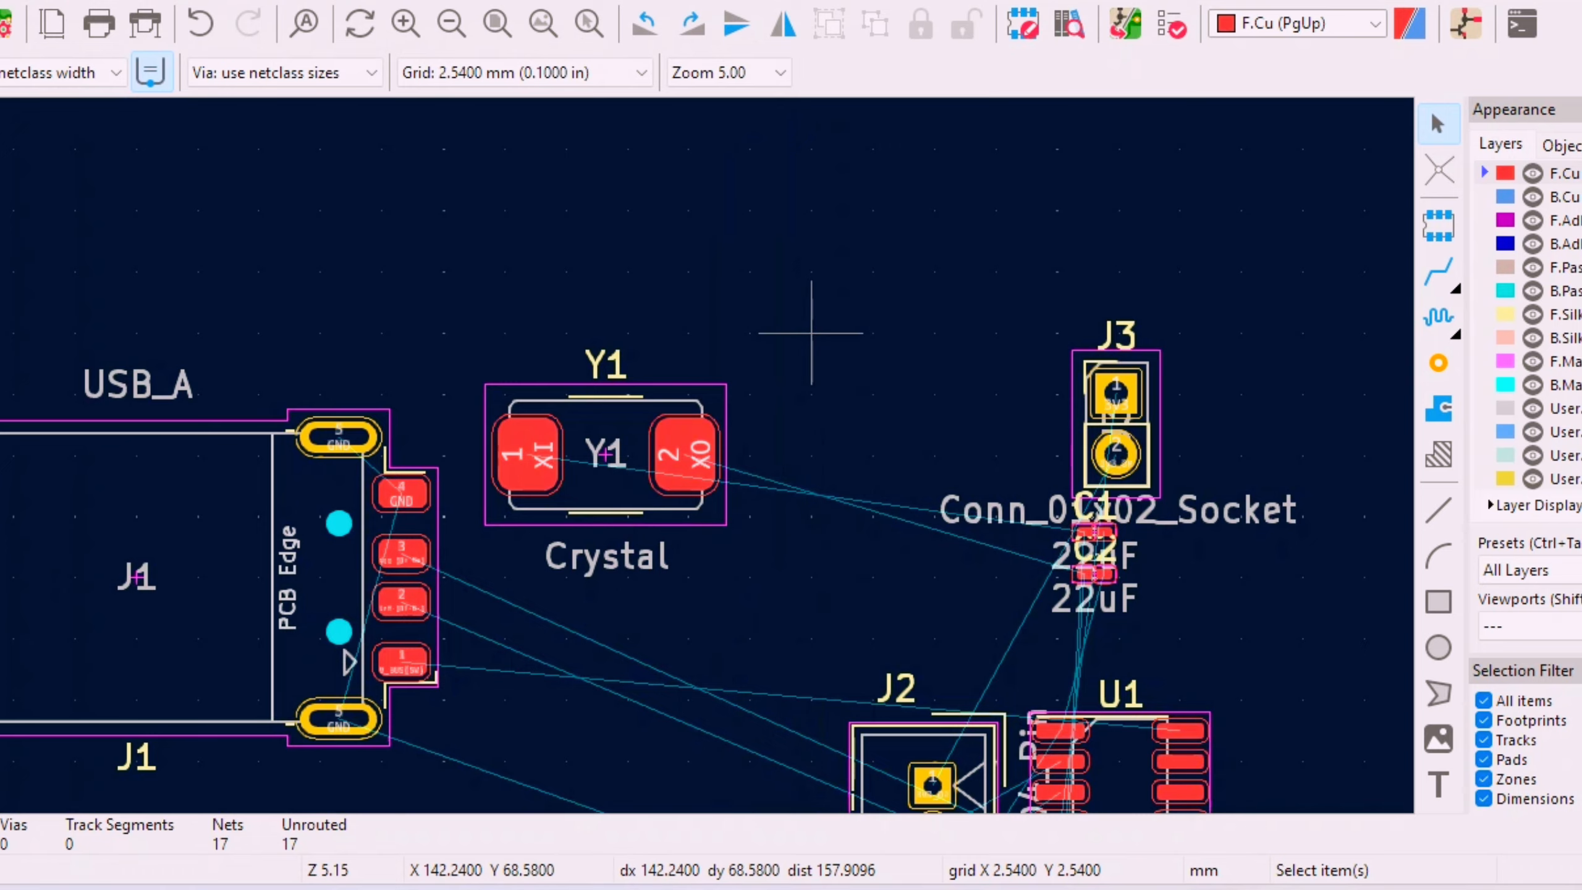
# - Inspect the footprint layout with the new crystal and compare it with the connections in the schematic
pyautogui.scroll(-4, 812, 328)
pyautogui.scroll(3, 665, 598)
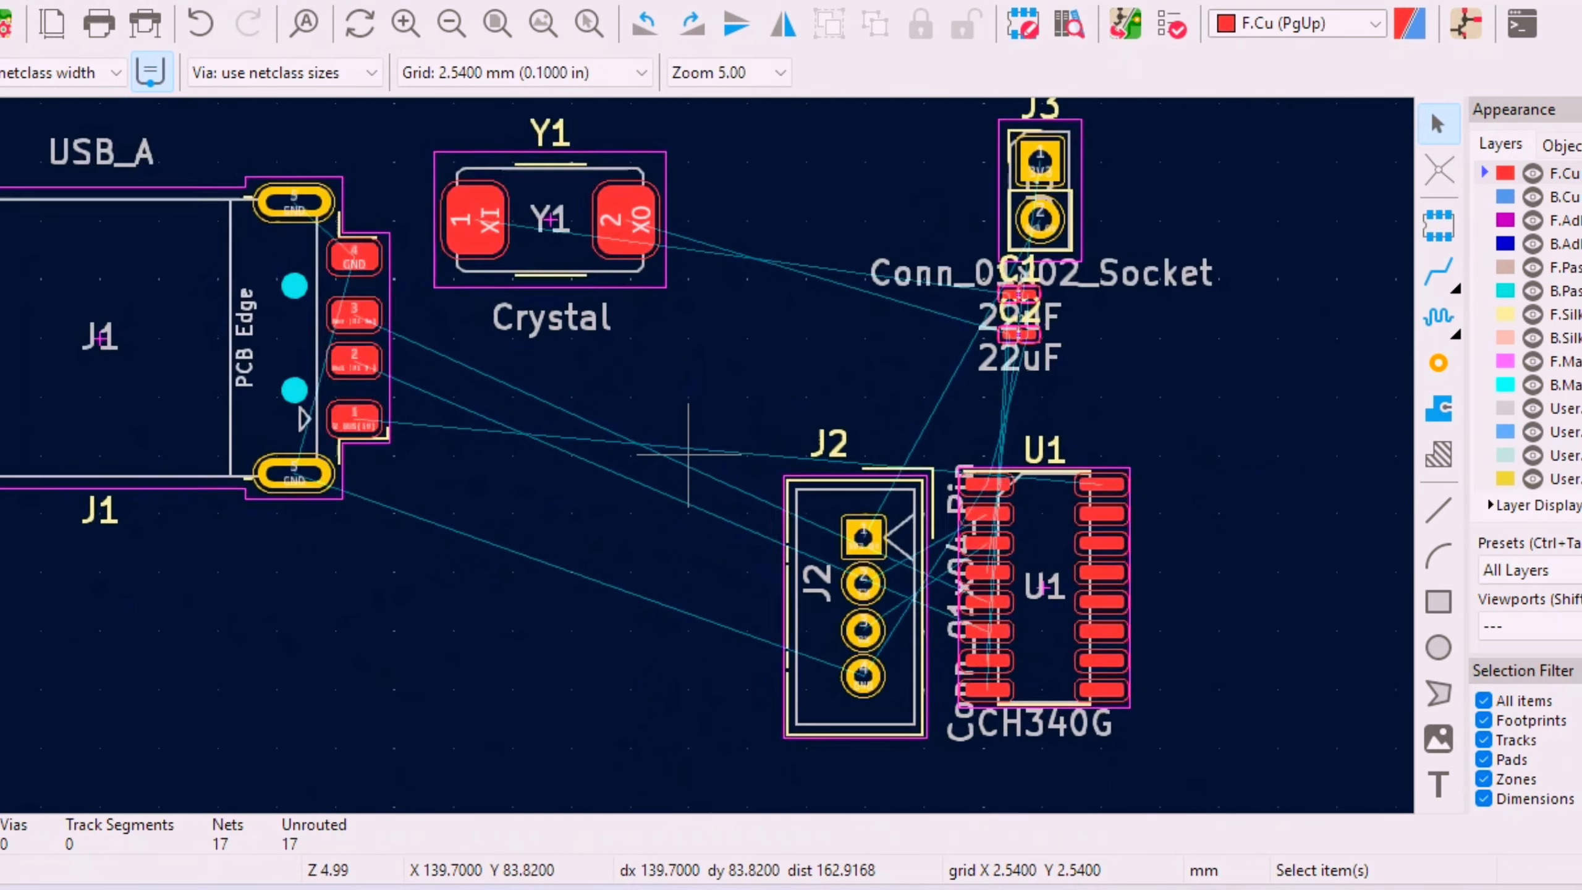
pyautogui.moveTo(629, 155); pyautogui.dragTo(689, 455, button='middle')
pyautogui.scroll(-3, 688, 455)
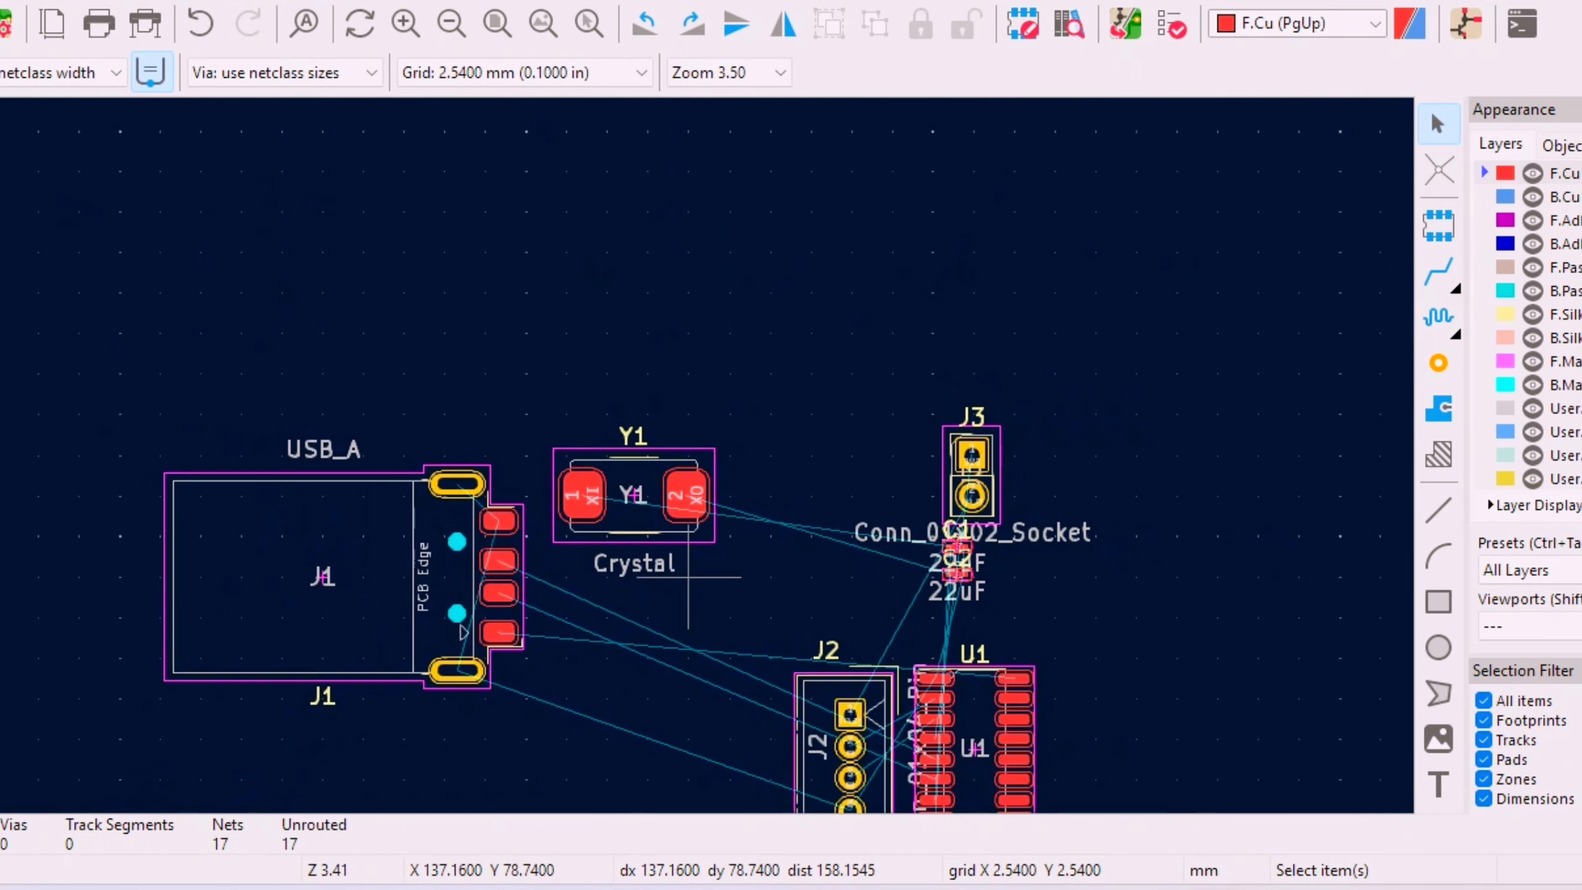
pyautogui.scroll(2, 689, 578)
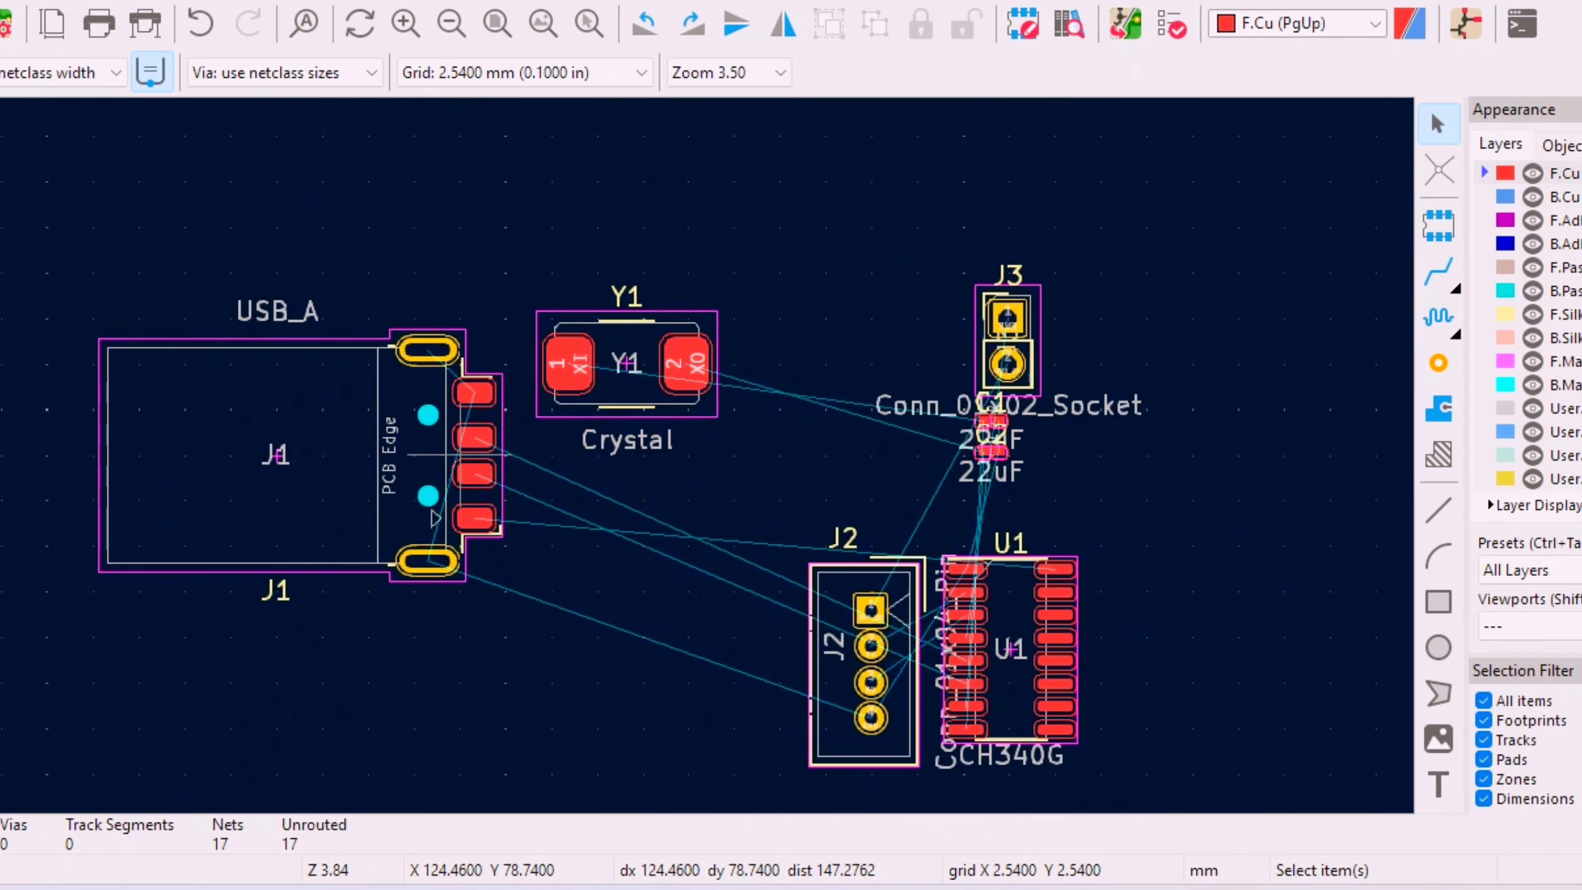
pyautogui.click(1214, 889)
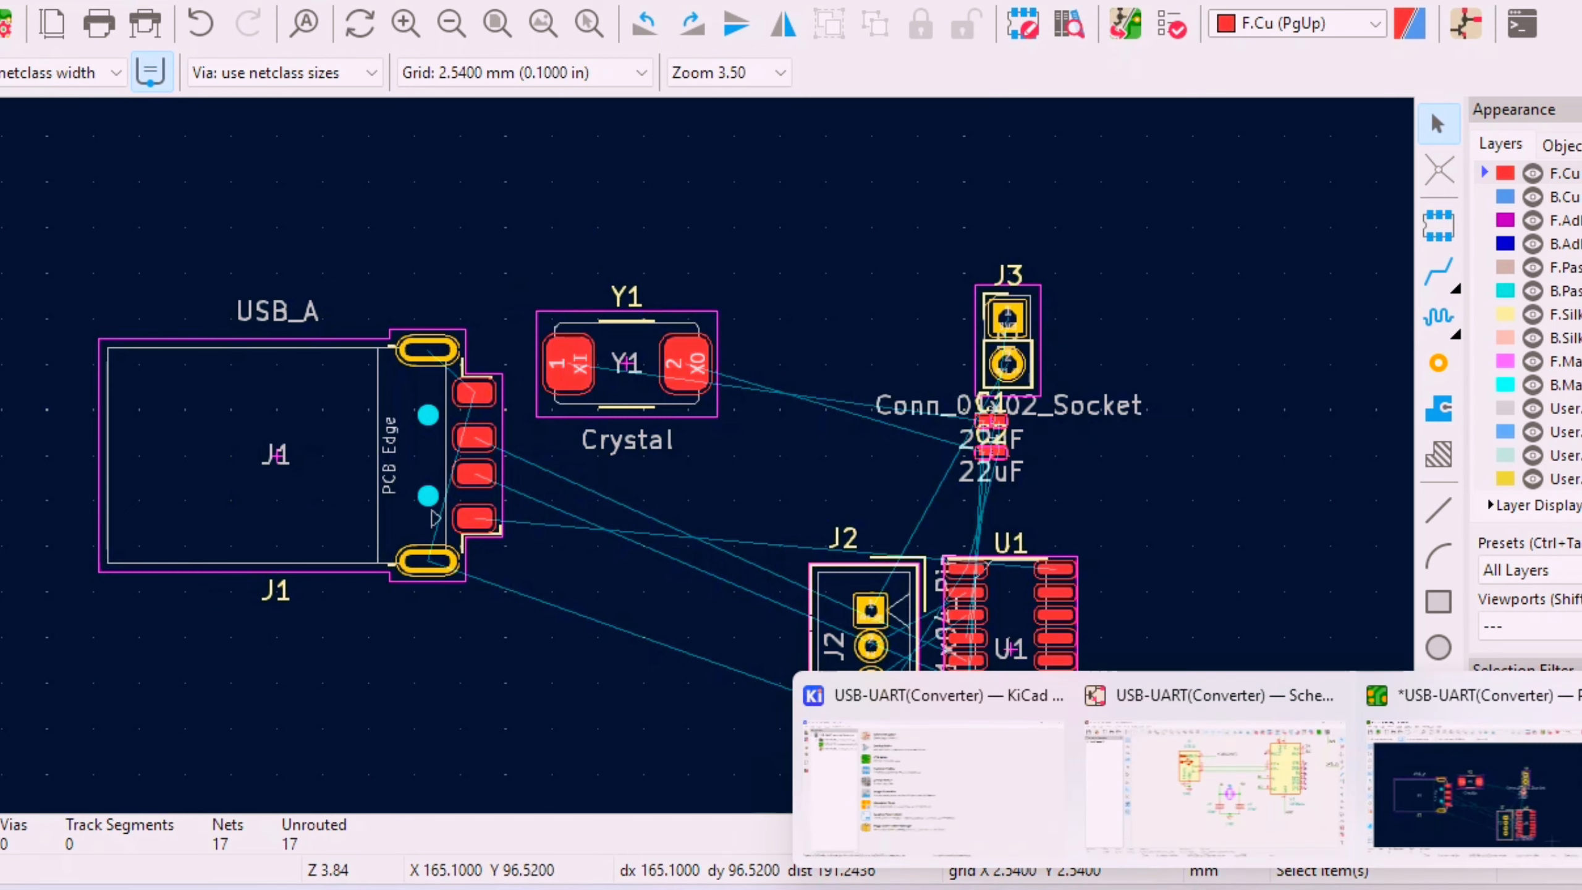
pyautogui.click(1215, 779)
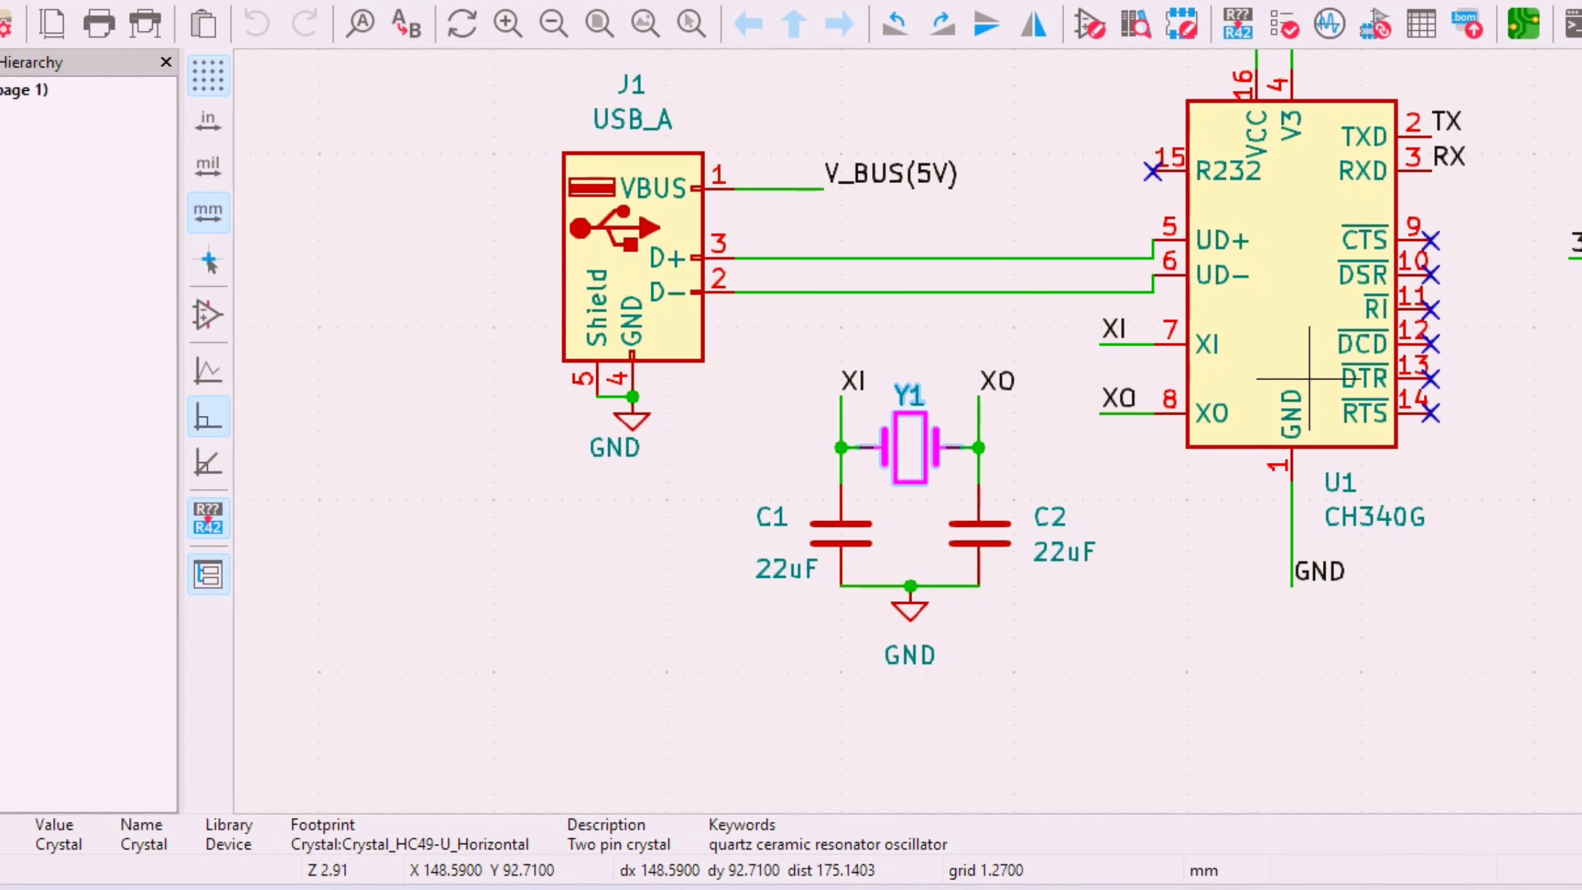
pyautogui.scroll(1, 1310, 378)
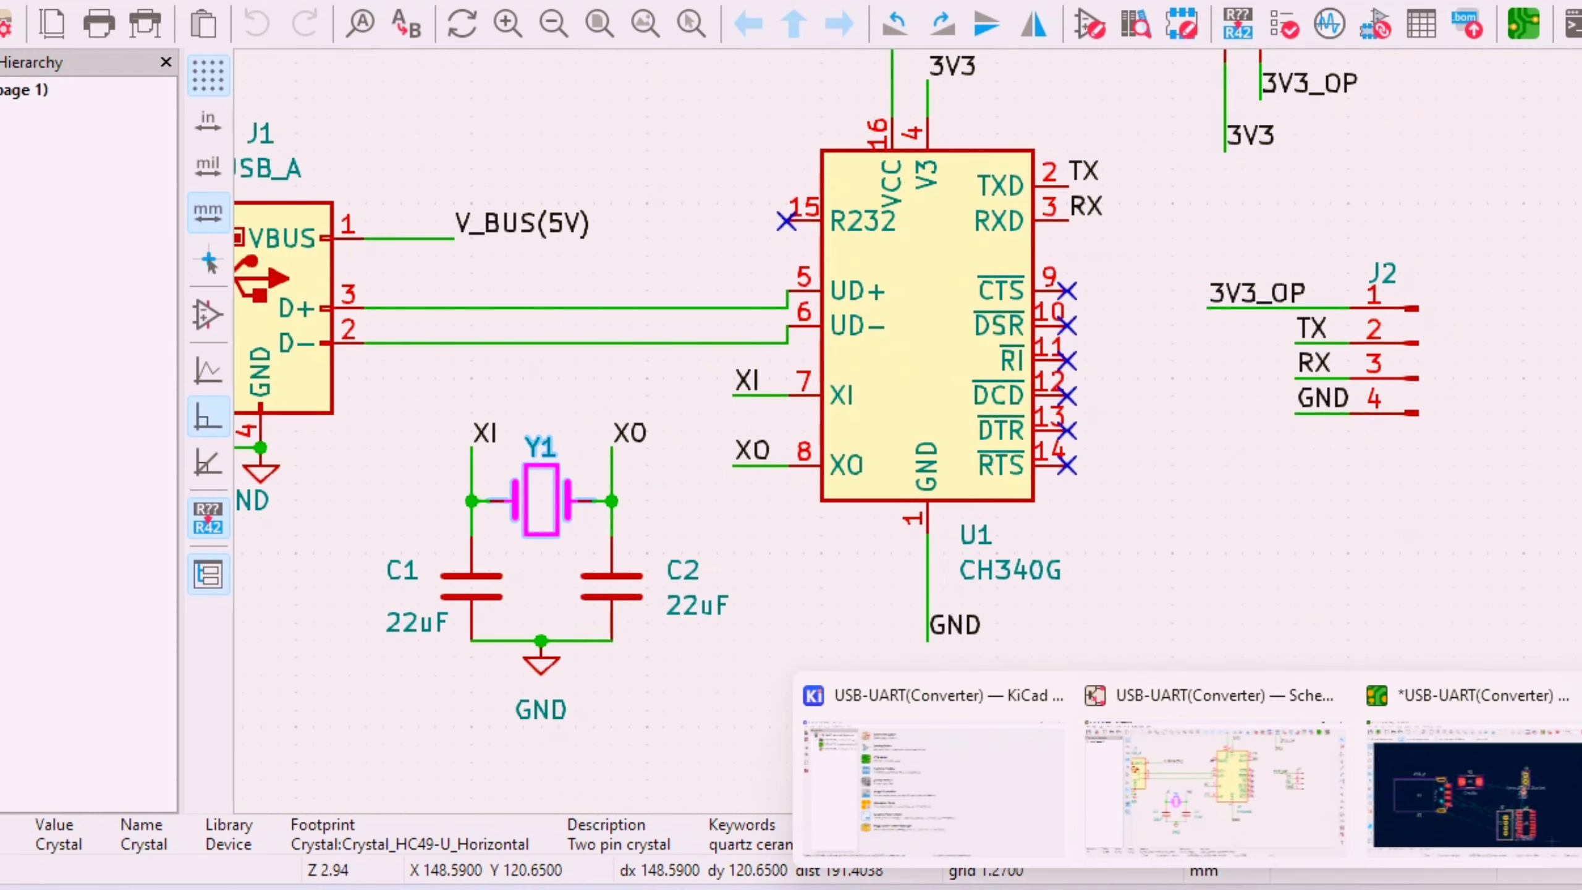
# - Return to the PCB layout and move crystal Y1 up and to the right, just upper left of J3
pyautogui.click(1452, 779)
pyautogui.doubleClick(688, 363)
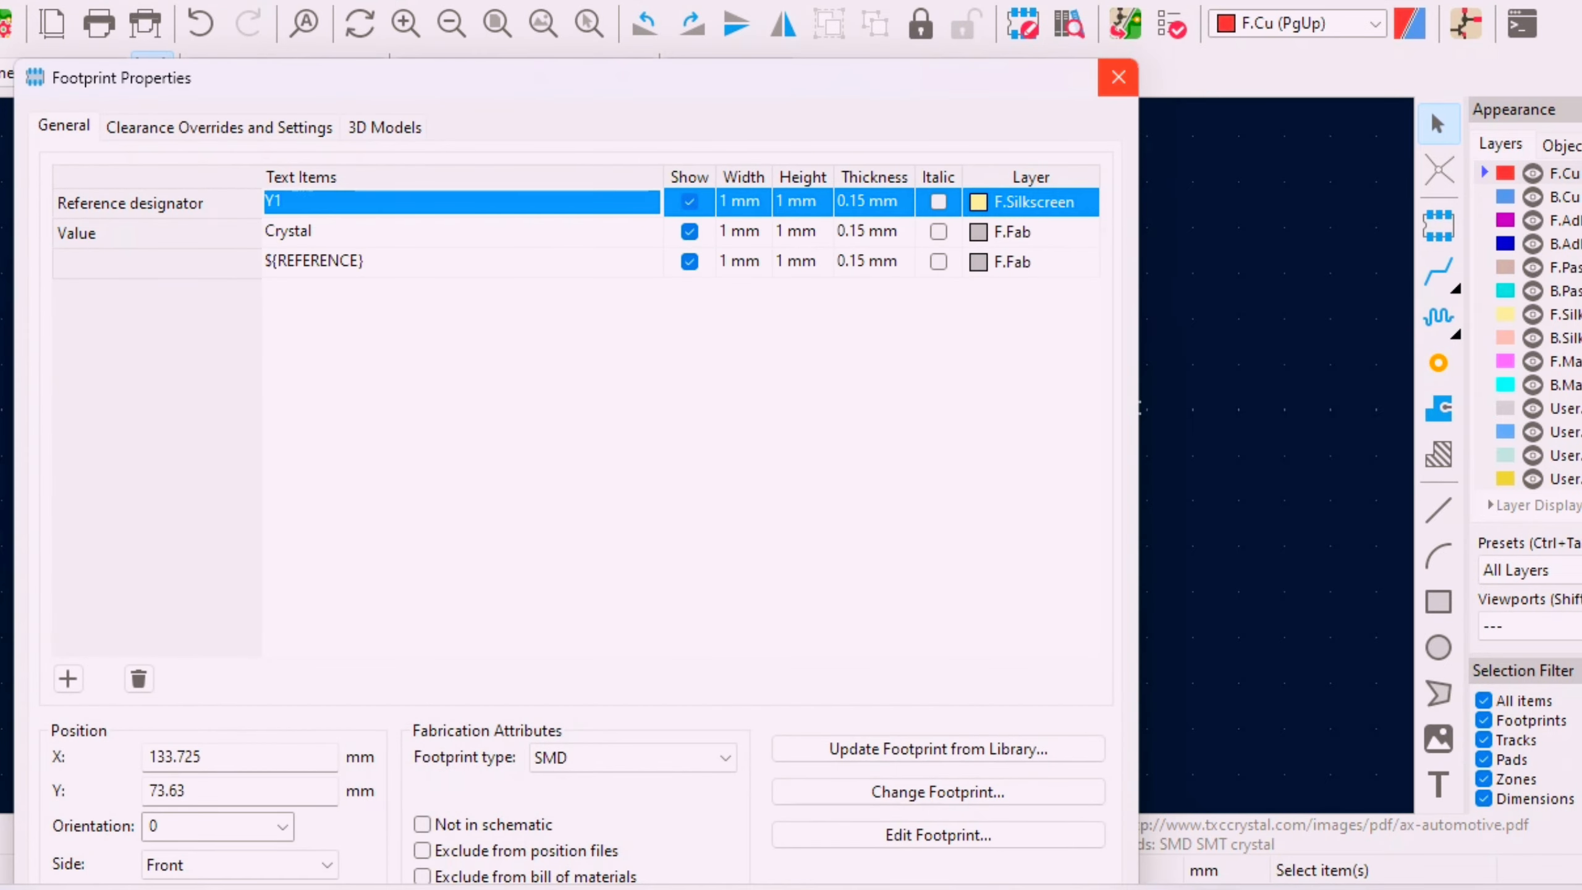
pyautogui.click(1119, 77)
pyautogui.click(706, 272)
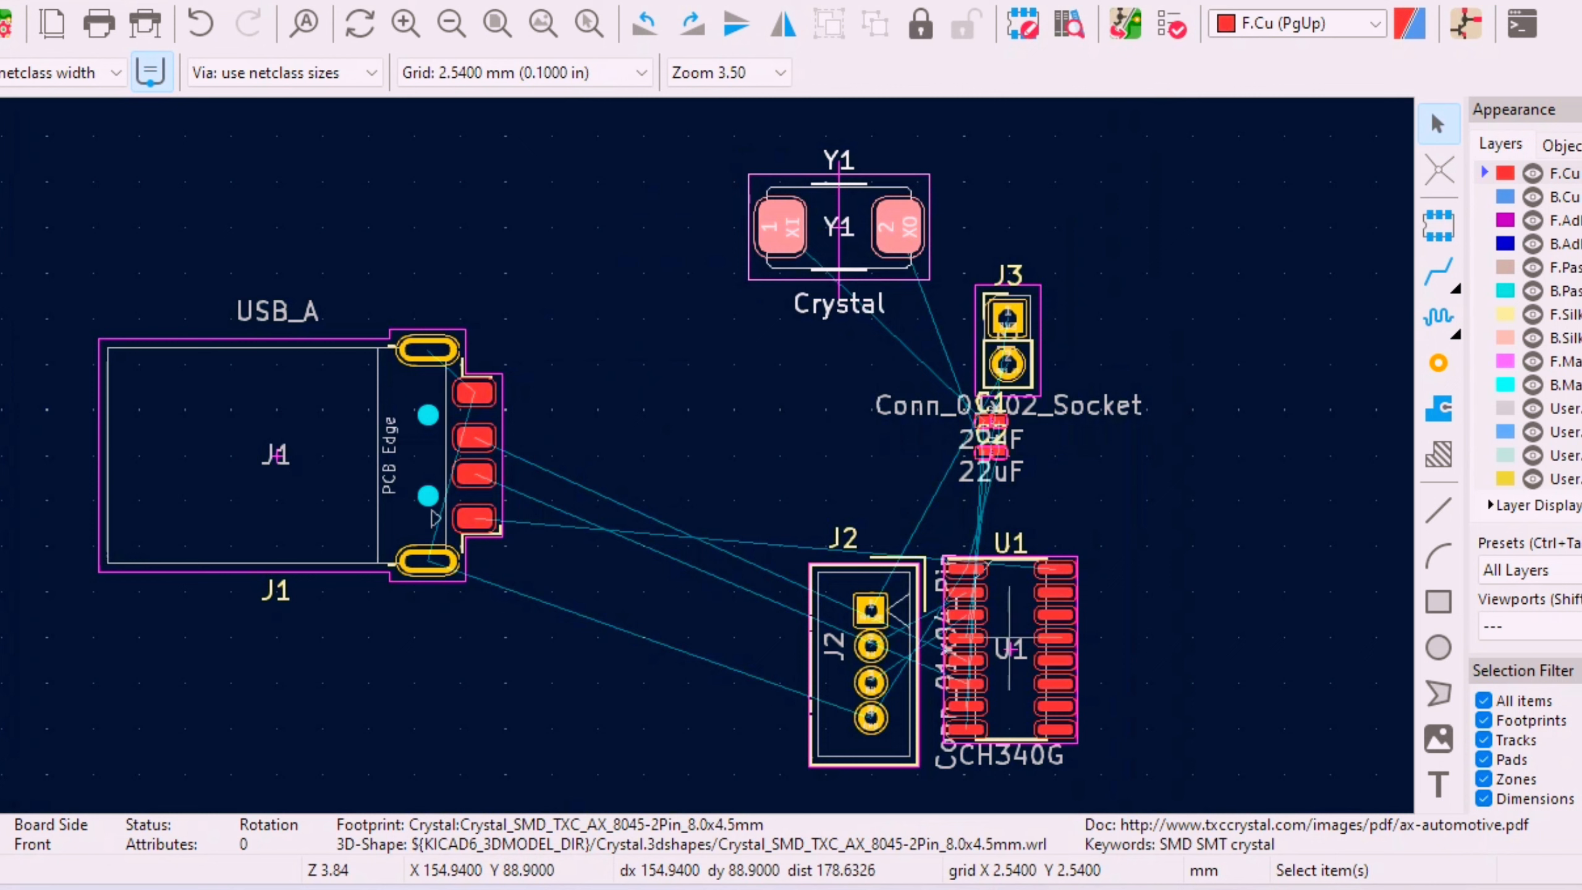
# - Move the CH340G chip U1 between the USB connector J1 and header J2, below the crystal, and deselect it
pyautogui.click(1010, 648)
pyautogui.moveTo(1011, 647); pyautogui.dragTo(689, 455)
pyautogui.click(1011, 684)
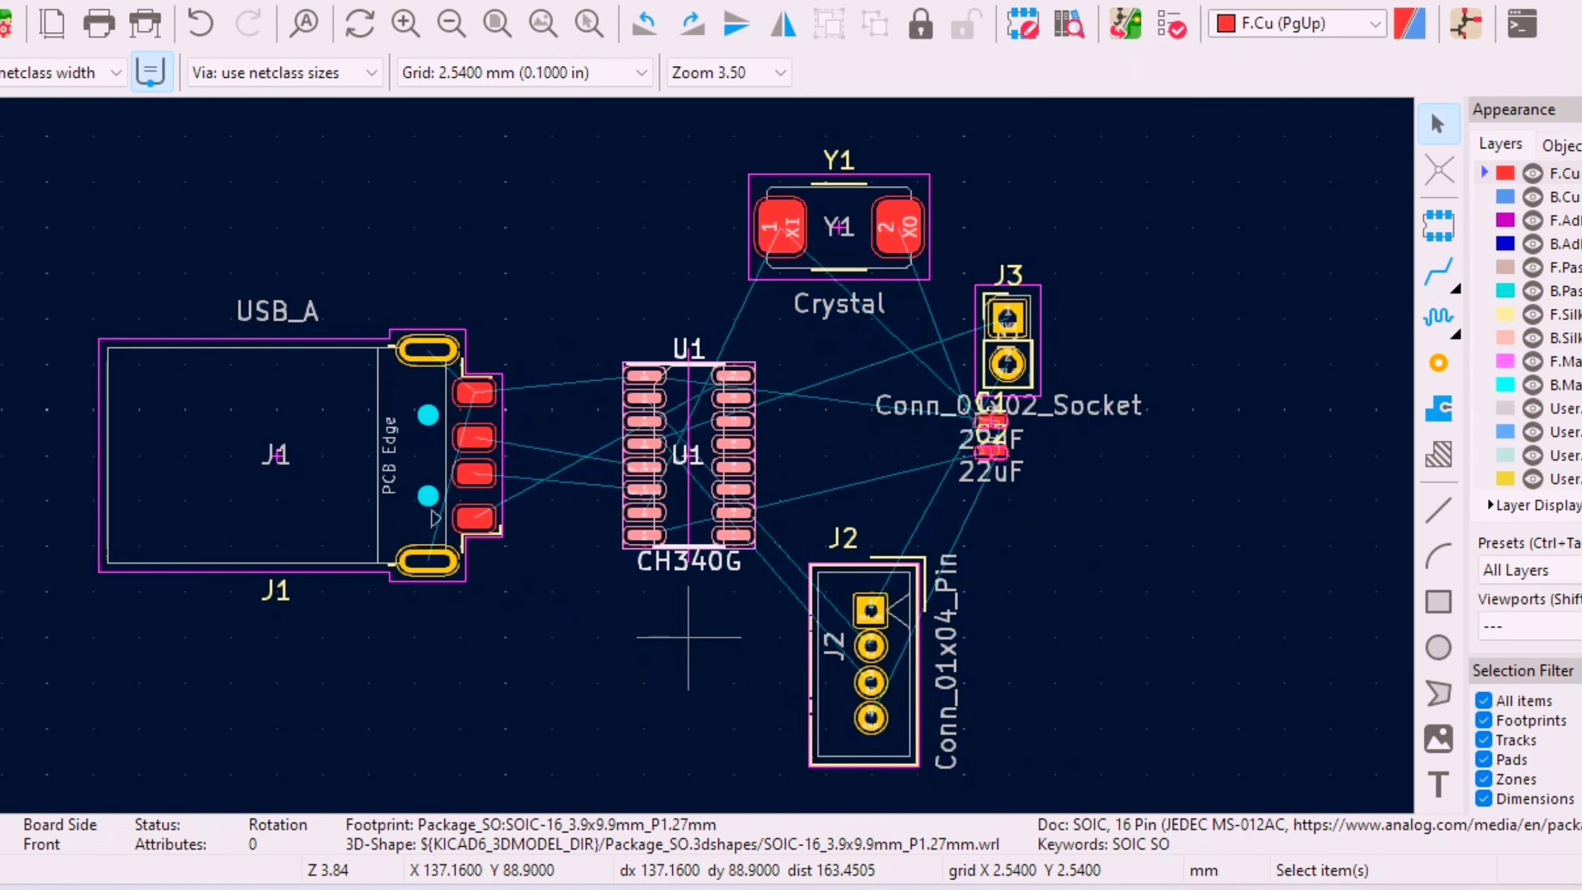
pyautogui.click(689, 640)
pyautogui.scroll(-4, 688, 455)
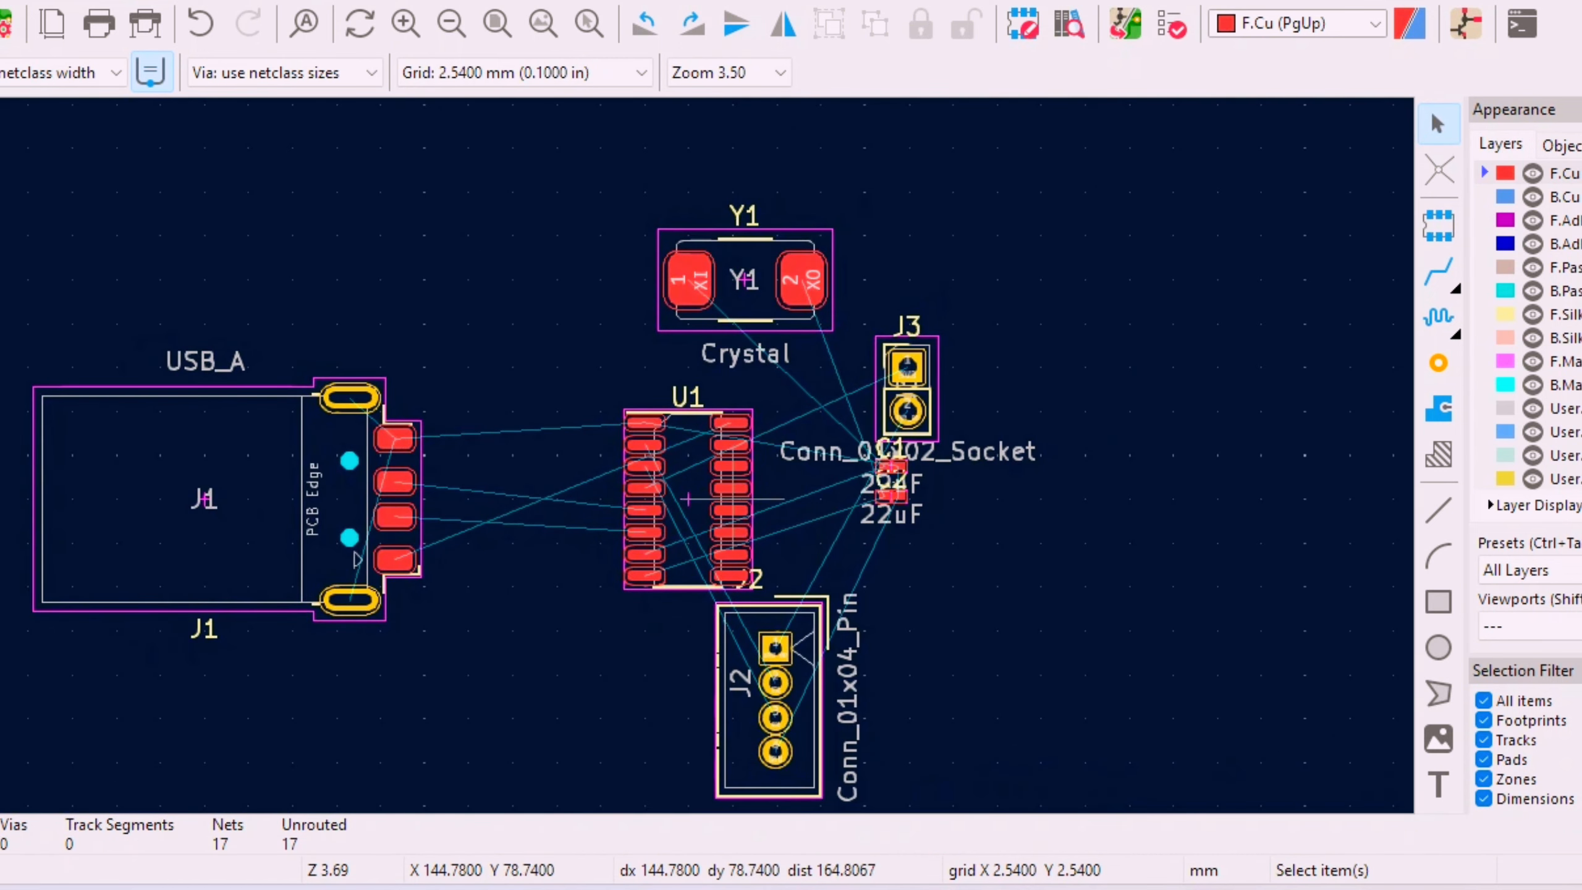
# - Move crystal Y1 from above the CH340G chip U1 to the free area between USB connector J1 and U1, level with J1's lower edge
pyautogui.scroll(4, 645, 542)
pyautogui.scroll(-3, 688, 456)
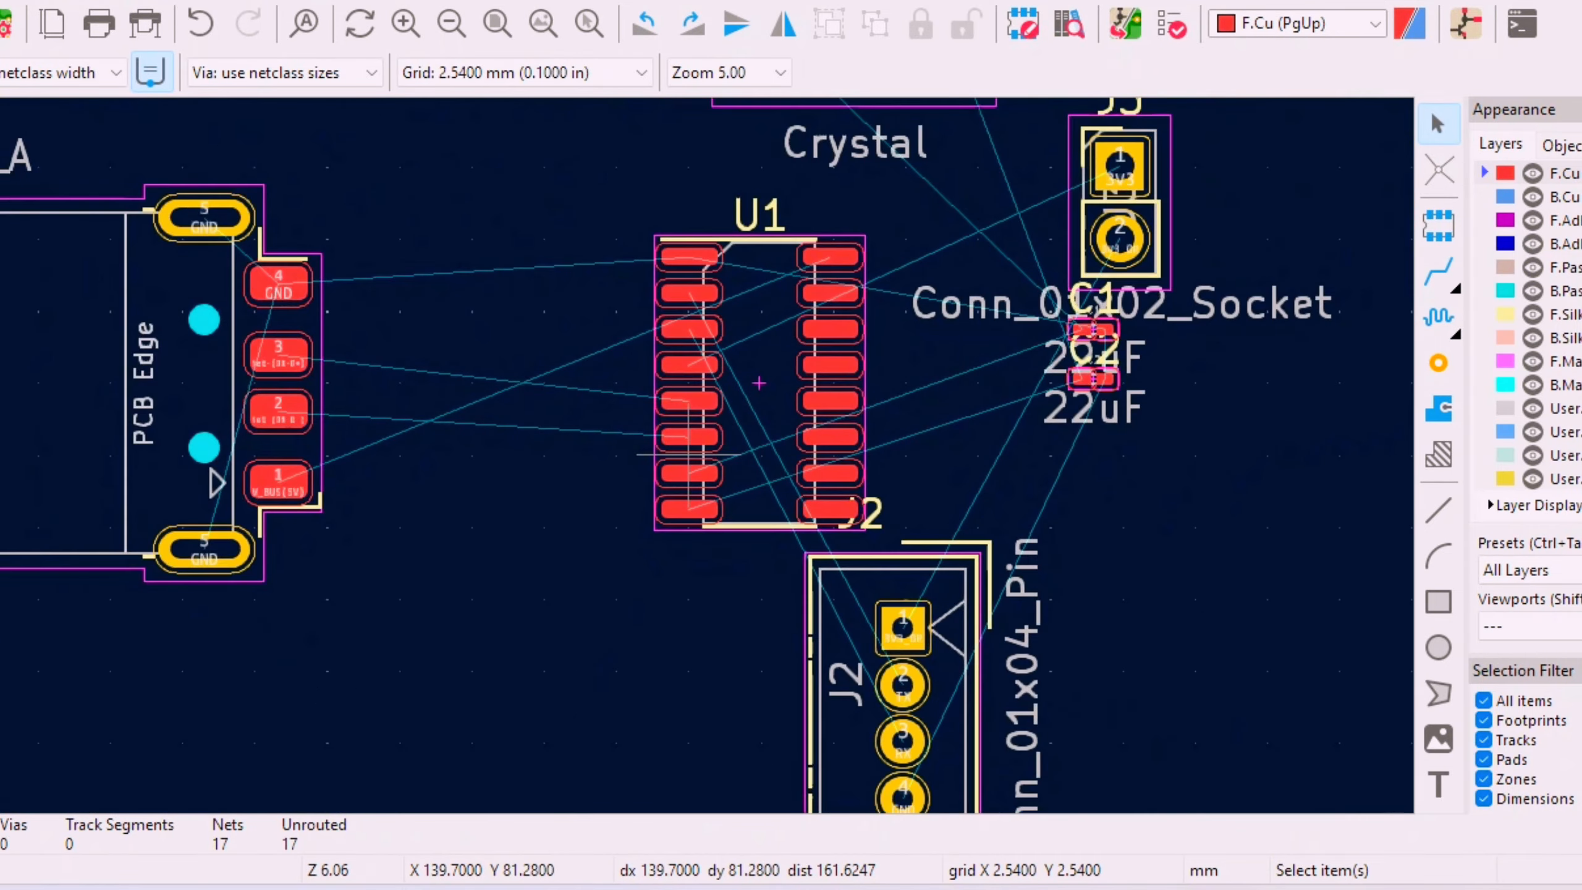
pyautogui.moveTo(747, 292); pyautogui.dragTo(683, 467, button='middle')
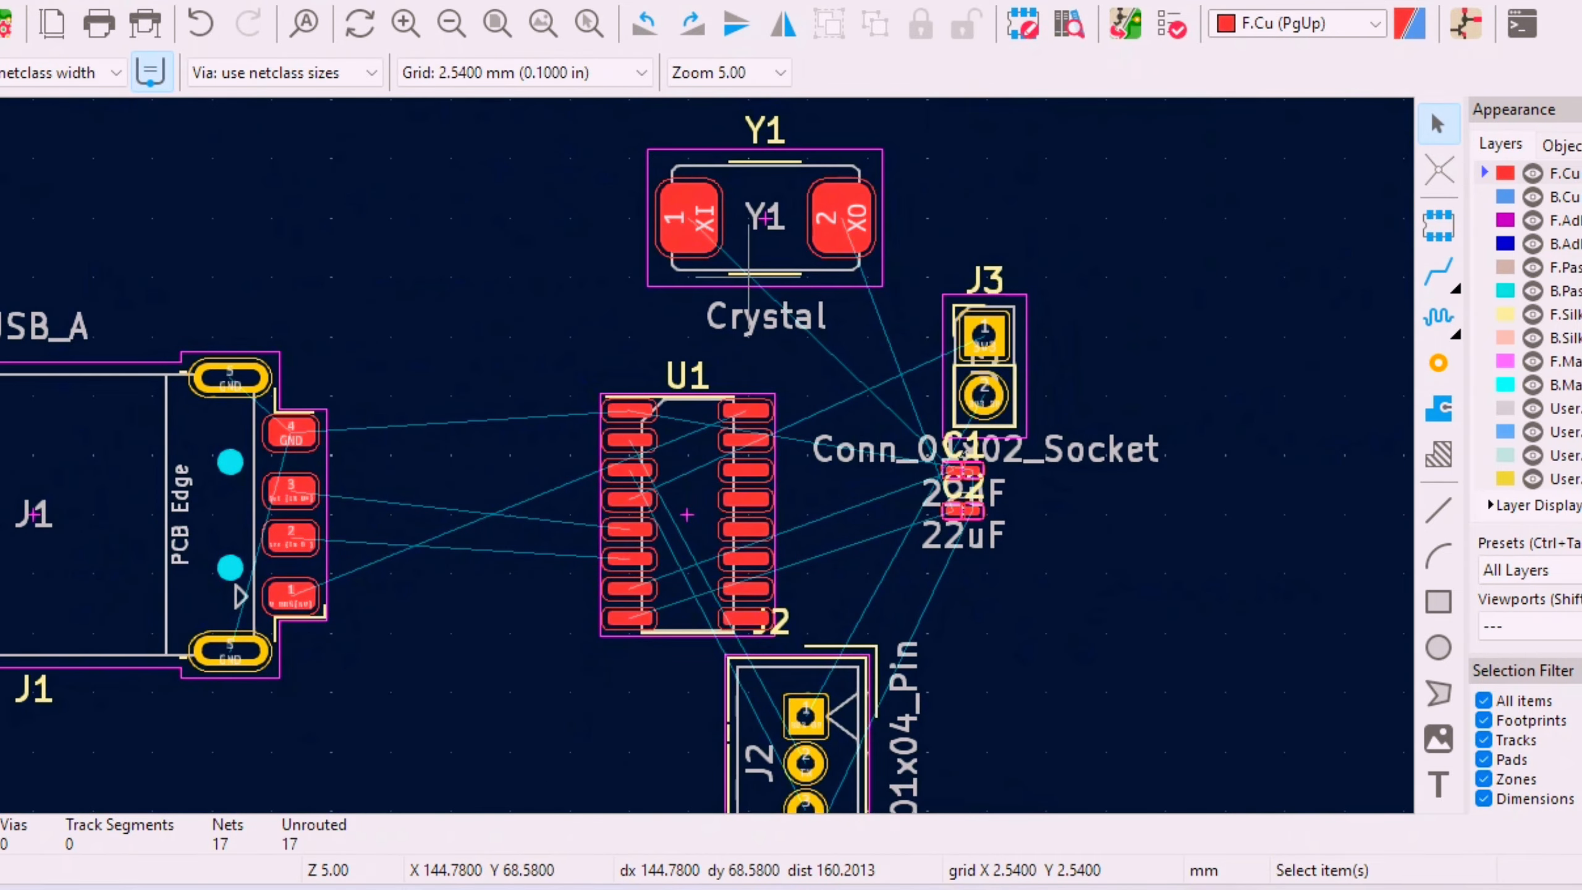
pyautogui.click(748, 268)
pyautogui.press('m')
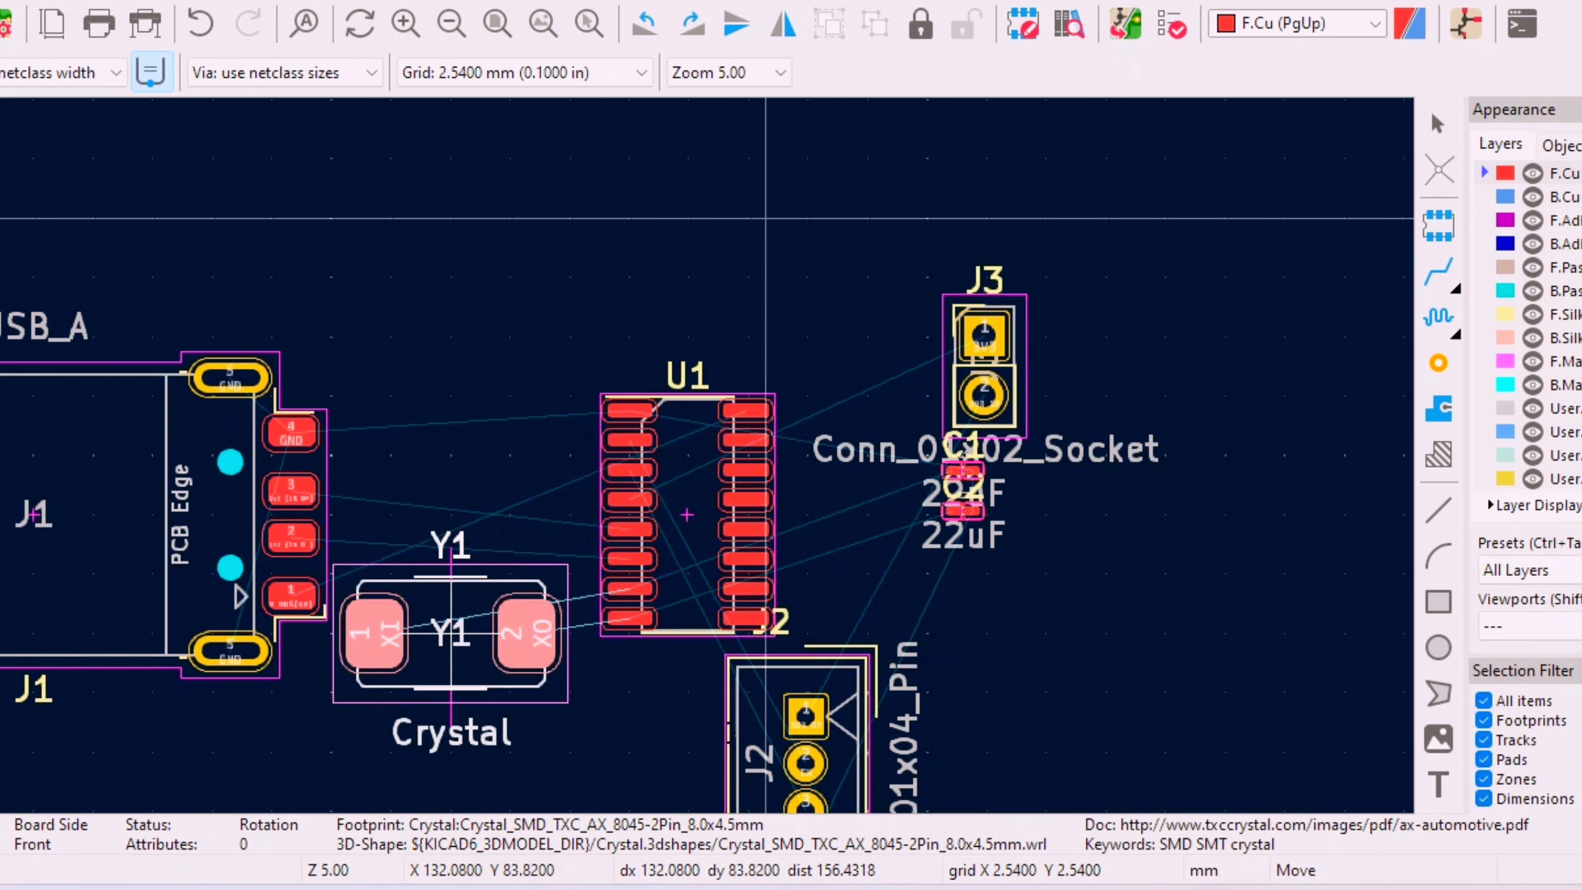
pyautogui.click(452, 692)
pyautogui.scroll(-2, 451, 692)
pyautogui.scroll(1, 688, 456)
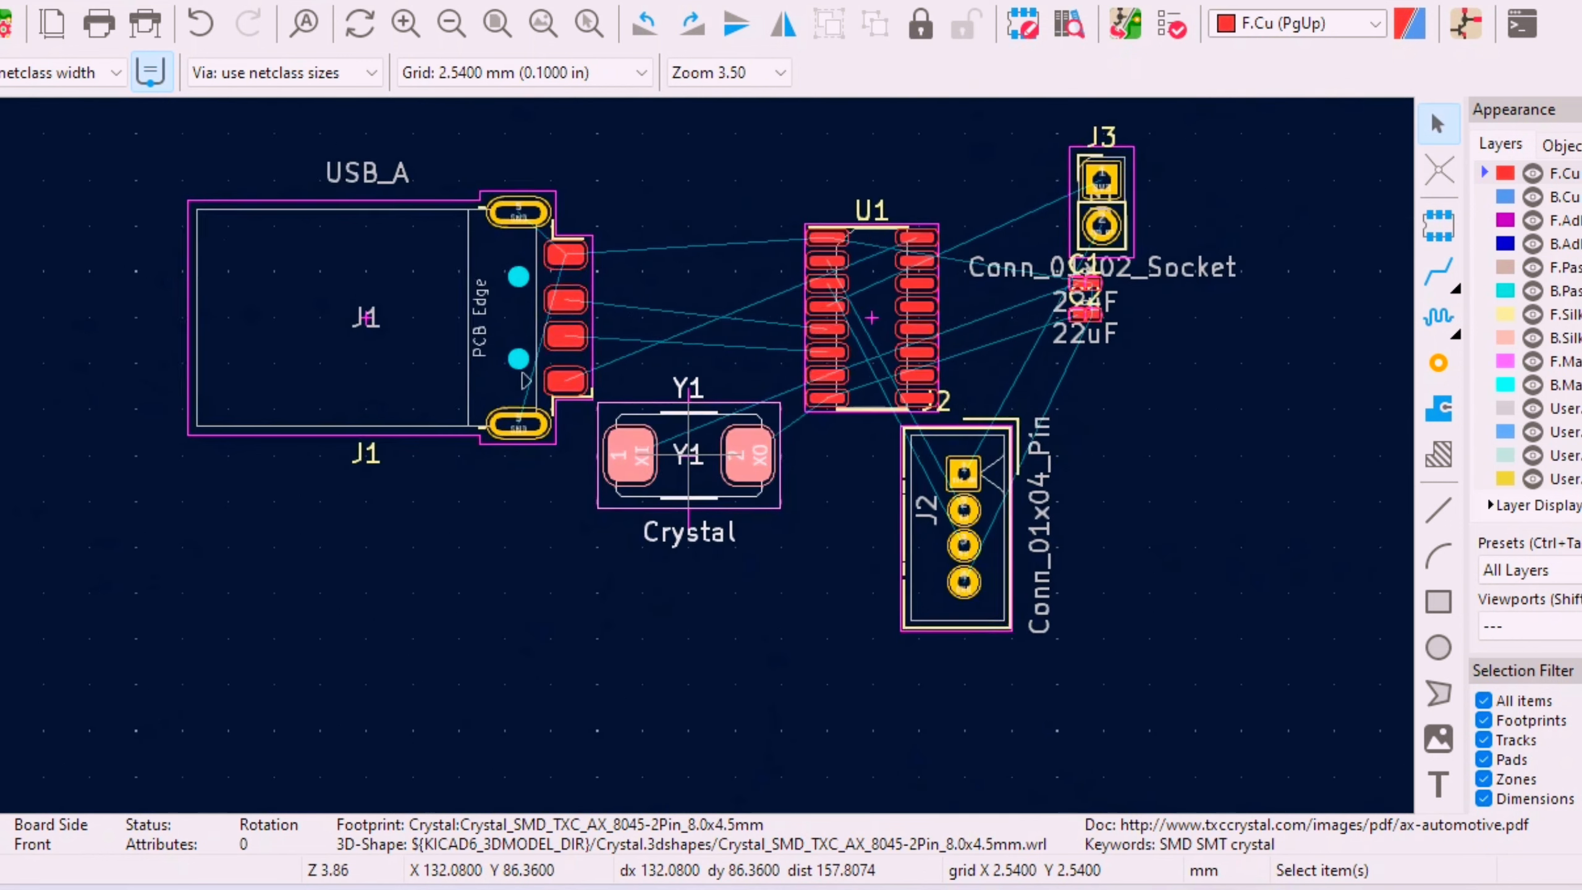
# - Rotate crystal Y1 counterclockwise three times to an orientation of -90°, so pad 1 (XI) sits above pad 2 (XO)
pyautogui.scroll(2, 688, 455)
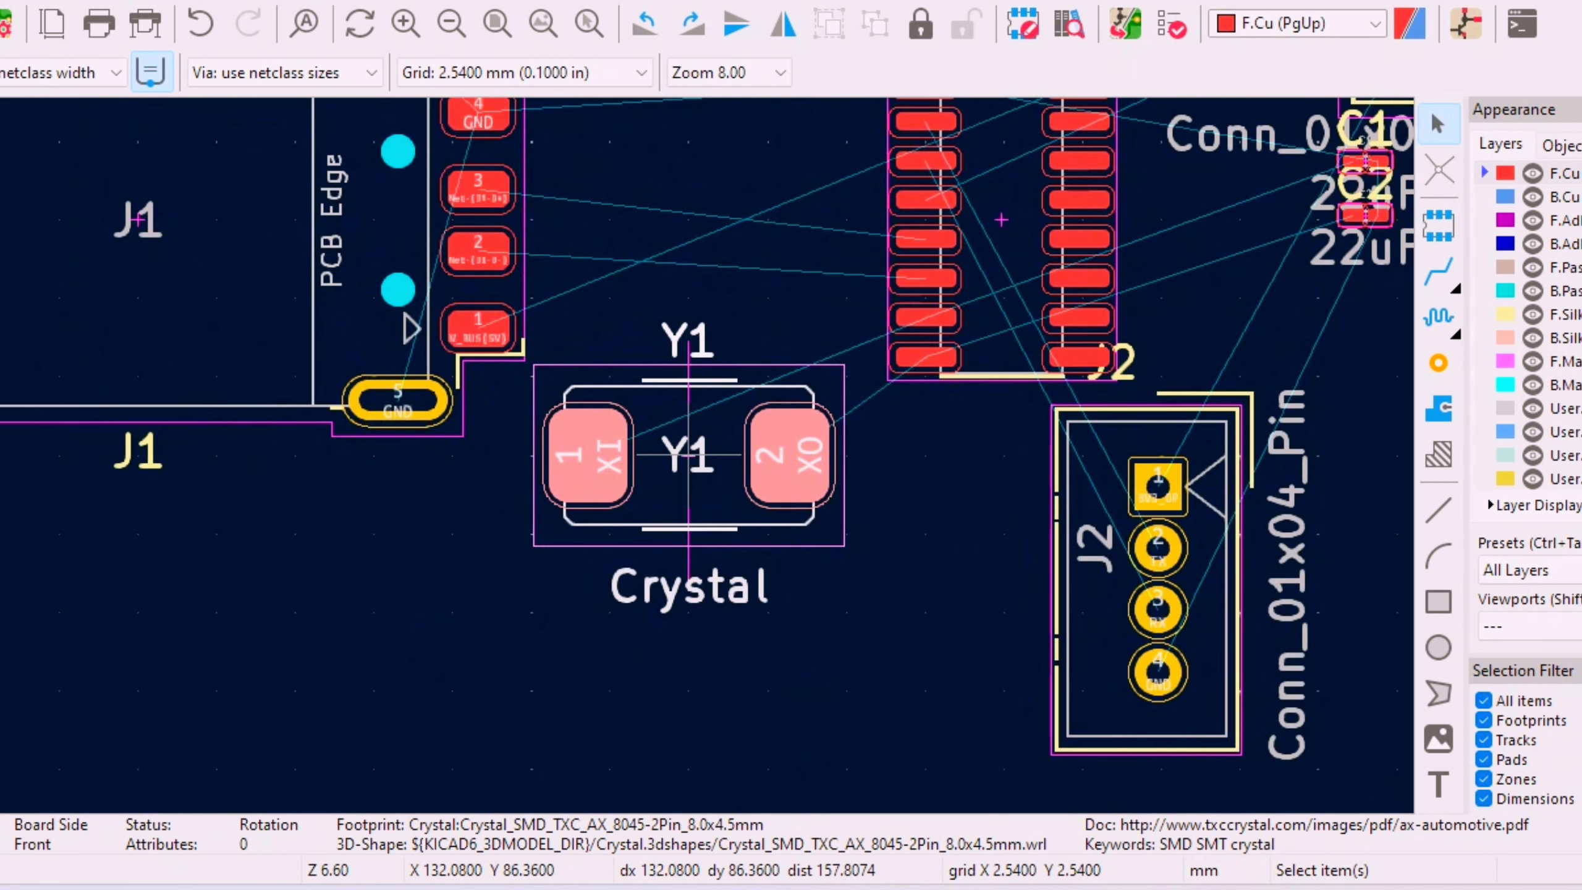
pyautogui.rightClick(692, 455)
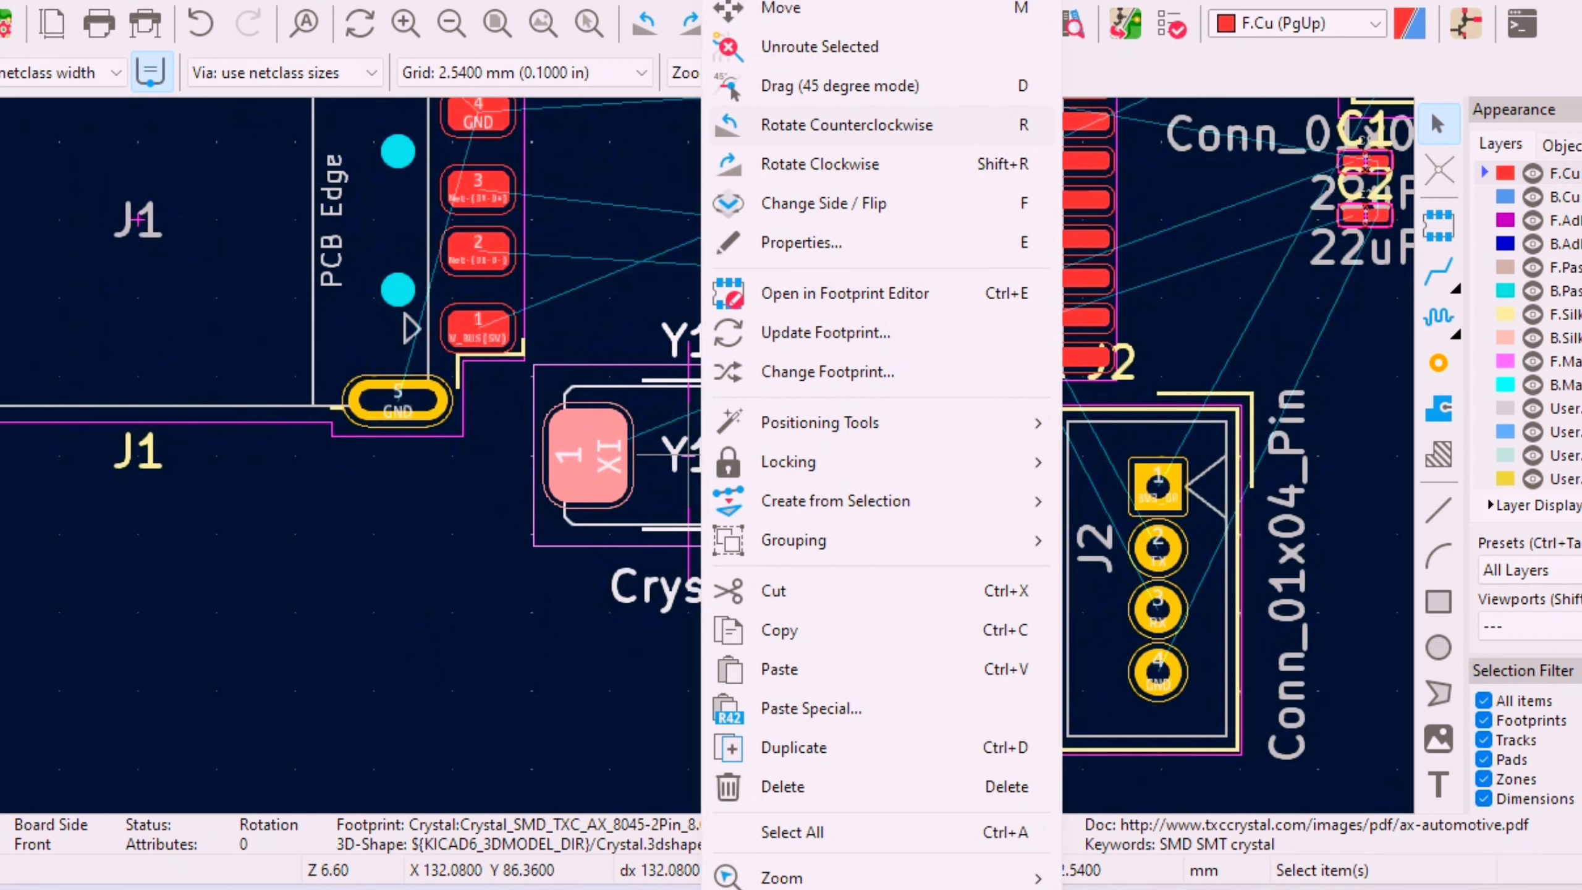
pyautogui.click(997, 125)
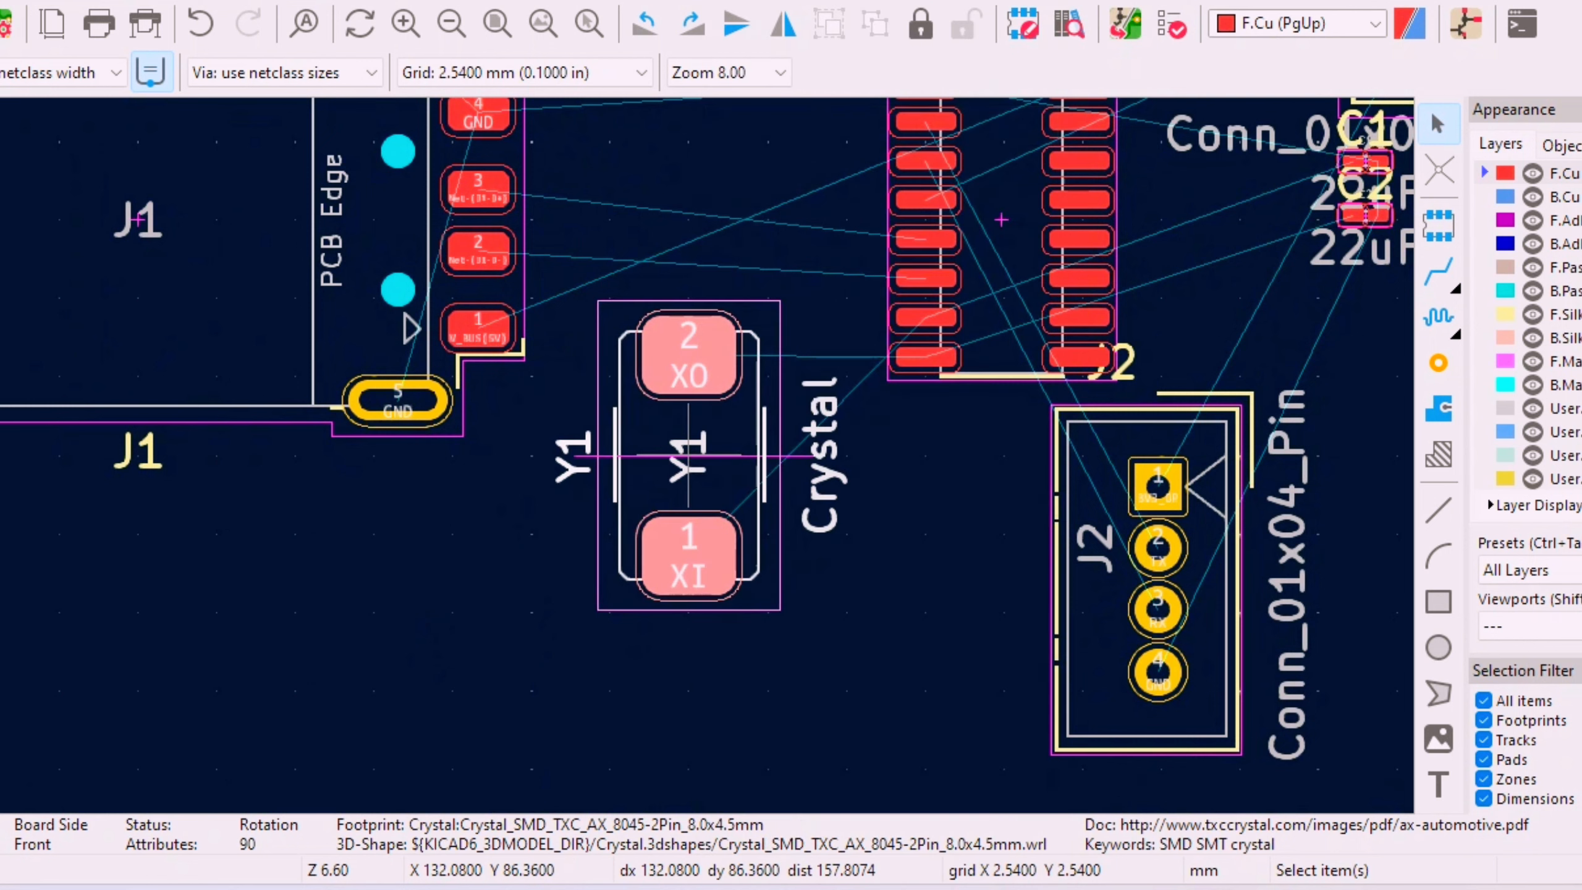
pyautogui.press('m')
pyautogui.click(690, 455)
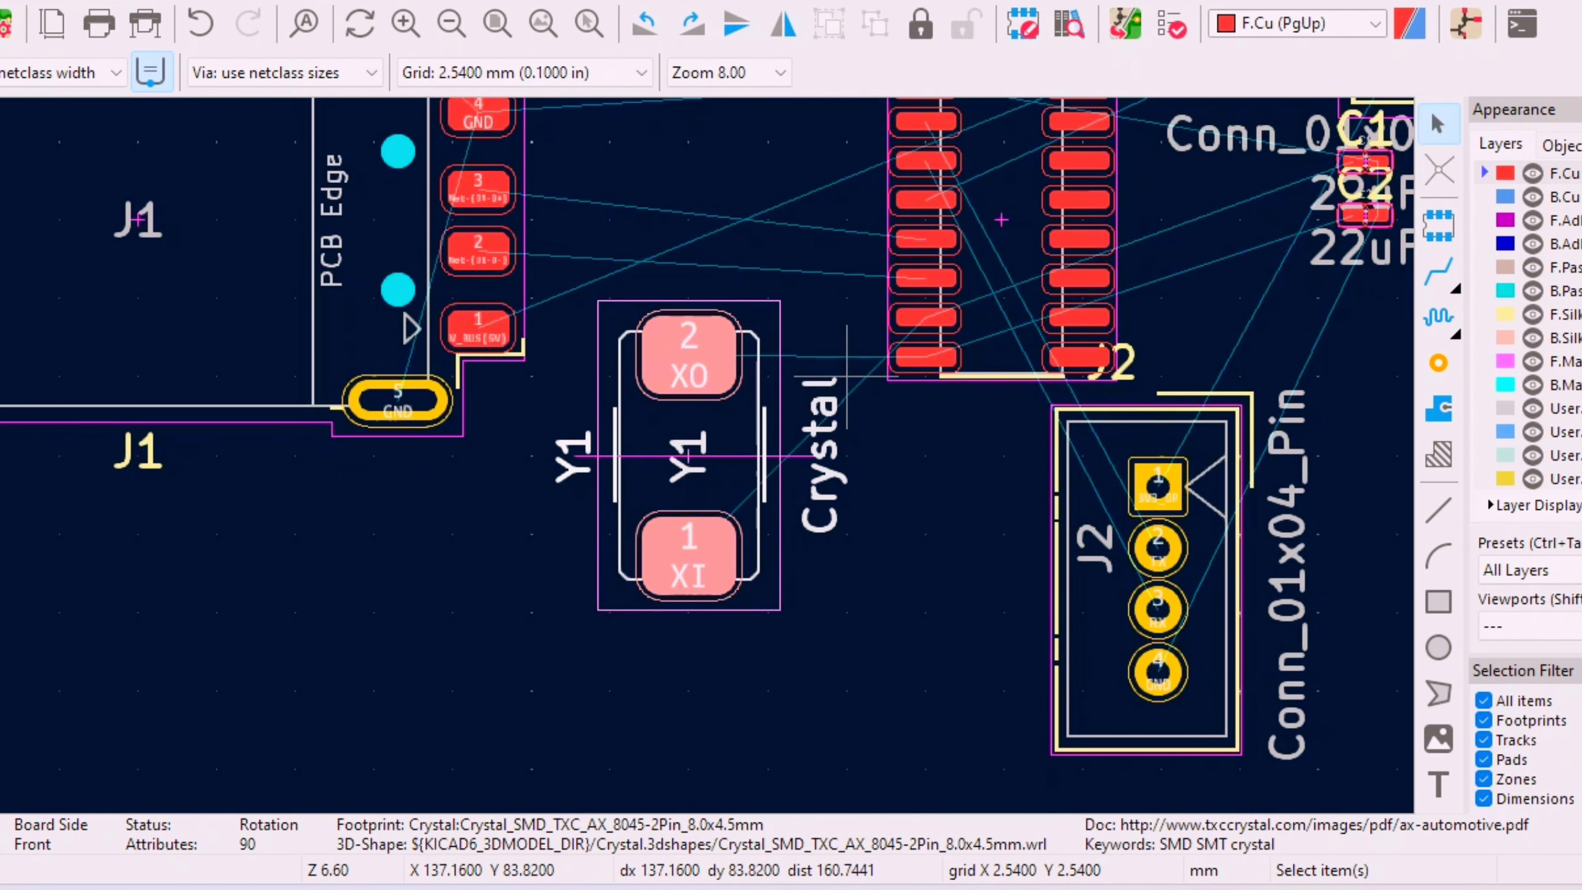
pyautogui.scroll(3, 847, 378)
pyautogui.scroll(-2, 689, 455)
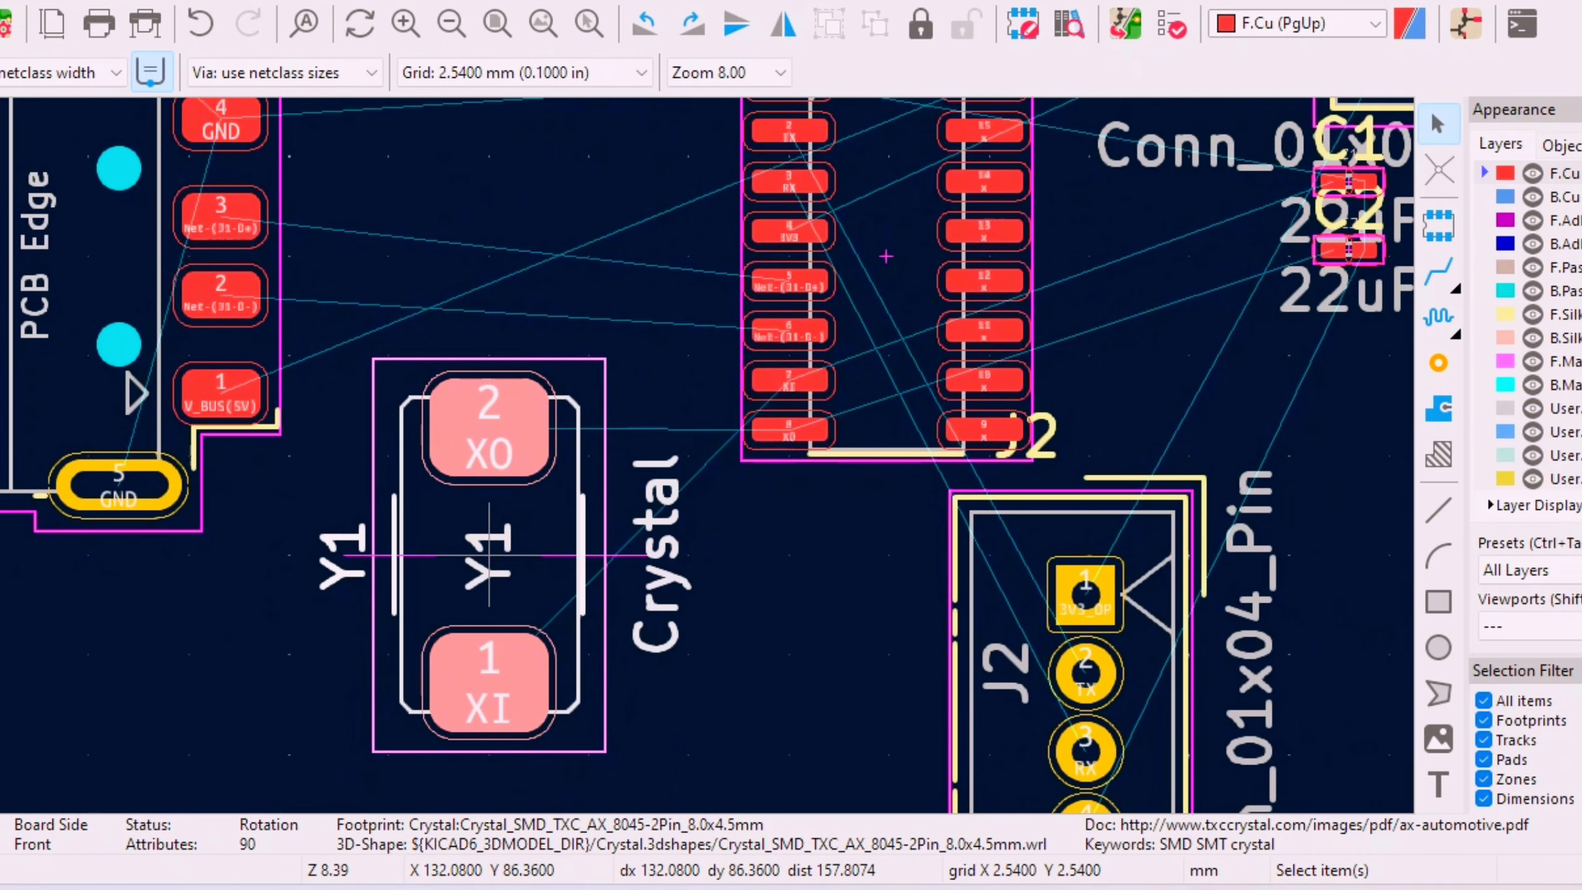
pyautogui.rightClick(531, 533)
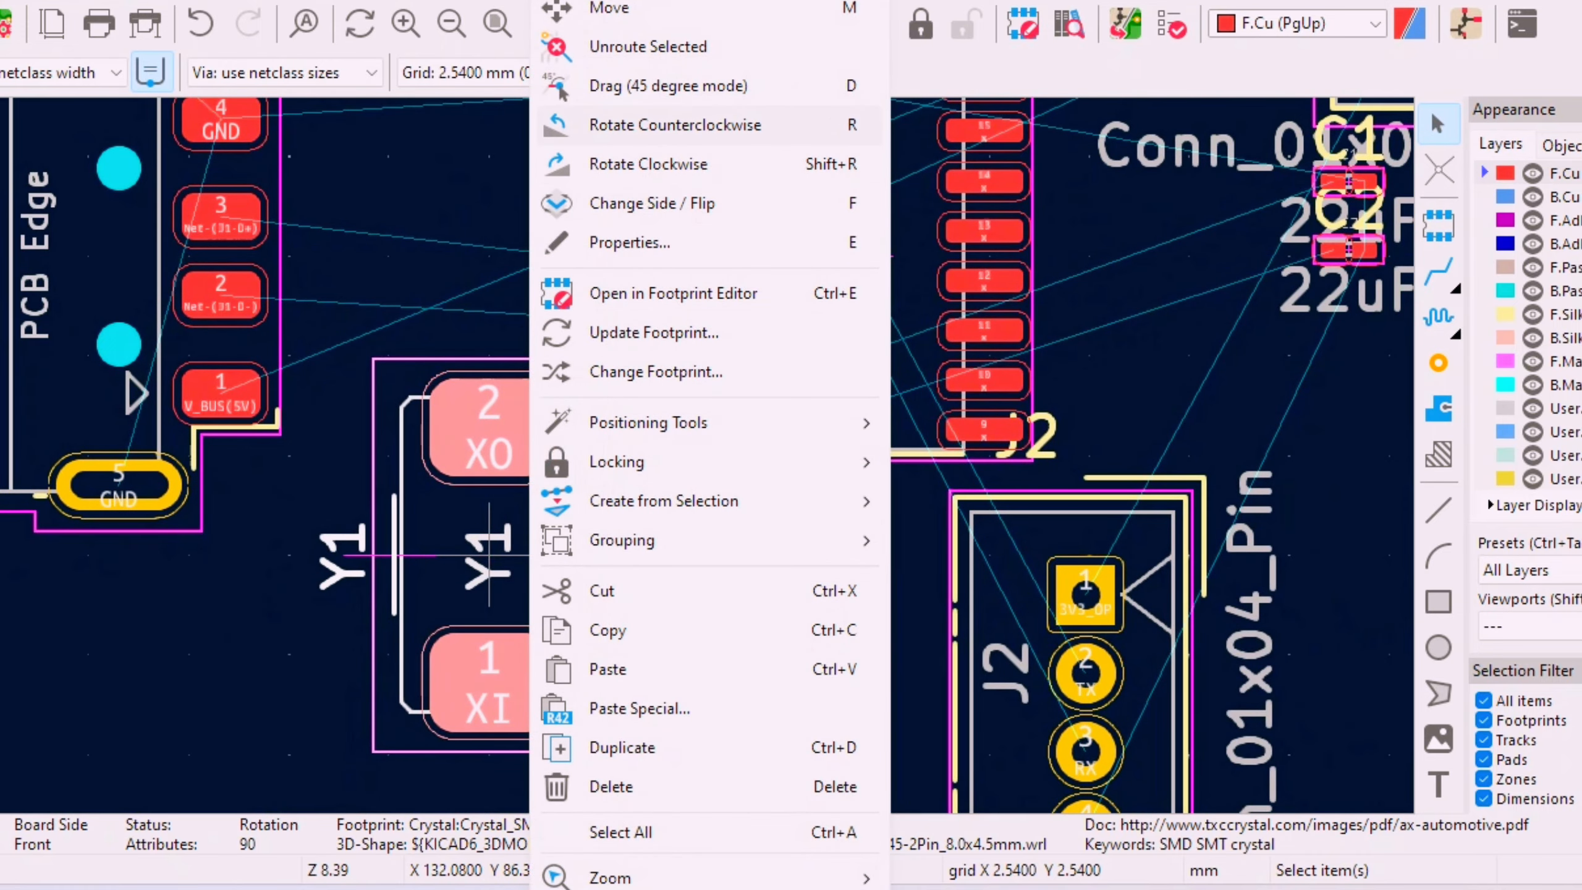
pyautogui.click(648, 125)
pyautogui.rightClick(523, 591)
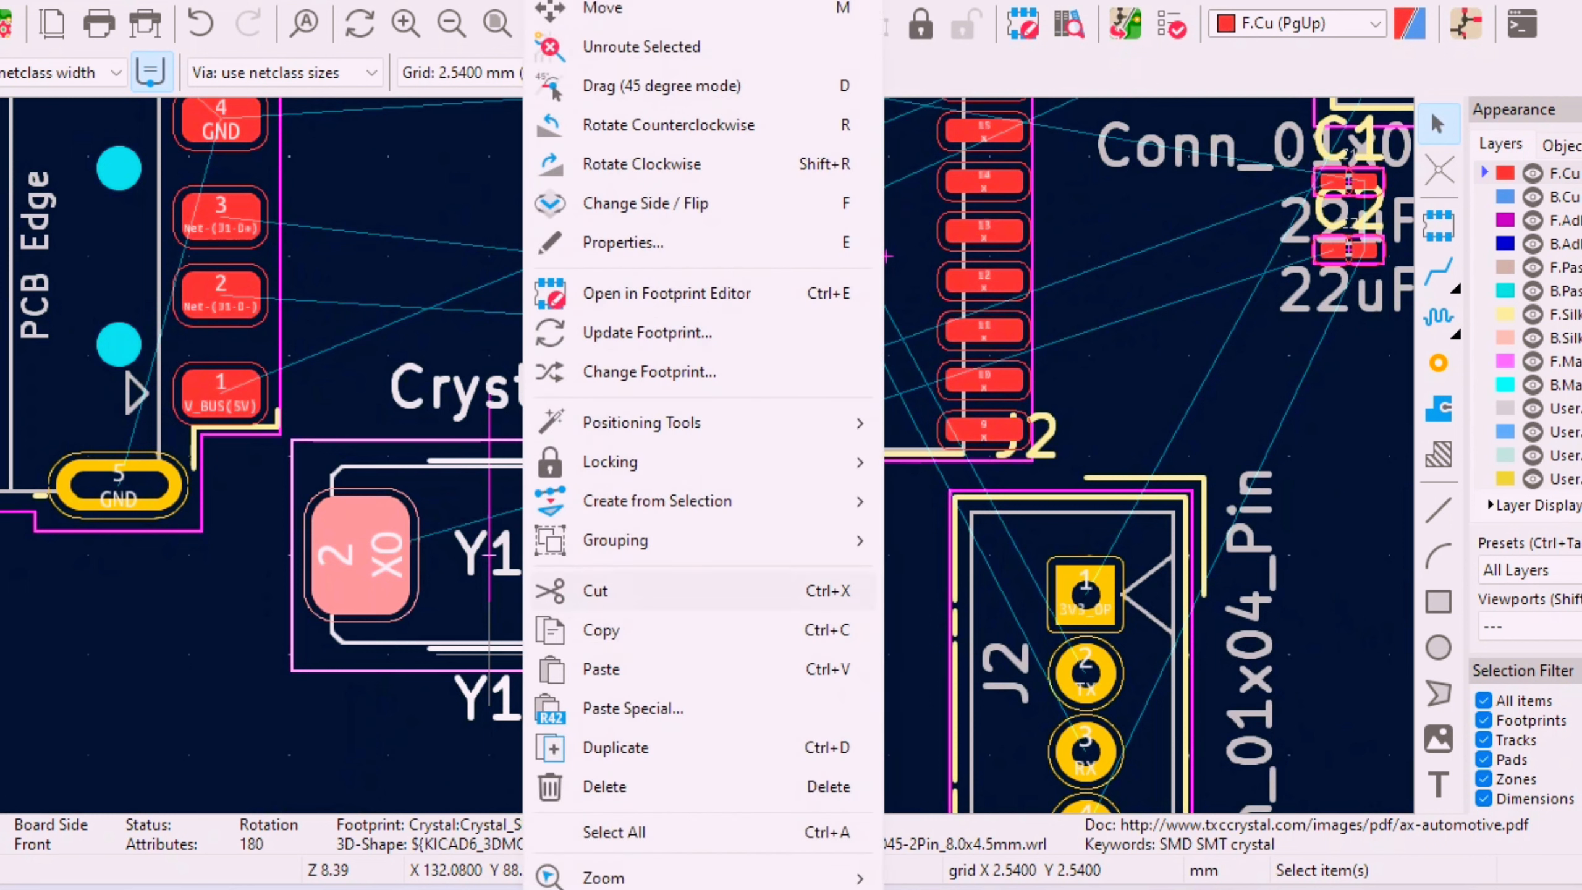
pyautogui.click(667, 125)
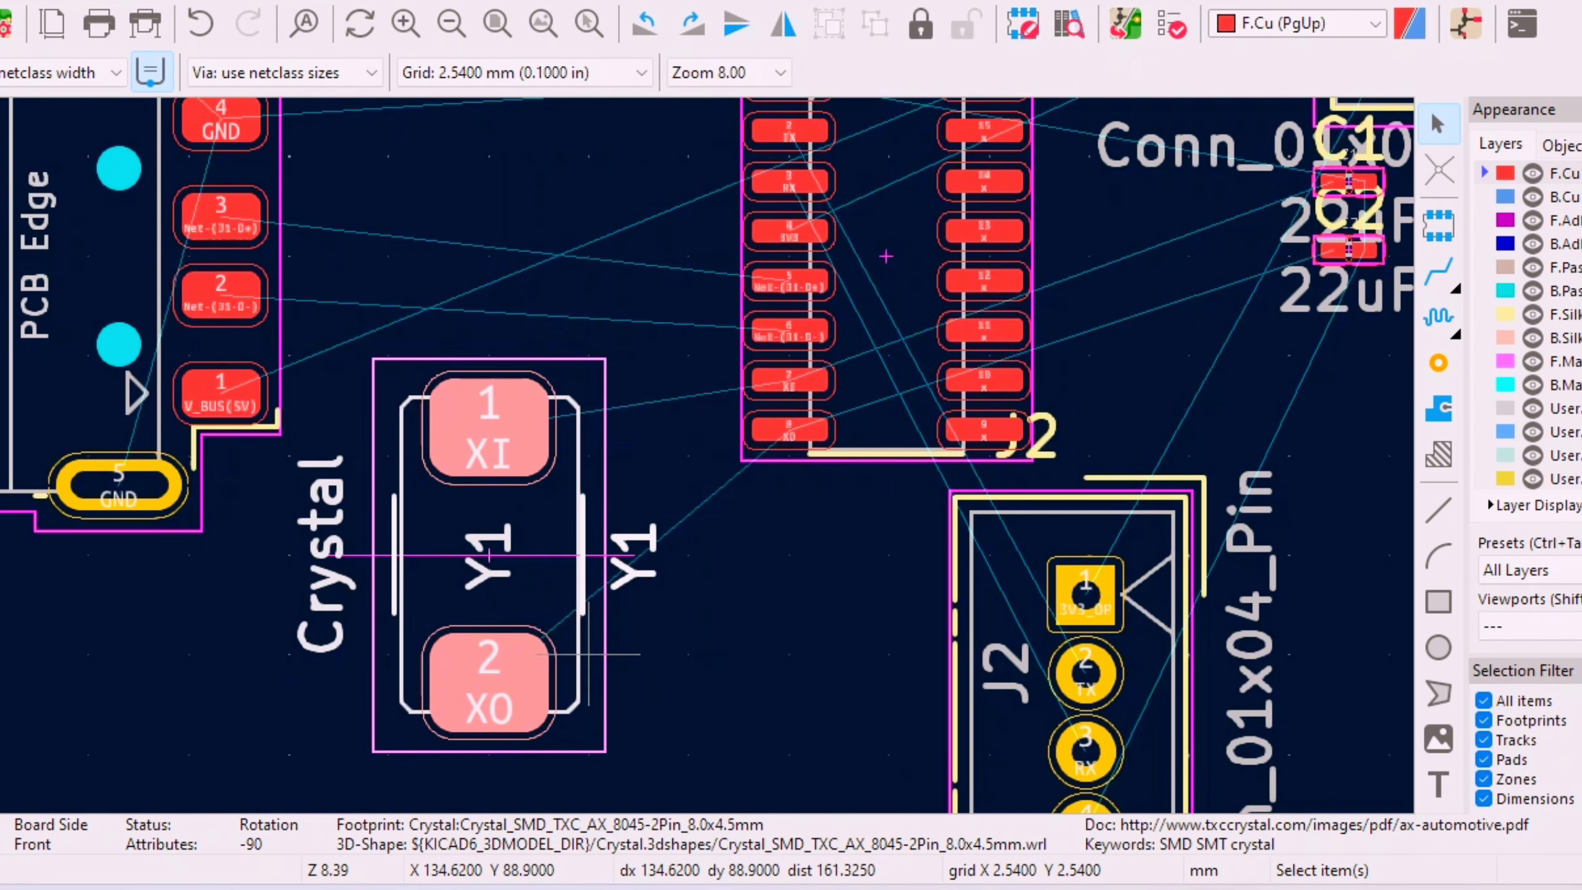
# - Move crystal Y1 up by one 2.54 mm grid step and delete its Crystal value text
pyautogui.press('m')
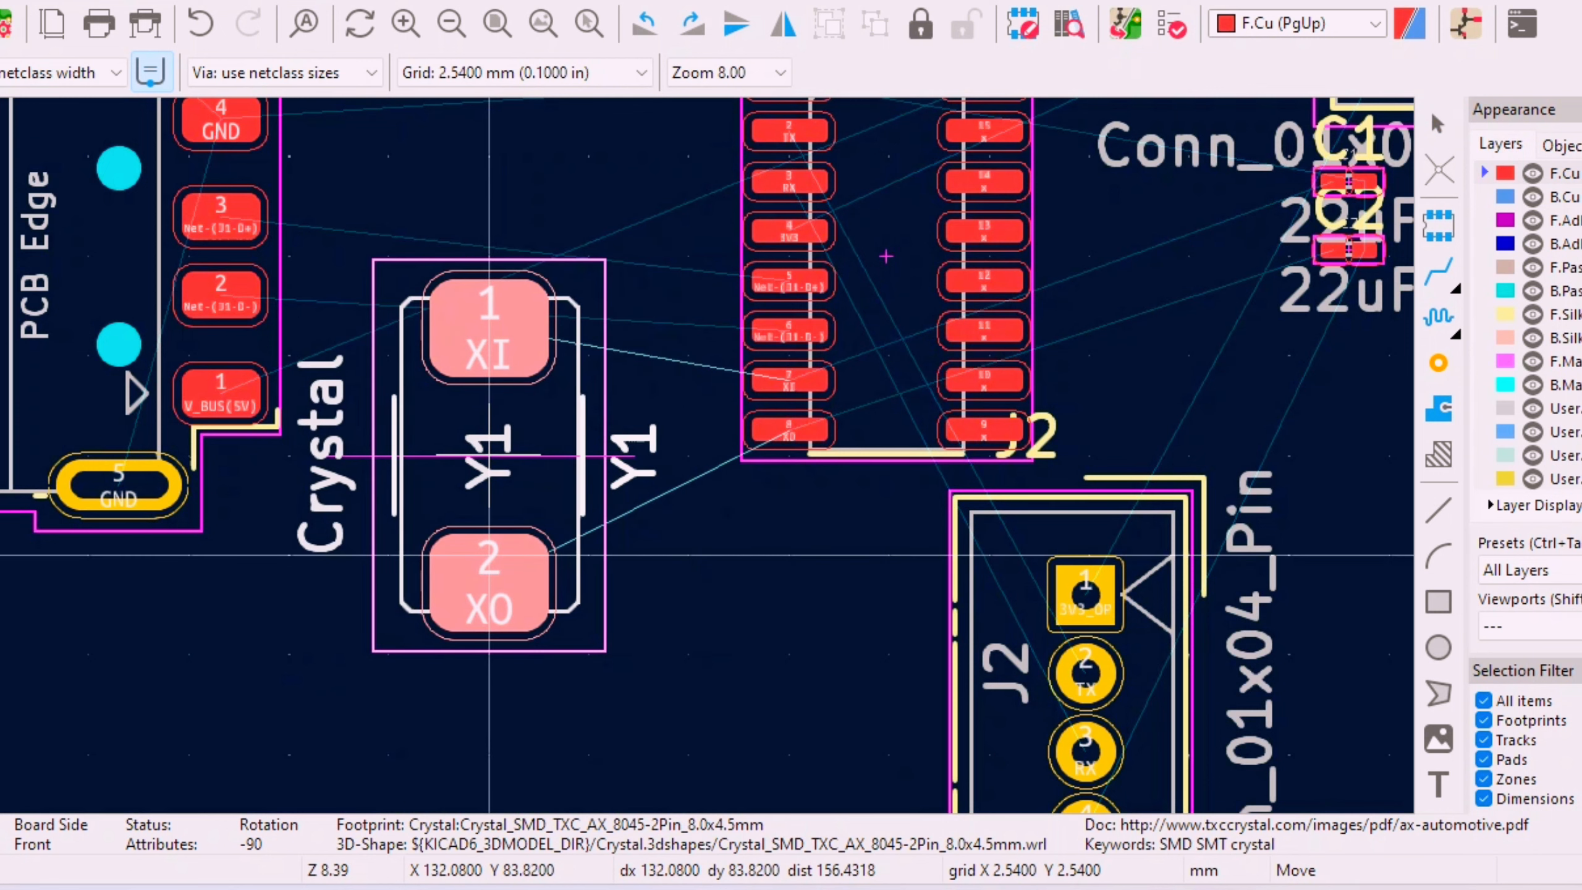
pyautogui.click(489, 555)
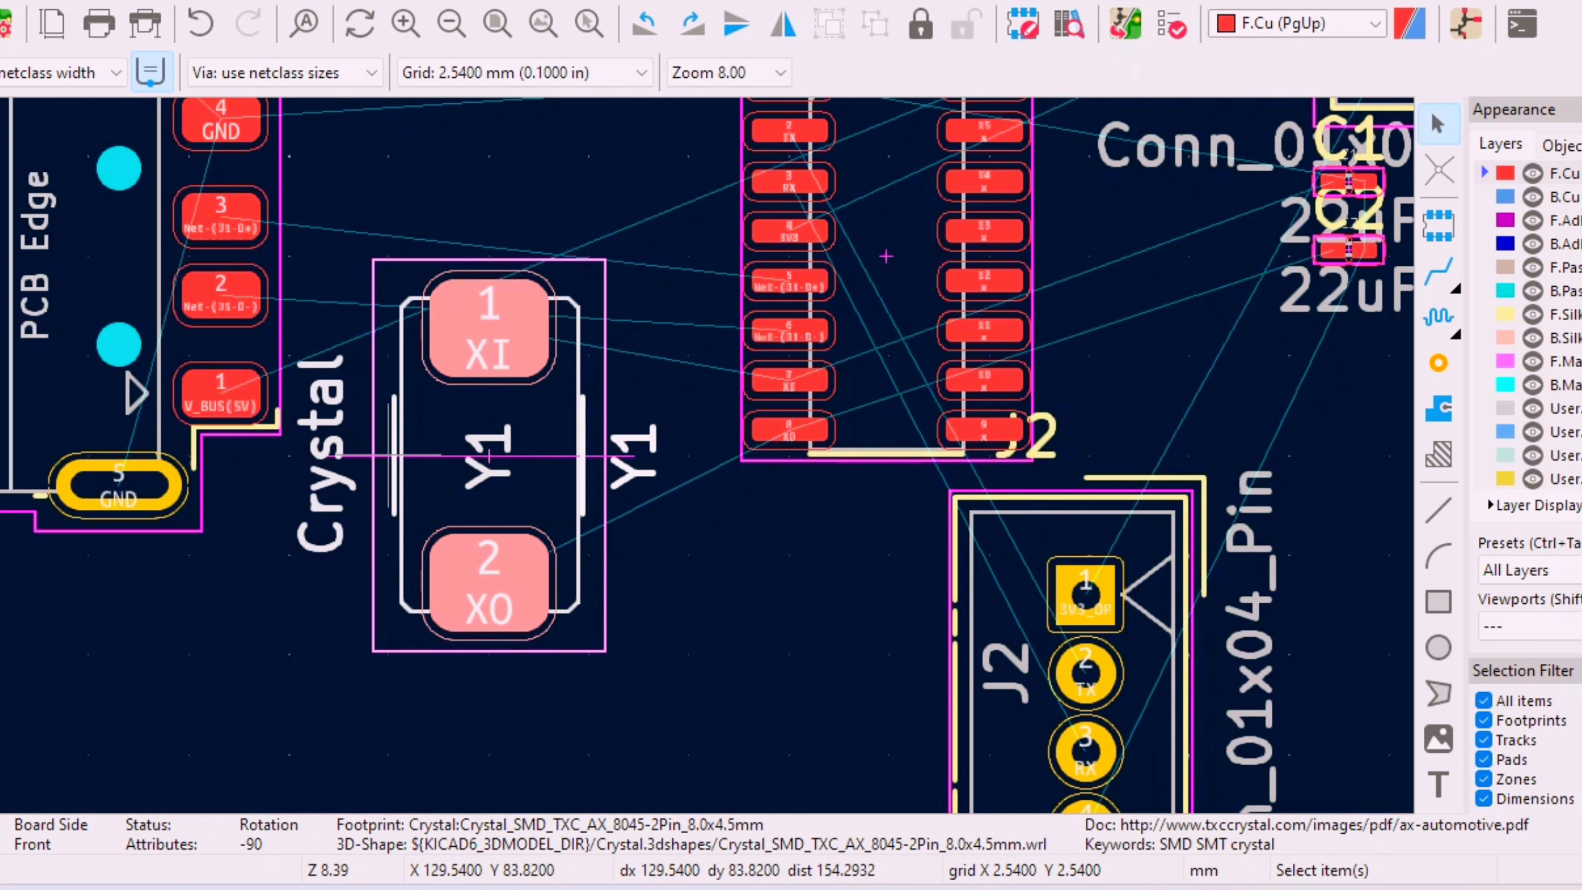
pyautogui.click(289, 455)
pyautogui.press('Delete')
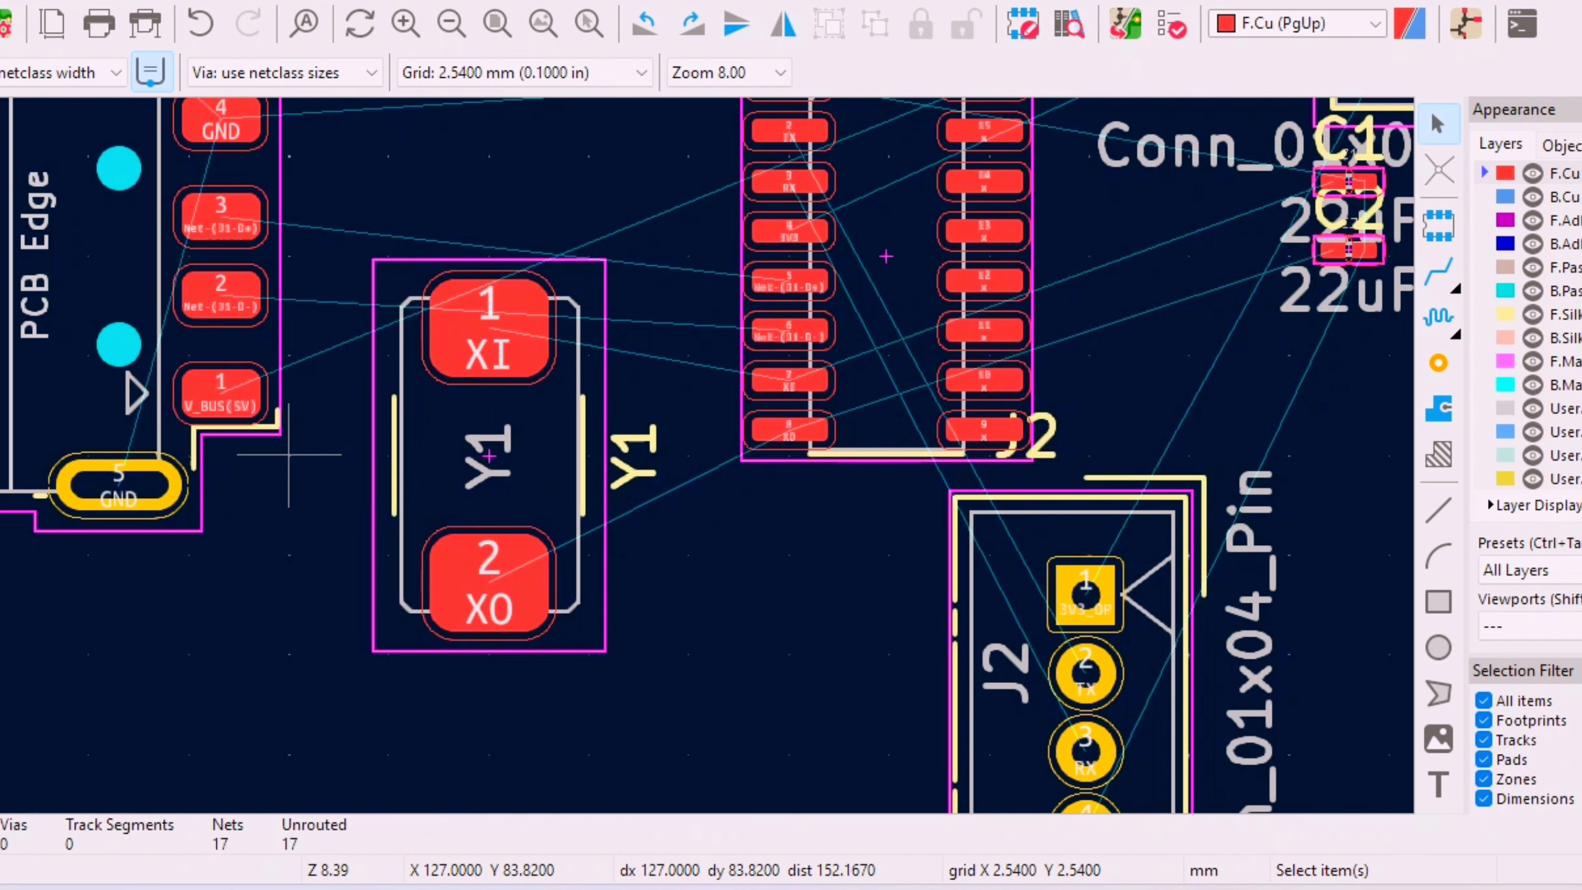
# - Try placing the Y1 reference text below the crystal, and set it back down beside the crystal
pyautogui.click(648, 458)
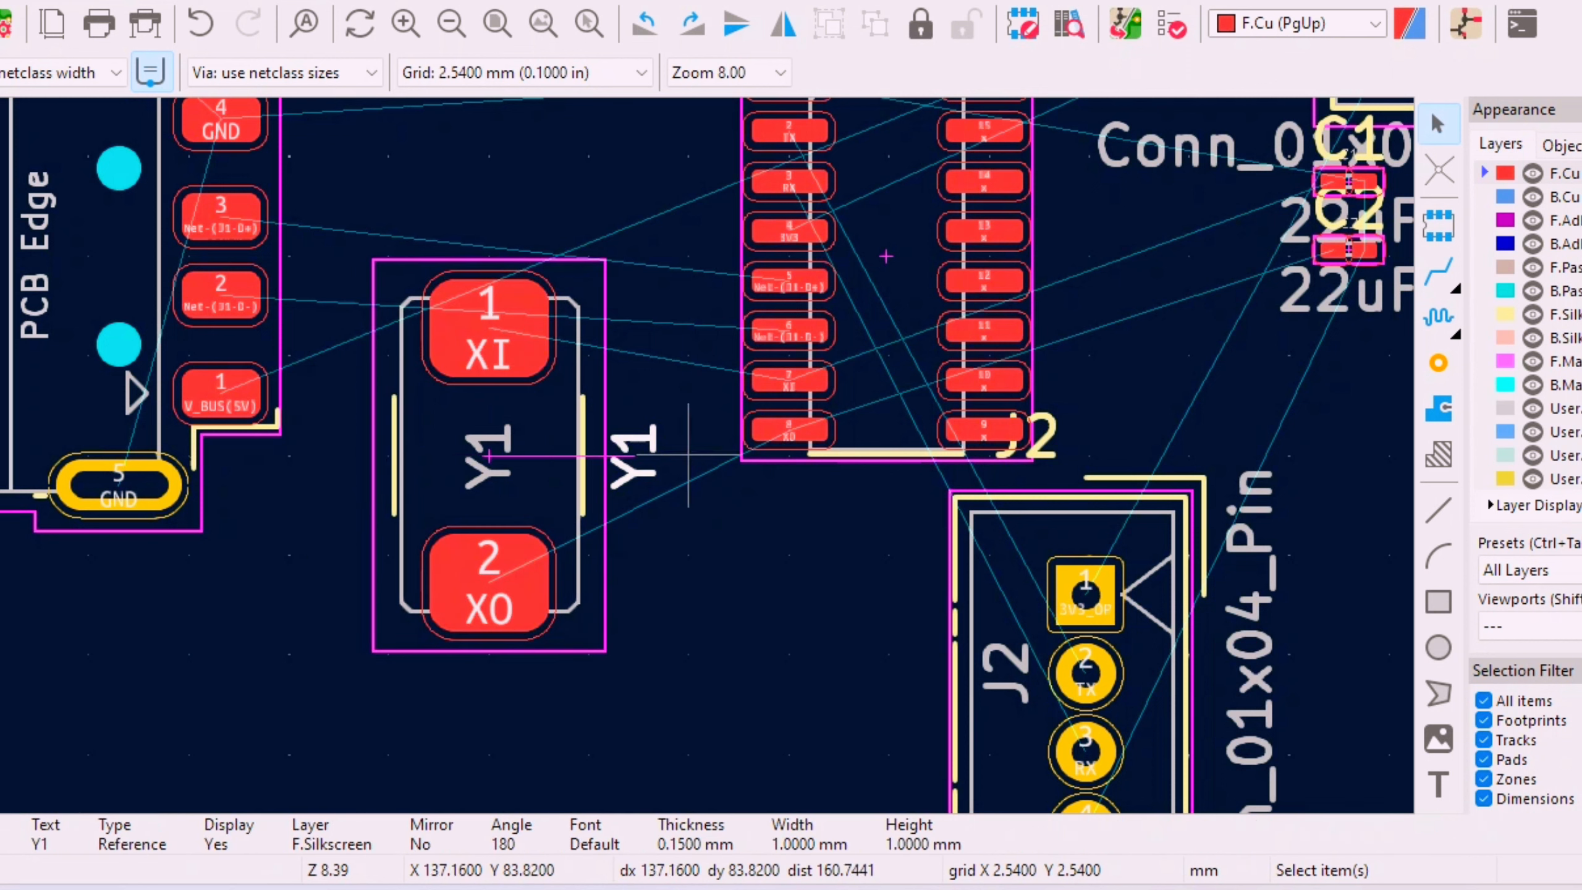
pyautogui.press('m')
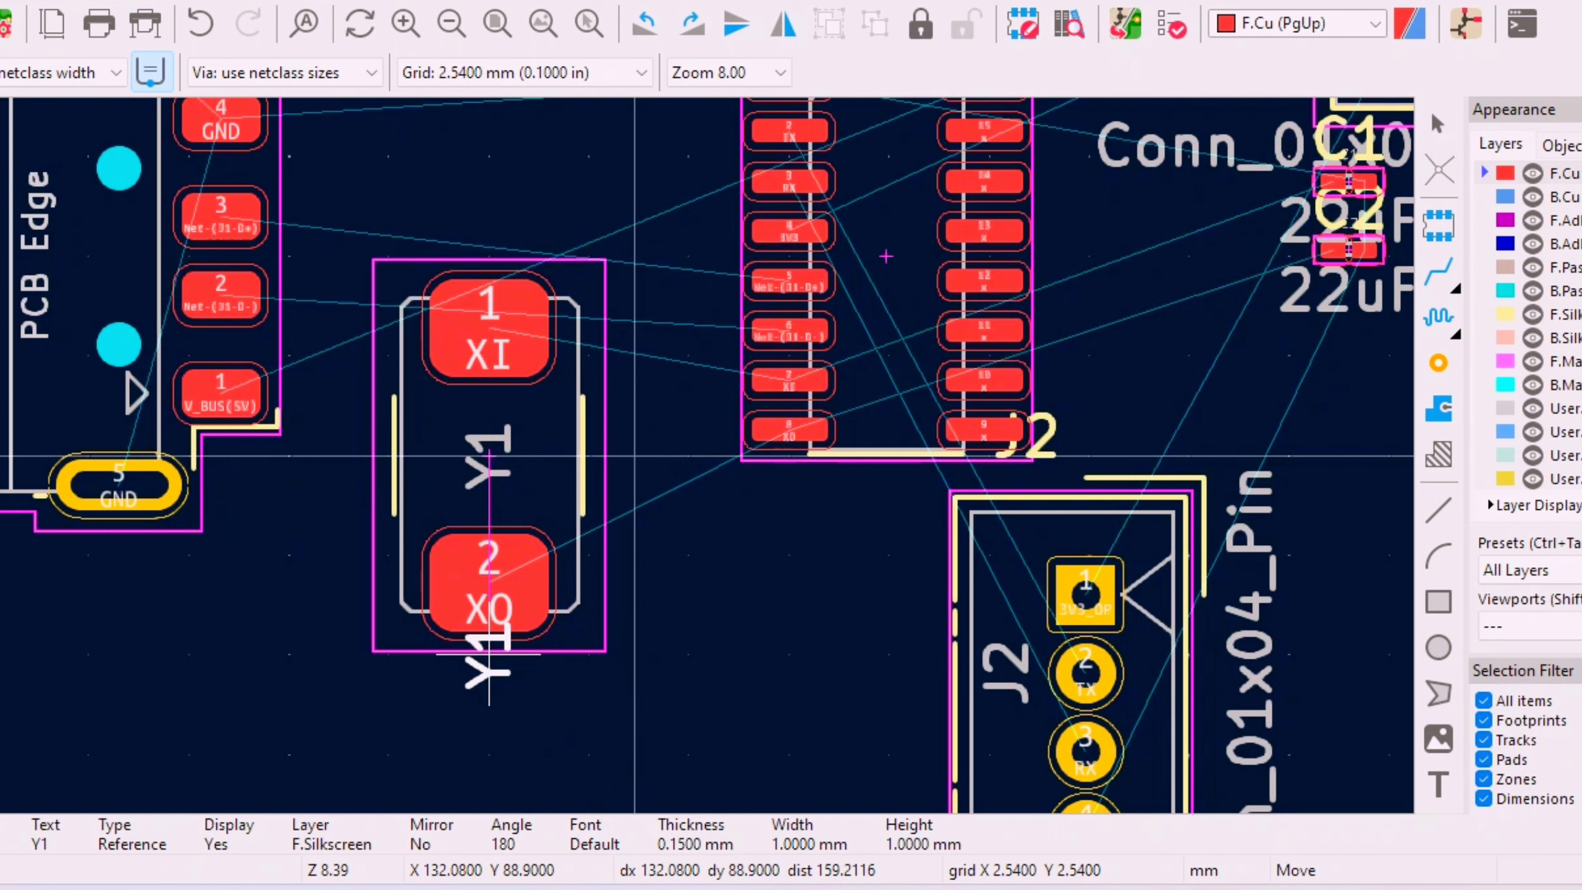
pyautogui.click(689, 456)
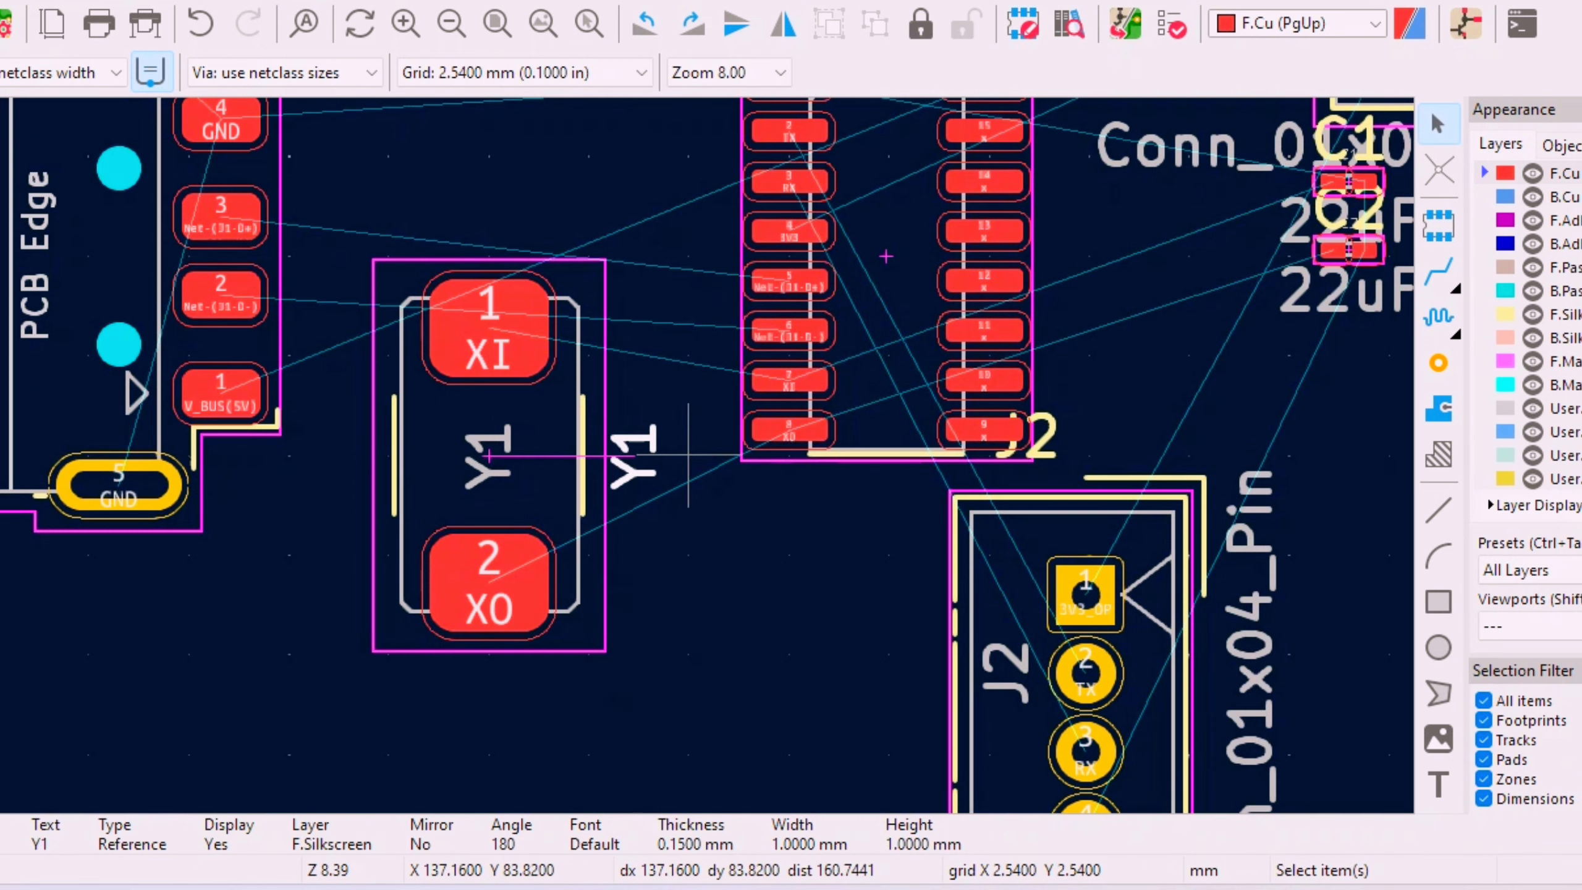
pyautogui.click(689, 655)
pyautogui.scroll(3, 489, 455)
pyautogui.scroll(-5, 689, 455)
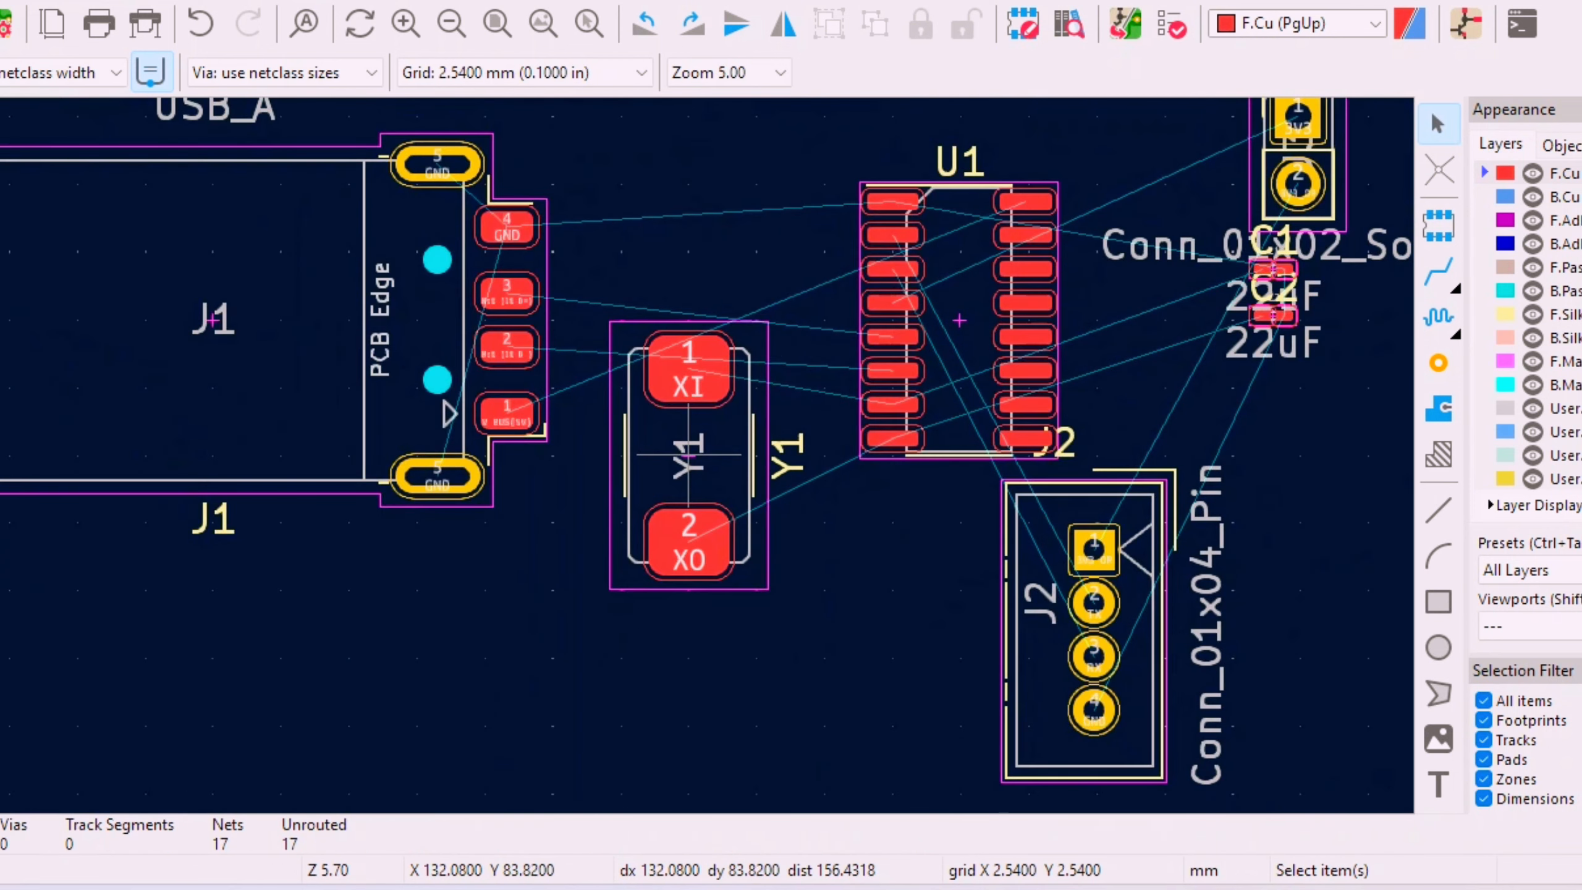
pyautogui.click(689, 455)
pyautogui.press('m')
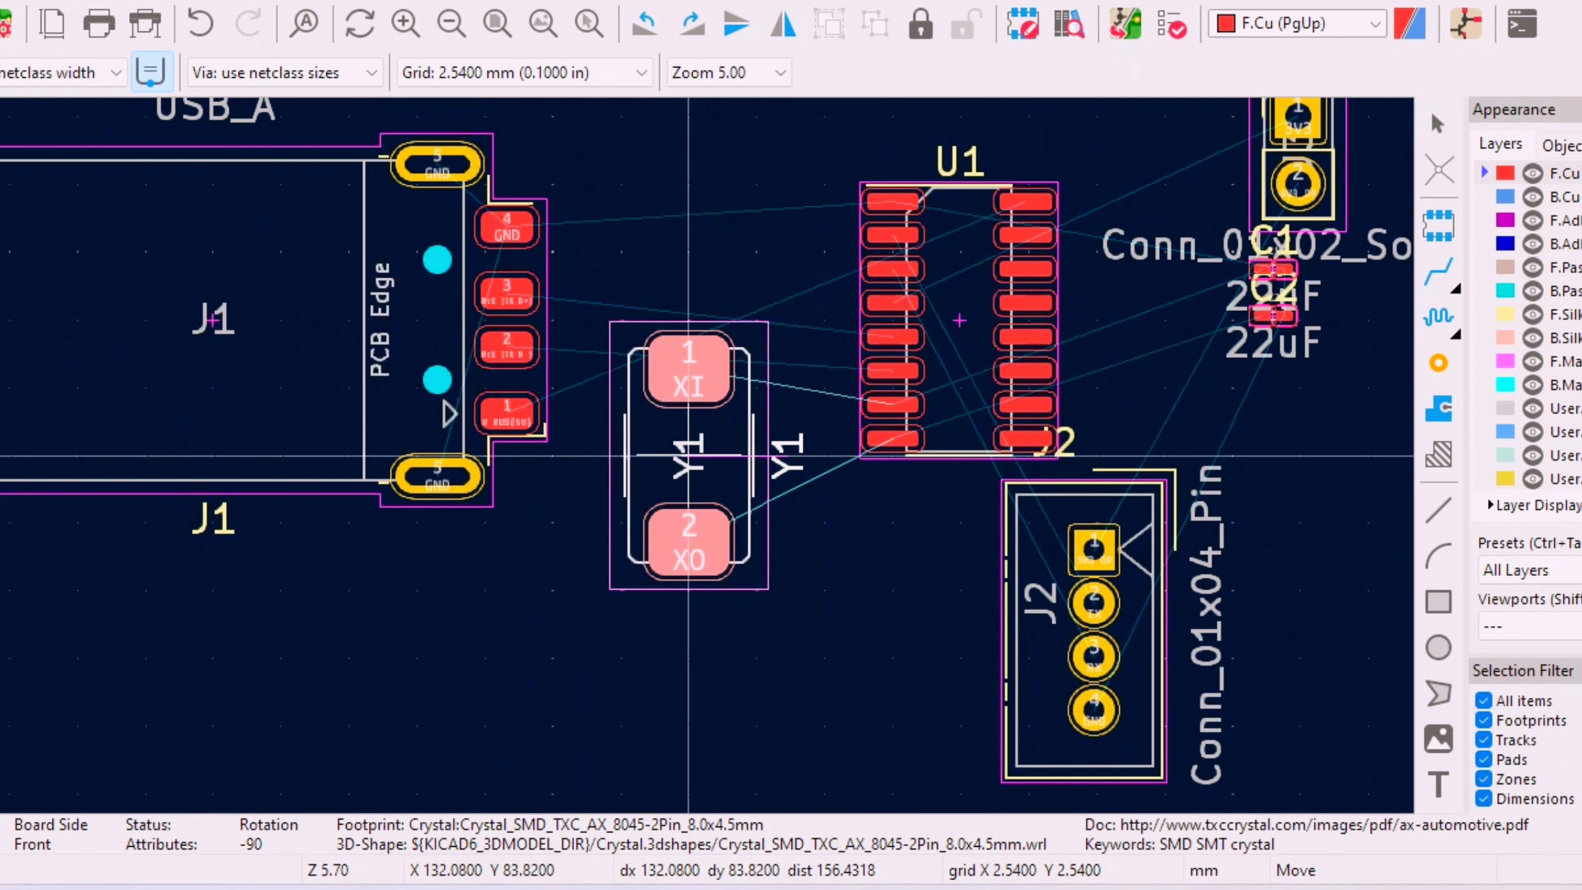
pyautogui.click(688, 457)
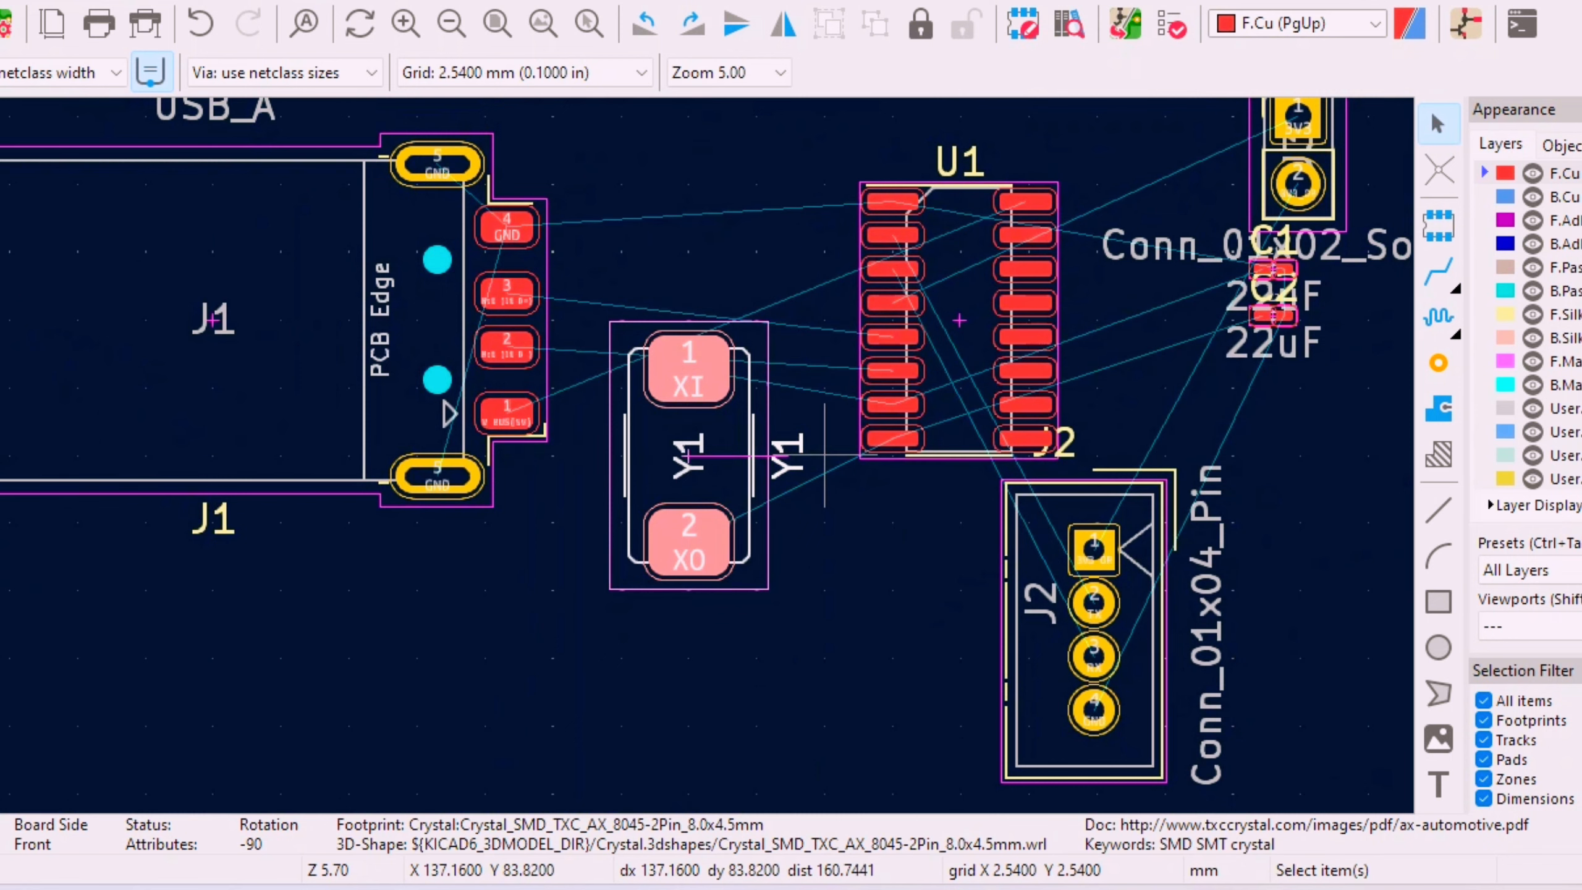
pyautogui.click(893, 657)
# - Examine the ratsnest lines between USB connector J1, crystal Y1 and chip U1 at different magnifications
pyautogui.scroll(1, 770, 524)
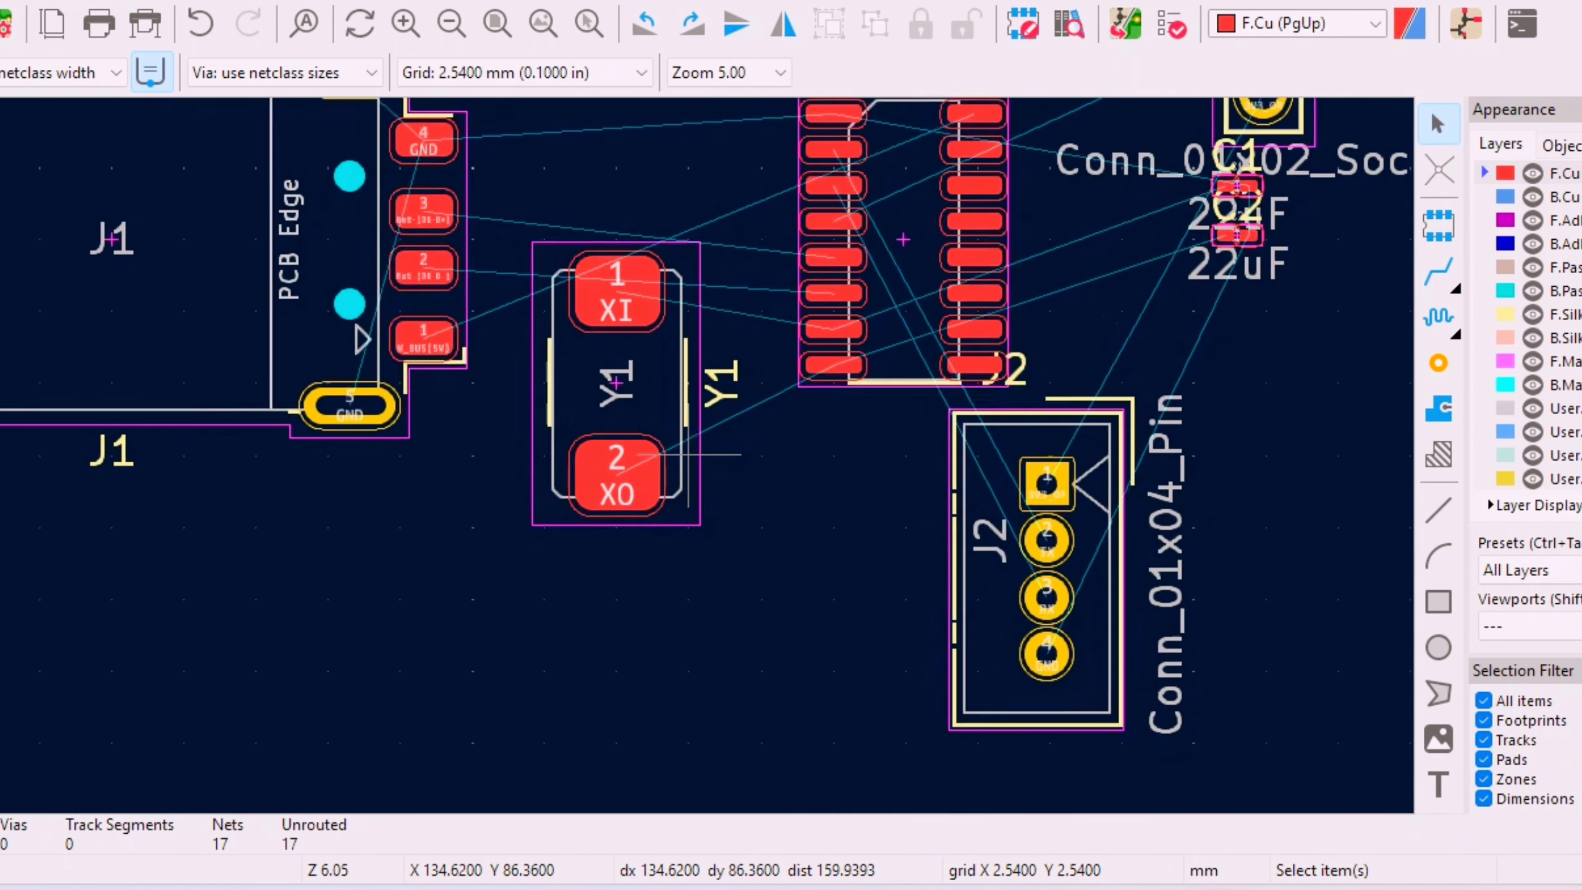
pyautogui.scroll(1, 688, 231)
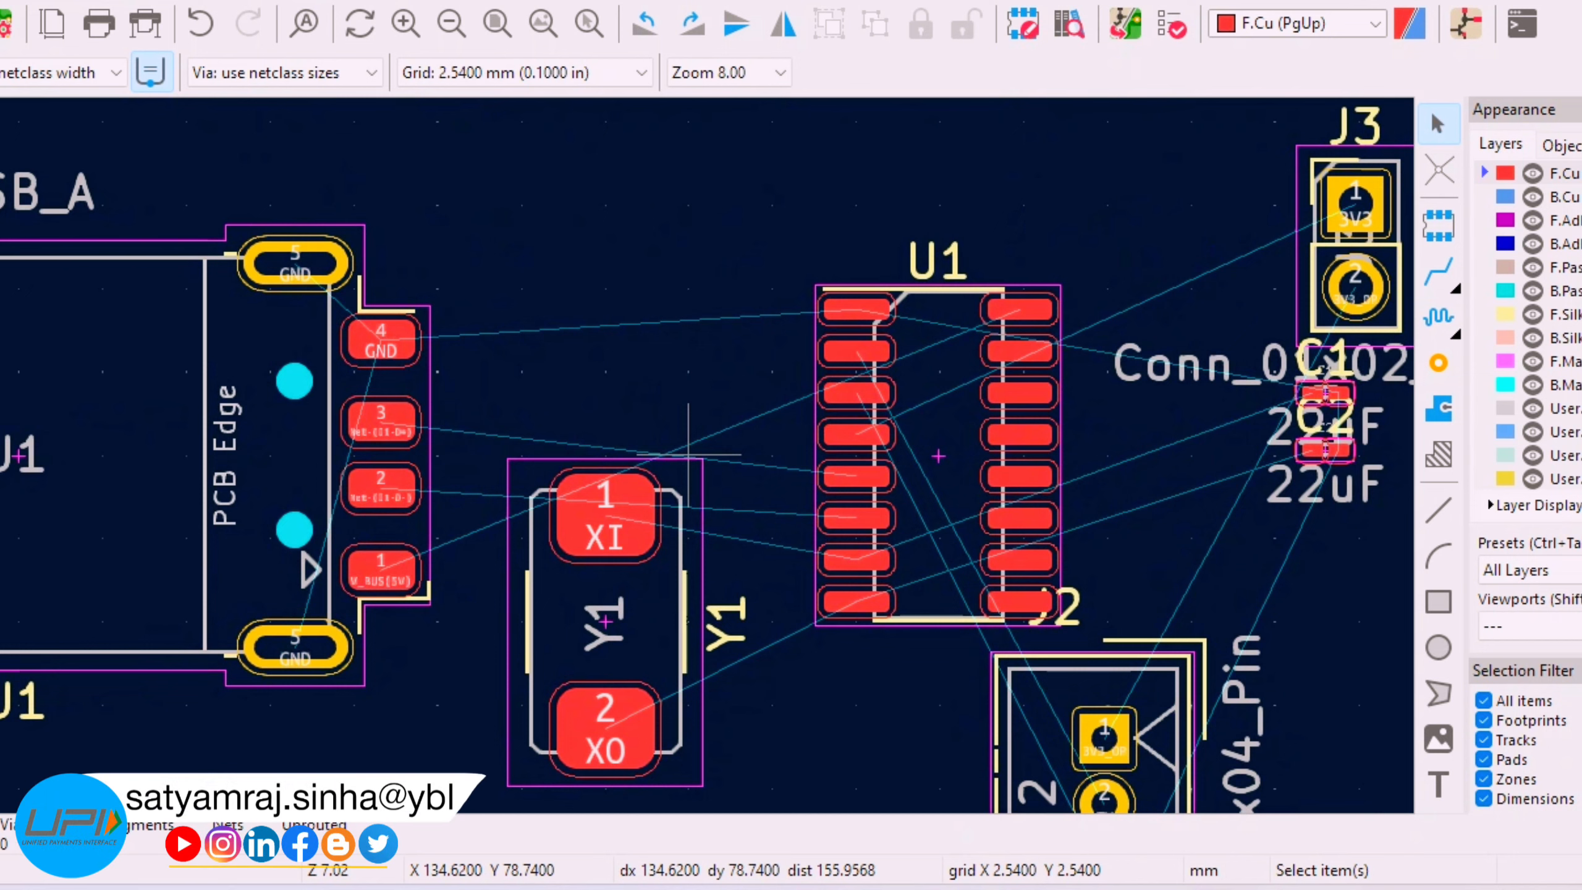
pyautogui.scroll(1, 520, 455)
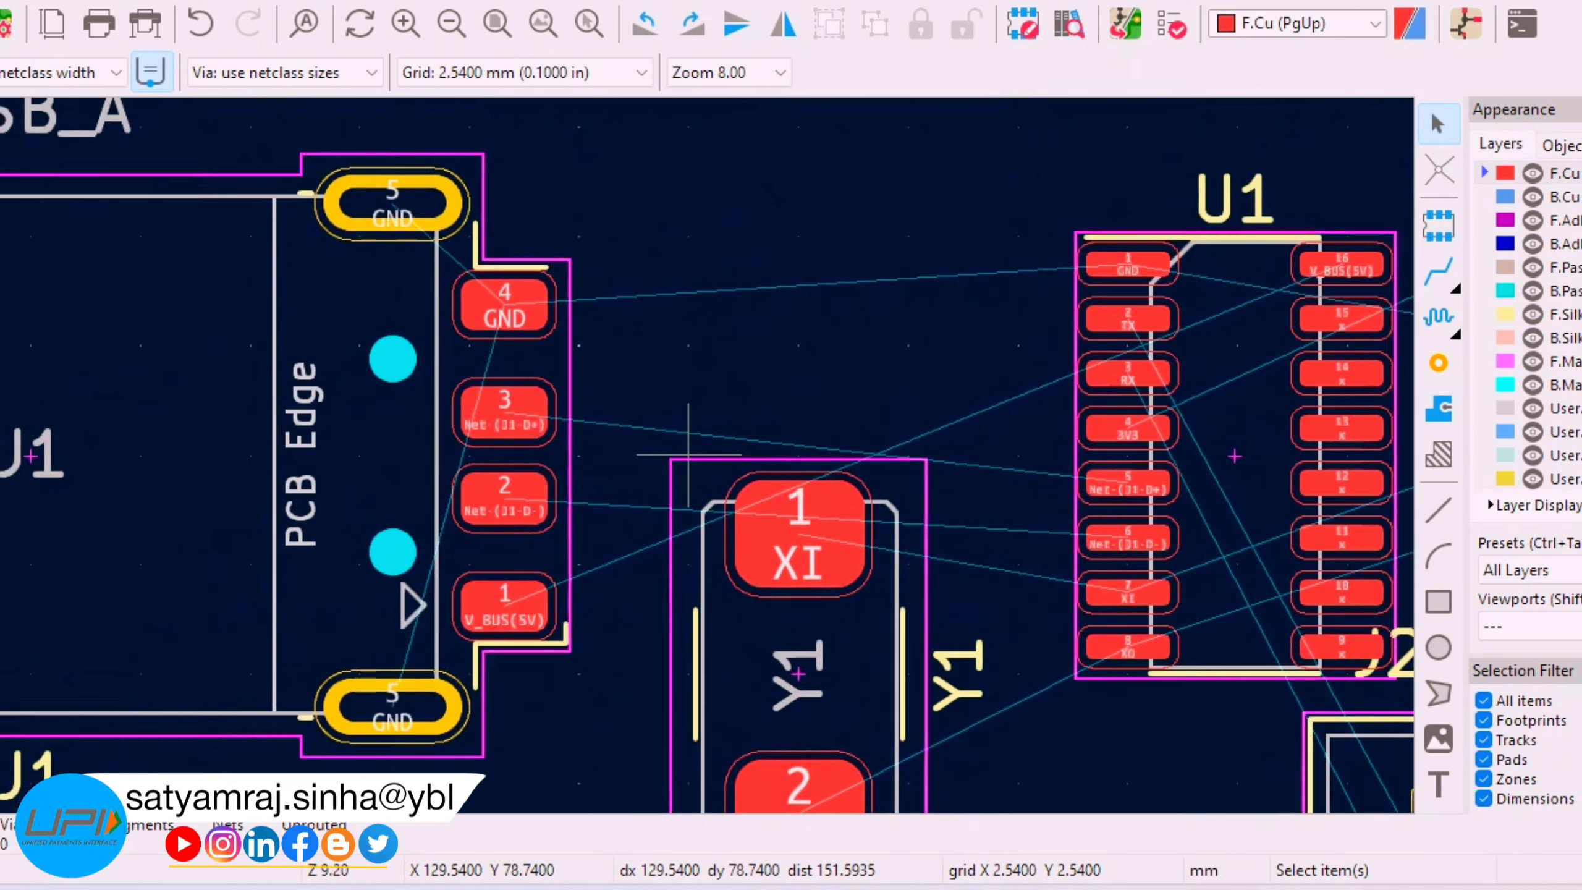
pyautogui.scroll(-3, 689, 455)
pyautogui.scroll(2, 793, 508)
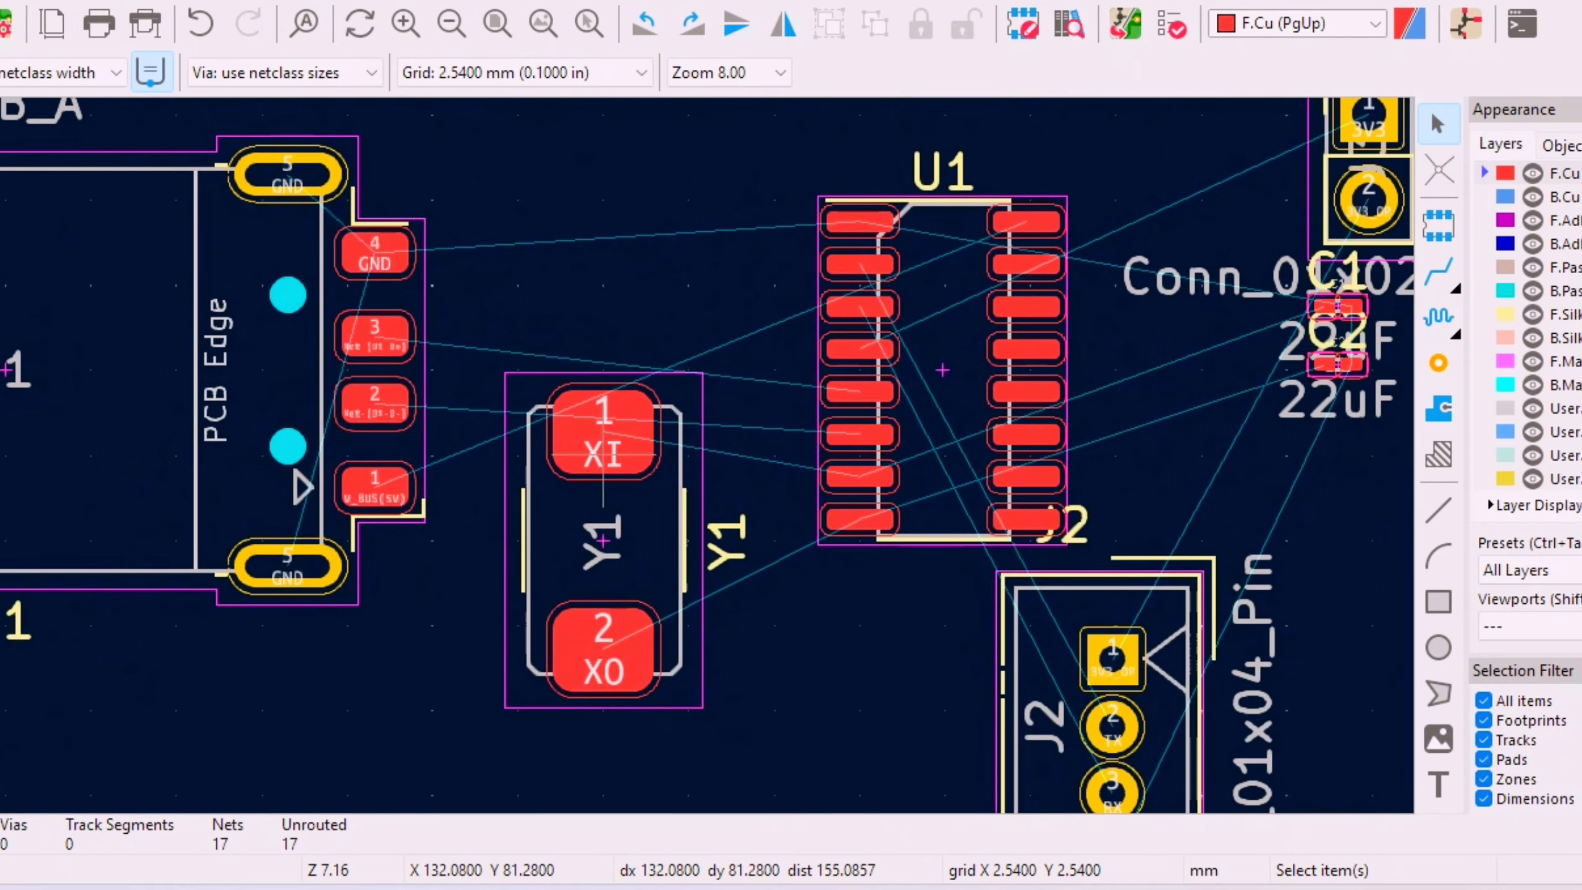
pyautogui.scroll(-3, 689, 455)
pyautogui.scroll(1, 688, 455)
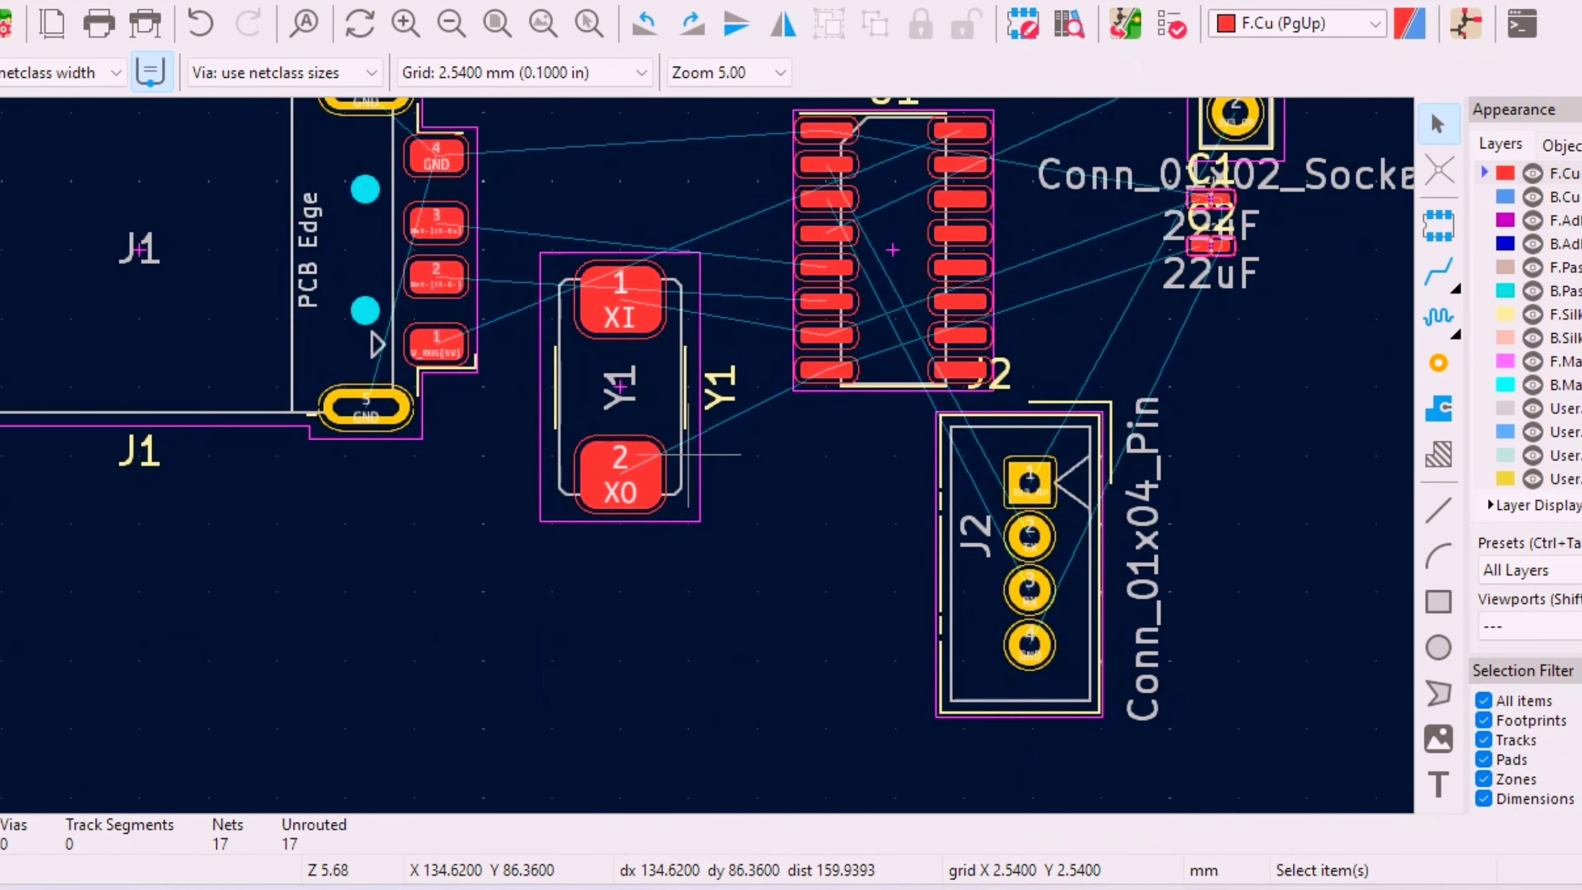
pyautogui.scroll(1, 622, 255)
pyautogui.scroll(-1, 689, 455)
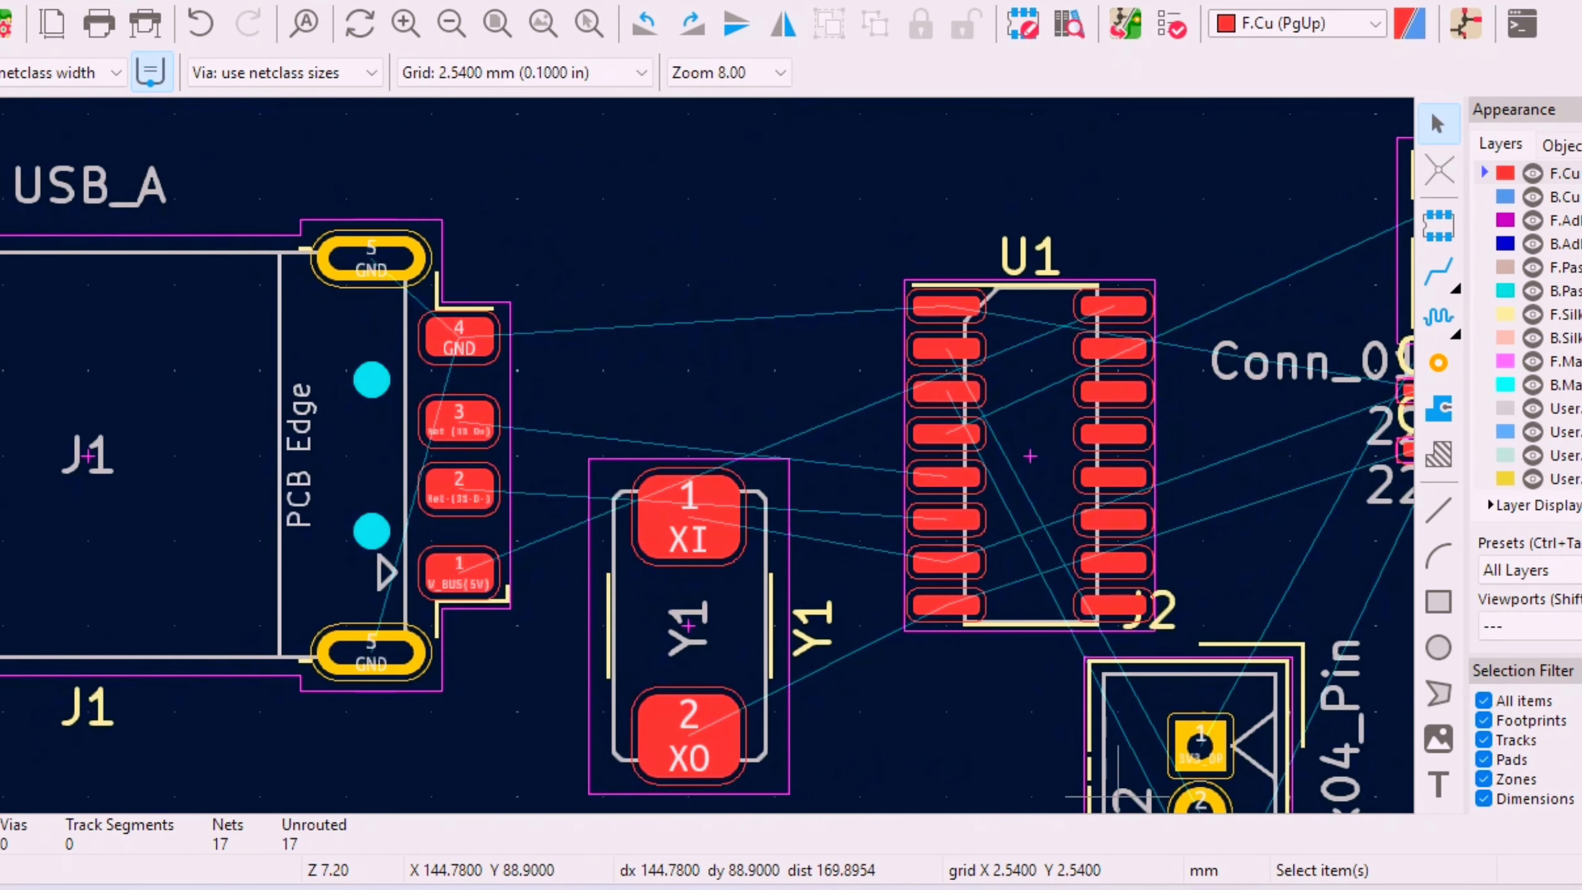
# - Check in the schematic how capacitors C1 and C2 connect to crystal Y1, and return to the PCB layout
pyautogui.moveTo(1218, 889)
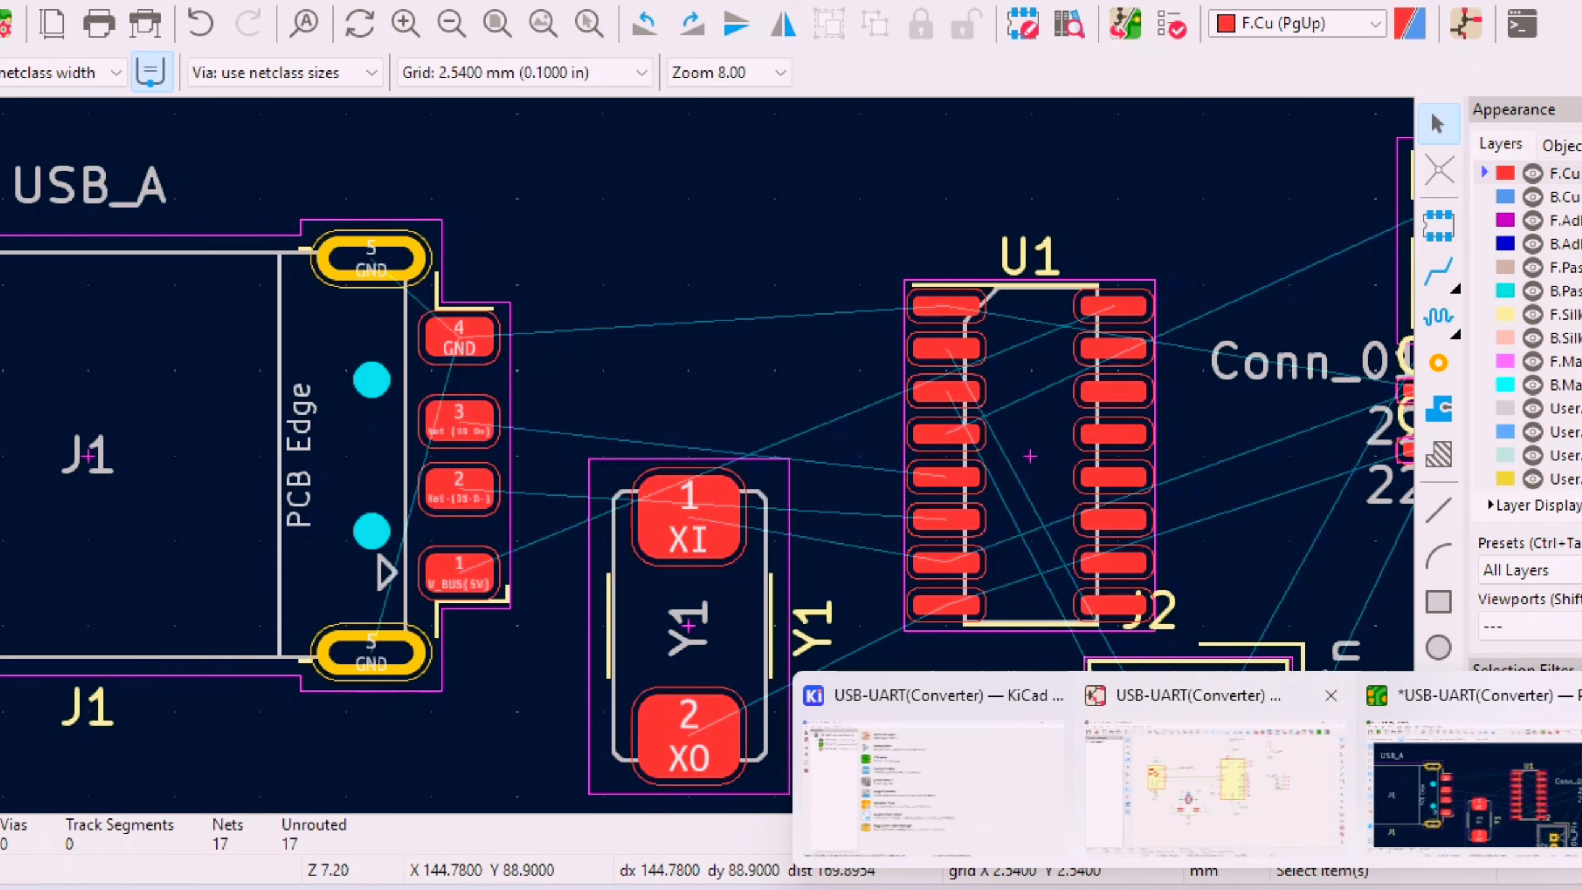
pyautogui.click(1214, 786)
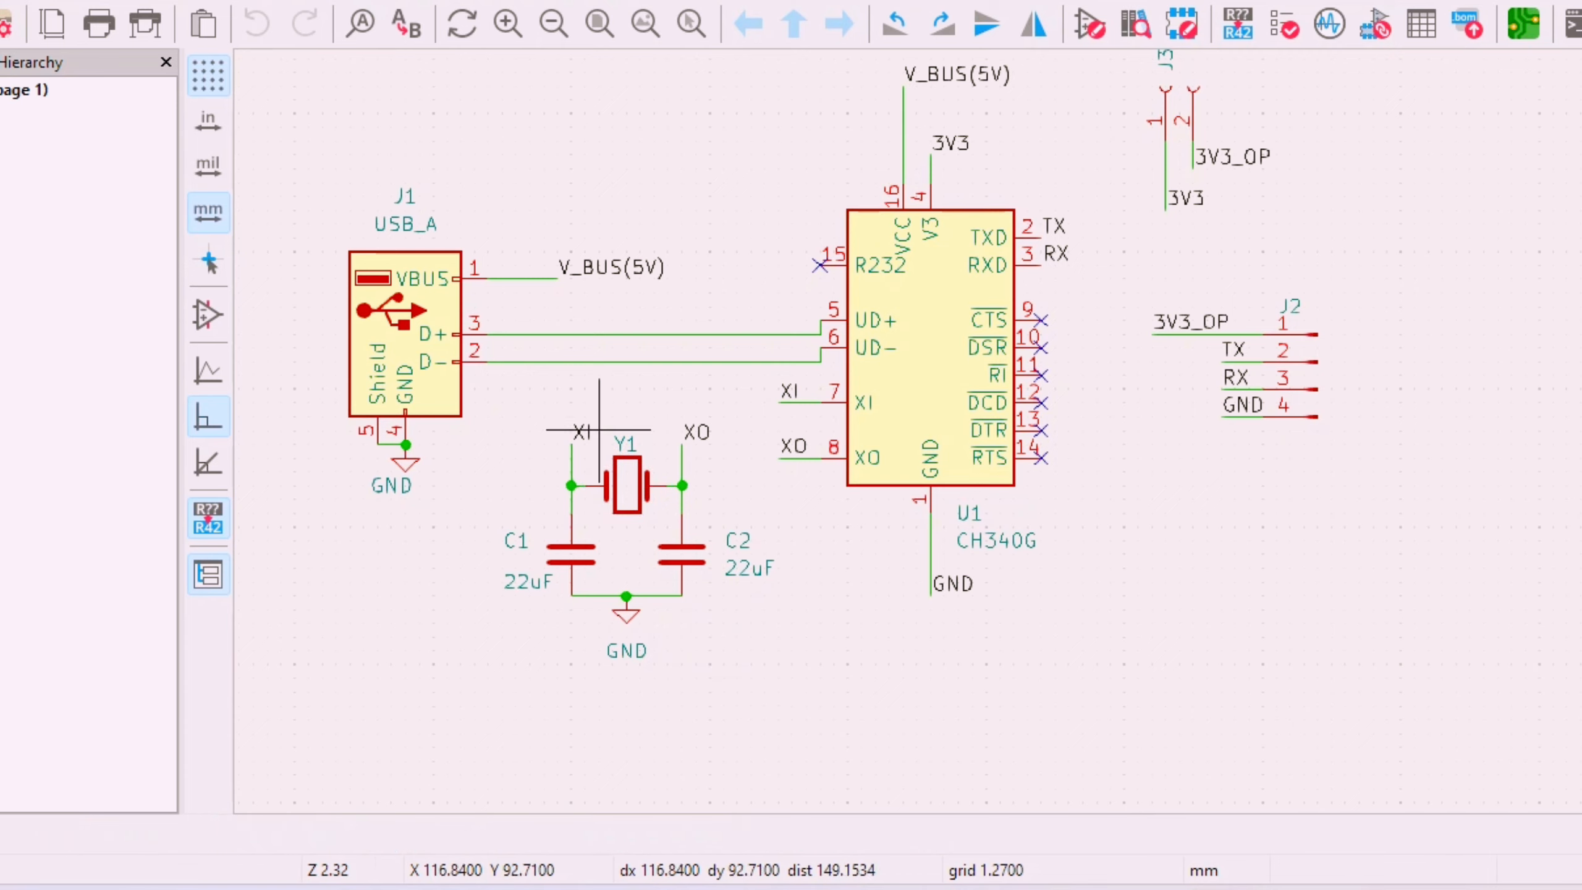
pyautogui.scroll(1, 639, 540)
pyautogui.scroll(1, 944, 431)
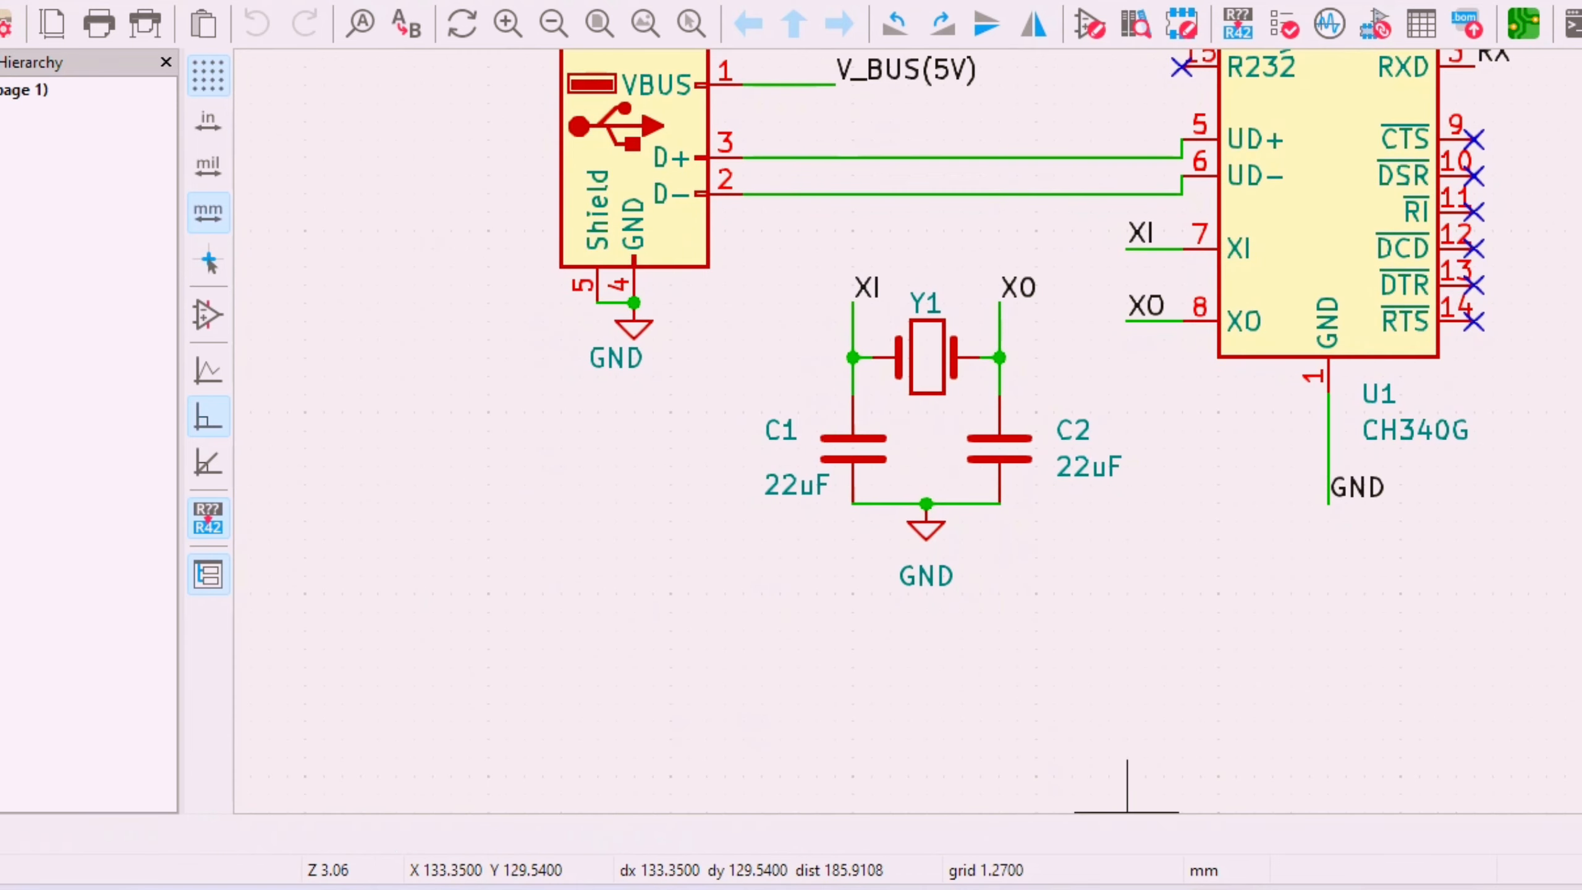
pyautogui.moveTo(1218, 889)
pyautogui.click(1471, 789)
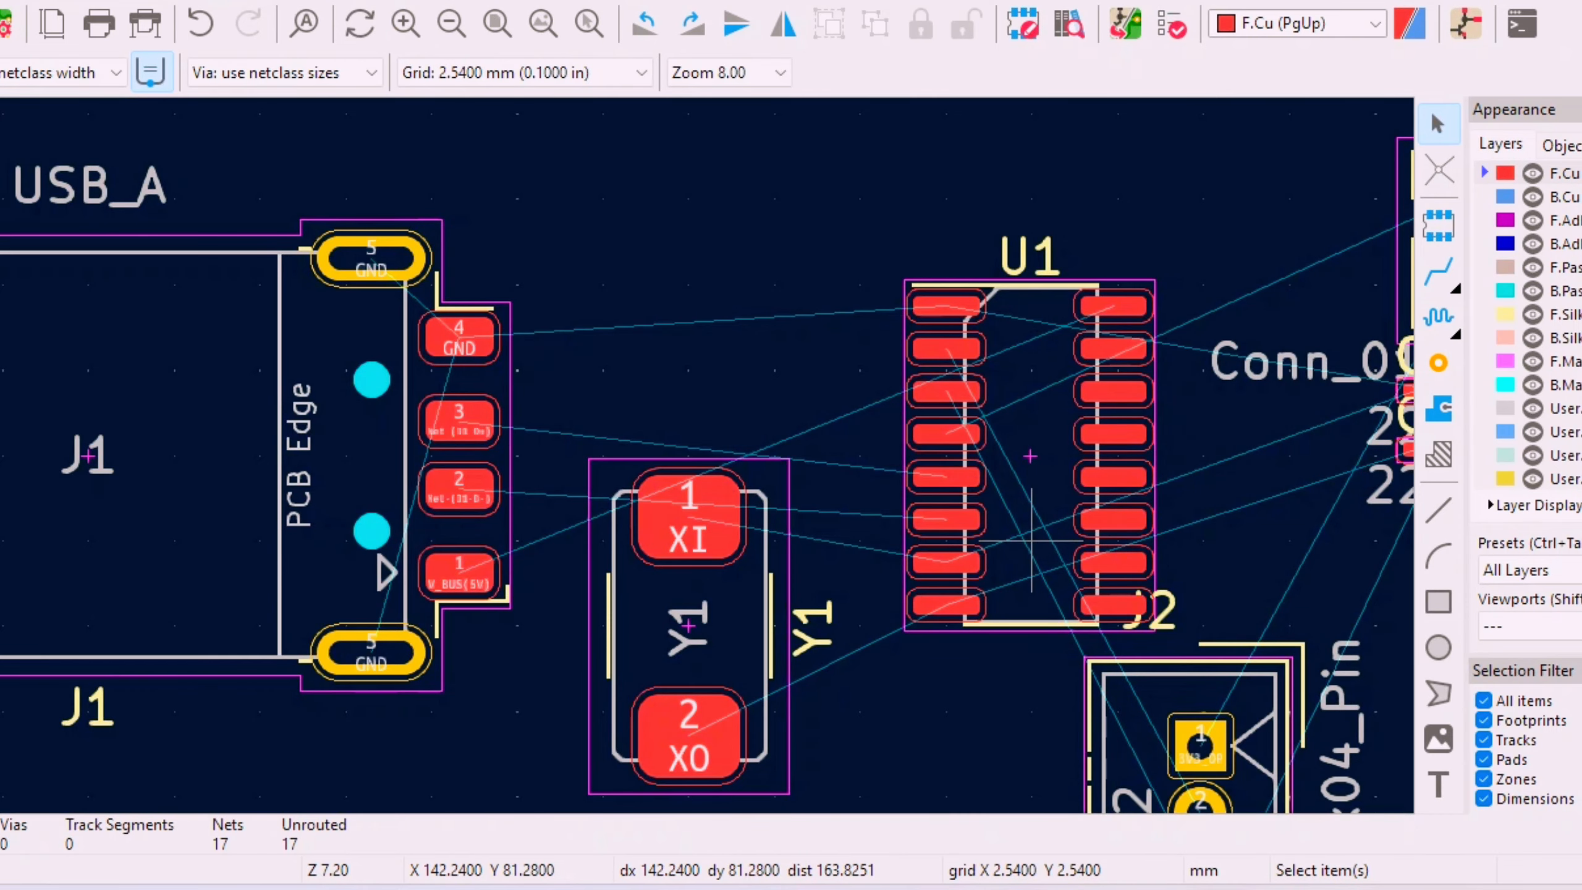
# - Delete the 22uF value texts of capacitors C1 and C2
pyautogui.scroll(-2, 688, 455)
pyautogui.scroll(1, 689, 455)
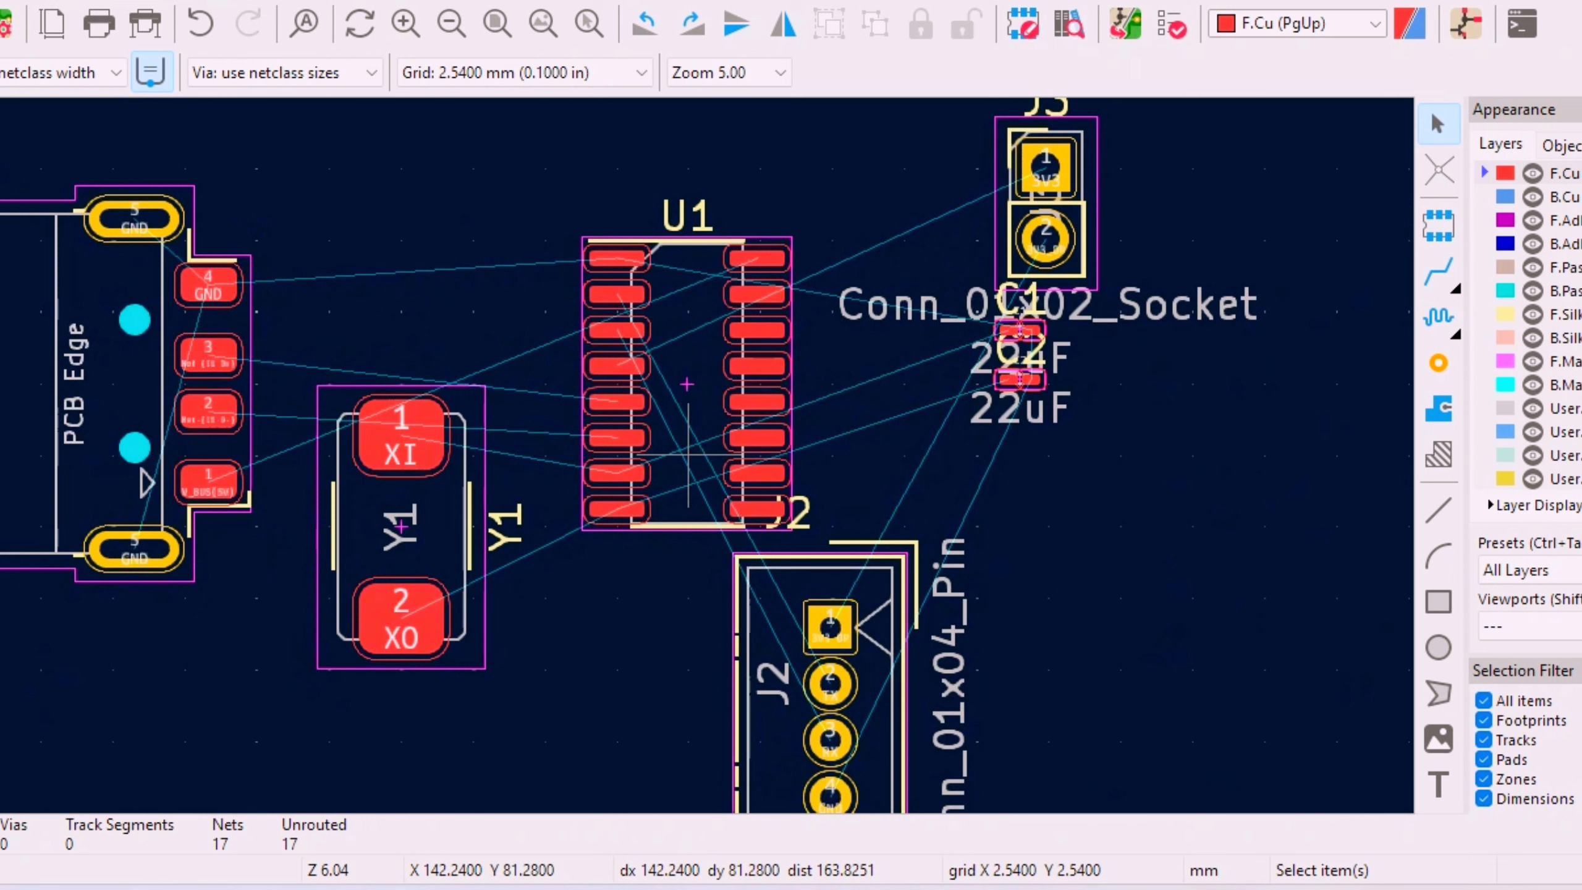
pyautogui.click(1048, 384)
pyautogui.press('Delete')
pyautogui.click(1048, 384)
pyautogui.press('Delete')
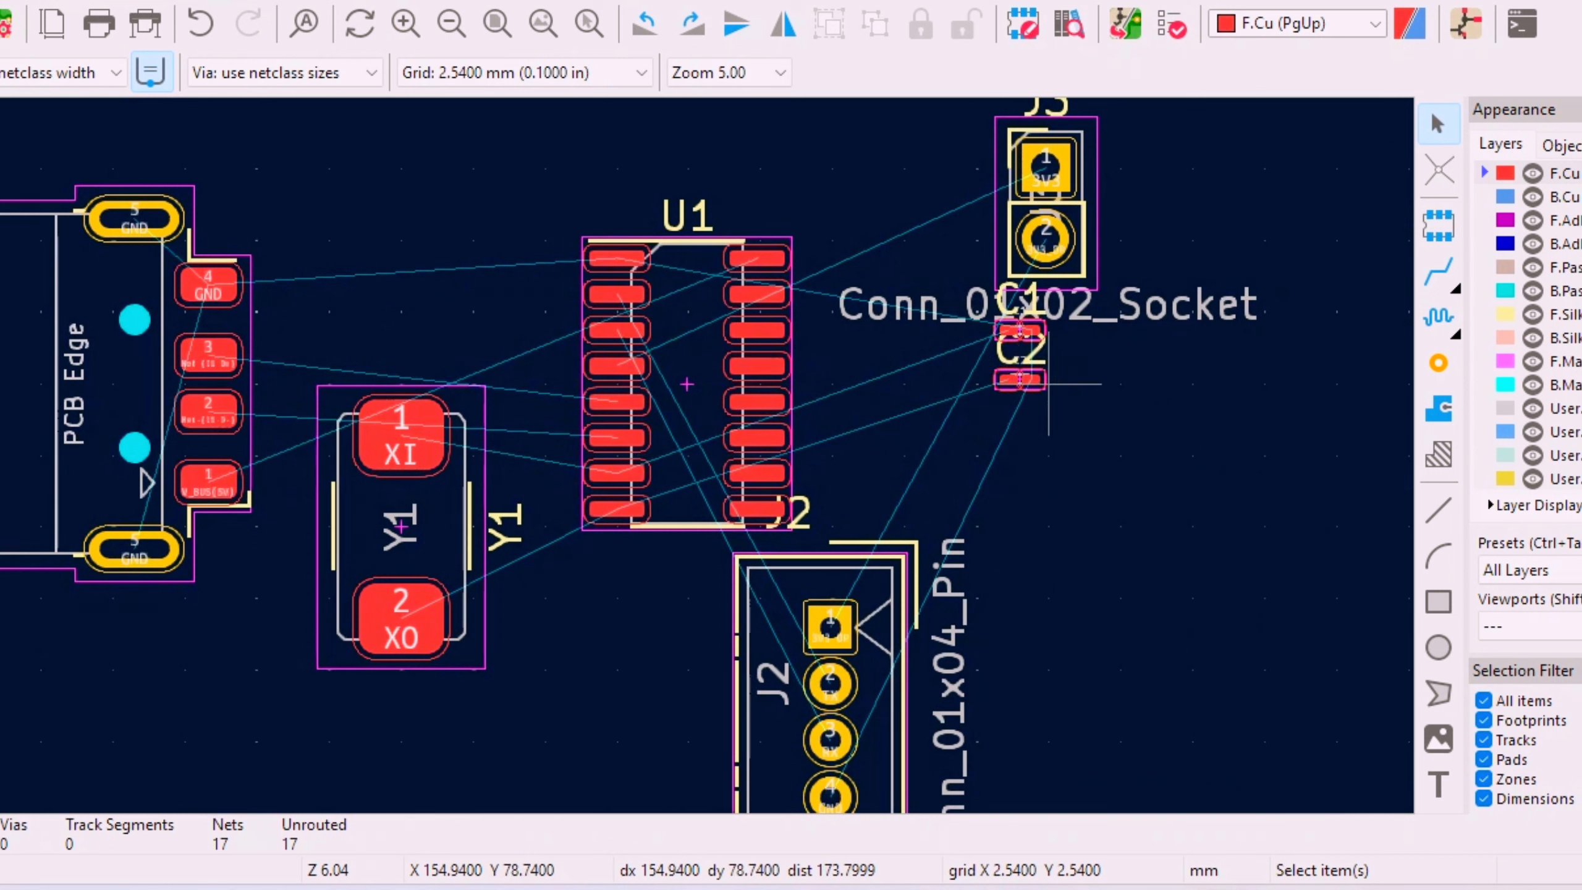
# - Move capacitors C2 and C1 side by side into the space between crystal Y1's XO pad and header J2, with C2 nearer the crystal
pyautogui.click(1049, 384)
pyautogui.moveTo(1048, 384); pyautogui.dragTo(561, 675)
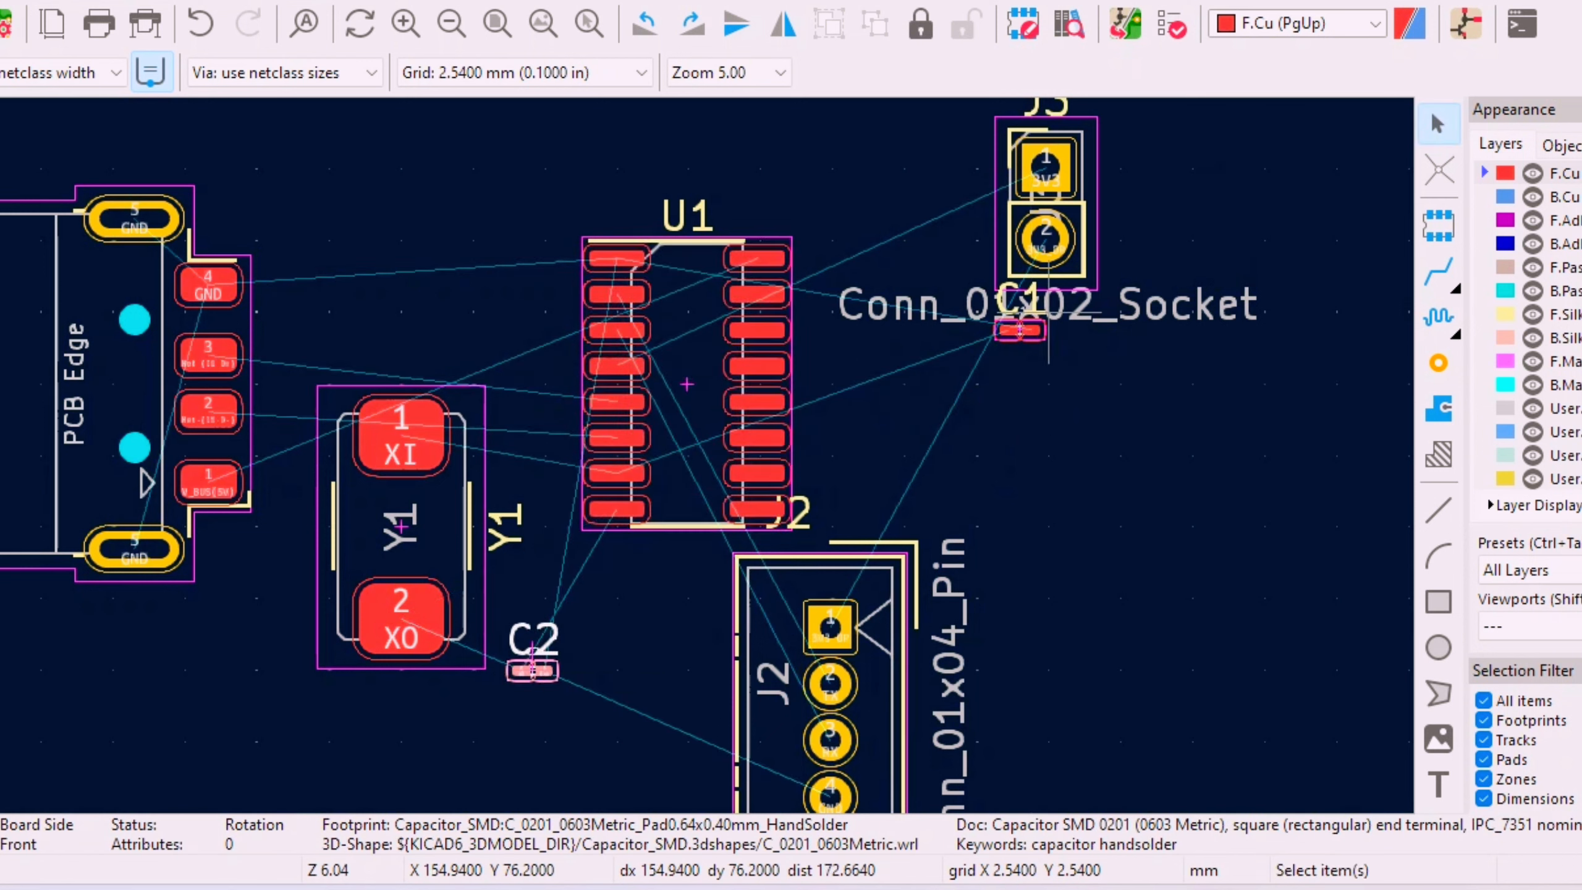
pyautogui.click(1033, 330)
pyautogui.moveTo(1048, 330); pyautogui.dragTo(617, 670)
pyautogui.scroll(1, 616, 670)
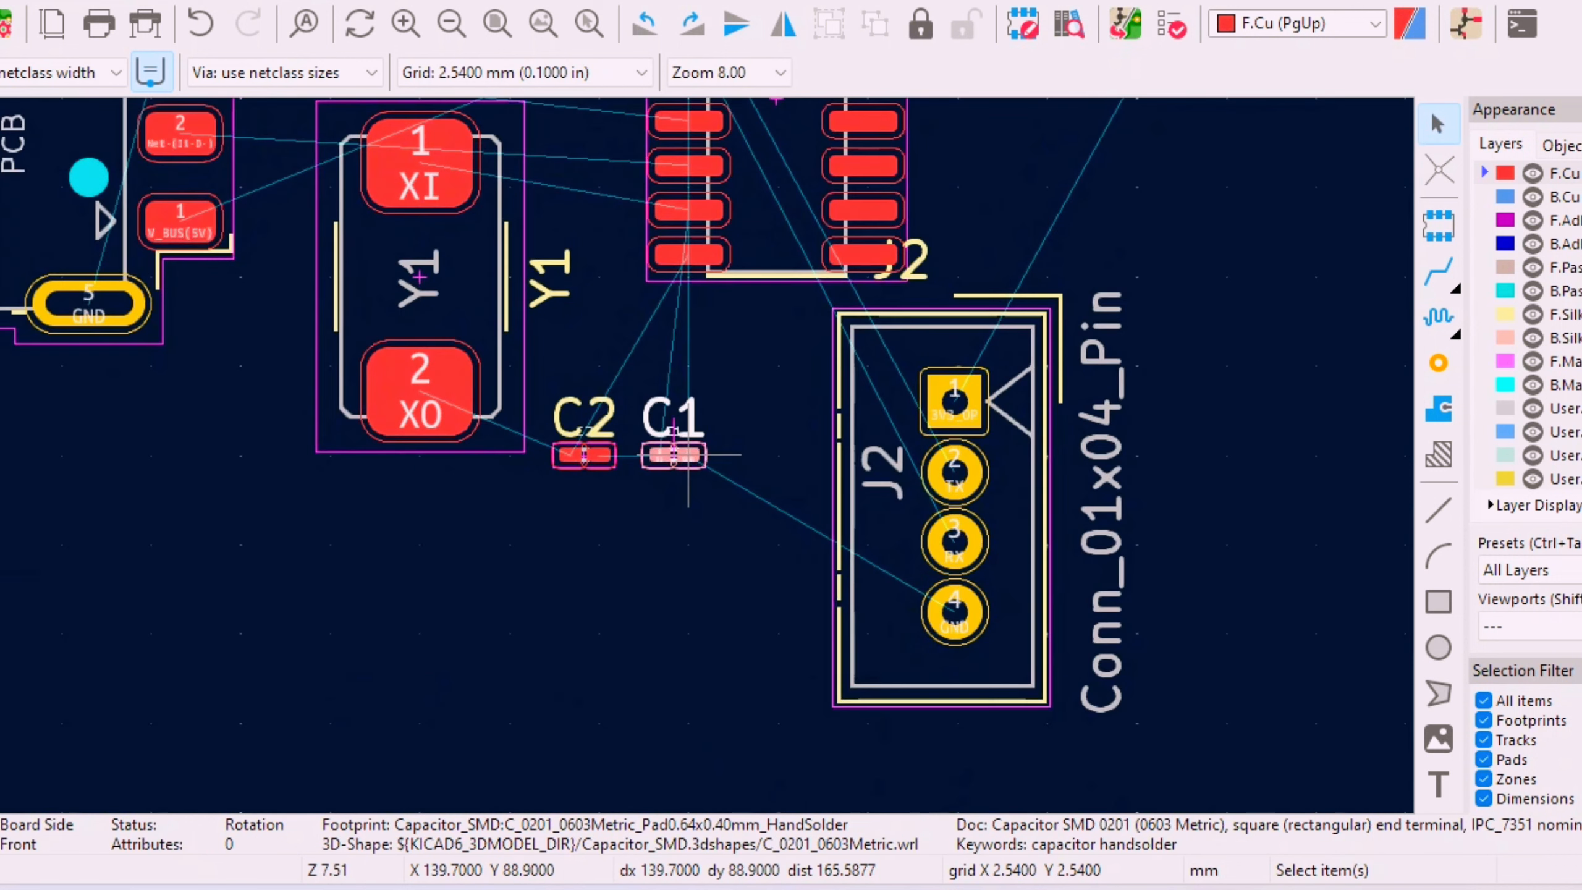
# - Delete the silkscreen reference texts of capacitors C1 and C2
pyautogui.scroll(3, 599, 455)
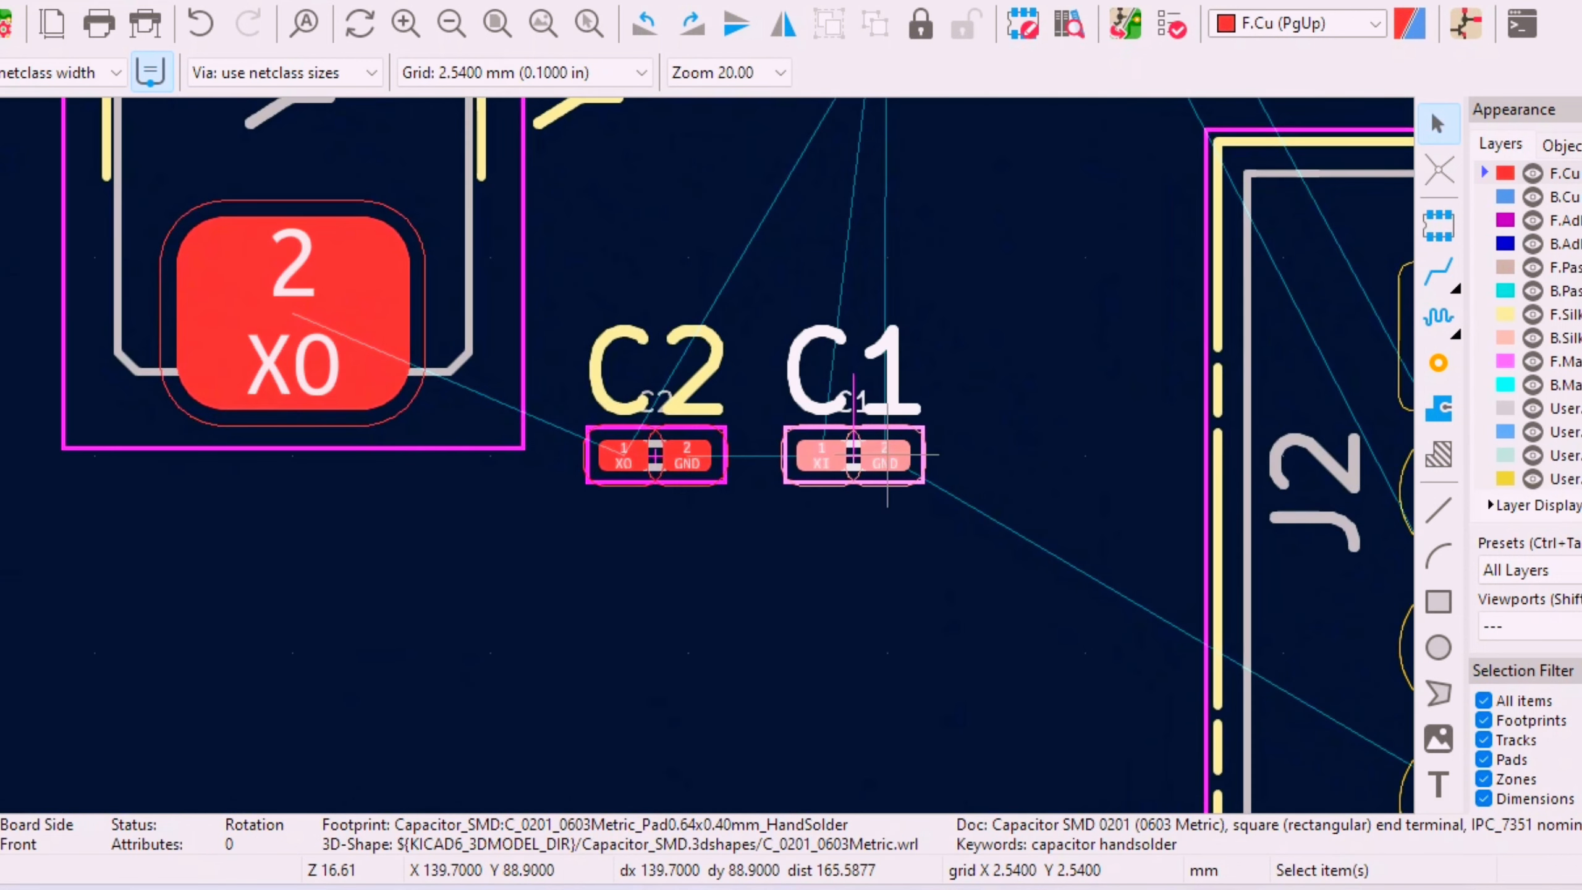
pyautogui.click(888, 455)
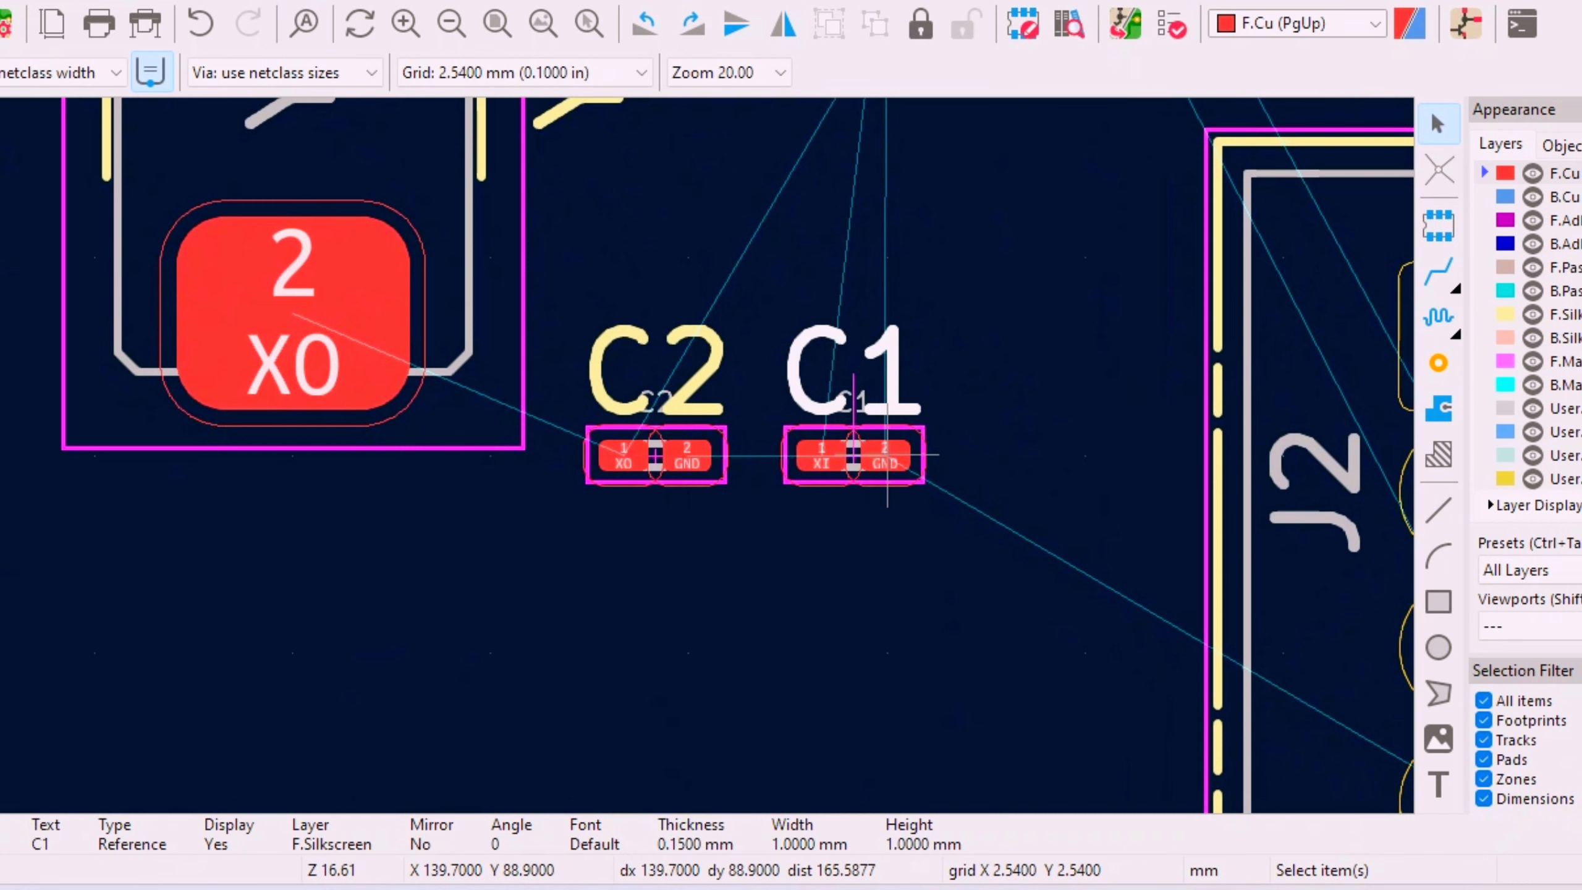
pyautogui.press('Delete')
pyautogui.click(688, 455)
pyautogui.press('Delete')
pyautogui.scroll(-5, 688, 455)
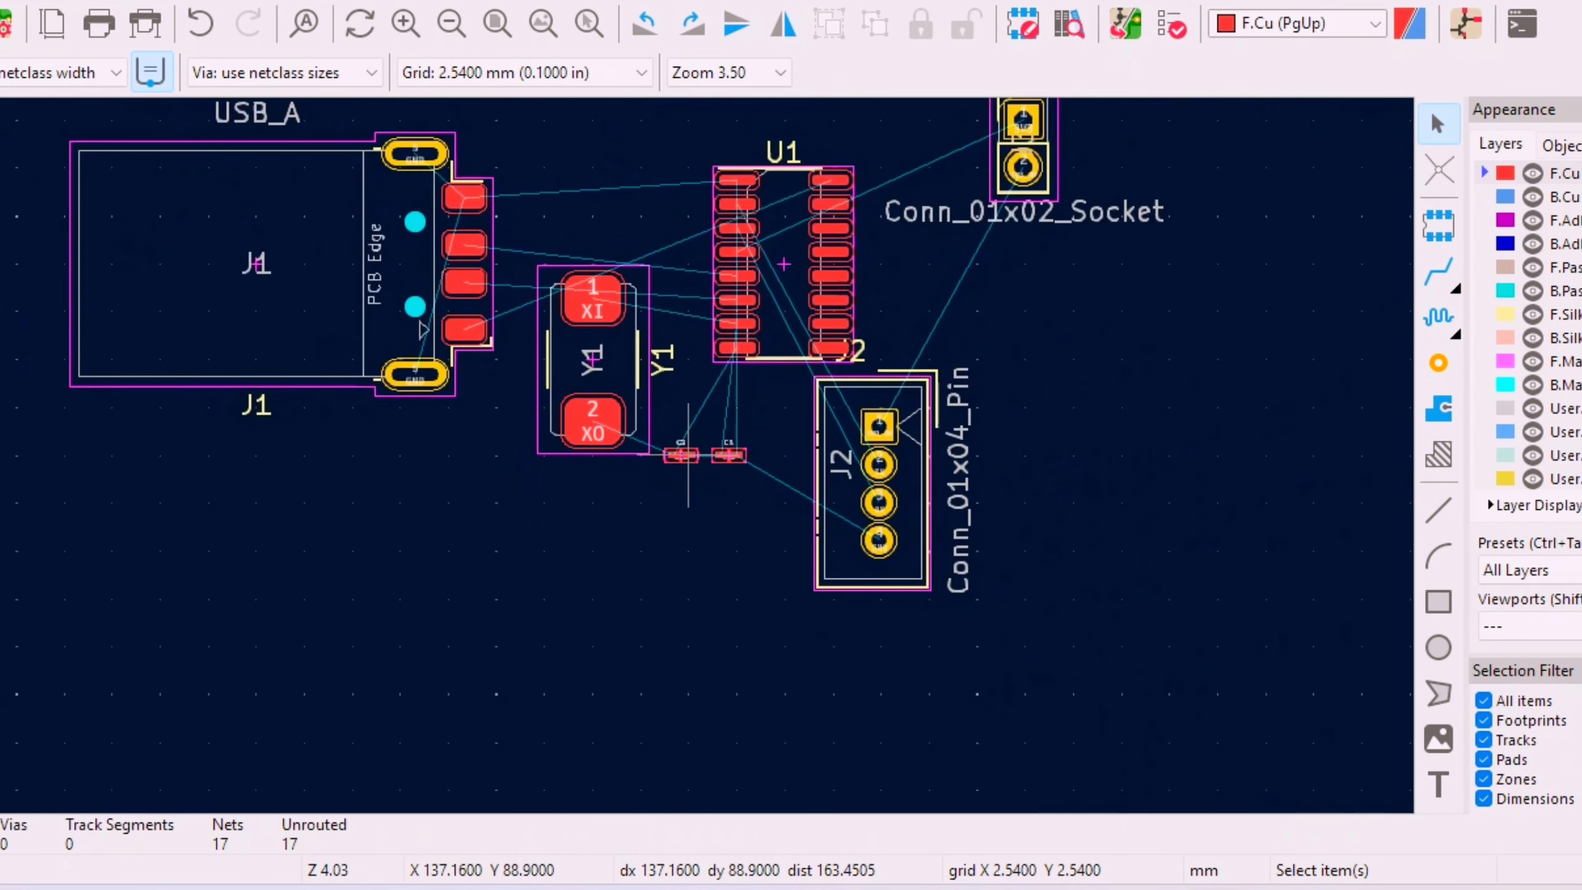
# - Check in the schematic which crystal pin capacitors C1 and C2 each connect to, and return to the PCB layout
pyautogui.scroll(3, 688, 455)
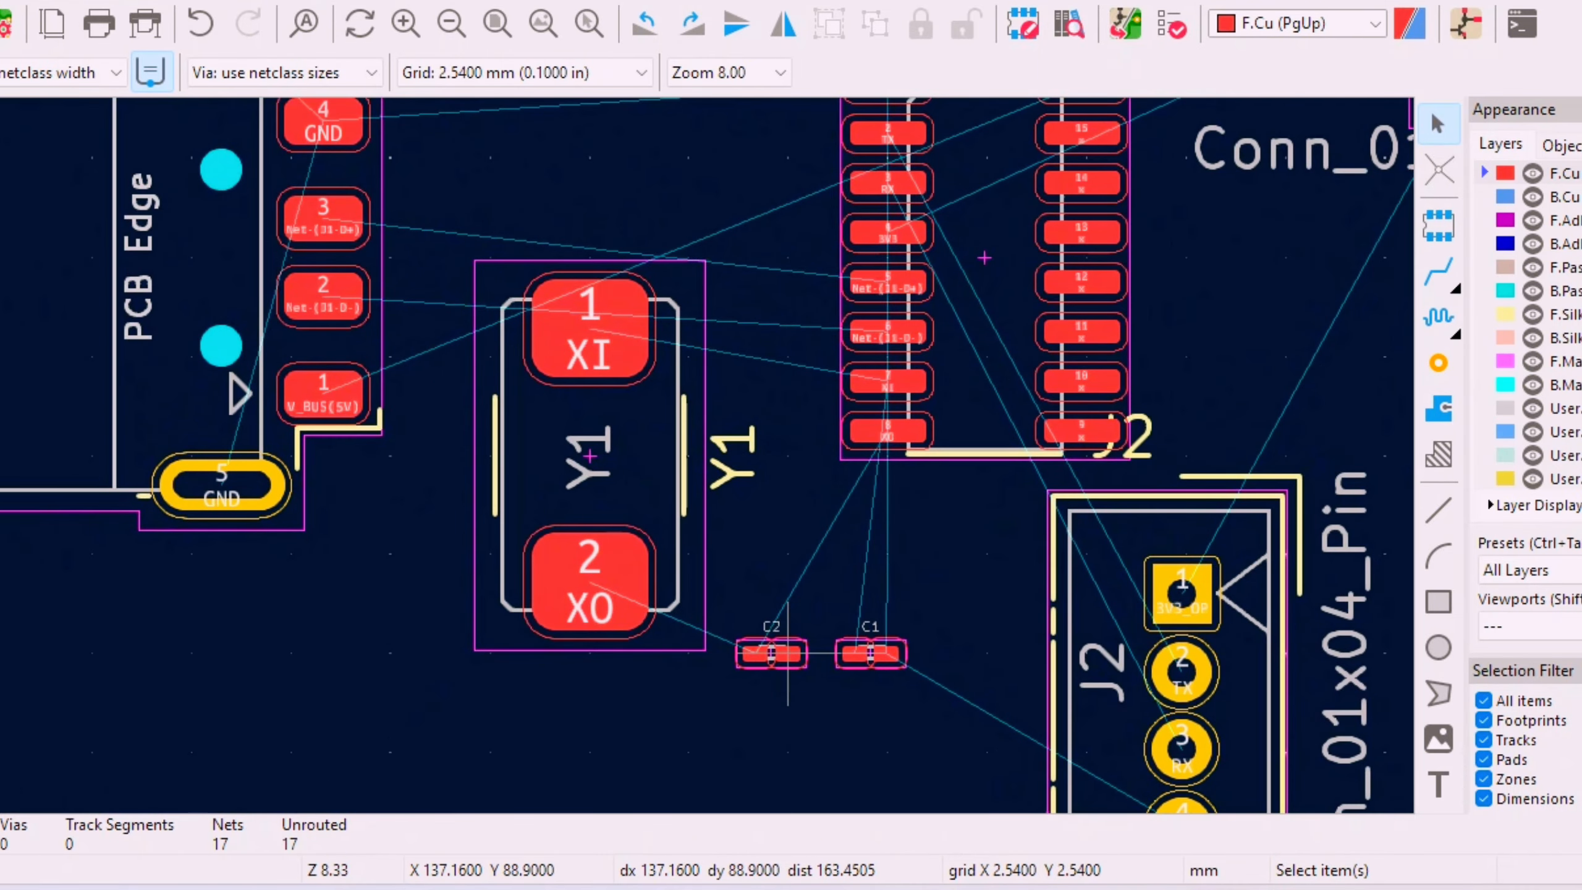
pyautogui.click(788, 653)
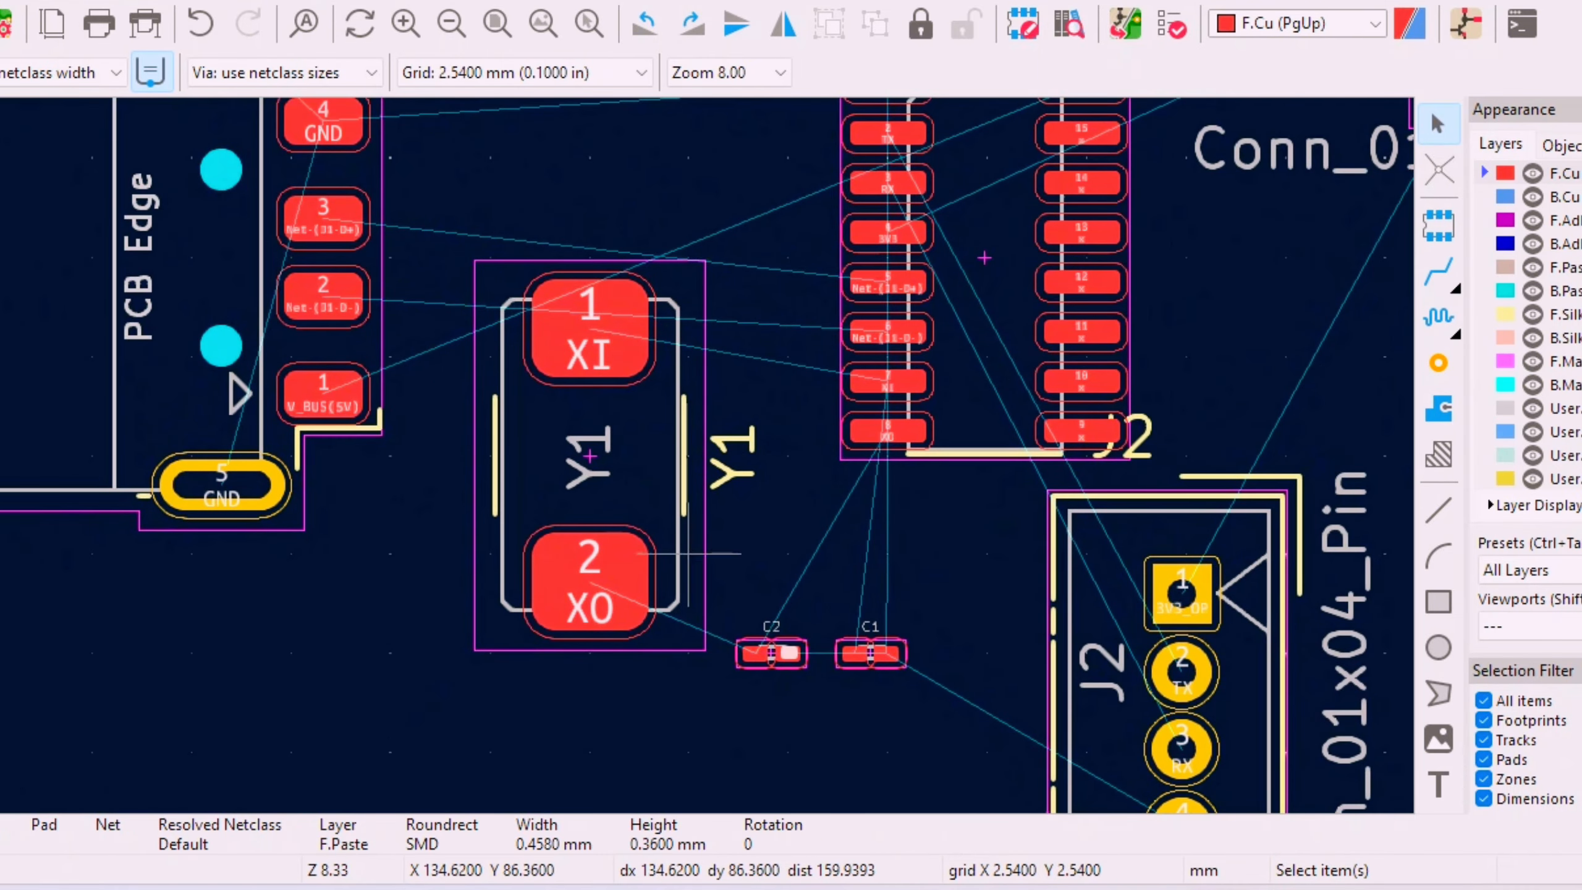
pyautogui.moveTo(1216, 889)
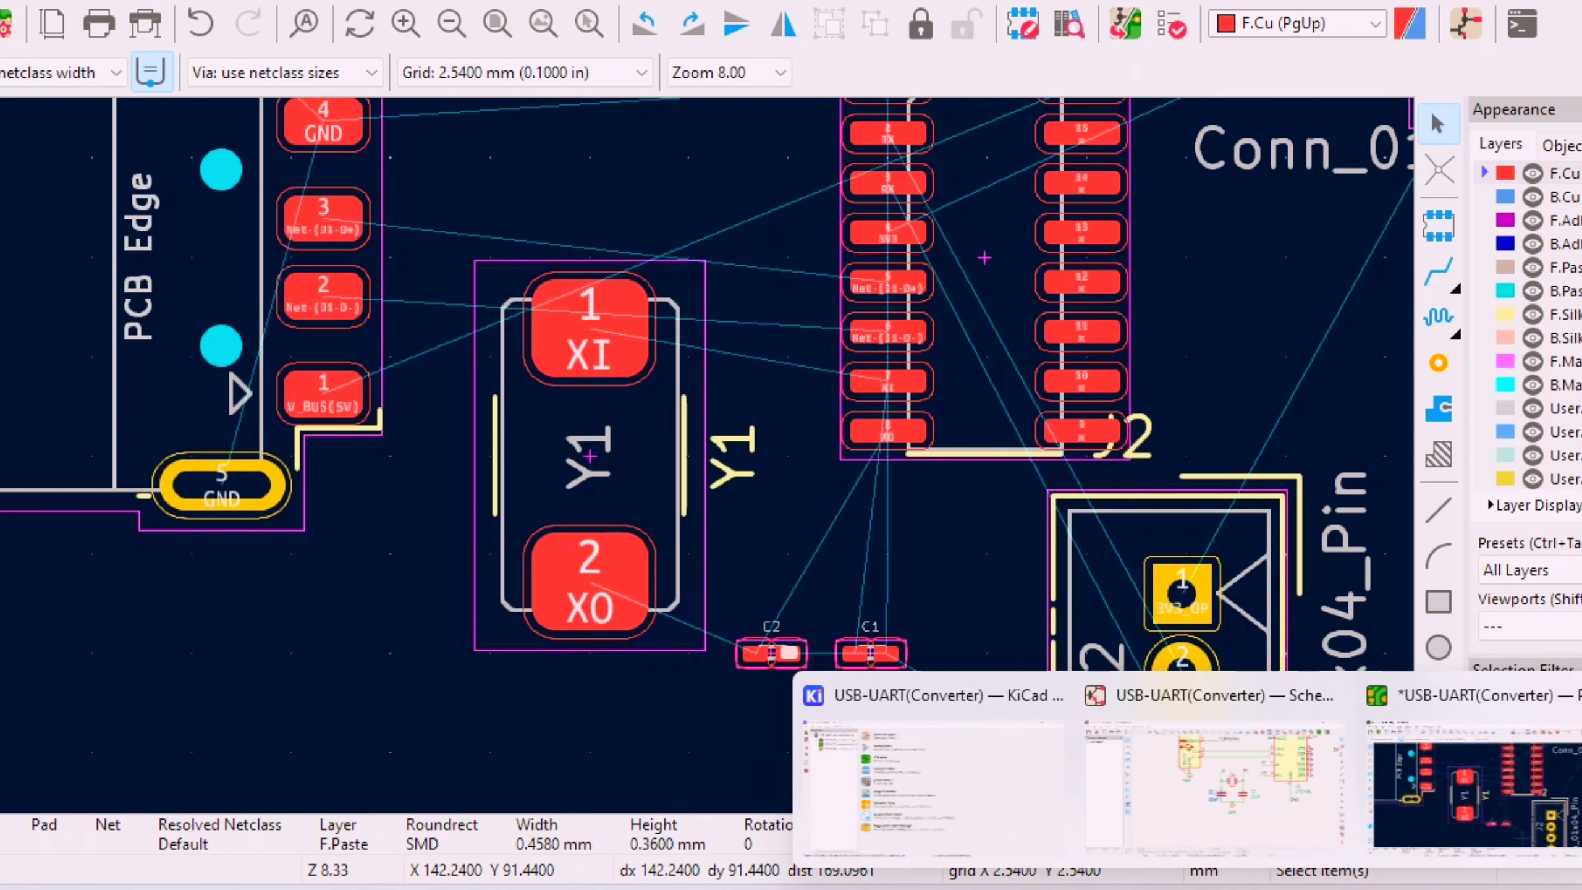
pyautogui.click(1215, 786)
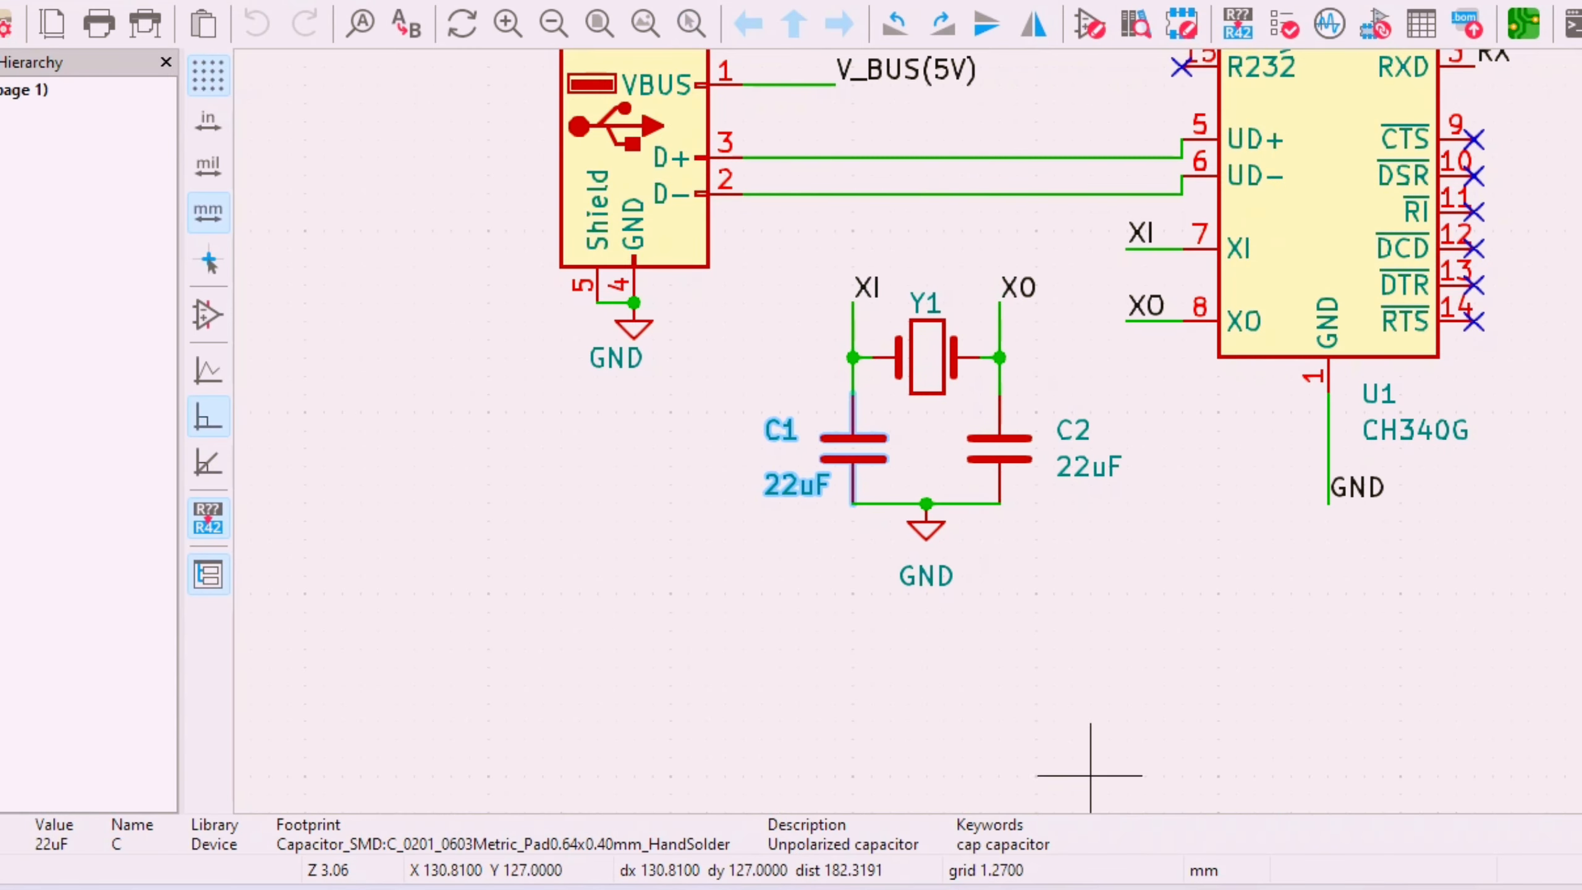
pyautogui.moveTo(1217, 889)
pyautogui.click(1470, 789)
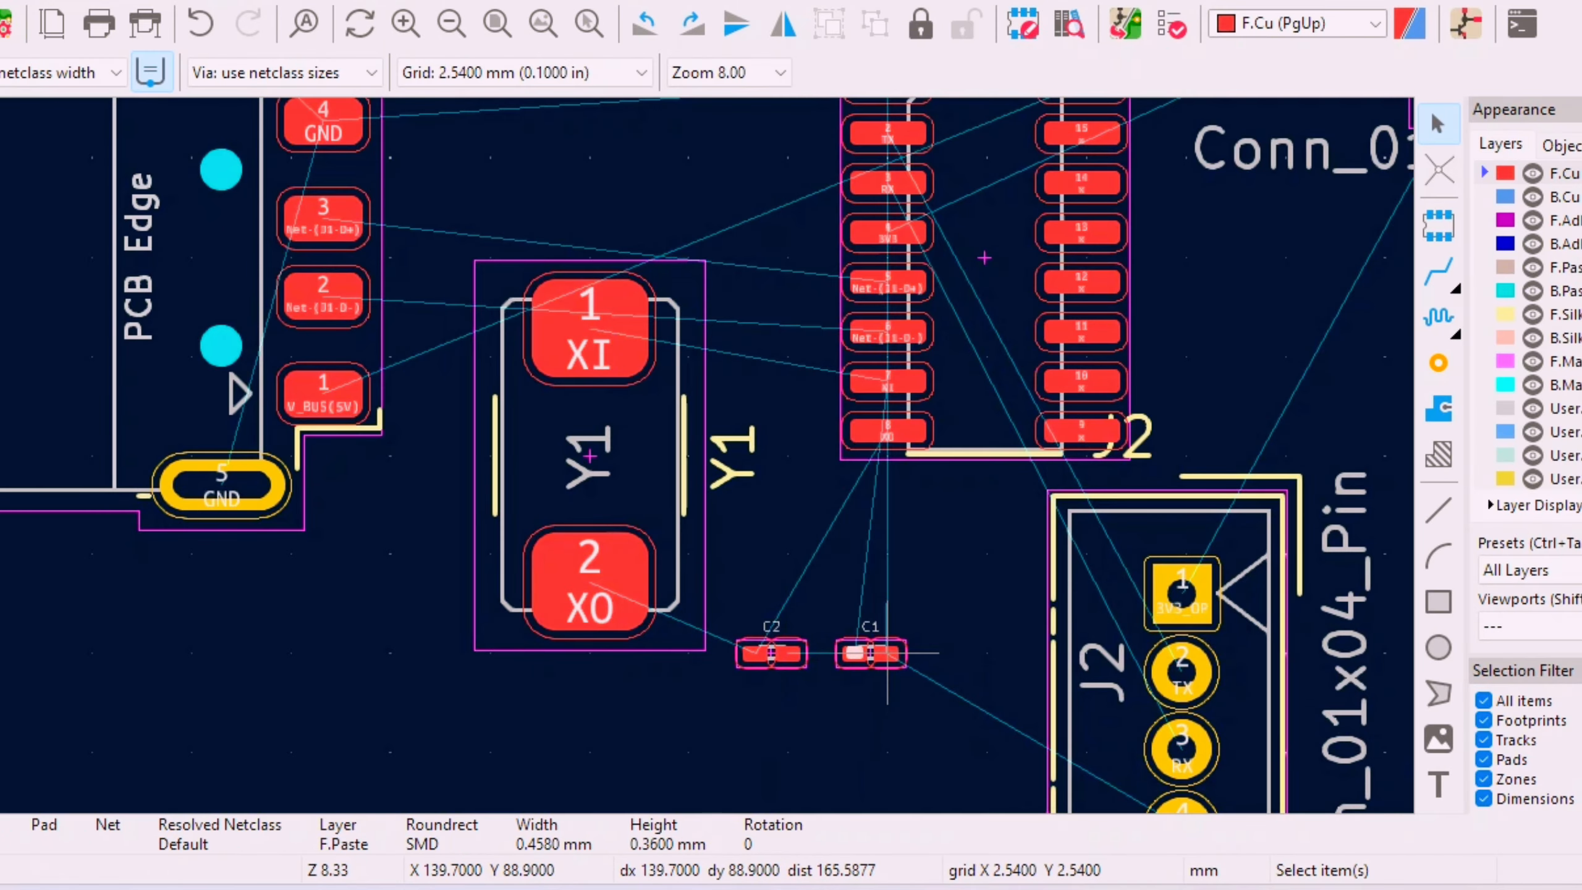
# - Move capacitor C1 from beside C2 to the free area above crystal Y1's XI pad
pyautogui.moveTo(887, 654); pyautogui.dragTo(590, 256)
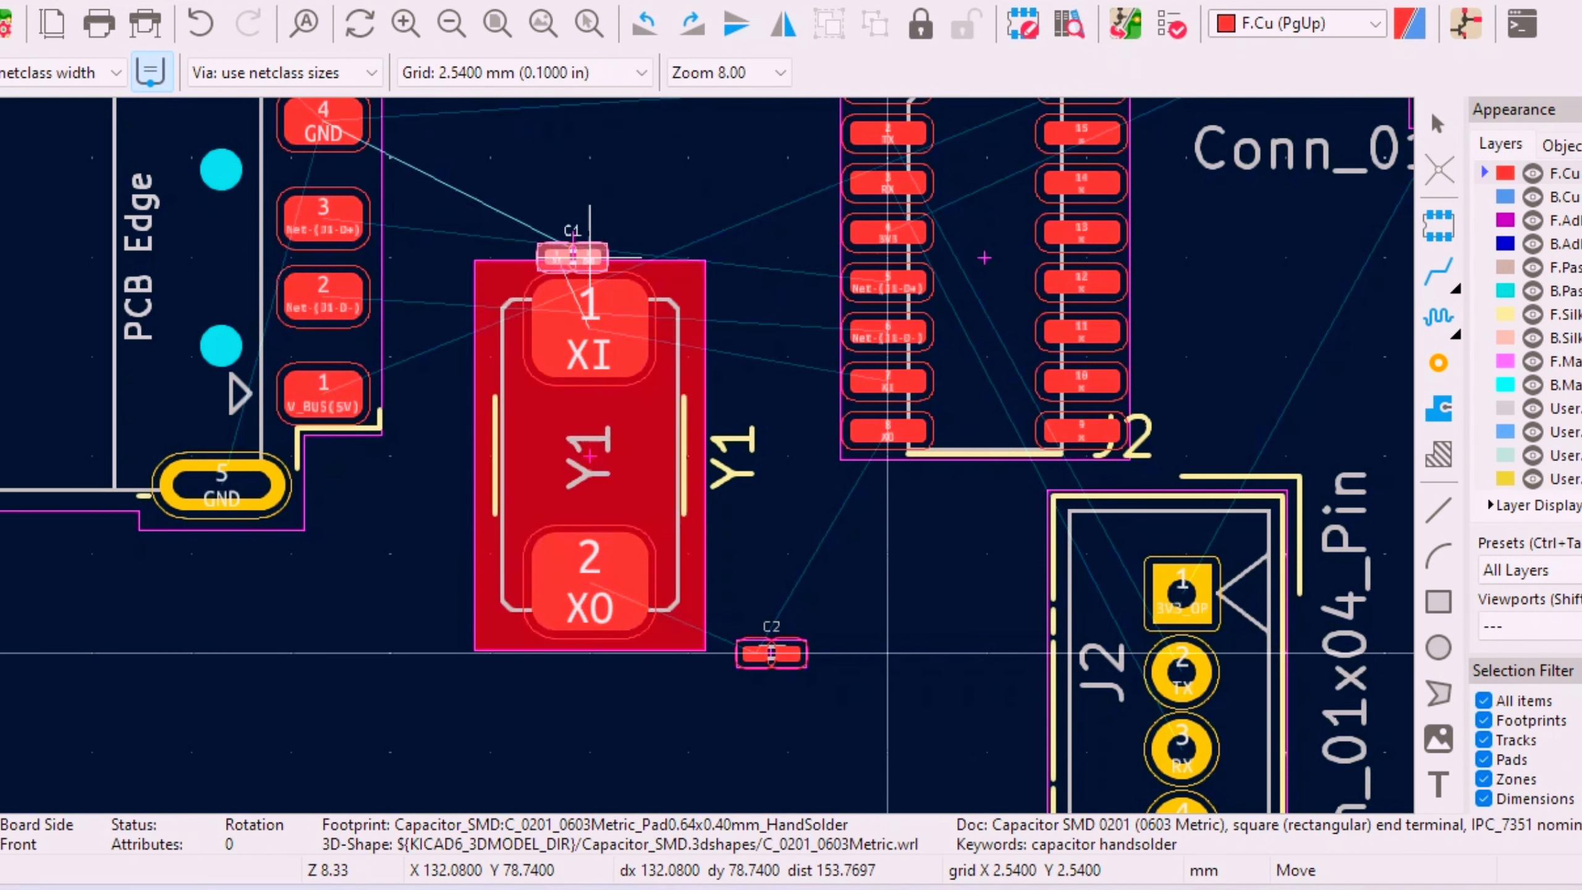
pyautogui.click(590, 158)
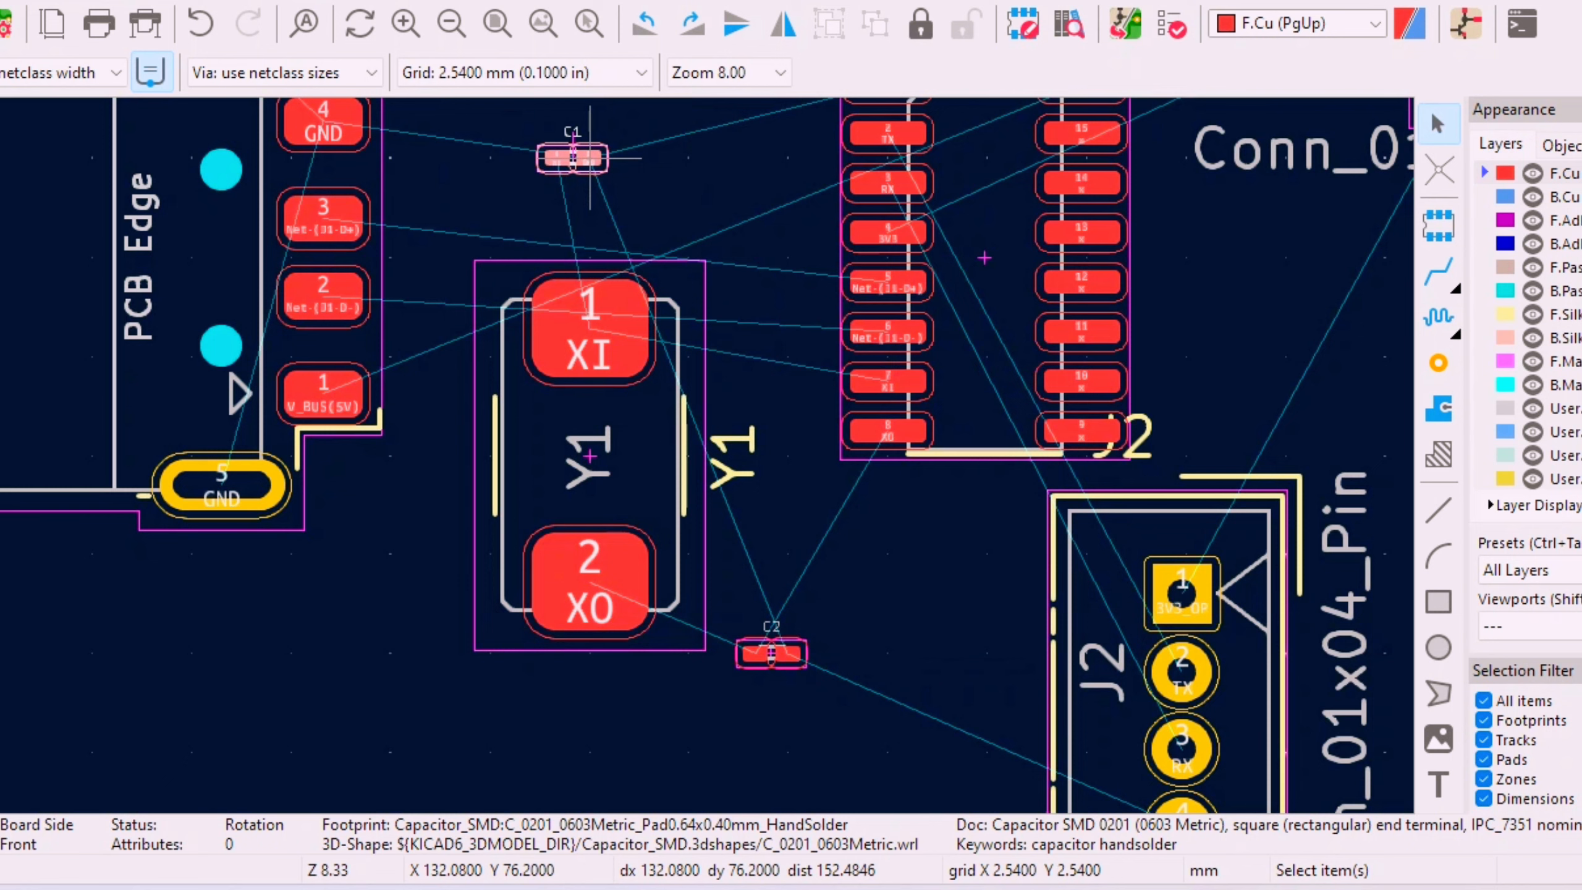
pyautogui.moveTo(590, 158)
pyautogui.mouseDown()
pyautogui.moveTo(589, 255)
pyautogui.moveTo(590, 157)
pyautogui.mouseUp()
# - Set the grid to 0.0100 mm and shift capacitor C1 closer to crystal Y1, just above its XI pad
pyautogui.scroll(4, 590, 157)
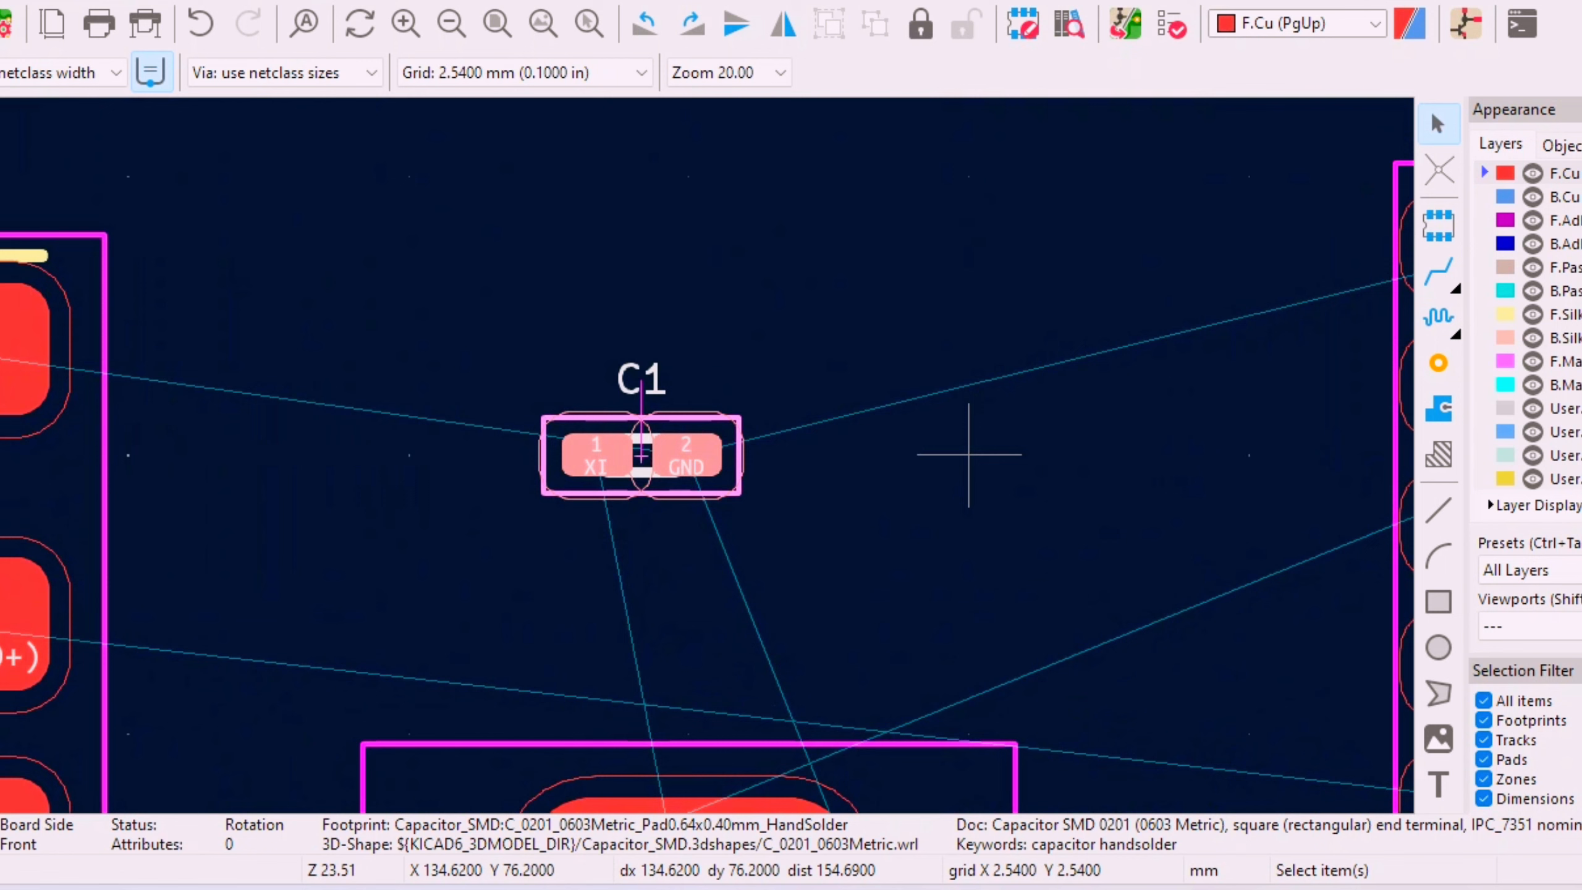
pyautogui.moveTo(968, 454); pyautogui.dragTo(1249, 464)
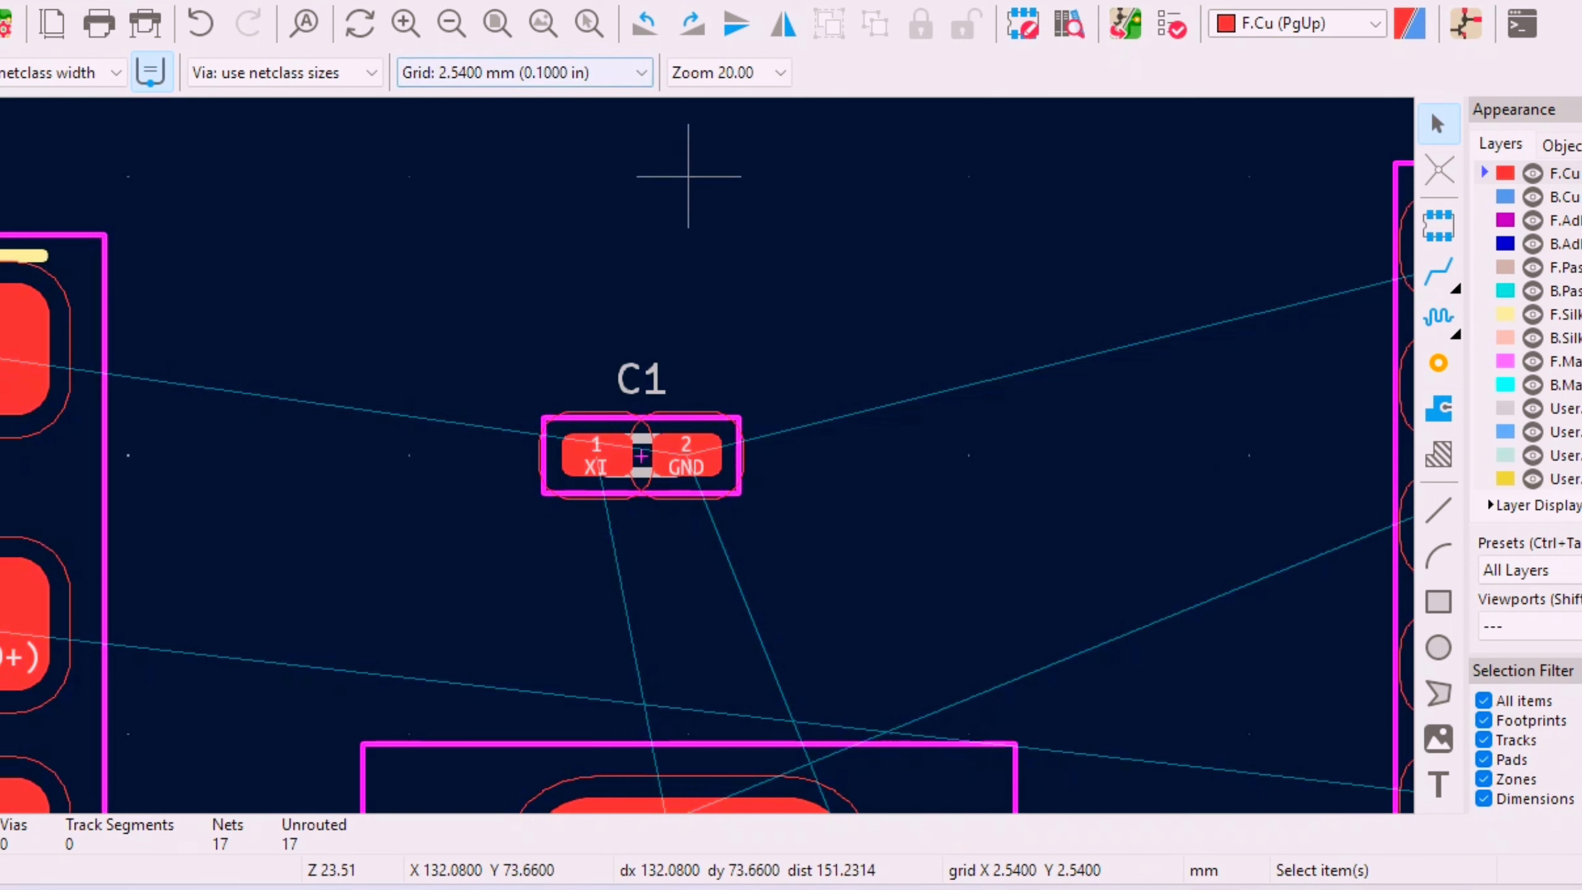
pyautogui.click(523, 73)
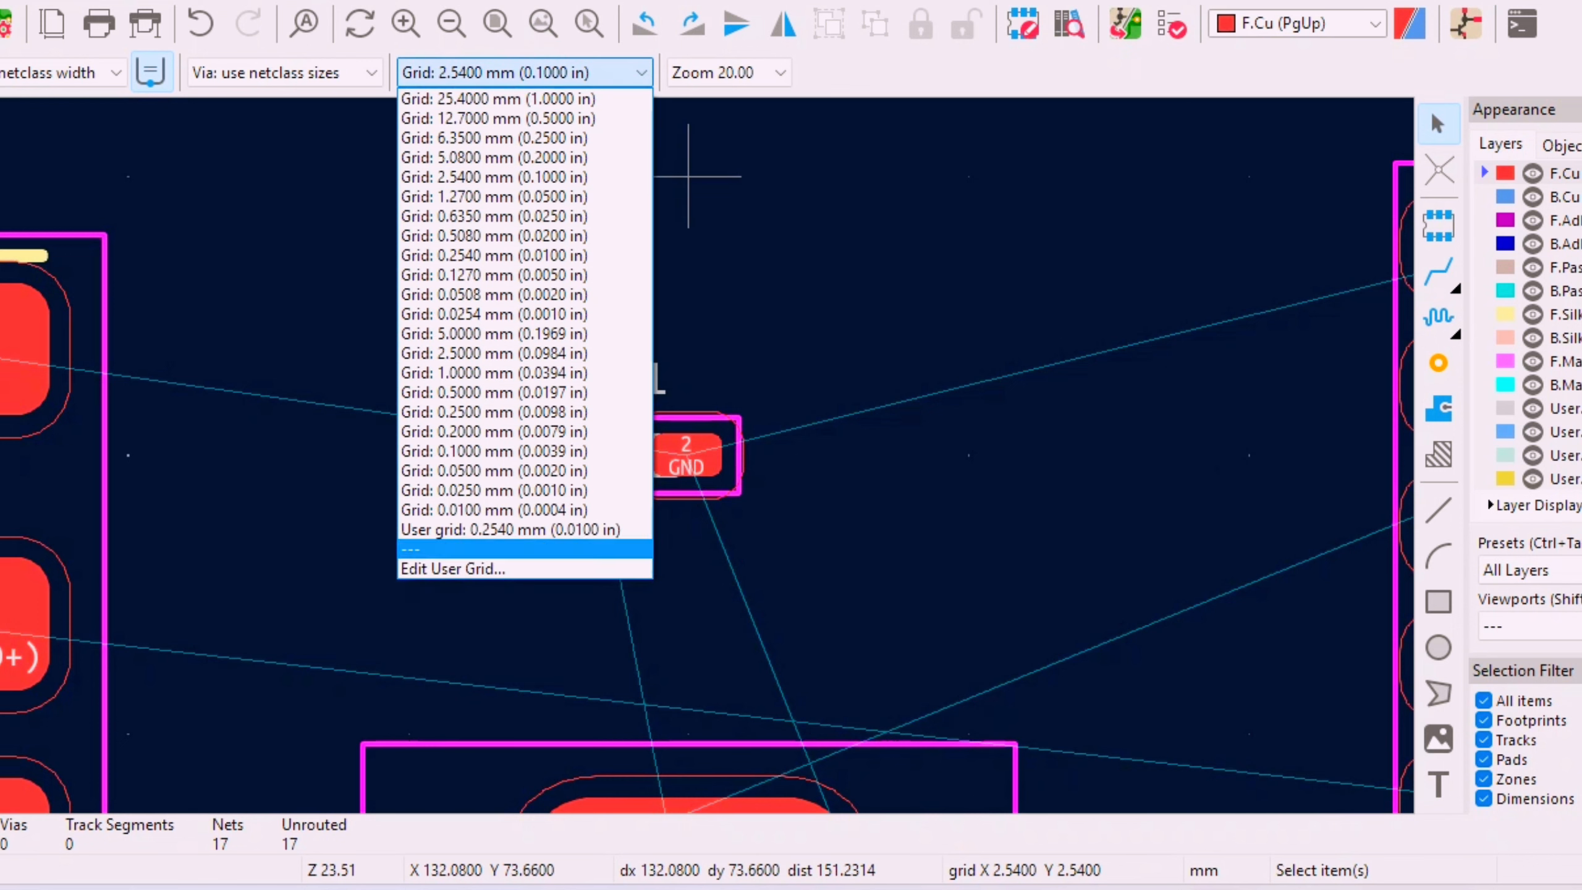
pyautogui.click(494, 510)
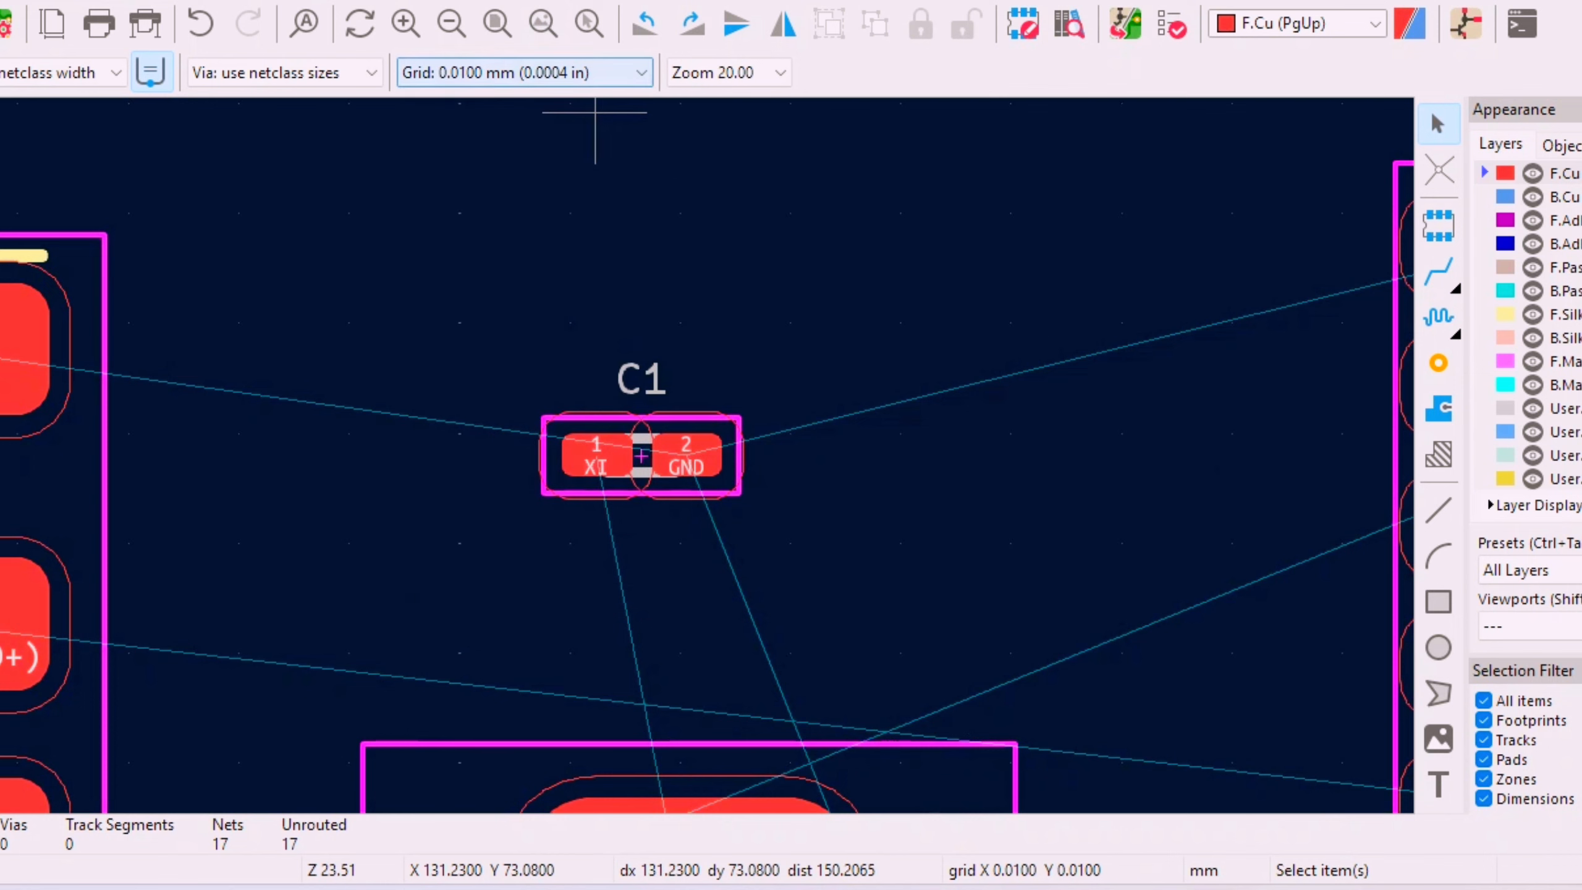
pyautogui.click(684, 491)
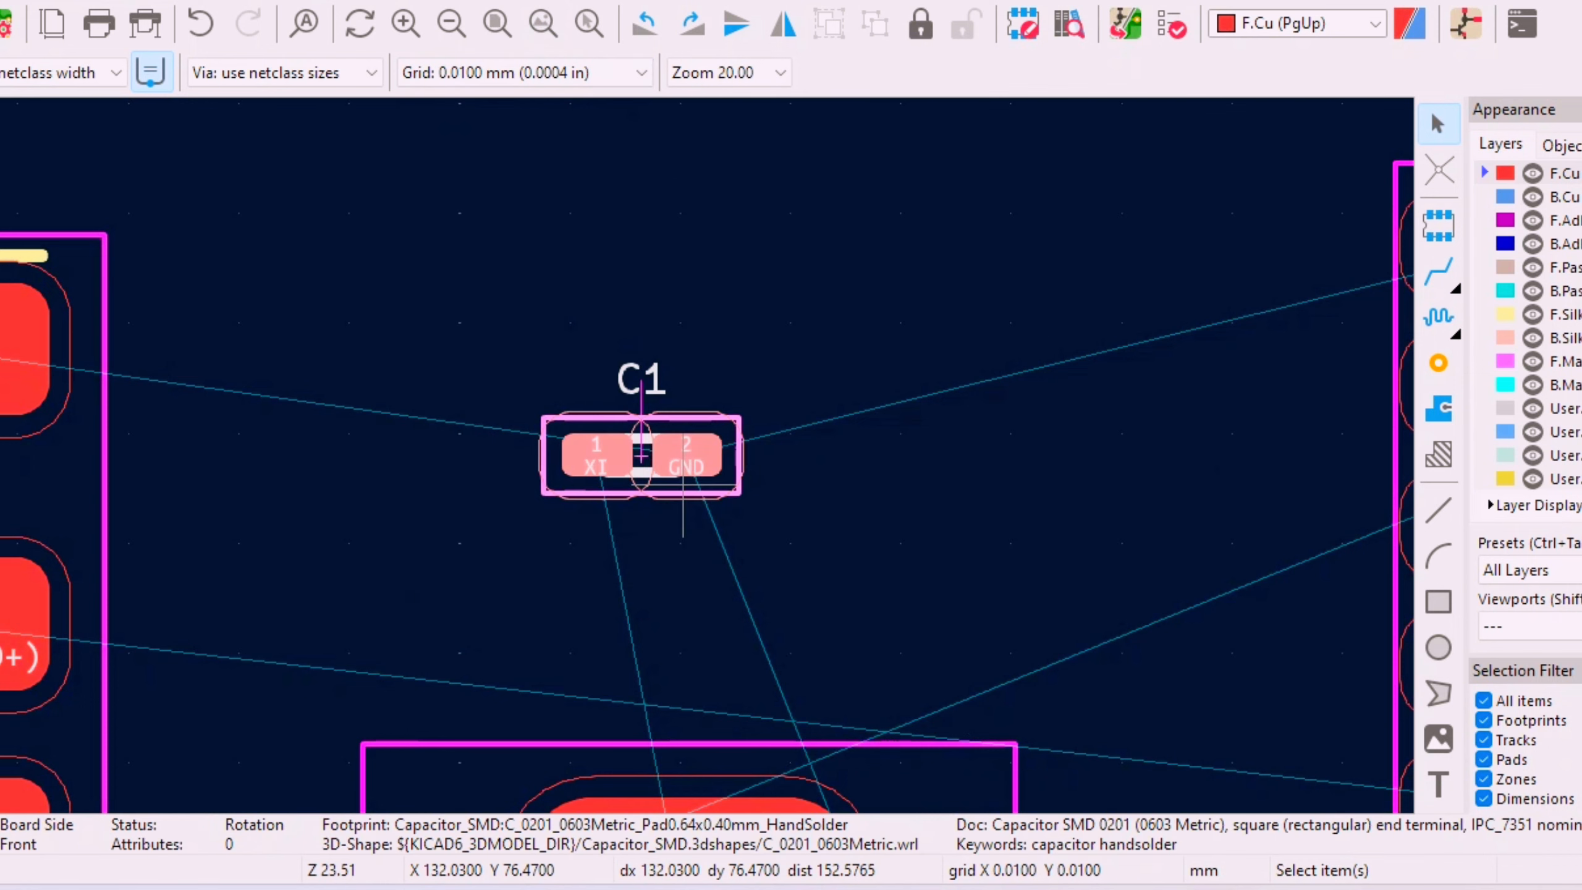
pyautogui.press('m')
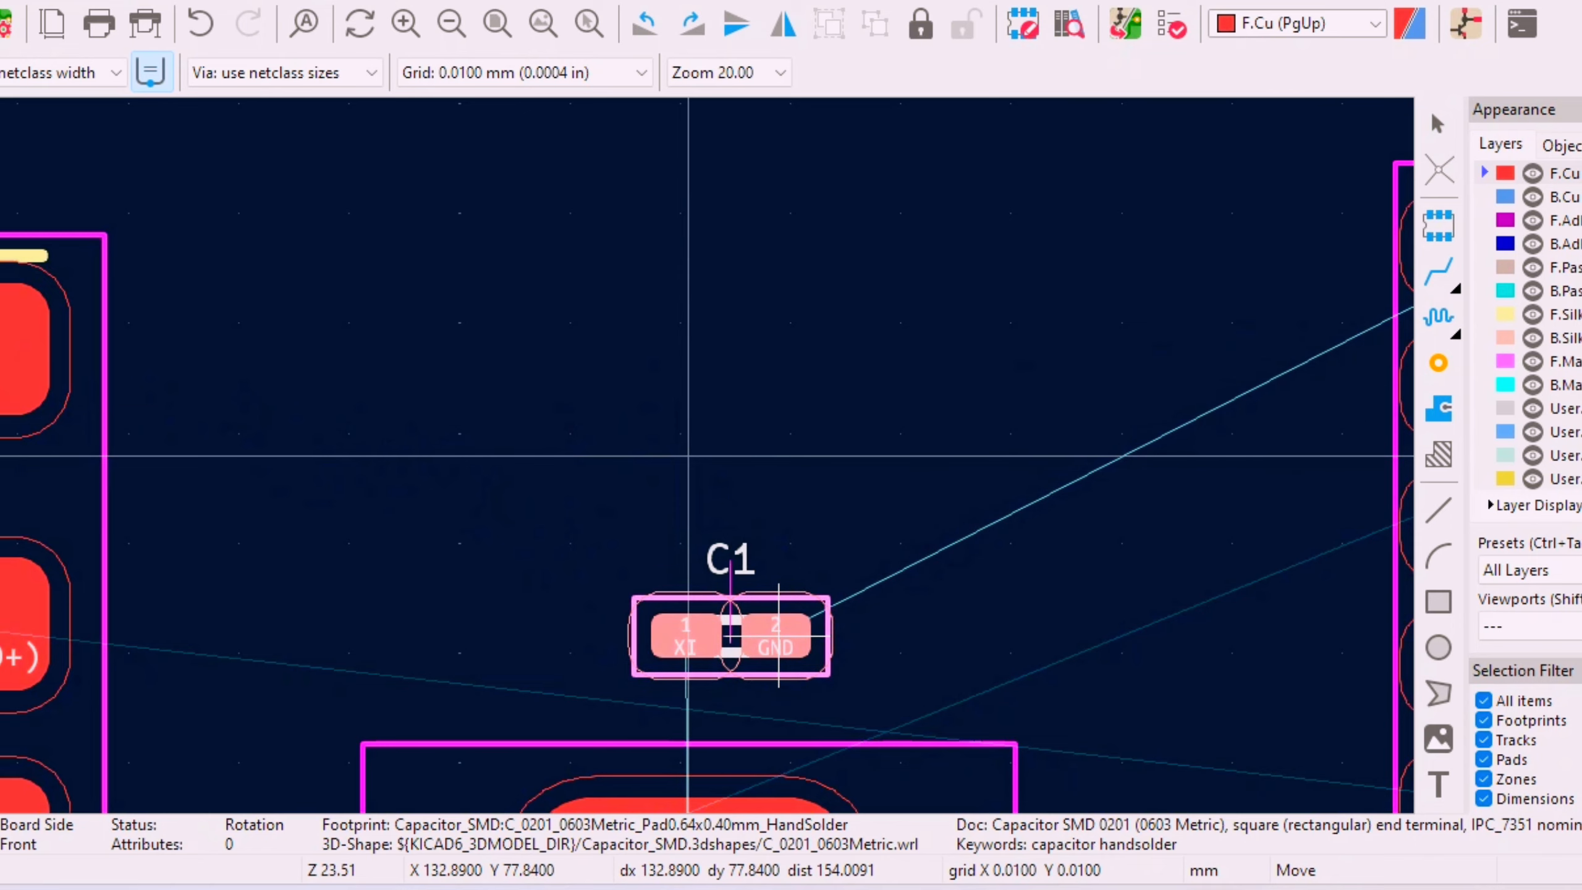
pyautogui.click(688, 456)
# - Try grid spacings of 0.1000, 2.5000, 0.2540 and 6.3500 mm on the board
pyautogui.scroll(-3, 649, 374)
pyautogui.scroll(-3, 649, 375)
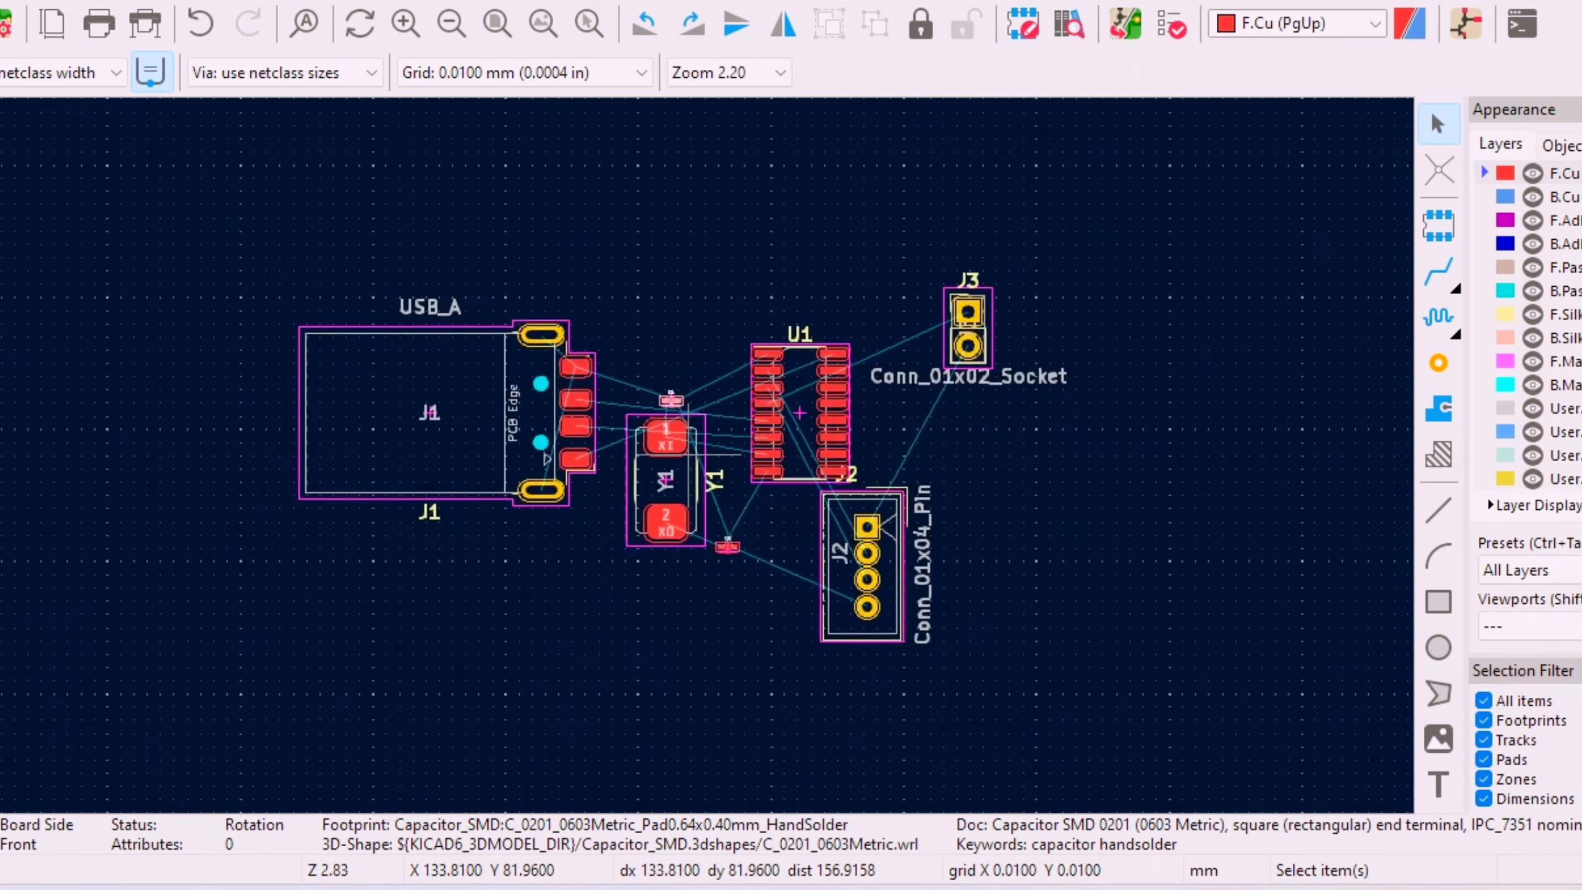
pyautogui.scroll(2, 641, 249)
pyautogui.scroll(-6, 698, 609)
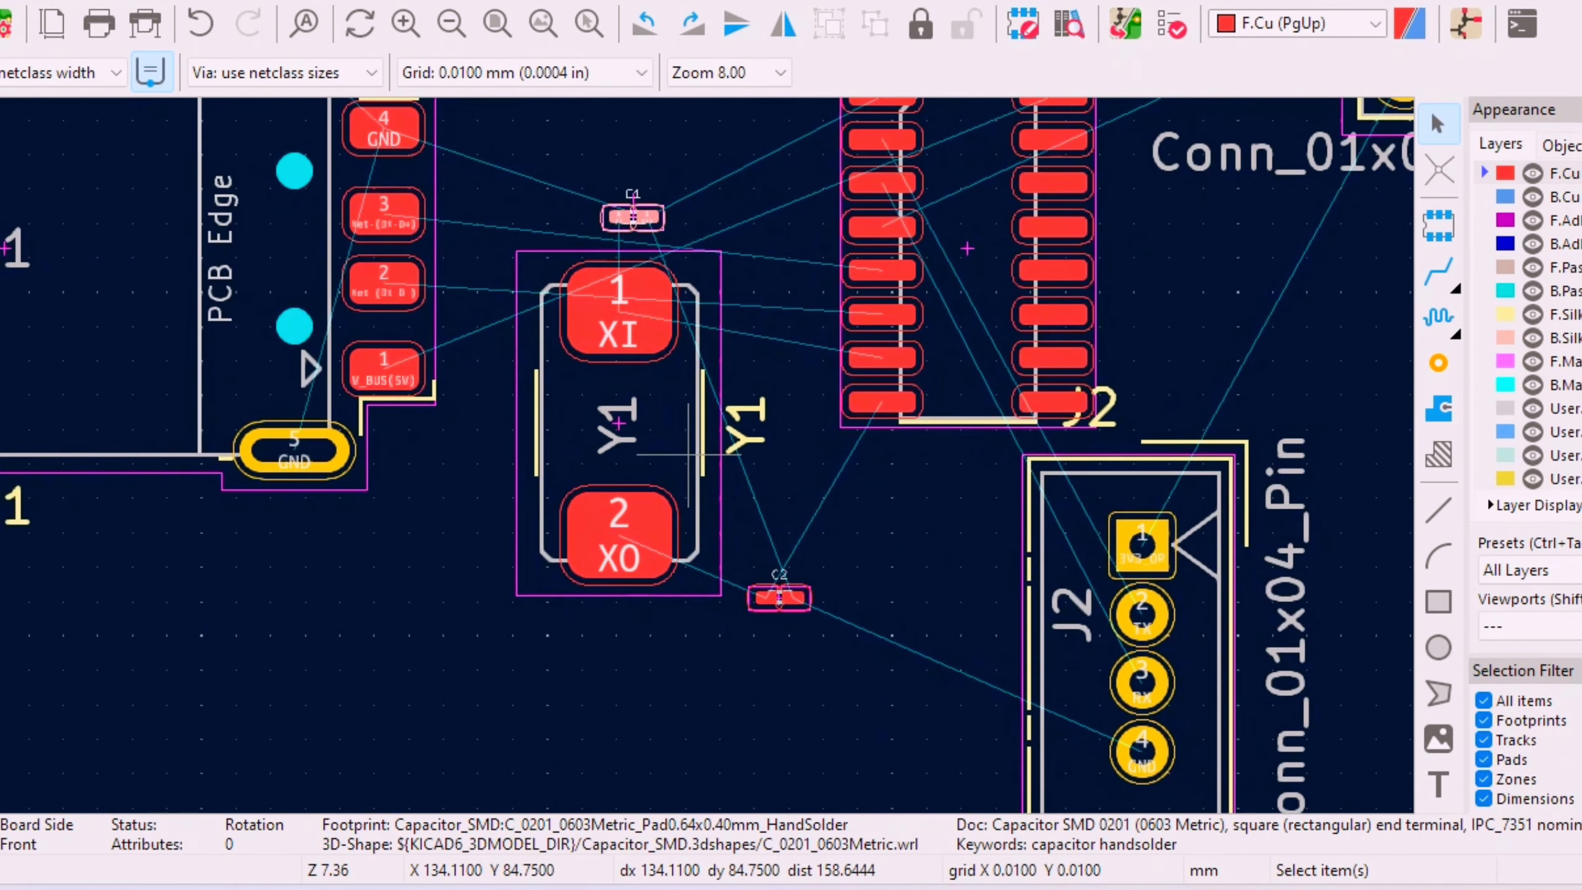
pyautogui.scroll(4, 698, 609)
pyautogui.scroll(-2, 689, 454)
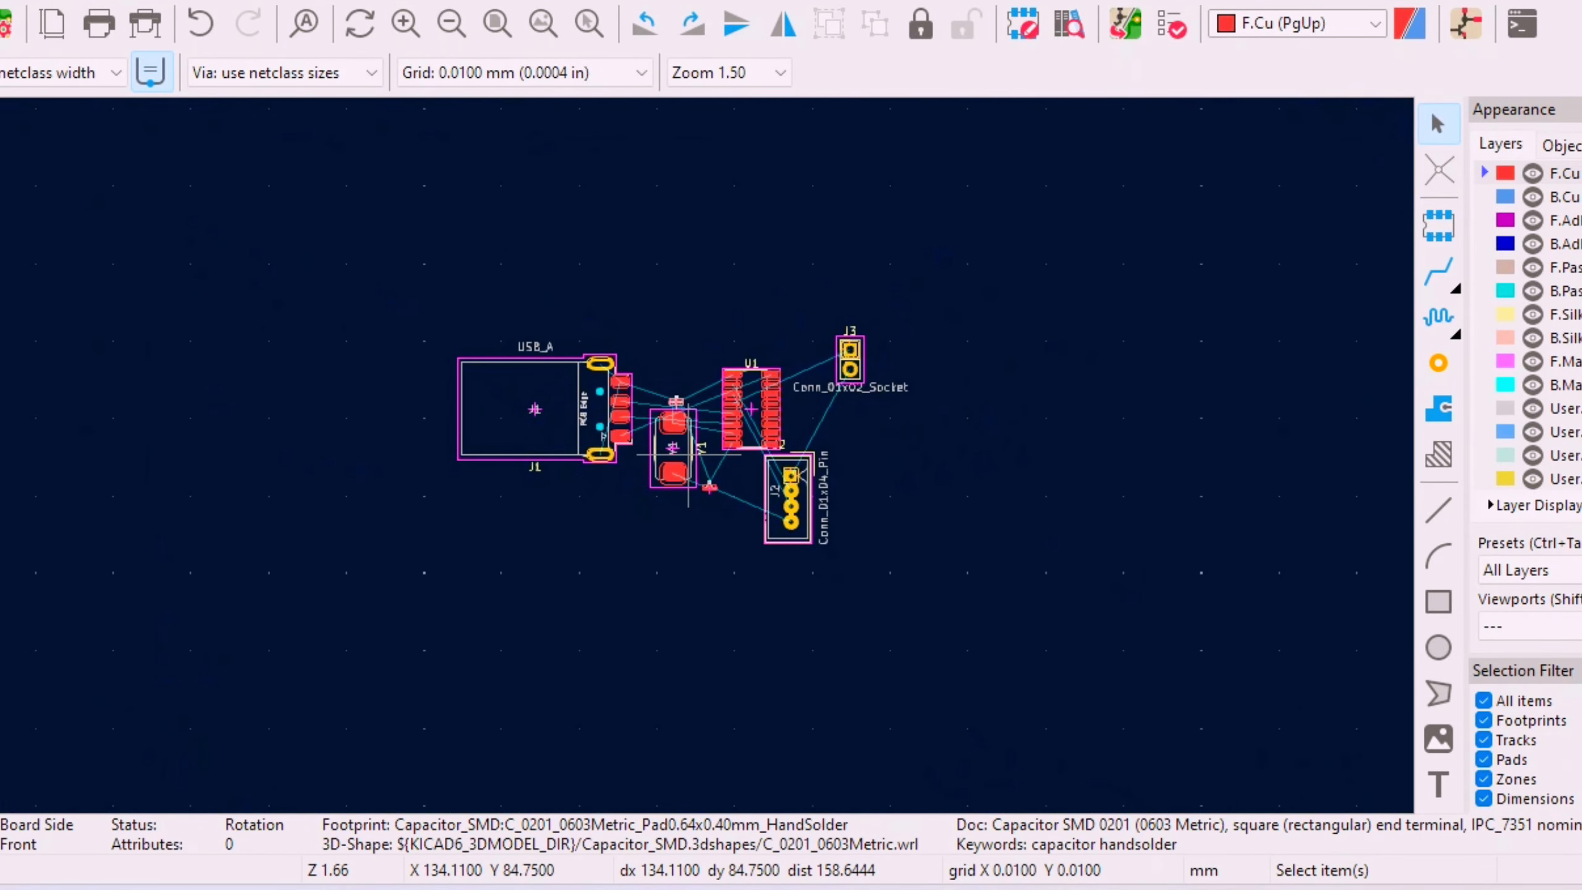
pyautogui.click(642, 73)
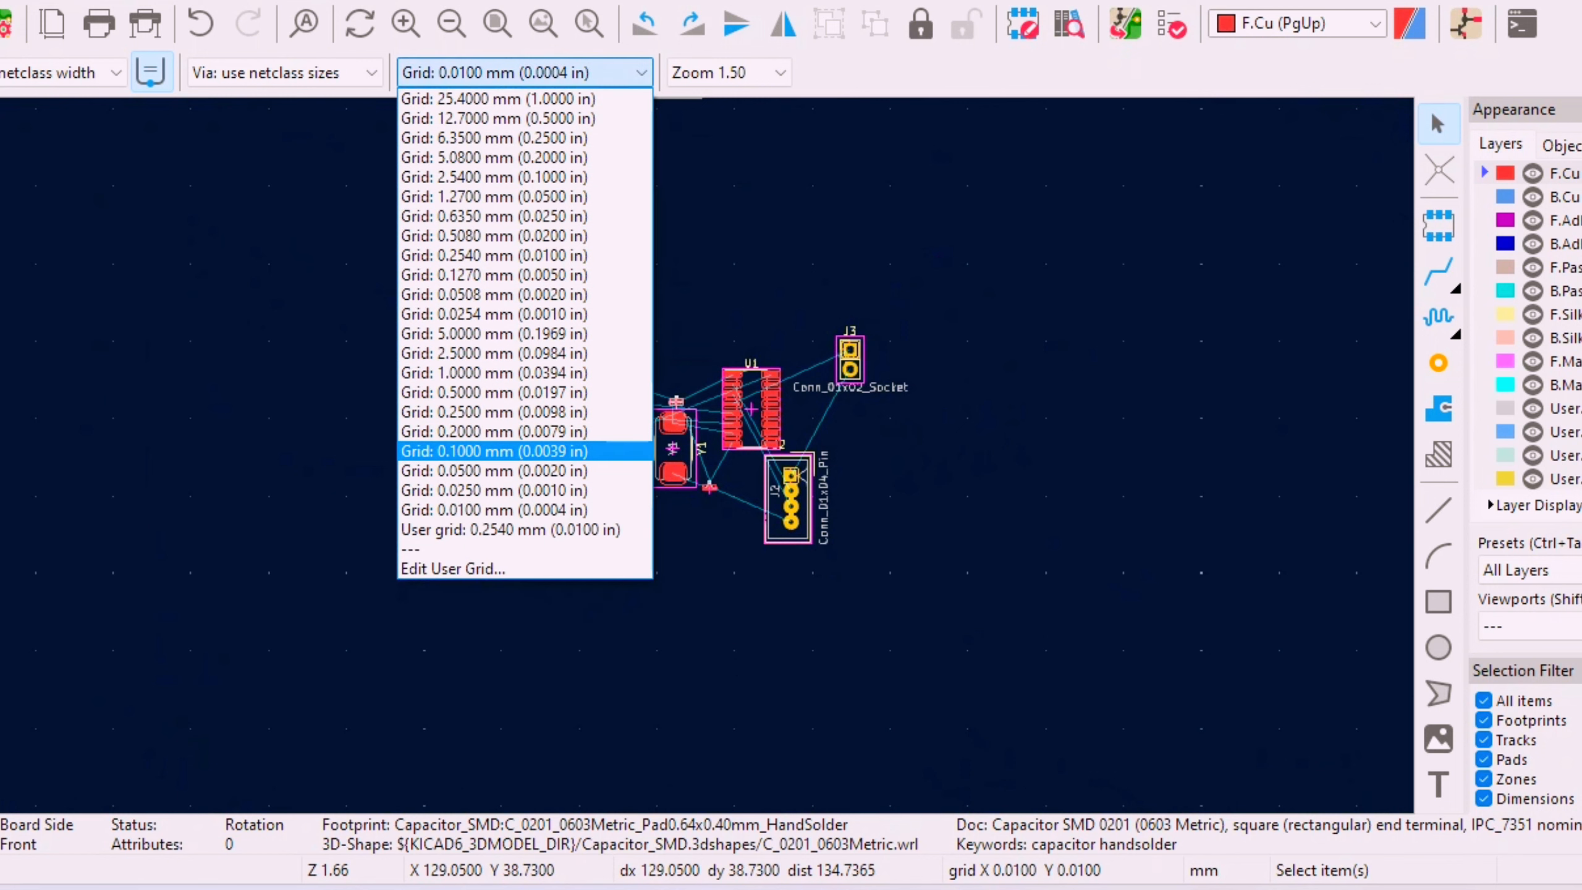
pyautogui.press('Return')
pyautogui.click(584, 186)
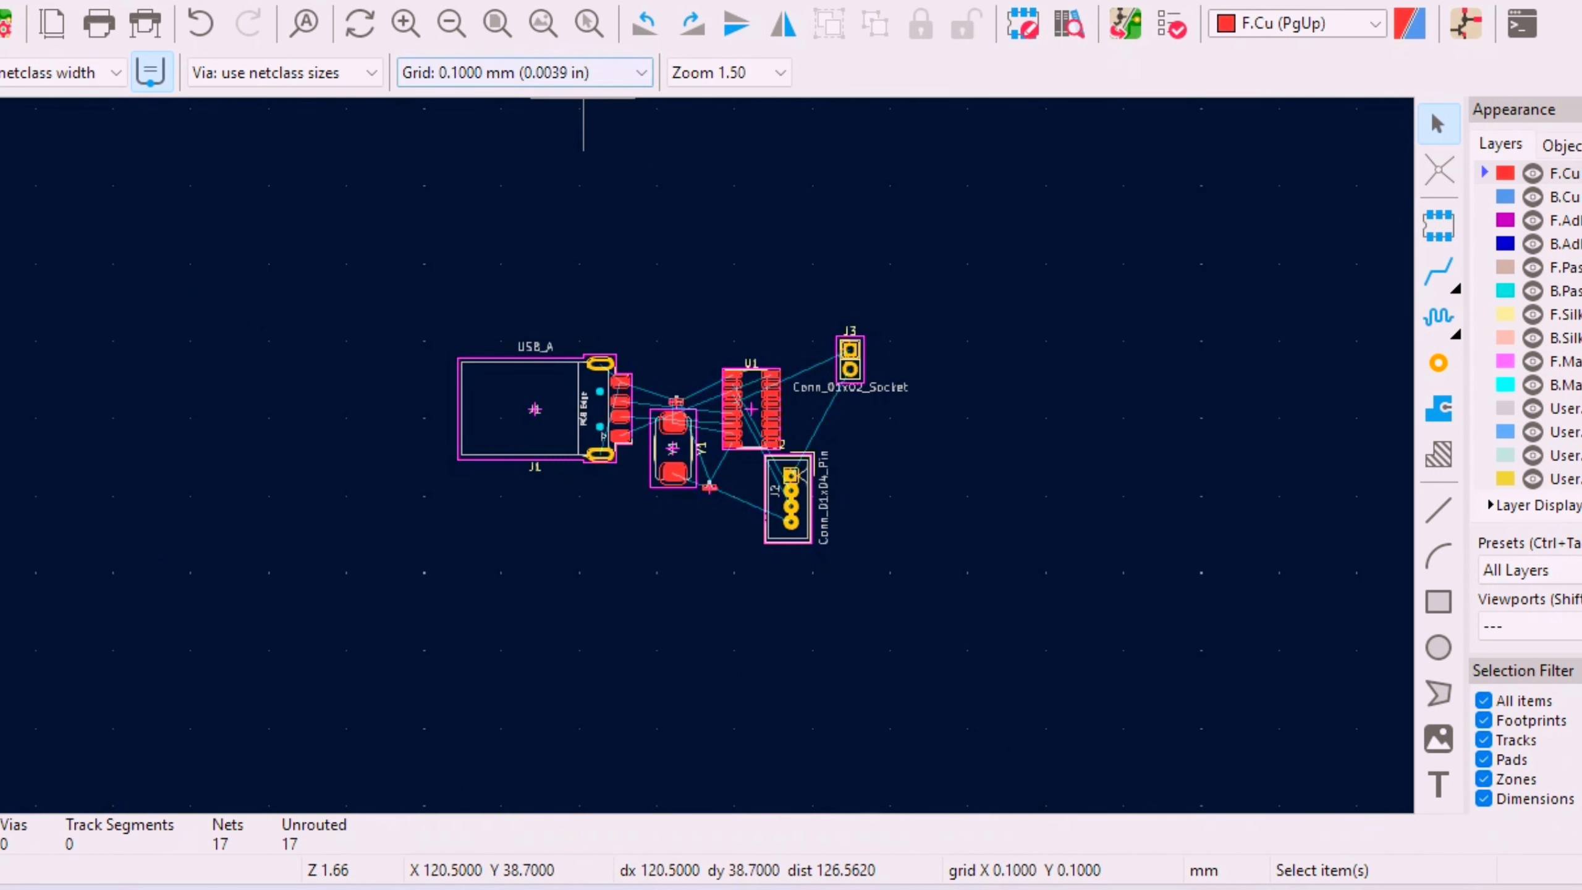
pyautogui.click(582, 73)
pyautogui.click(581, 353)
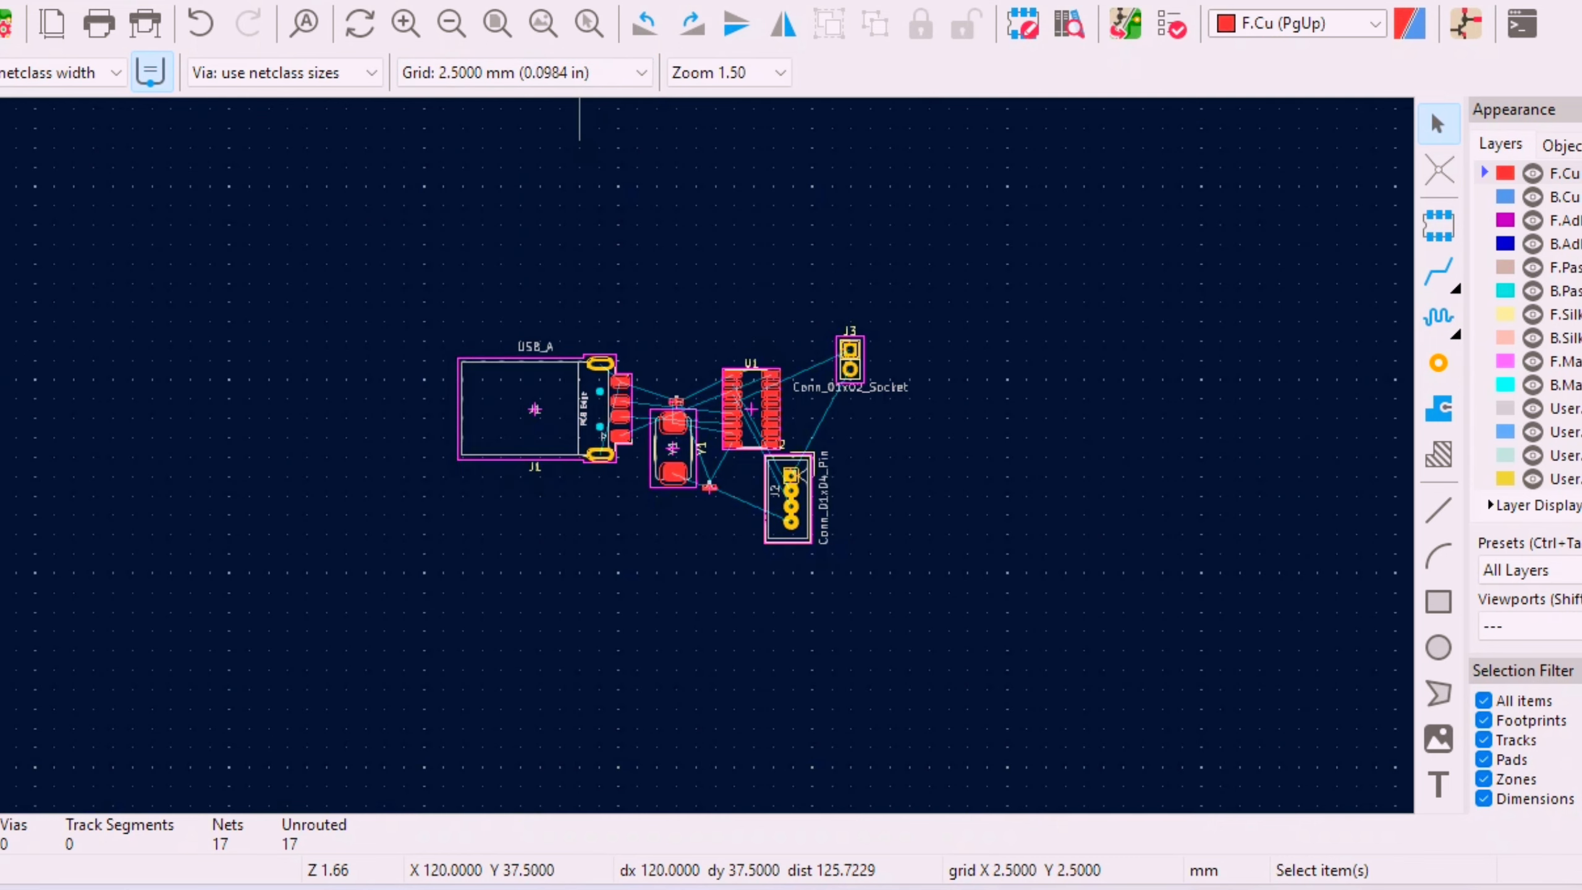
pyautogui.click(583, 73)
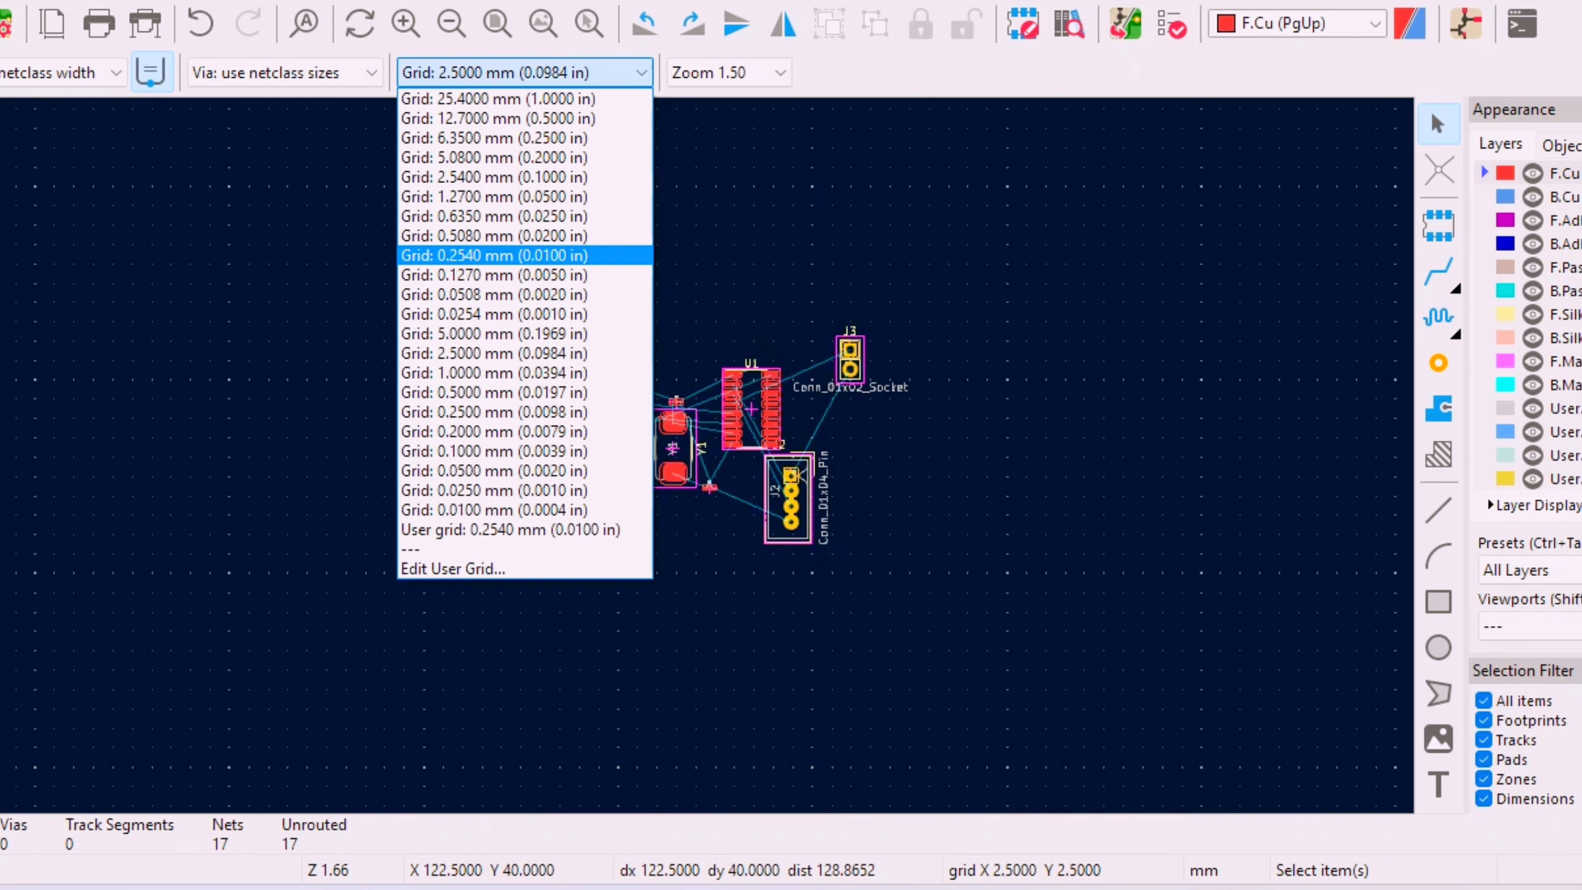
pyautogui.click(530, 254)
pyautogui.click(583, 73)
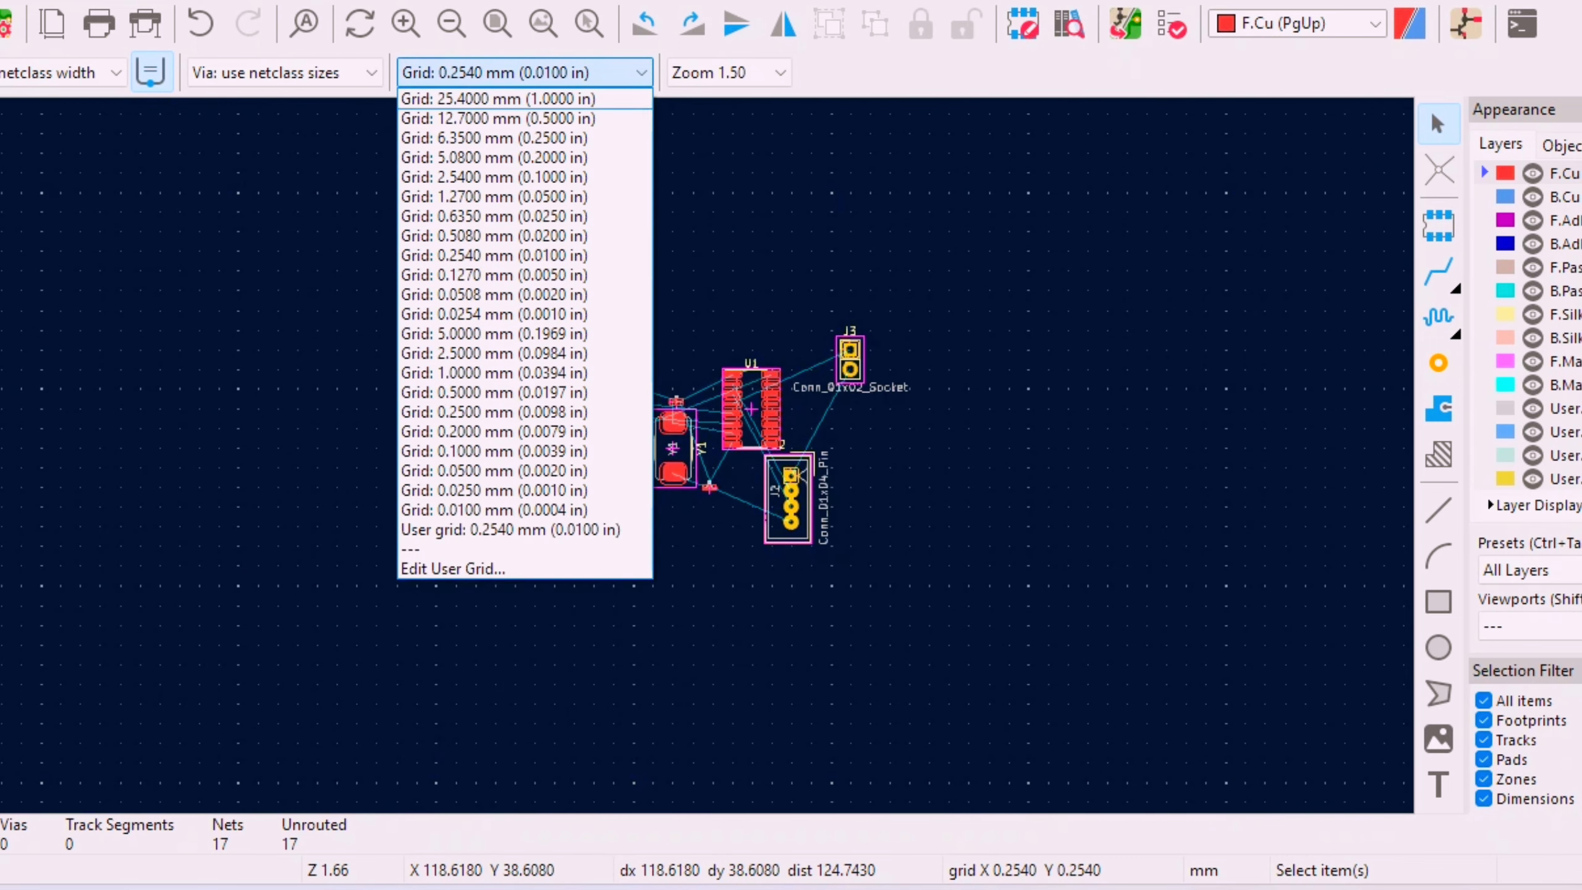
pyautogui.click(530, 137)
pyautogui.scroll(8, 740, 437)
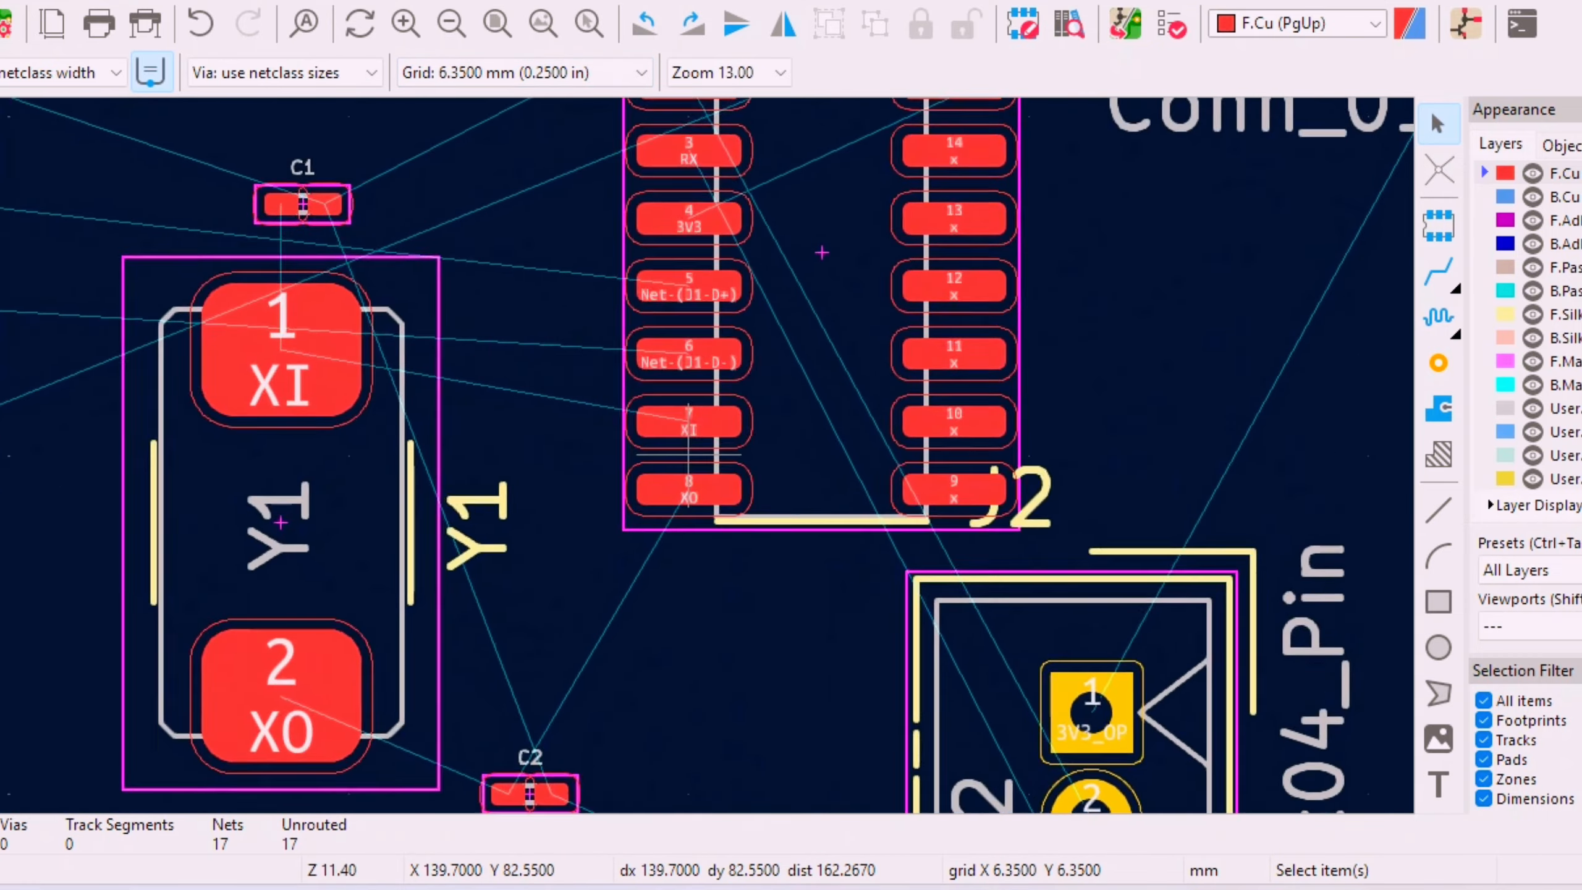
pyautogui.scroll(-4, 691, 456)
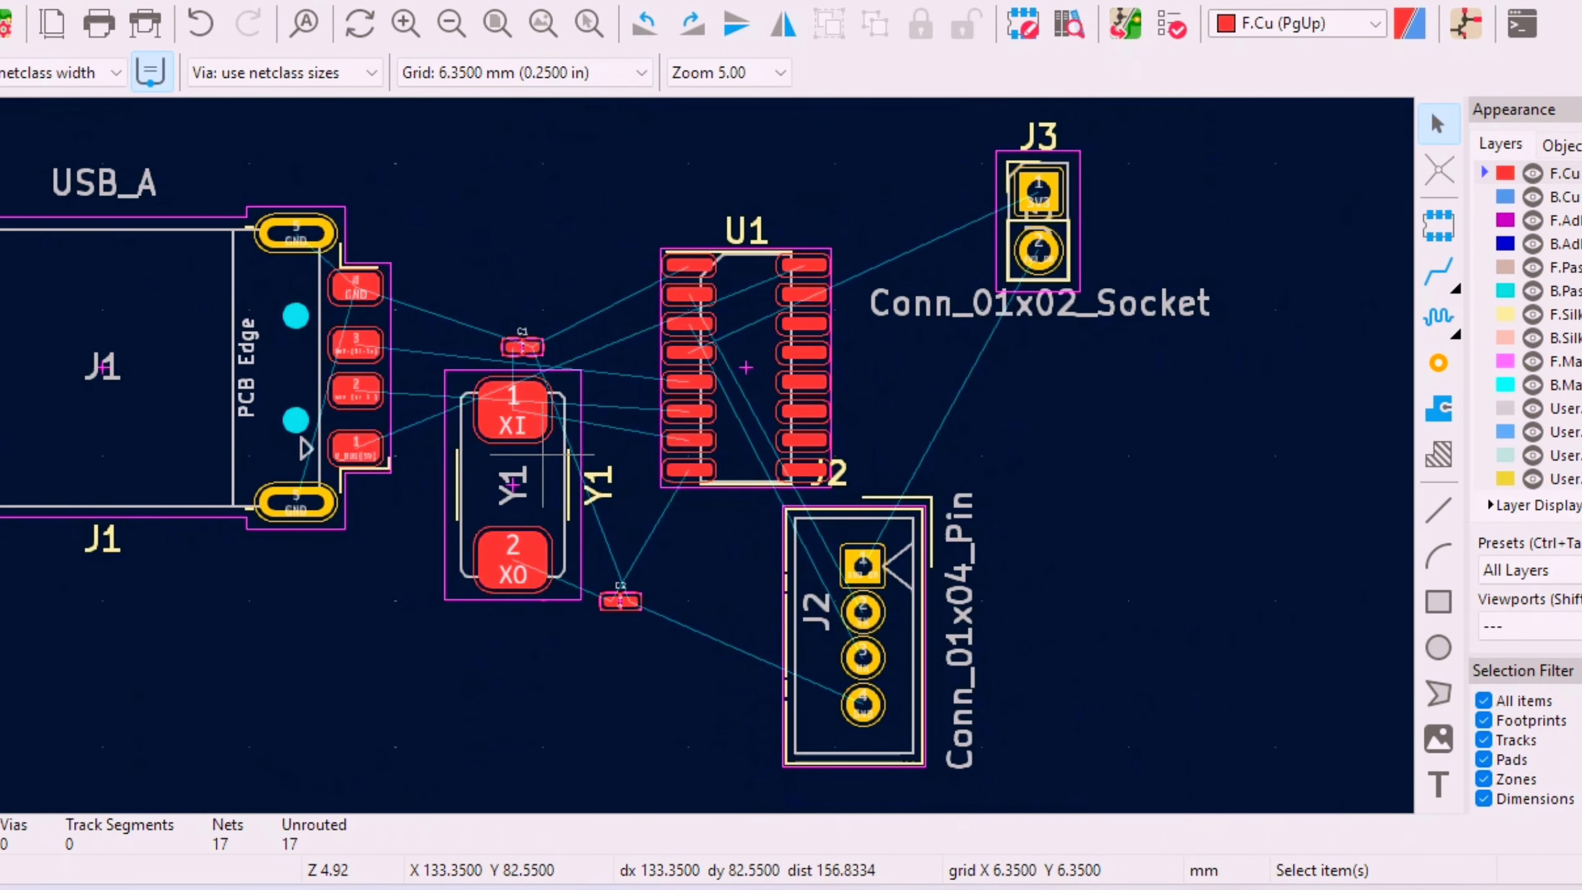
# - Set the grid to 0.0250 mm and move capacitor C2 directly below crystal Y1's XO pad
pyautogui.click(582, 73)
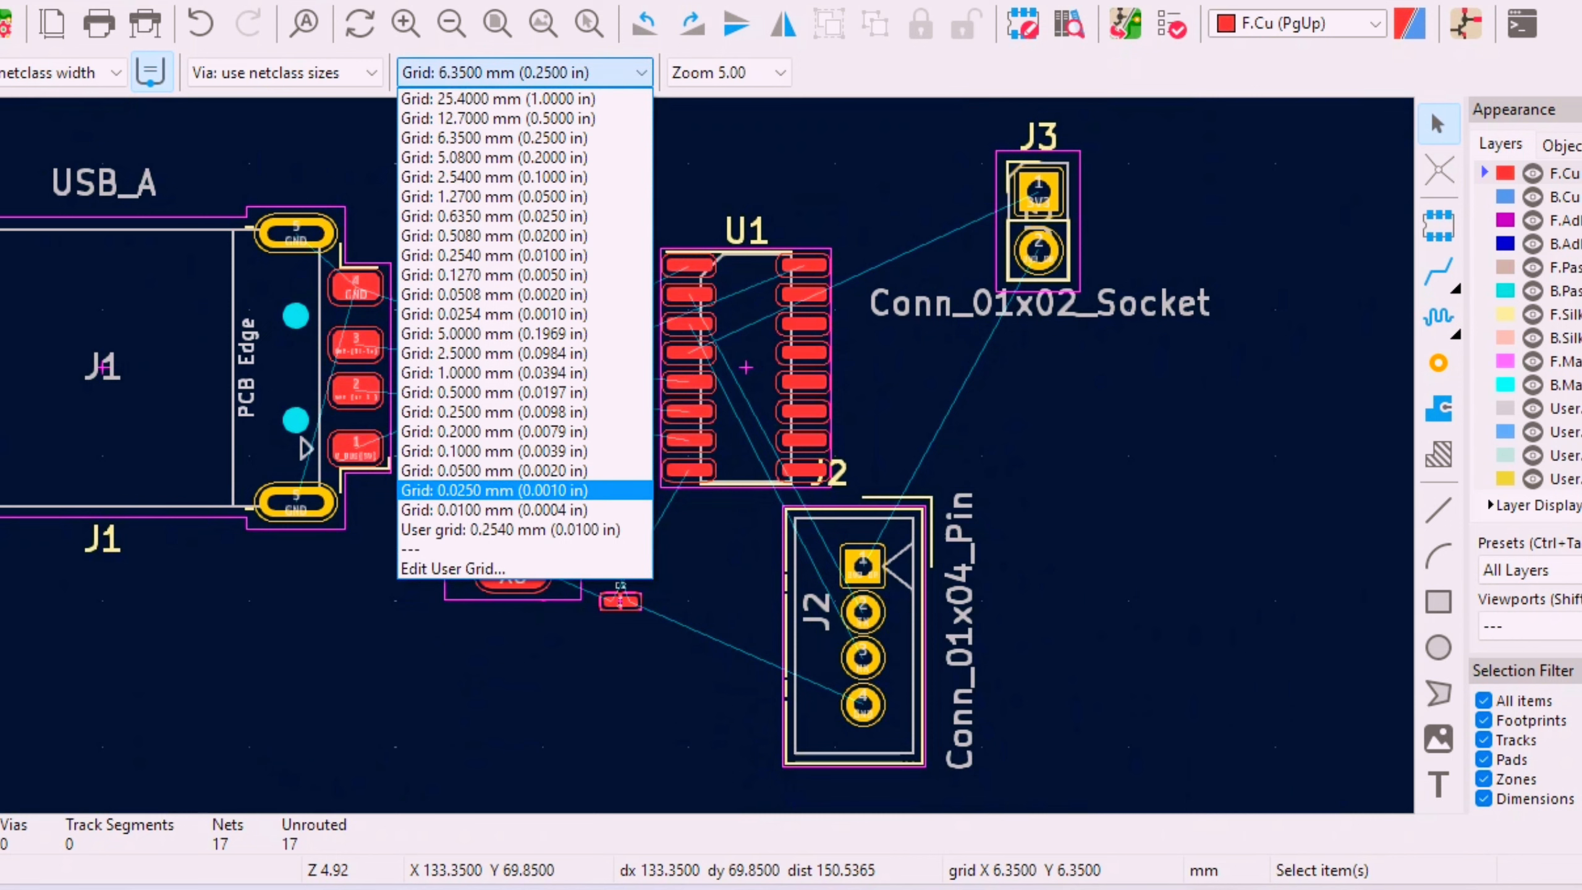
pyautogui.click(494, 490)
pyautogui.scroll(2, 552, 450)
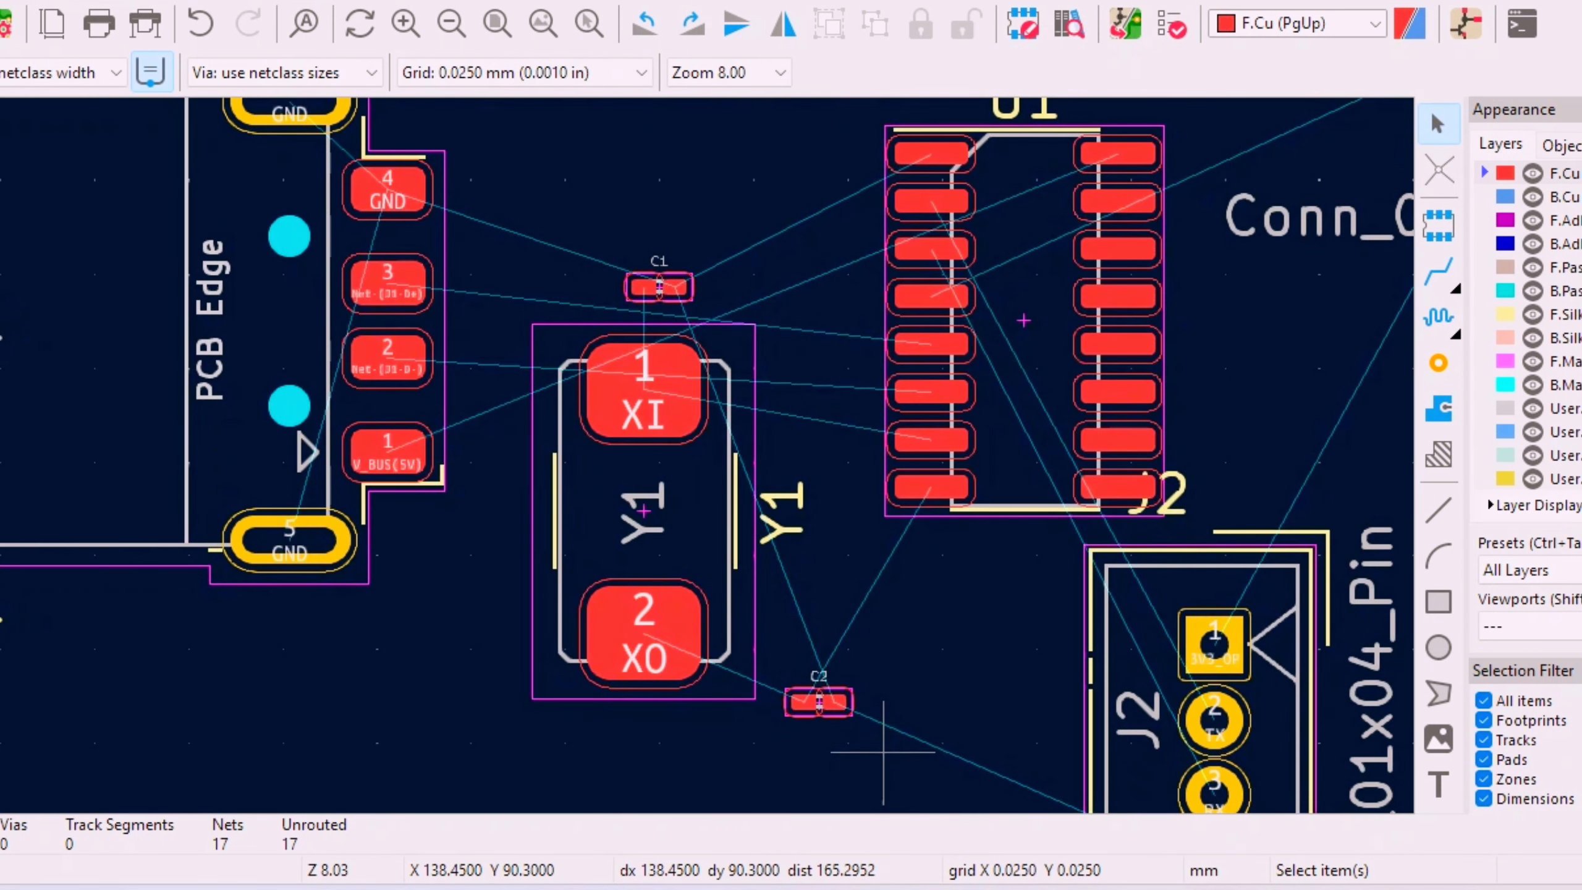
pyautogui.click(829, 713)
pyautogui.press('m')
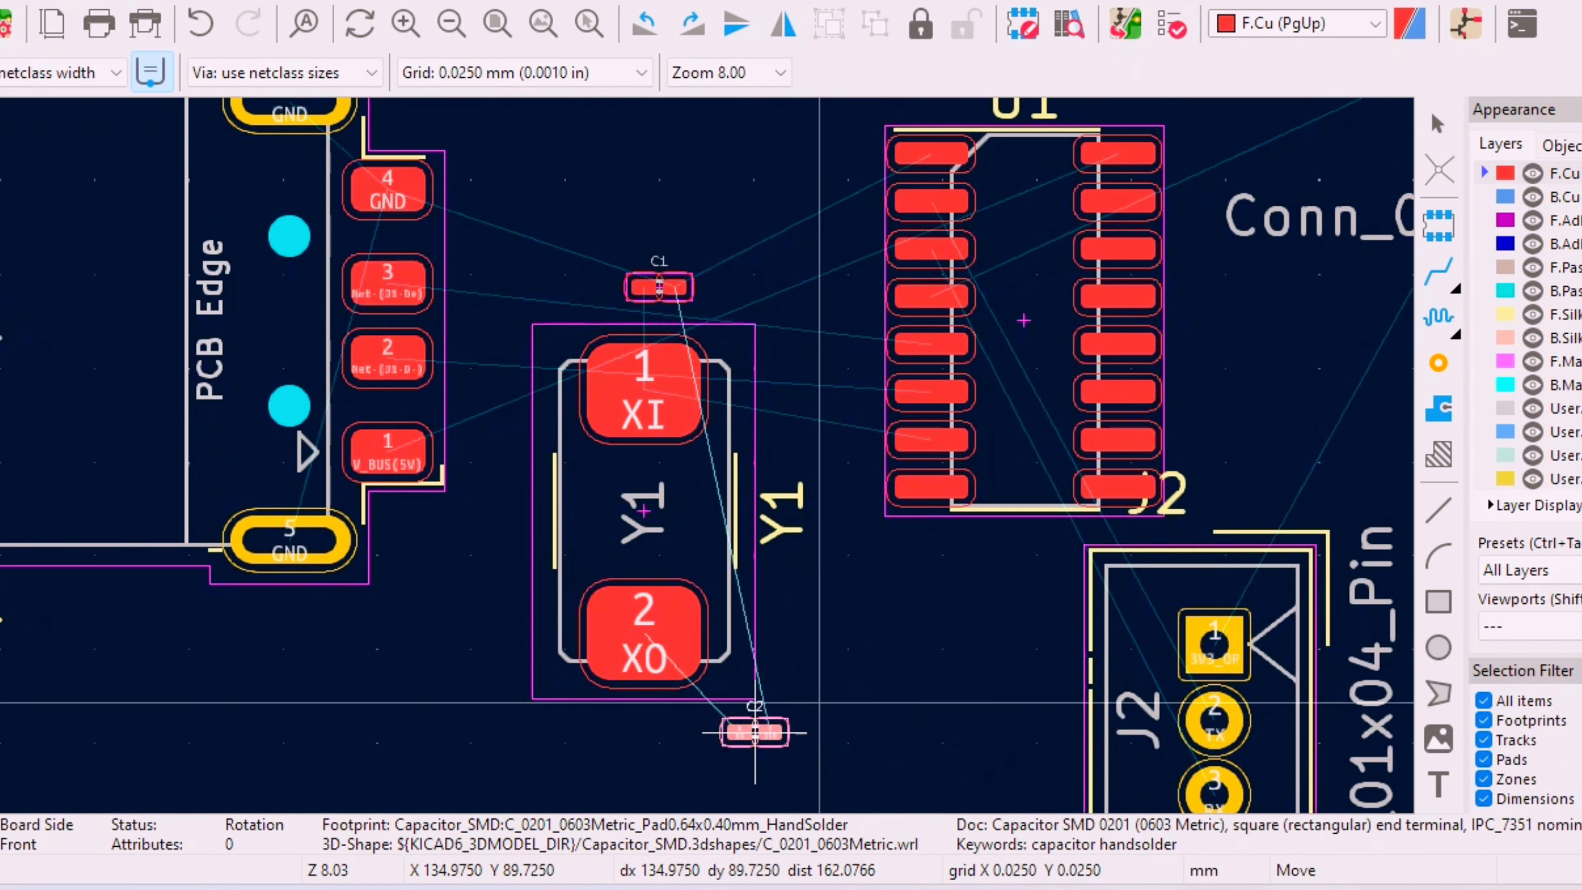
pyautogui.click(683, 731)
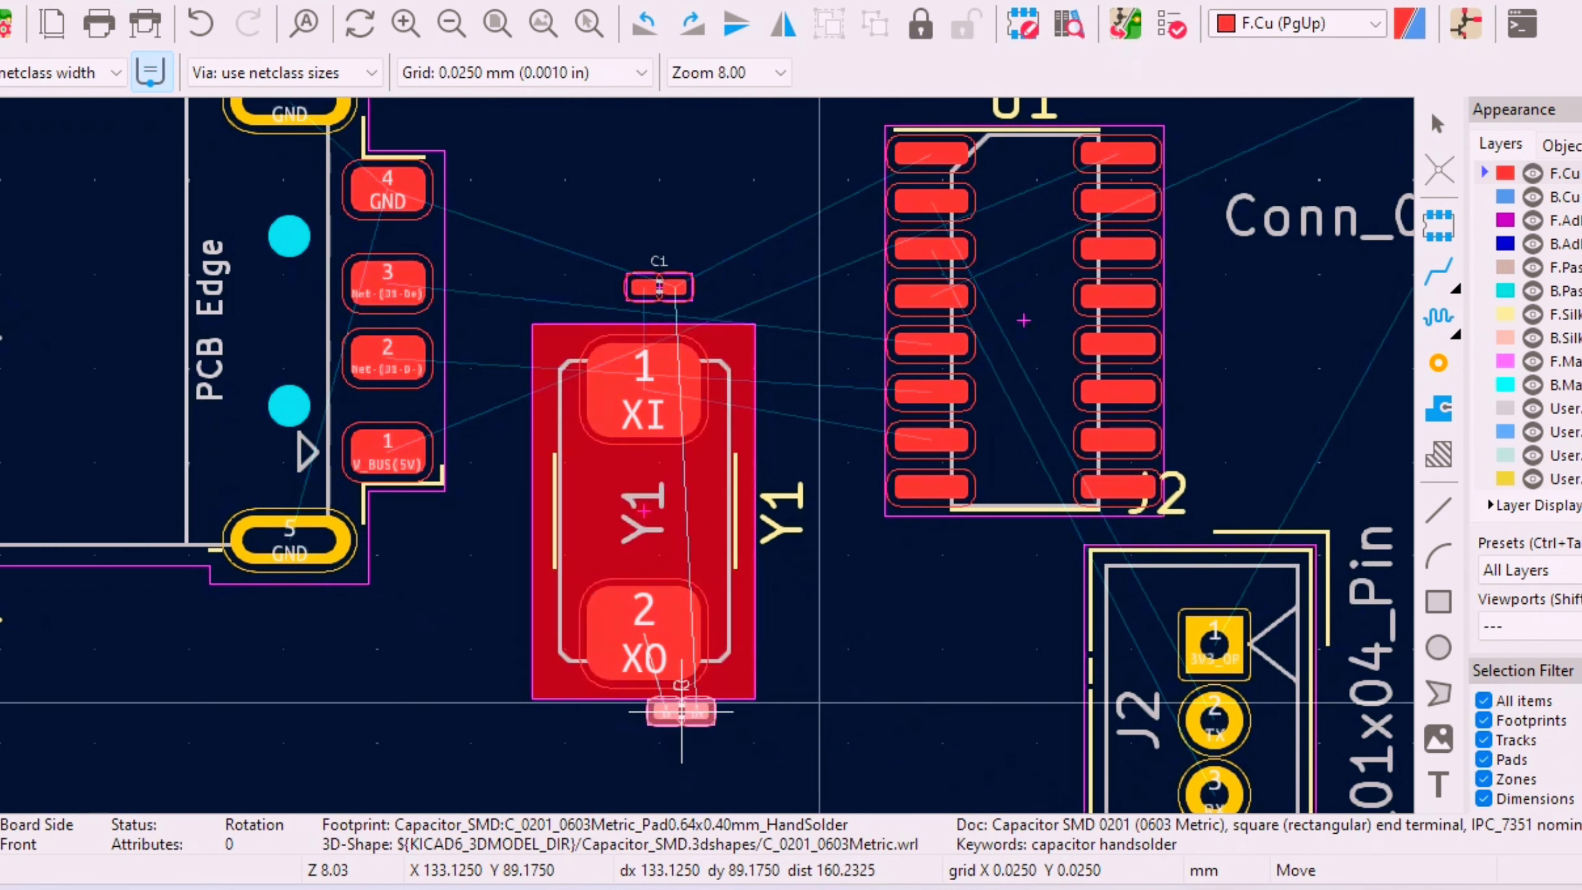
pyautogui.scroll(-2, 649, 393)
pyautogui.click(650, 399)
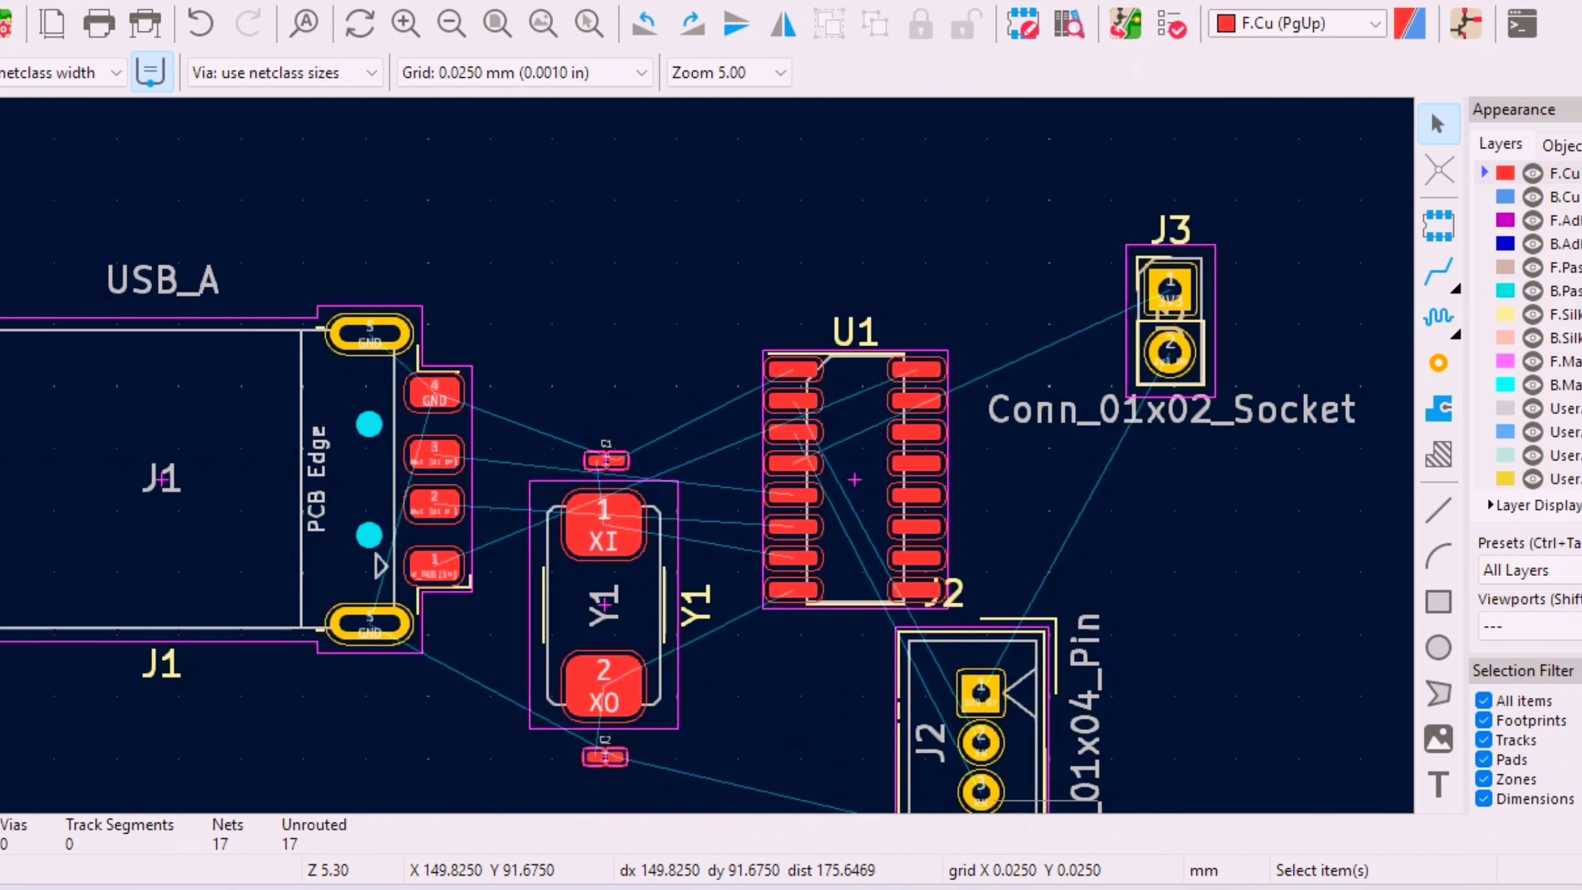
# - Review the full schematic with connectors J1, J2 and J3 around chip U1, and return to the PCB layout
pyautogui.moveTo(1218, 888)
pyautogui.click(1215, 786)
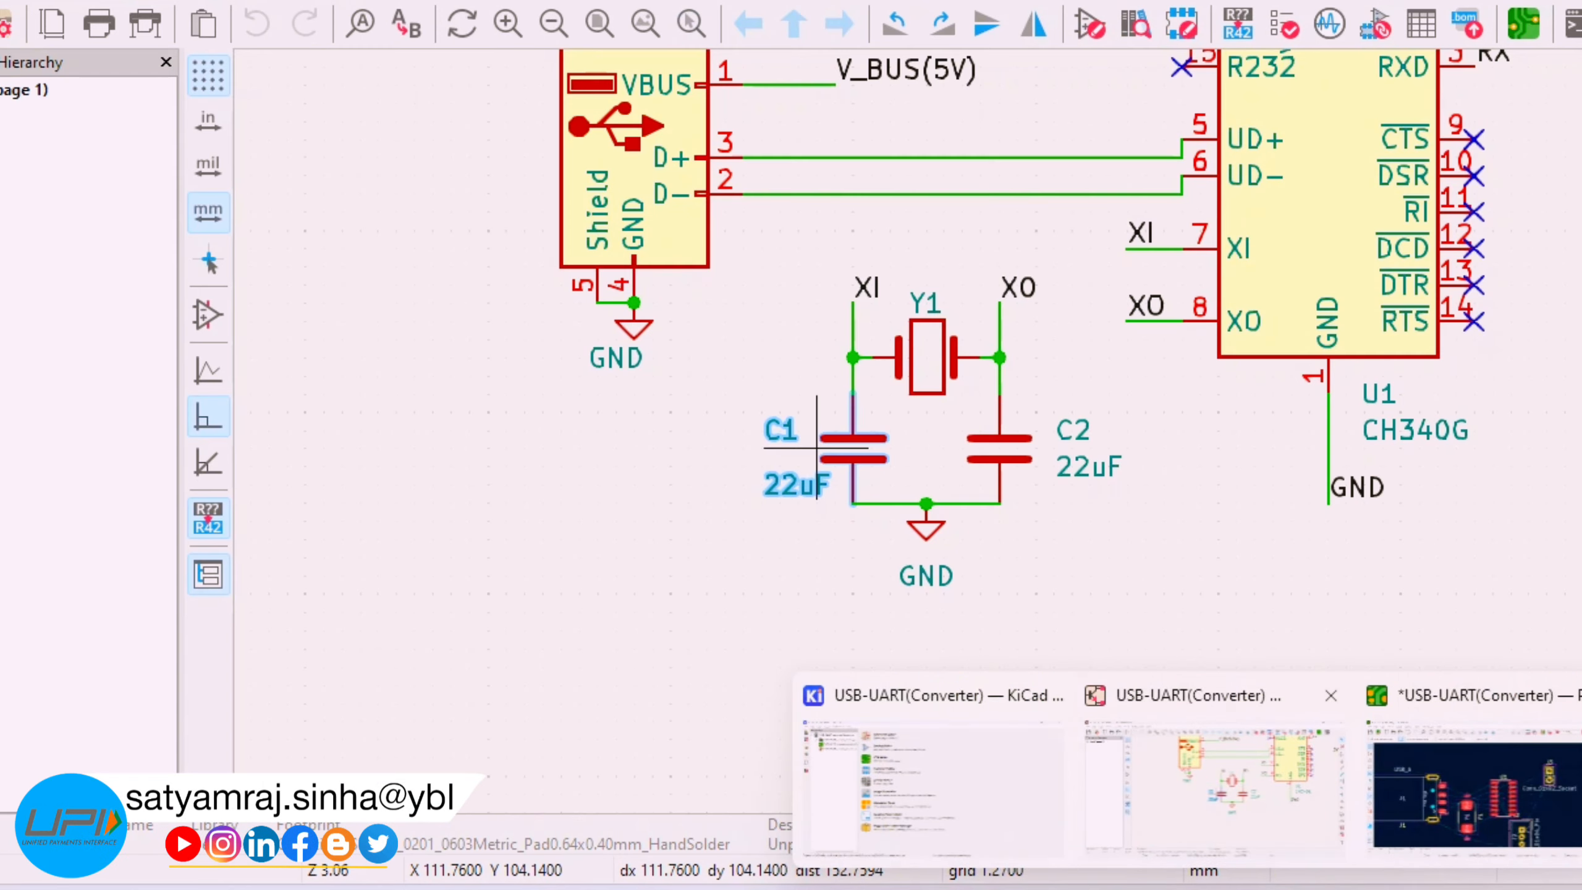
pyautogui.scroll(3, 945, 431)
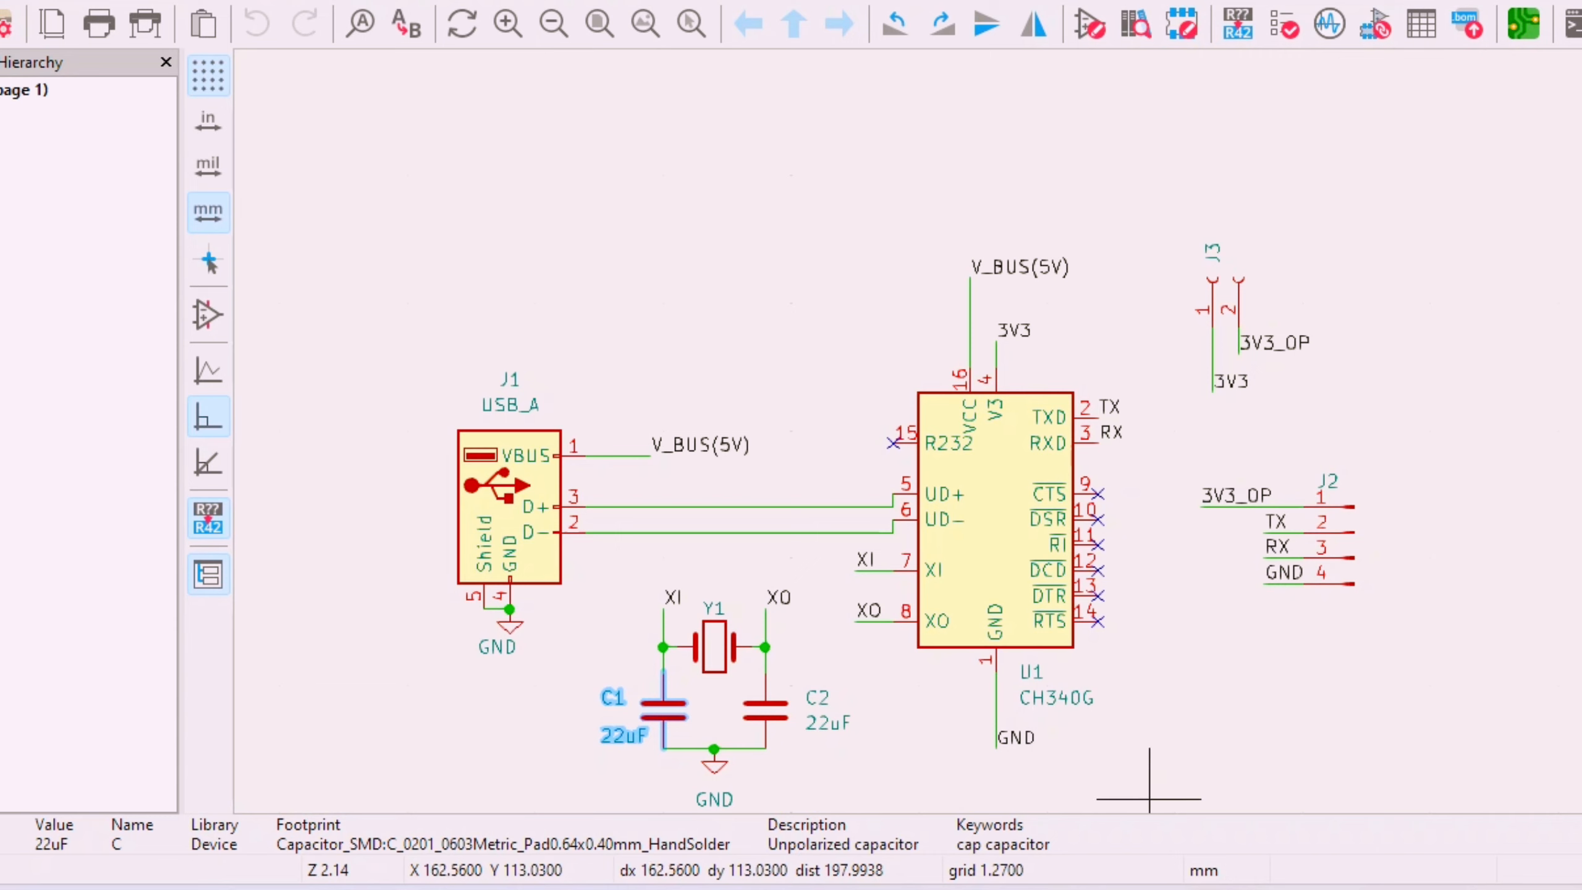
pyautogui.click(1464, 786)
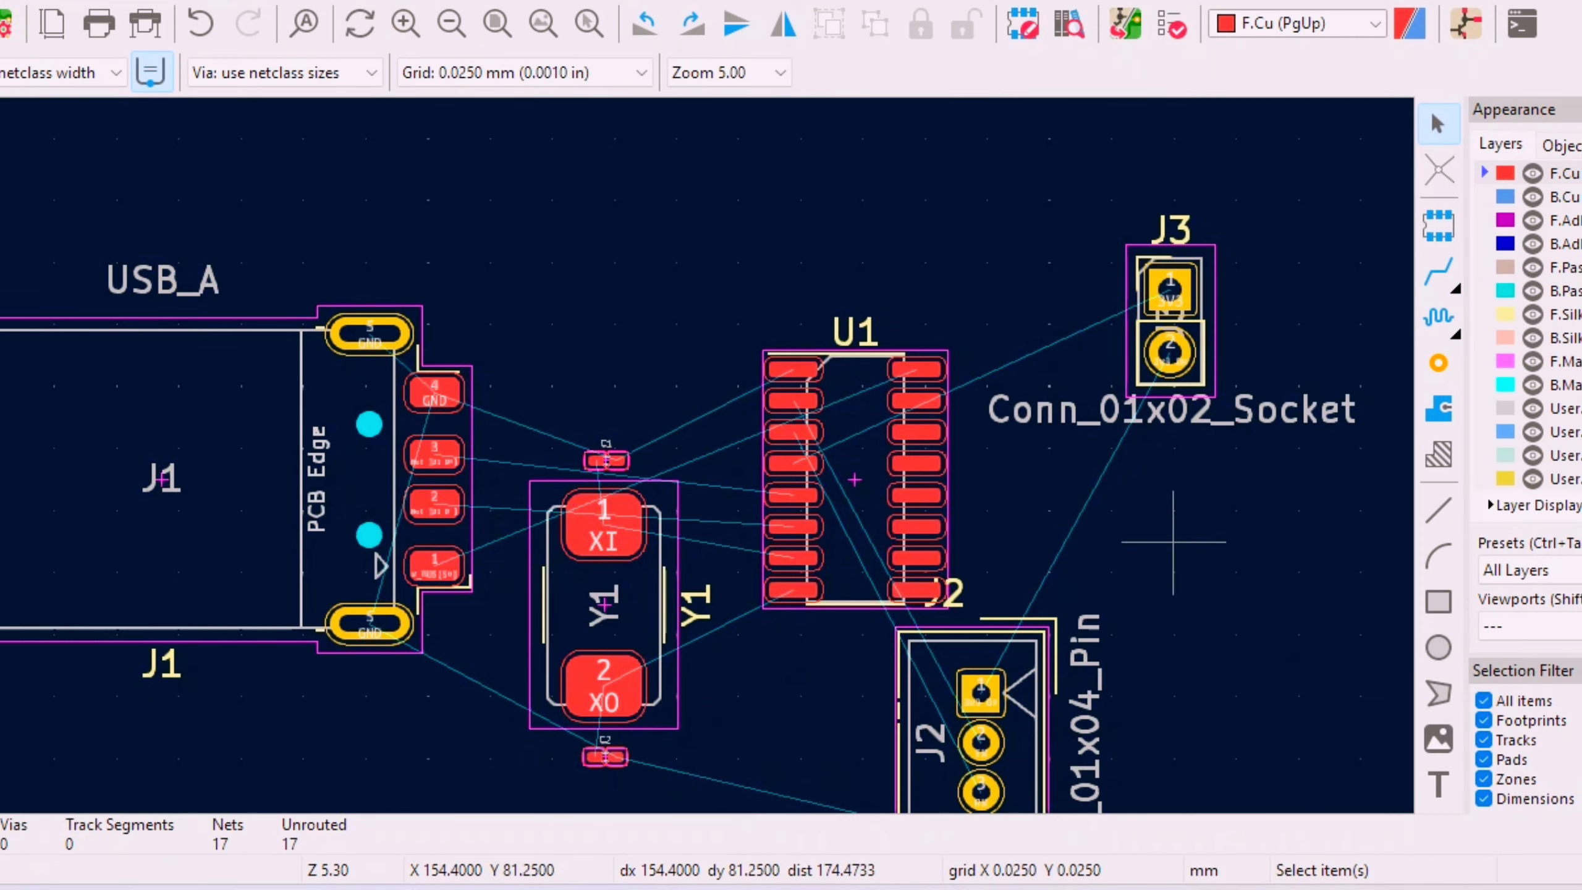
pyautogui.scroll(-2, 1053, 557)
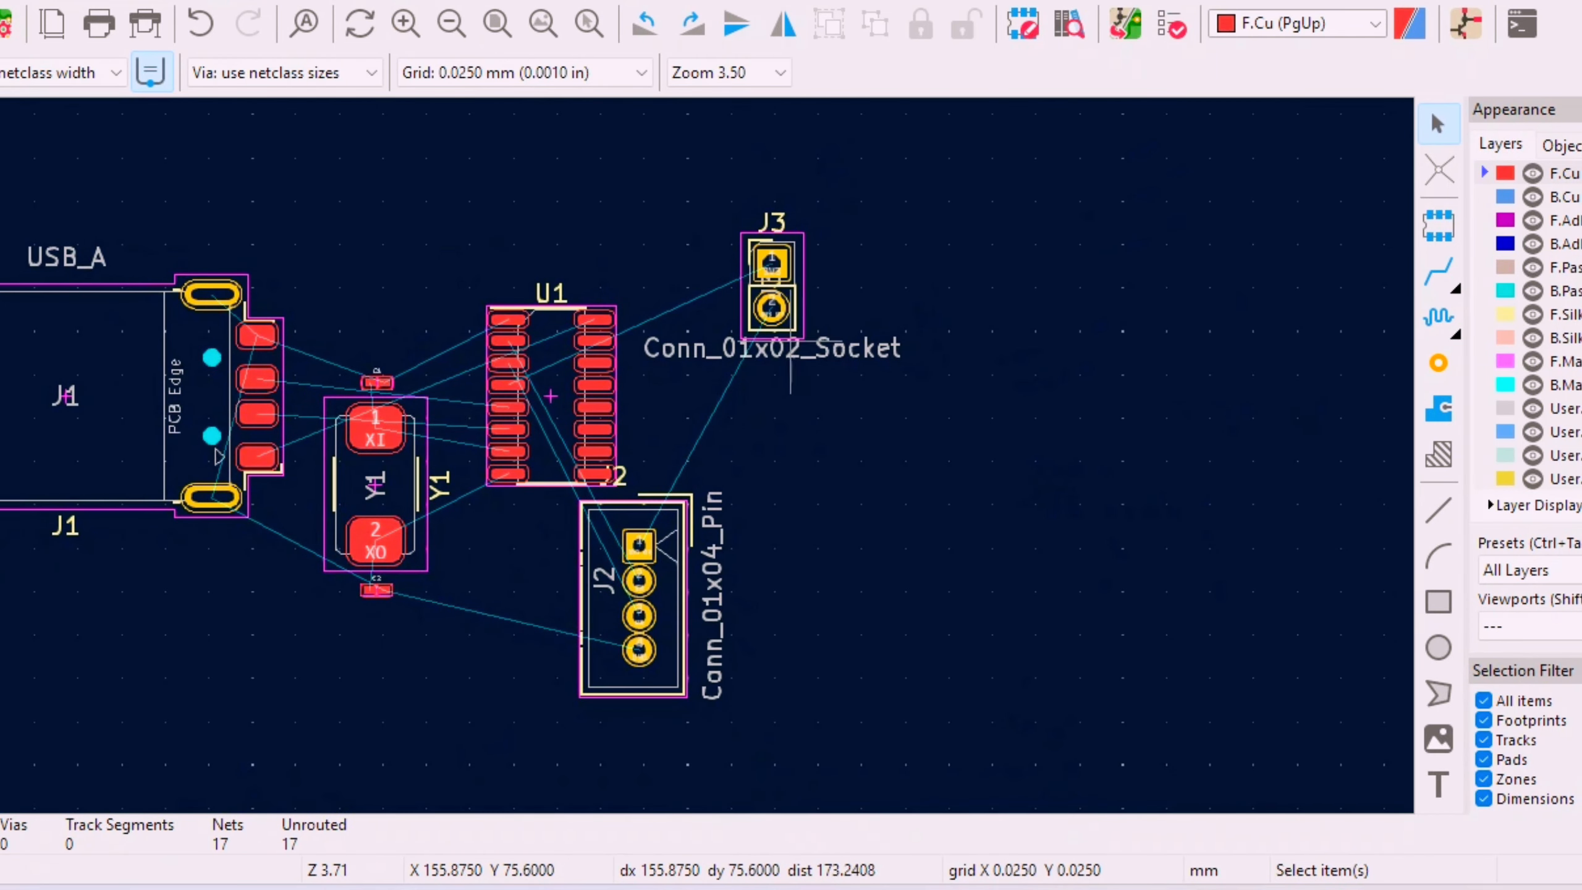
# - Delete the Conn_01x02_Socket and Conn_01x04_Pin value texts beside connectors J3 and J2
pyautogui.click(848, 340)
pyautogui.press('Delete')
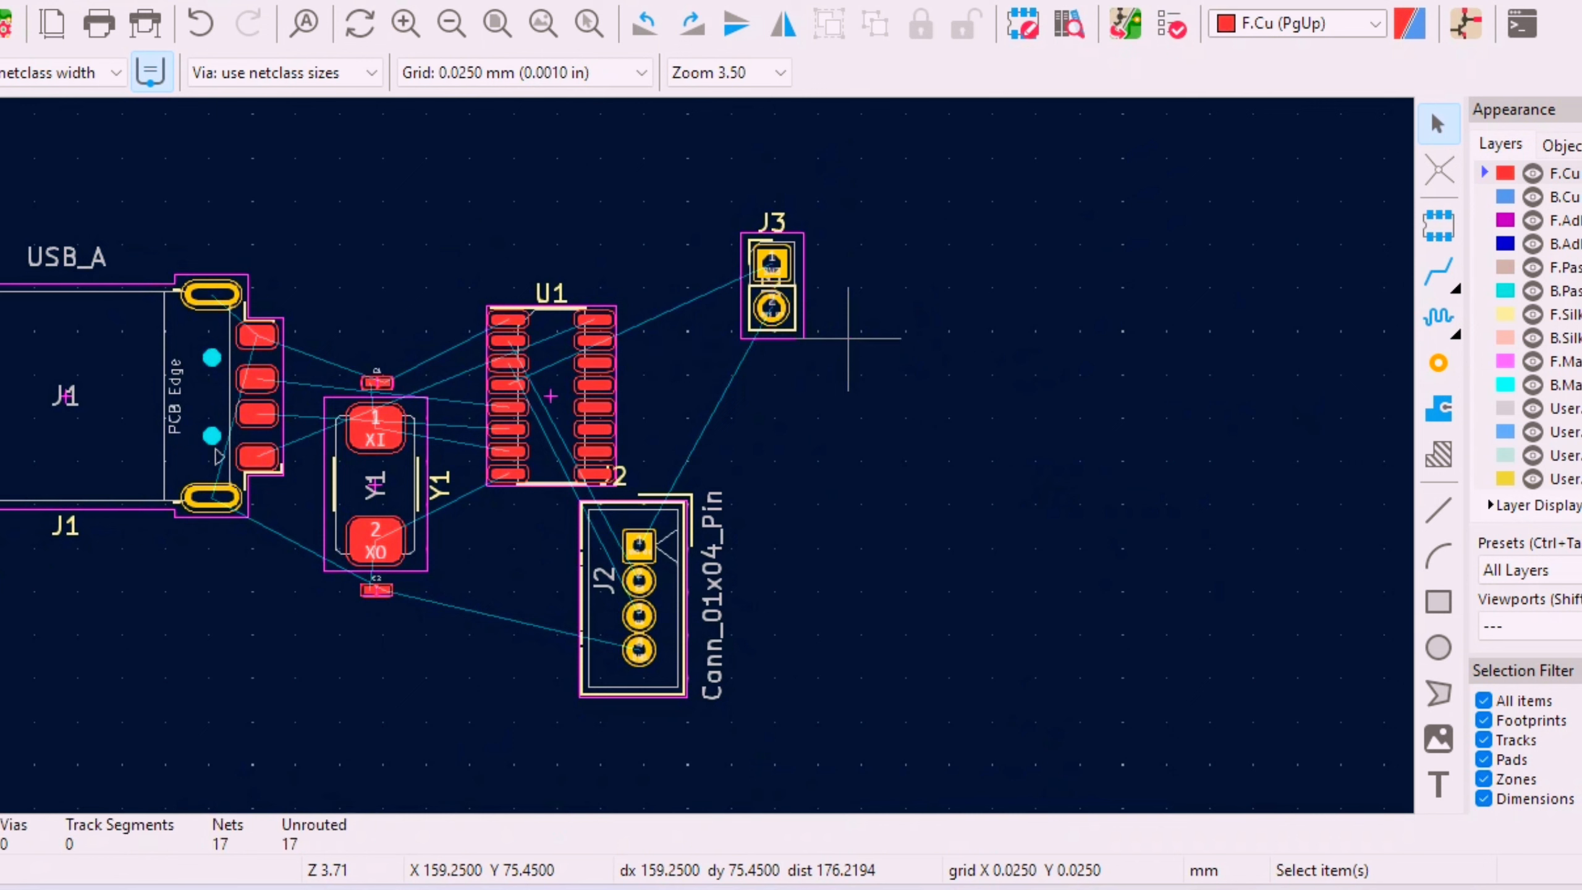
pyautogui.click(715, 619)
pyautogui.press('Delete')
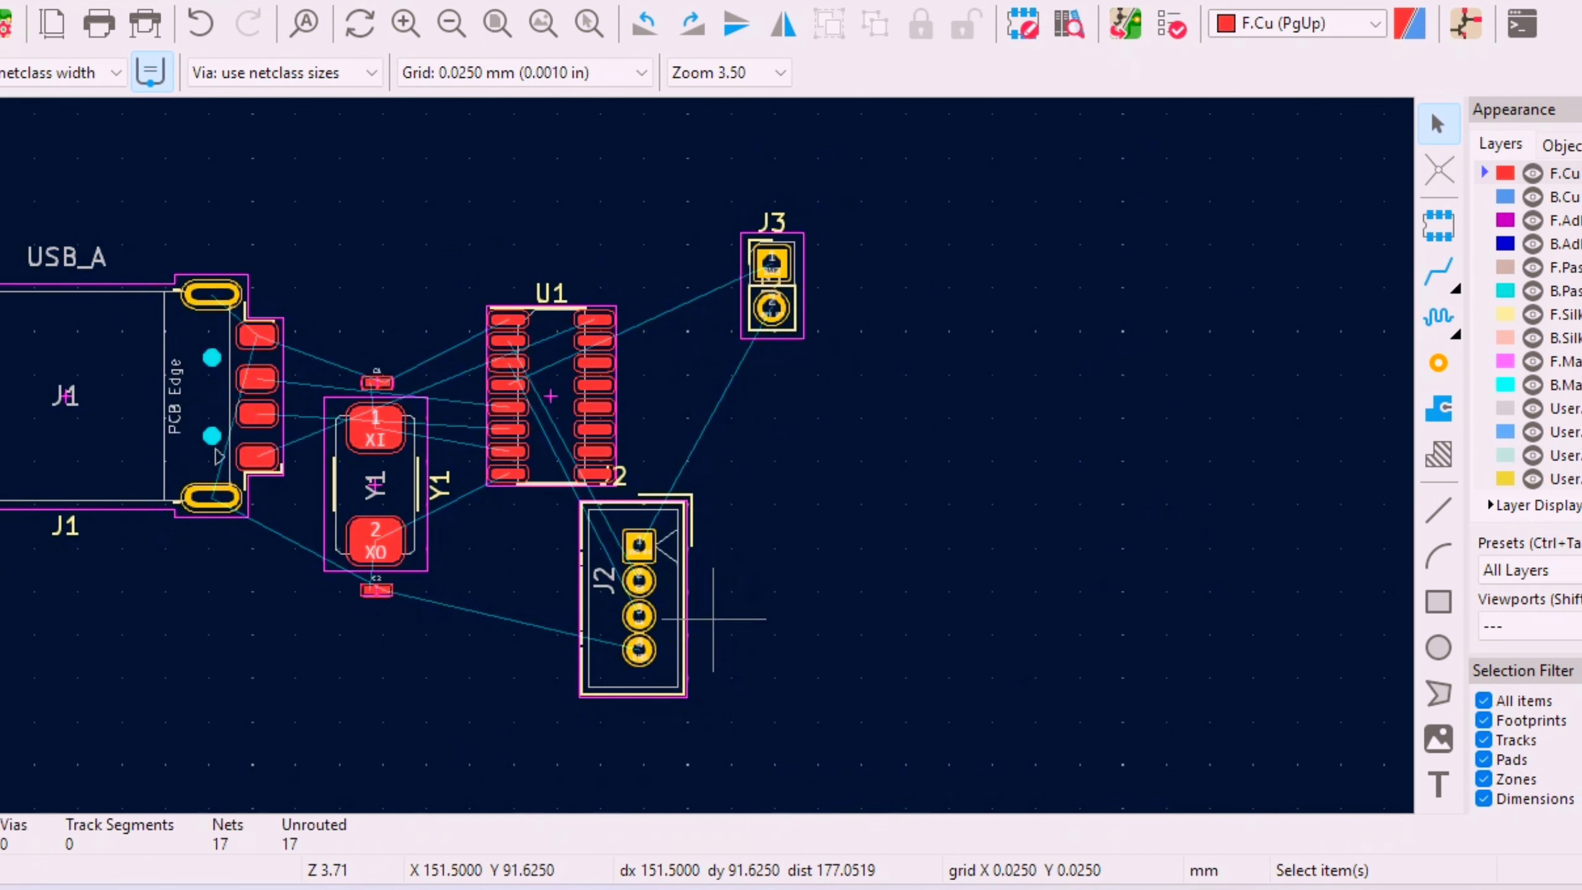
# - Move connector J2 to the right of chip U1 and delete its J2 silkscreen reference text
pyautogui.click(684, 645)
pyautogui.moveTo(684, 646); pyautogui.dragTo(797, 553)
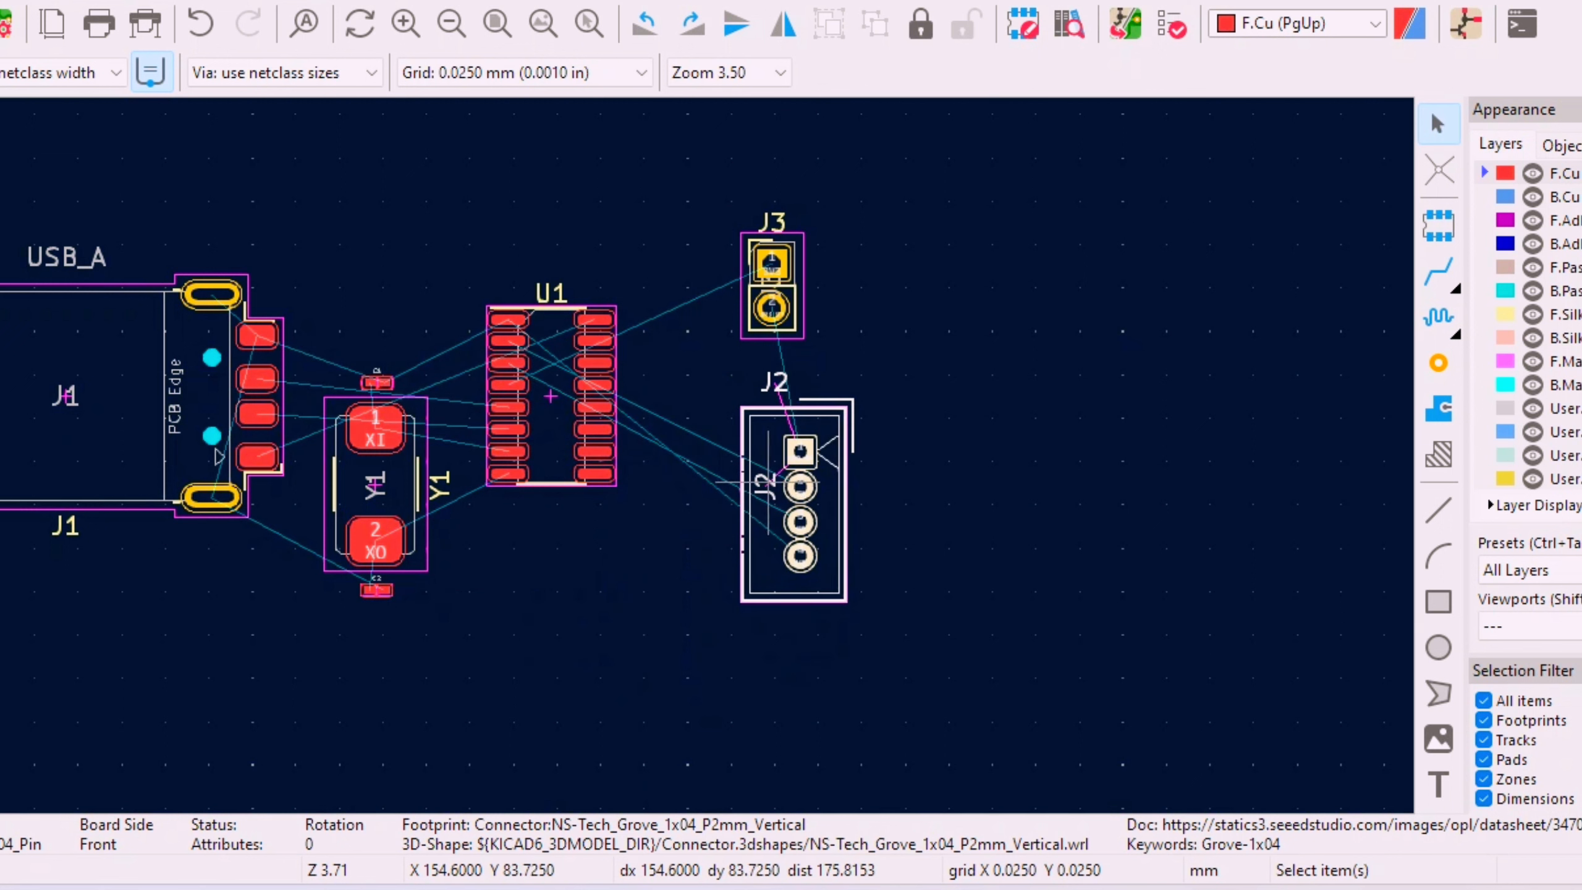
pyautogui.click(757, 483)
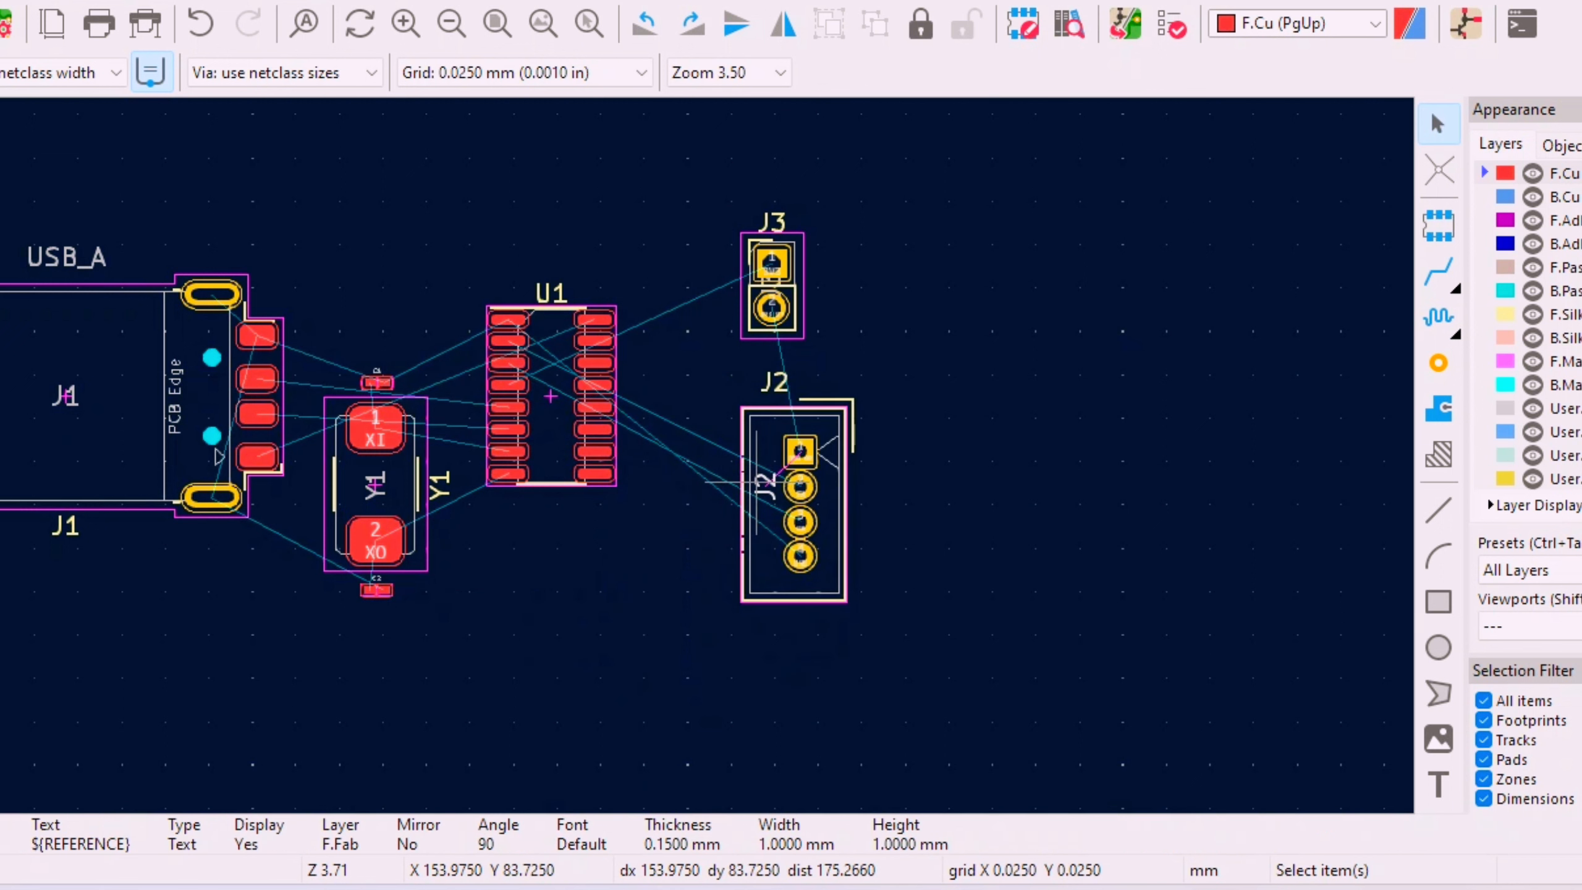
pyautogui.click(774, 381)
pyautogui.press('Delete')
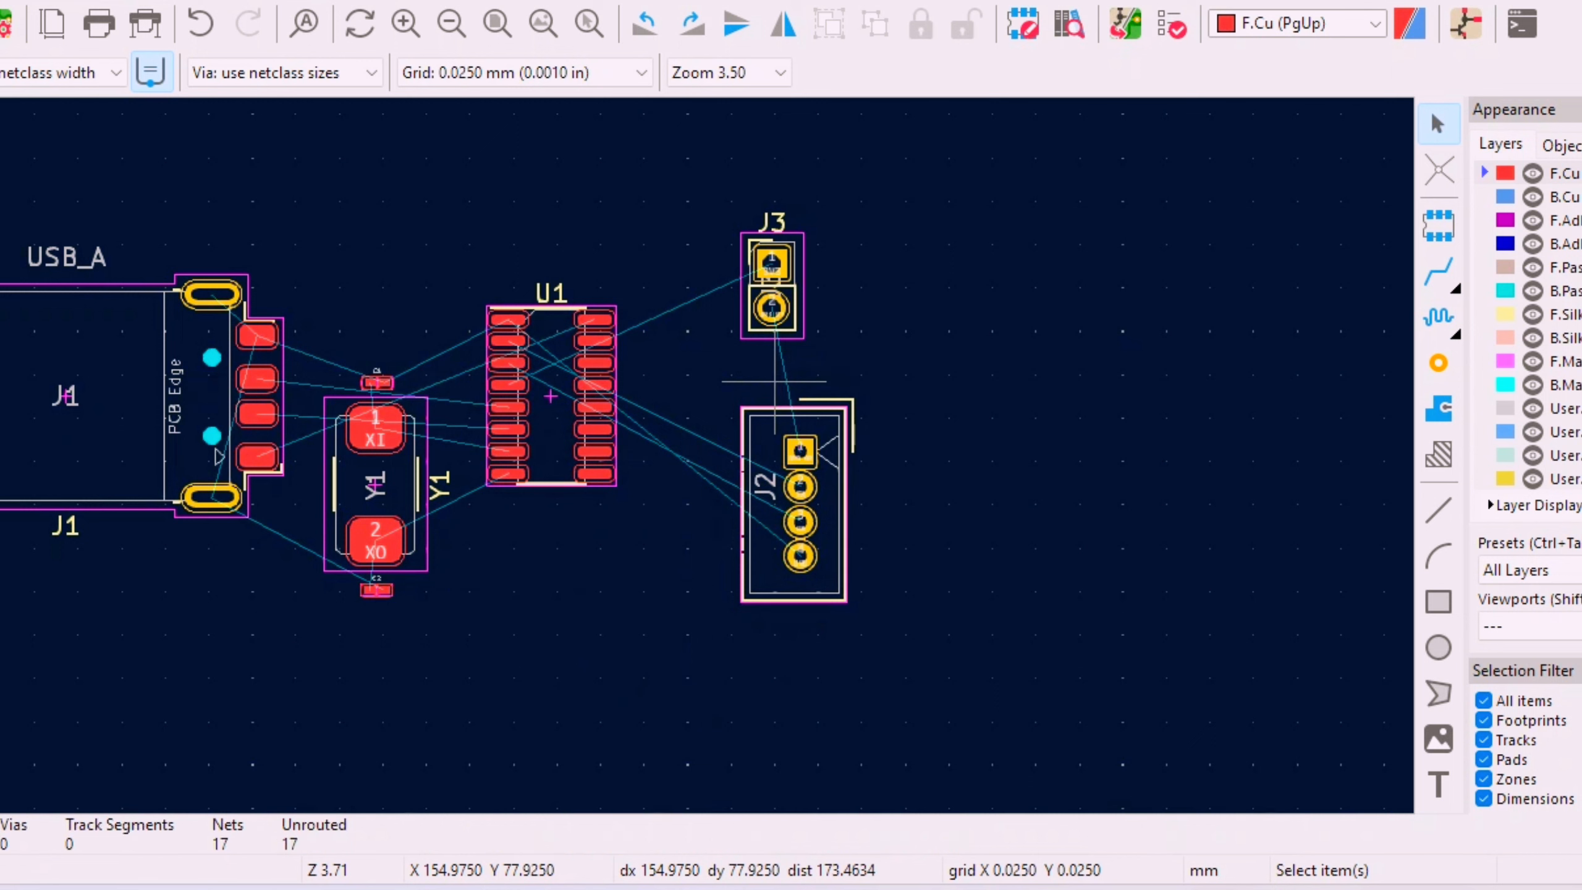
pyautogui.click(823, 453)
pyautogui.moveTo(823, 454); pyautogui.dragTo(838, 399)
# - Move header J3 below chip U1 and delete its J3 silkscreen reference text
pyautogui.click(772, 308)
pyautogui.moveTo(773, 308); pyautogui.dragTo(578, 629)
pyautogui.click(571, 542)
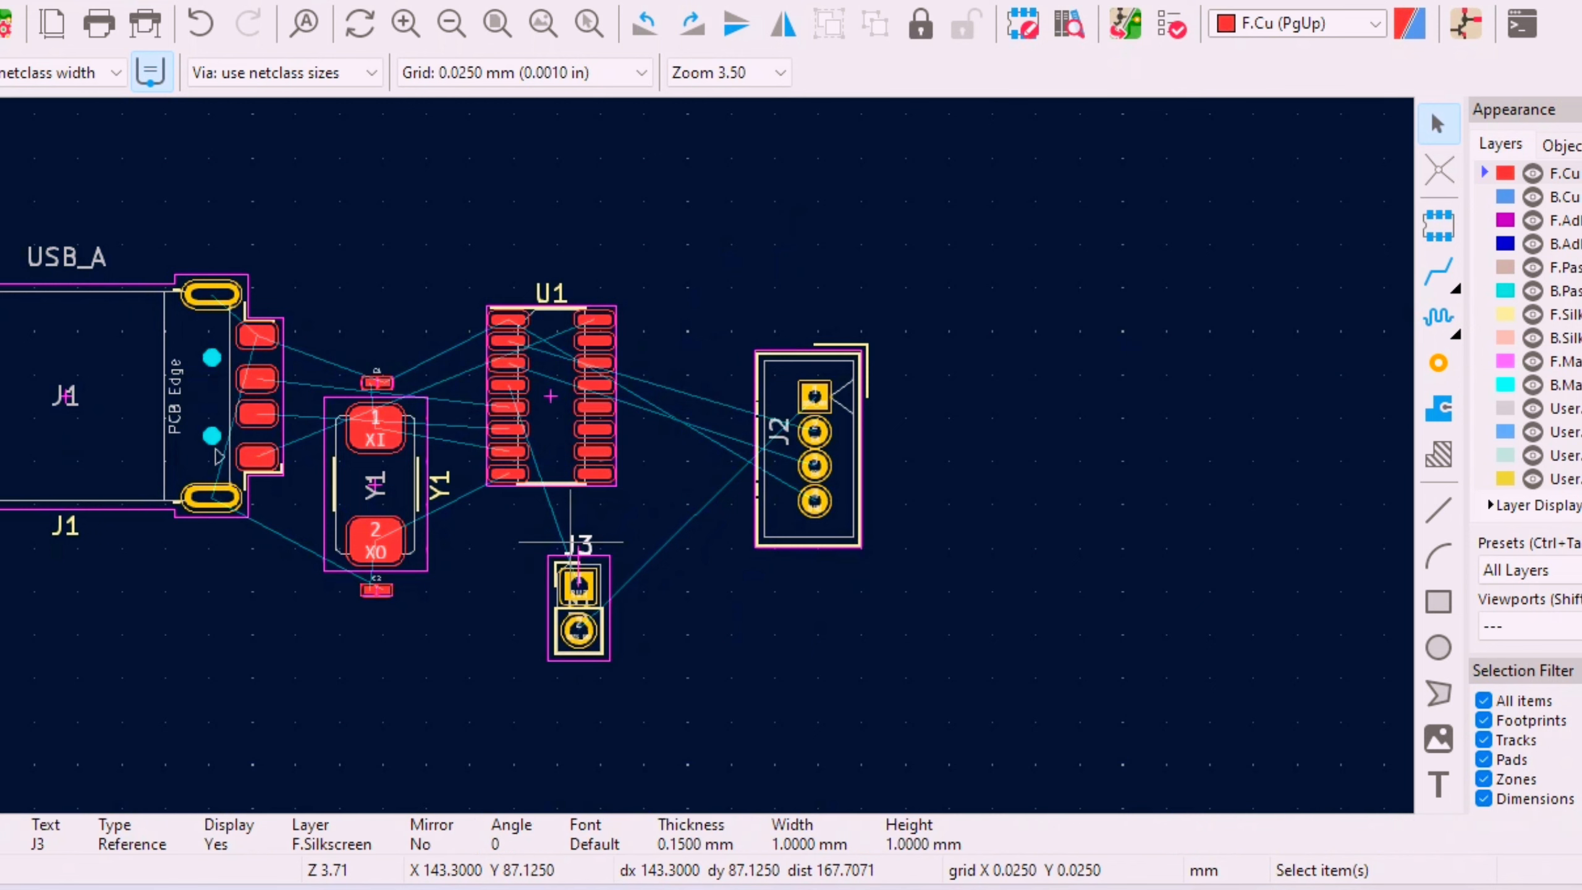
pyautogui.press('Escape')
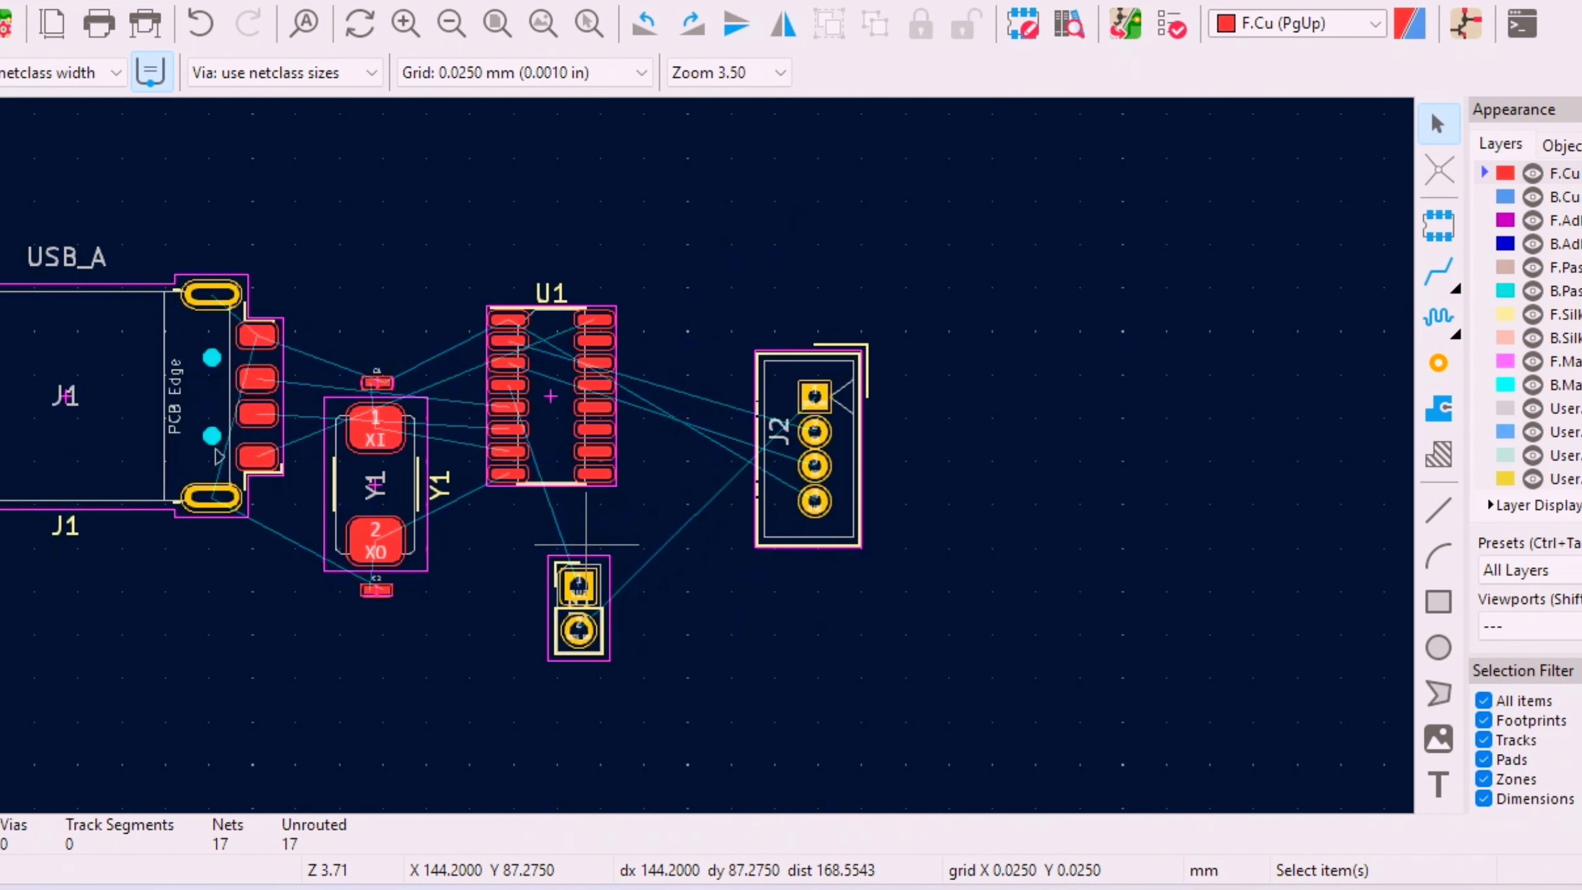
# - Move the two-pin header J3 between chip U1 and connector J2 and rotate it counterclockwise
pyautogui.scroll(5, 505, 615)
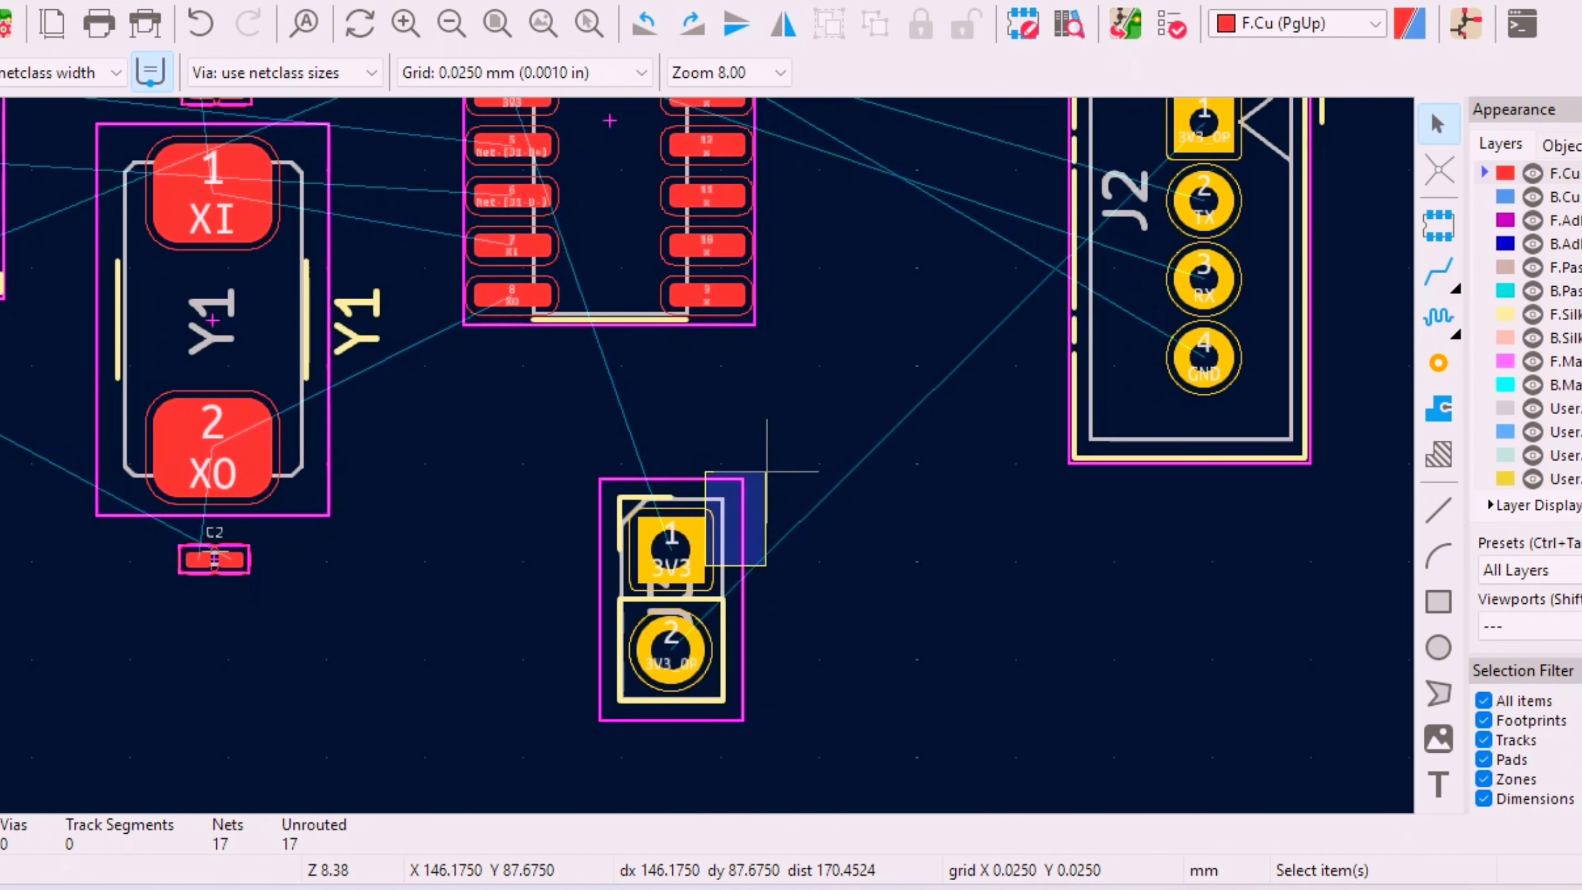
pyautogui.scroll(-5, 766, 470)
pyautogui.click(672, 475)
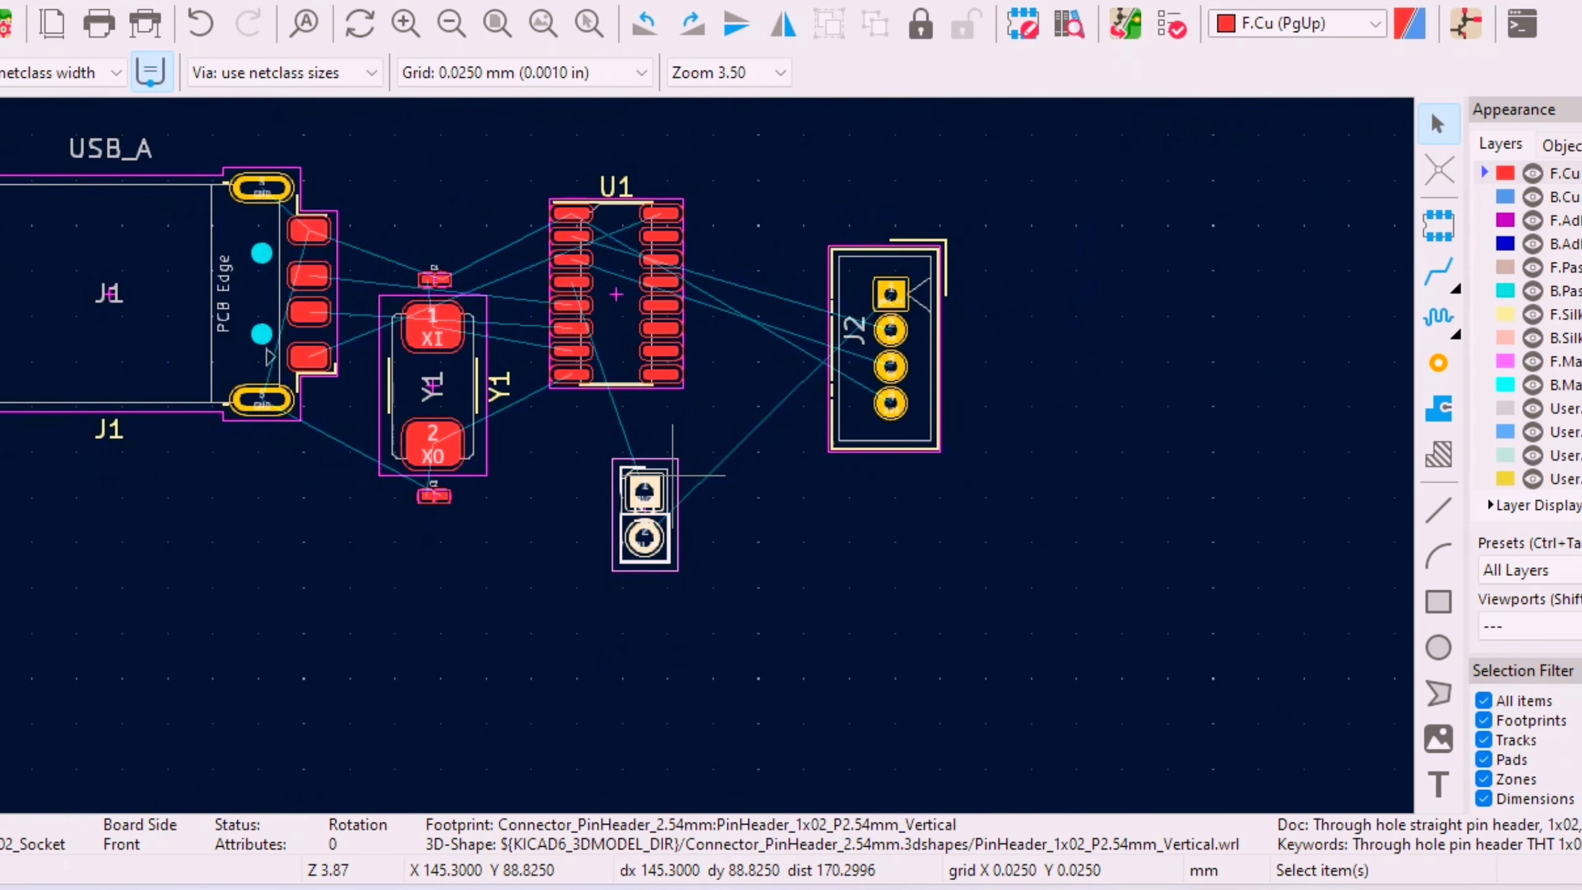
pyautogui.press('m')
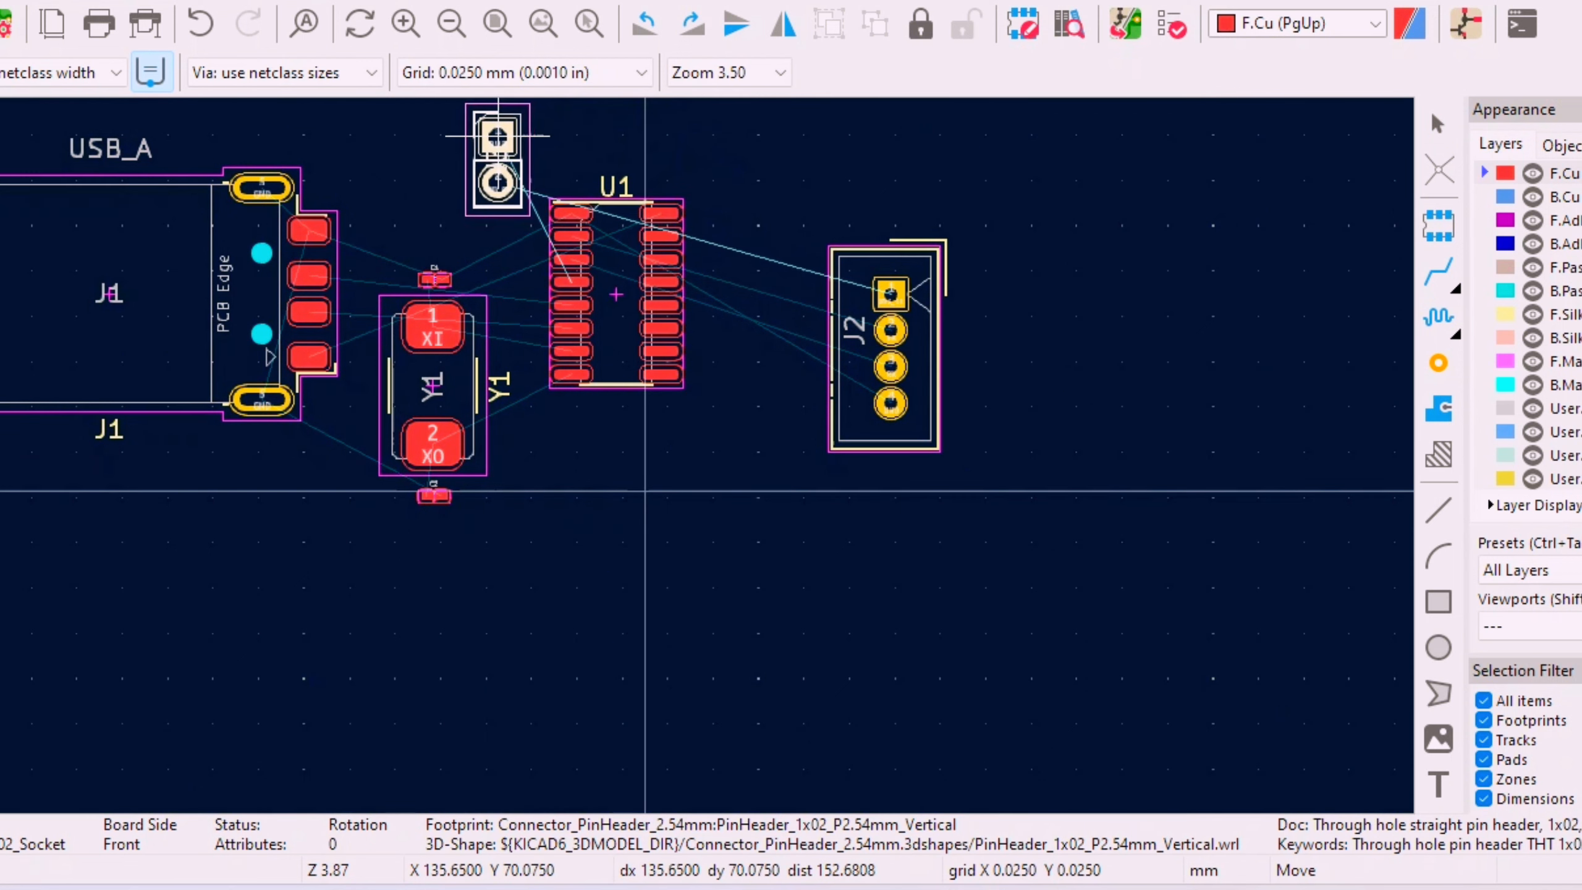
pyautogui.click(878, 598)
pyautogui.rightClick(751, 225)
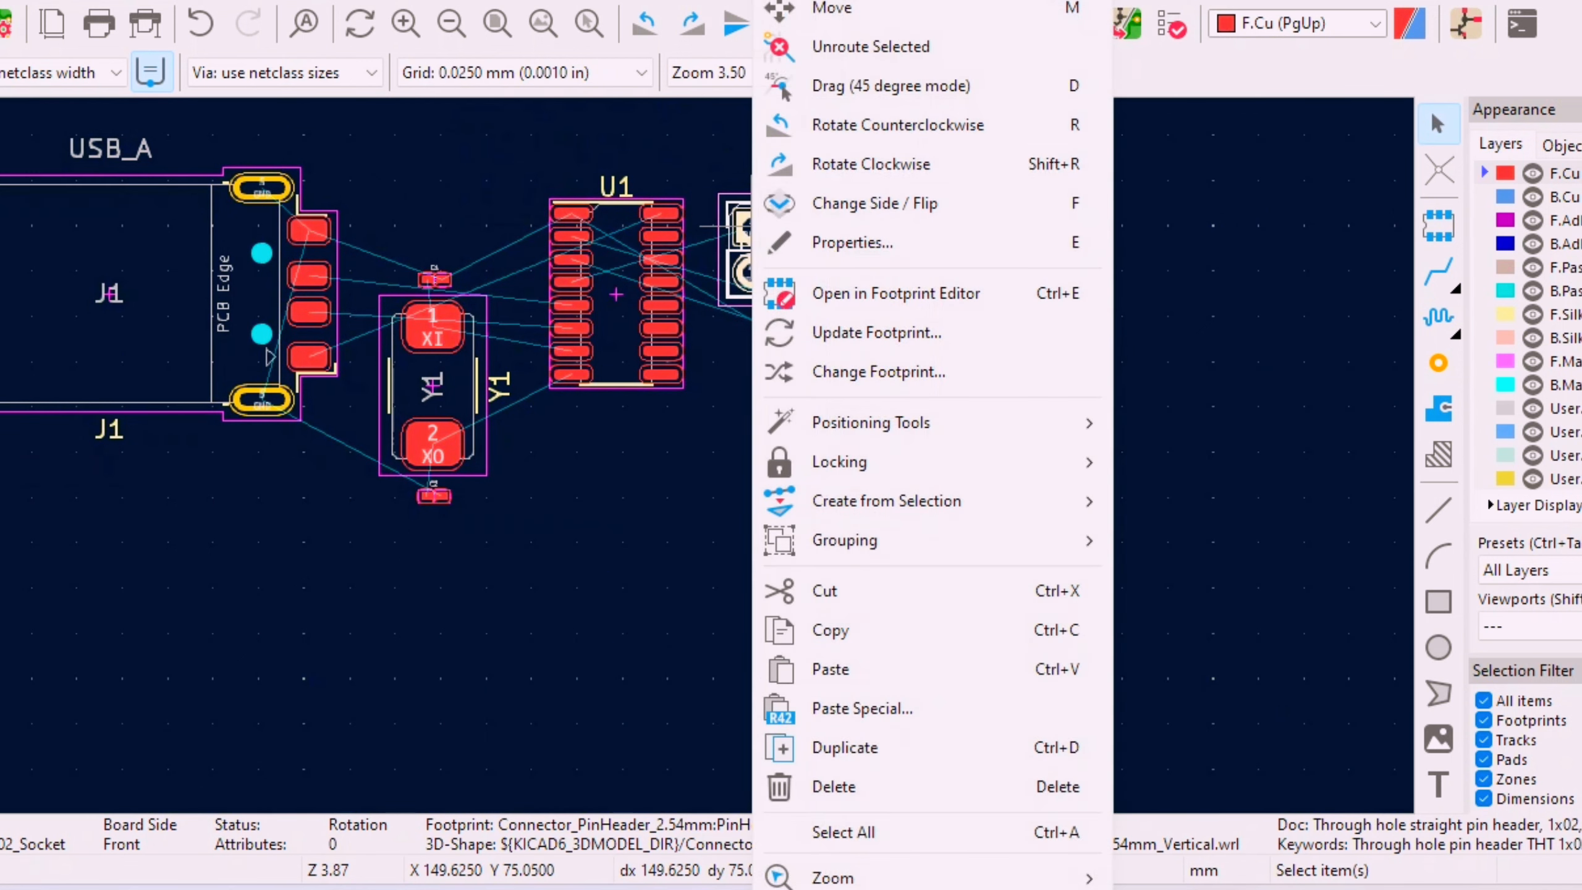
pyautogui.click(897, 125)
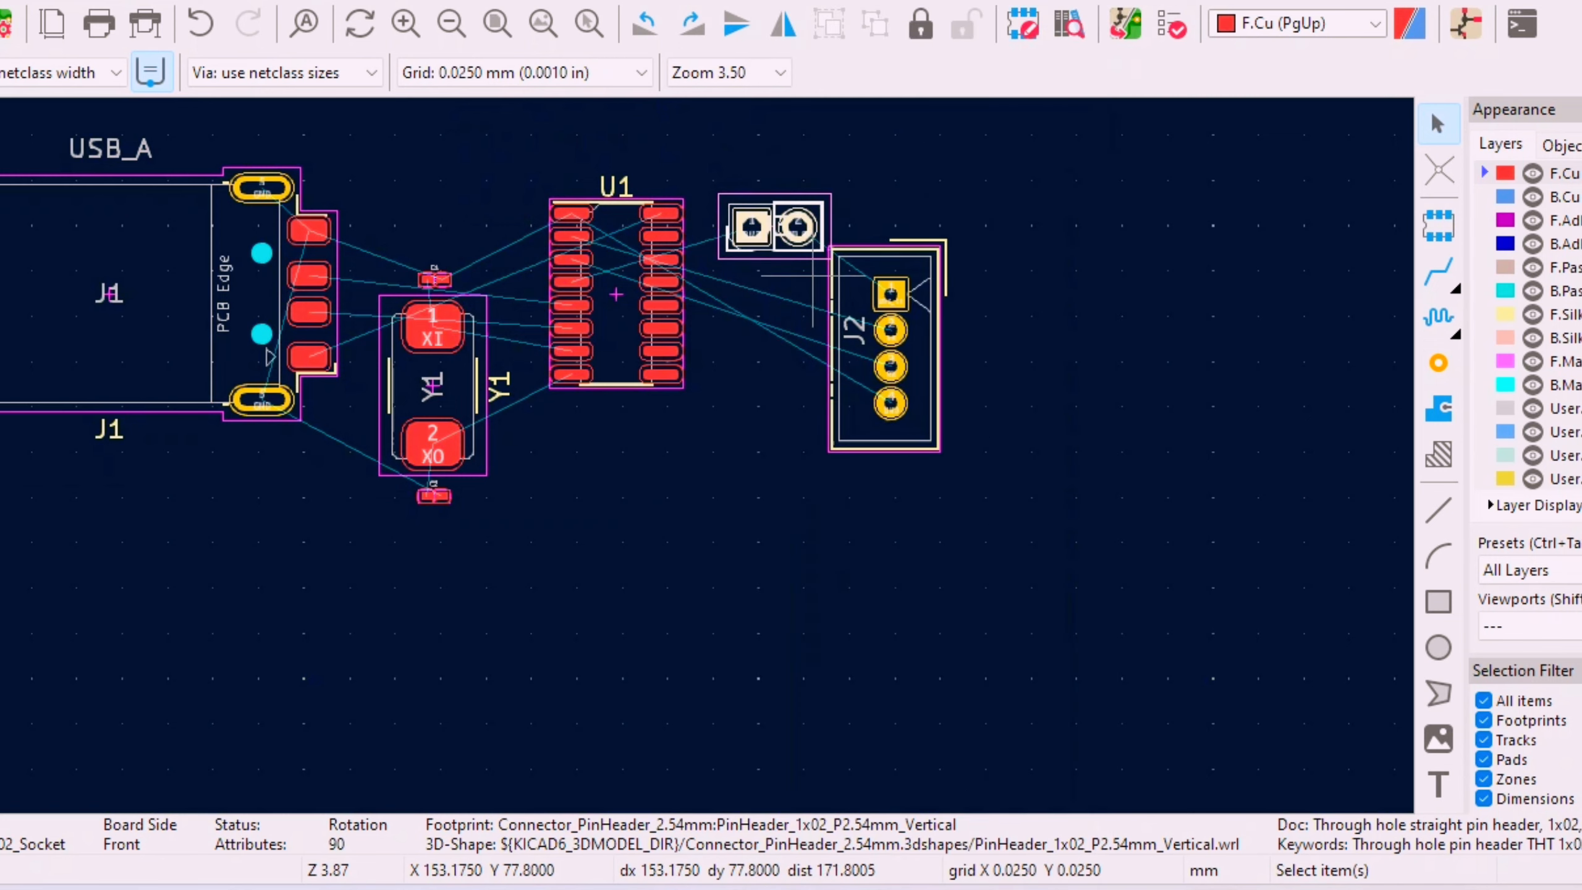
# - Place header J3 above crystal Y1 and shift the USB connector J1 slightly down, level with the crystal and U1
pyautogui.press('m')
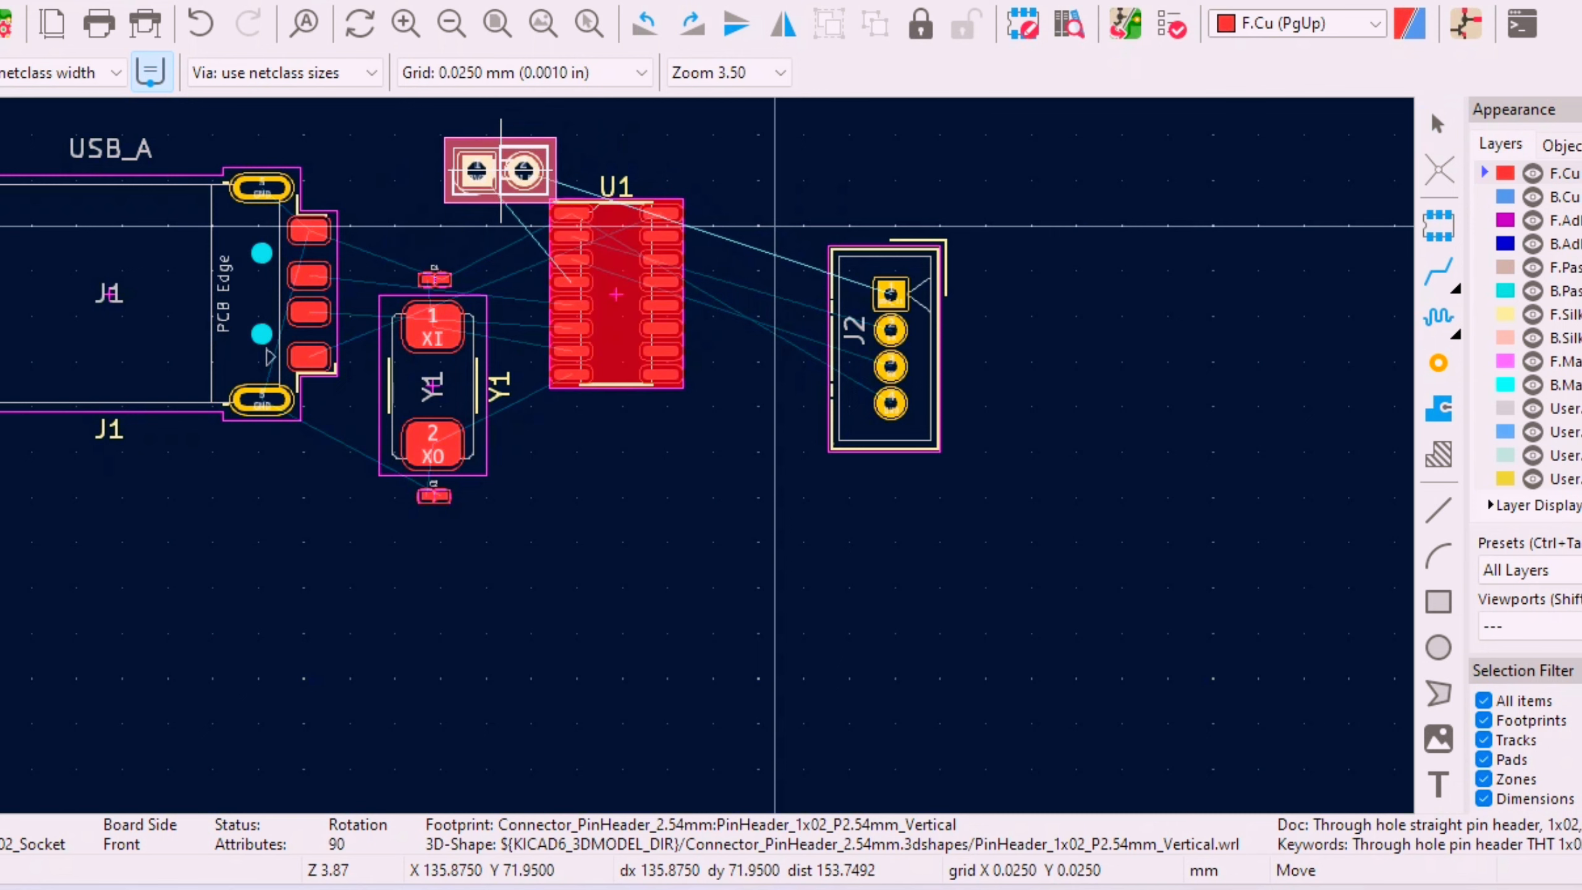
pyautogui.scroll(-3, 837, 637)
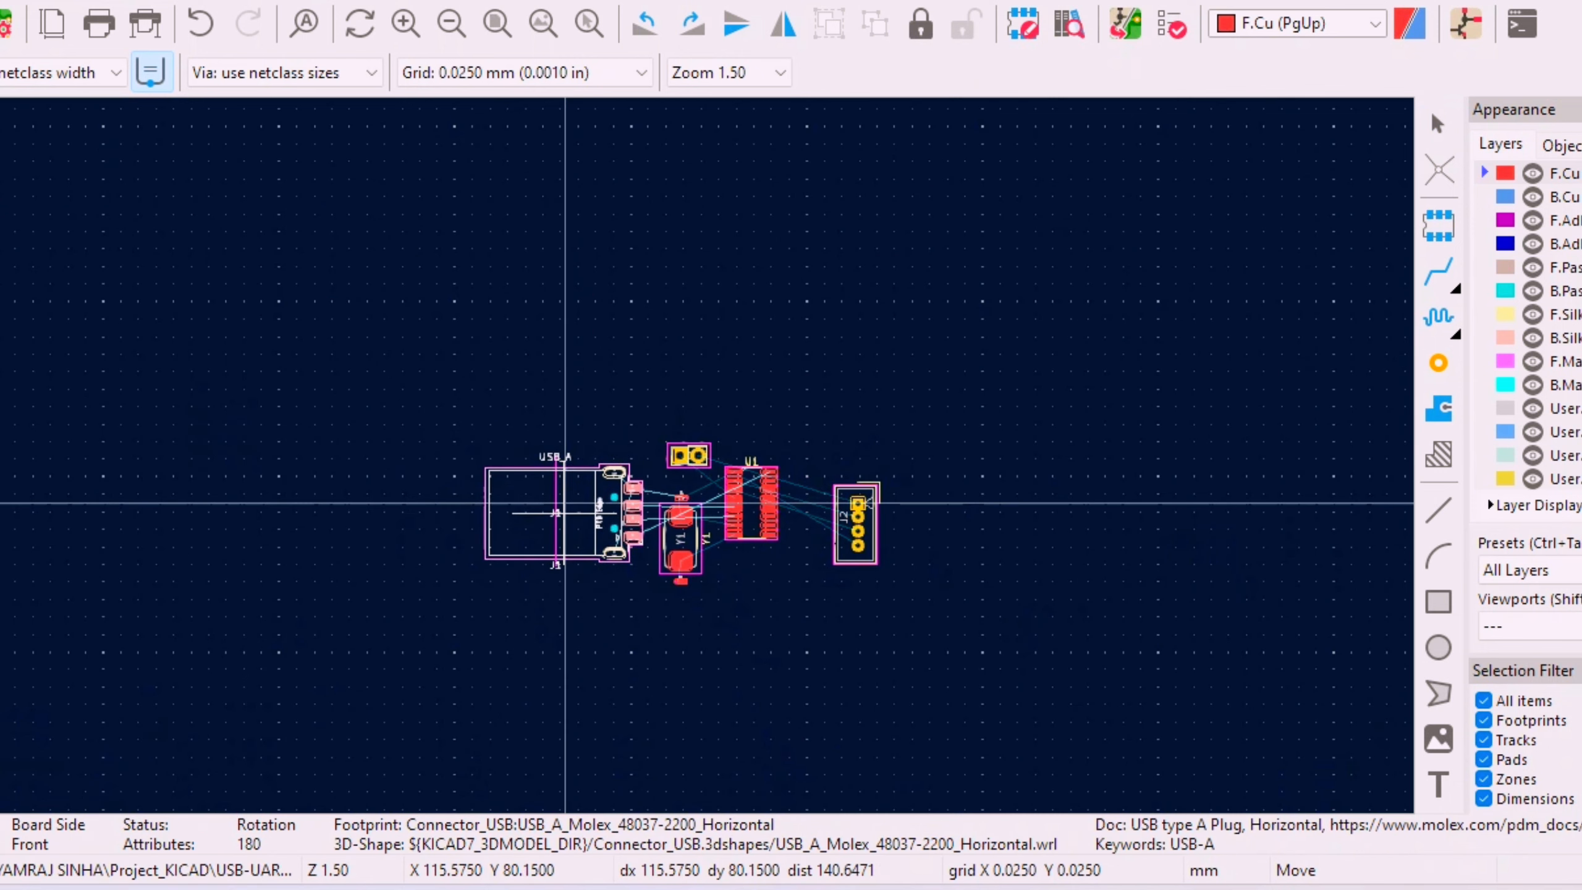
pyautogui.click(565, 513)
pyautogui.scroll(3, 565, 513)
pyautogui.scroll(2, 1067, 500)
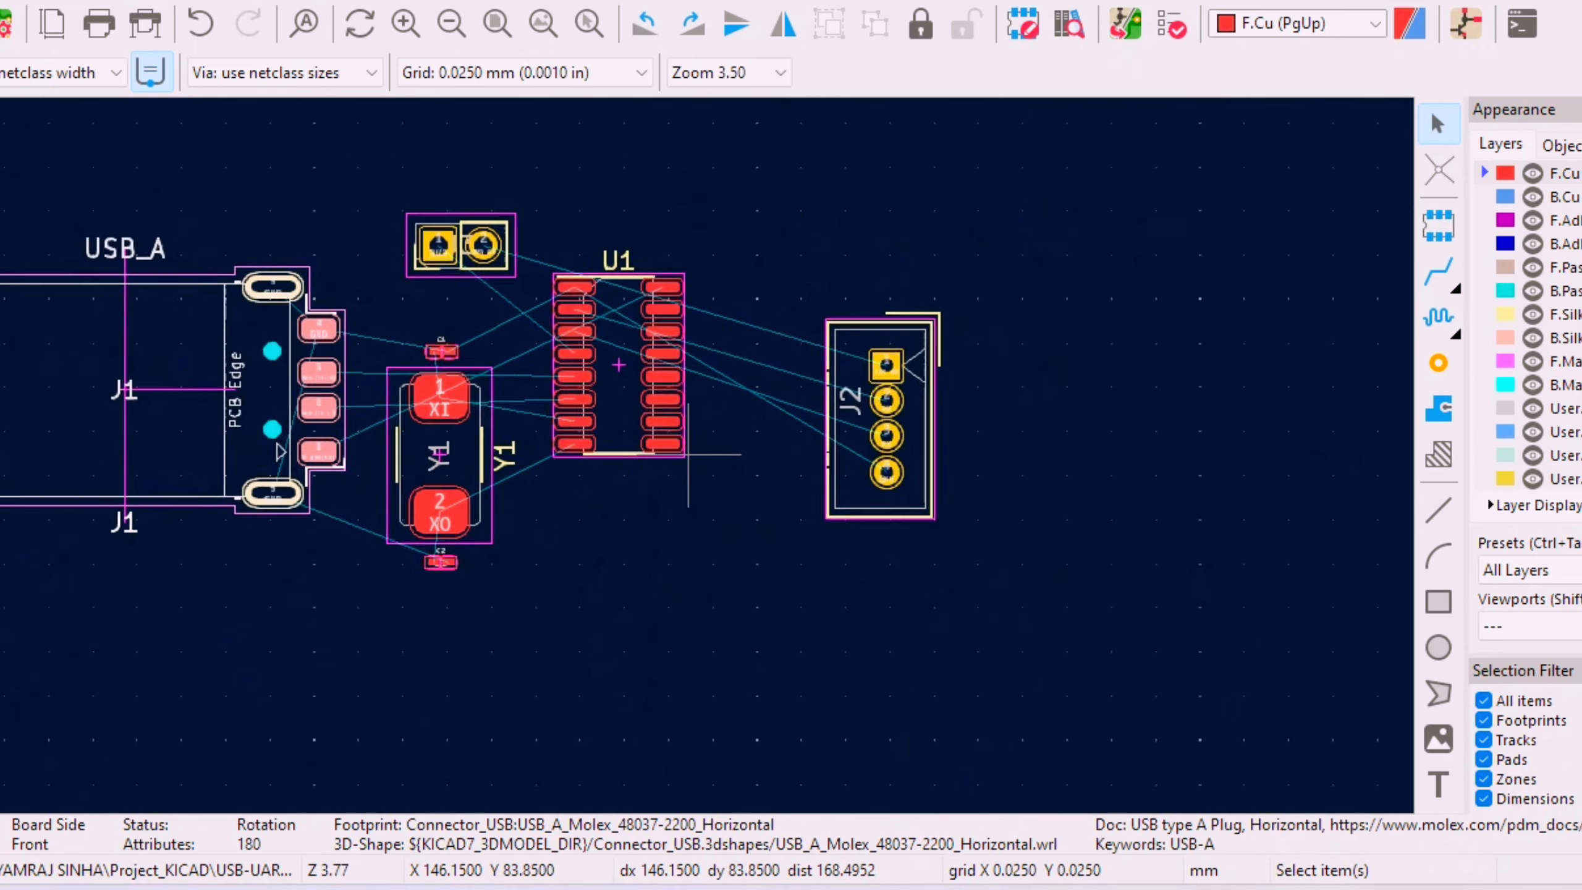
# - Move connector J2 closer to the right side of chip U1, roughly level with it
pyautogui.click(888, 498)
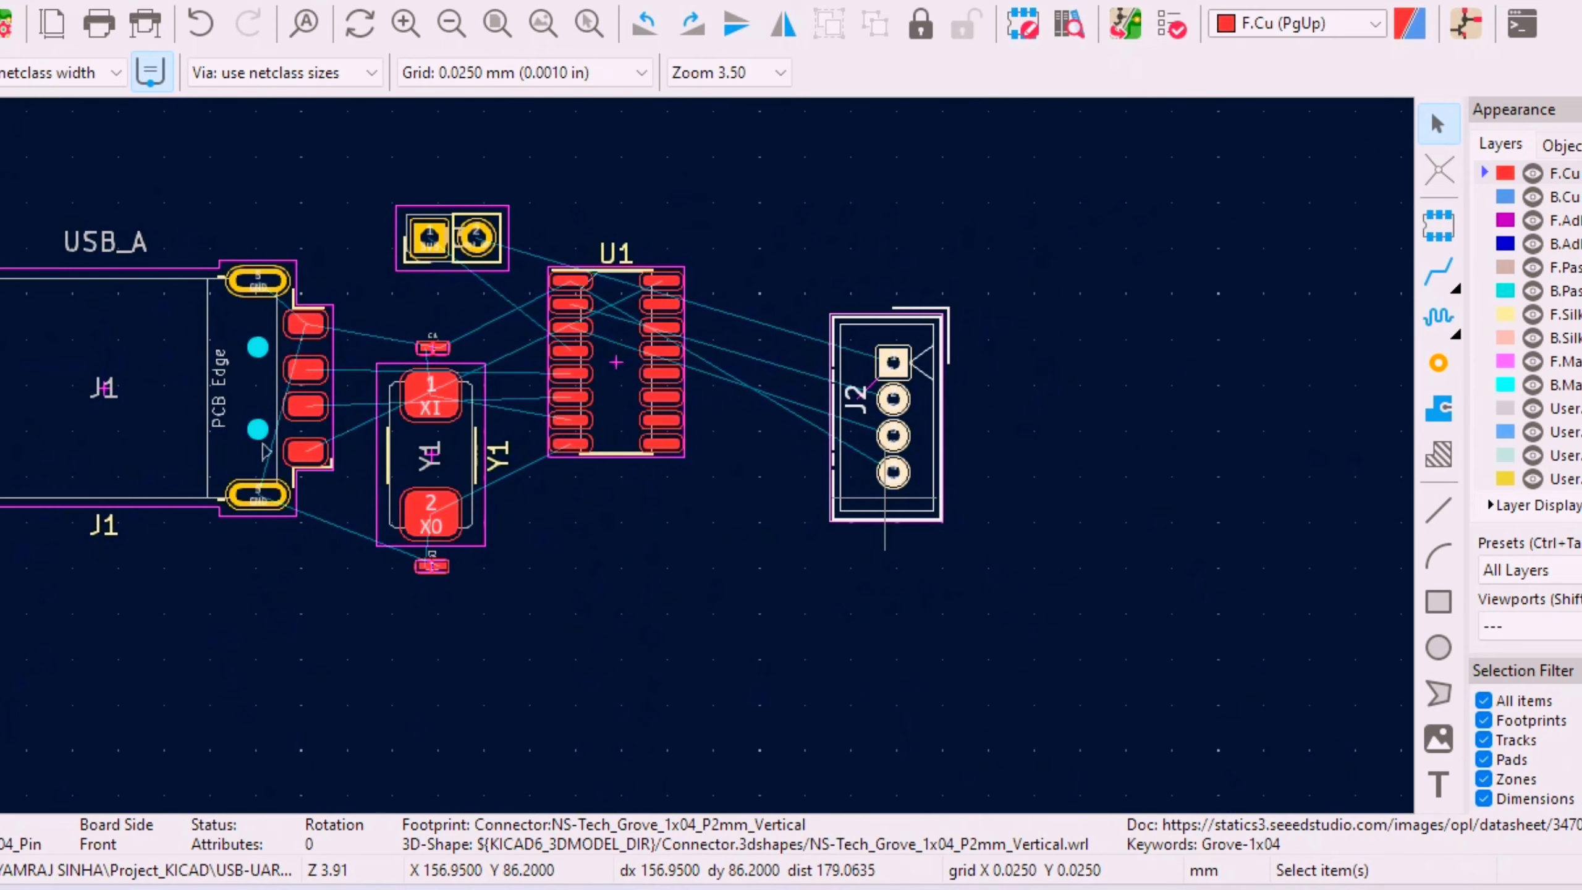
pyautogui.press('m')
pyautogui.click(886, 472)
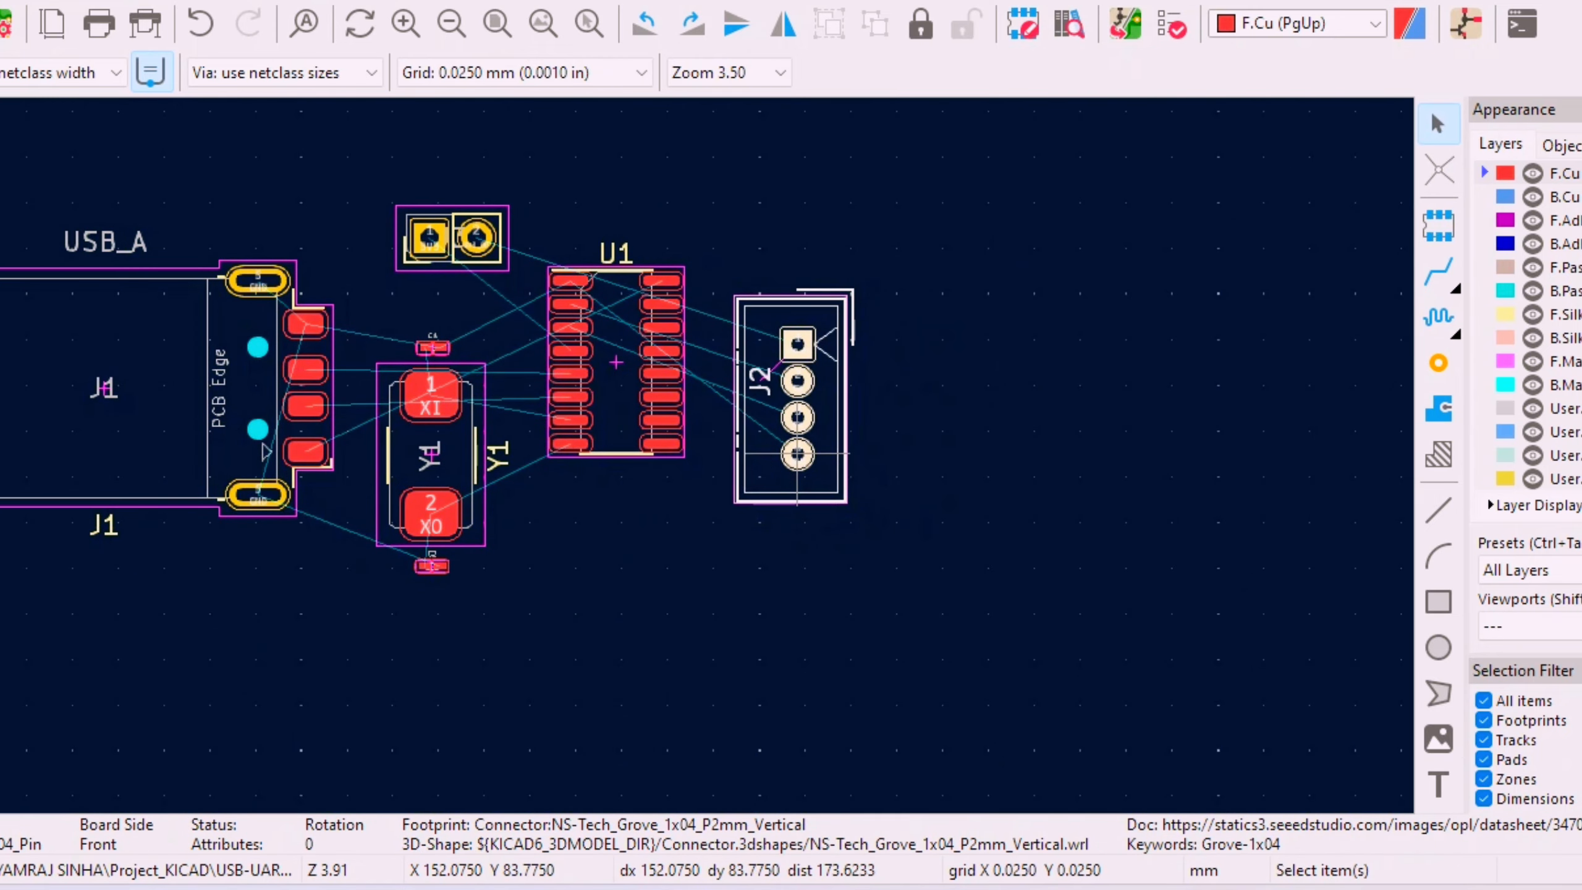
pyautogui.moveTo(798, 453); pyautogui.dragTo(806, 456)
pyautogui.click(722, 544)
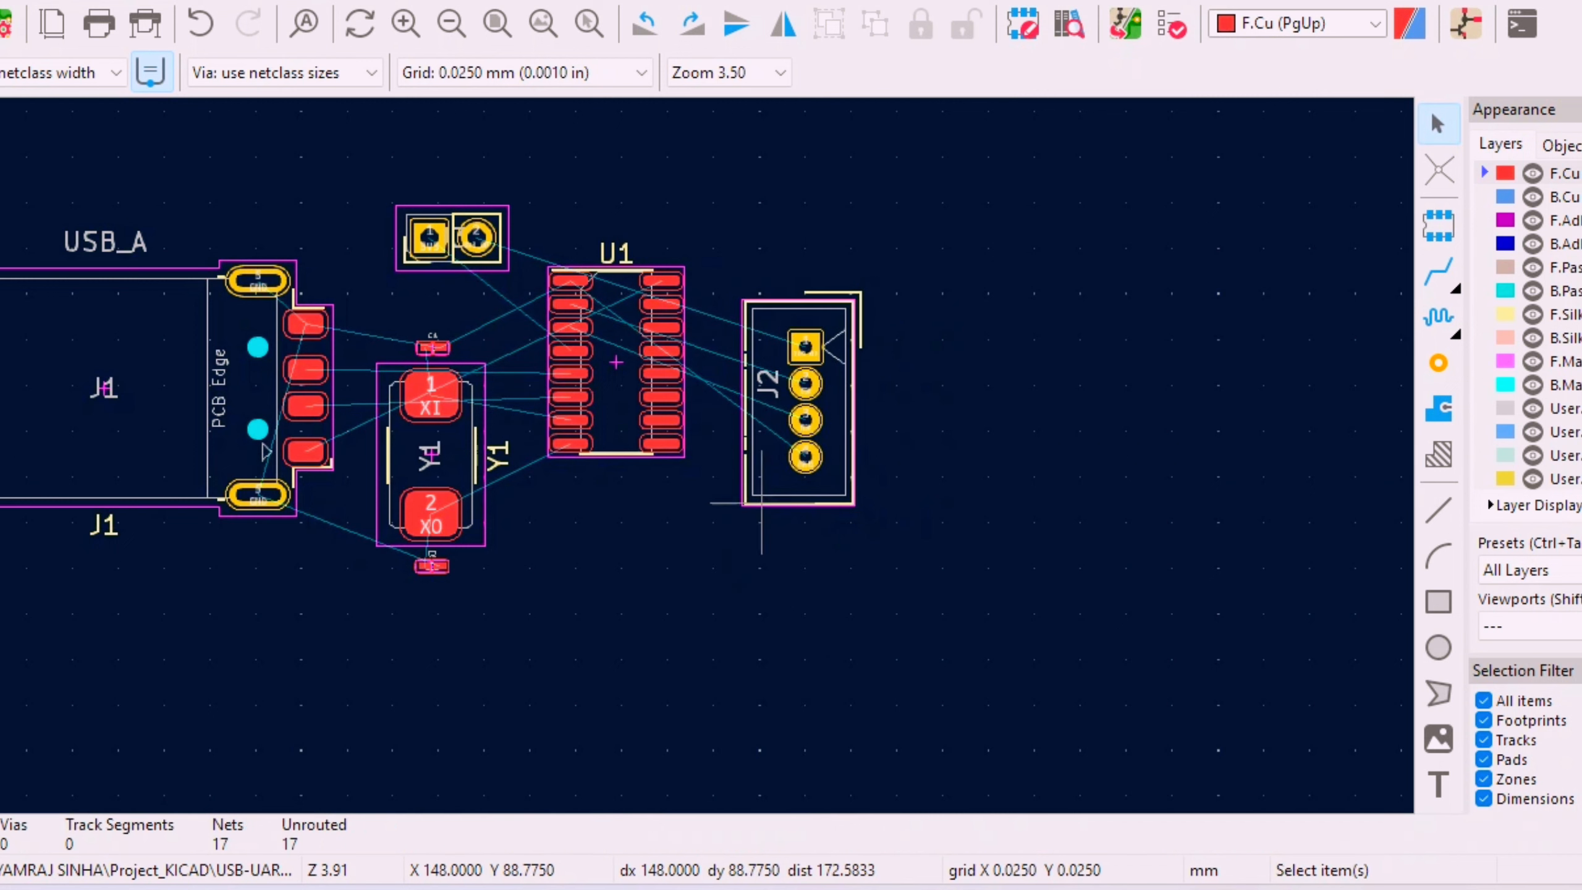
# - Route a 0.25 mm GND track on F.Cu from J1's pad 4 to its upper shield pad 5
pyautogui.scroll(2, 257, 399)
pyautogui.scroll(-3, 689, 455)
pyautogui.scroll(1, 877, 461)
pyautogui.scroll(1, 688, 455)
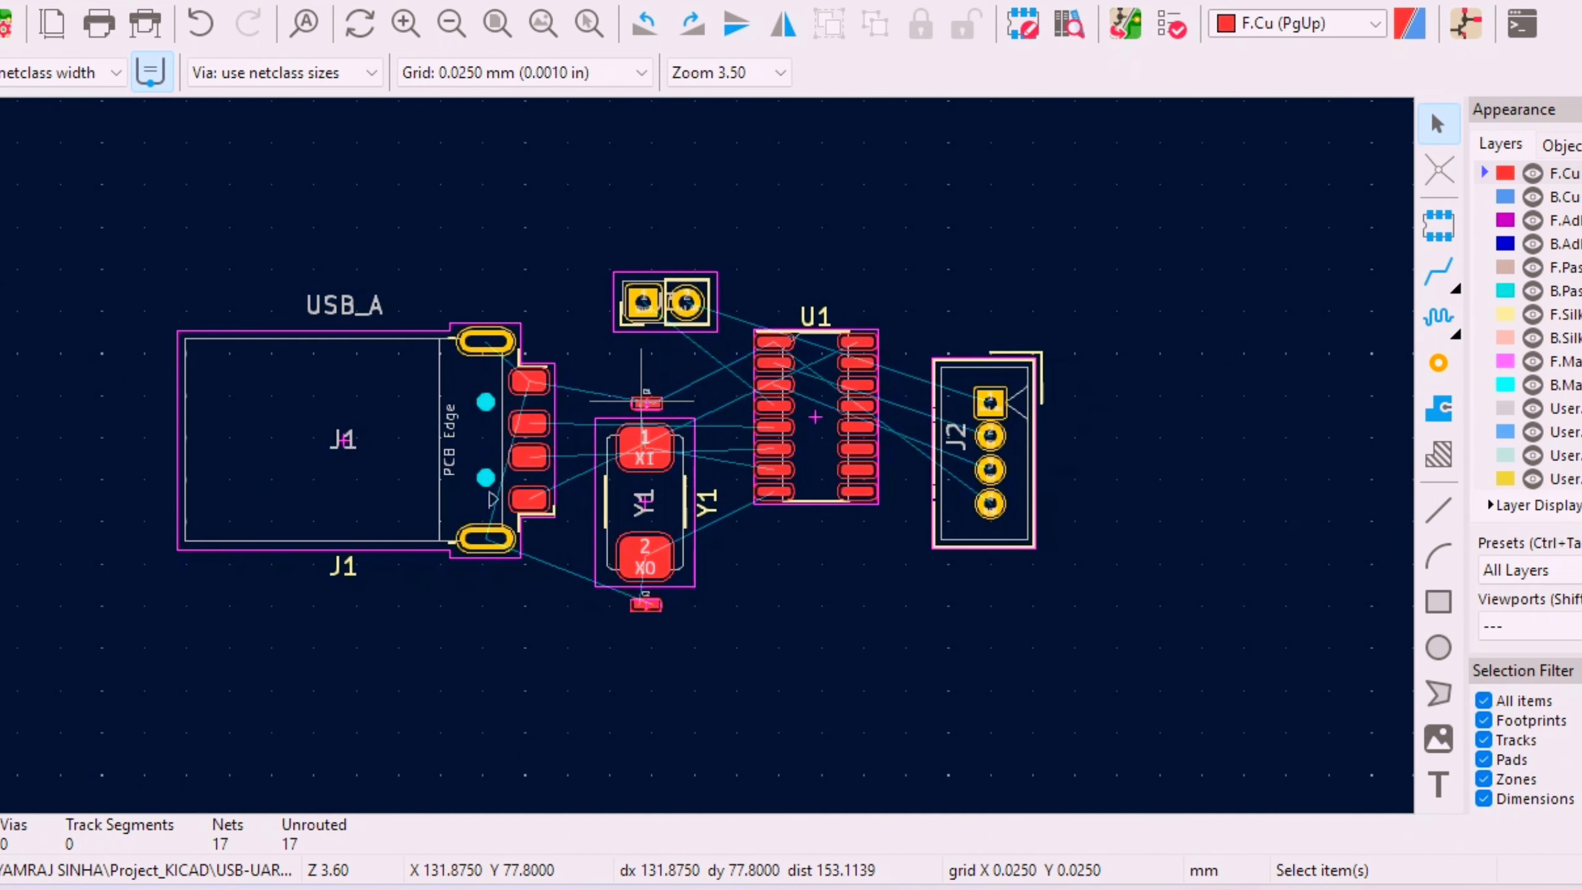
pyautogui.scroll(1, 646, 403)
pyautogui.scroll(1, 697, 480)
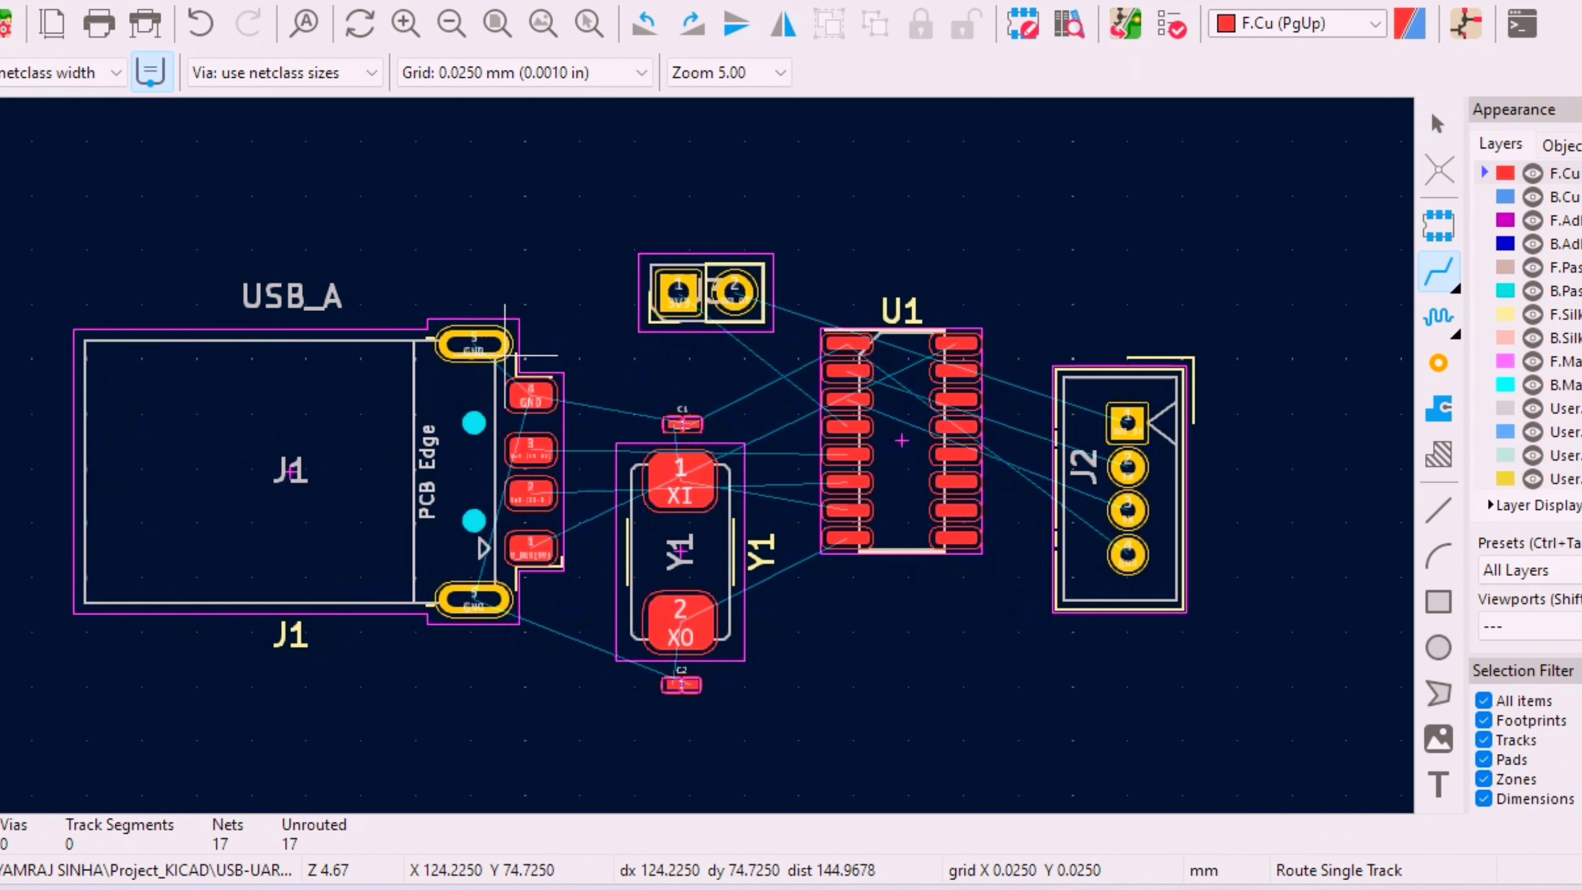
pyautogui.click(531, 395)
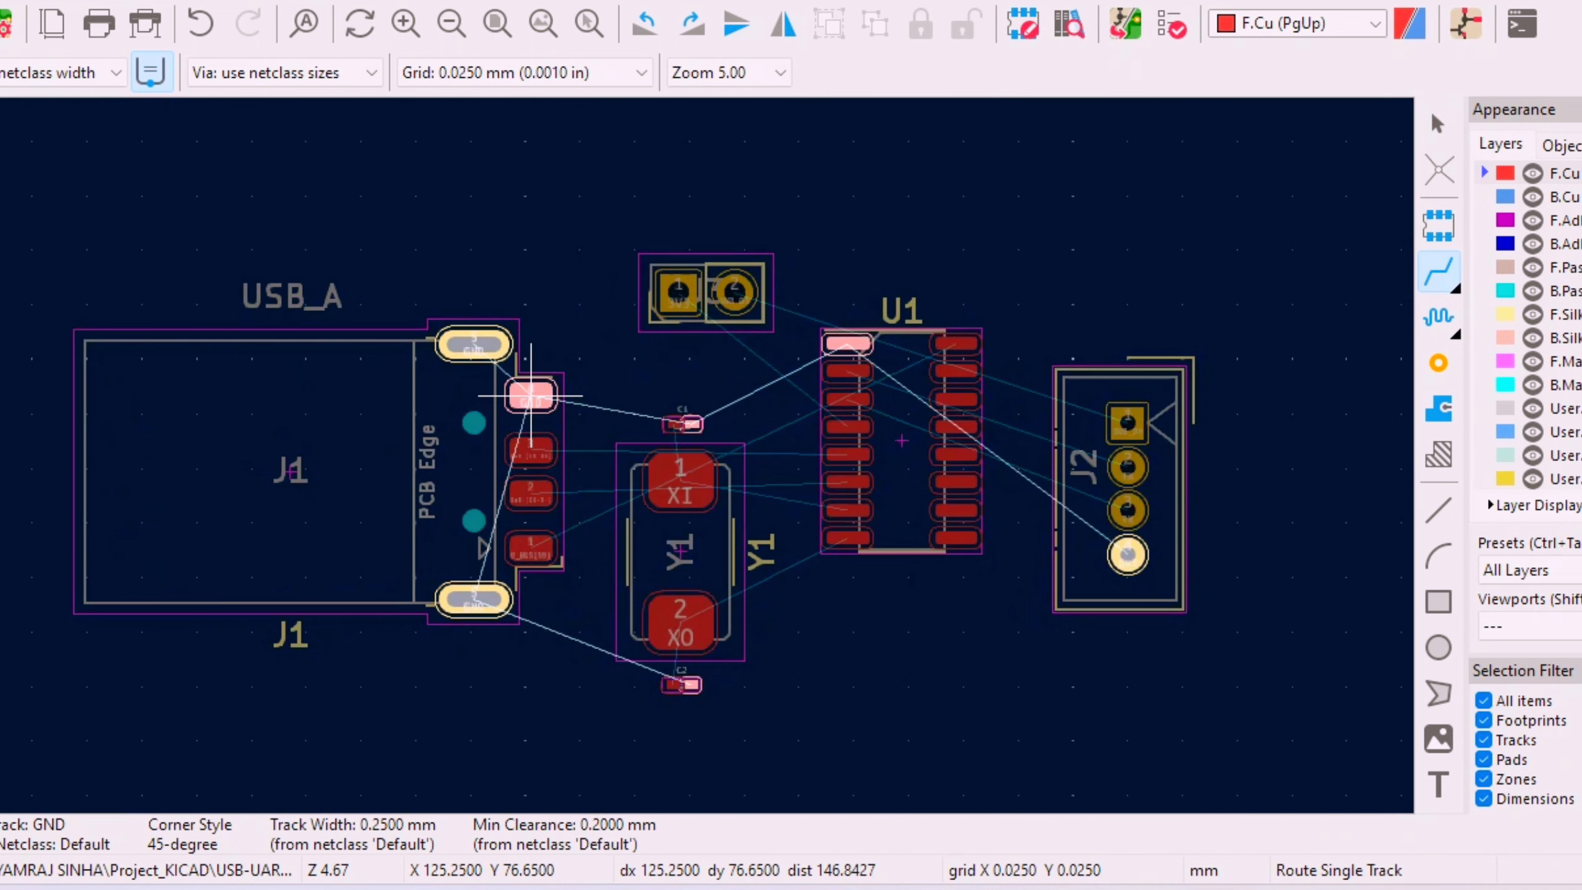
pyautogui.scroll(1, 530, 391)
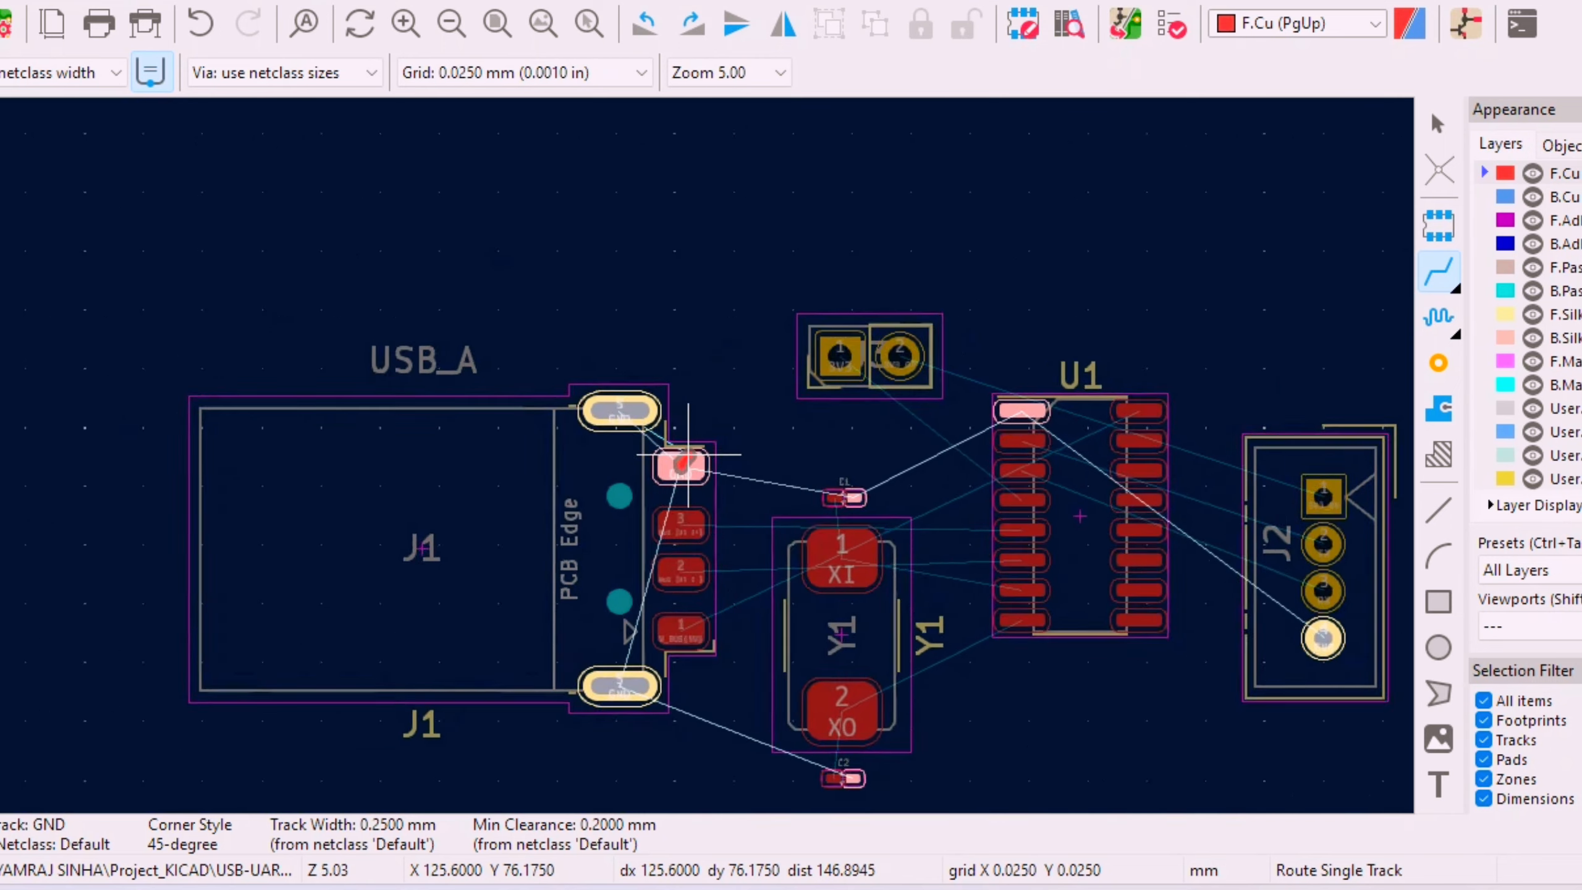
pyautogui.scroll(3, 688, 453)
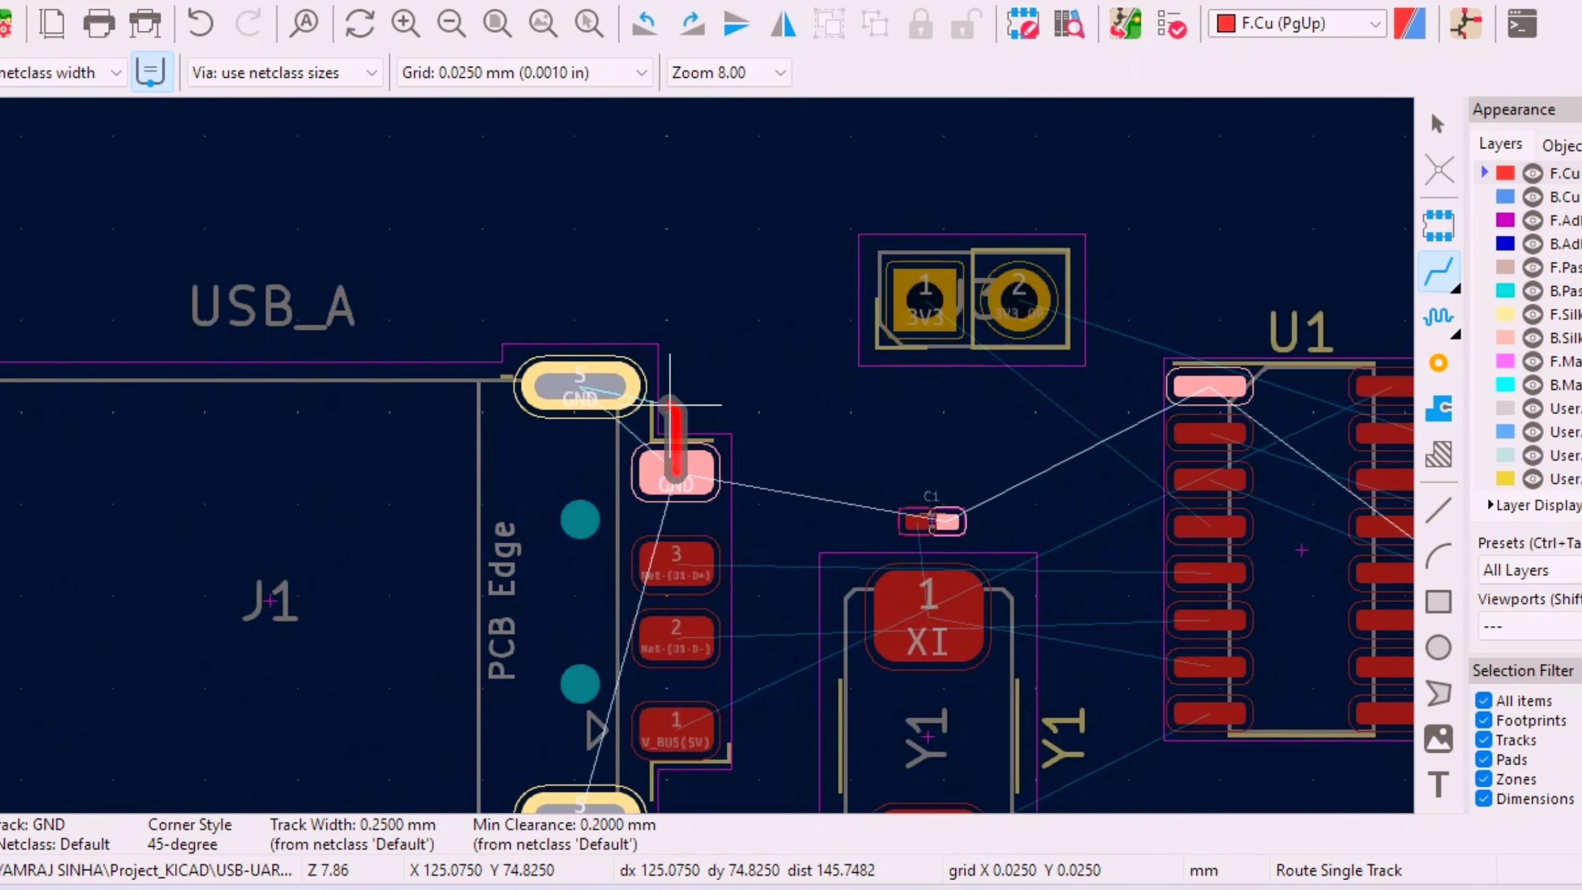
pyautogui.click(580, 386)
pyautogui.scroll(-5, 580, 386)
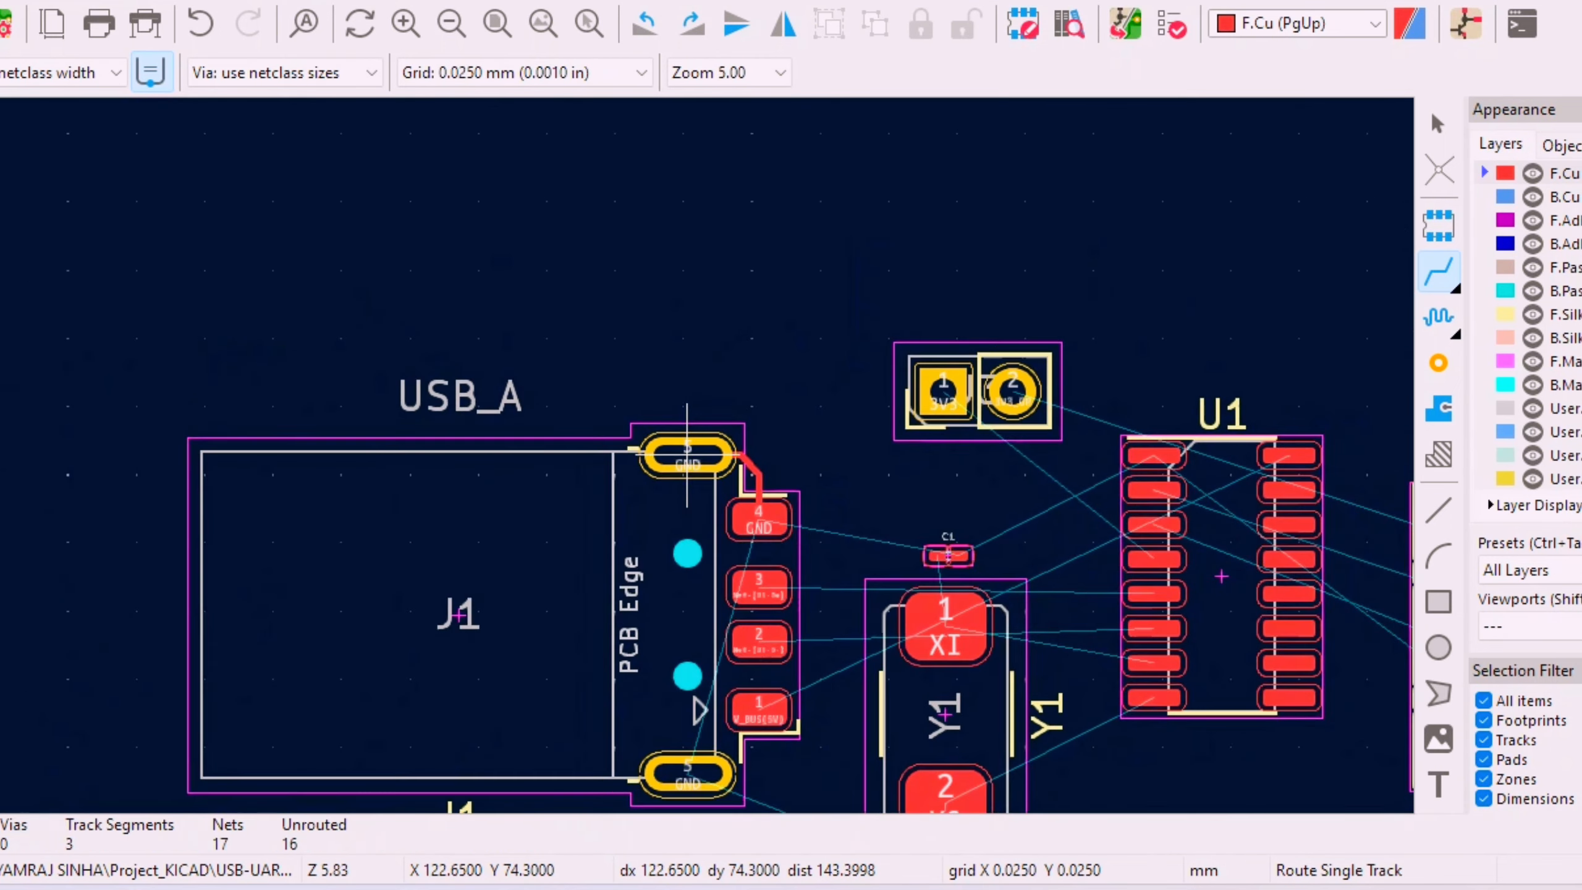
# - Route a GND track from J1's lower shield pad 5 to its upper shield pad 5
pyautogui.scroll(5, 707, 664)
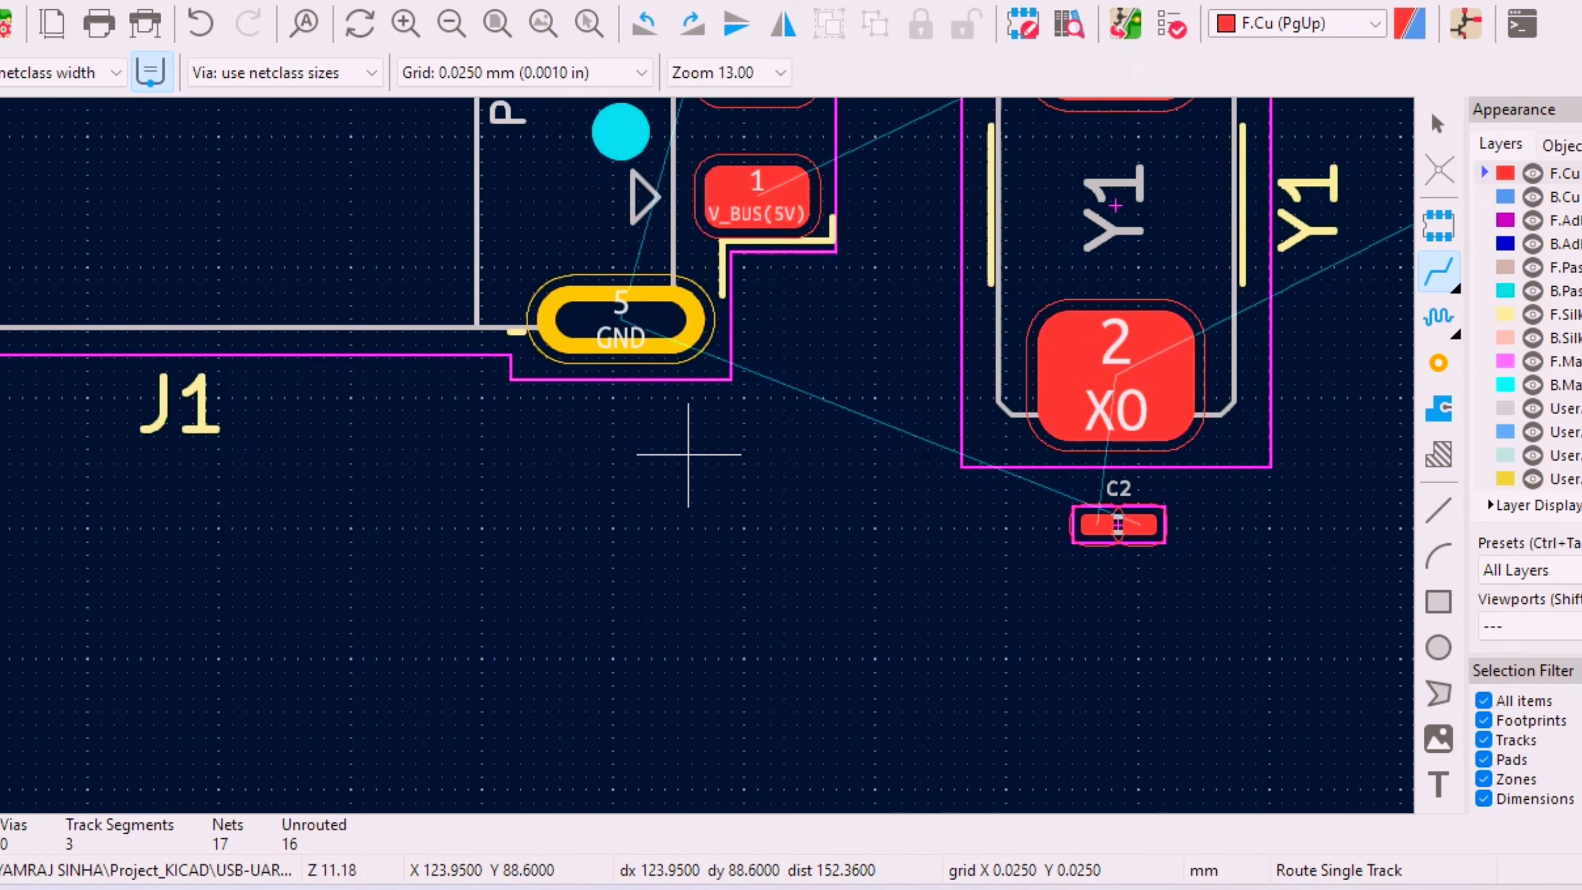
pyautogui.scroll(1, 621, 320)
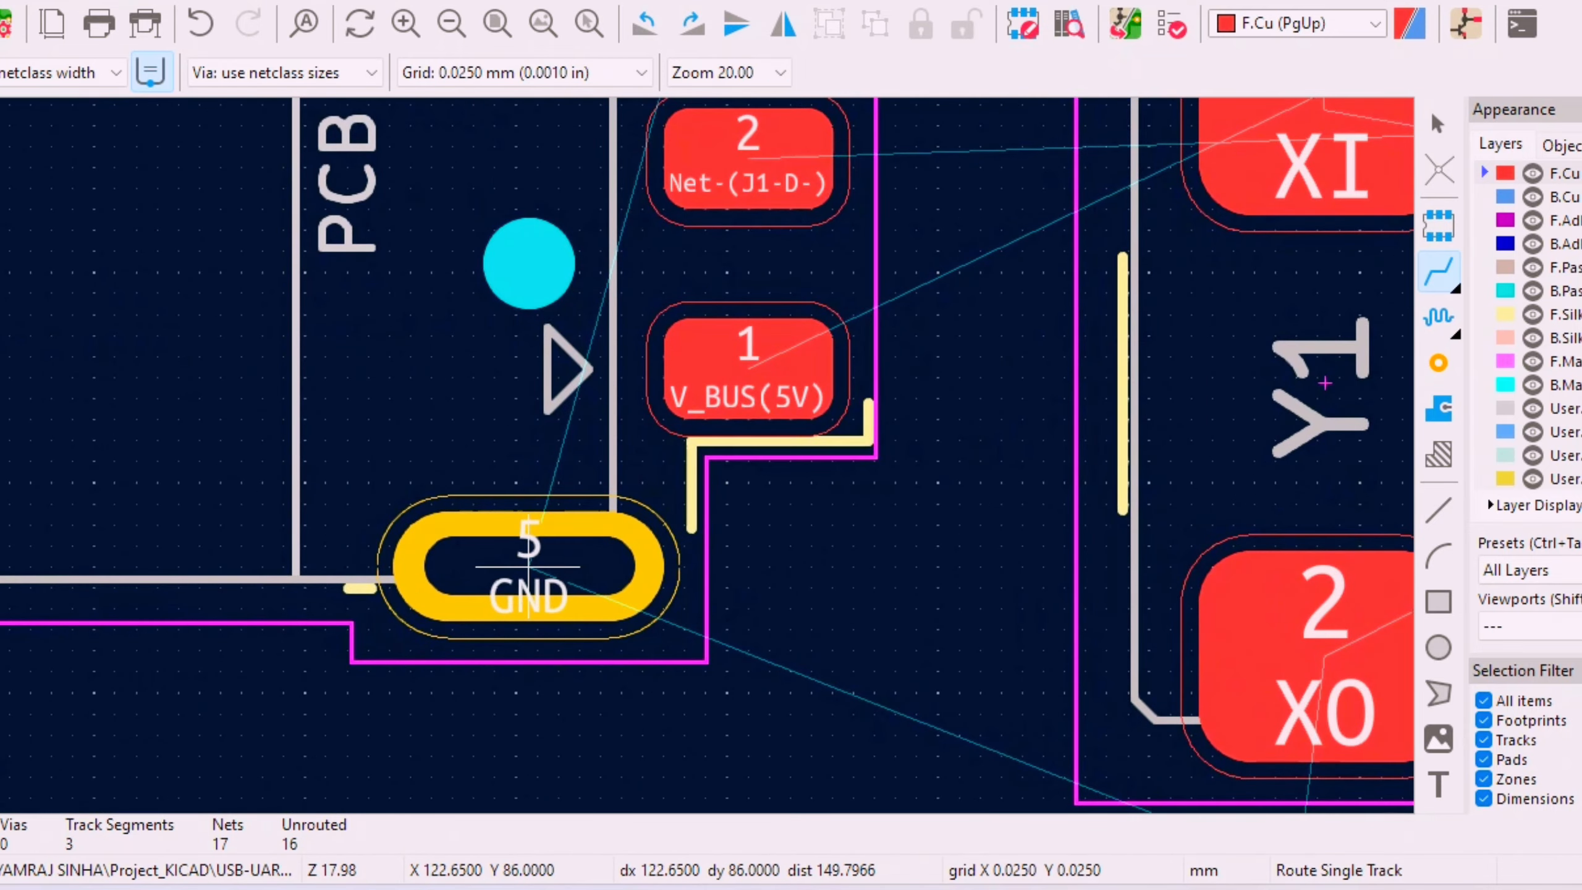
pyautogui.scroll(-4, 528, 567)
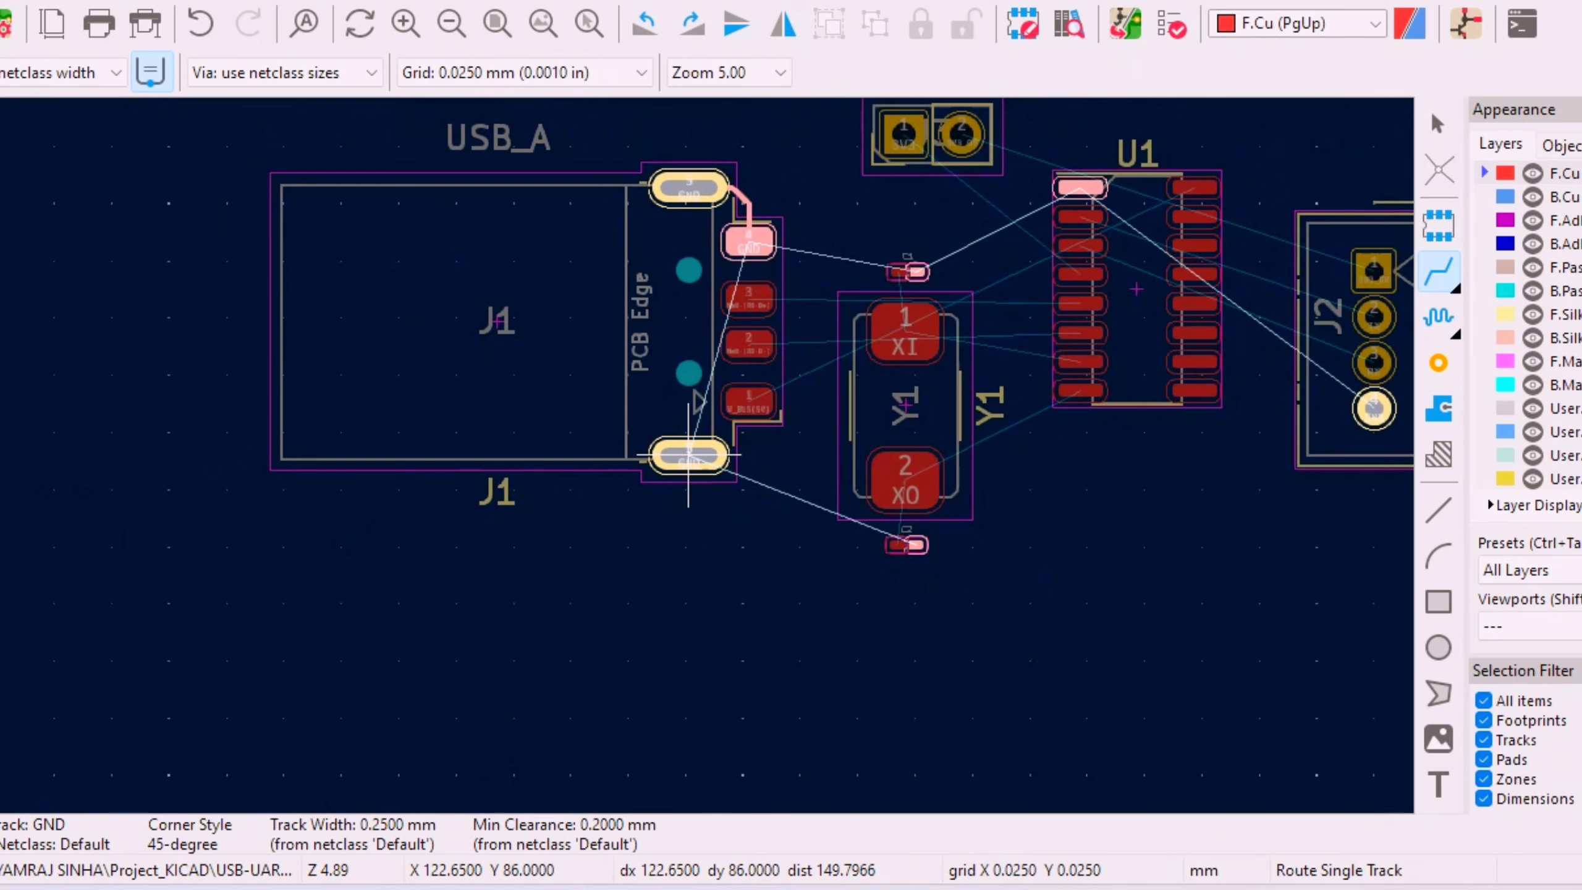
pyautogui.click(689, 455)
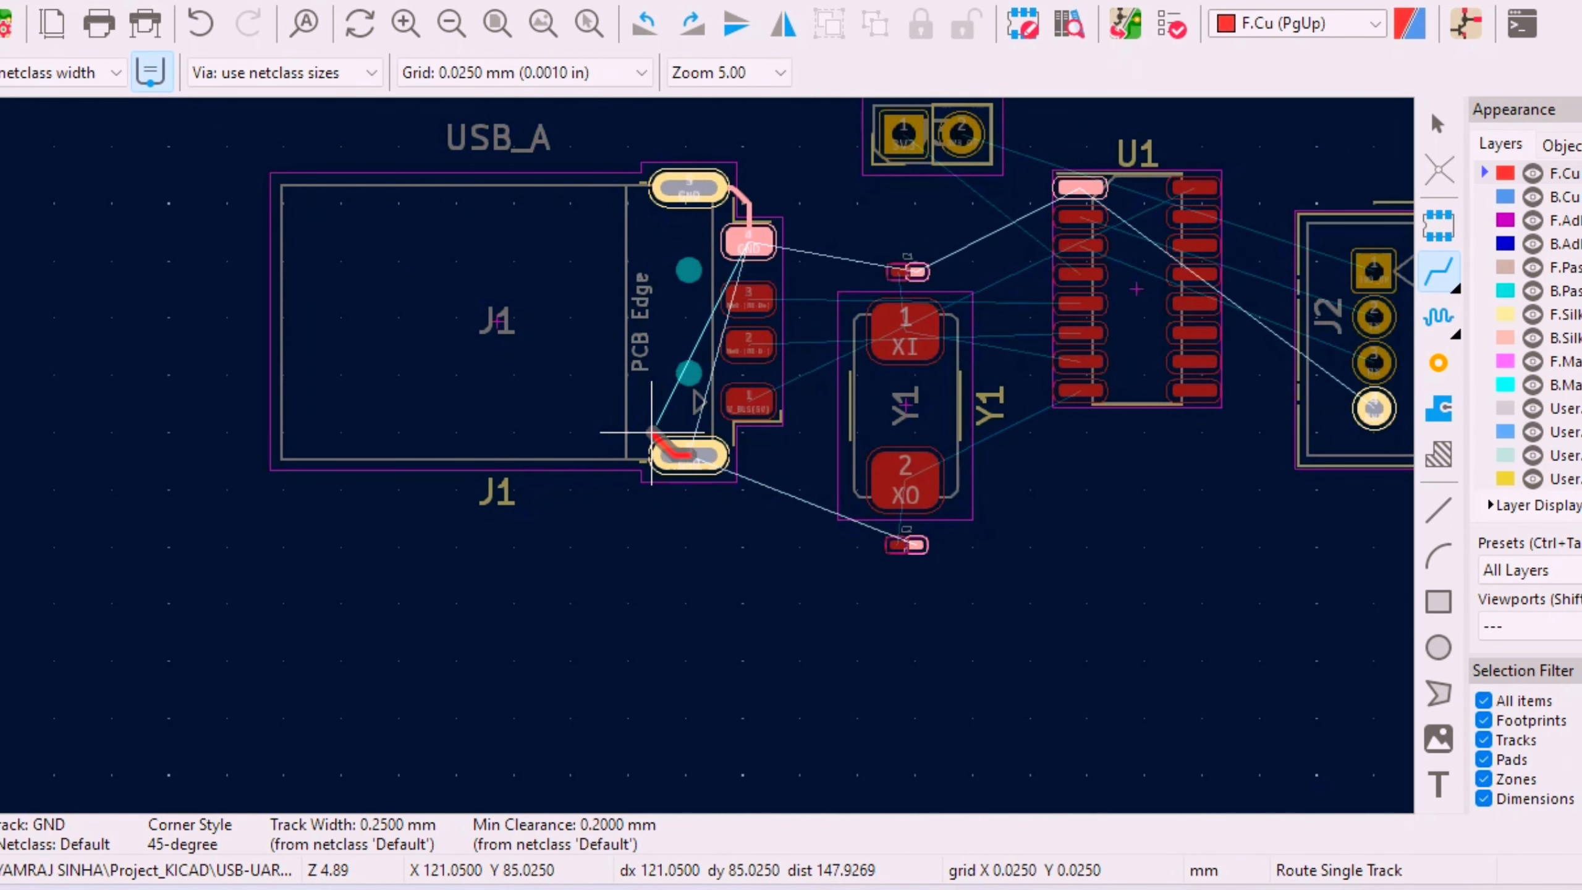
pyautogui.click(689, 187)
# - Route a GND track from J1's pad 4 to the right pad of capacitor C1
pyautogui.scroll(2, 689, 455)
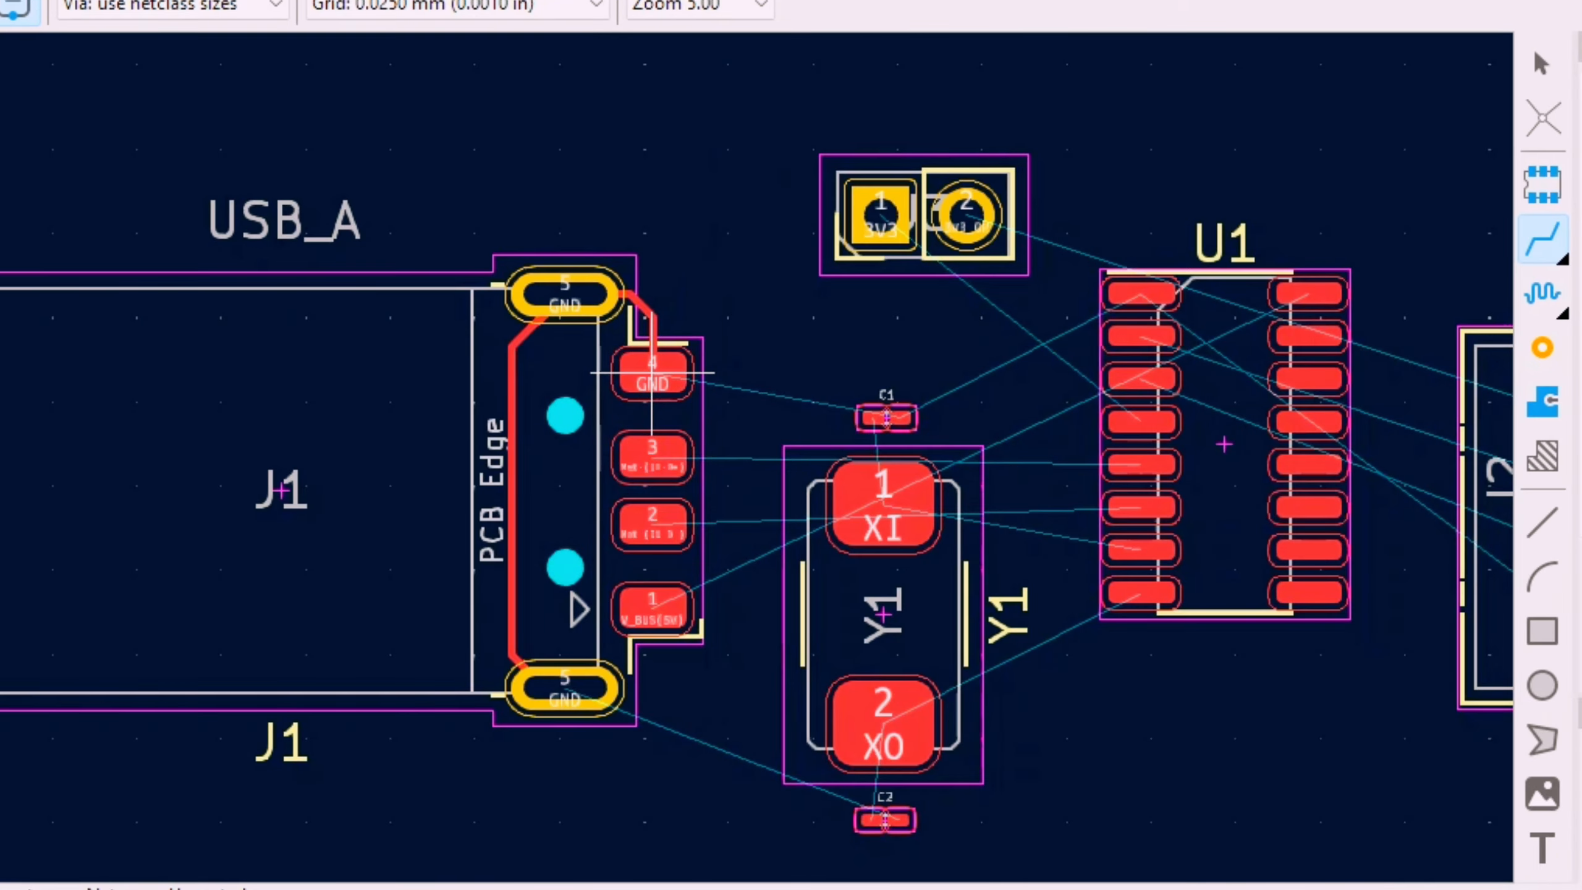
pyautogui.click(653, 372)
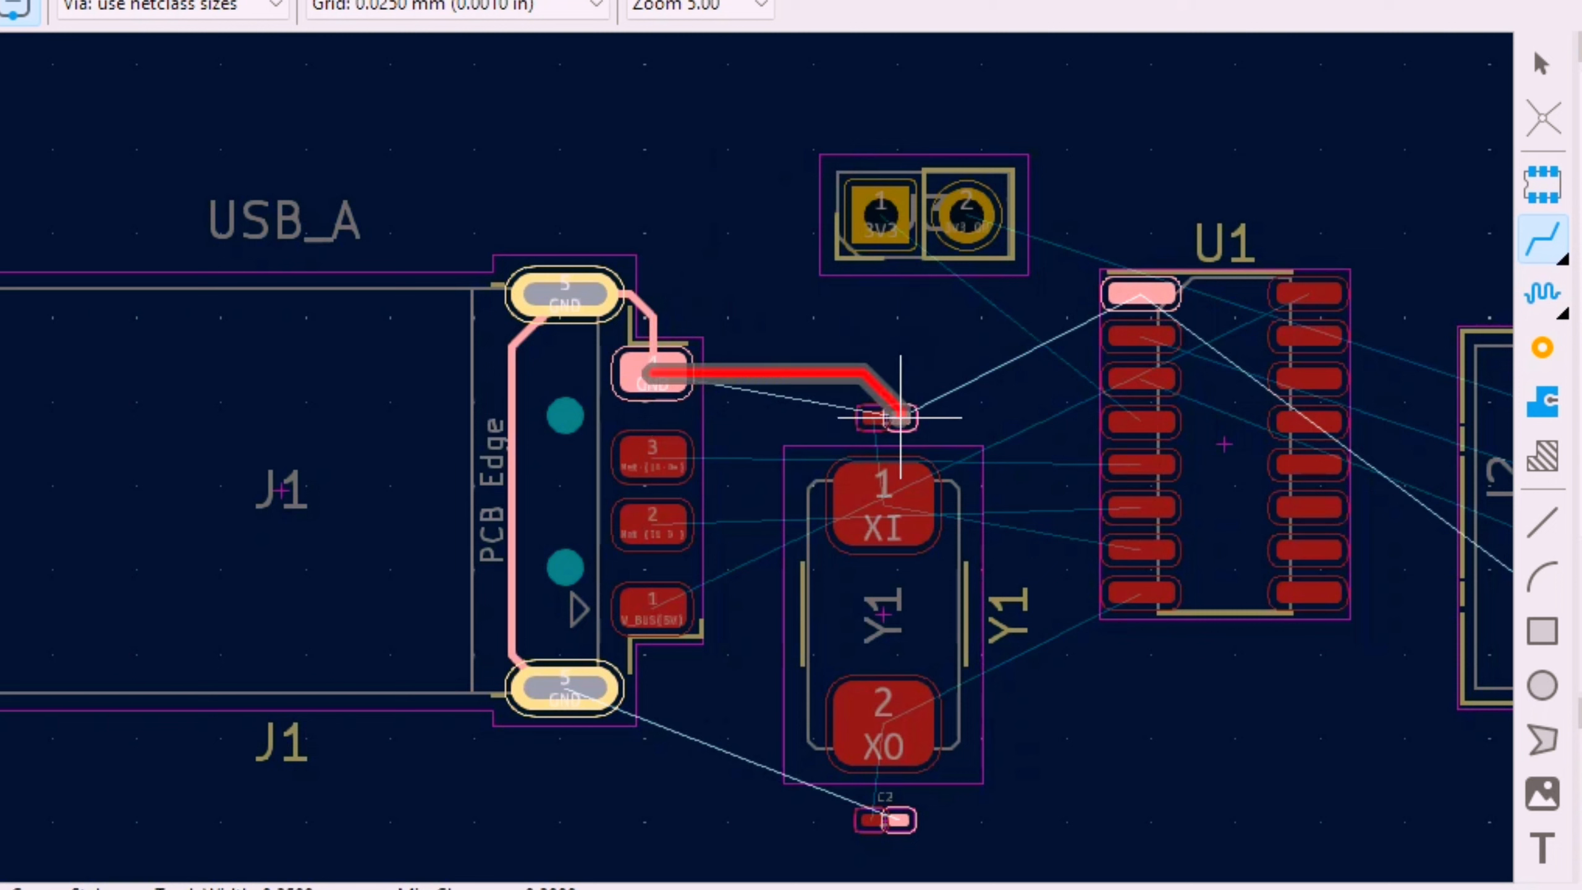
pyautogui.click(900, 417)
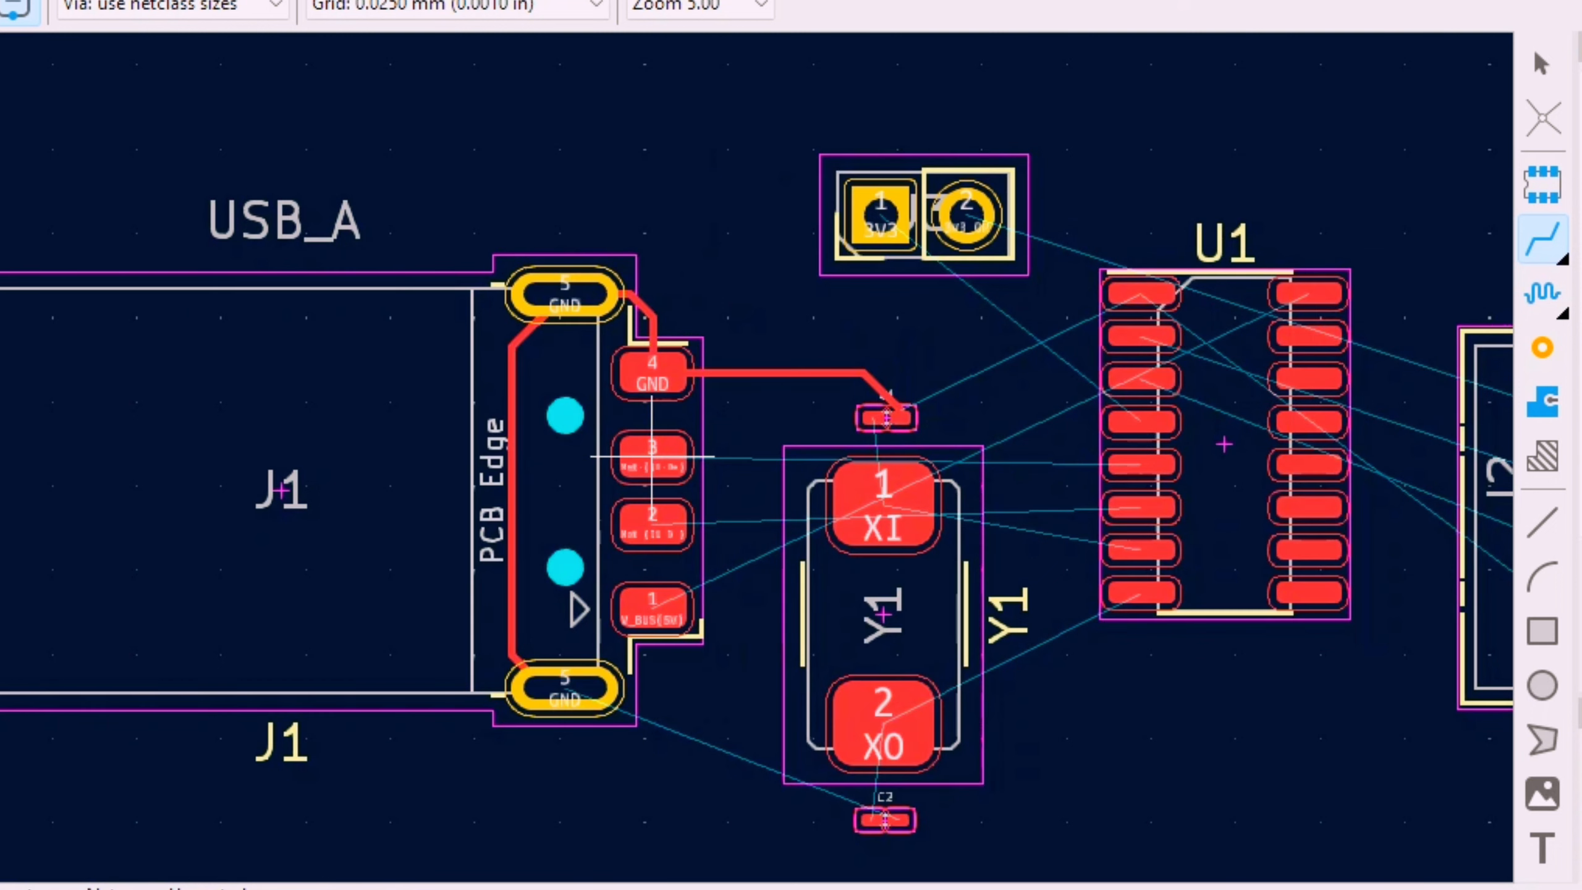
# - Route J1's pad 3 to the fifth pad in U1's left column, and J1's V_BUS(5V) pad 1 to U1's top right pad
pyautogui.click(653, 457)
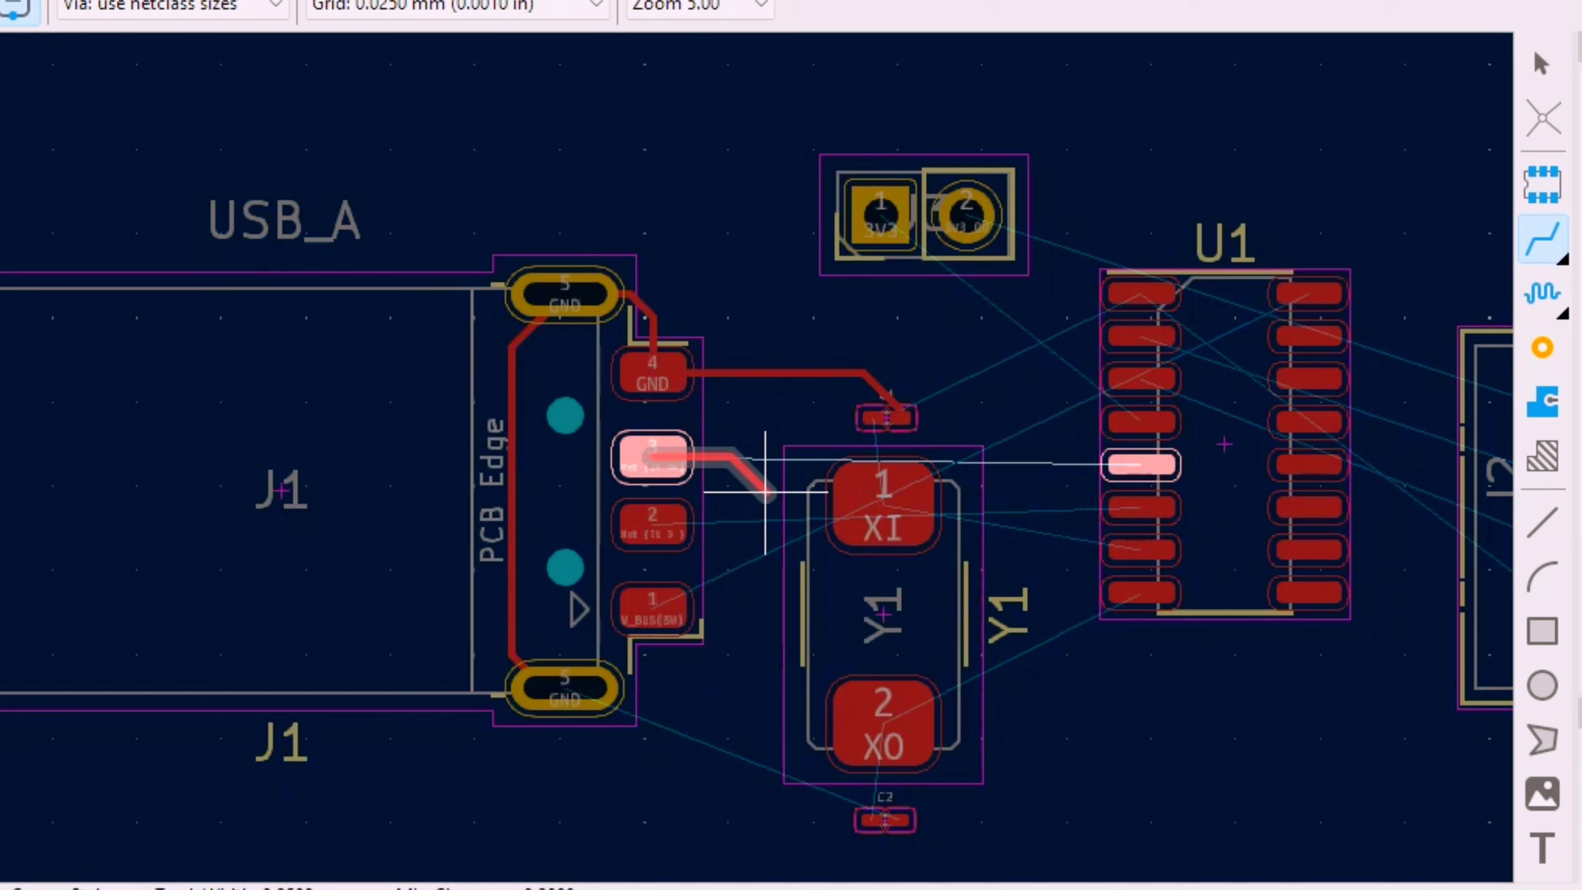
pyautogui.click(765, 492)
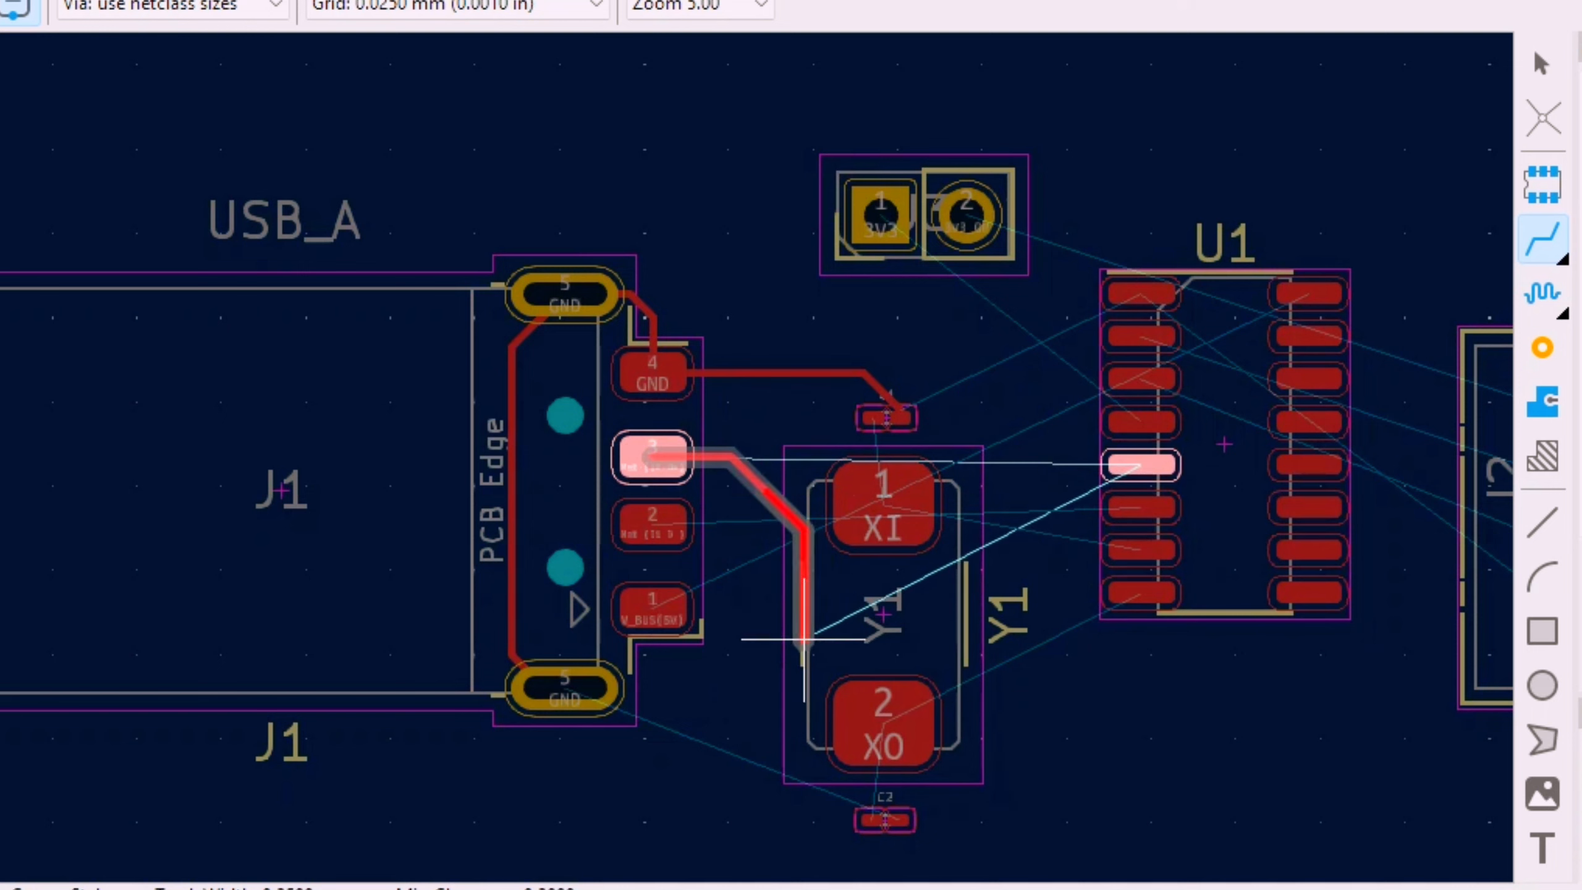
pyautogui.click(1141, 464)
pyautogui.click(652, 607)
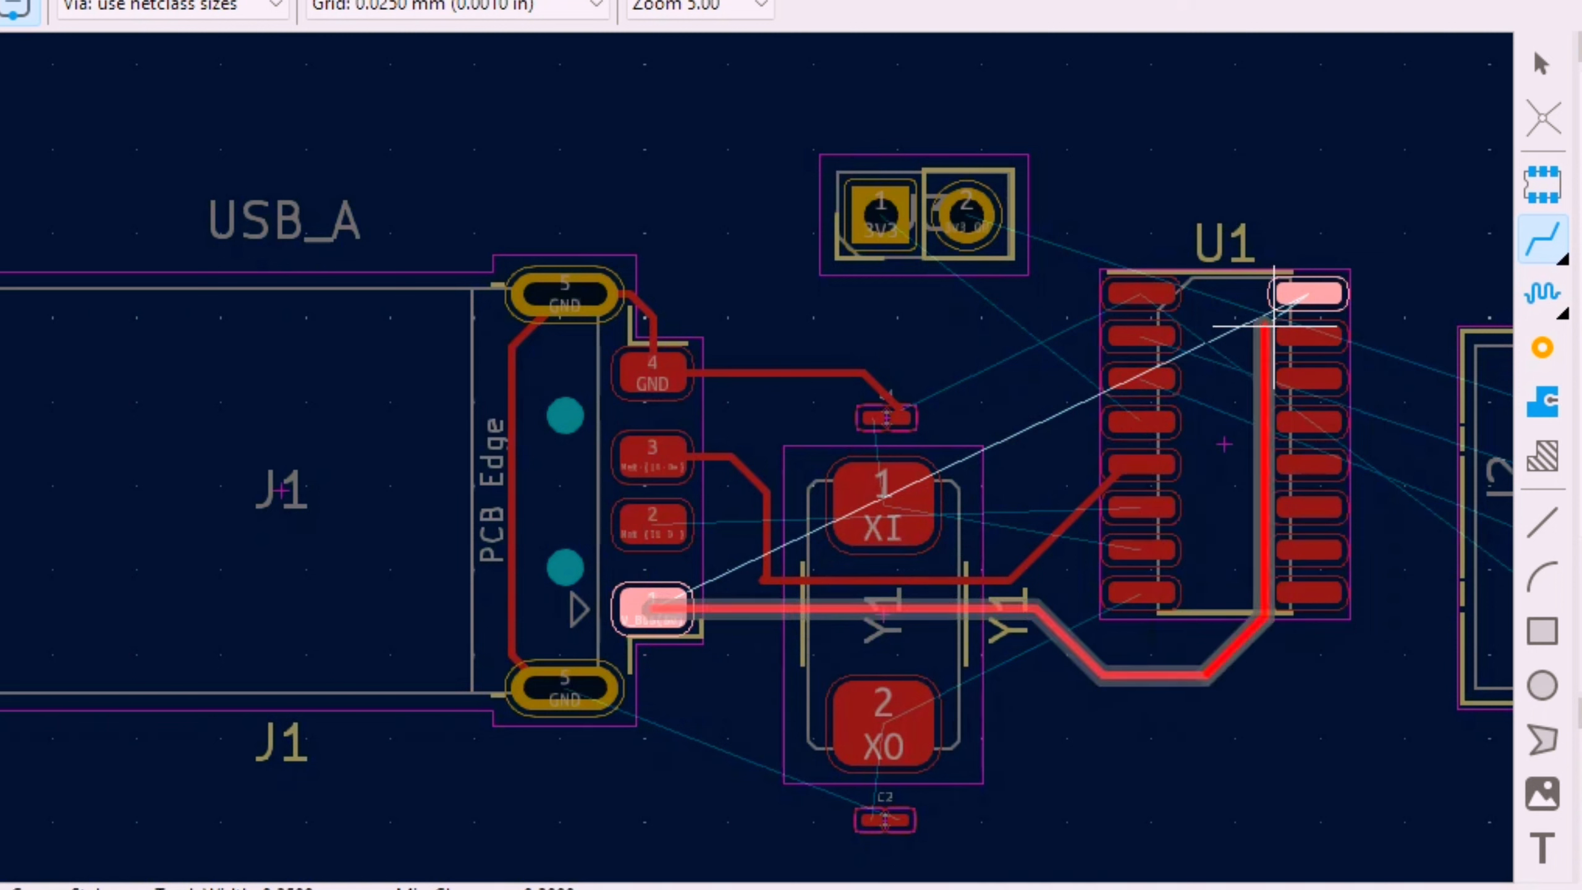
pyautogui.click(1308, 293)
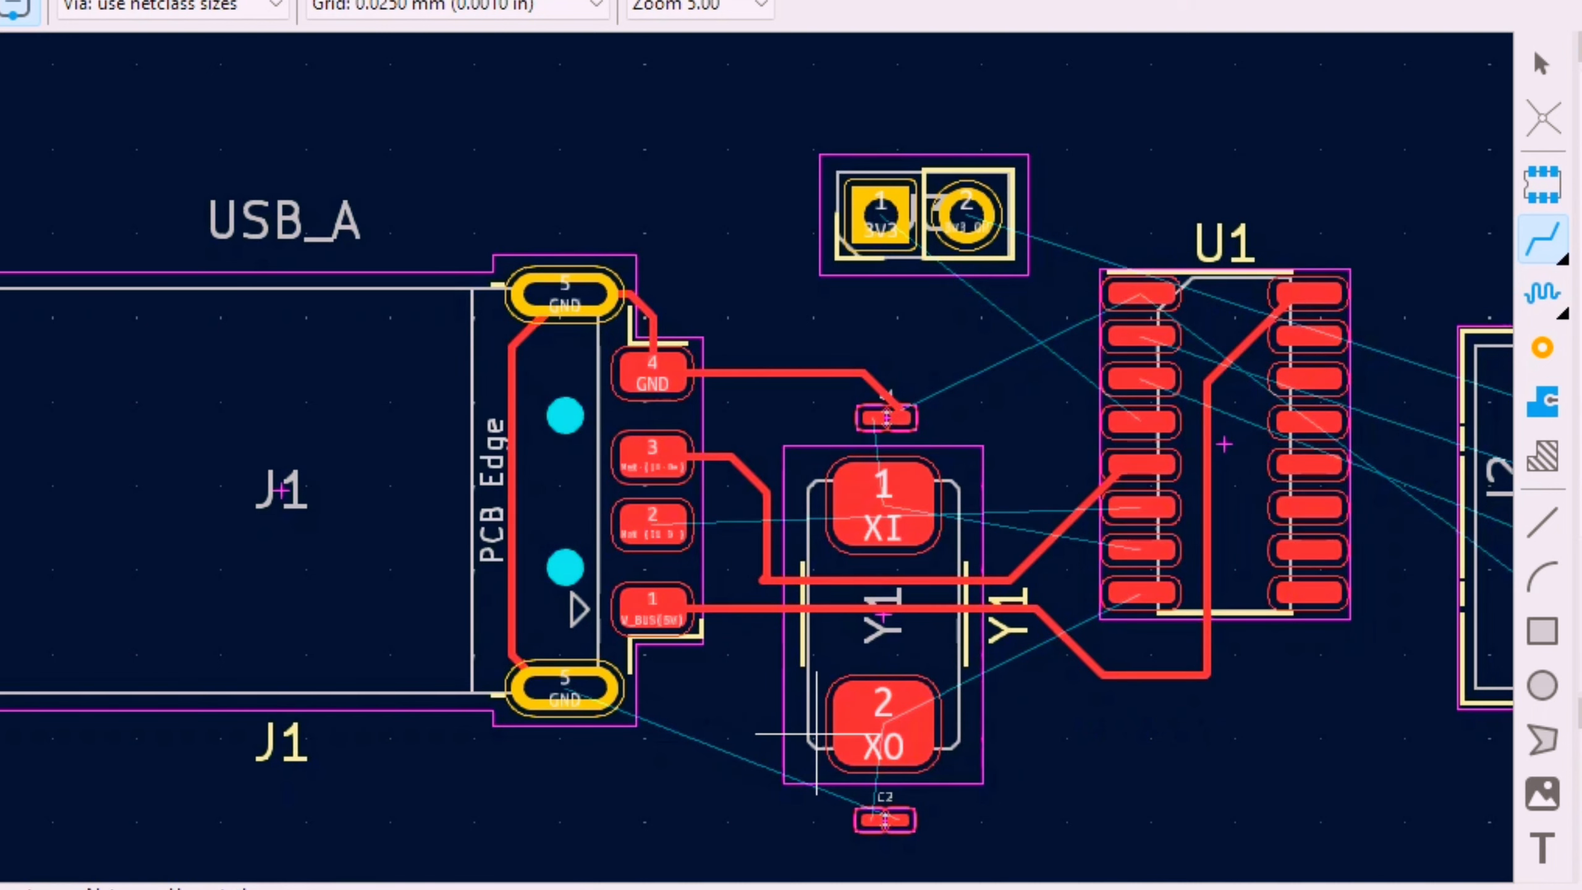
# - Route a GND track on F.Cu from J1's lower shield pad 5 to the right pad of capacitor C2
pyautogui.click(565, 688)
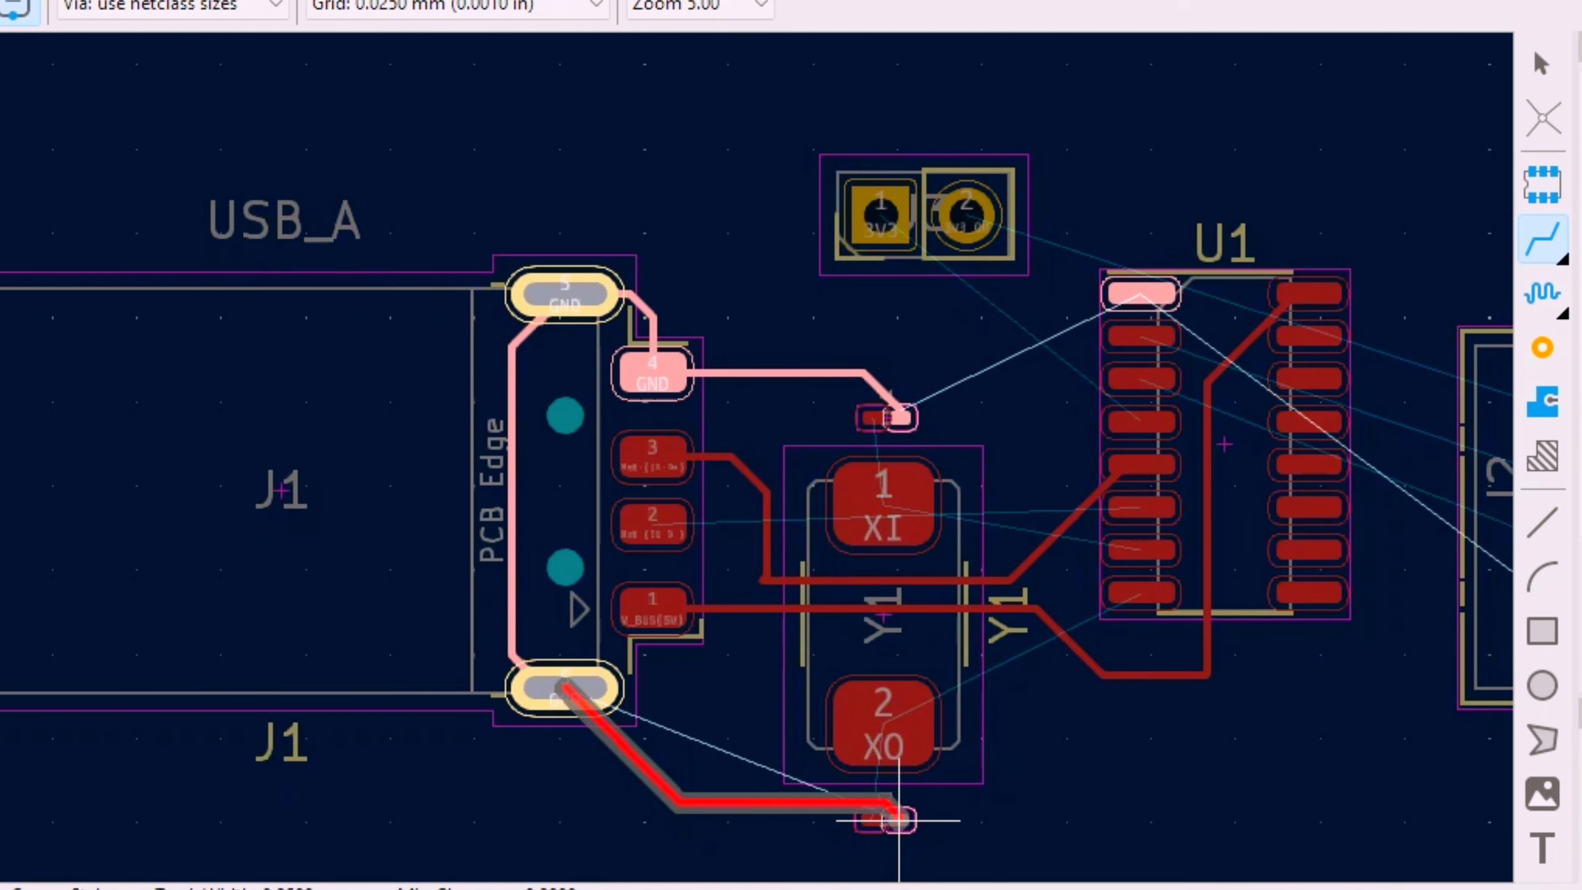
pyautogui.click(898, 821)
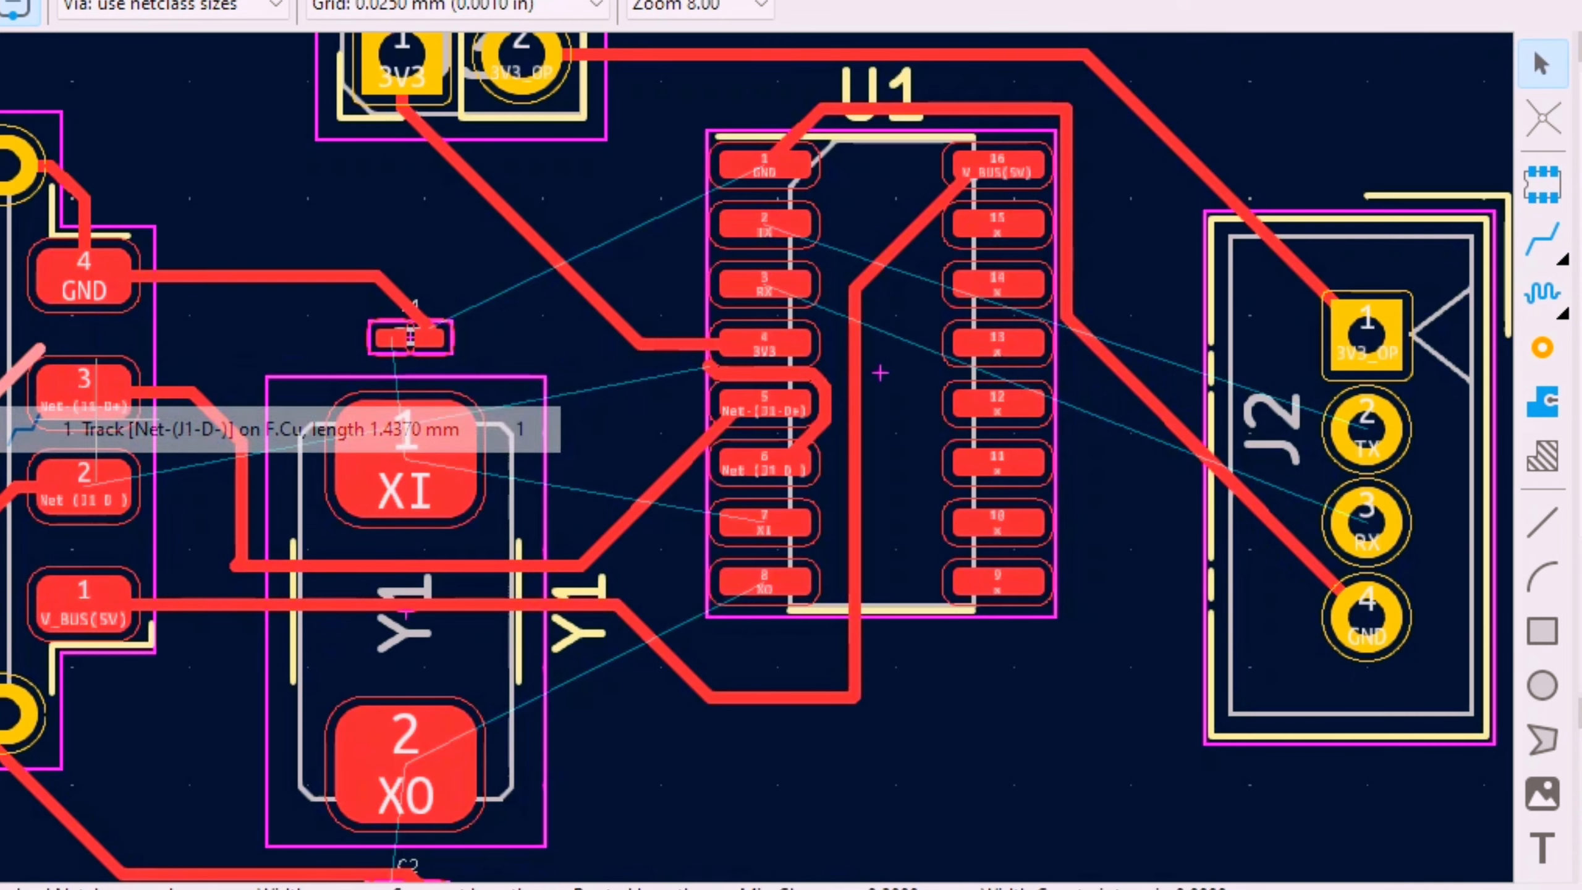
# - Delete the leftover Net-(J1-D-) track segments at J1's pad 2
pyautogui.press('Delete')
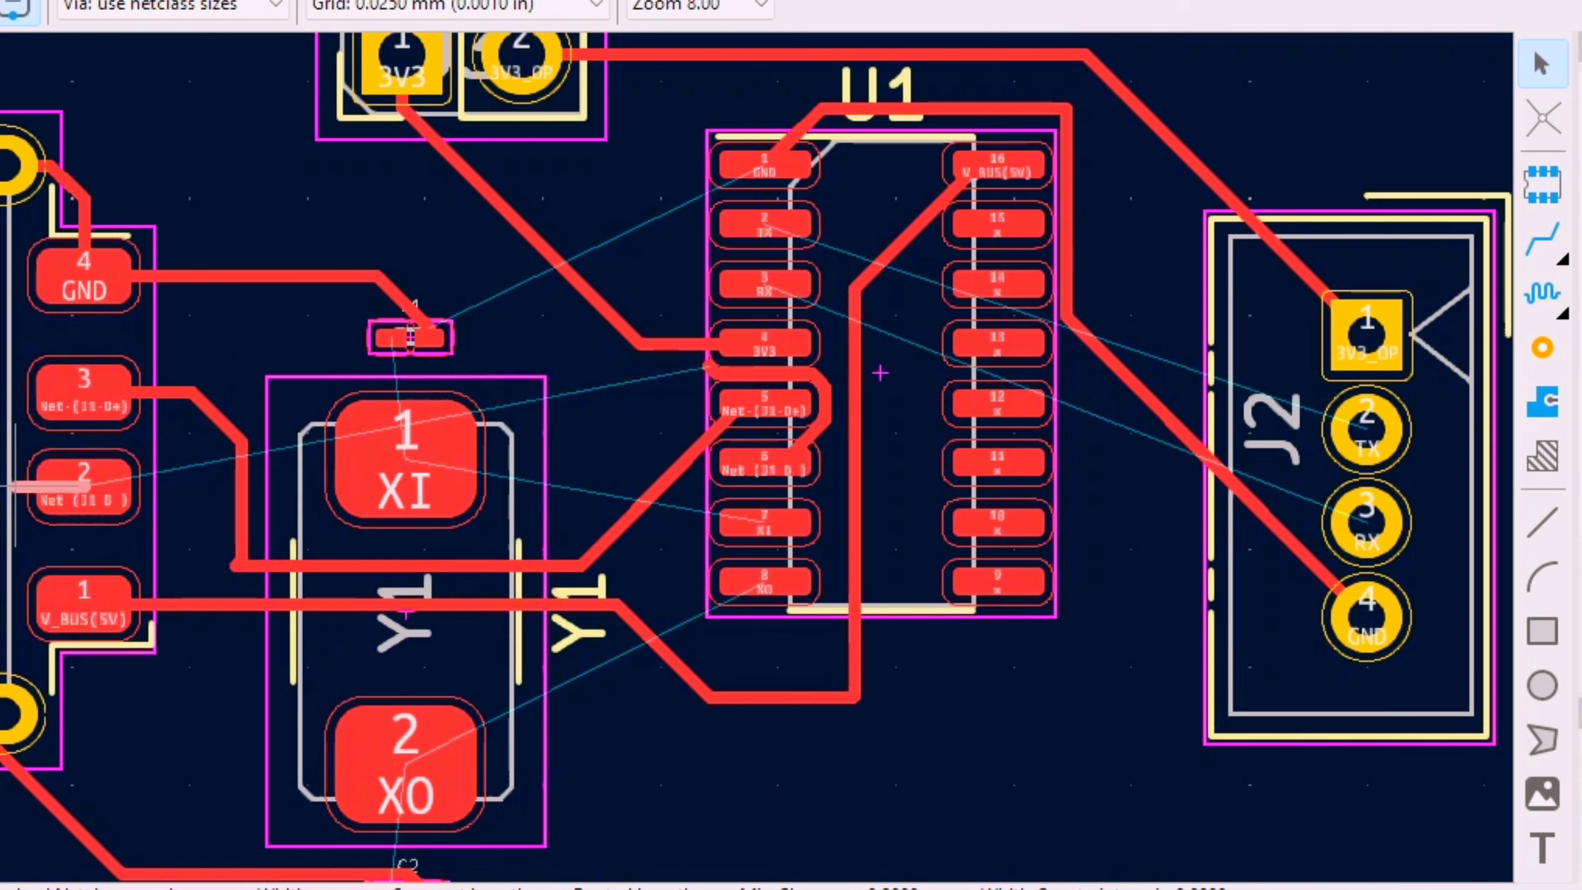
pyautogui.scroll(1, 138, 487)
pyautogui.scroll(-5, 647, 455)
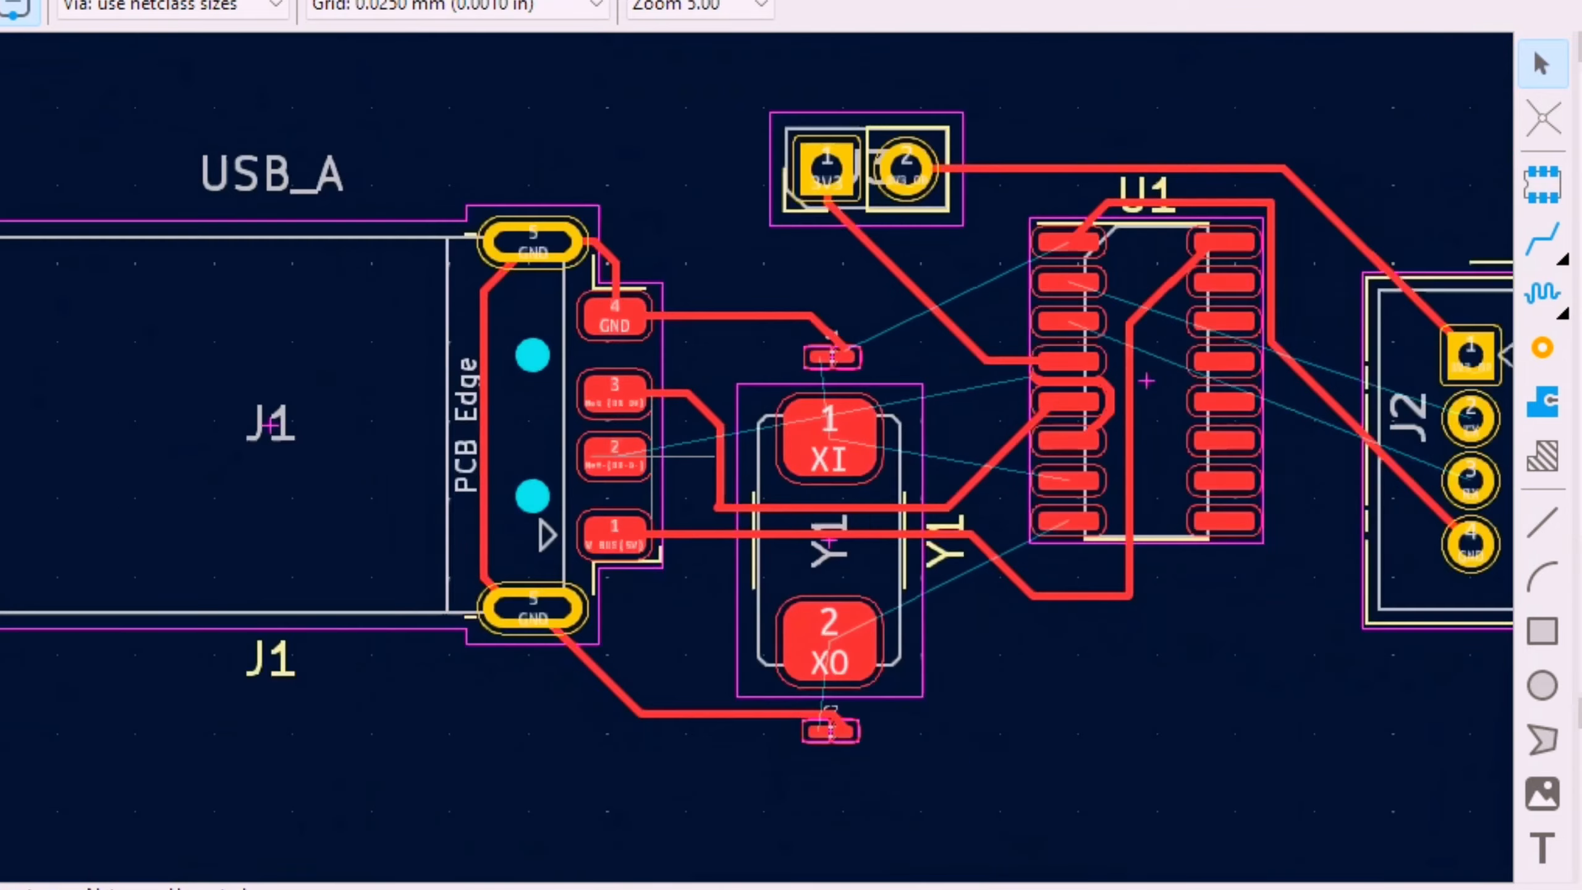
pyautogui.scroll(4, 635, 349)
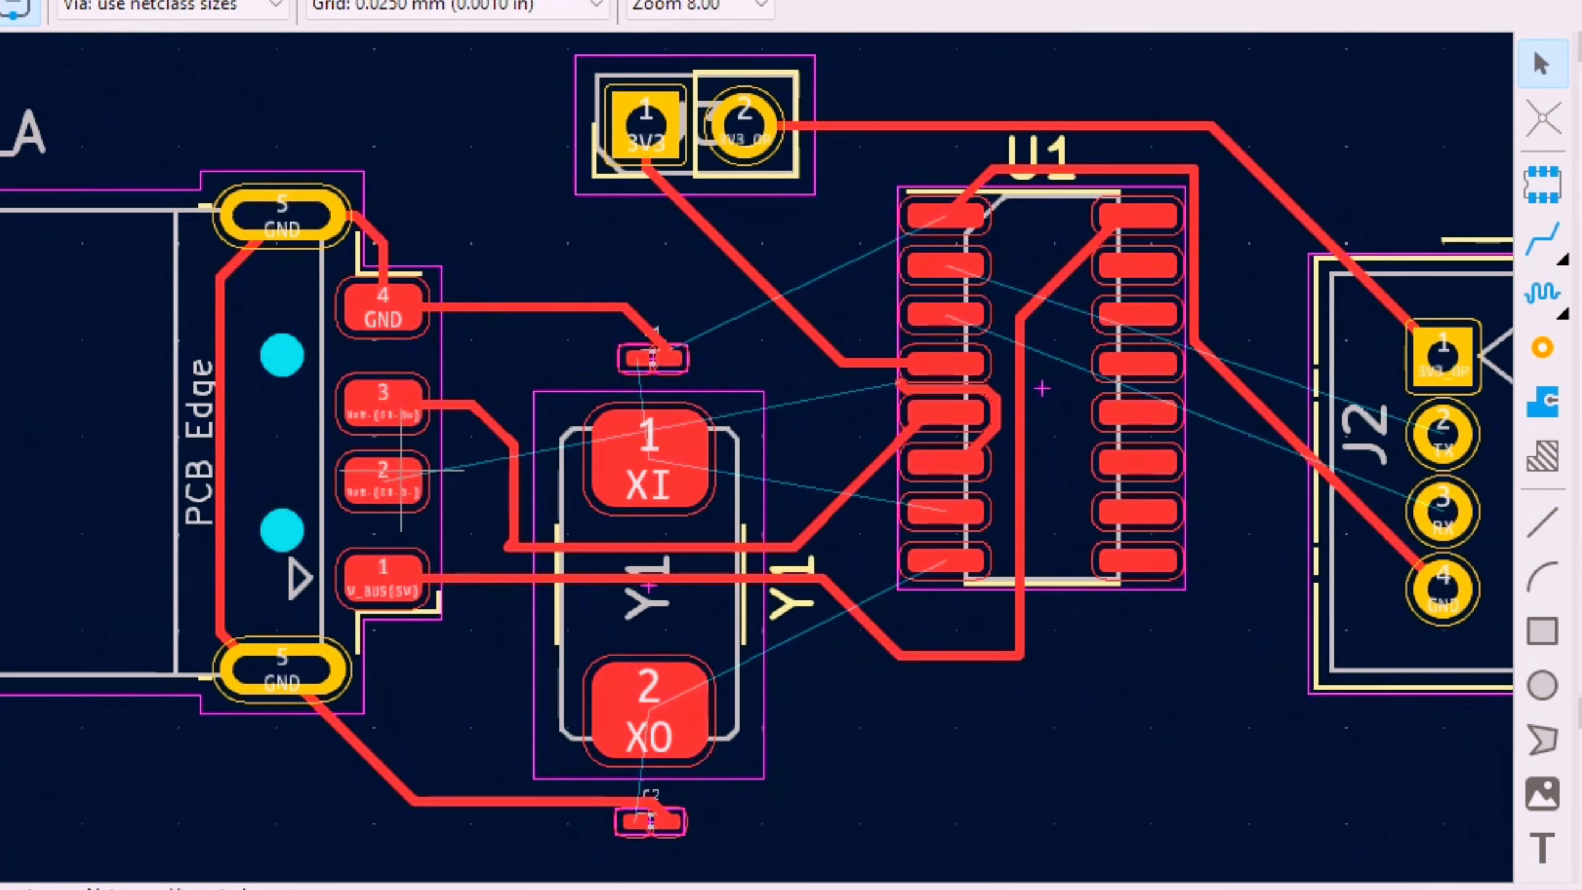
# - Start a track on F.Cu from J1's pad 2, place a through via beside the pad and continue on B.Cu under Y1's pad 1
pyautogui.scroll(4, 652, 458)
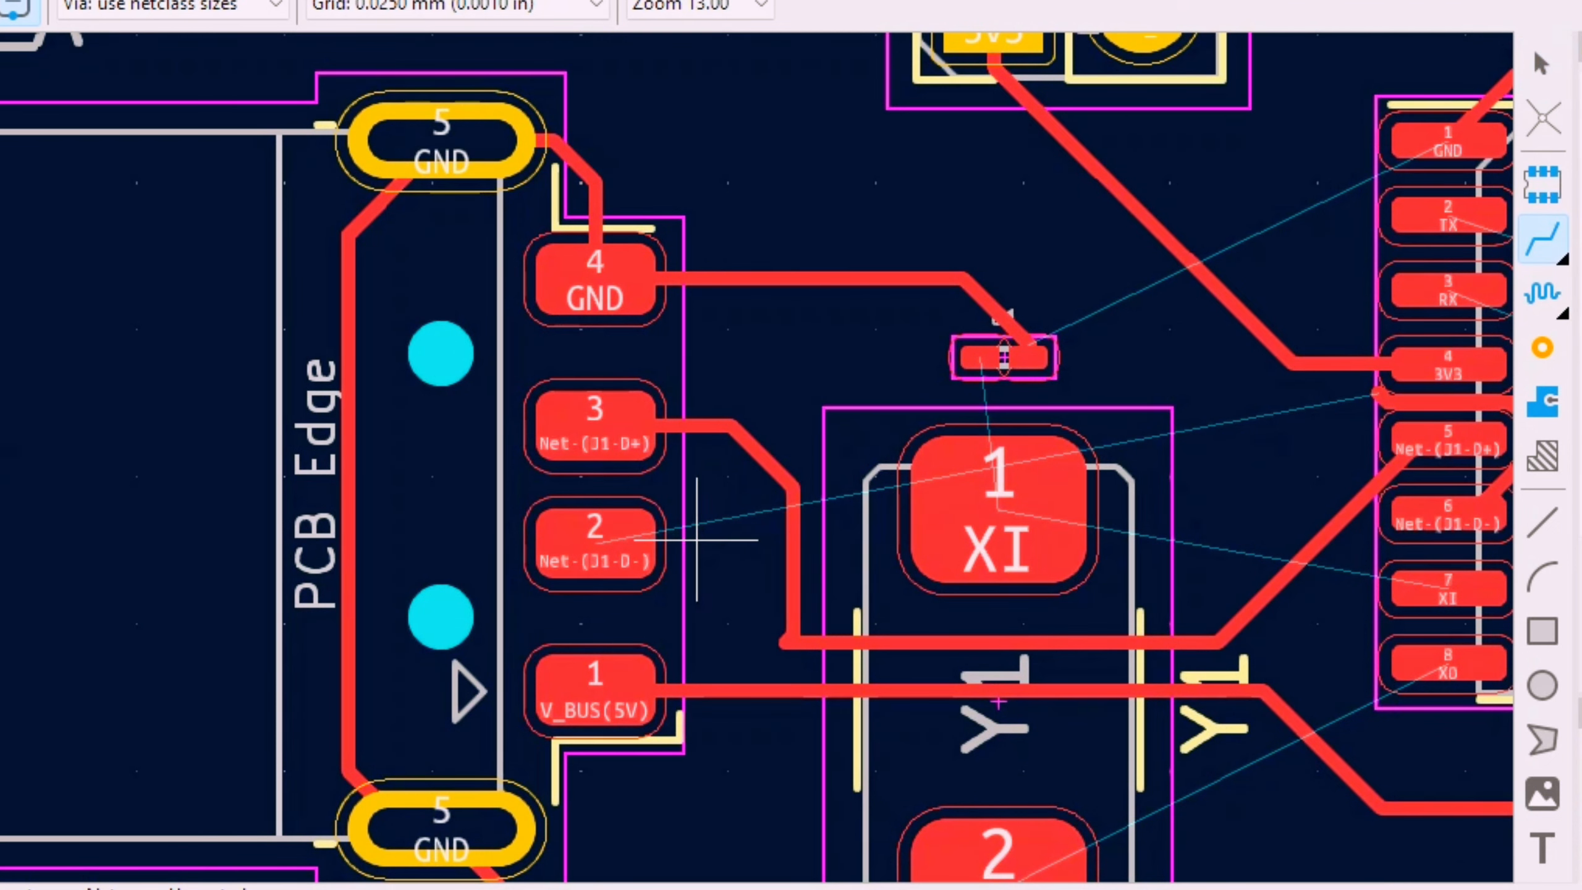
pyautogui.click(596, 542)
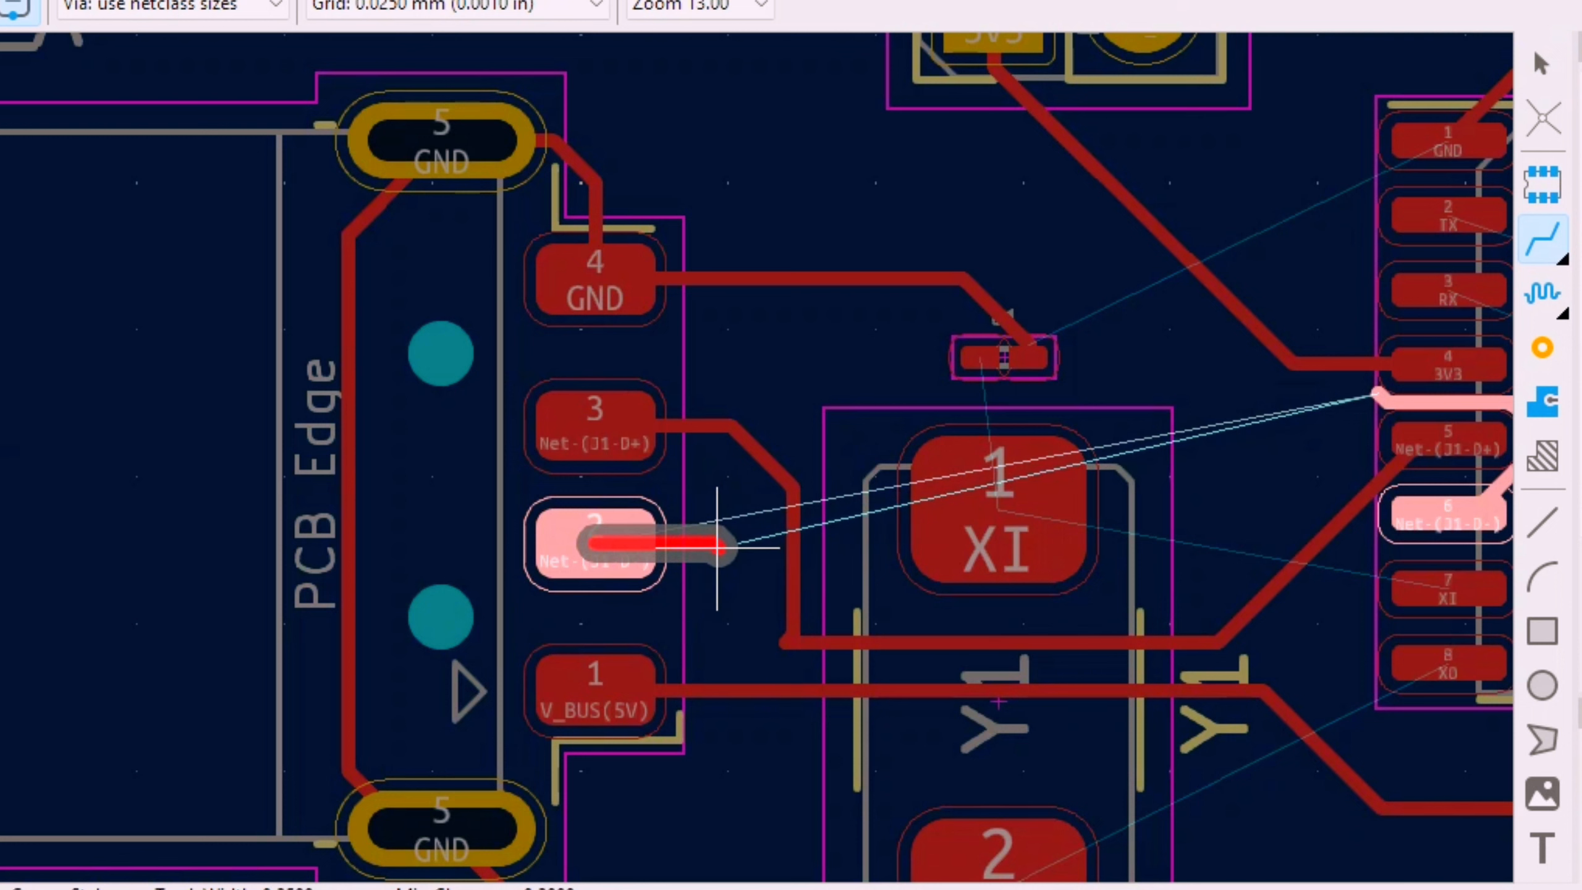
pyautogui.rightClick(717, 548)
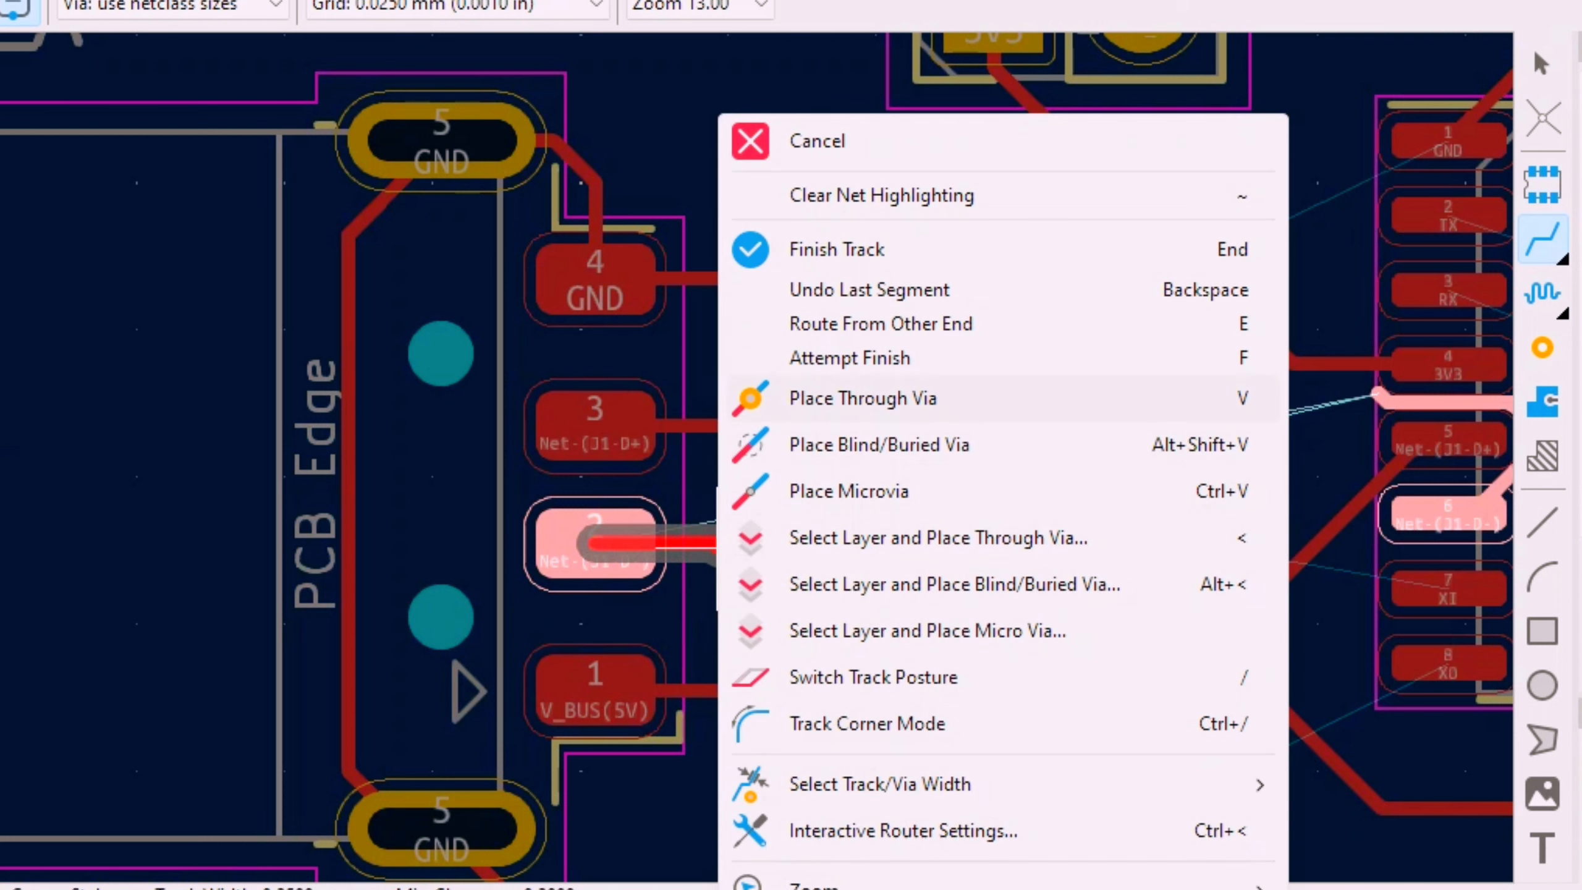
pyautogui.click(863, 398)
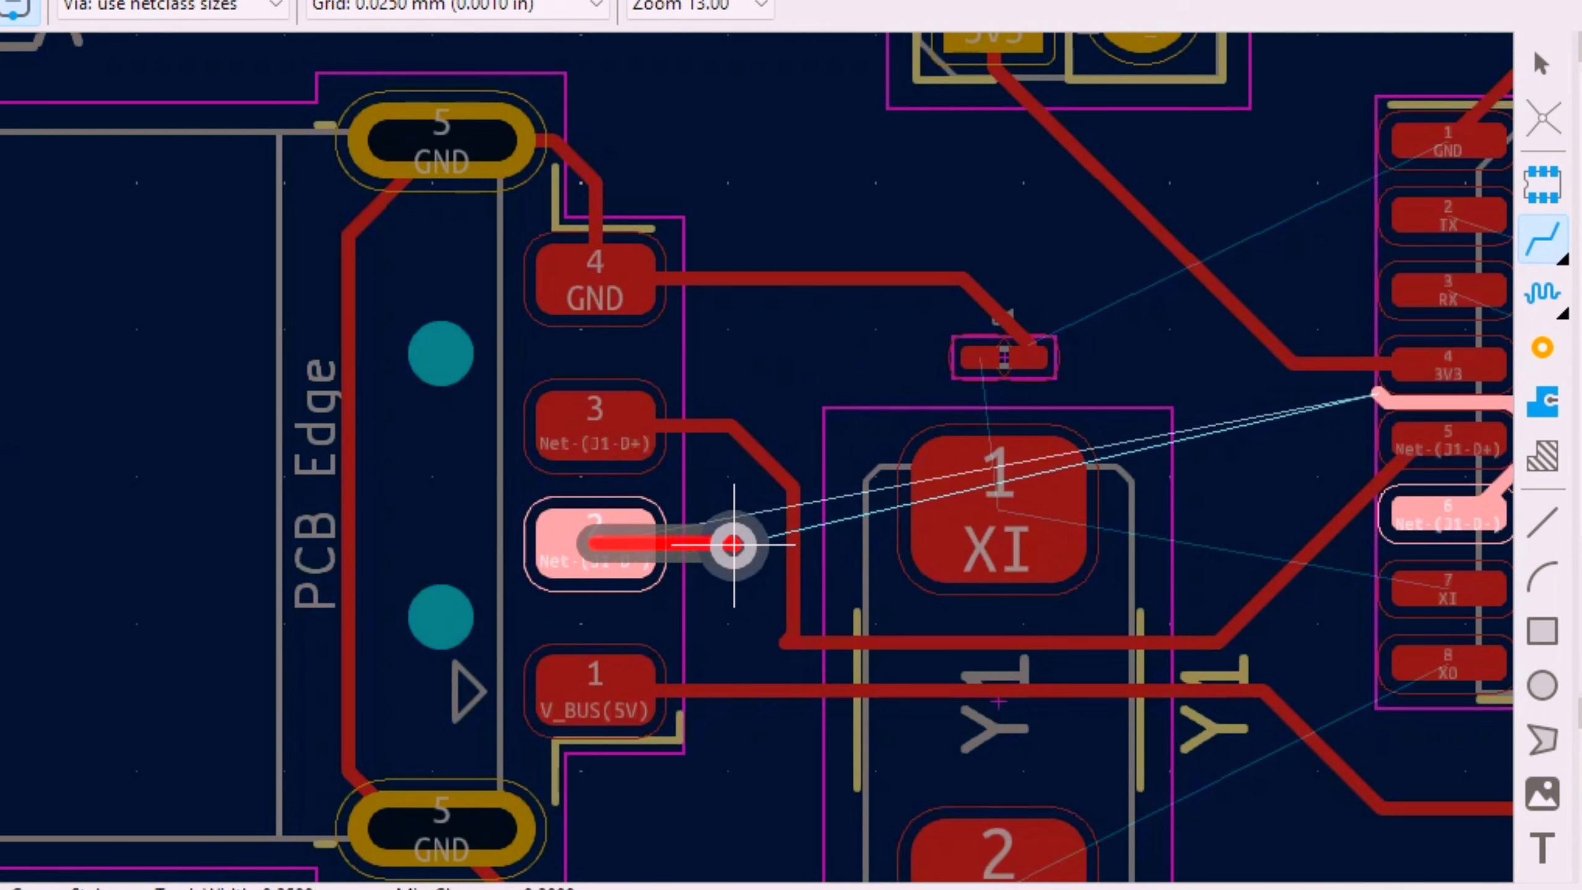
pyautogui.click(727, 544)
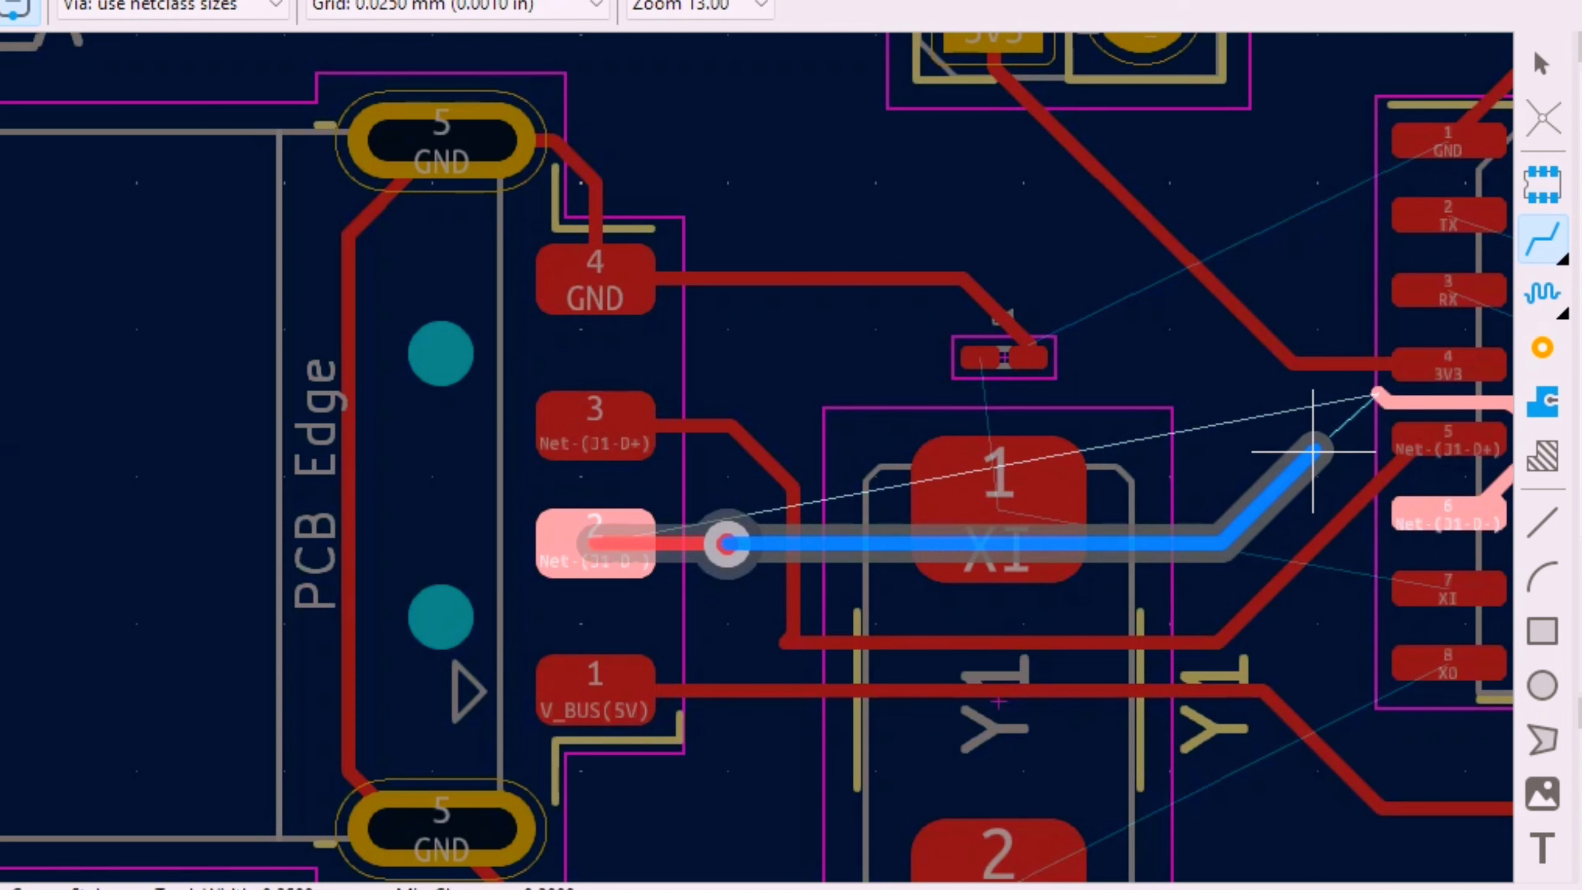
pyautogui.scroll(-2, 1319, 499)
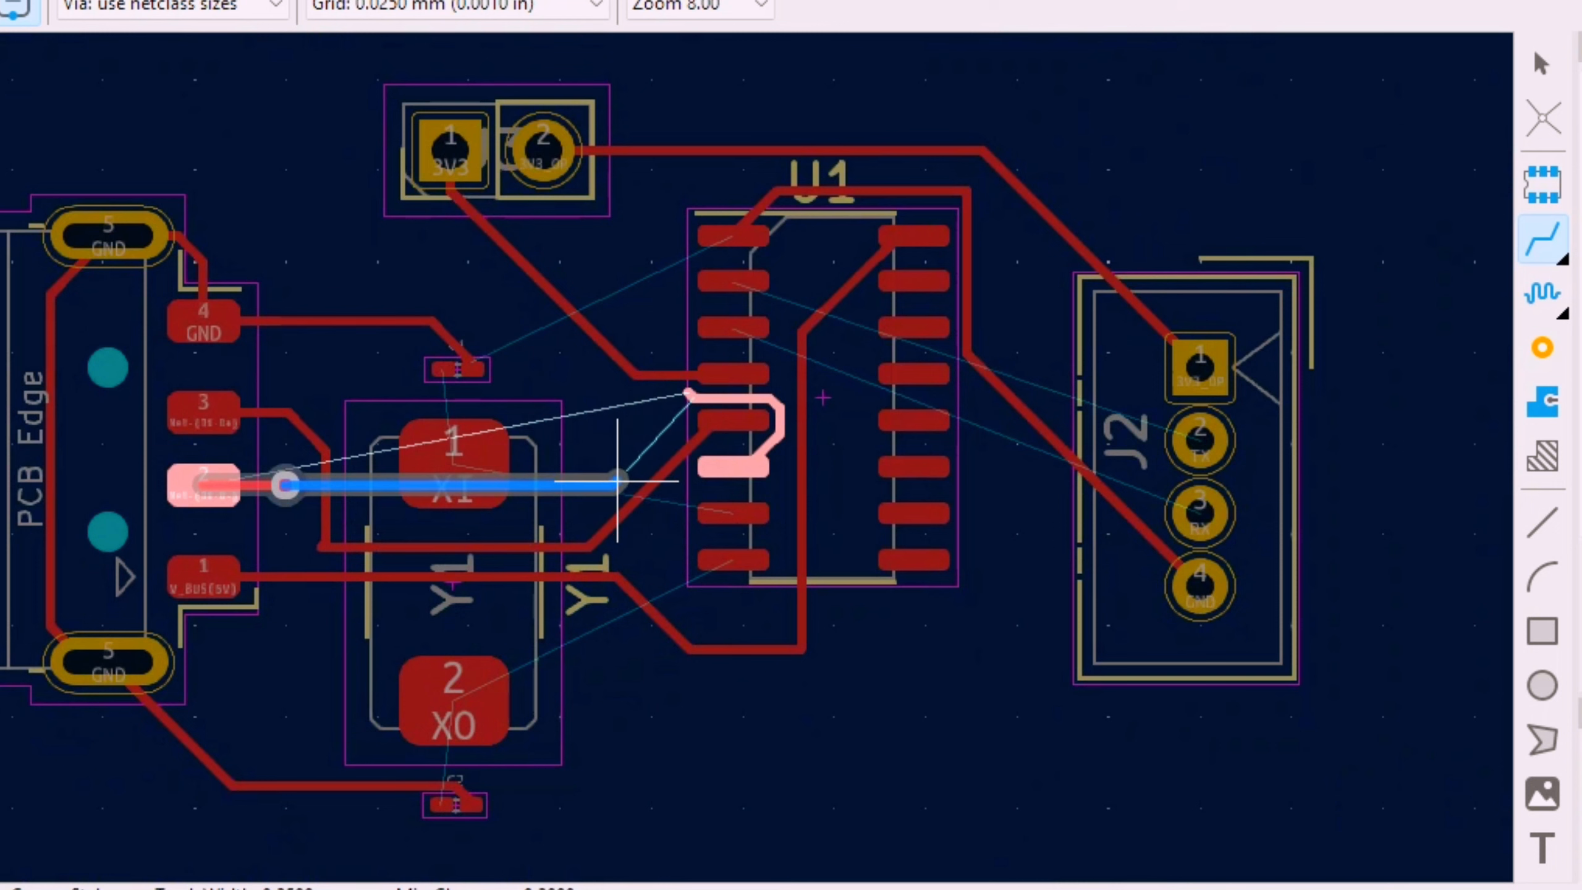
# - Place a second through via between Y1 and U1, and finish the Net-(J1-D-) track on F.Cu at U1's pad 6
pyautogui.rightClick(651, 536)
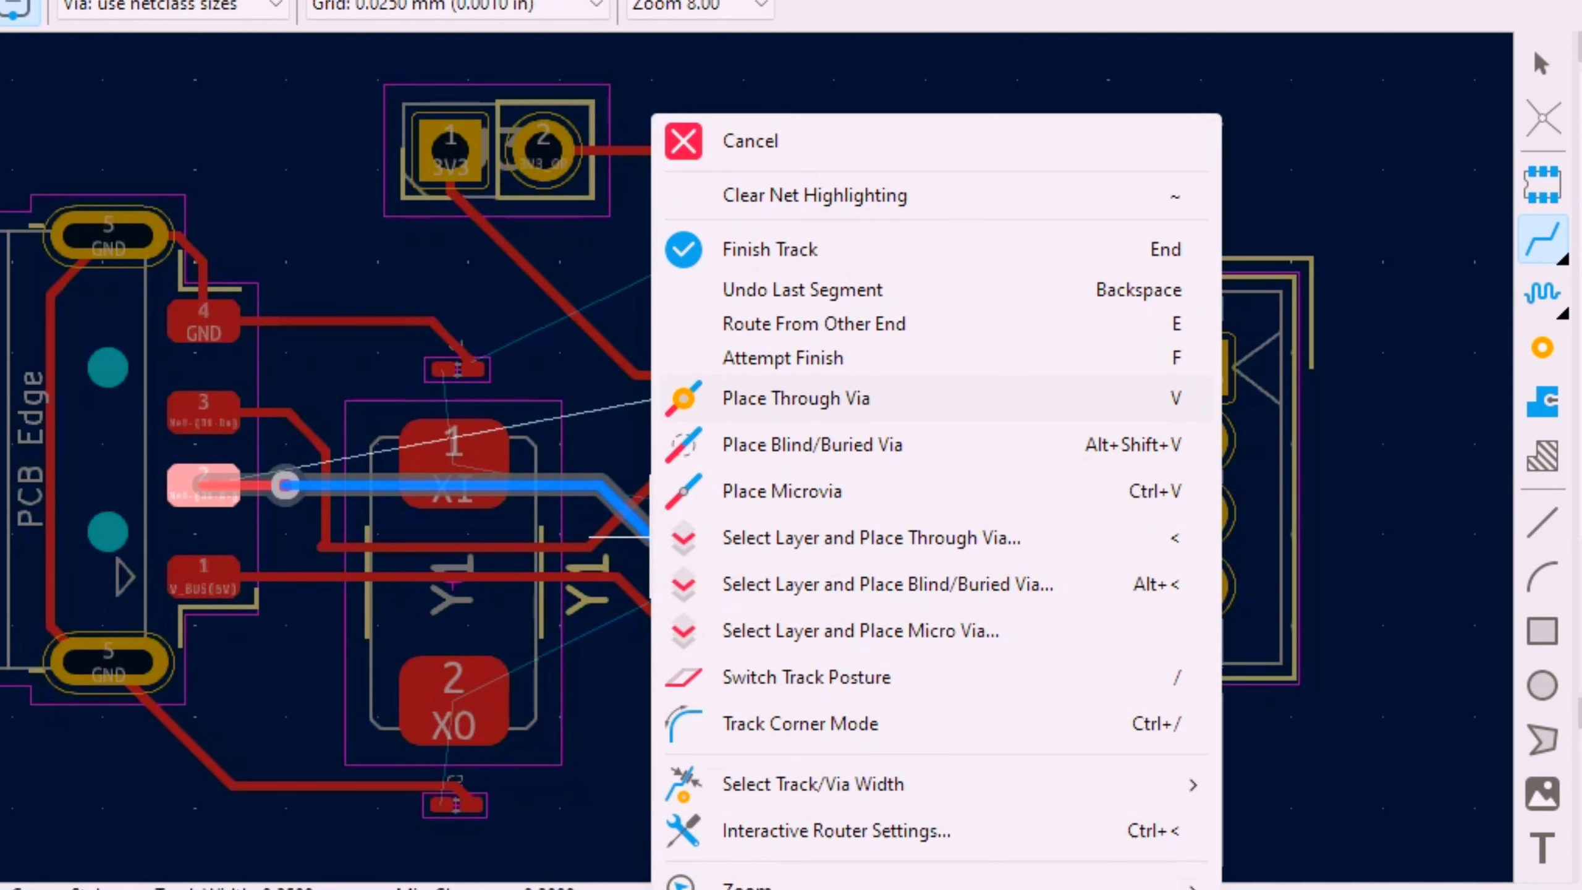
pyautogui.click(796, 398)
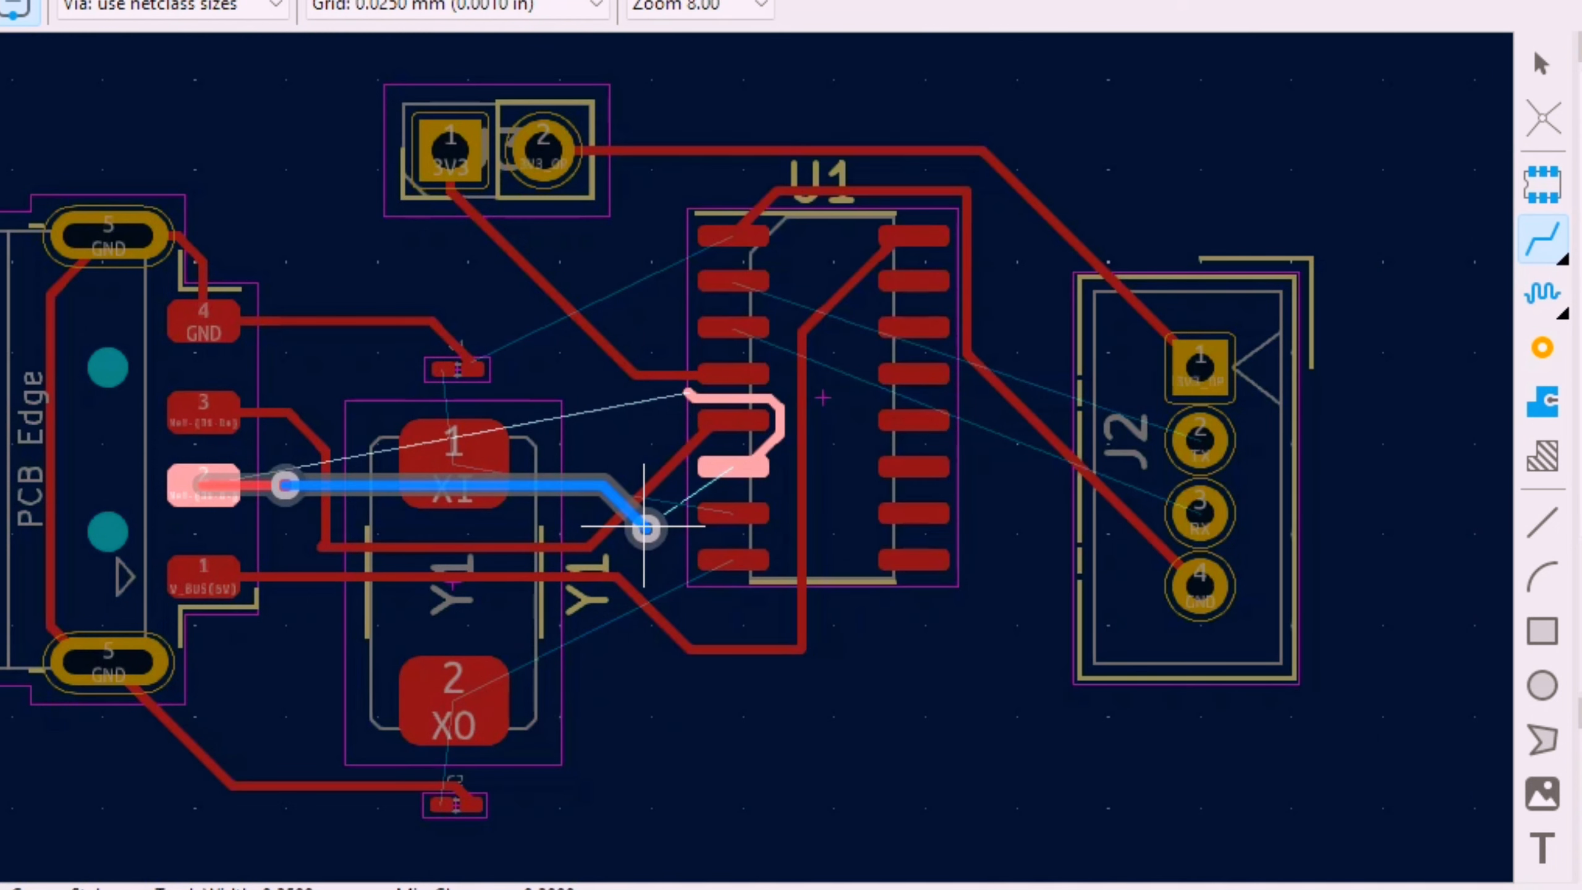
pyautogui.click(644, 528)
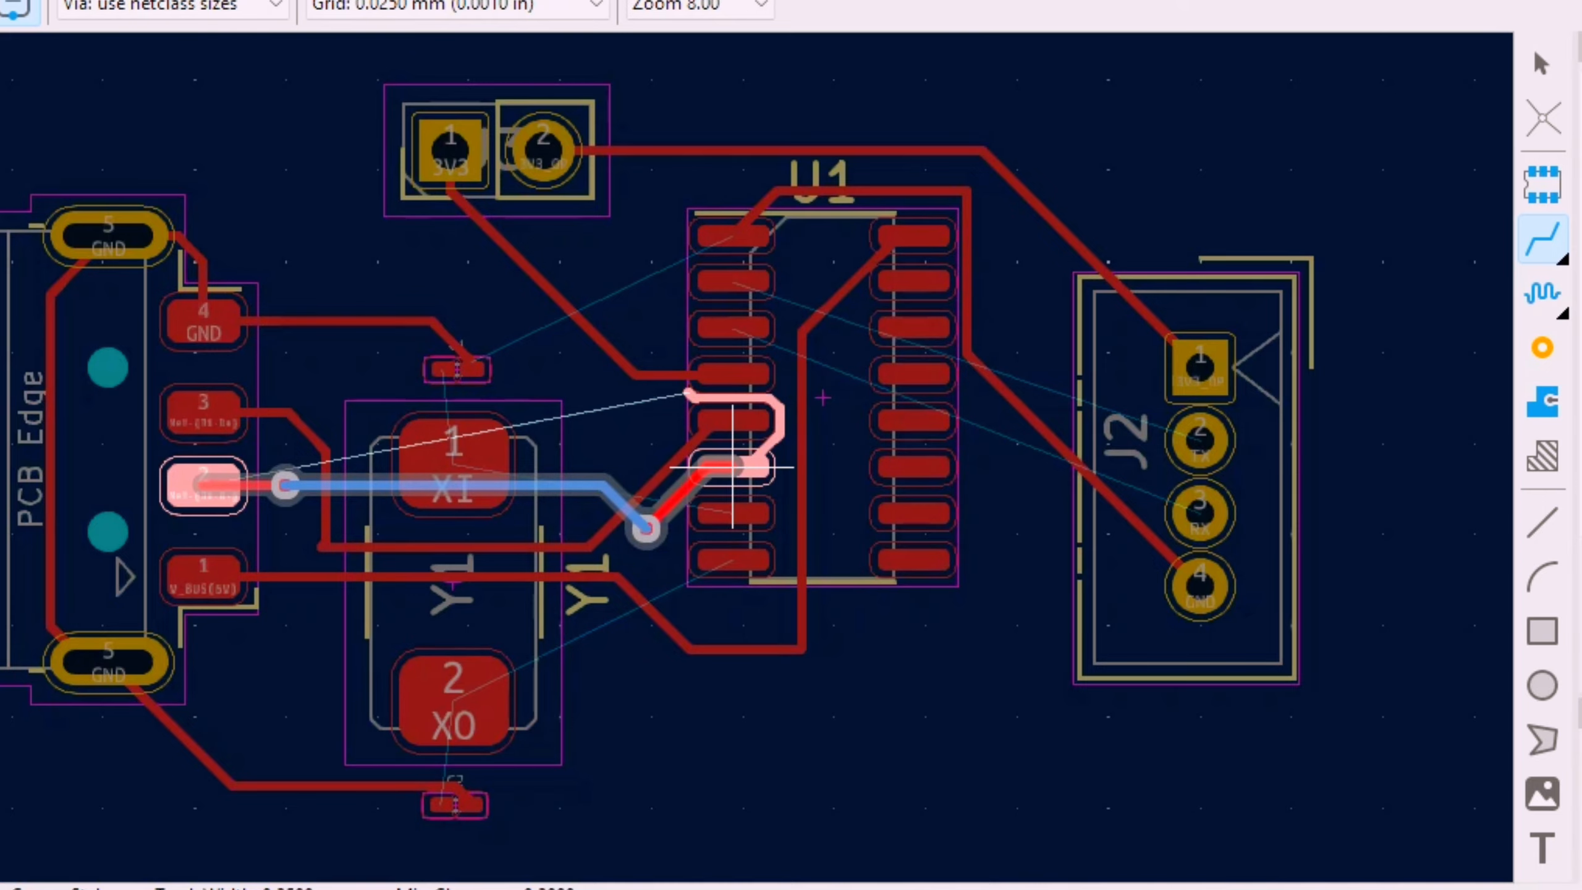
pyautogui.click(733, 466)
pyautogui.scroll(2, 548, 527)
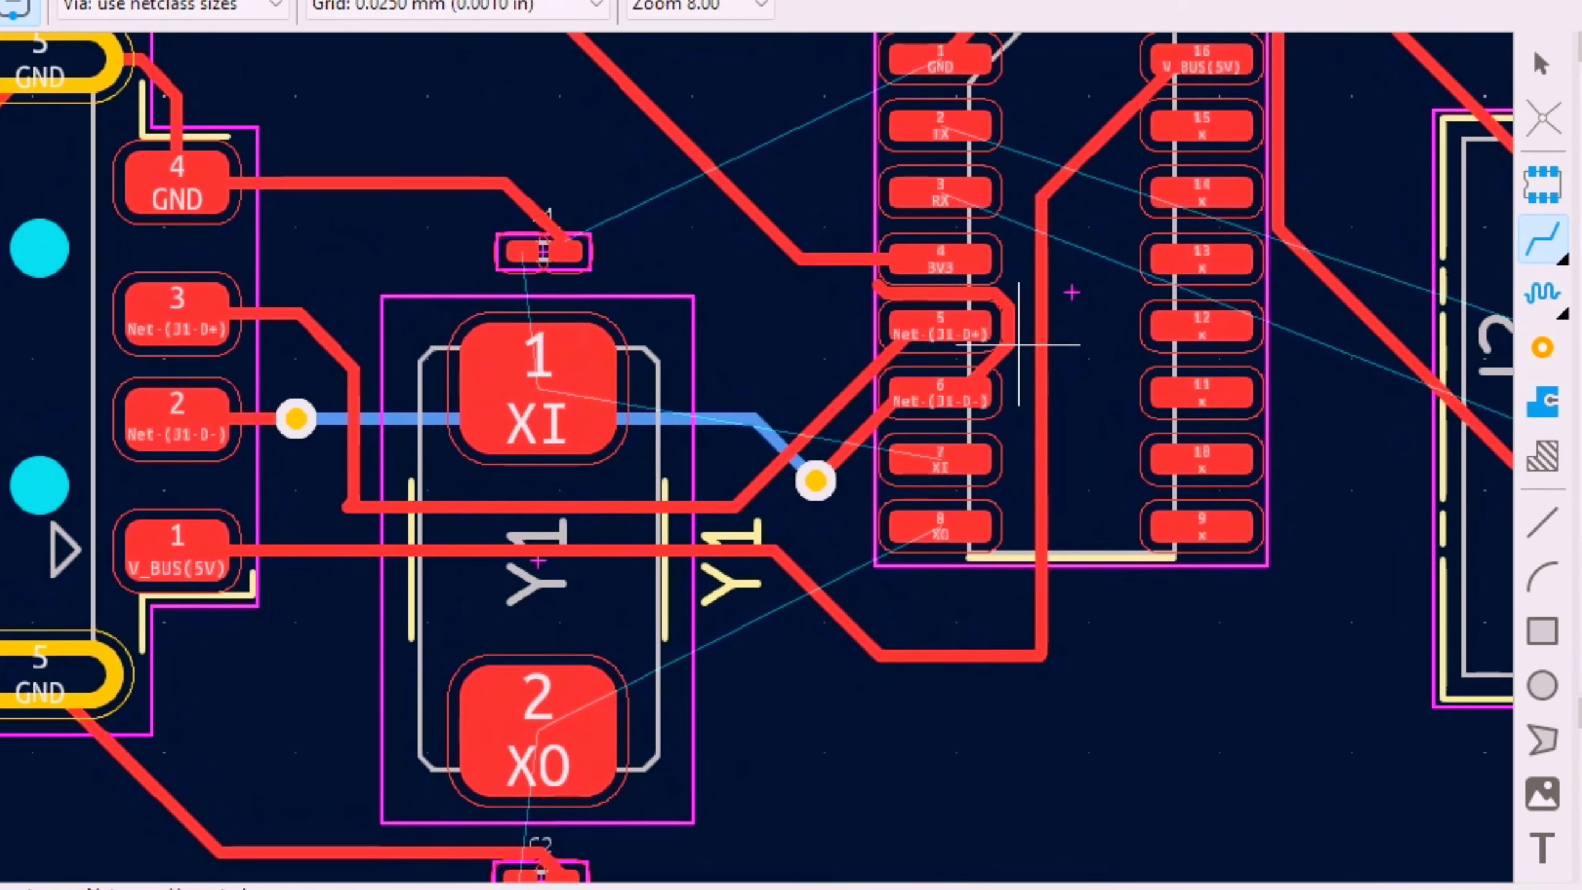
pyautogui.moveTo(869, 441); pyautogui.dragTo(653, 457, button='middle')
pyautogui.scroll(1, 653, 457)
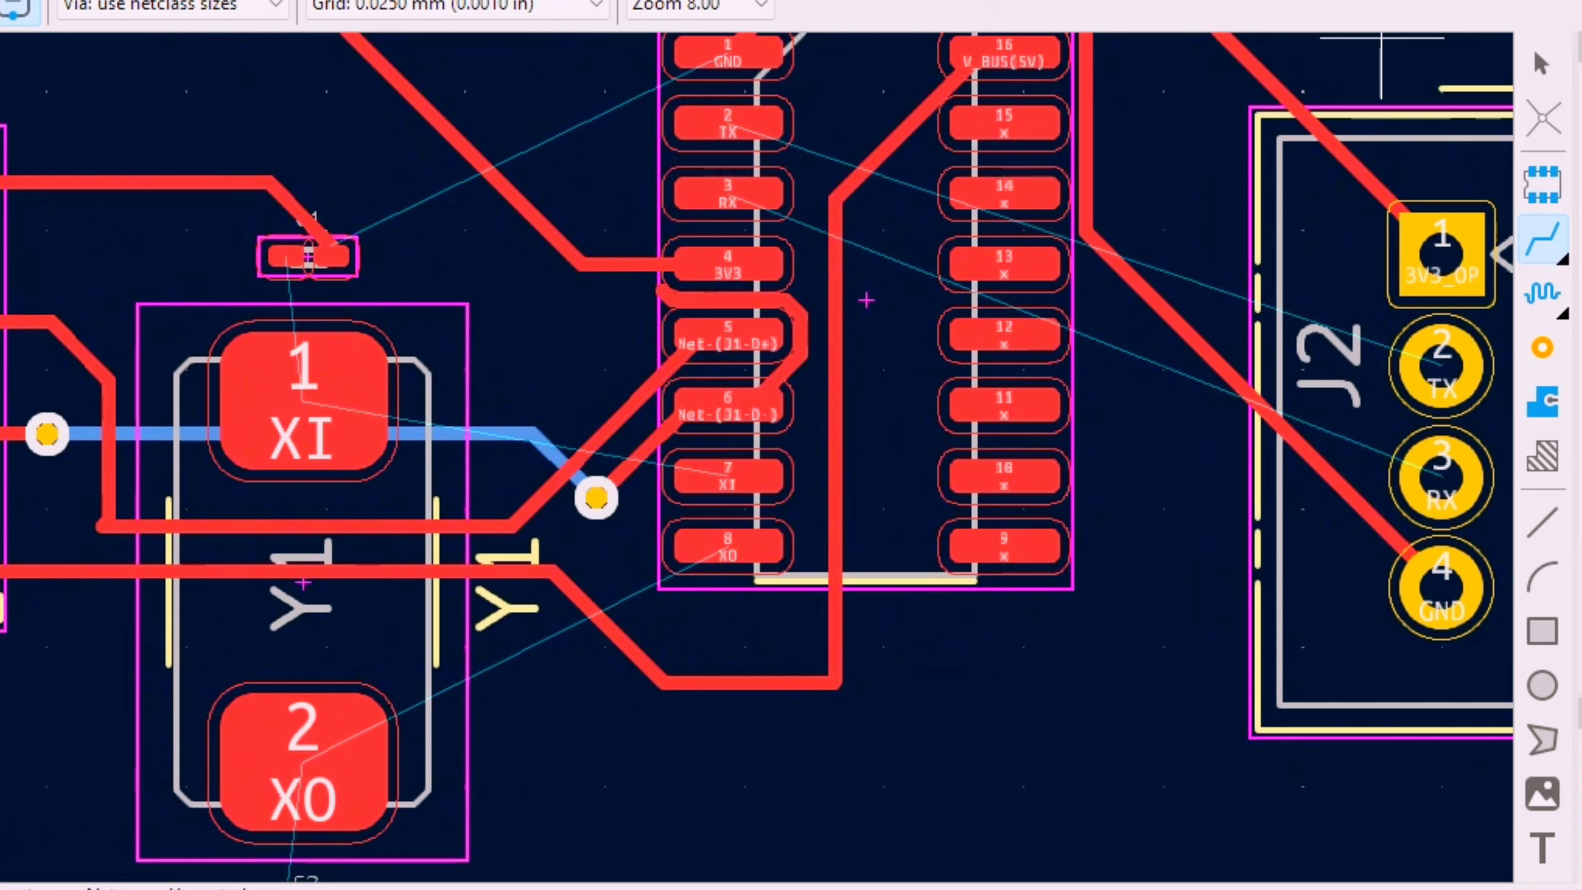
# - Reshape the Net-(J1-D+) track so it passes above Y1's pad 1 instead of between the crystal's two pads
pyautogui.press('Escape')
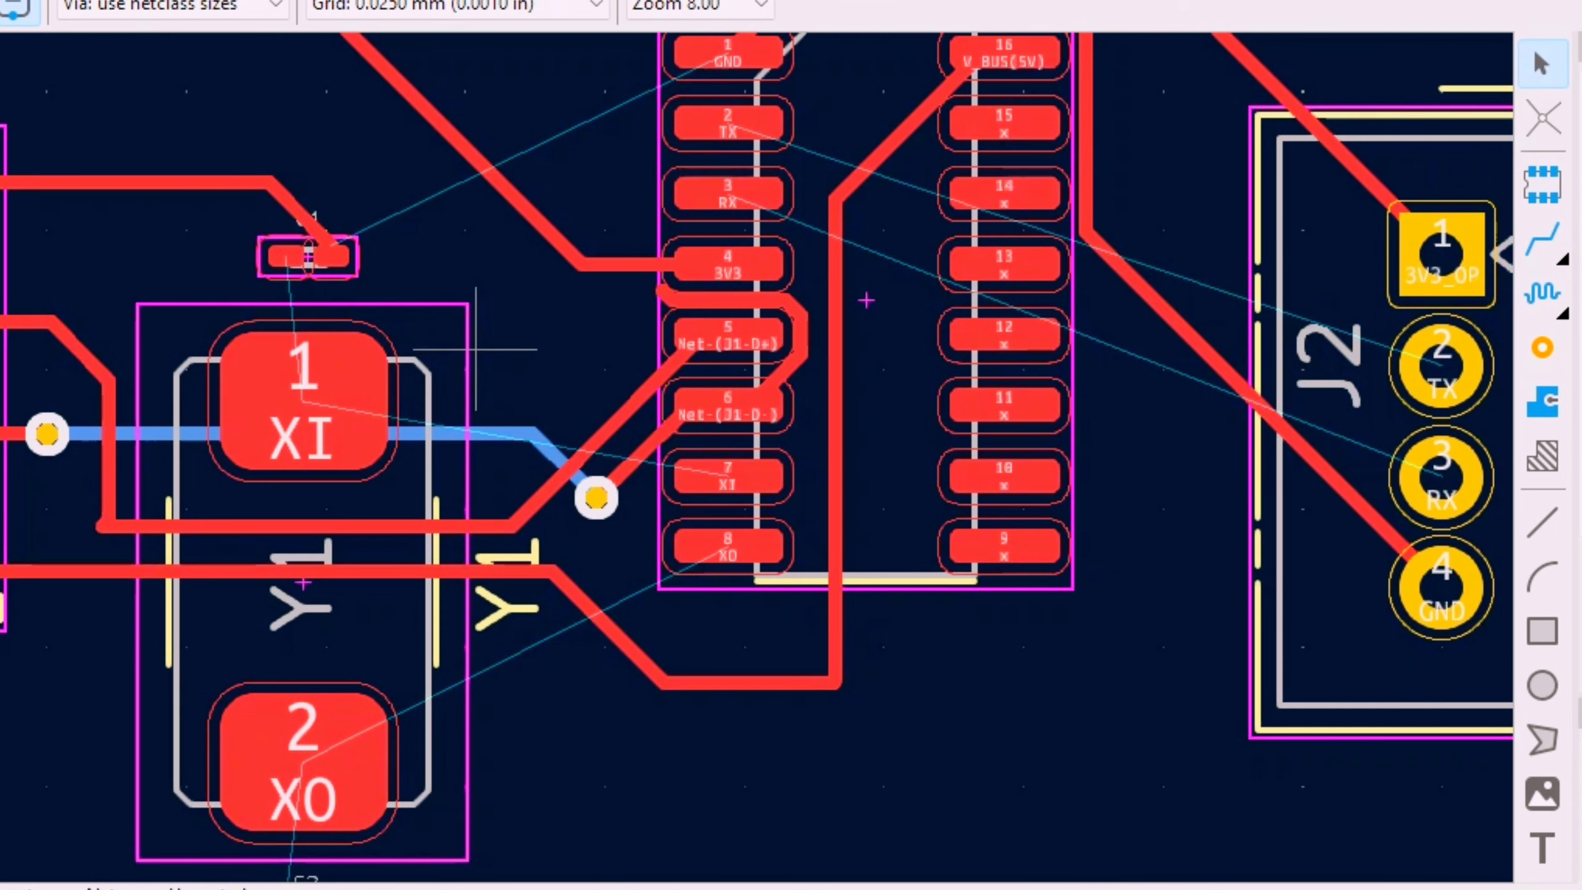
pyautogui.click(415, 529)
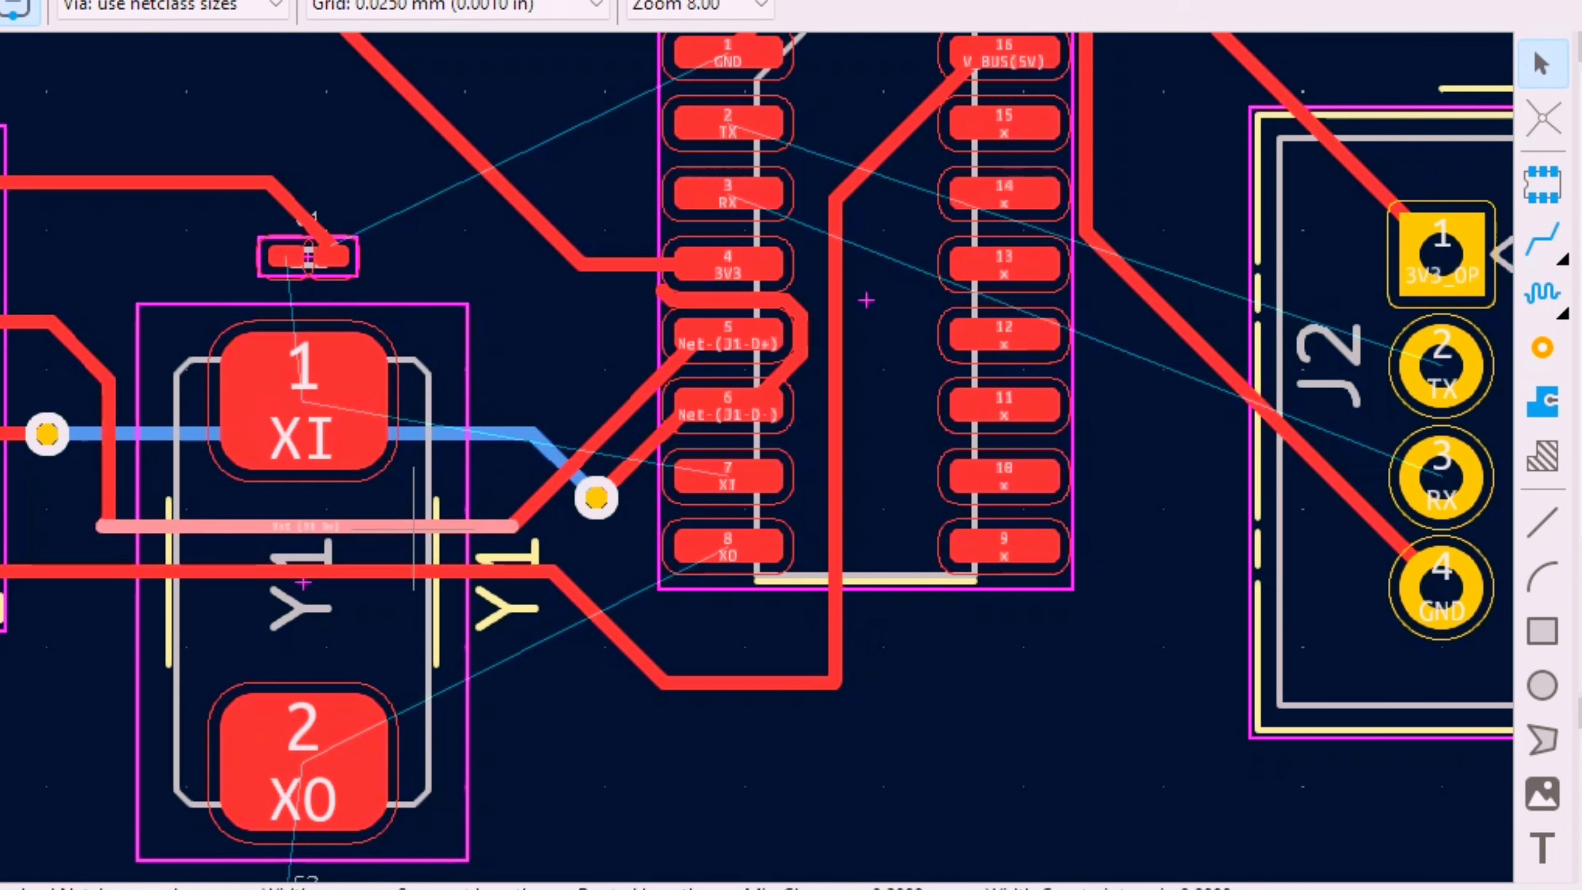
pyautogui.press('d')
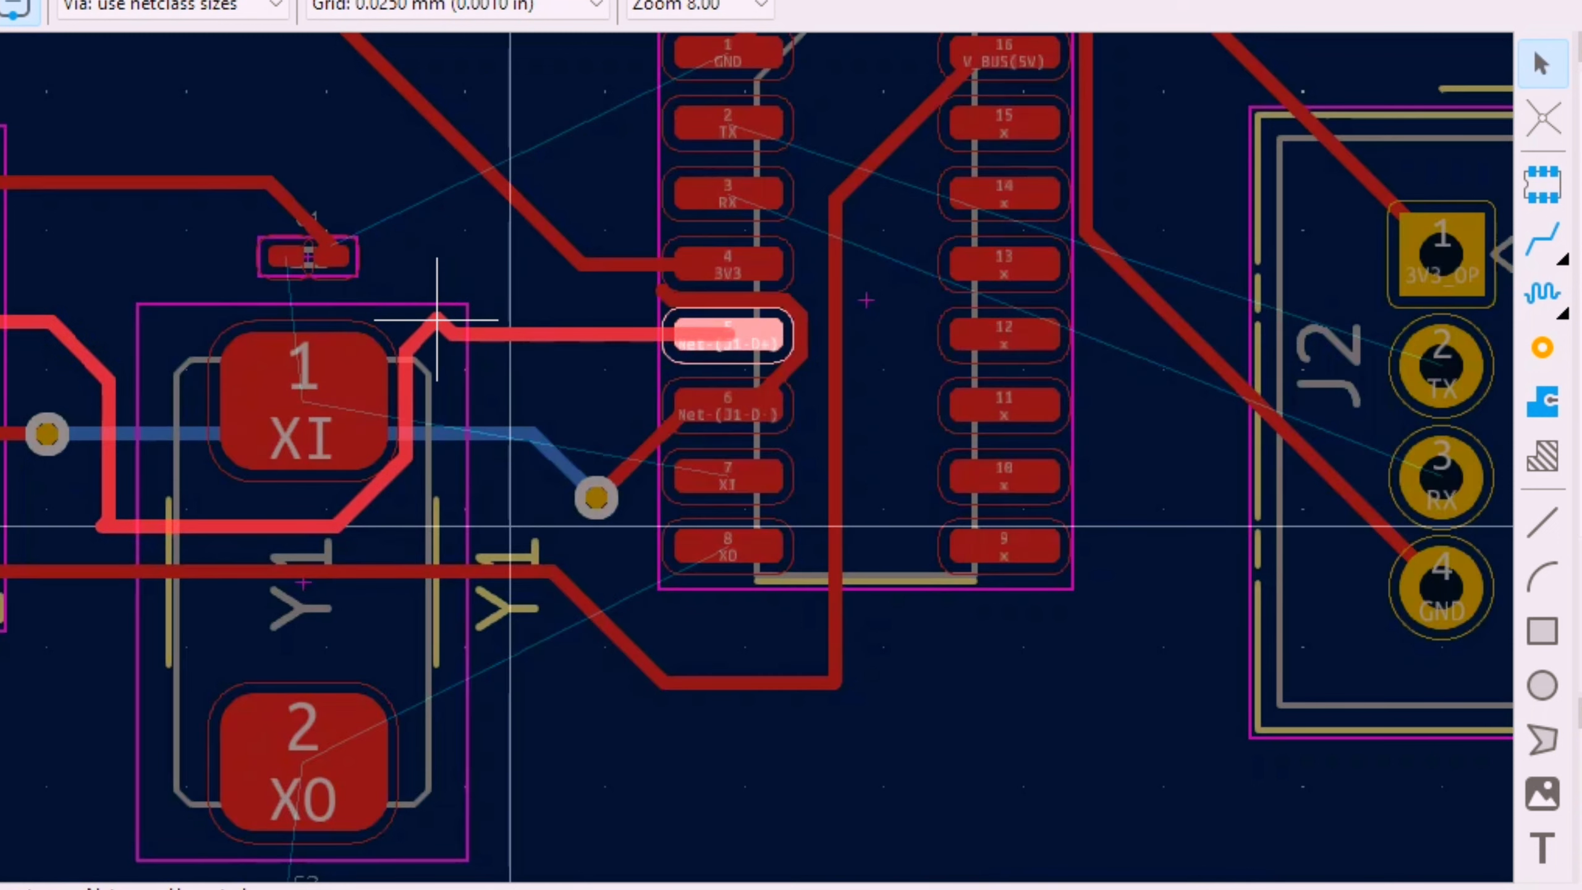
pyautogui.click(437, 320)
pyautogui.click(353, 480)
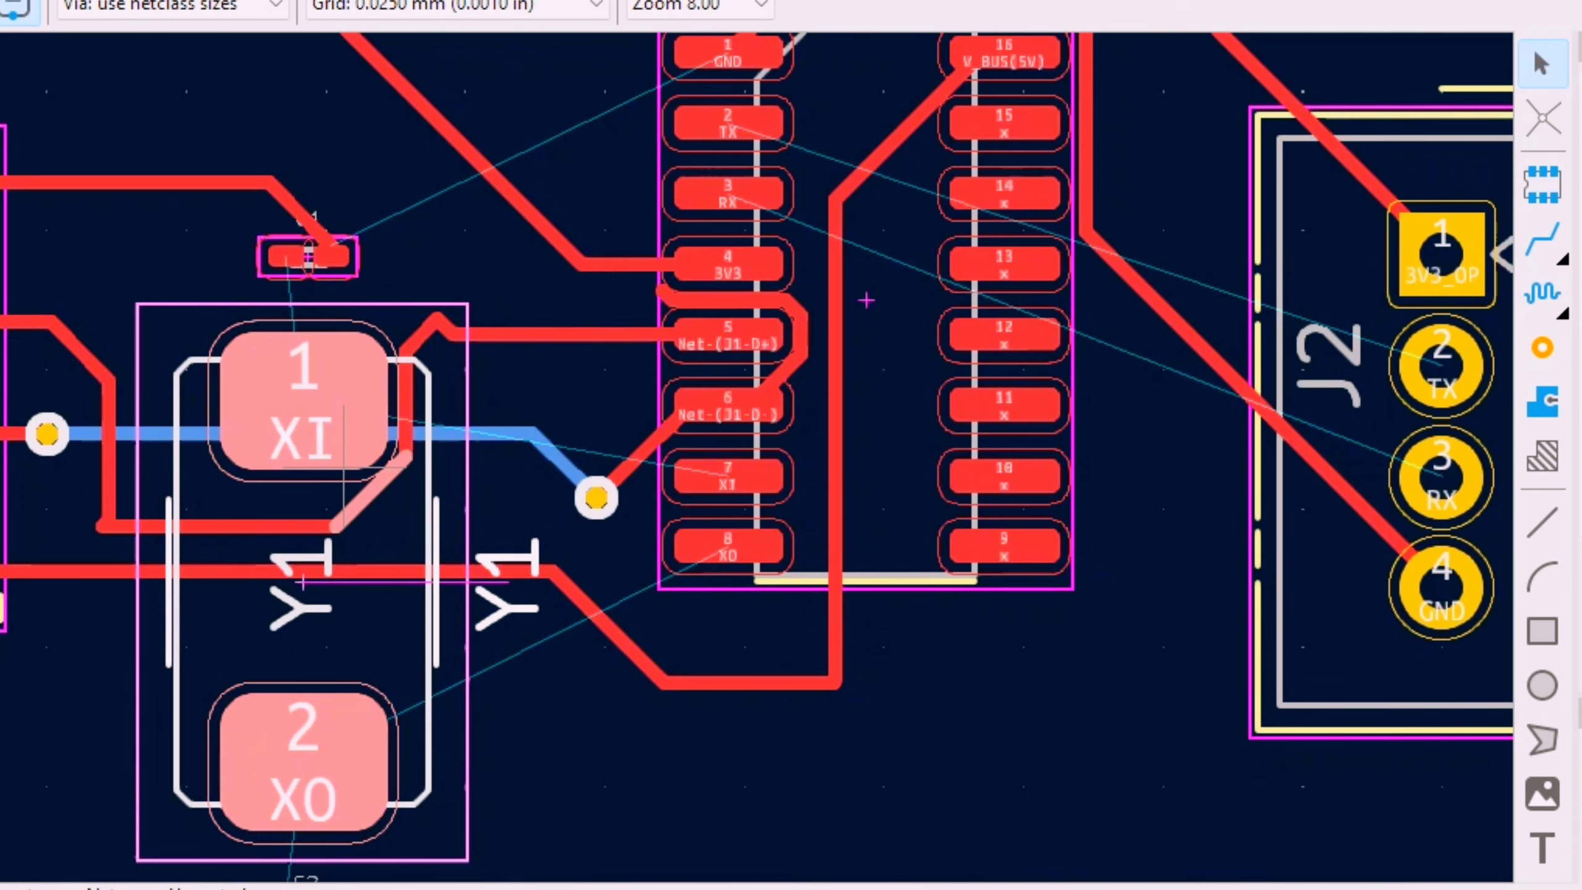
pyautogui.click(364, 494)
pyautogui.press('d')
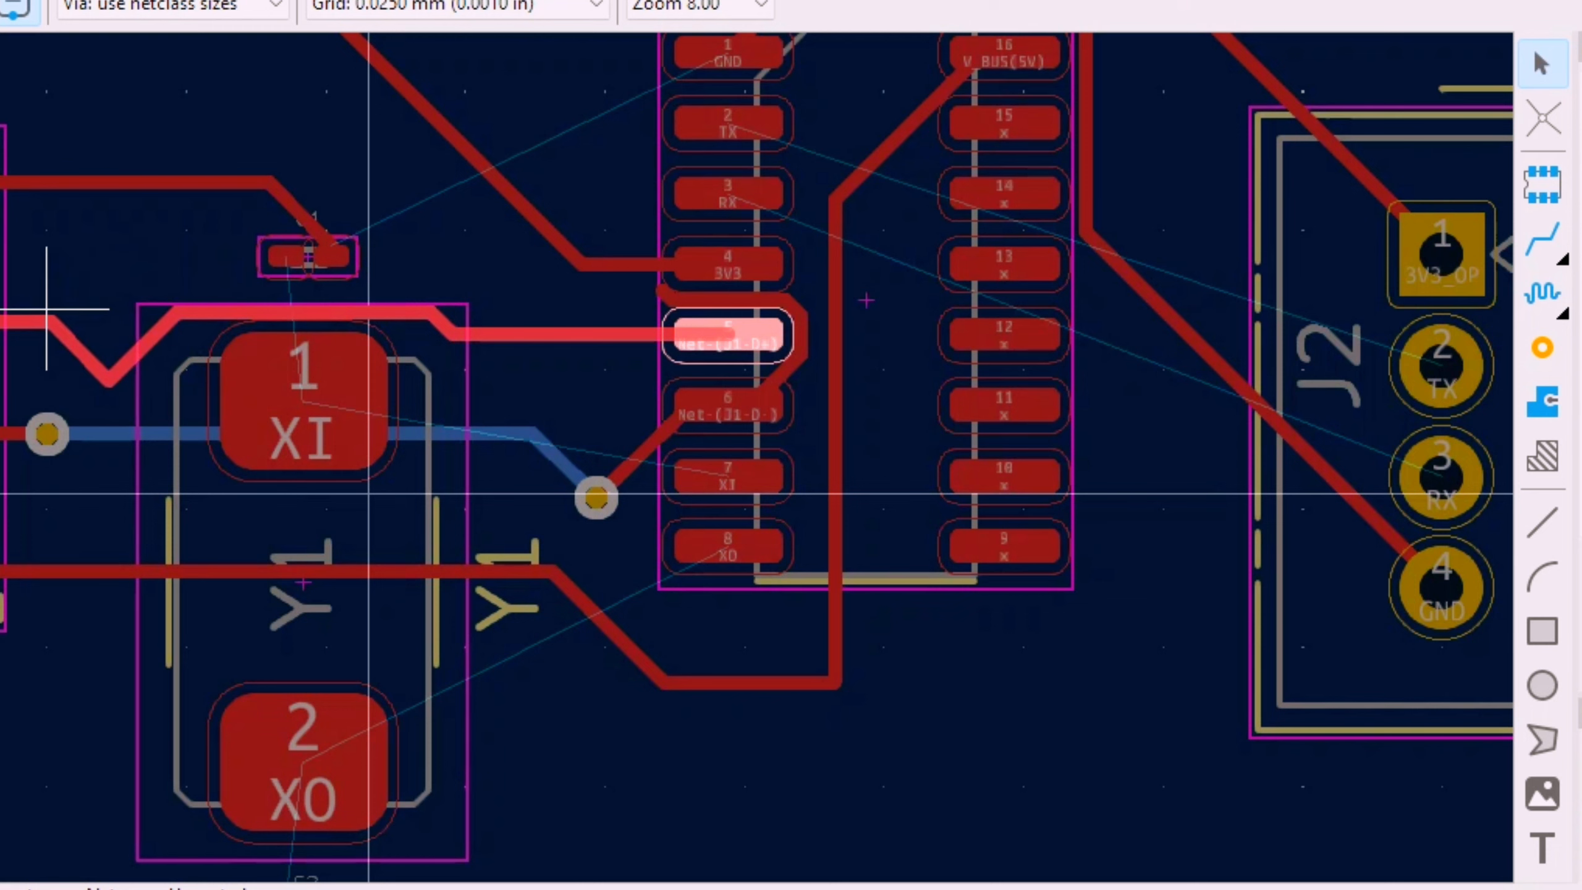
pyautogui.click(125, 302)
# - Straighten the Net-(J1-D+) track near J1's pad 3 and shift its upper run into the gap between C1 and Y1
pyautogui.click(130, 352)
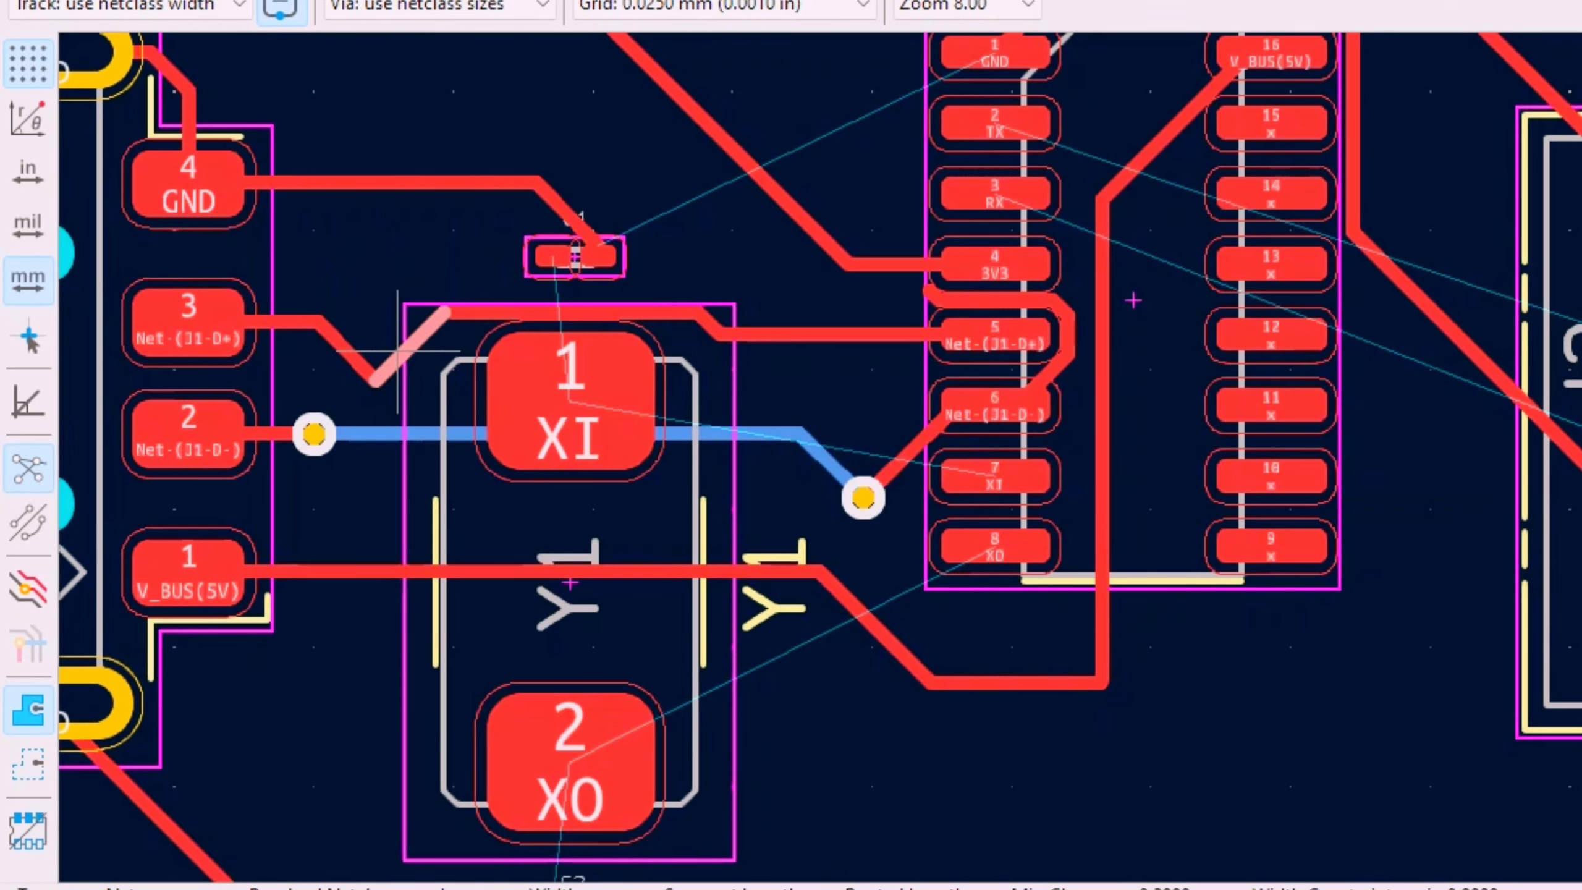
pyautogui.press('d')
pyautogui.click(195, 309)
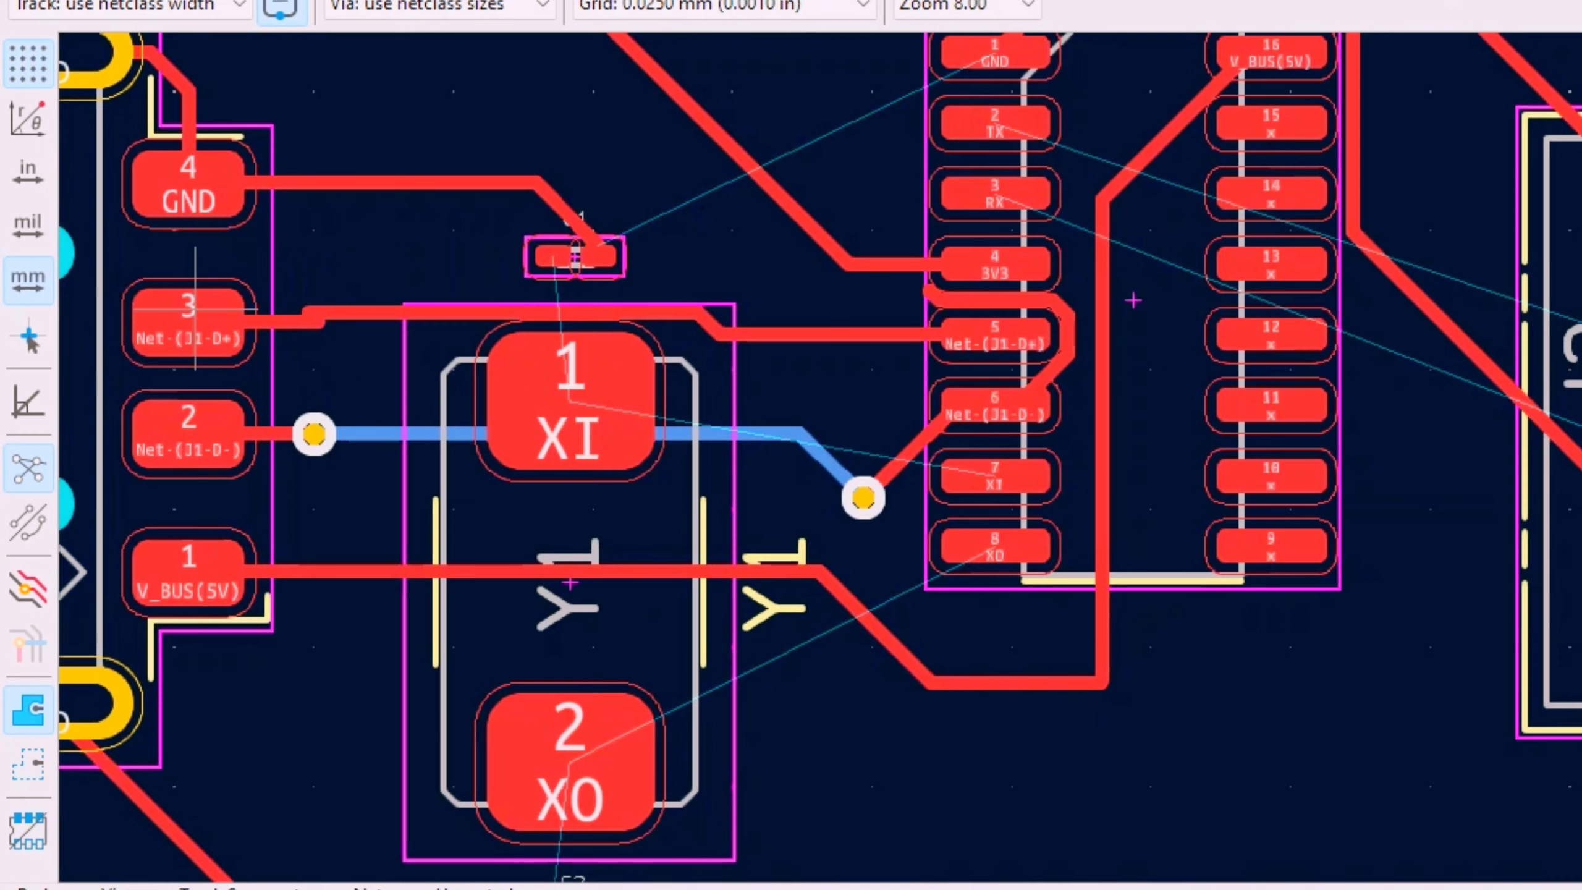
pyautogui.scroll(2, 194, 308)
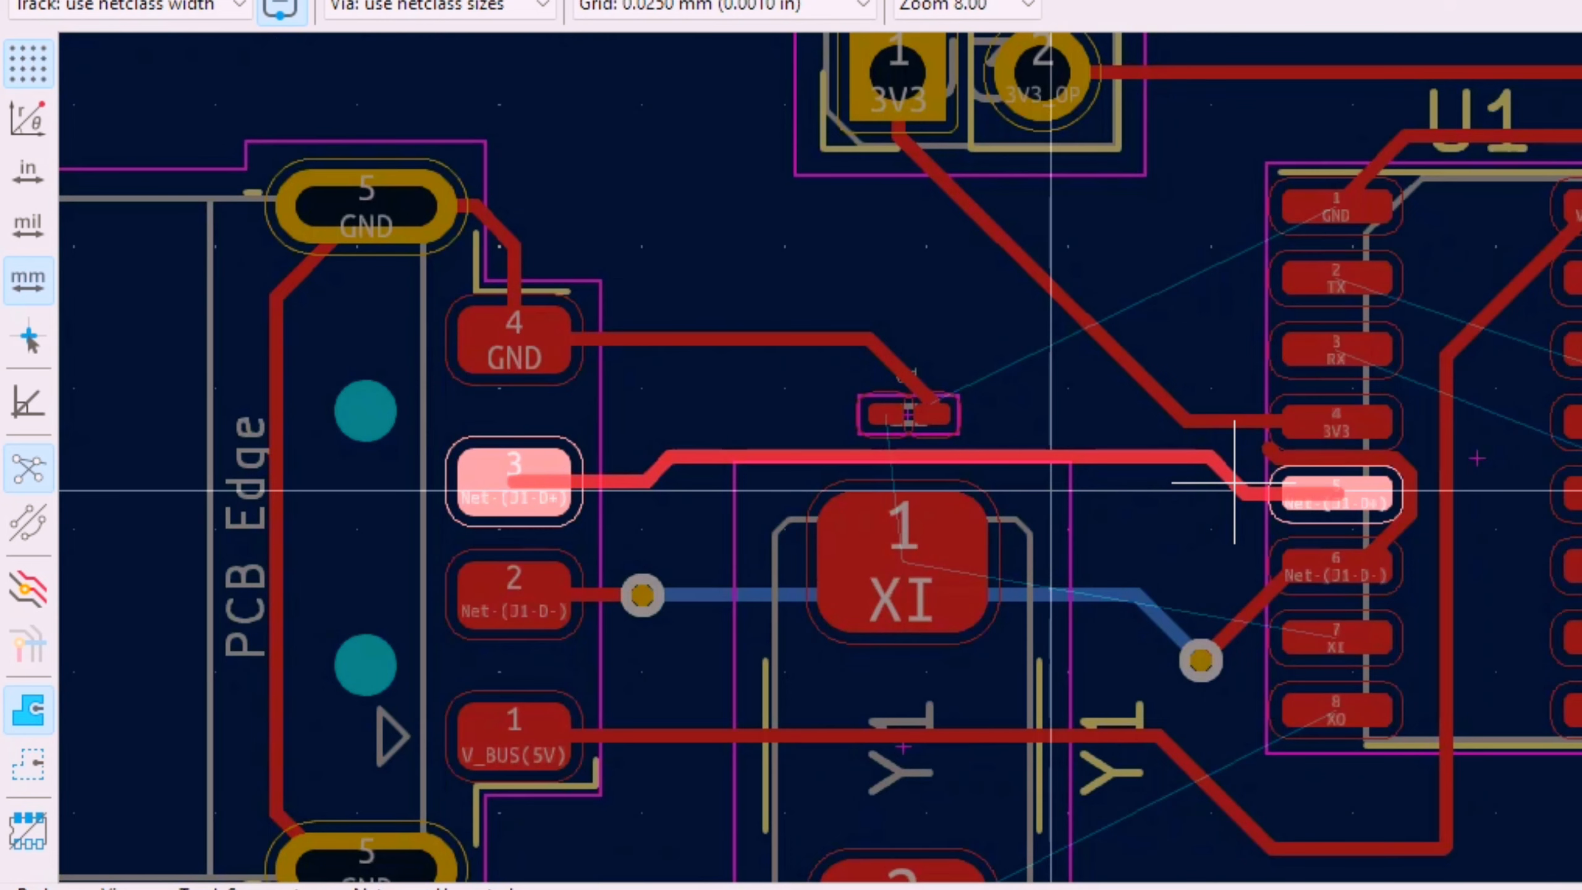
pyautogui.click(1235, 483)
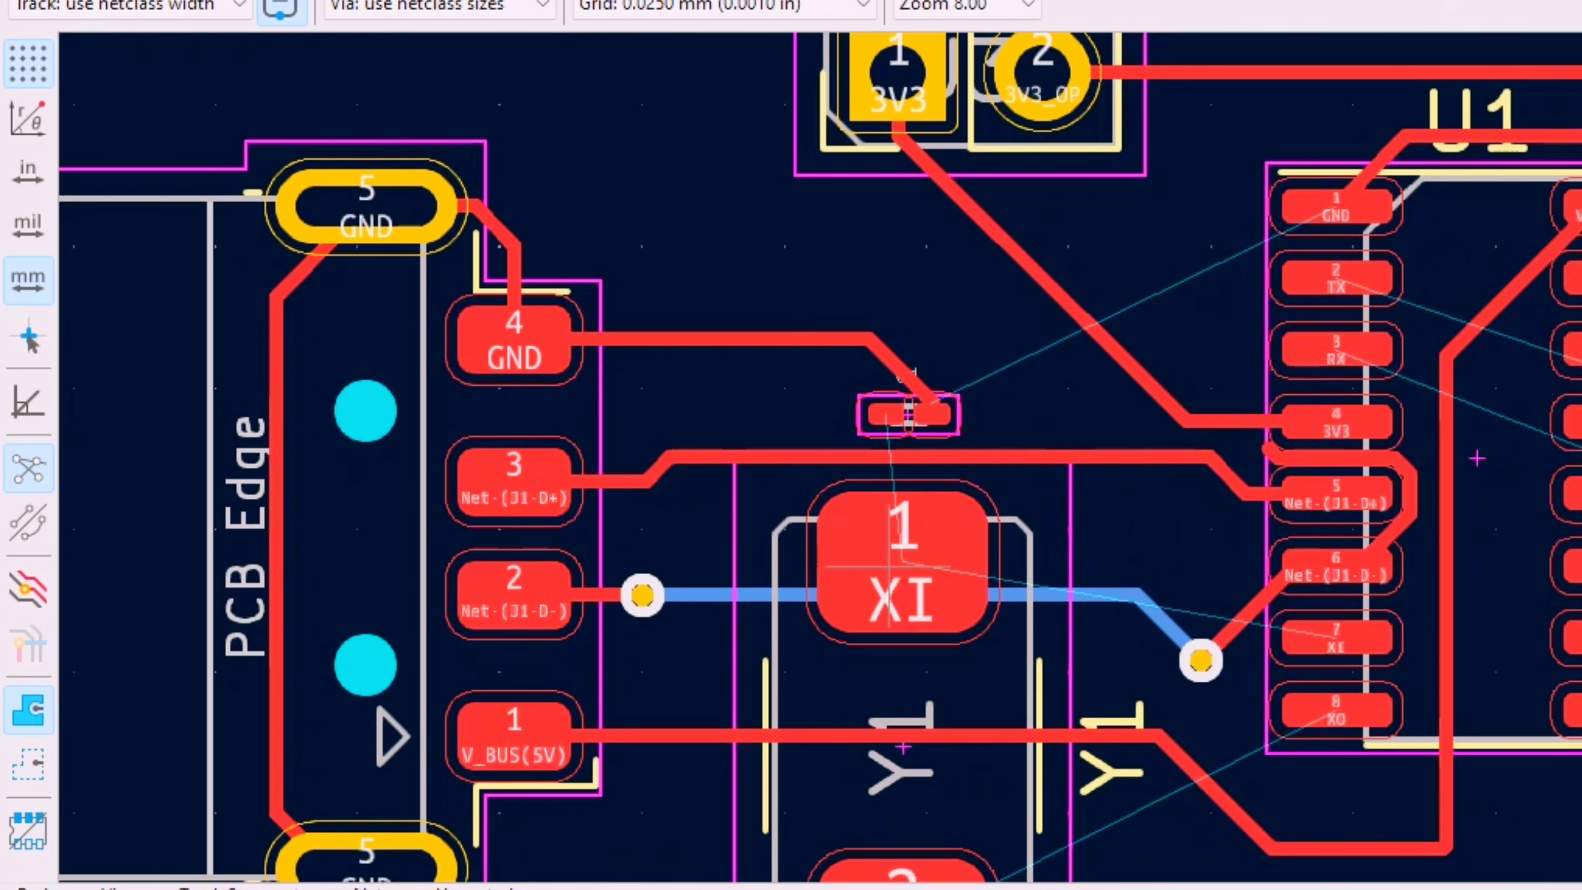
# - Move the Net-(J1-D-) via near U1 up so it lines up with U1's pad 6
pyautogui.scroll(-2, 891, 566)
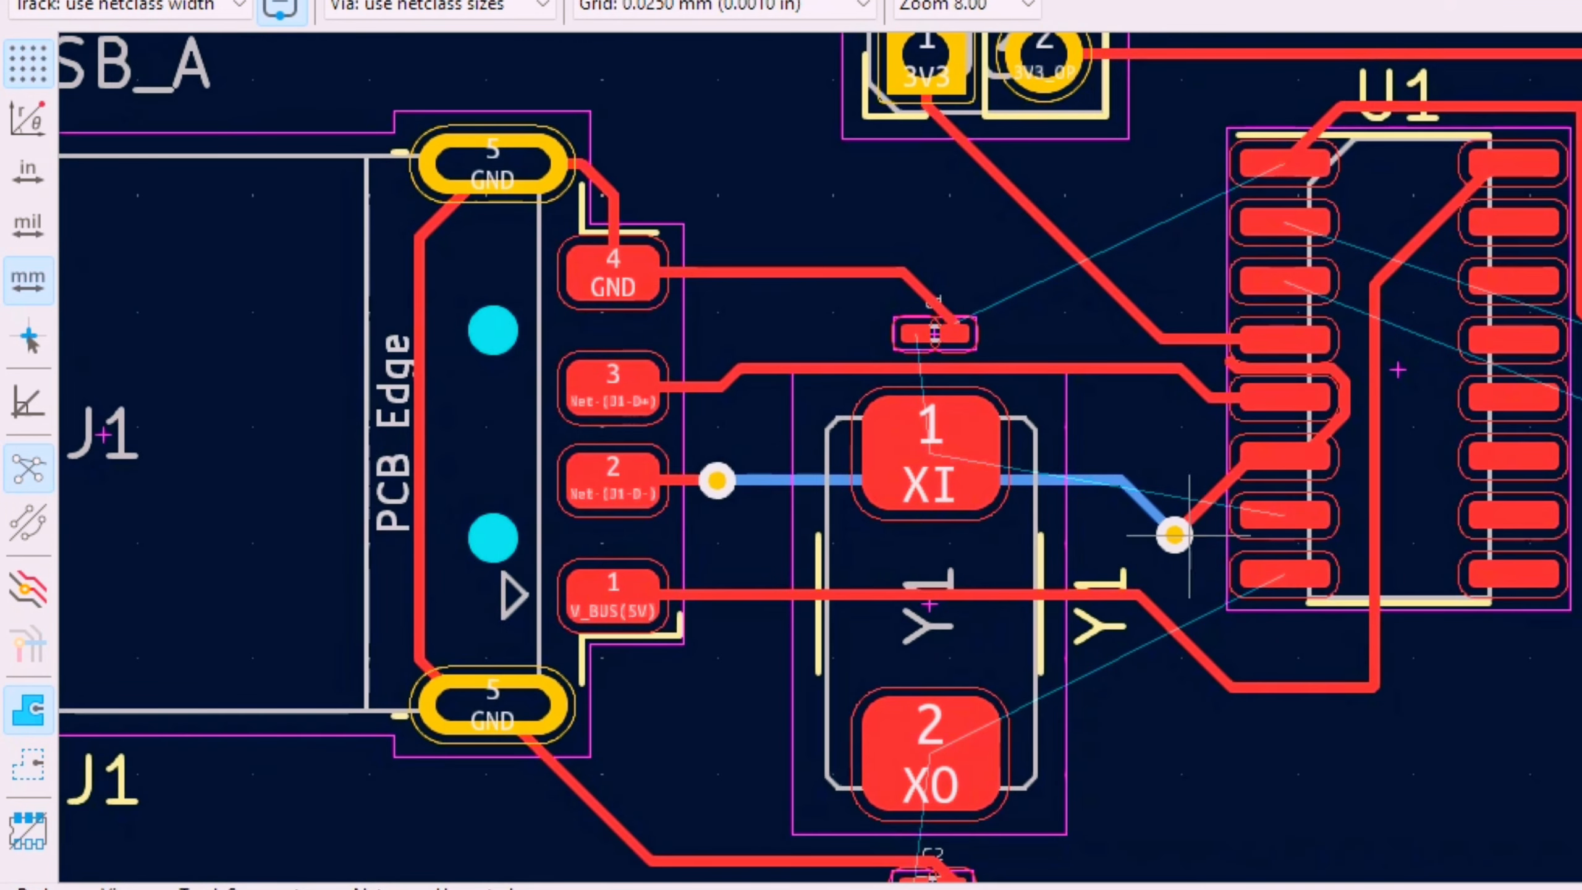
pyautogui.click(1174, 535)
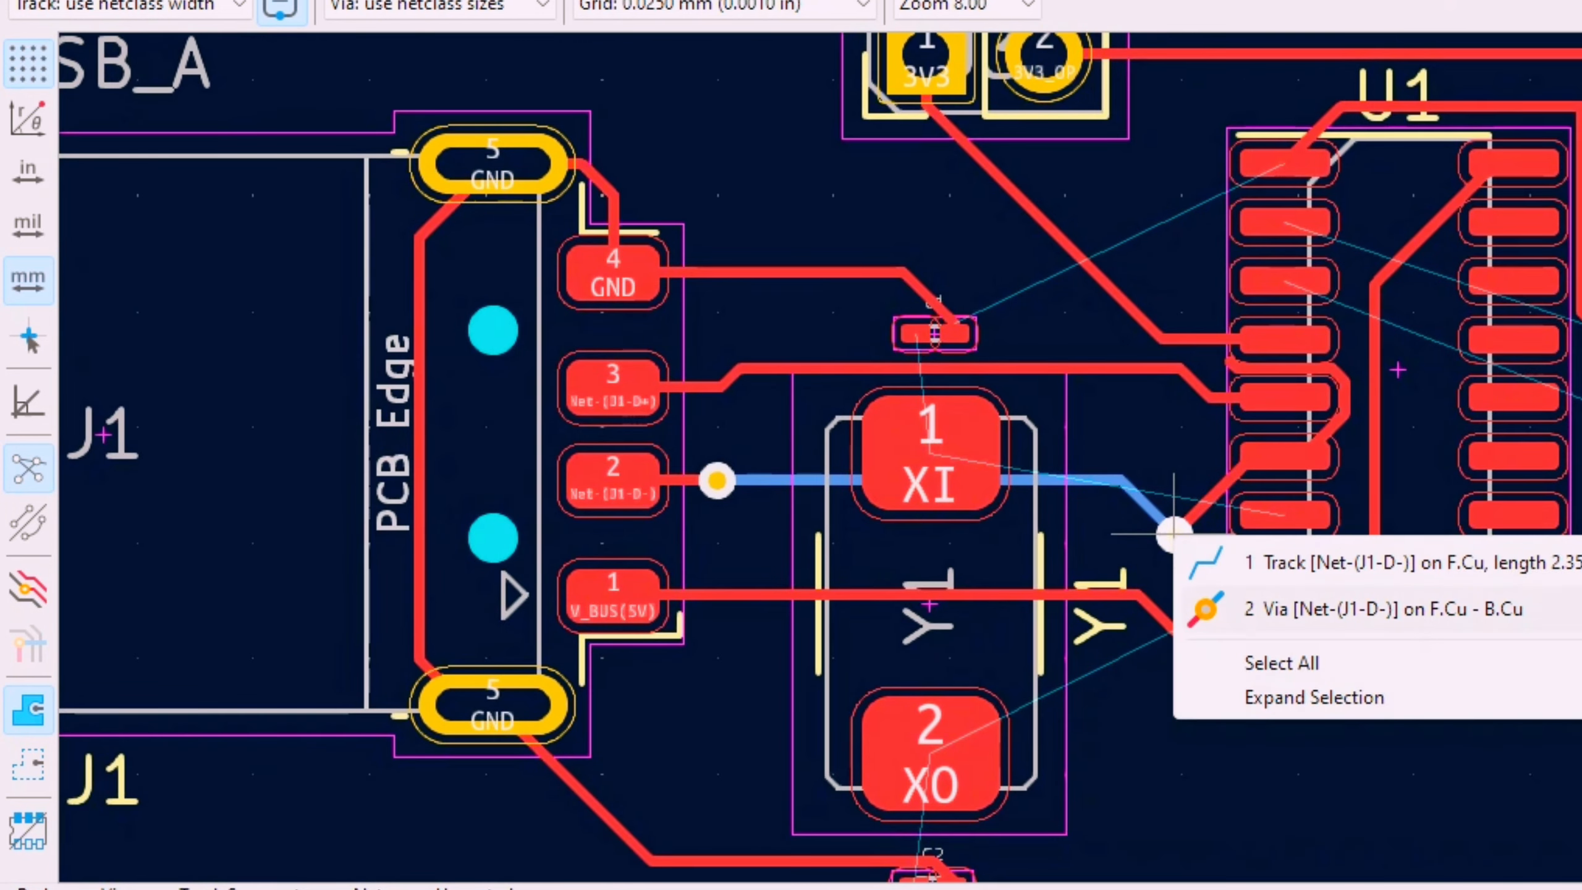
pyautogui.click(1240, 609)
pyautogui.moveTo(1175, 534); pyautogui.dragTo(1180, 460)
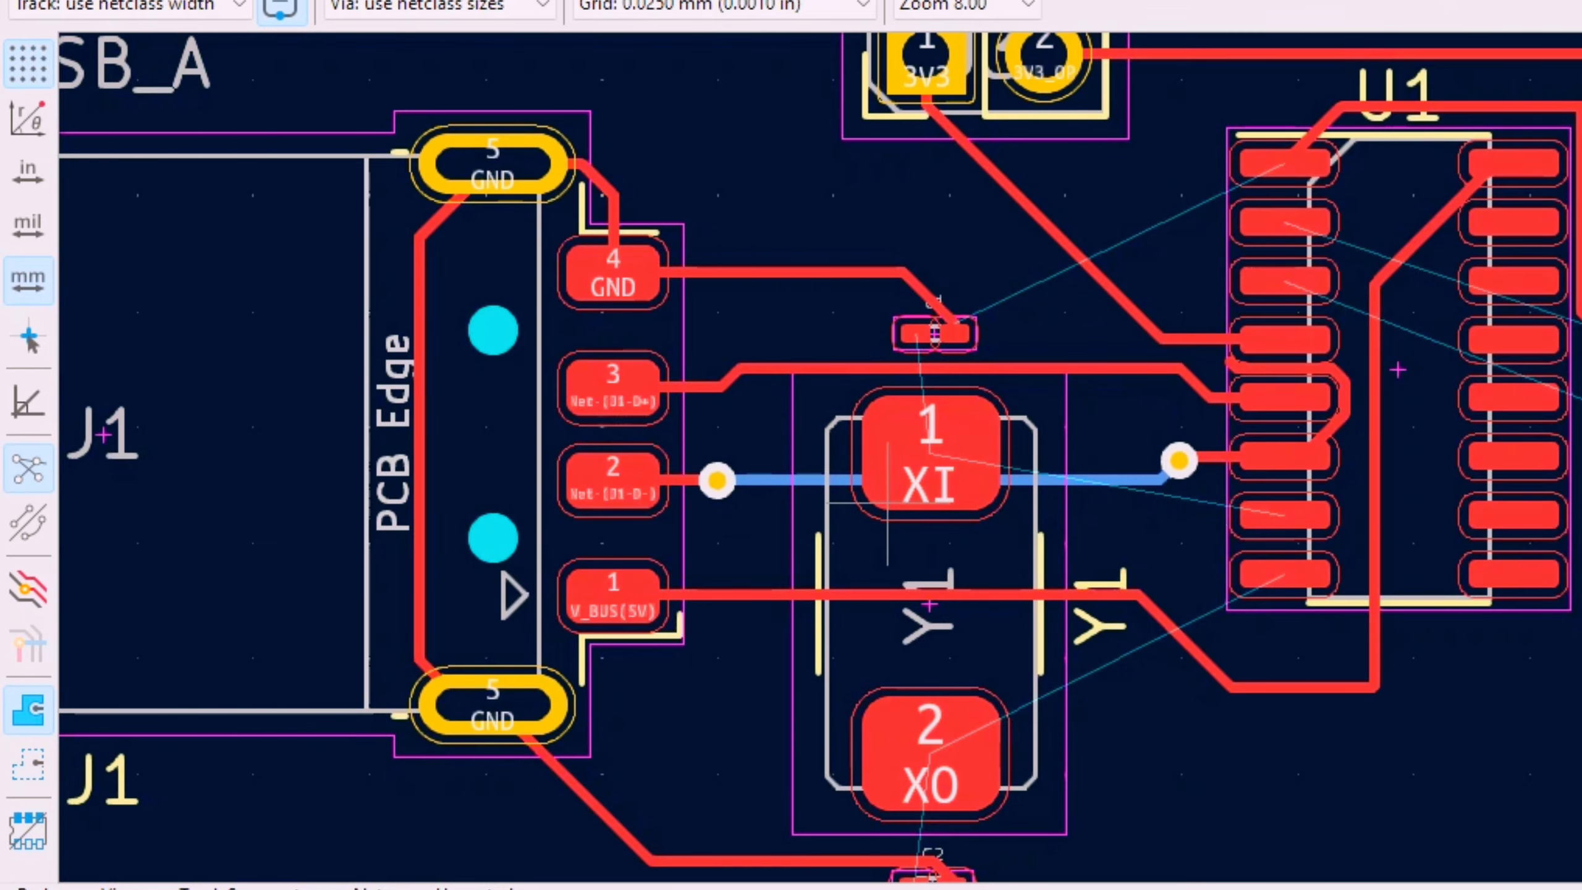
# - Reroute V_BUS(5V) on F.Cu from J1's pad 1 between Y1's pads and around U1's lower end to U1's pad 16
pyautogui.scroll(-3, 885, 504)
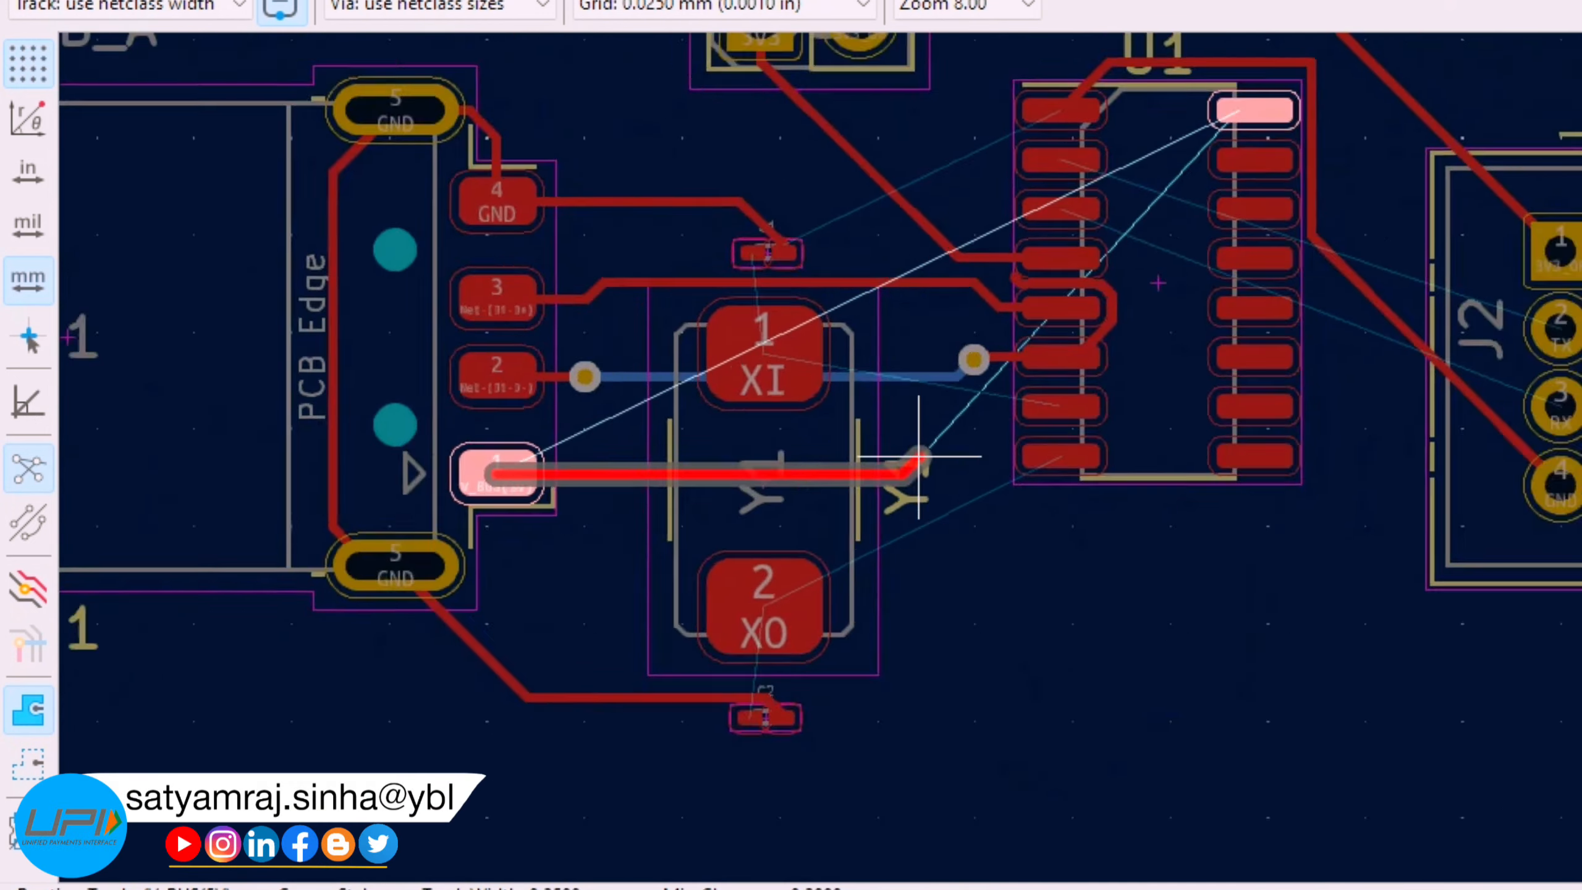
pyautogui.scroll(-3, 919, 457)
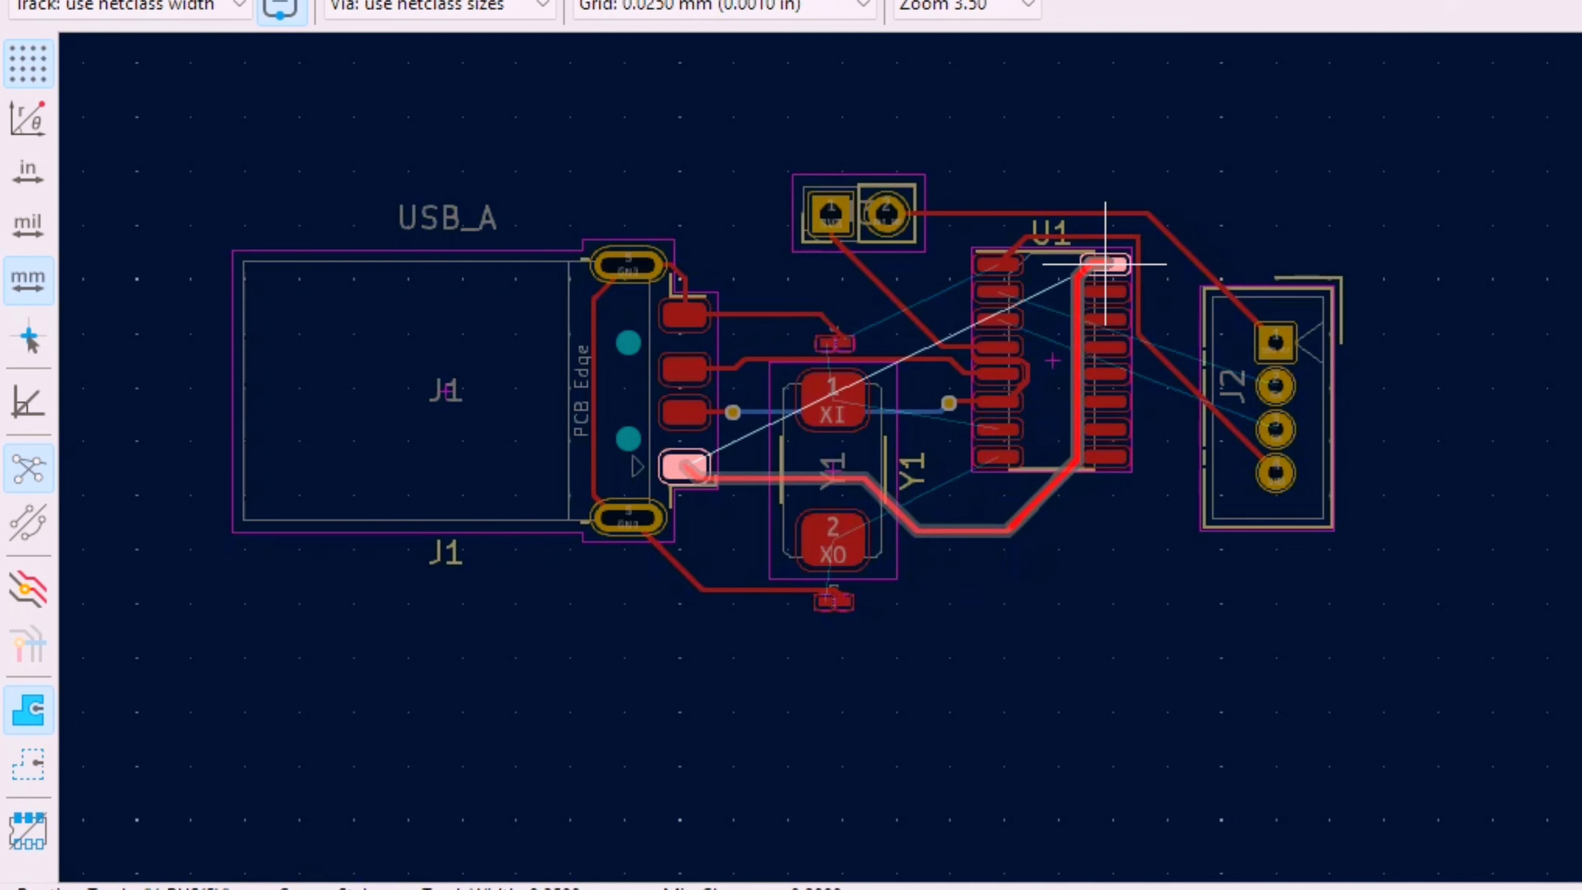
pyautogui.click(1106, 264)
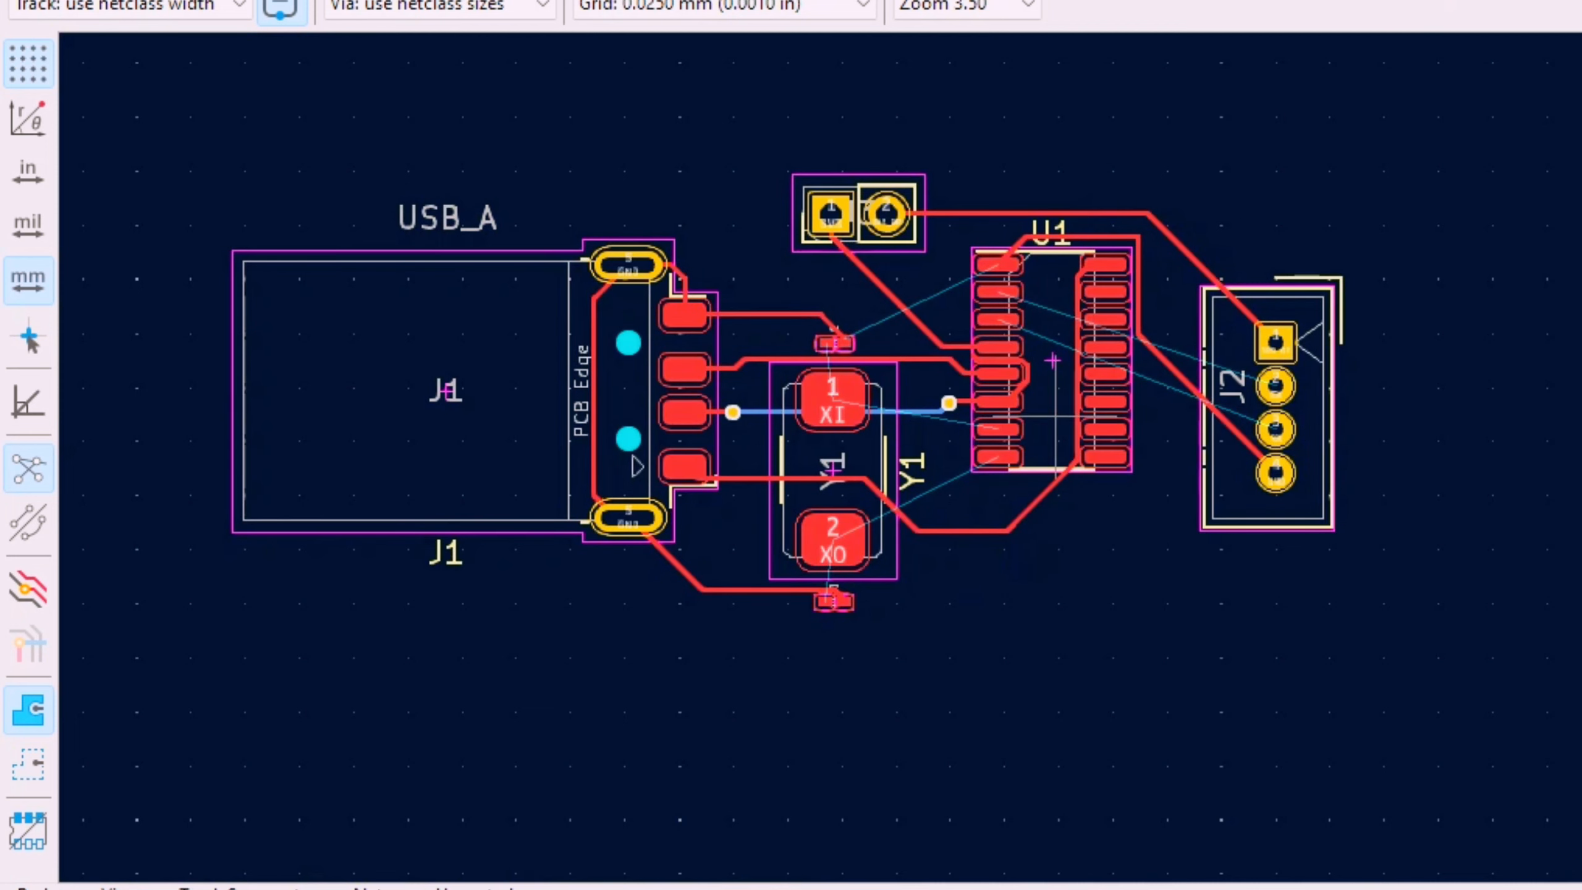
# - Shift the V_BUS(5V) vertical run inside U1 clear of pads 9 to 15 and tidy its bend into pad 16
pyautogui.scroll(5, 997, 405)
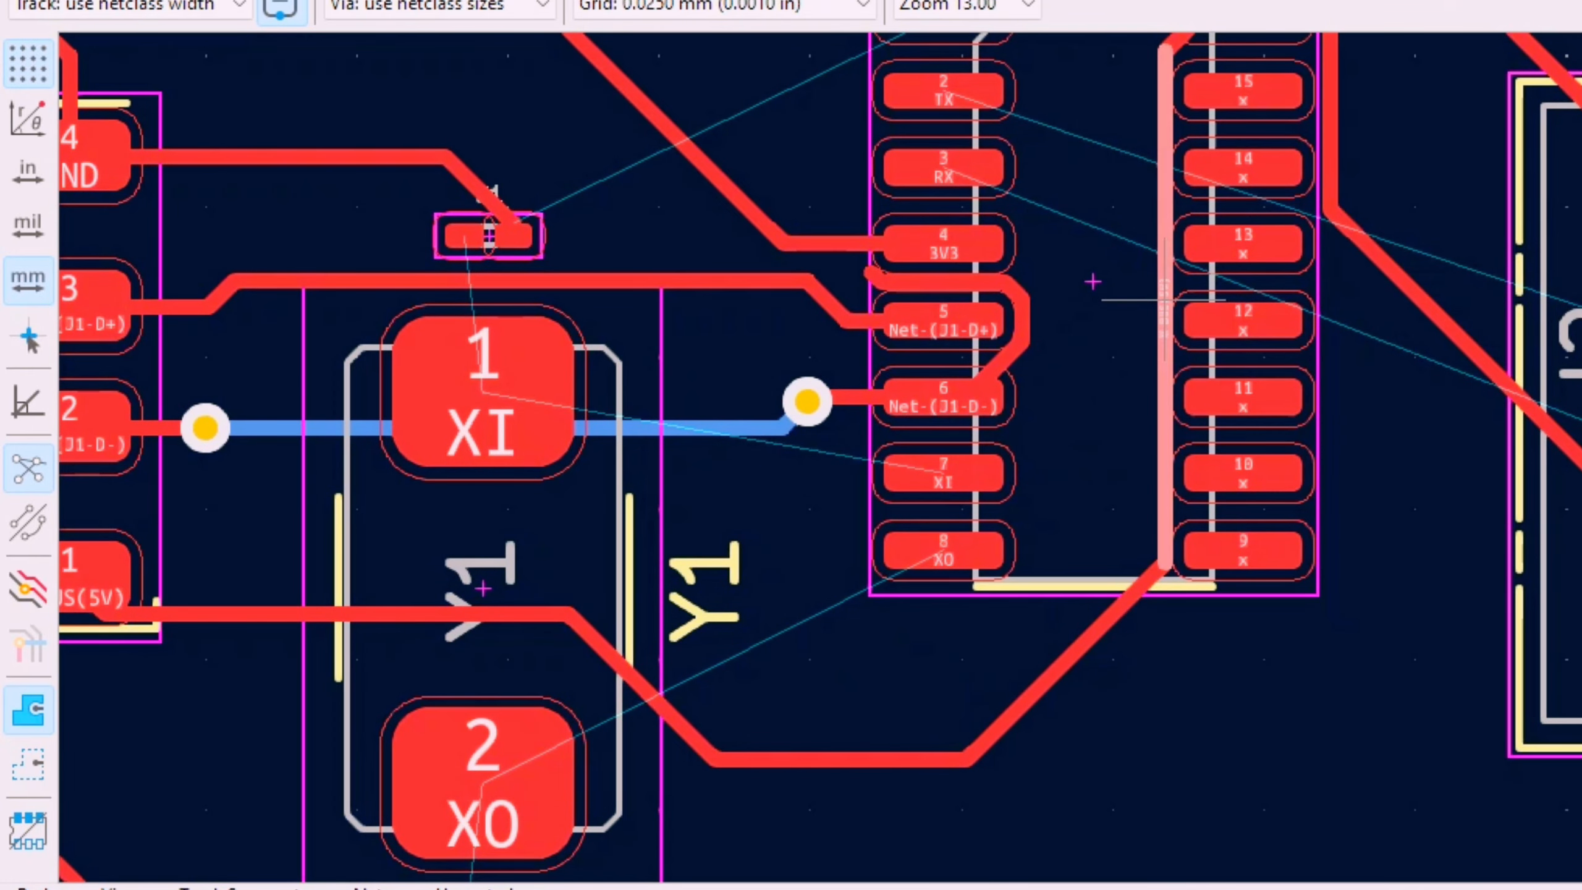
pyautogui.moveTo(1164, 300); pyautogui.dragTo(1109, 300)
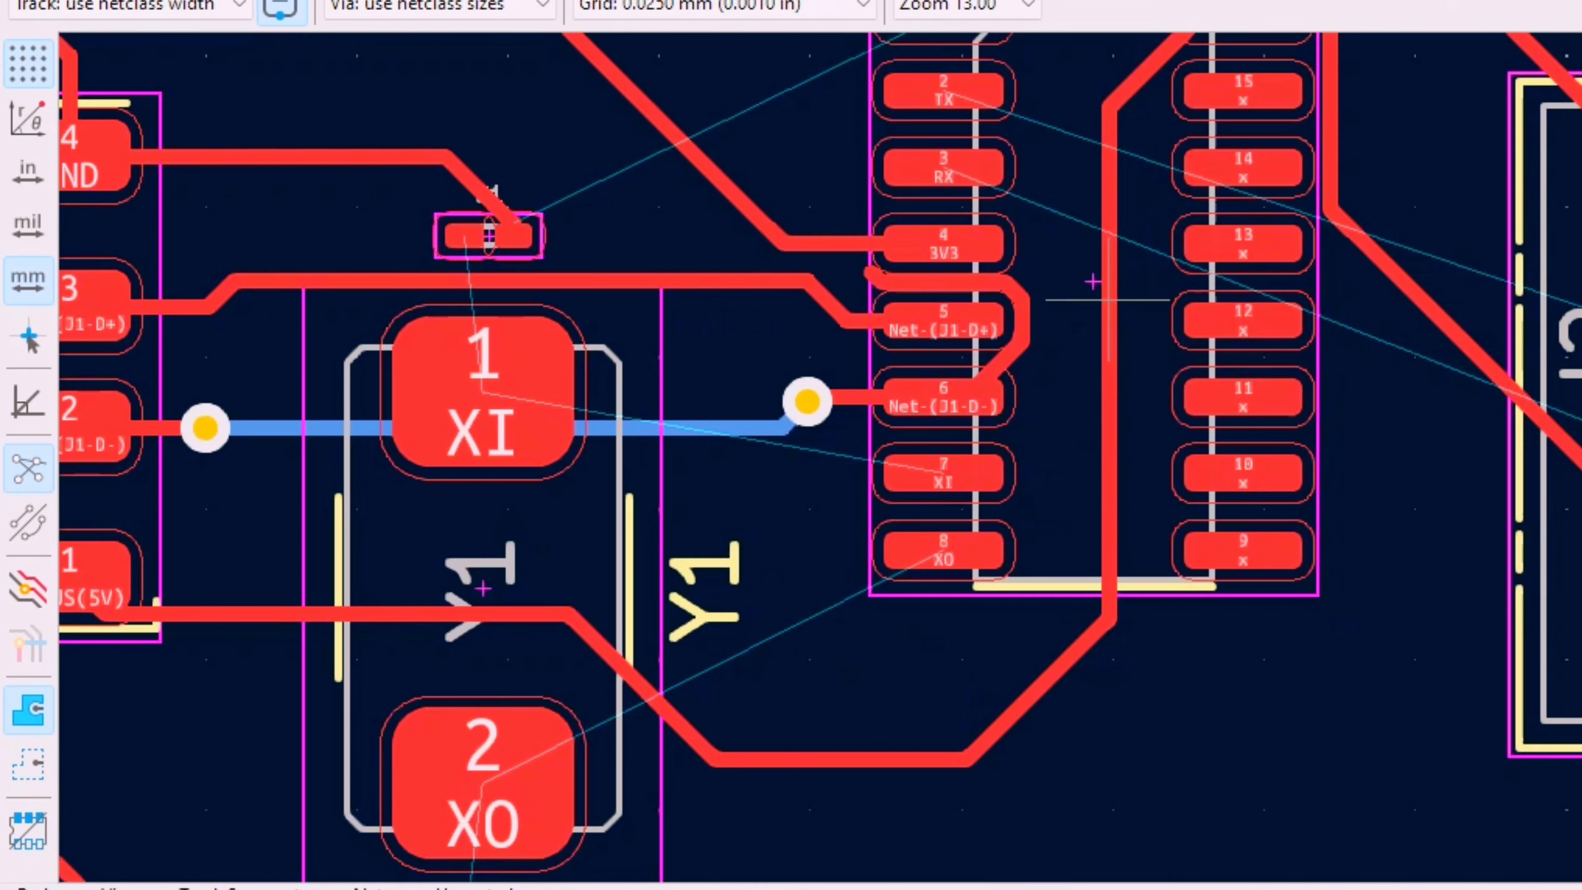
pyautogui.scroll(-3, 1109, 300)
pyautogui.scroll(3, 919, 458)
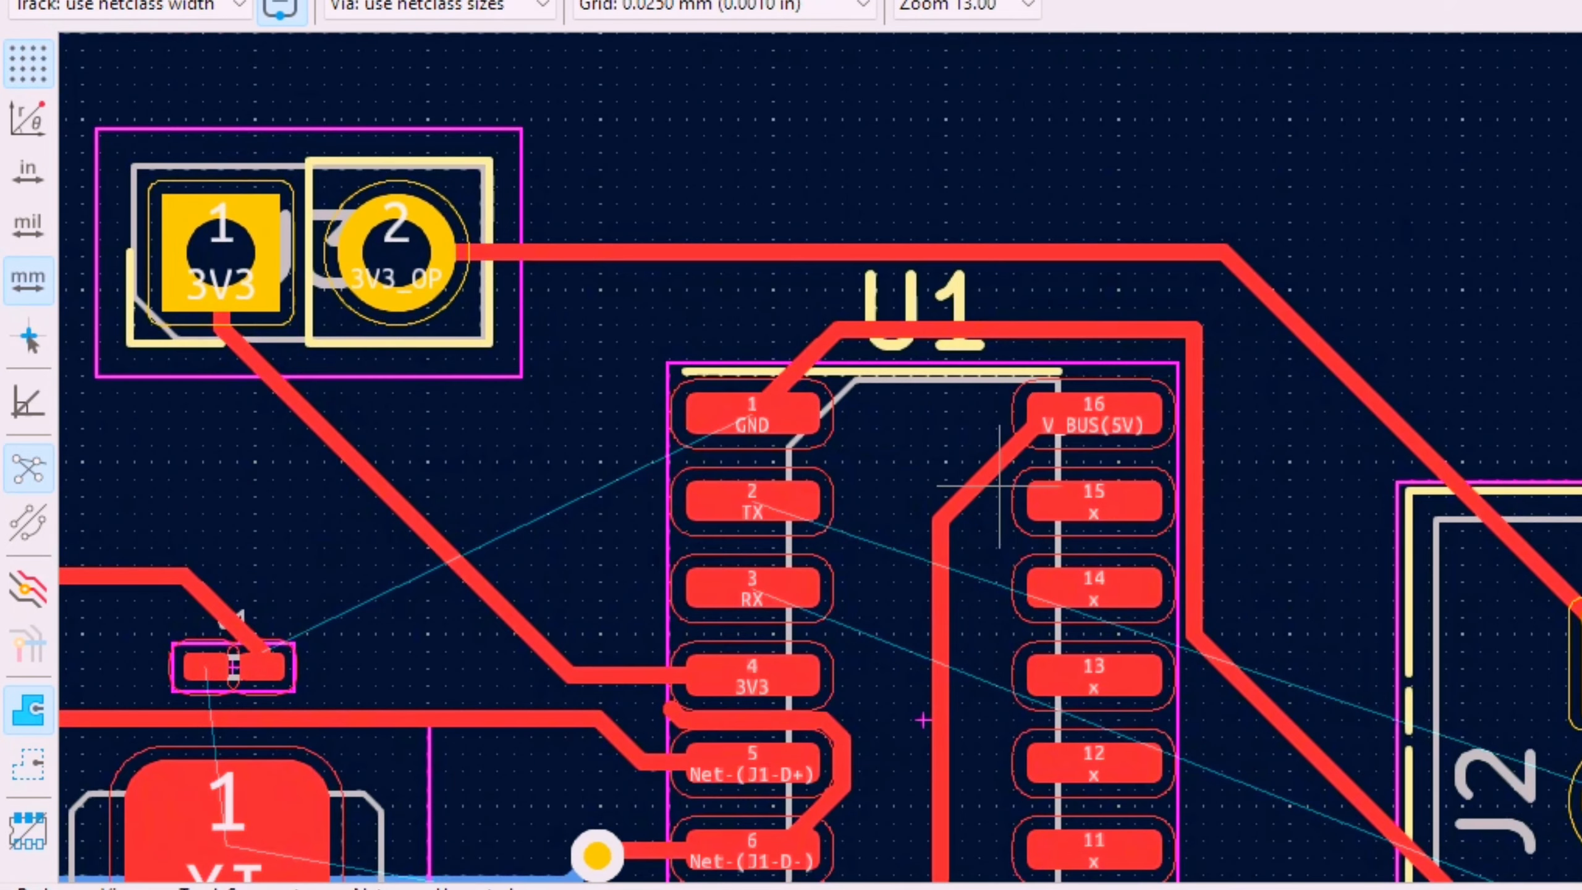
pyautogui.click(986, 481)
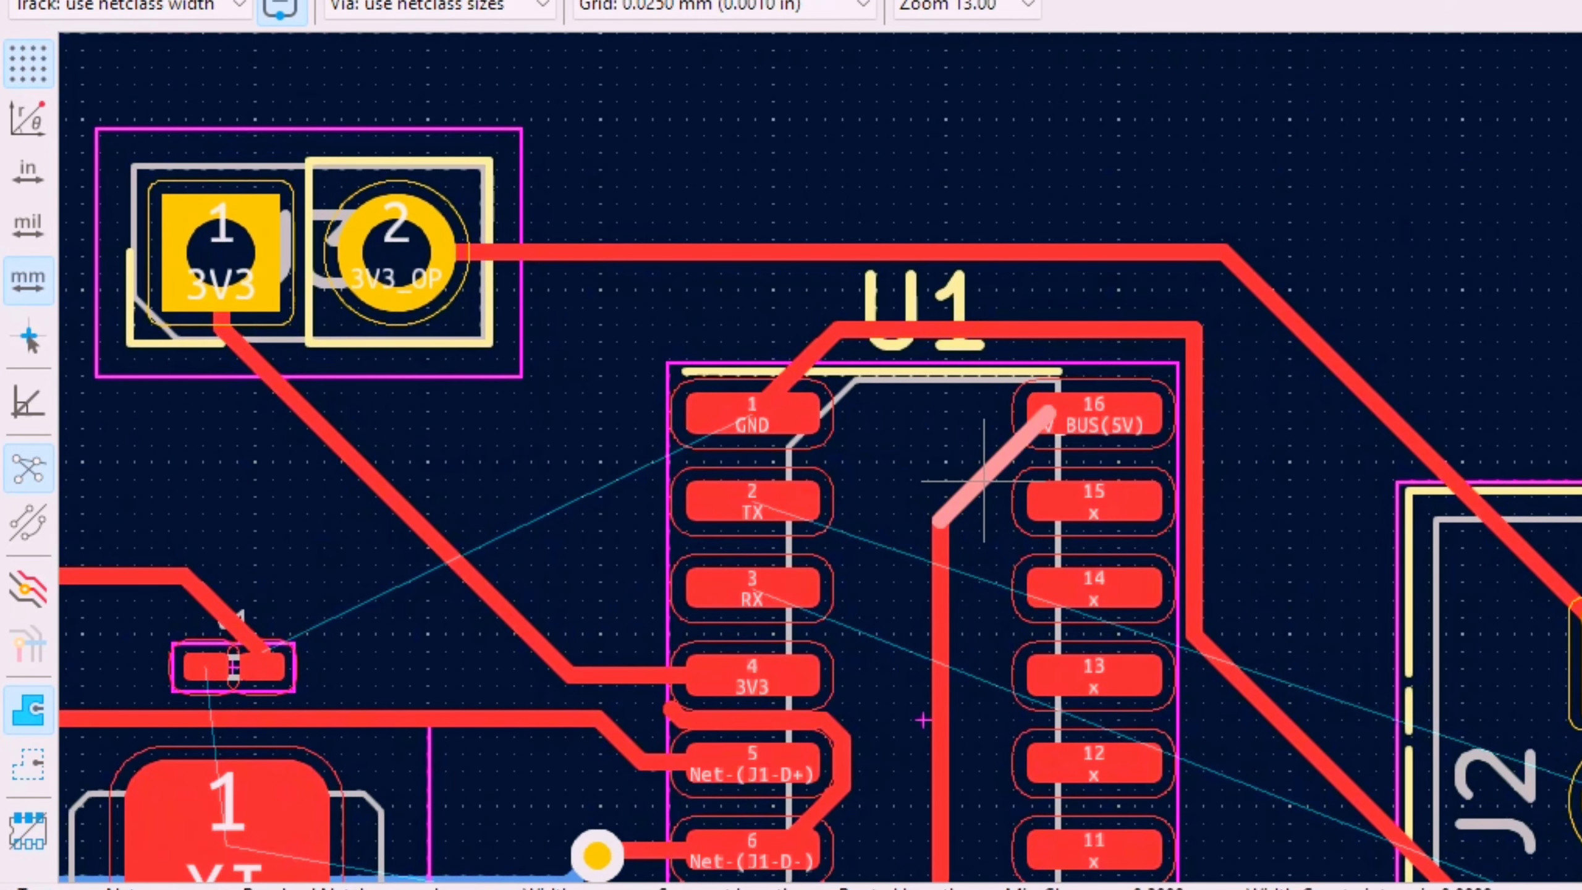
pyautogui.moveTo(984, 482); pyautogui.dragTo(954, 437)
pyautogui.scroll(-3, 916, 374)
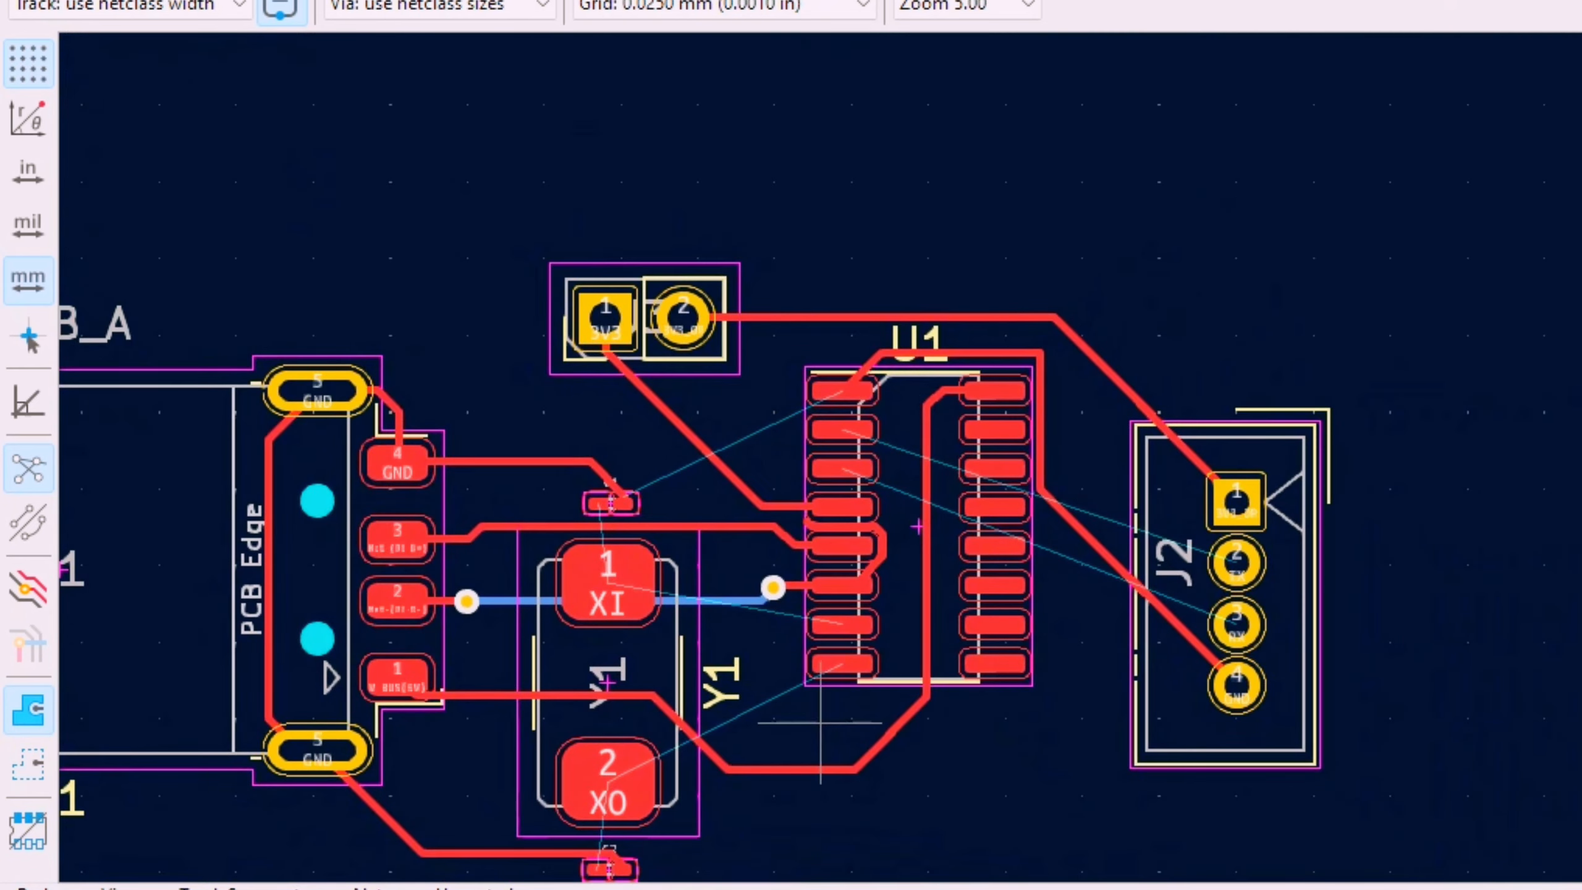
# - Reroute 3V3_OP from the two-pin header's pad 2 to J2's pad 1 and put its diagonal segment on B.Cu
pyautogui.scroll(2, 820, 723)
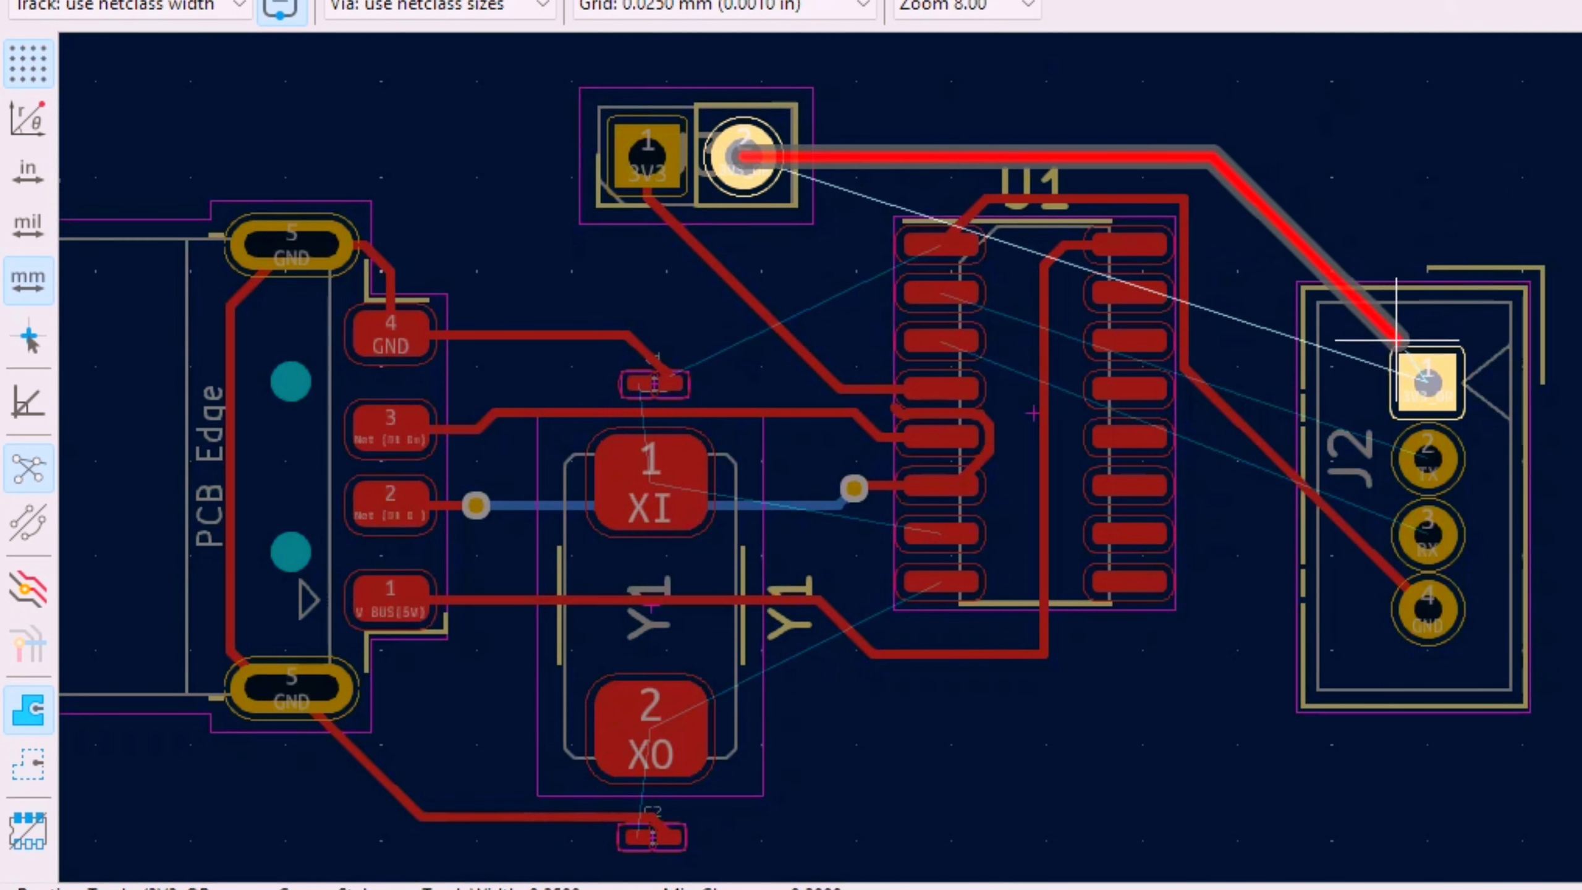
pyautogui.click(1428, 382)
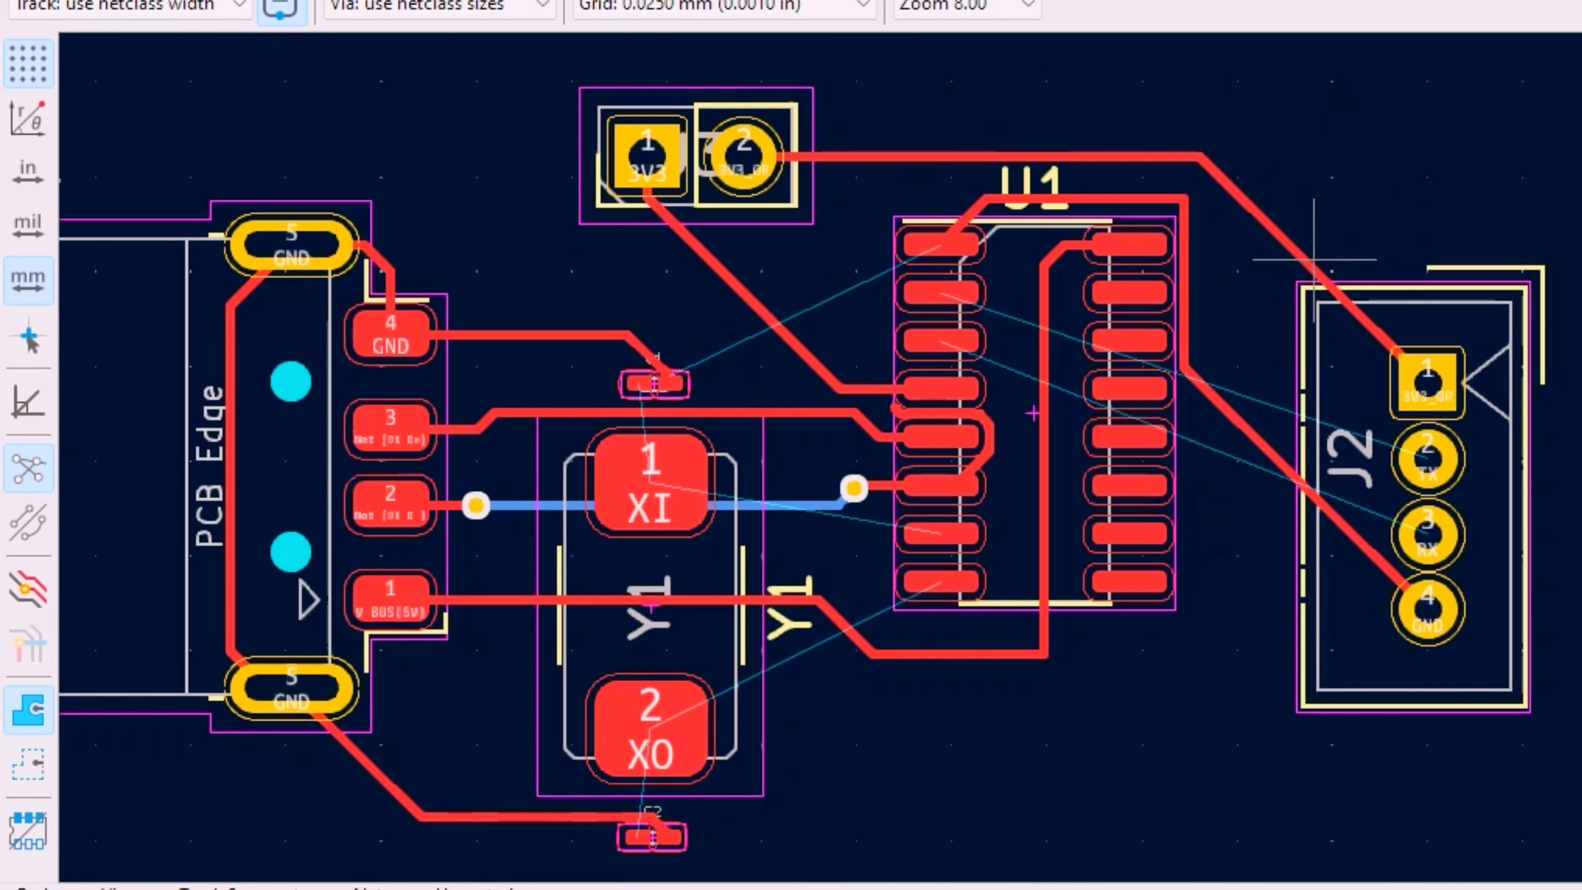
pyautogui.click(1274, 230)
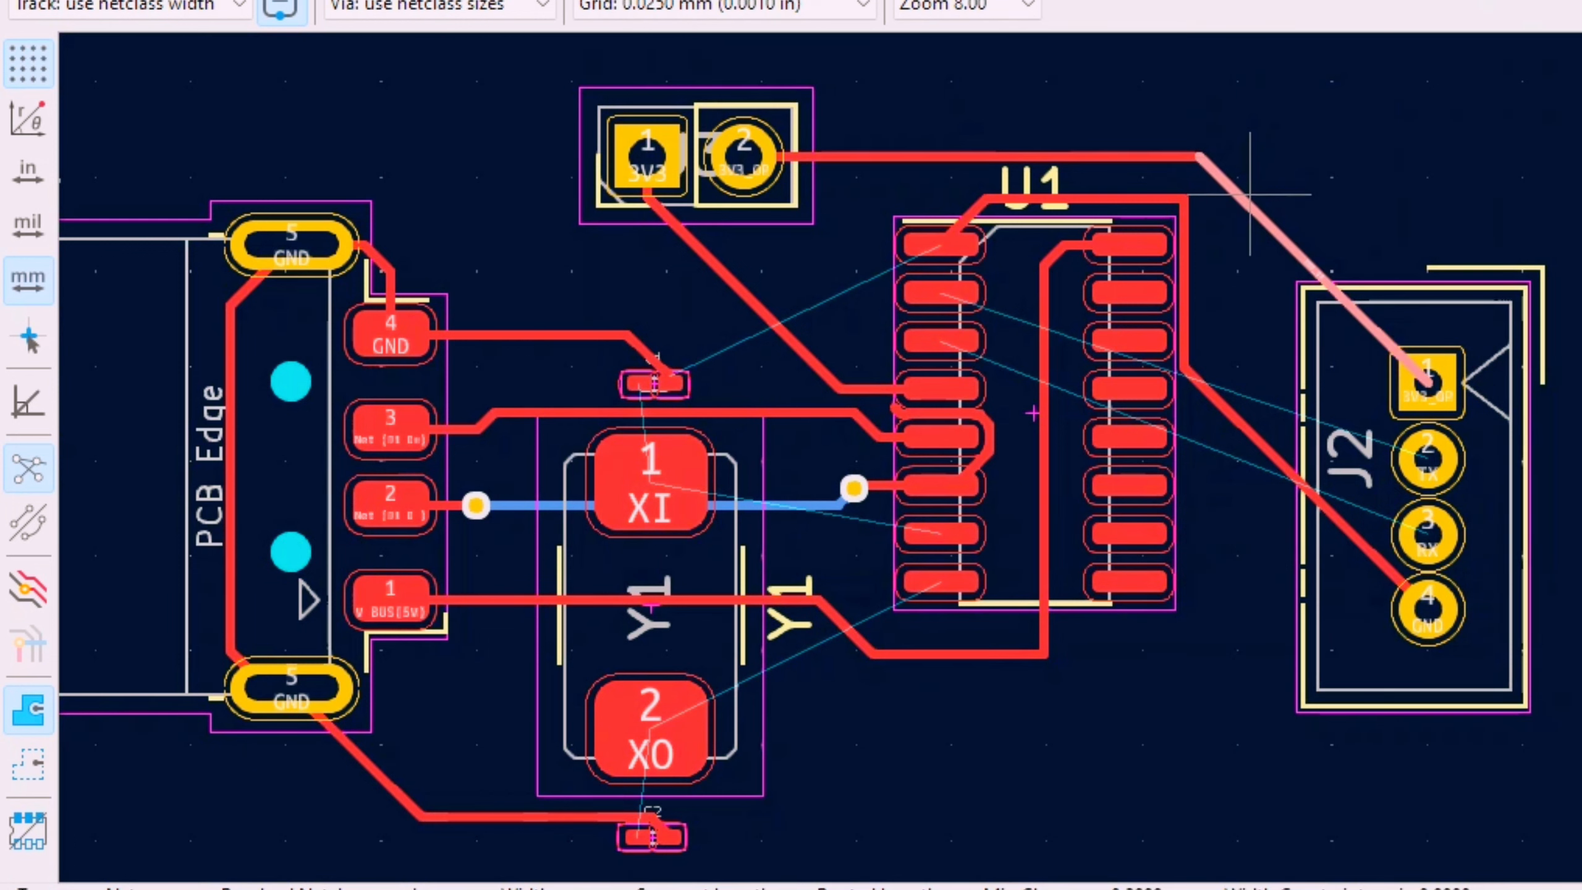
pyautogui.press('e')
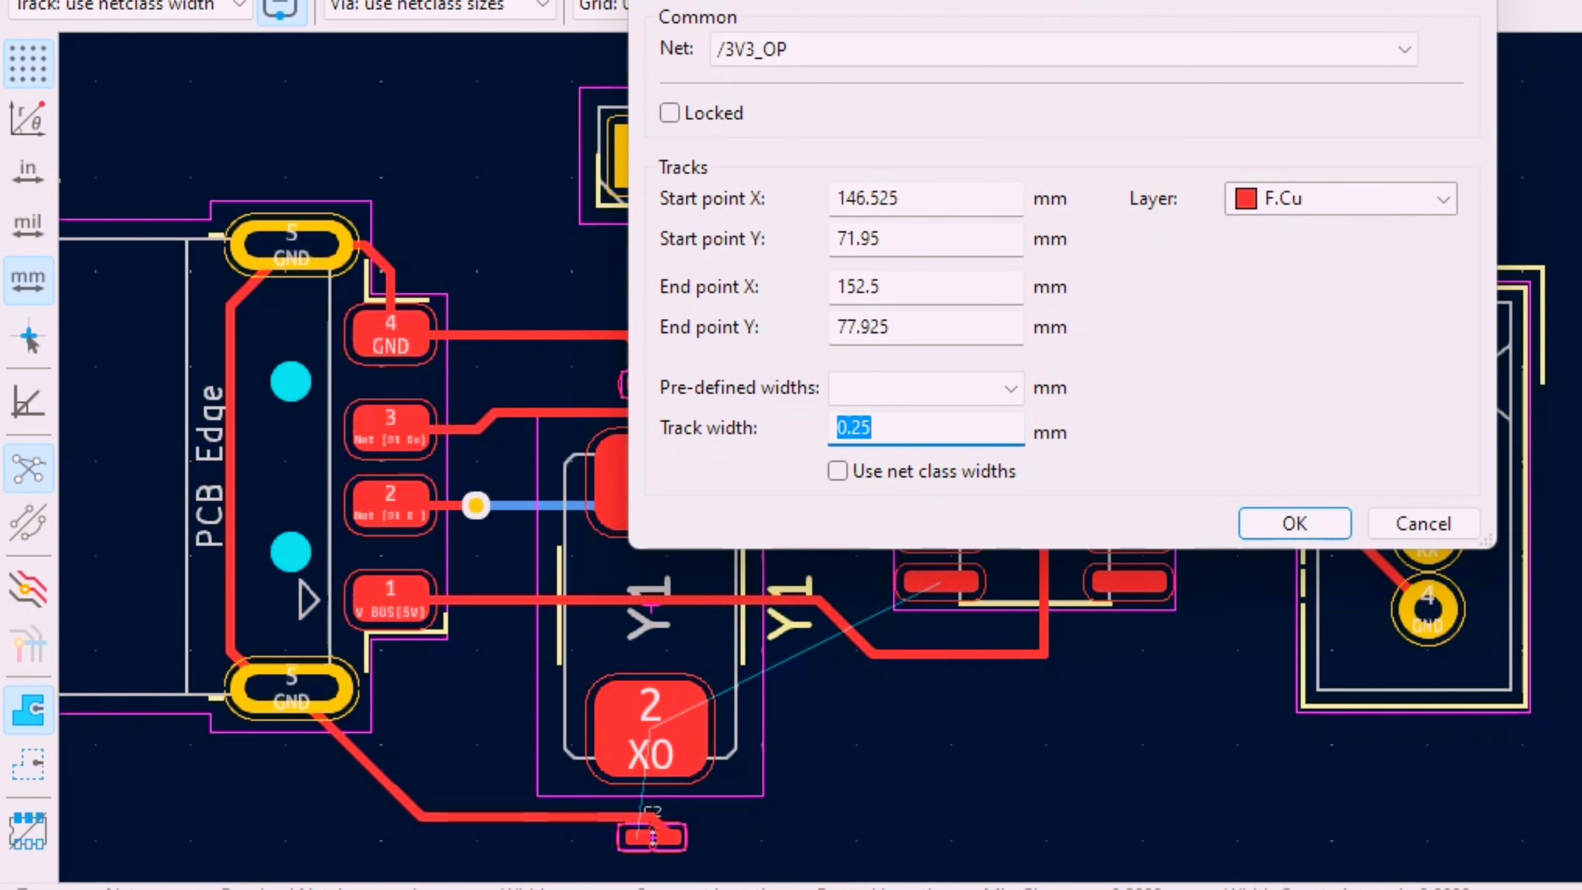
pyautogui.click(1444, 199)
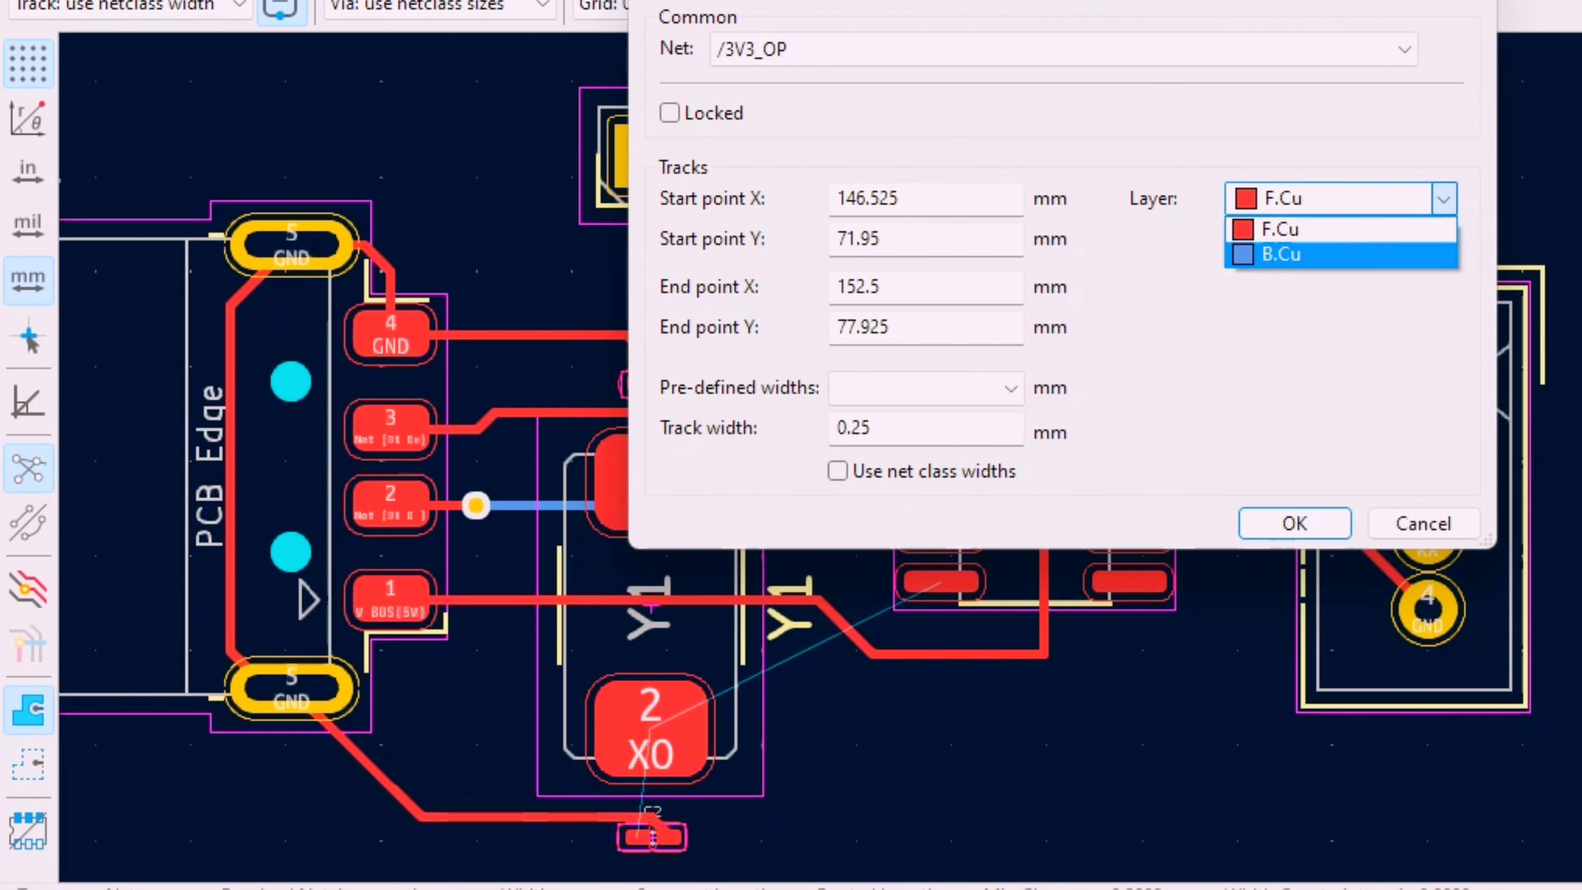
pyautogui.press('Return')
pyautogui.press('Return')
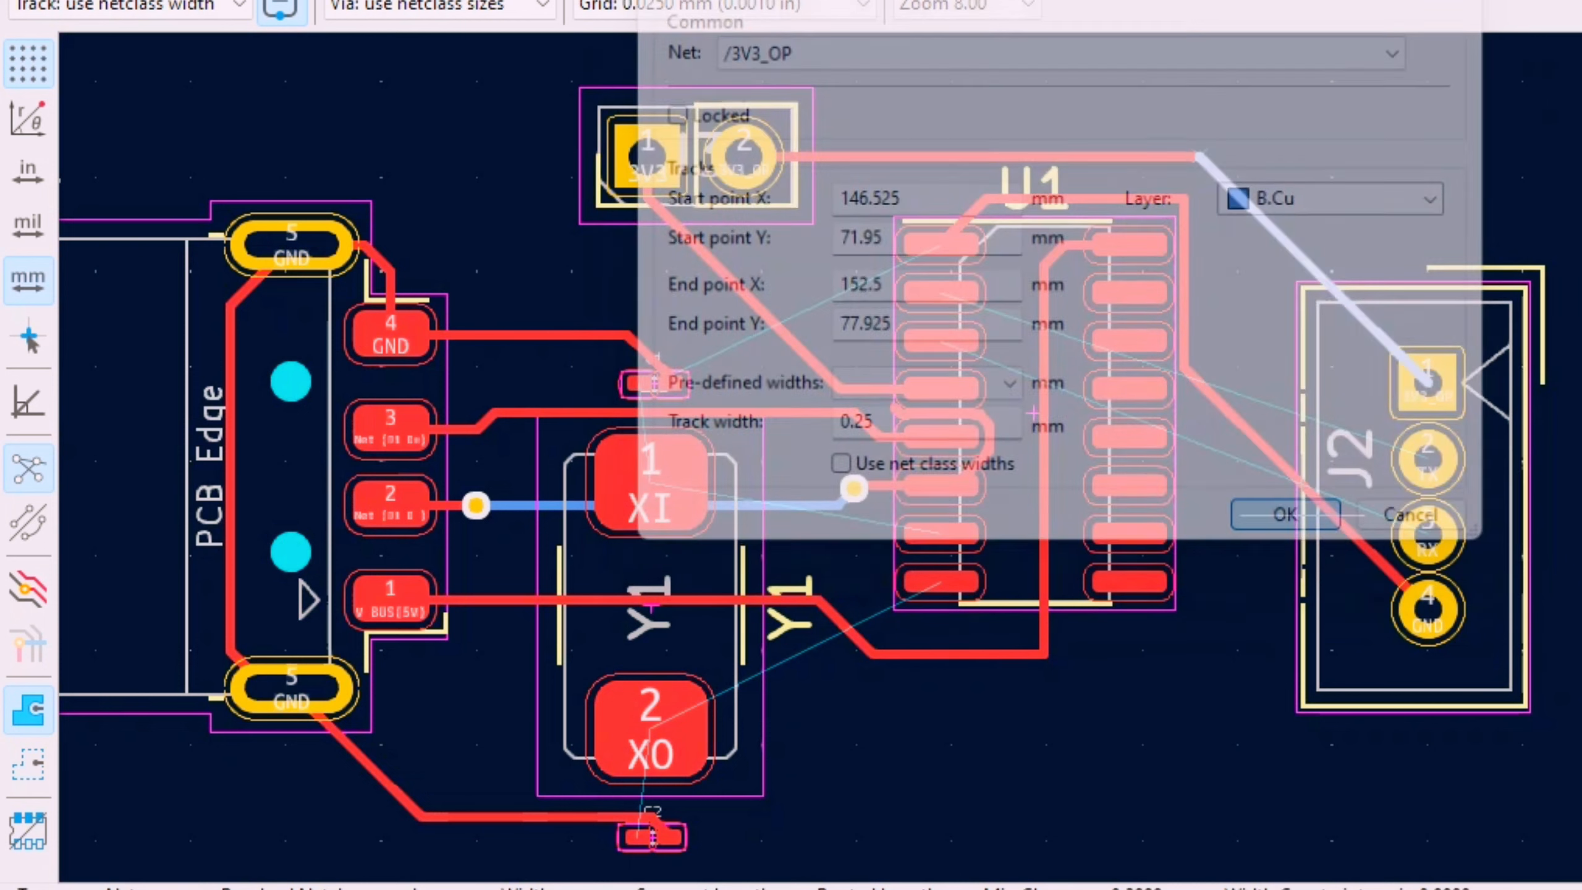
pyautogui.press('e')
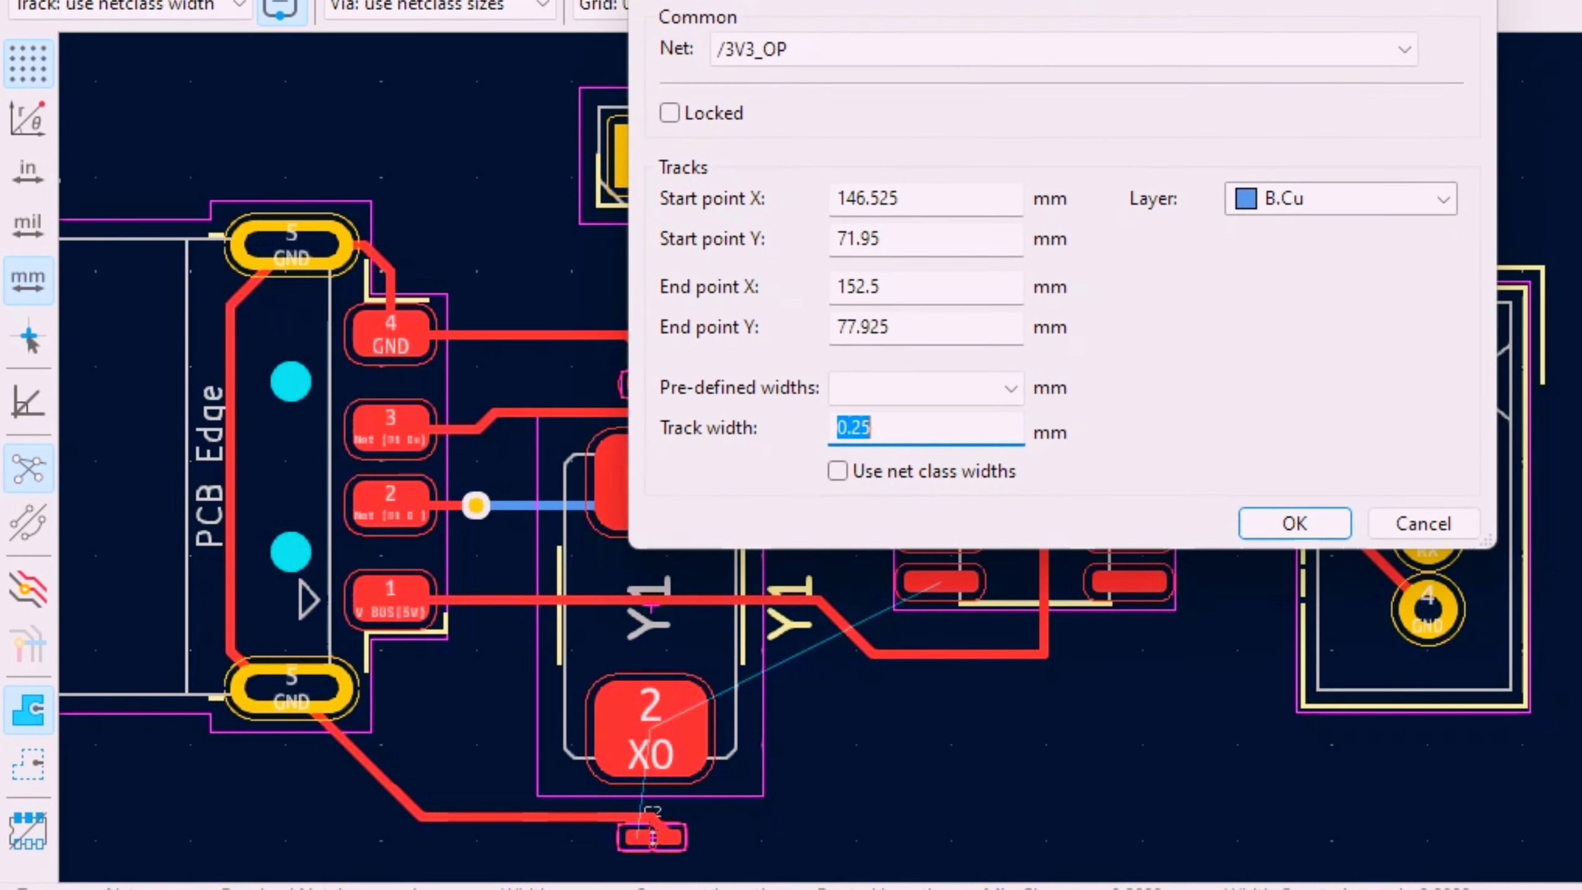
pyautogui.click(1341, 200)
pyautogui.click(1302, 254)
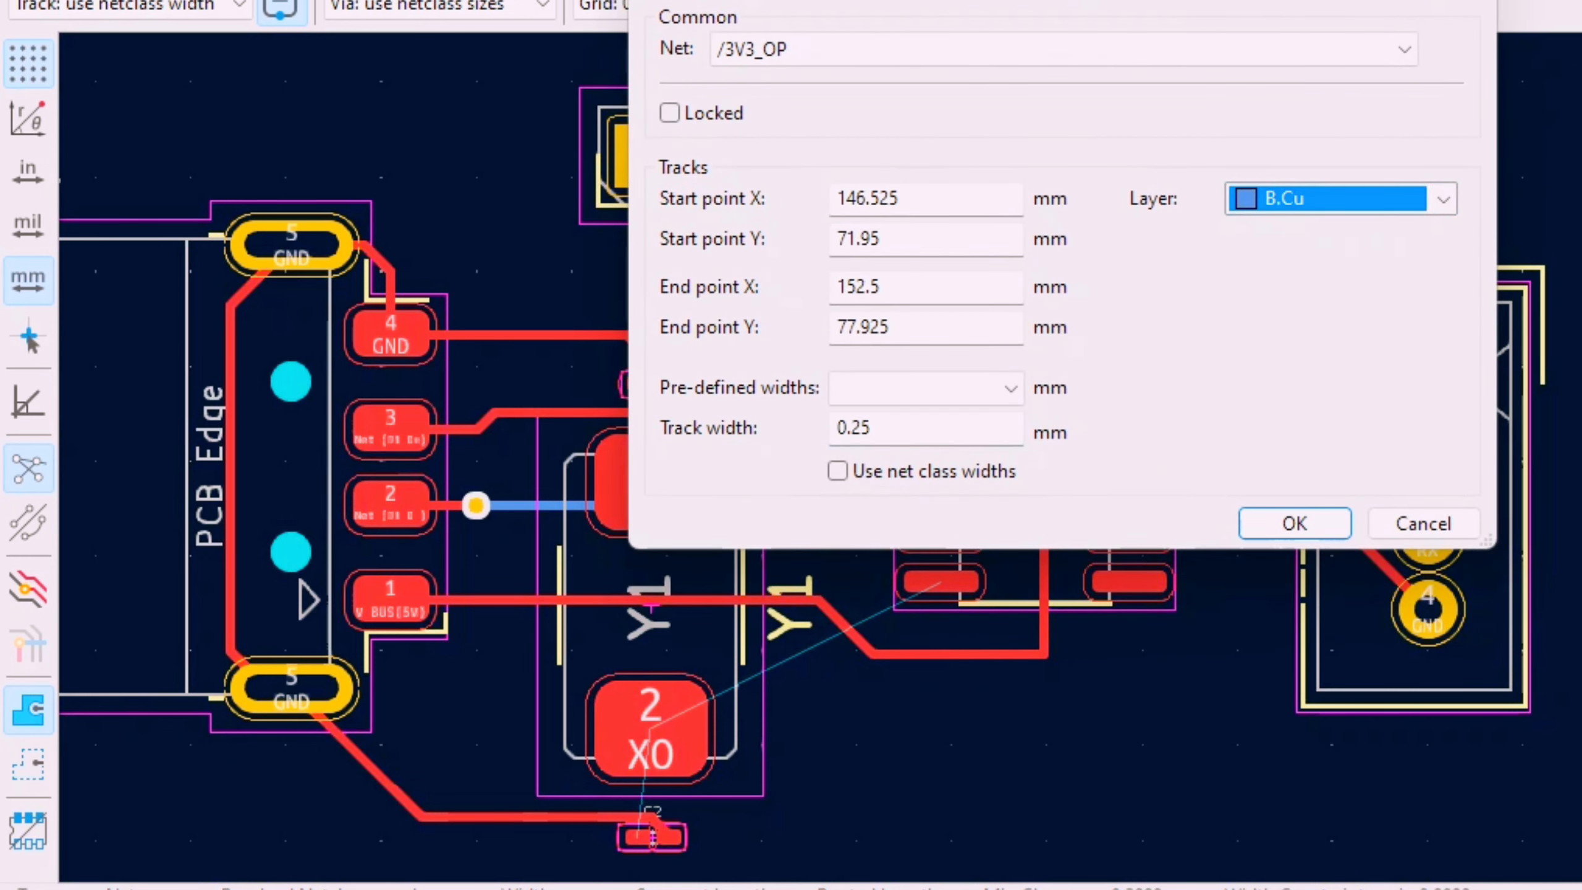
pyautogui.click(1290, 532)
pyautogui.click(1210, 604)
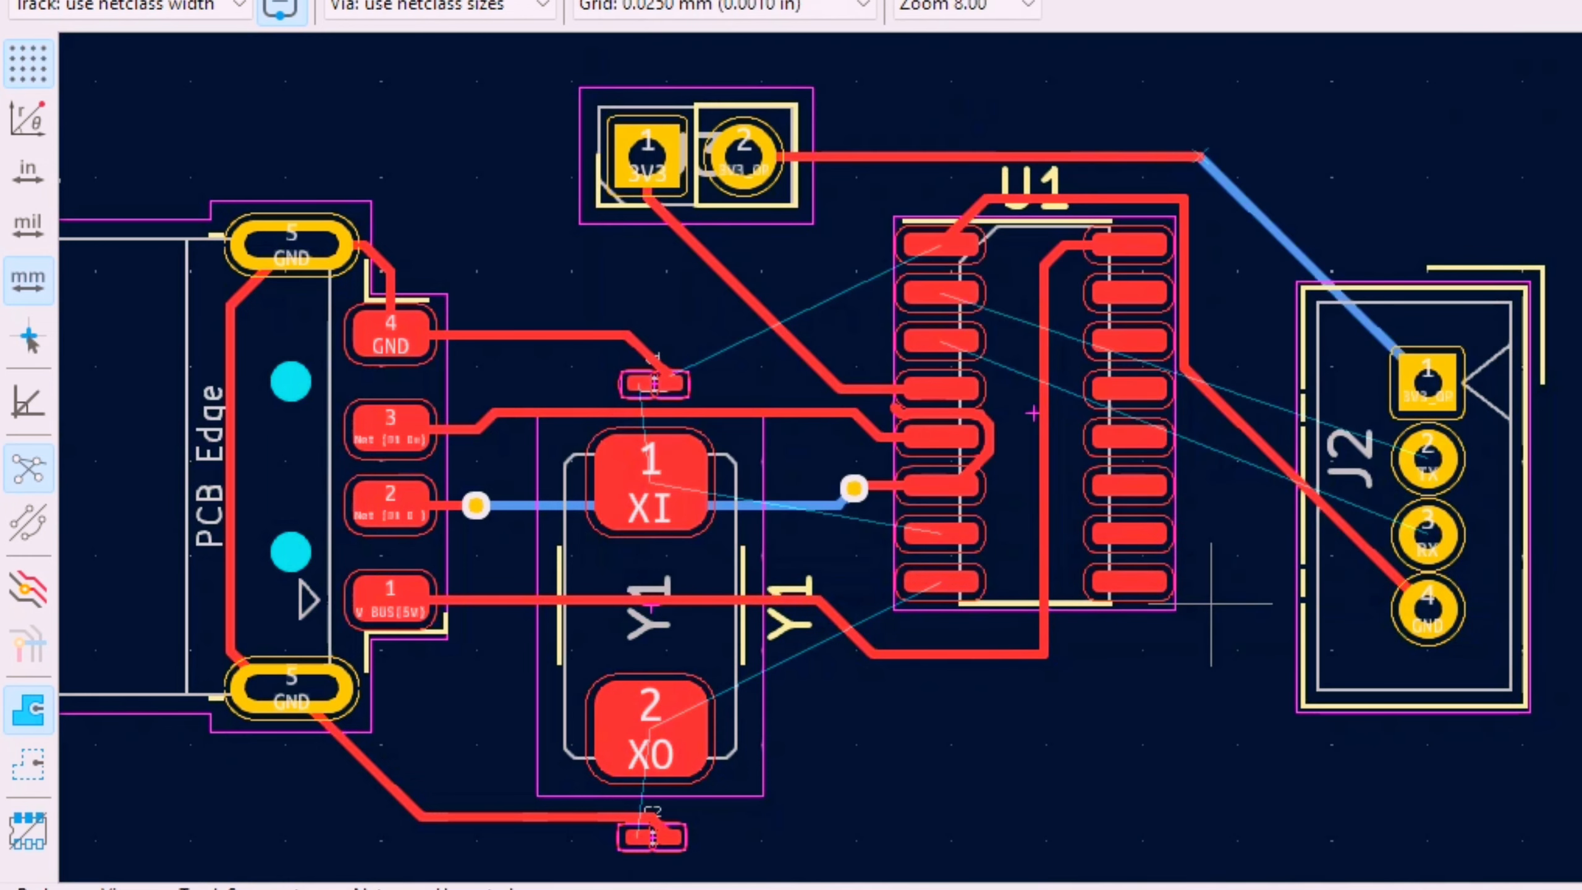
# - Change the horizontal 3V3_OP segment above U1 to the B.Cu layer
pyautogui.click(1045, 156)
pyautogui.press('e')
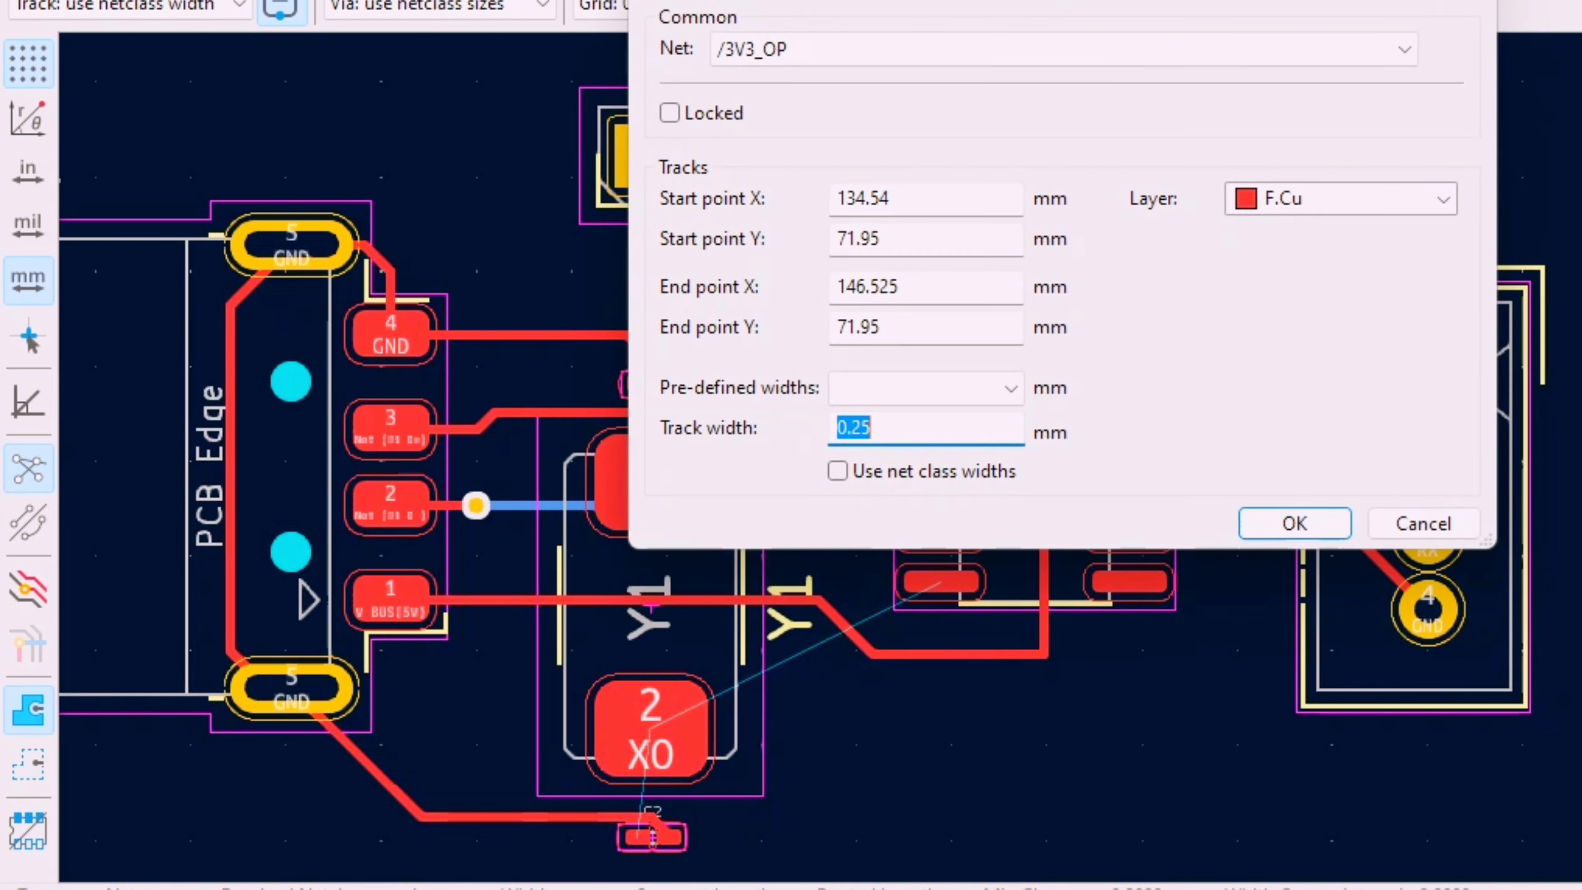
pyautogui.click(1341, 200)
pyautogui.click(1302, 254)
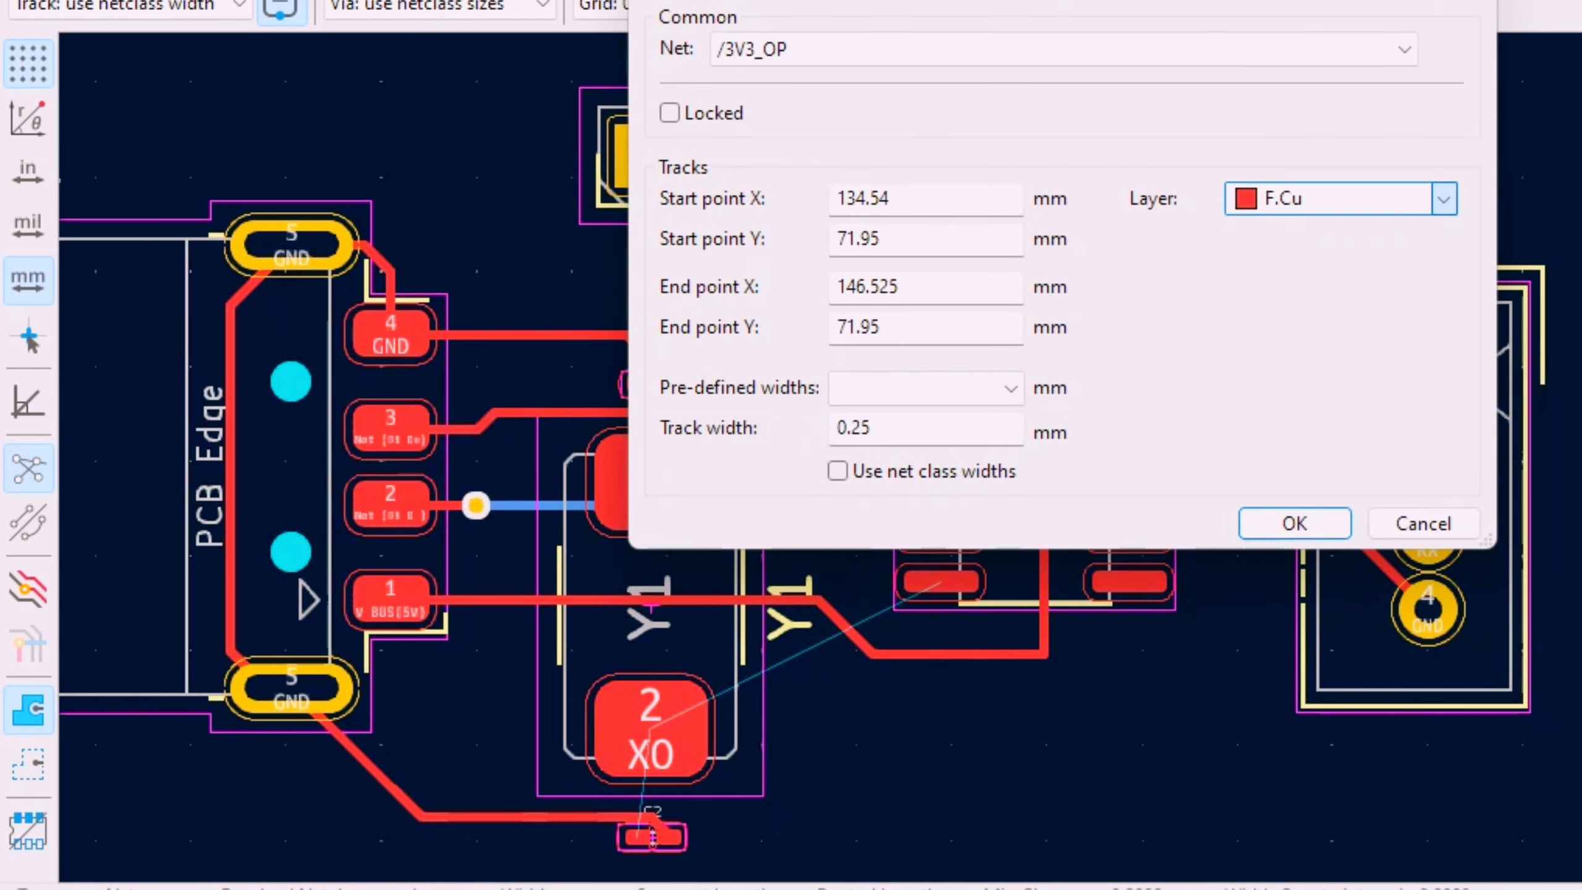
pyautogui.press('Return')
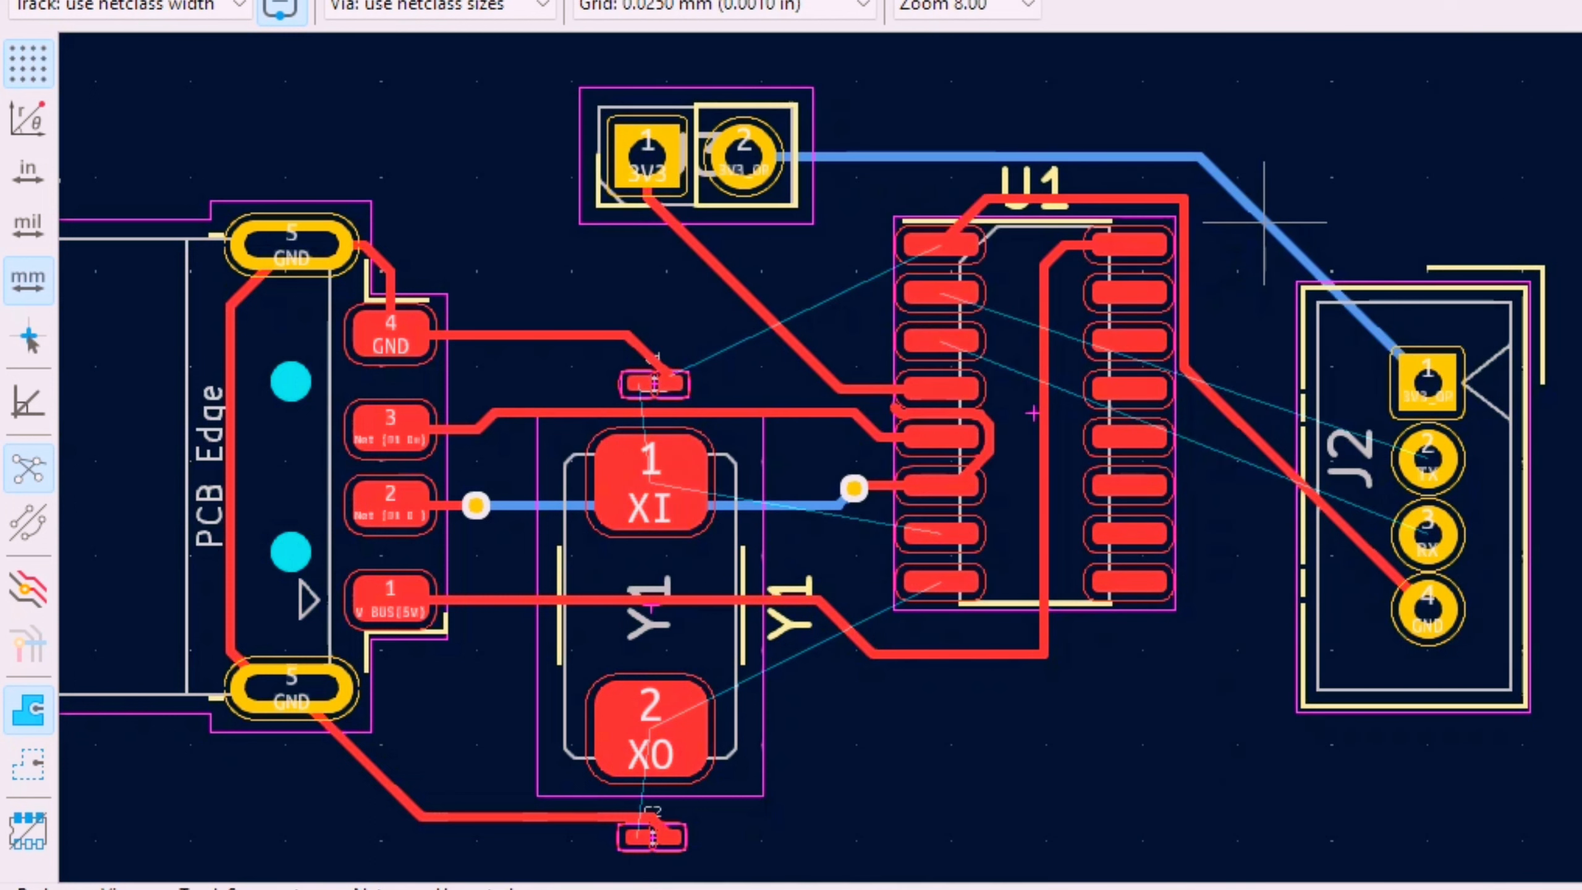
# - Reshape 3V3_OP to drop vertically into J2's pad 1 and 3V3 to leave the header's pad 1 vertically
pyautogui.moveTo(1265, 221); pyautogui.dragTo(1428, 187)
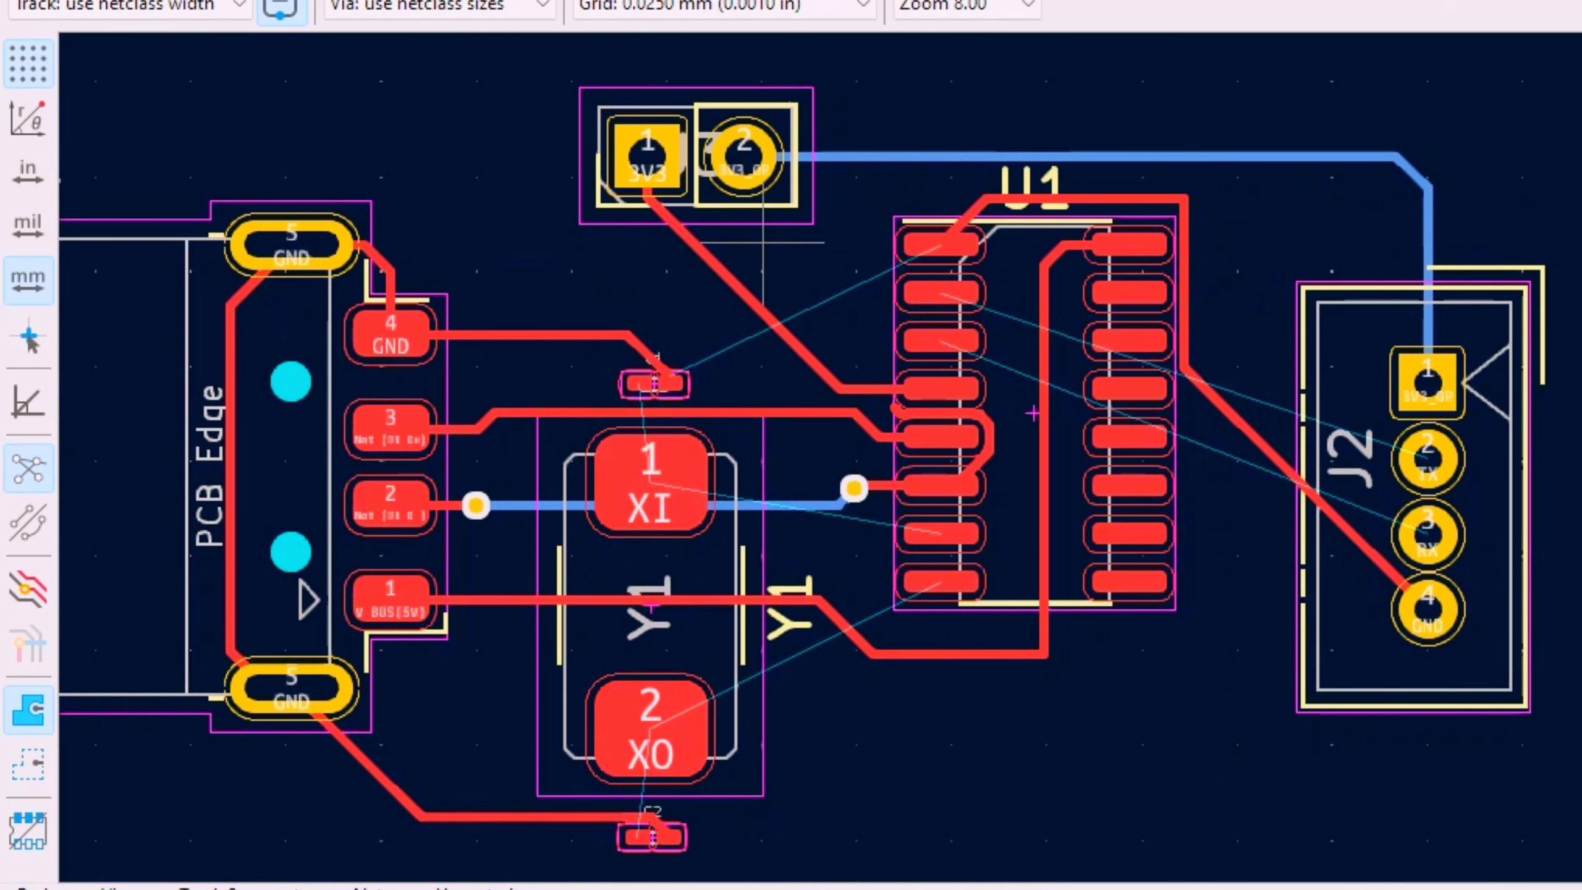
pyautogui.click(721, 262)
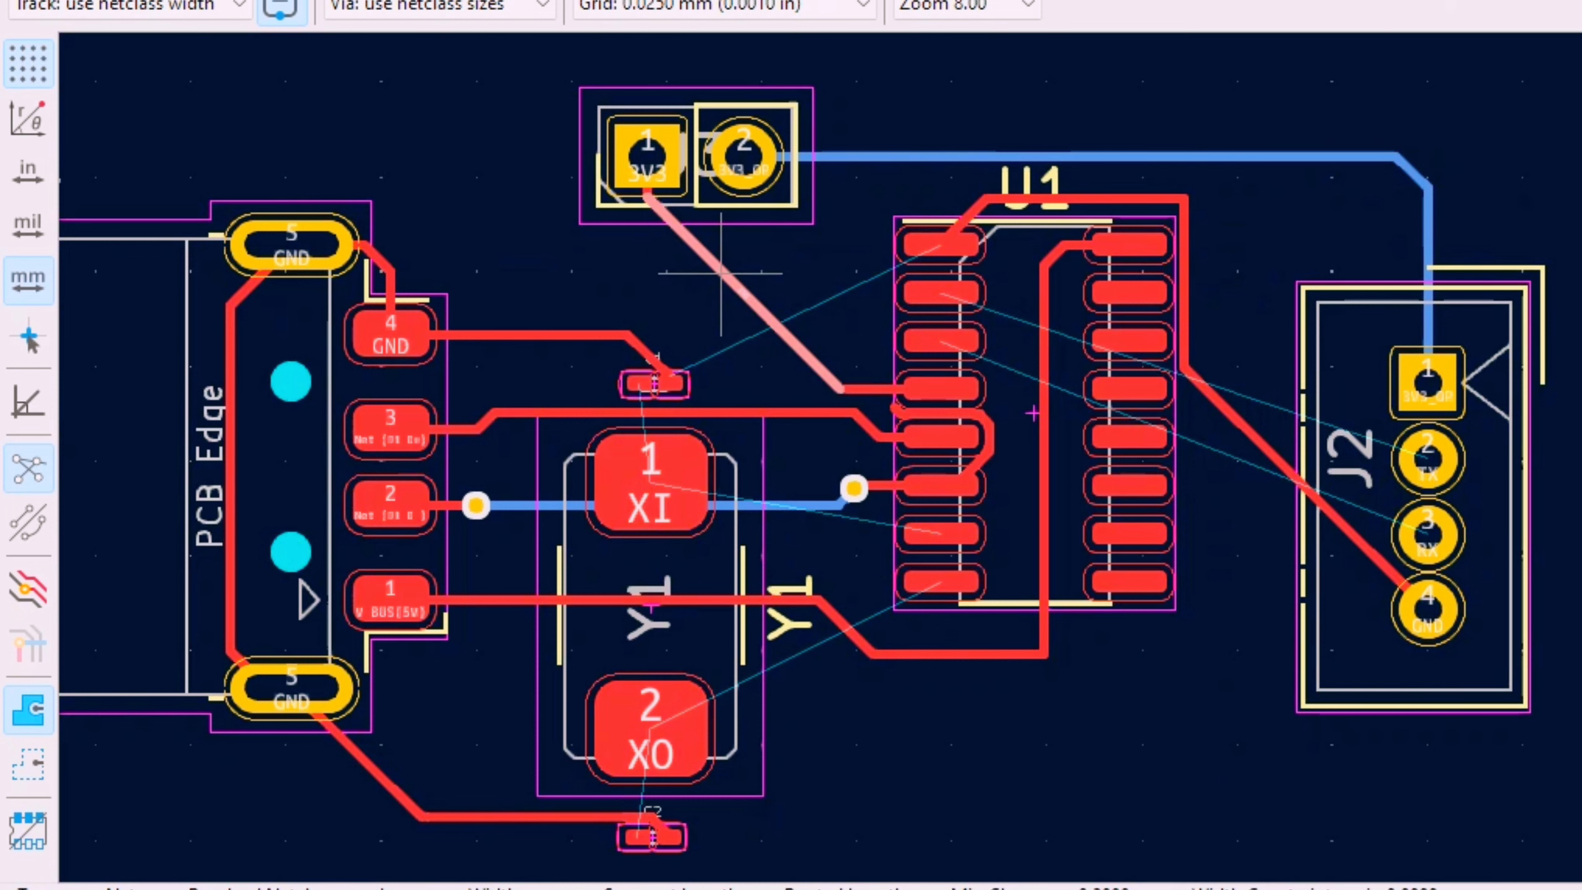
pyautogui.moveTo(721, 273); pyautogui.dragTo(697, 343)
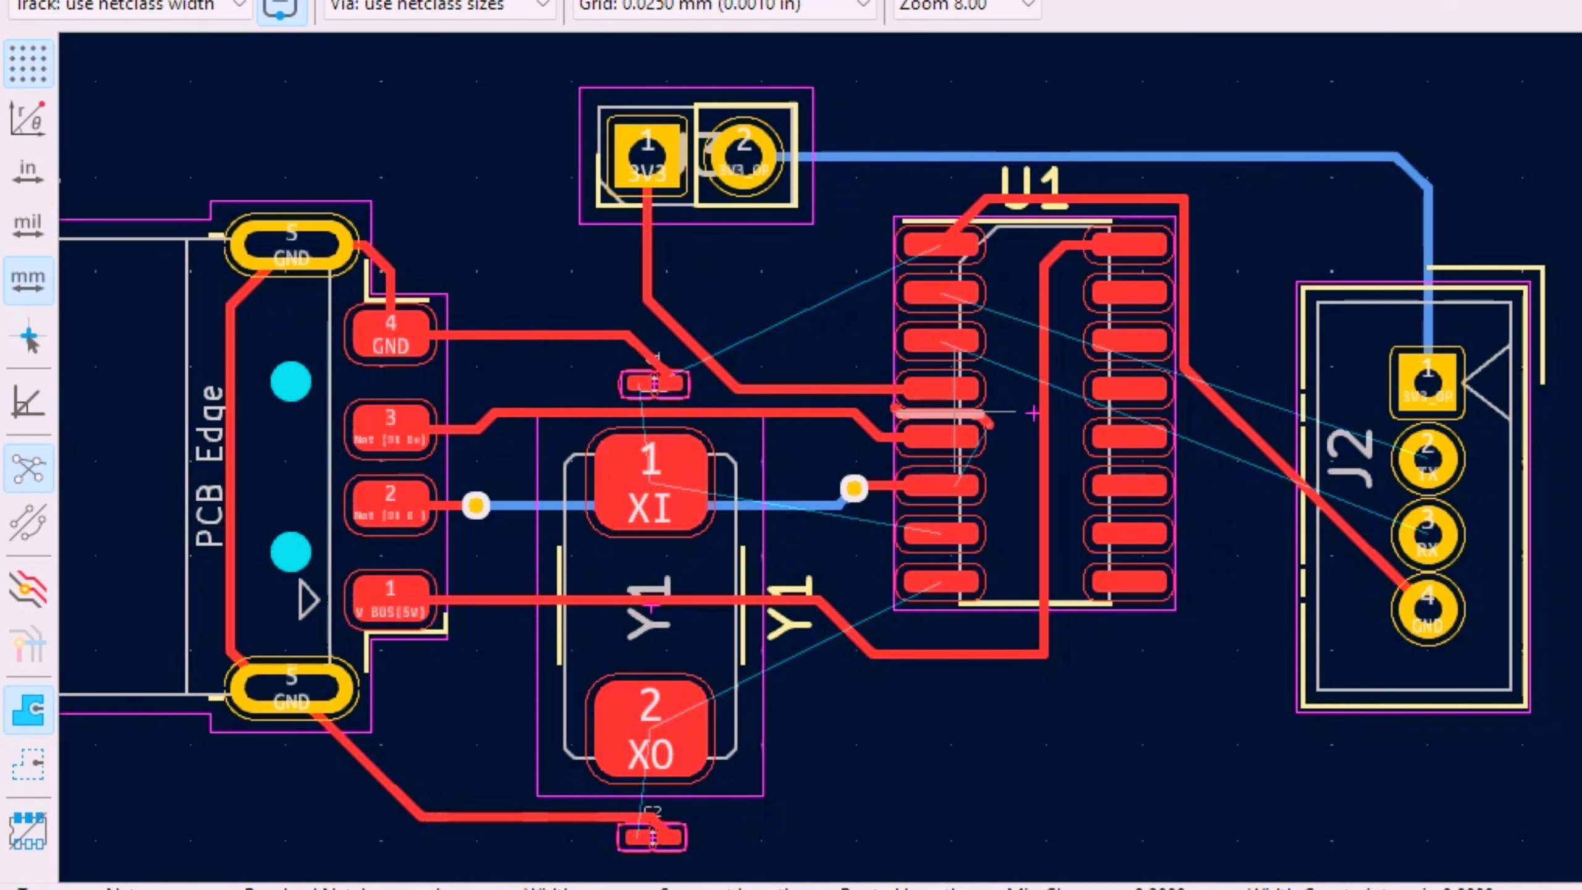
# - Delete the leftover Net-(J1-D-) track pieces around U1's pad 5
pyautogui.scroll(4, 956, 412)
pyautogui.click(1025, 484)
pyautogui.press('Delete')
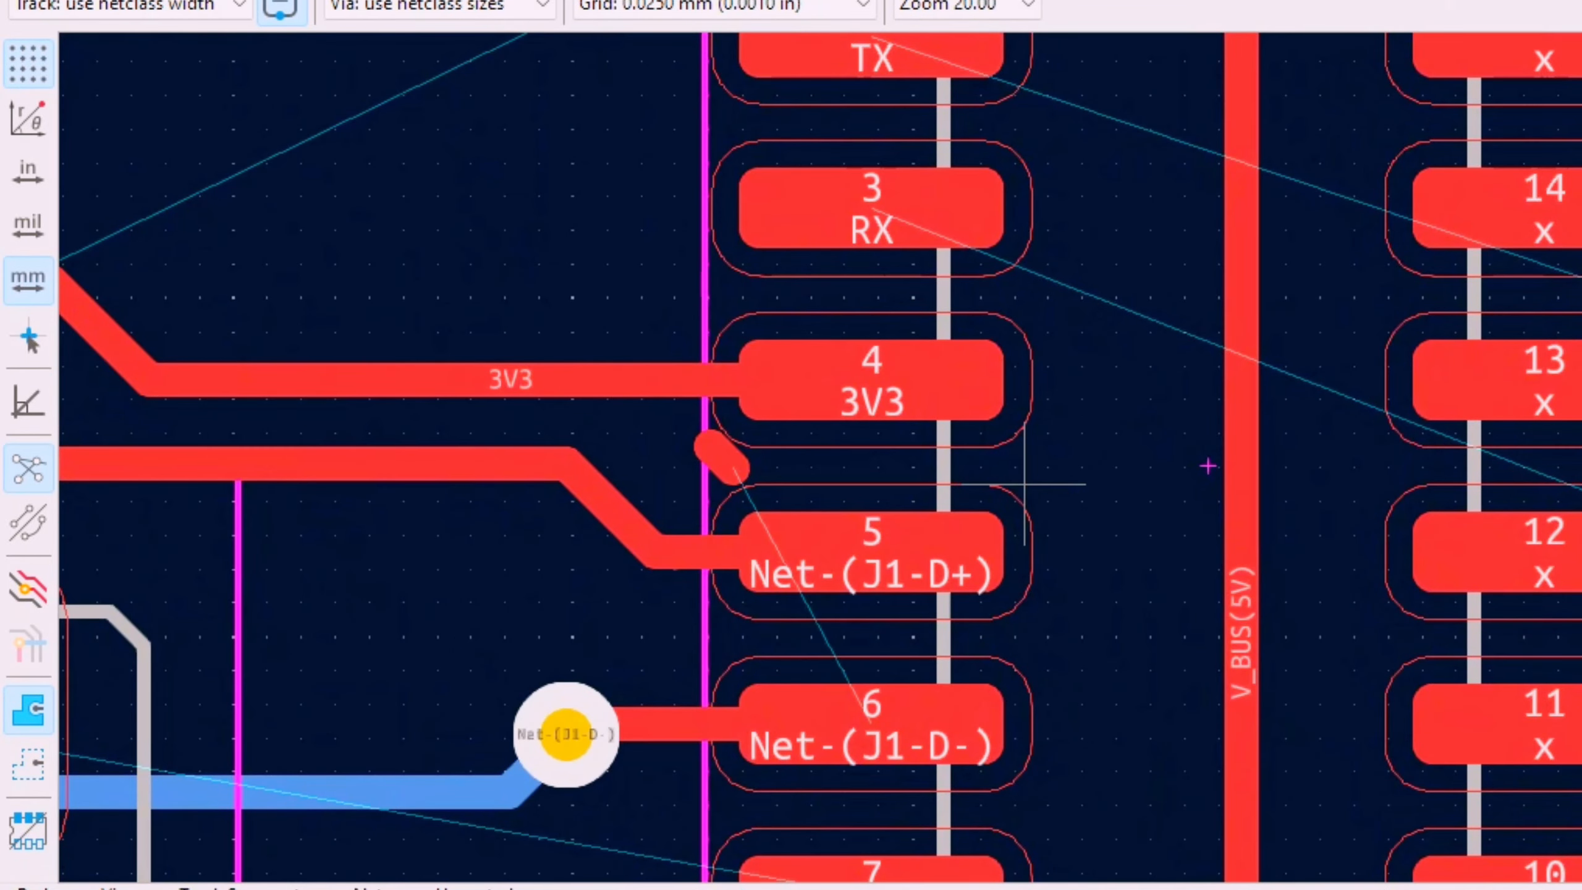
pyautogui.click(726, 460)
pyautogui.press('Delete')
pyautogui.scroll(-2, 1174, 458)
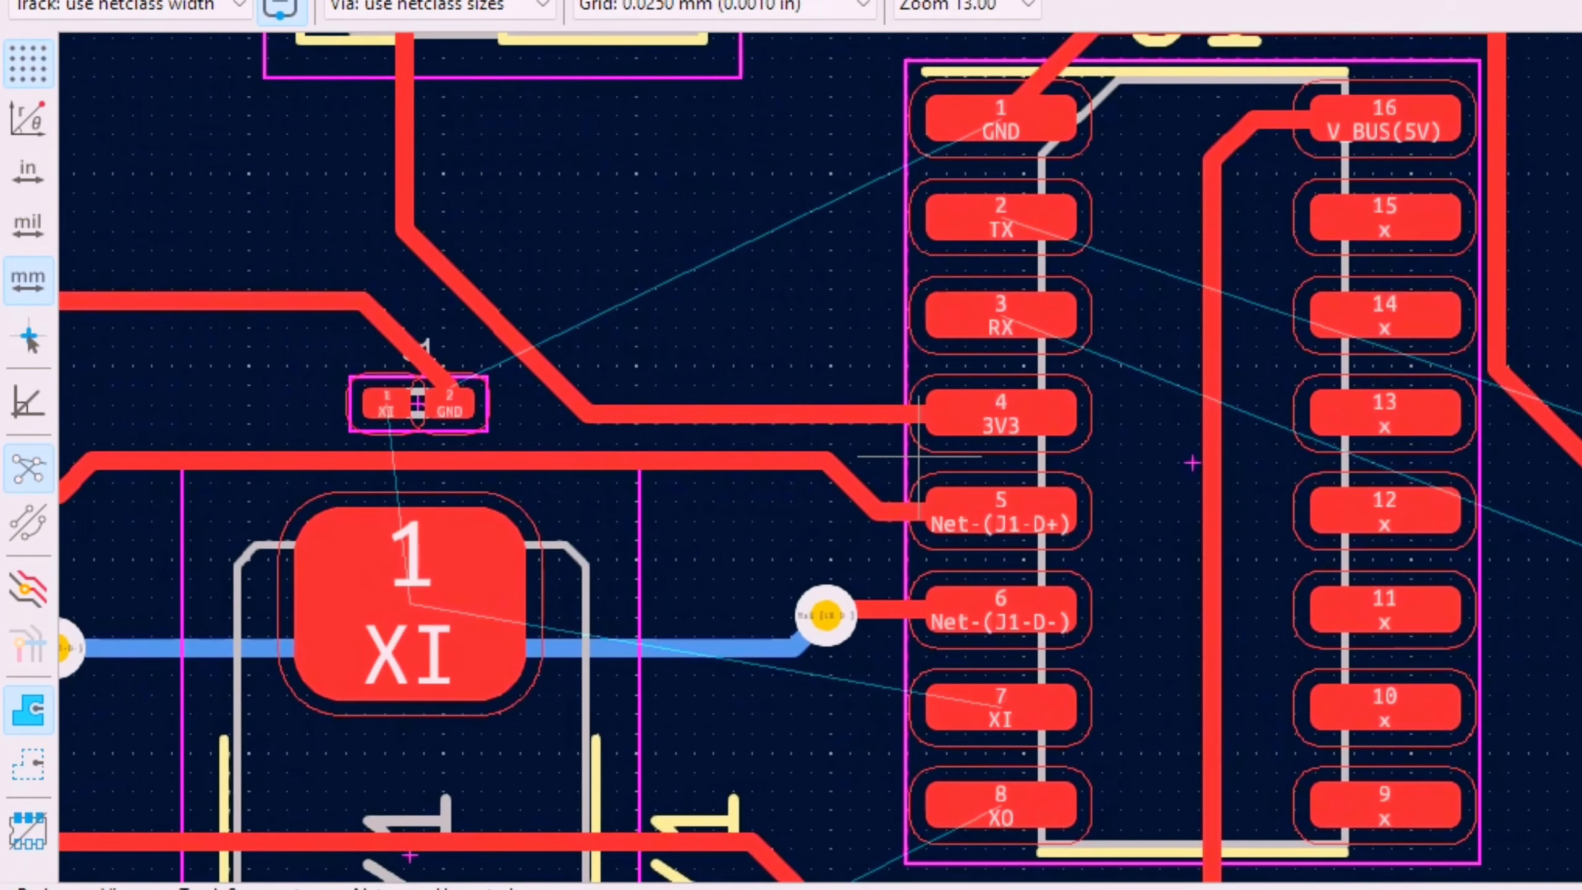
# - Turn C2 around with its GND track reshaped, and route XO on F.Cu from C2 to Y1's pad 2
pyautogui.scroll(-4, 969, 768)
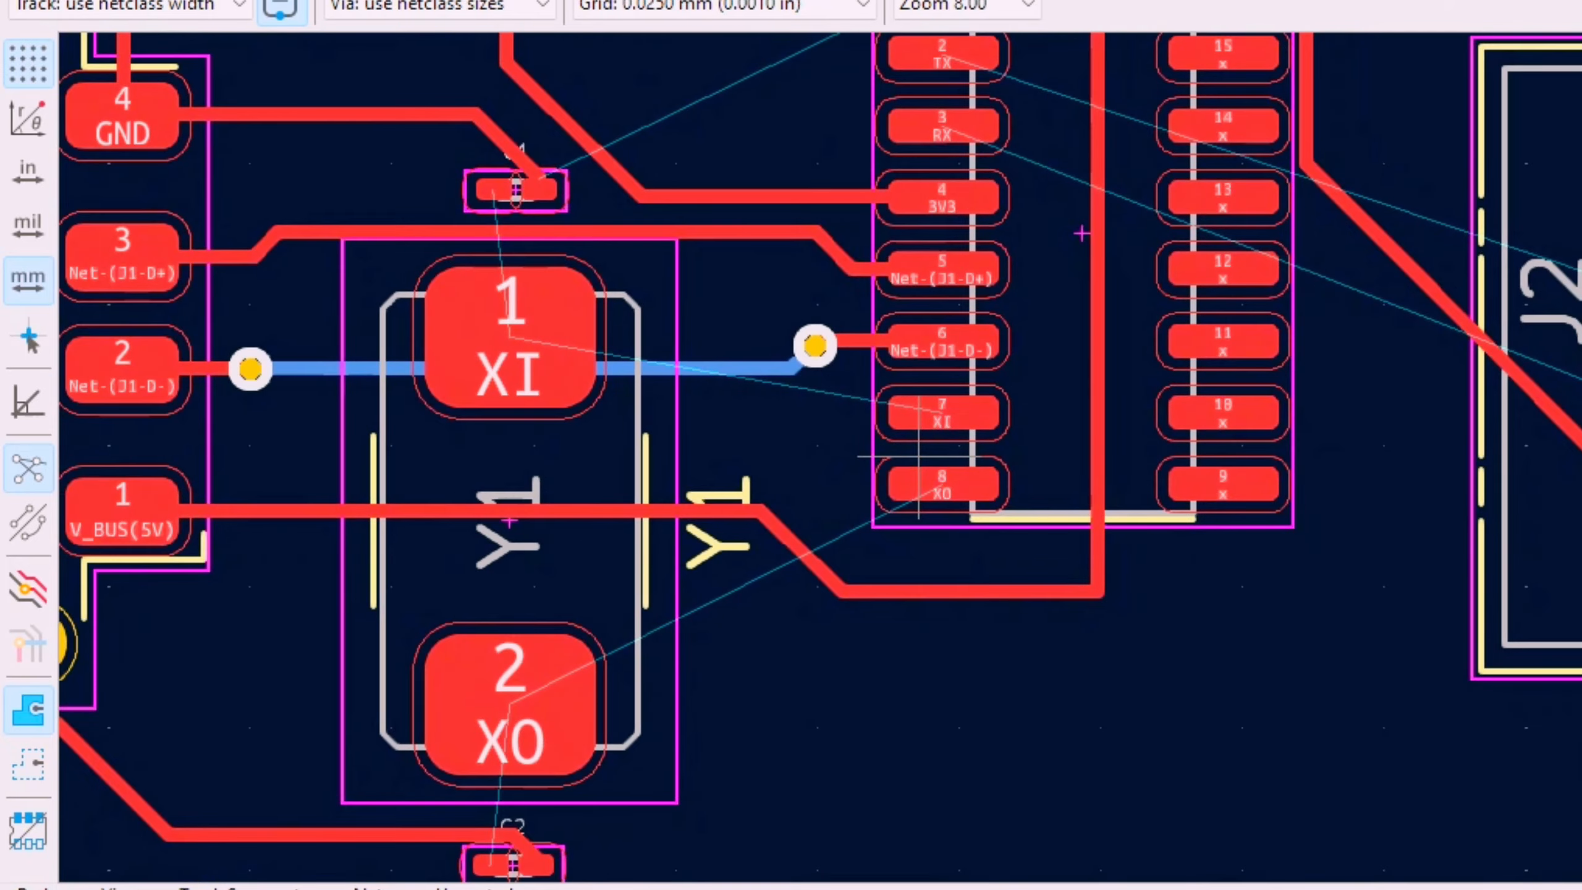
pyautogui.scroll(7, 709, 293)
pyautogui.scroll(-3, 919, 457)
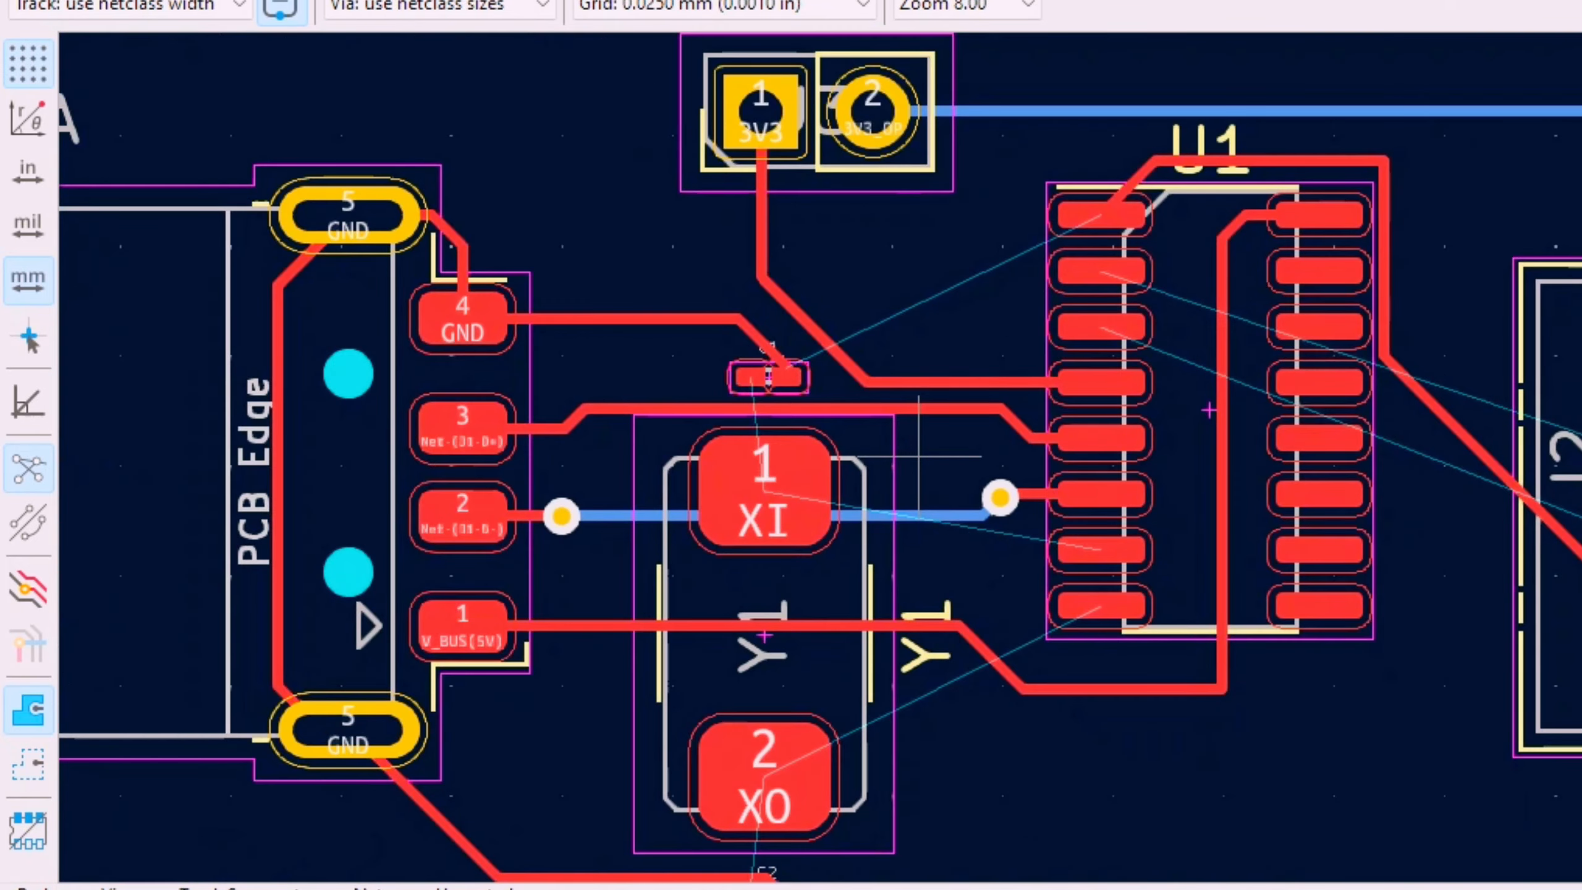
pyautogui.scroll(-4, 919, 457)
pyautogui.scroll(4, 1024, 636)
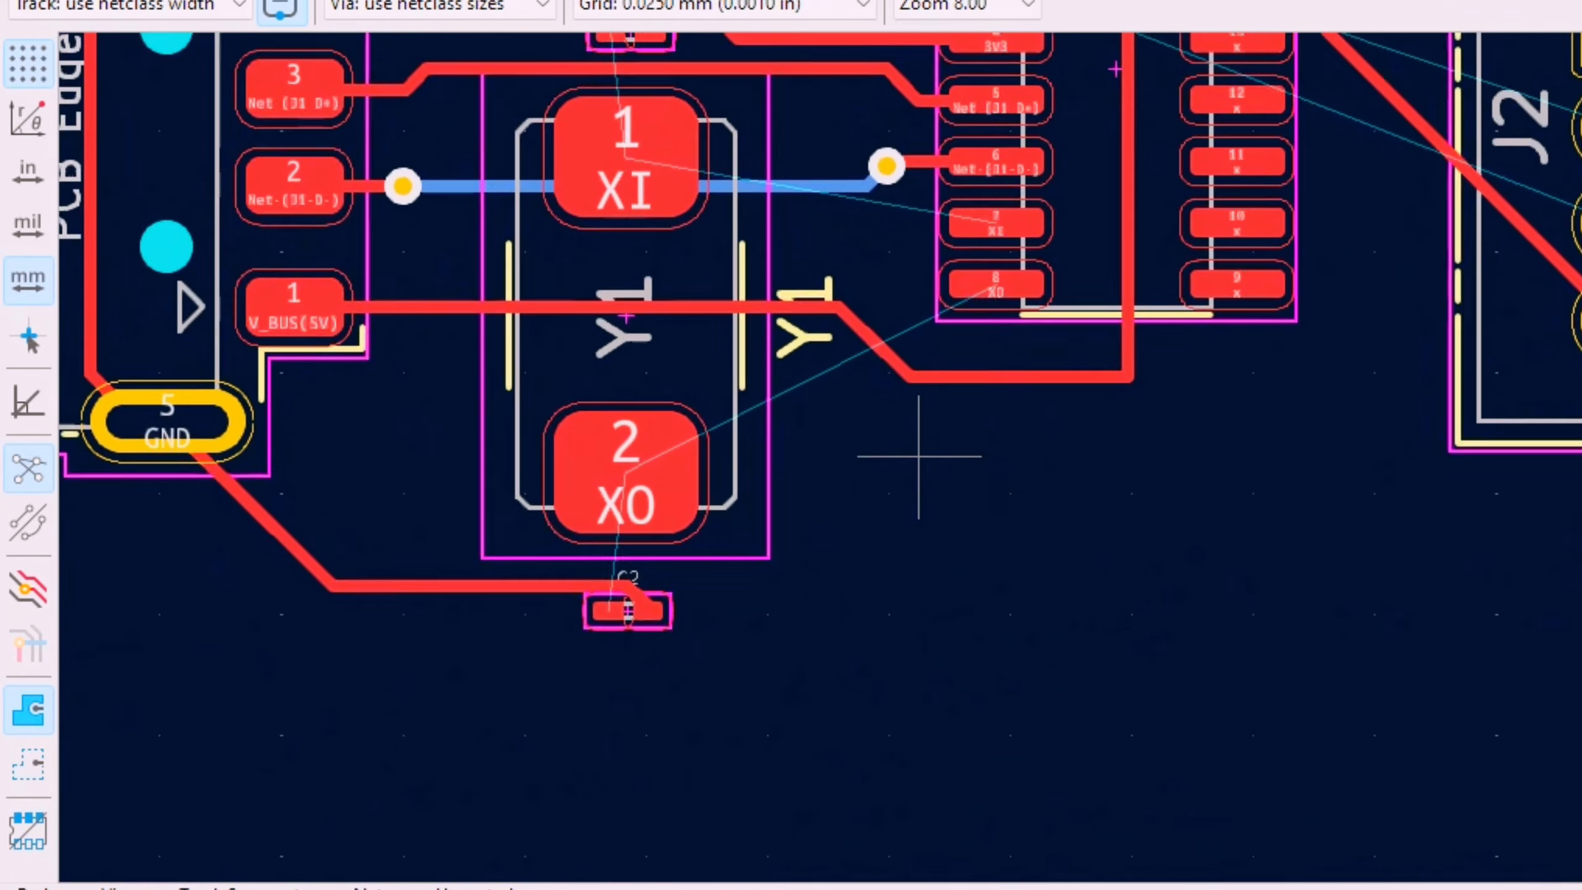
pyautogui.scroll(2, 919, 457)
pyautogui.moveTo(559, 643); pyautogui.dragTo(986, 567, button='middle')
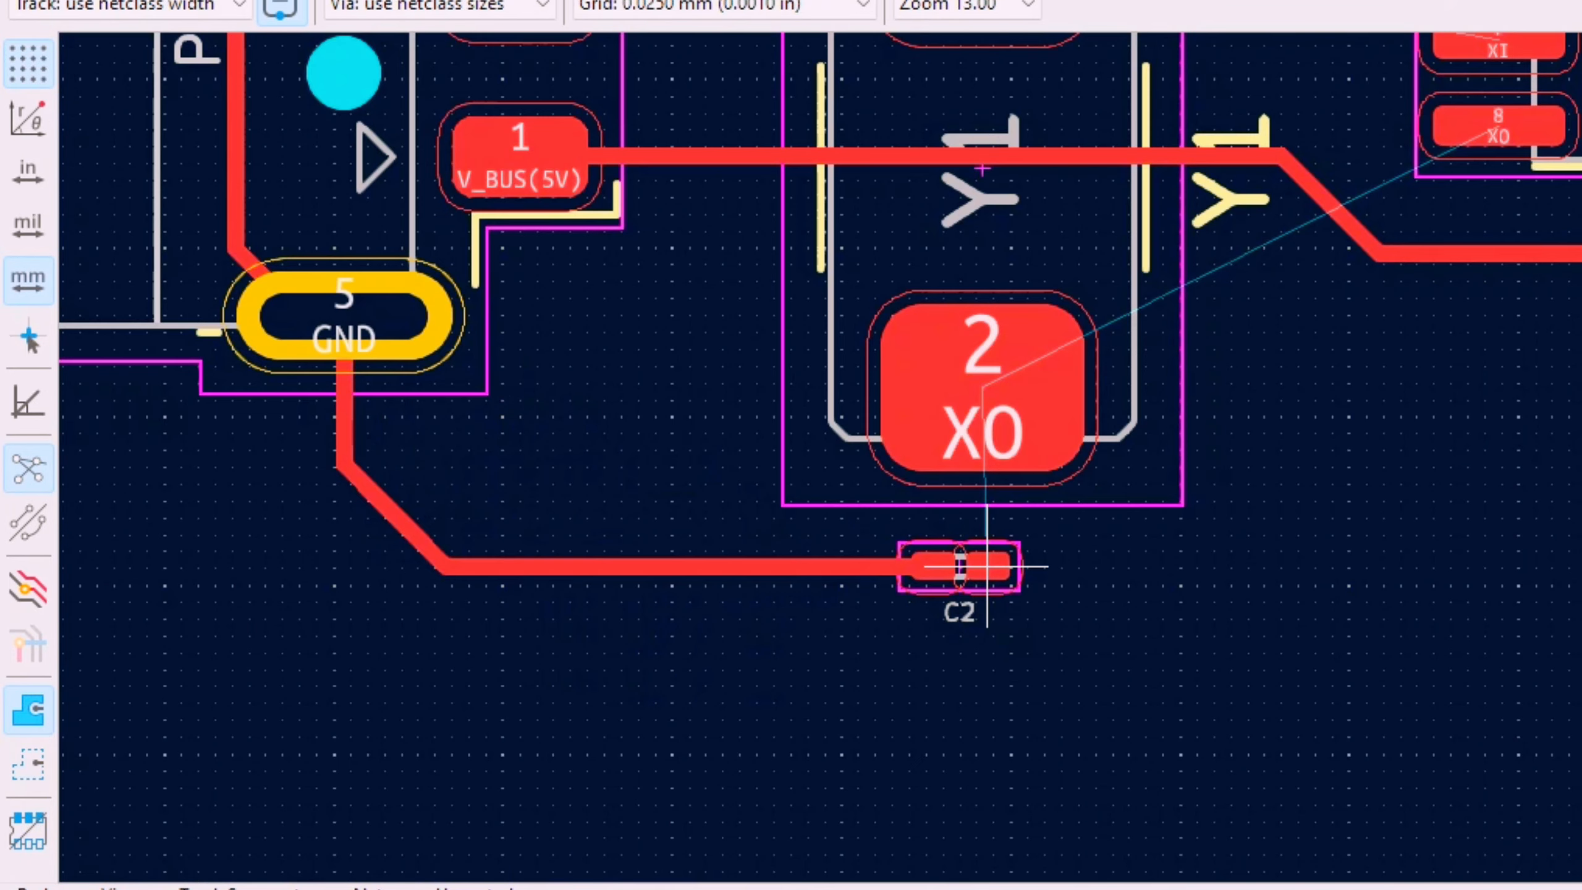
pyautogui.press('x')
pyautogui.click(984, 380)
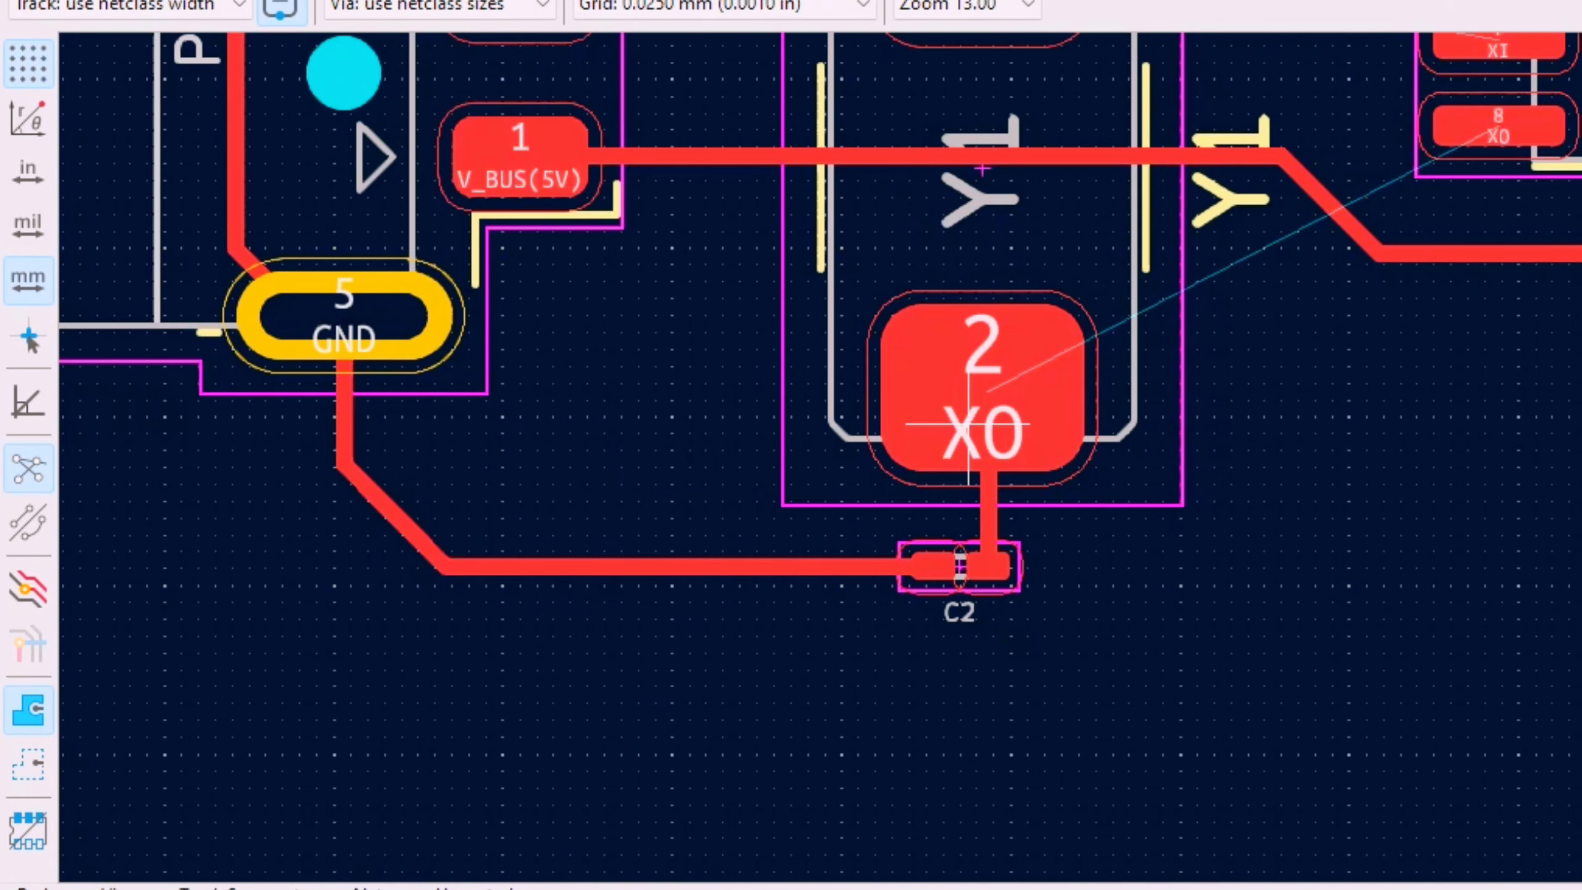
# - Route XO from Y1's pad 2 to U1's pad 8, crossing beneath the V_BUS(5V) track on B.Cu between two through vias
pyautogui.scroll(-2, 1202, 396)
pyautogui.scroll(1, 893, 293)
pyautogui.press('x')
pyautogui.press('v')
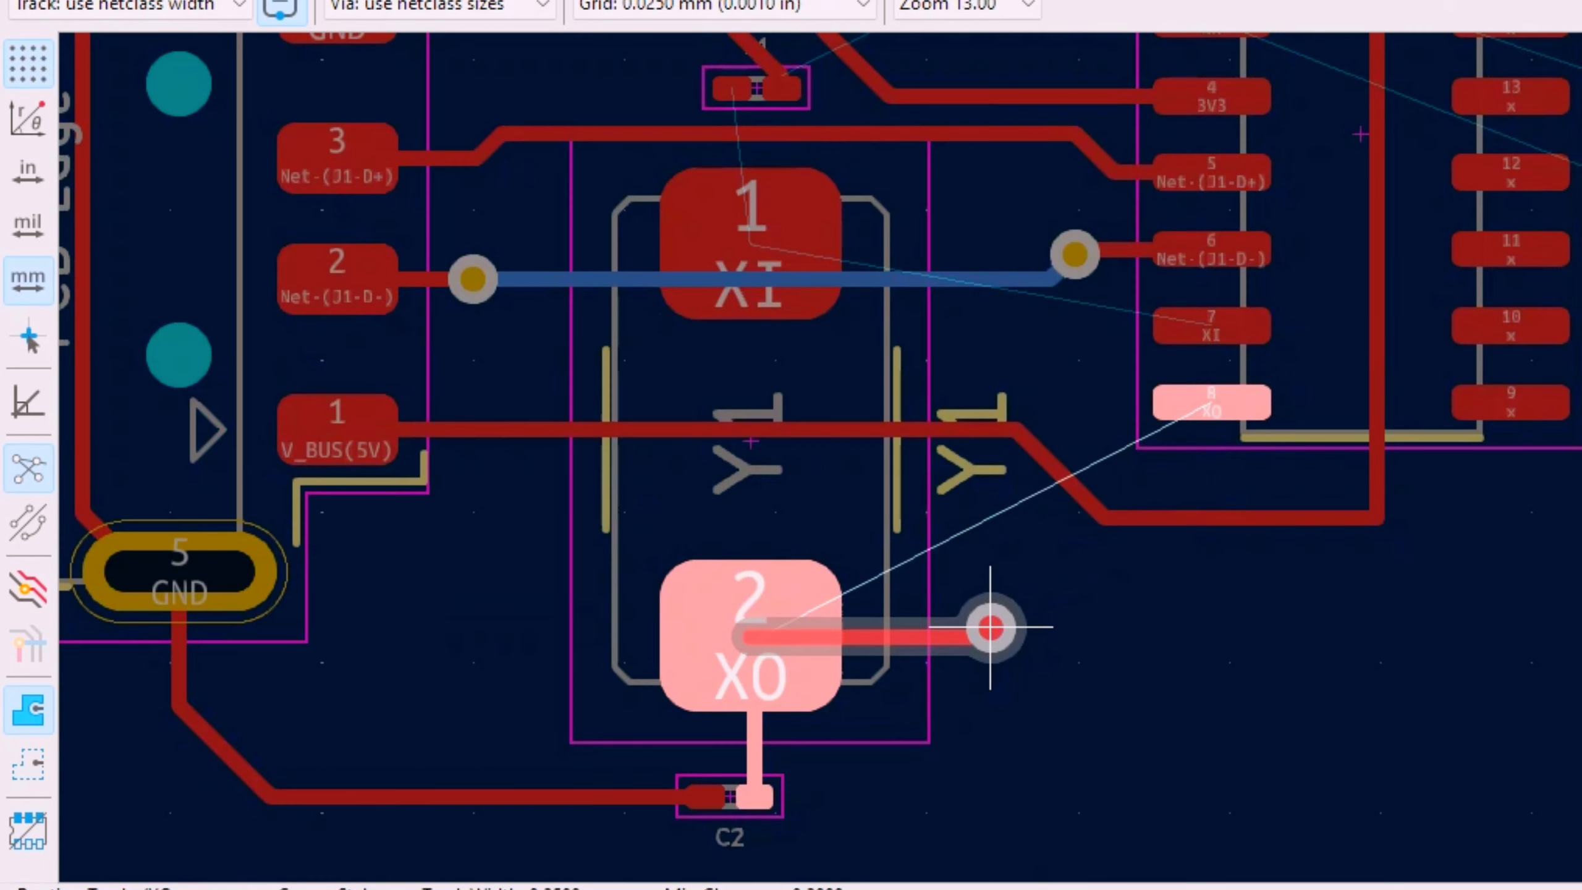
pyautogui.click(991, 627)
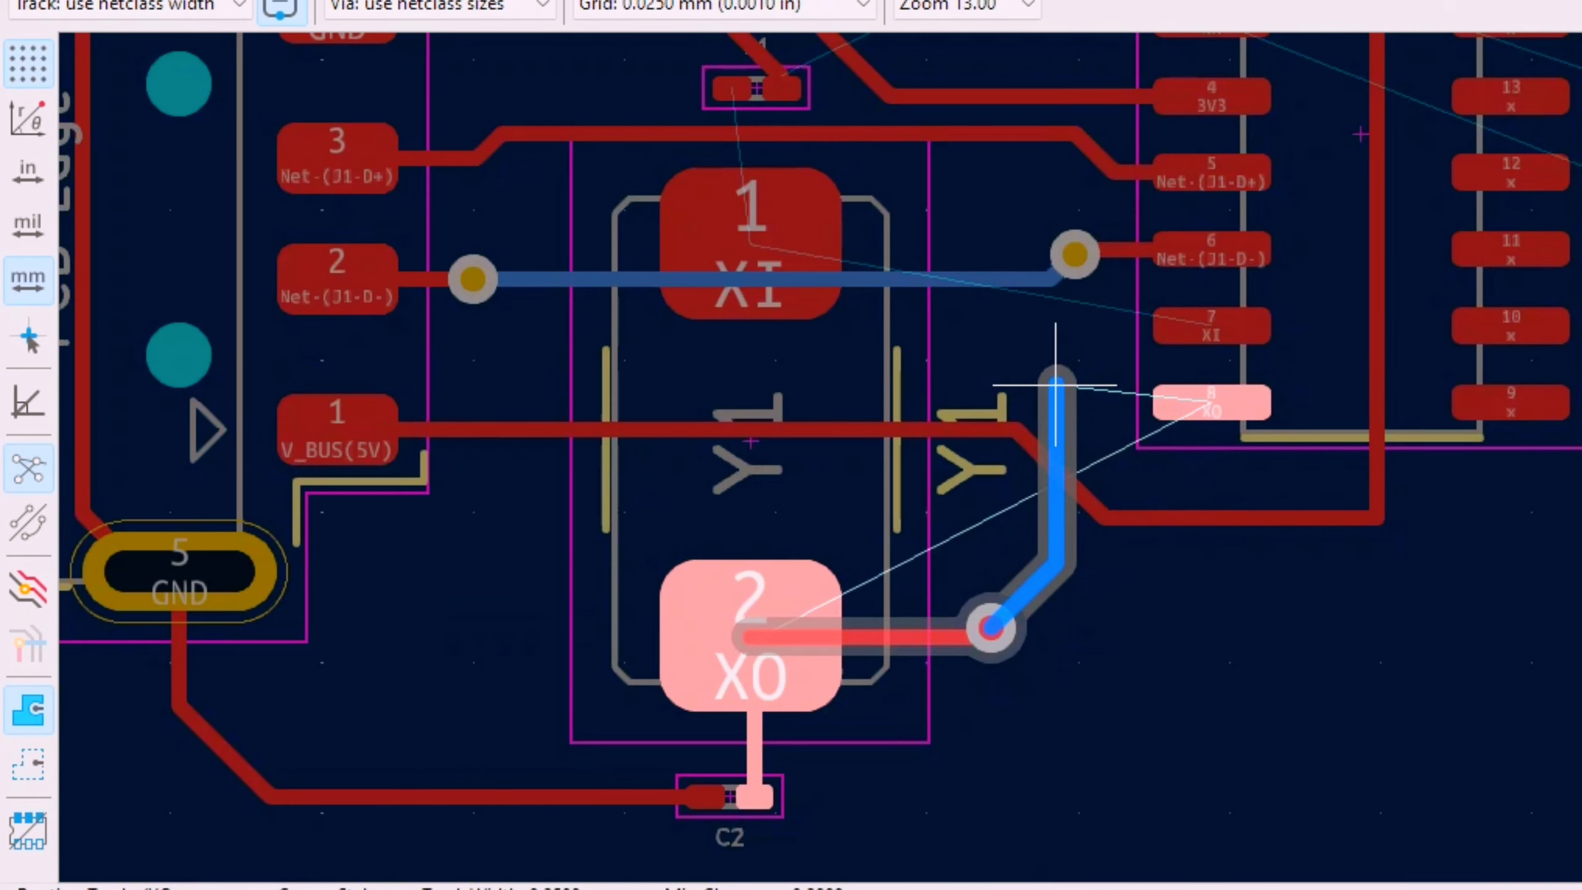
pyautogui.rightClick(1060, 410)
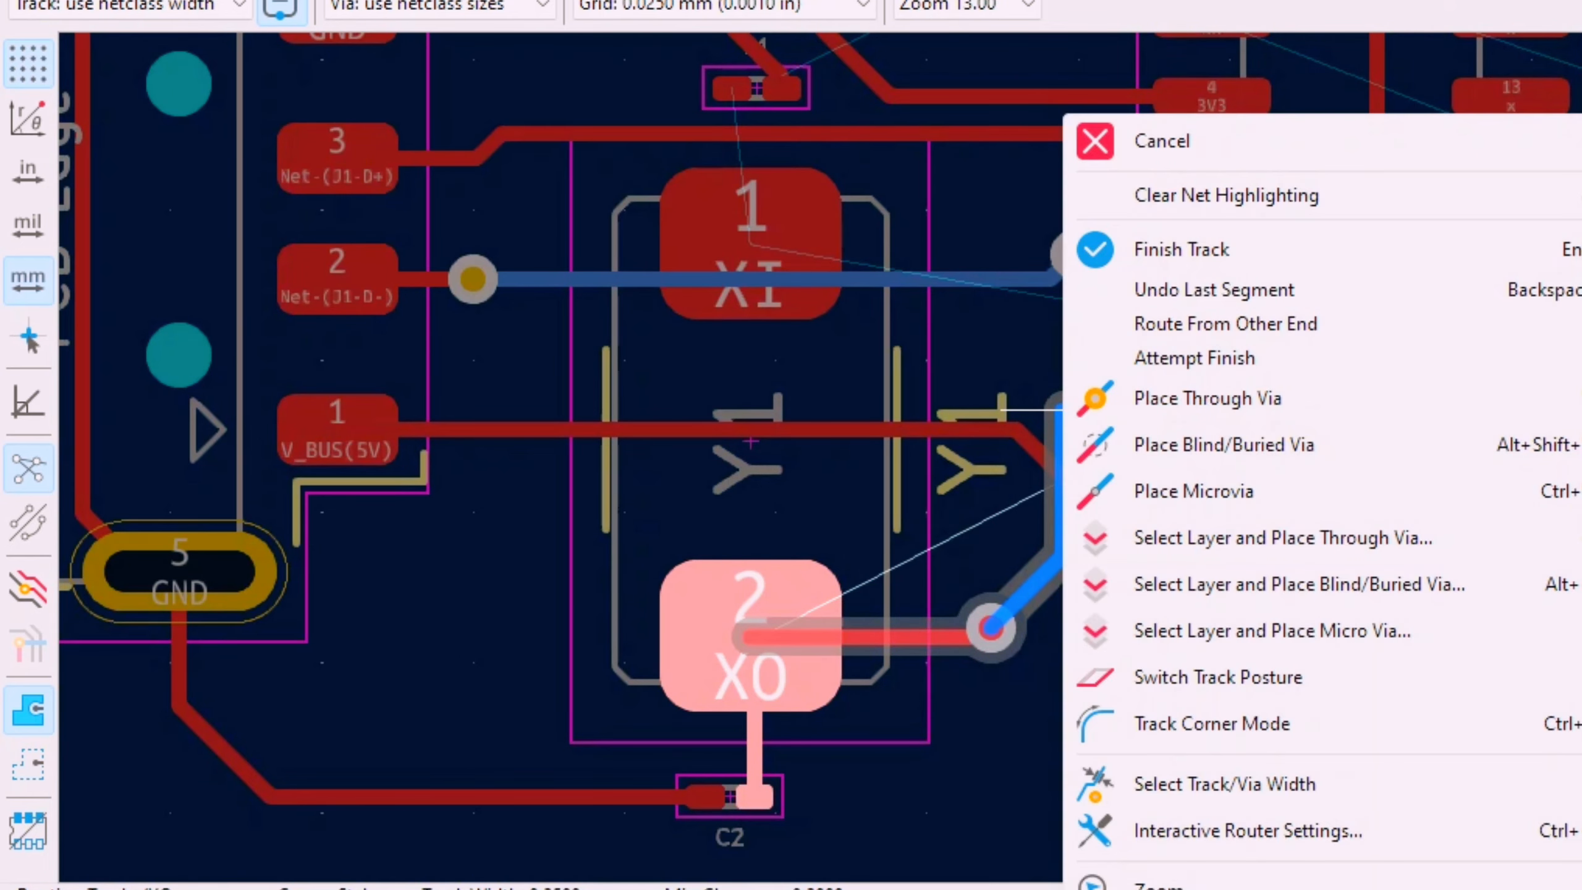
pyautogui.click(1193, 398)
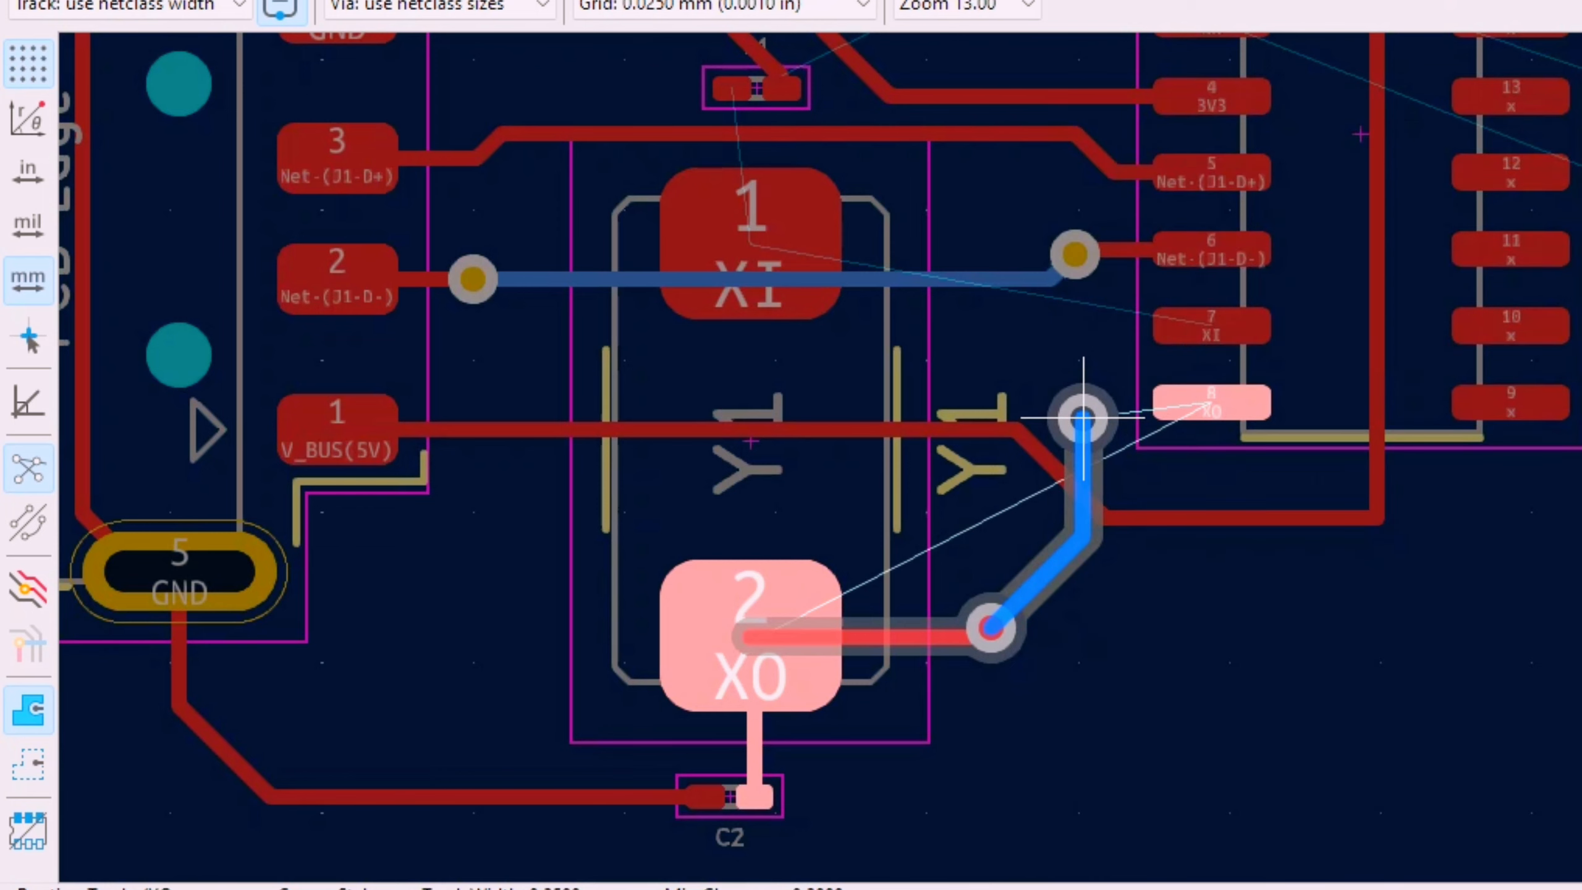
pyautogui.click(1084, 418)
pyautogui.click(1211, 403)
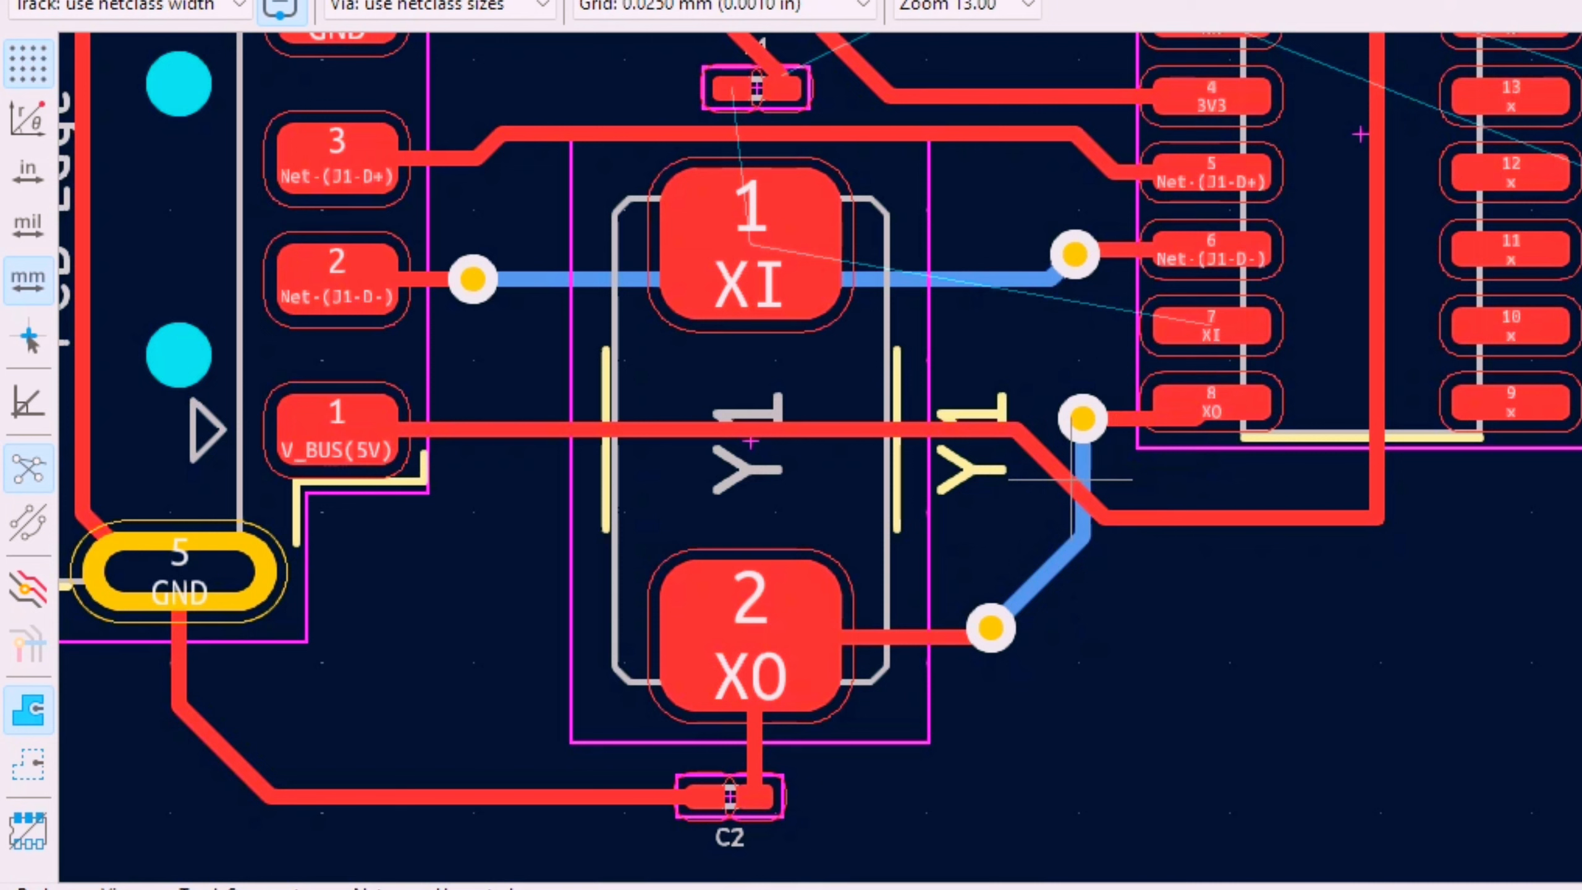
# - Shift the V_BUS(5V) diagonal away from the XO via toward Y1 and center its vertical run between U1's pad rows
pyautogui.click(1072, 483)
pyautogui.press('d')
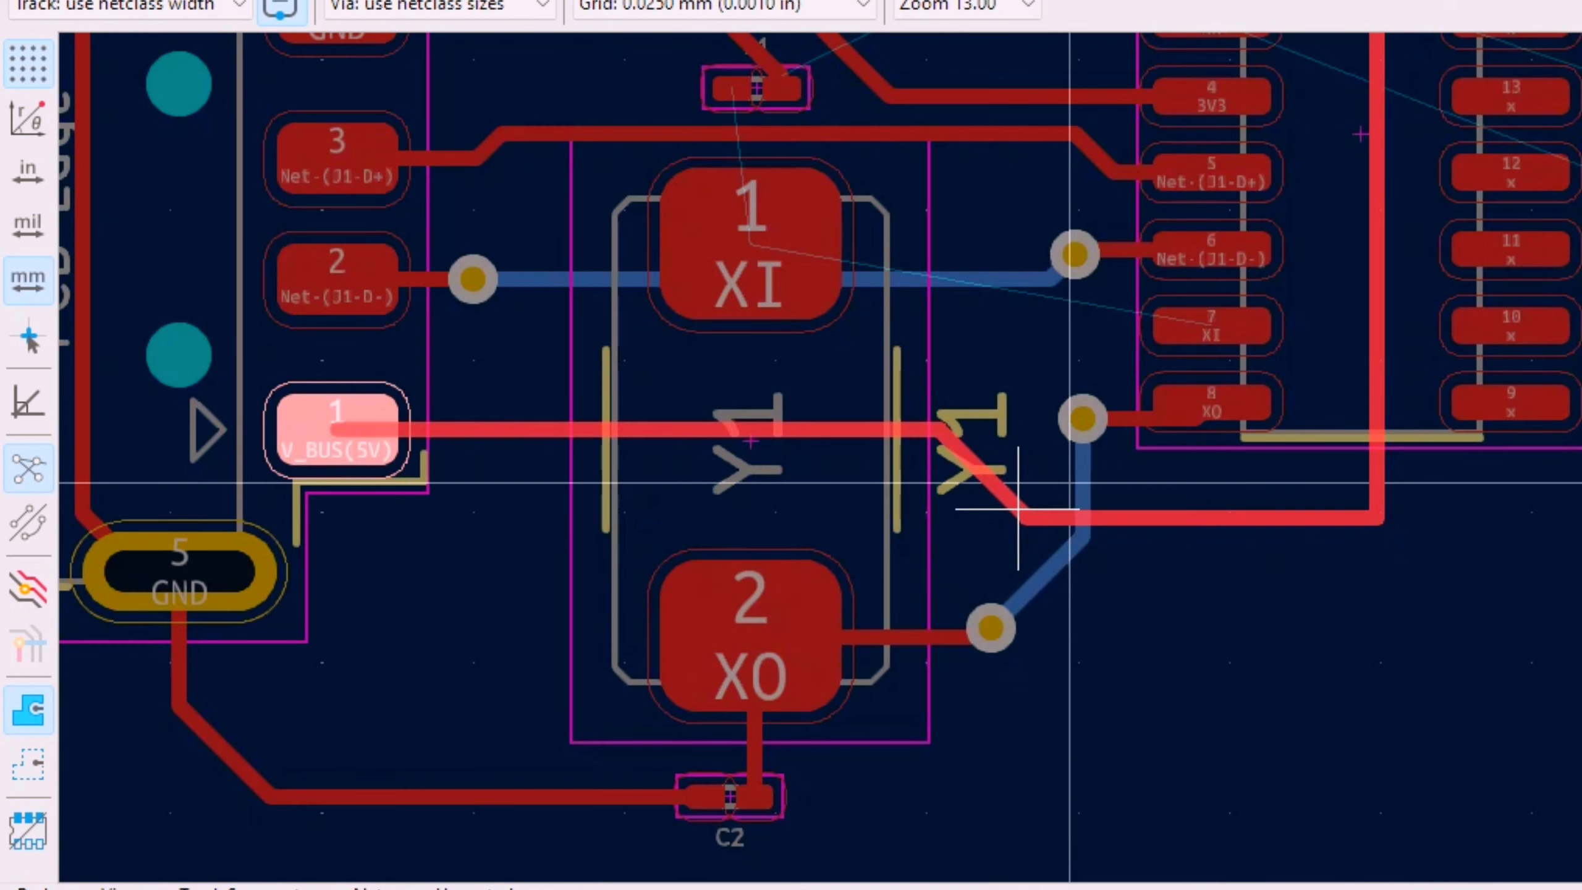
pyautogui.click(995, 518)
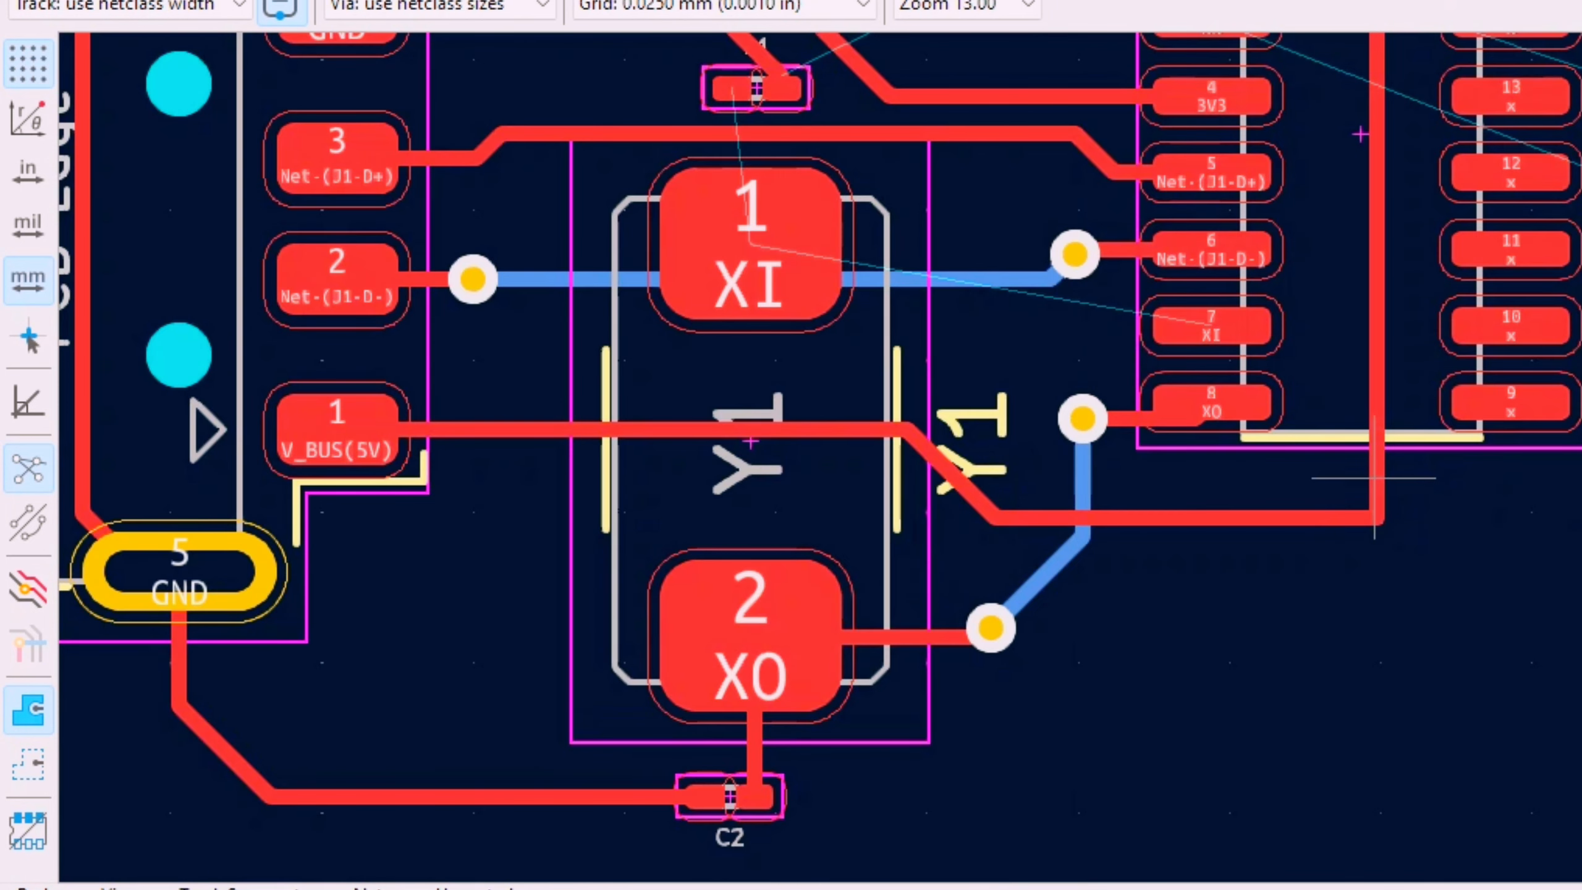
pyautogui.click(1375, 478)
pyautogui.press('d')
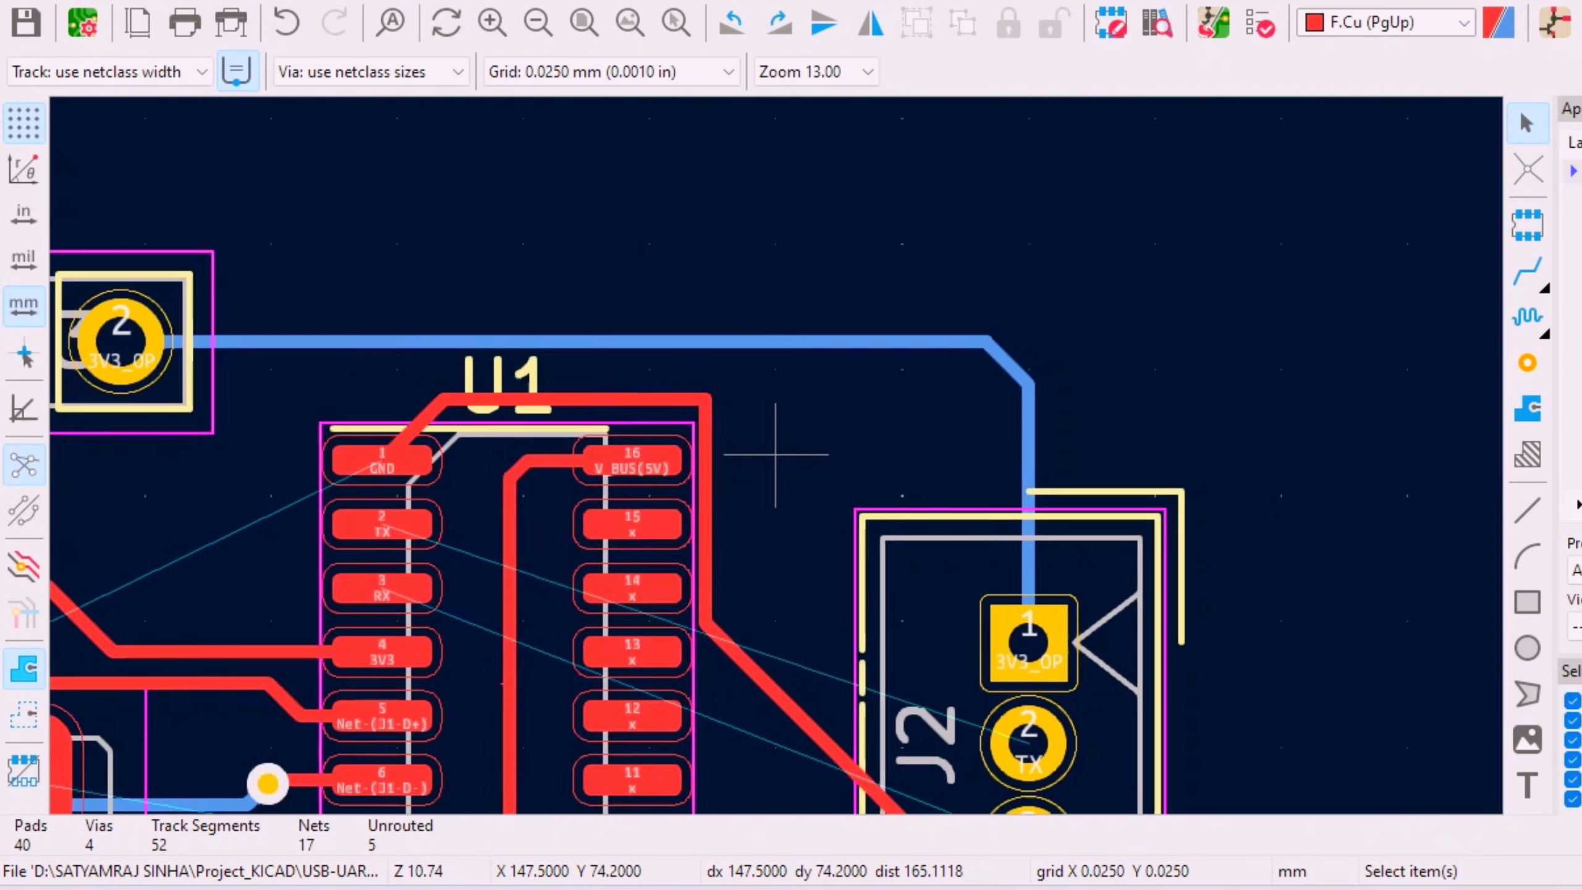
# - Shift the vertical F.Cu GND track segment between U1 and J2 away from U1's pads toward J2
pyautogui.scroll(-1, 759, 441)
pyautogui.scroll(-1, 776, 454)
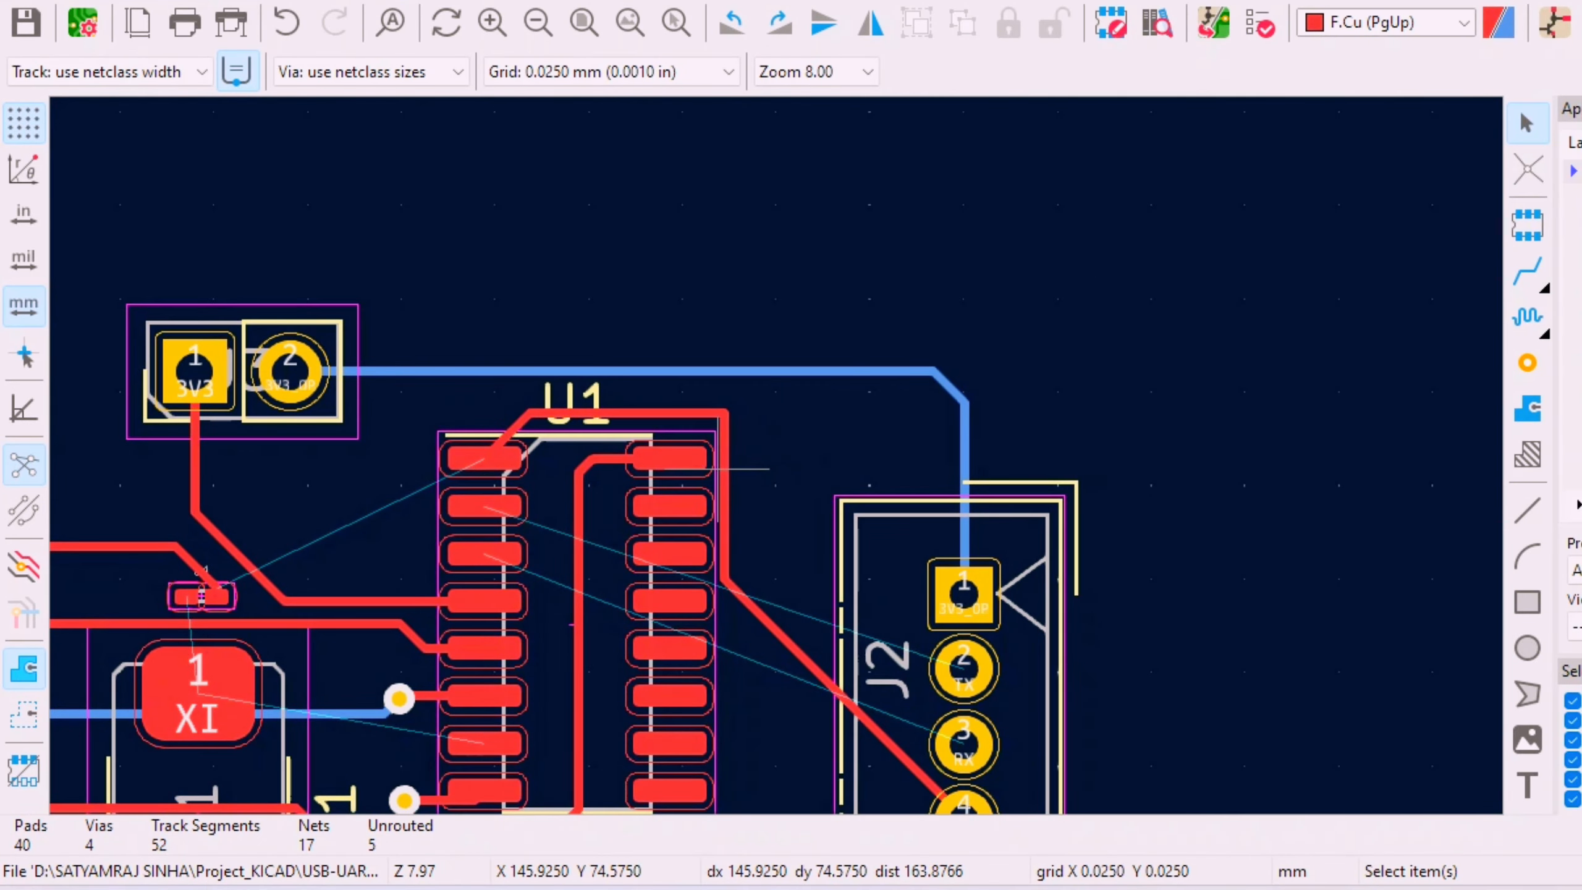
pyautogui.click(724, 469)
pyautogui.moveTo(724, 468); pyautogui.dragTo(803, 491)
pyautogui.scroll(-3, 802, 492)
pyautogui.scroll(2, 811, 452)
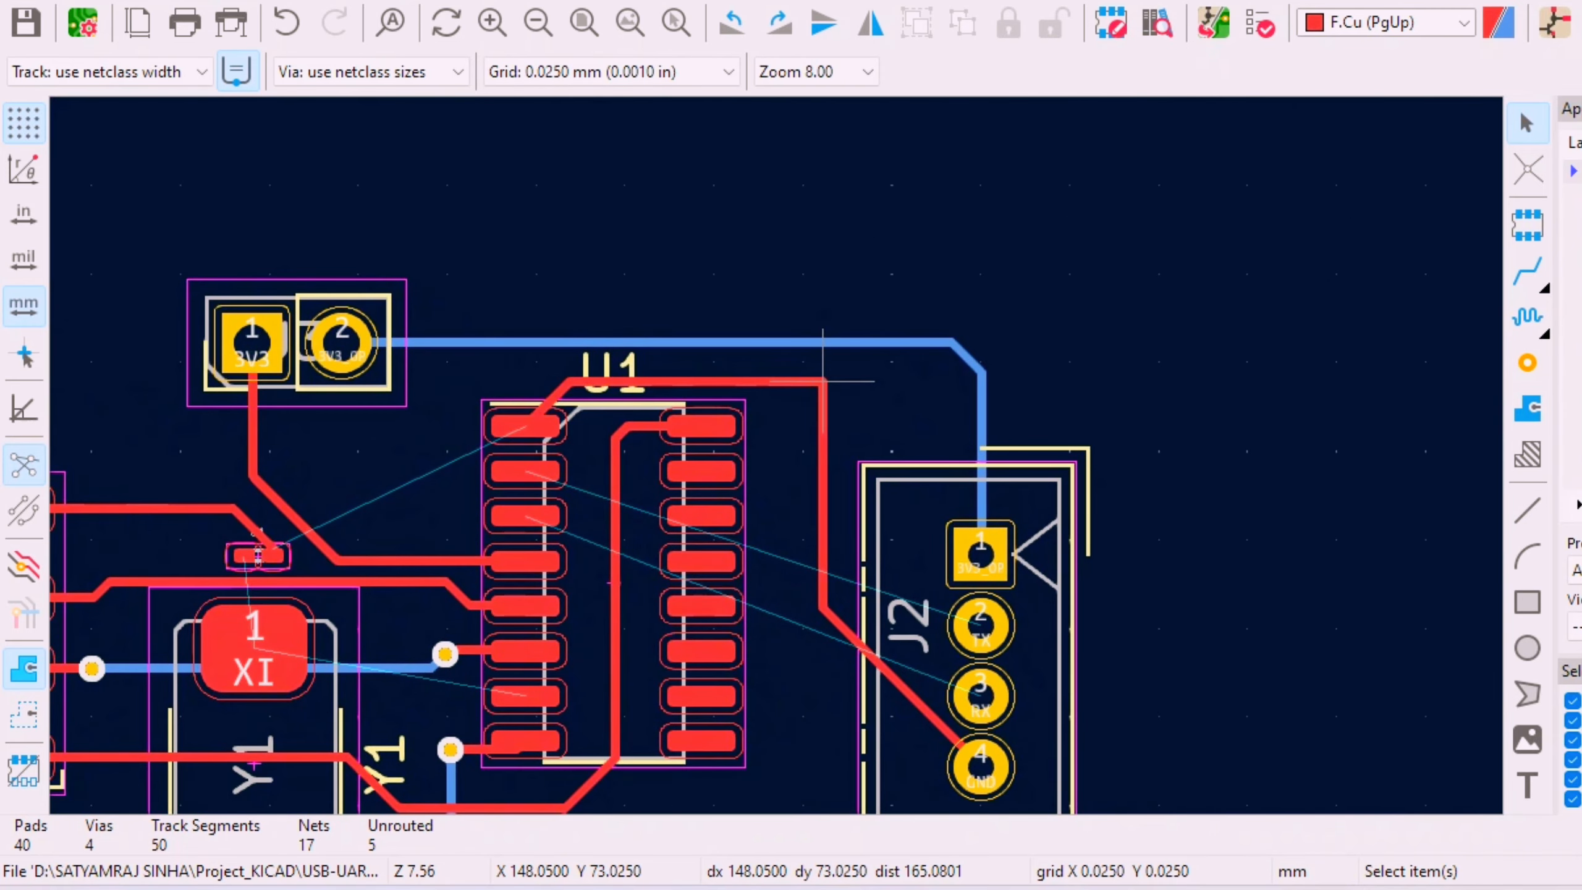
# - Reshape the GND track so it runs straight down beside J2's edge and enters J2's pad 4 horizontally
pyautogui.click(823, 380)
pyautogui.click(830, 400)
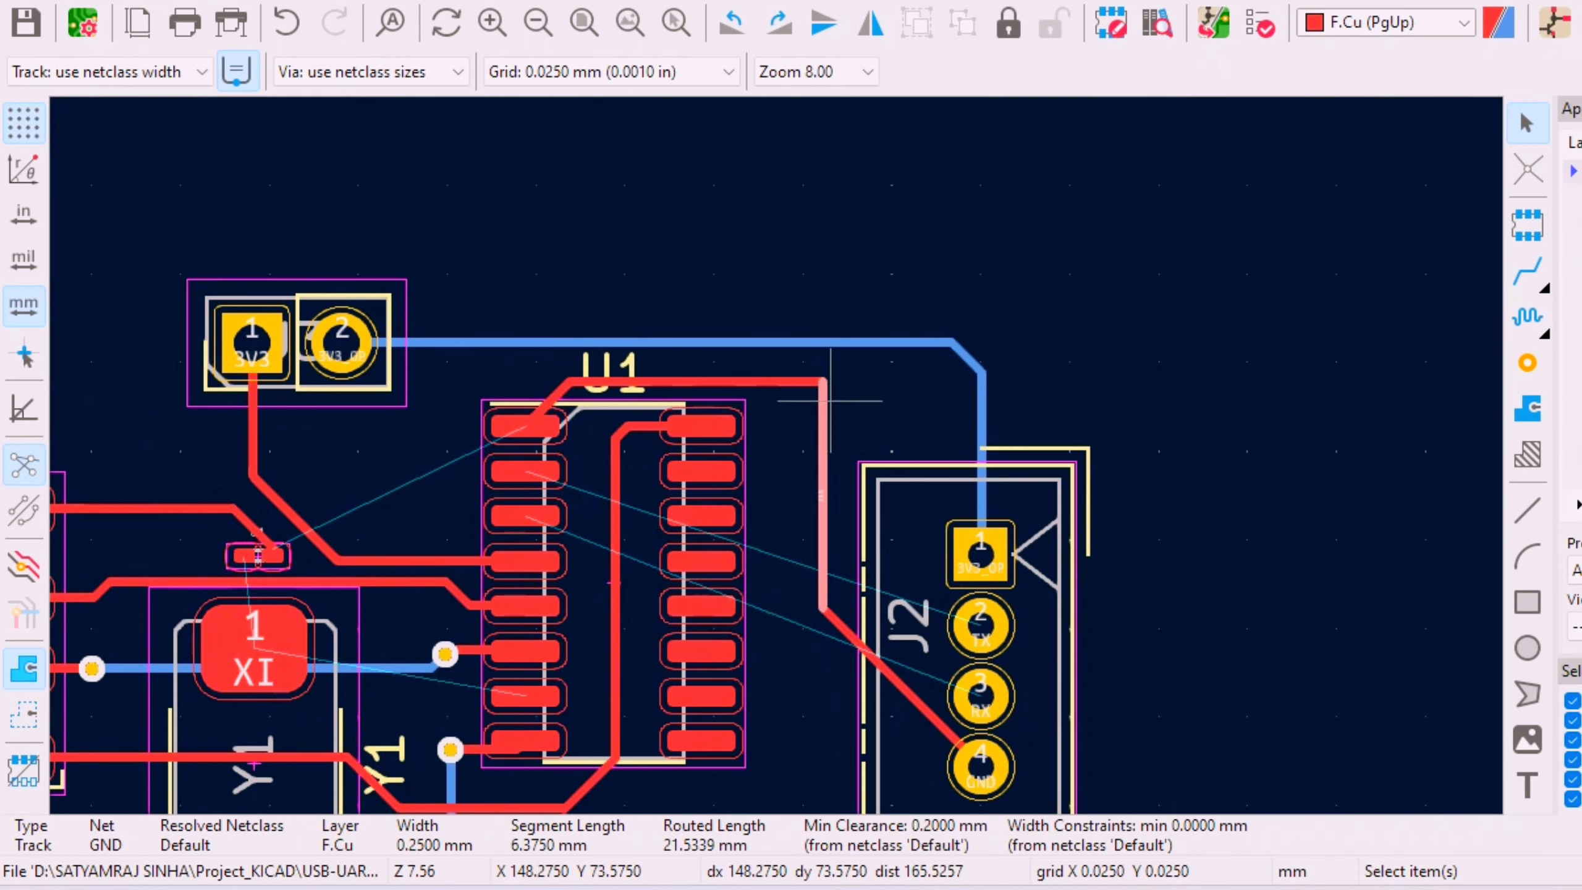
pyautogui.moveTo(820, 401); pyautogui.dragTo(853, 580)
pyautogui.scroll(-2, 864, 629)
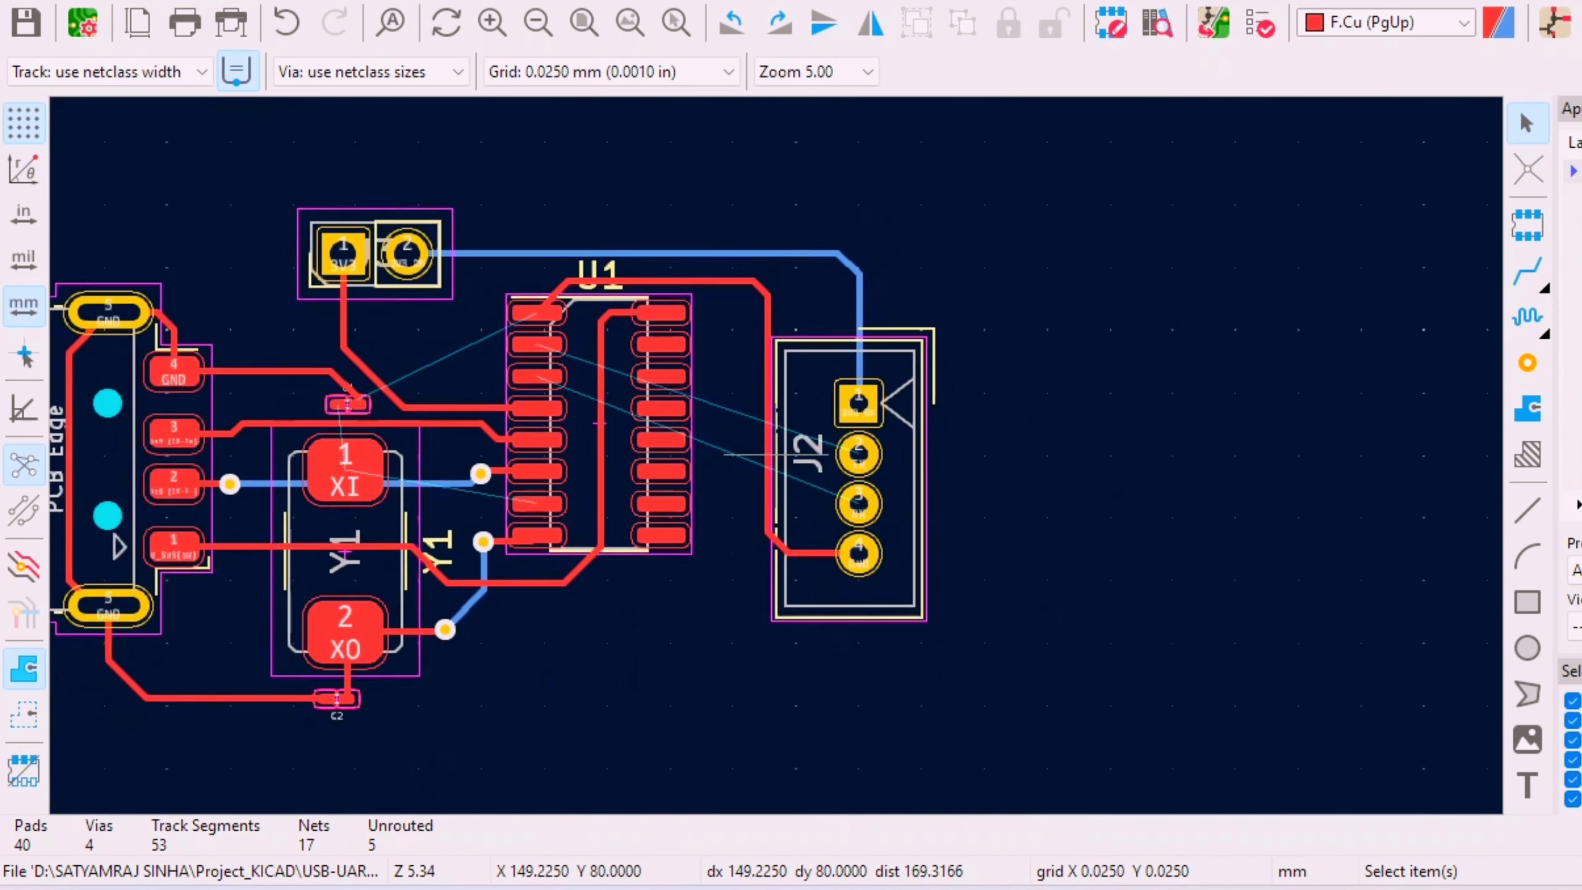
pyautogui.scroll(2, 582, 401)
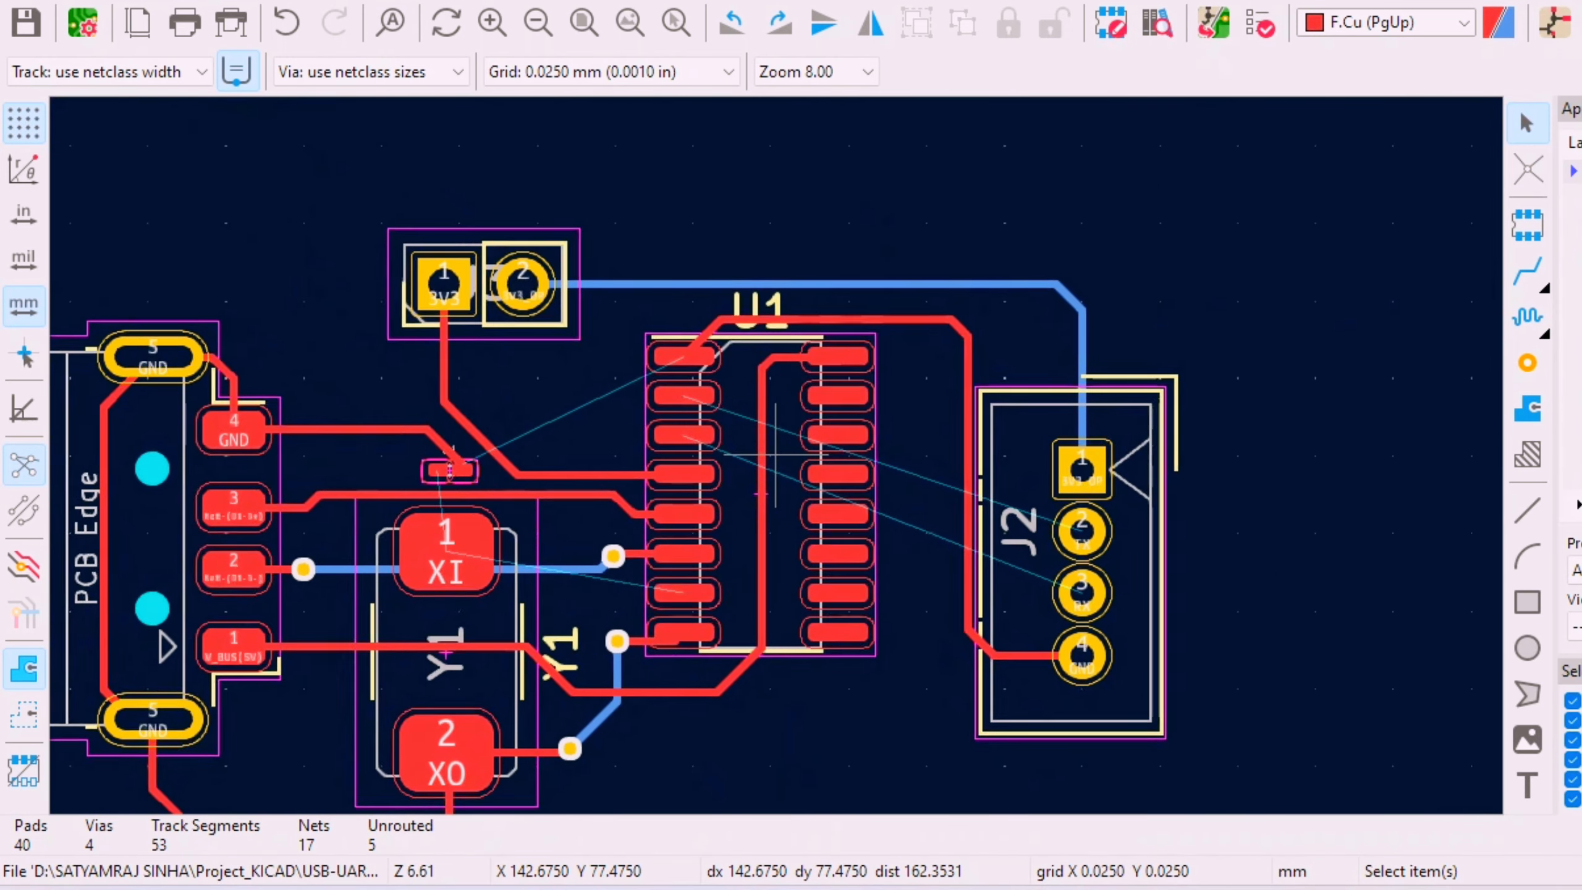
pyautogui.scroll(3, 976, 478)
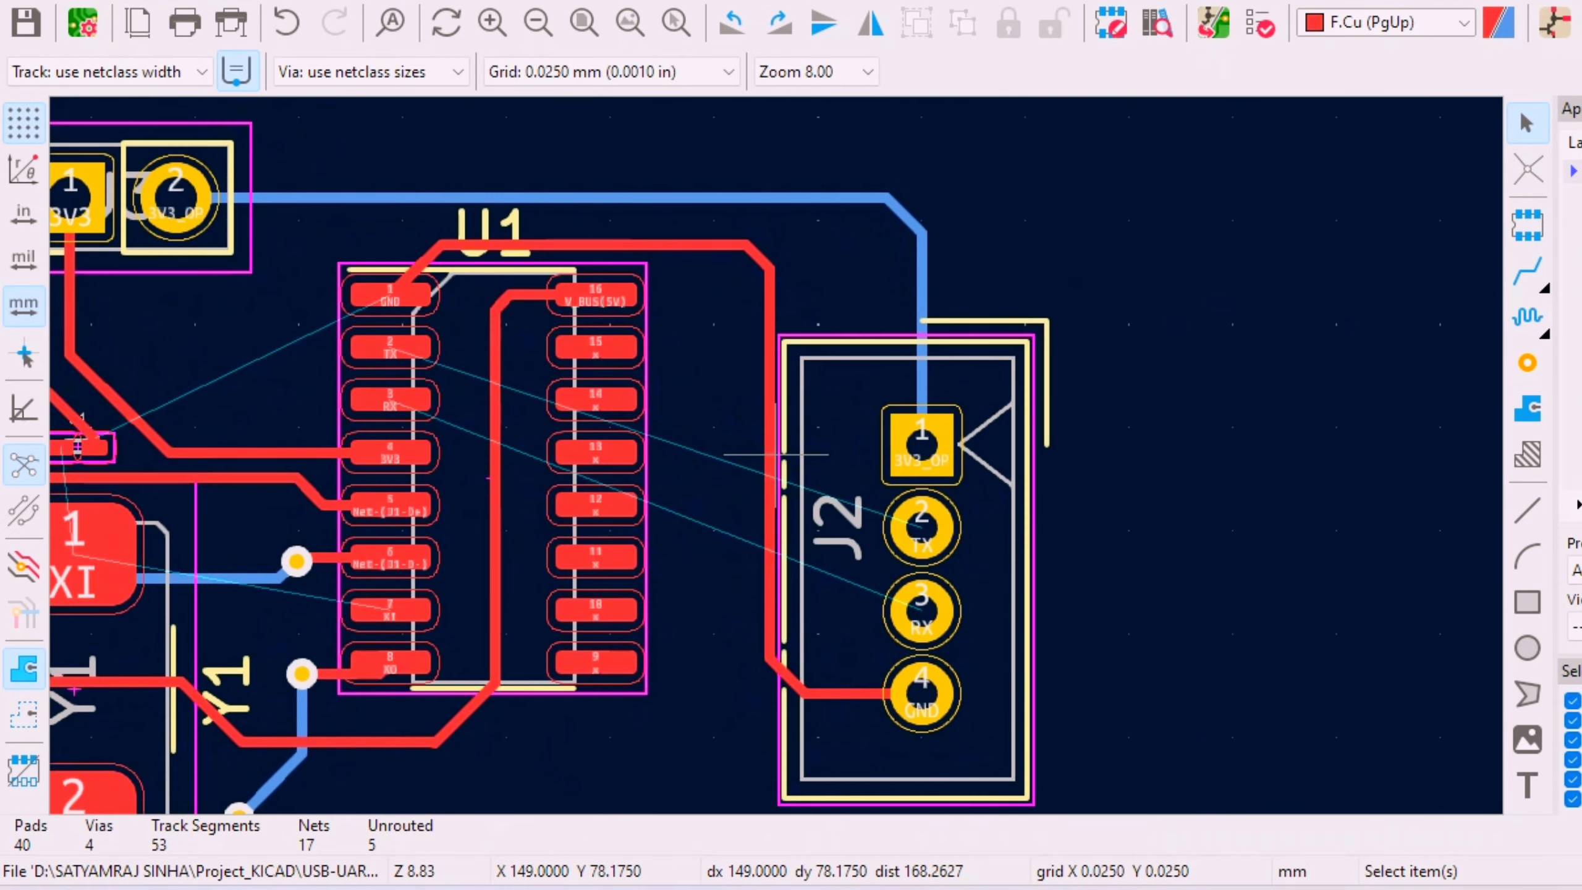
pyautogui.scroll(-3, 454, 337)
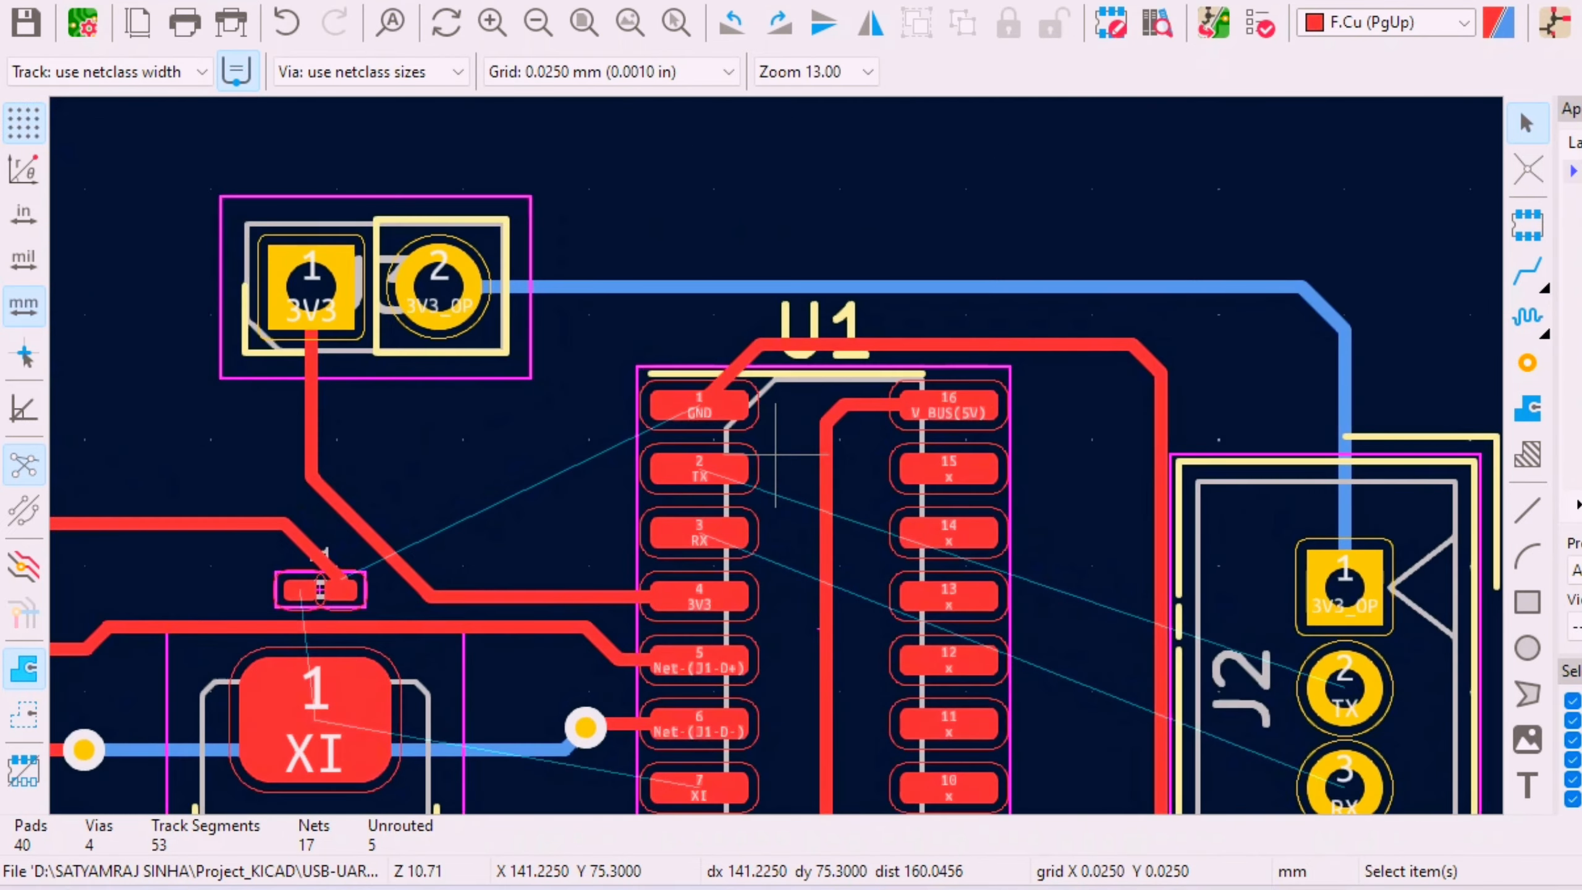
pyautogui.scroll(2, 1000, 535)
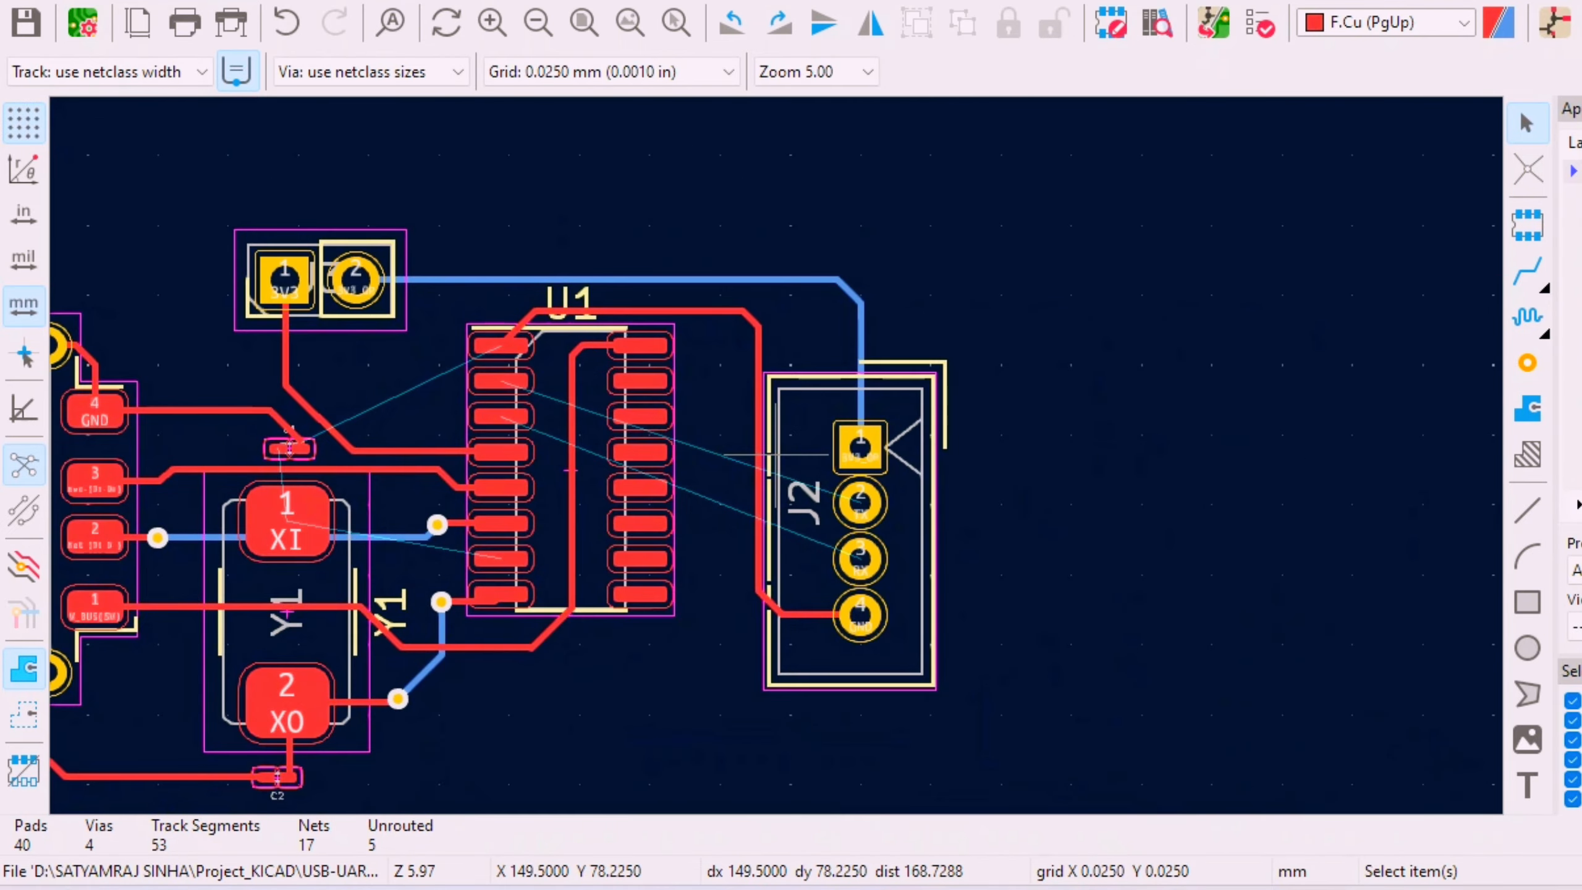
pyautogui.click(866, 338)
pyautogui.press('Delete')
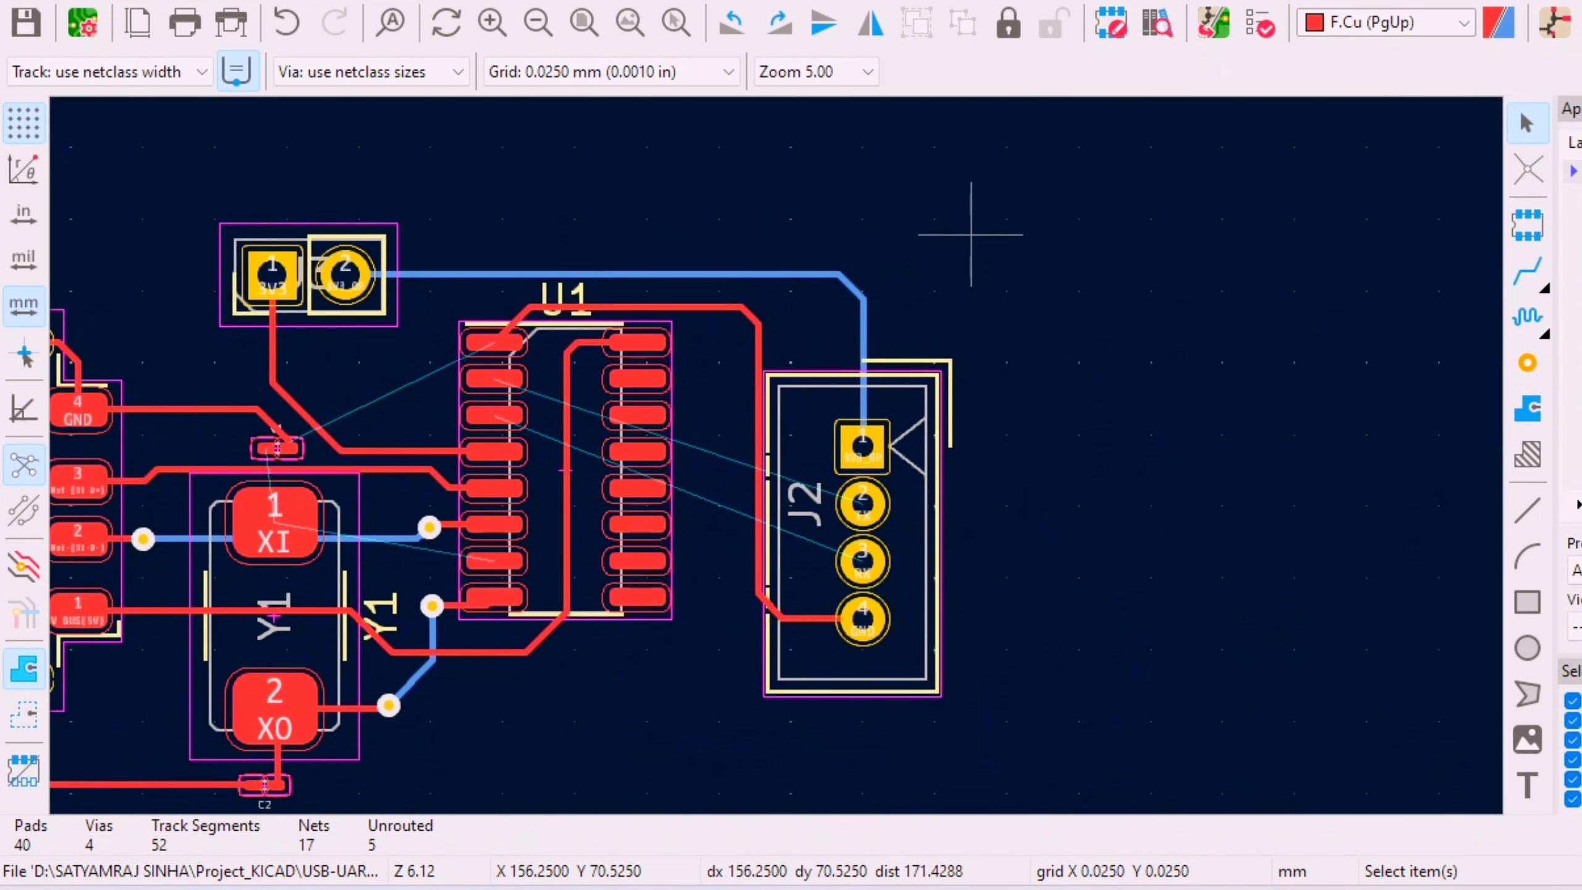
# - Route TX on F.Cu from U1's pad 2, outside the GND track above U1, to J2's pad 2
pyautogui.press('x')
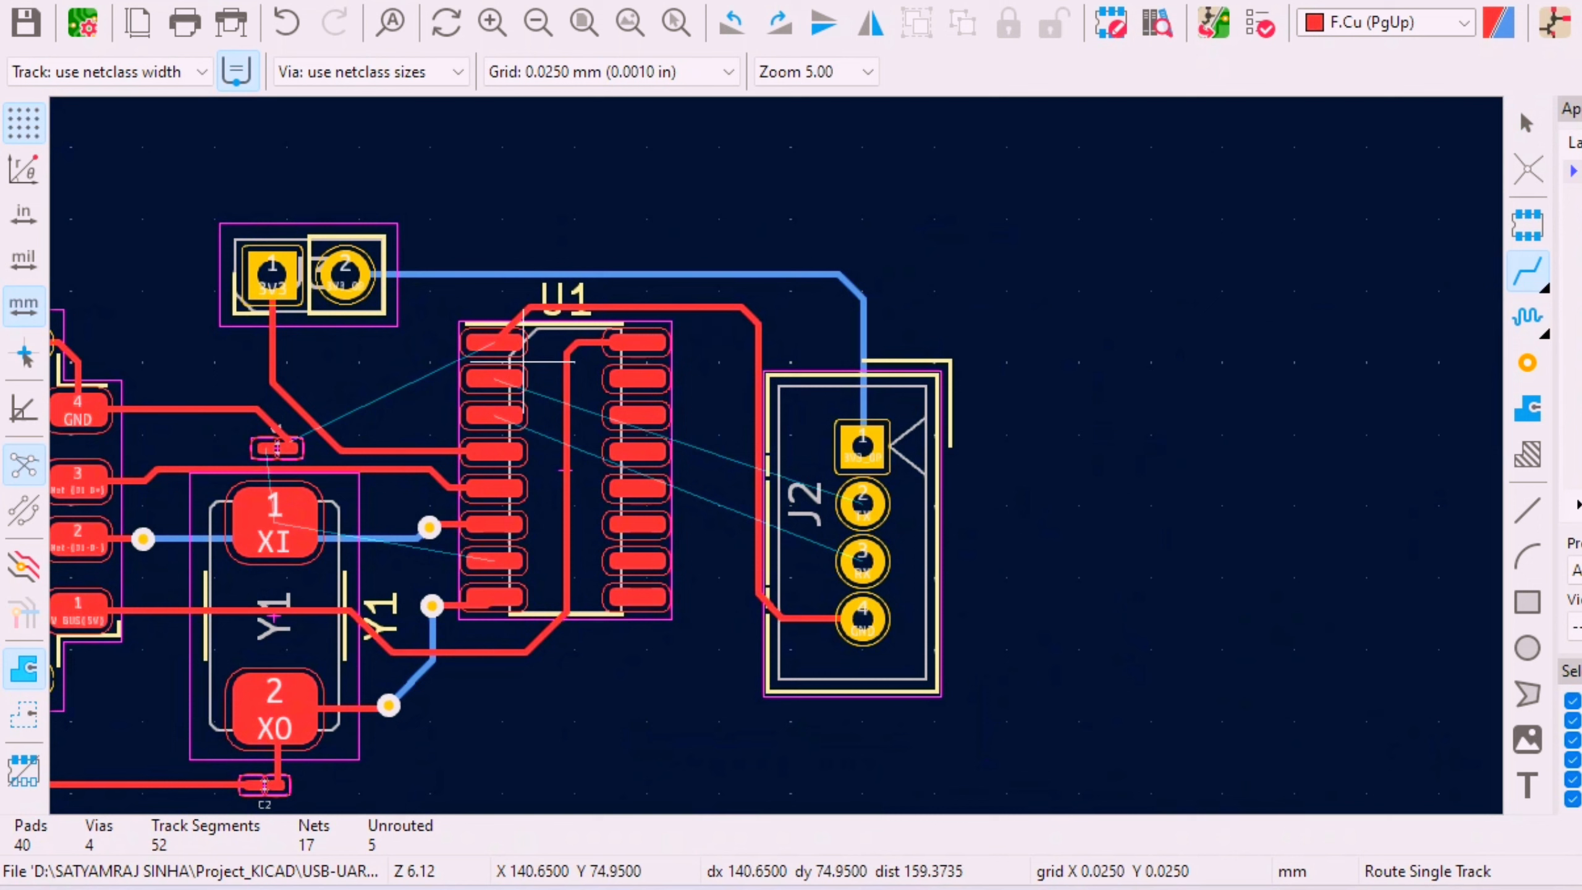
pyautogui.click(494, 378)
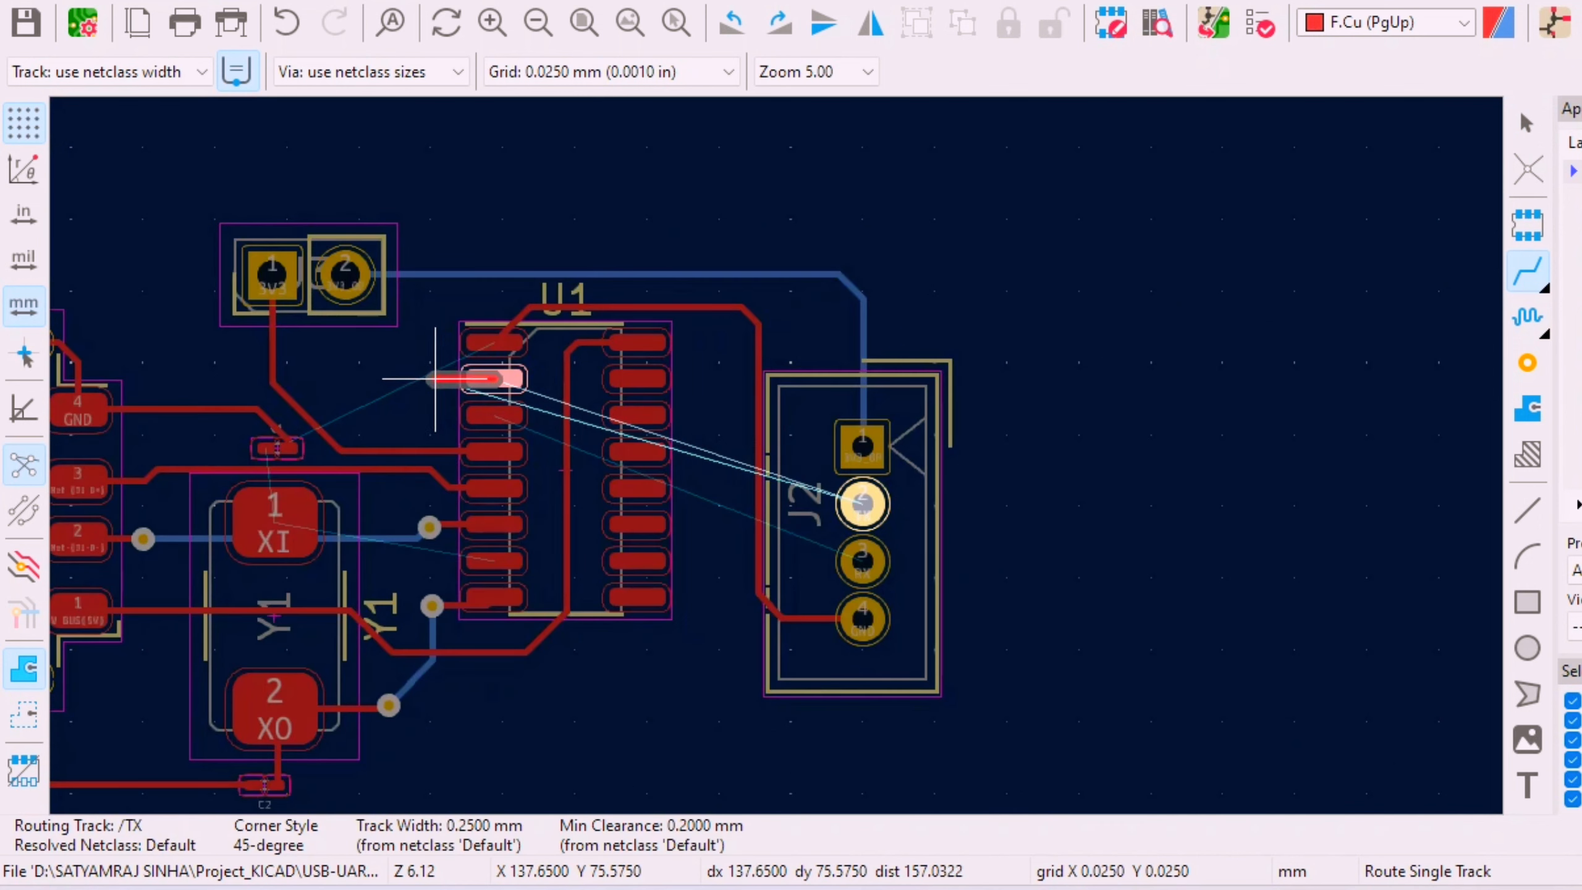
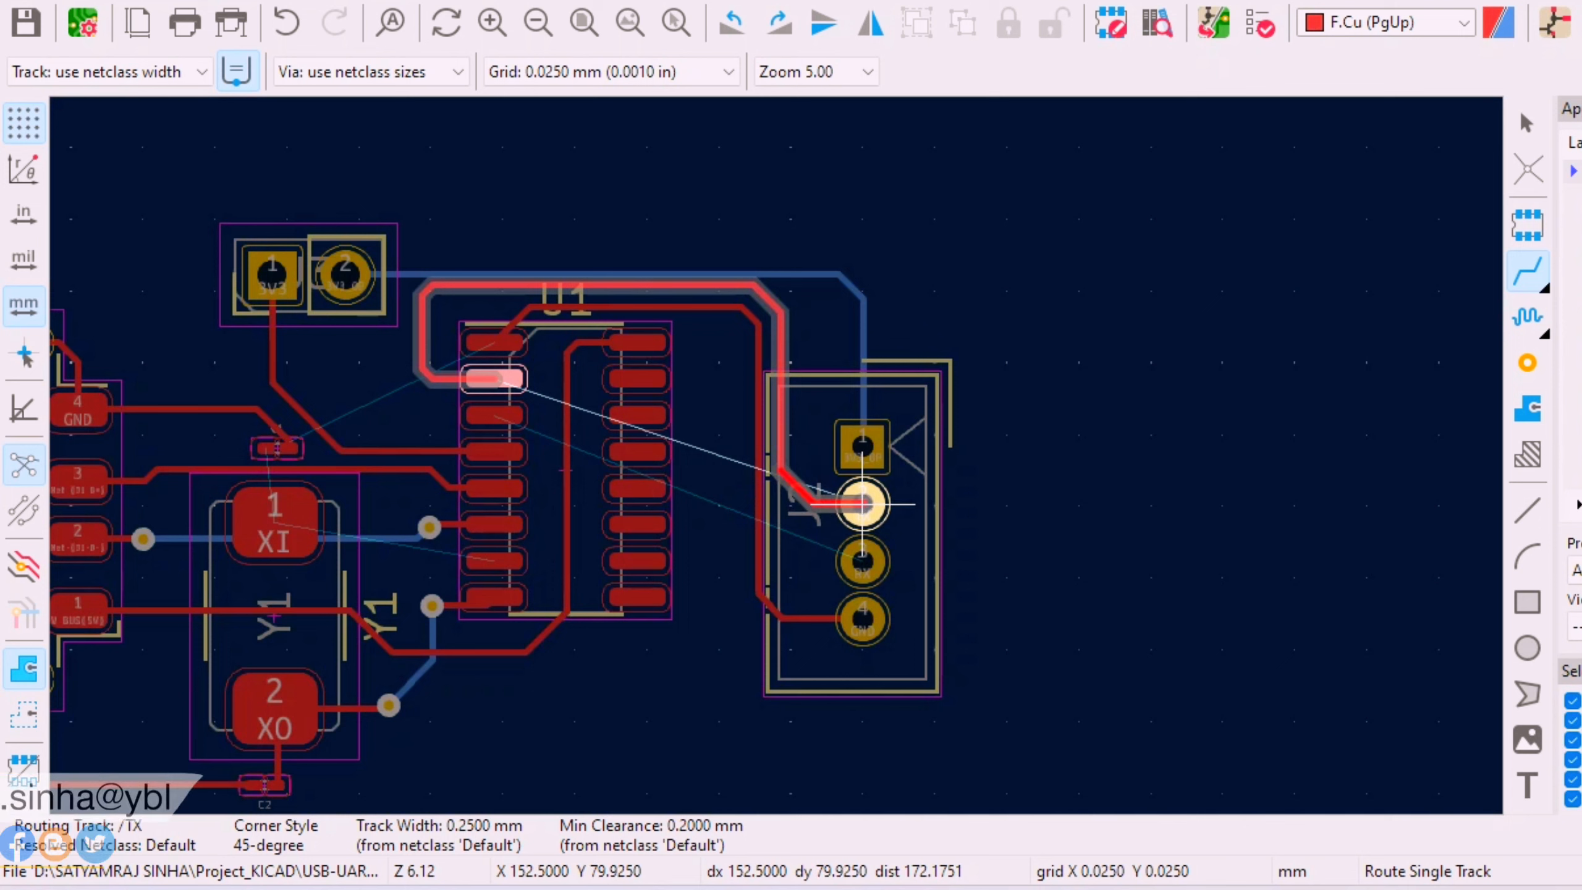
pyautogui.click(863, 504)
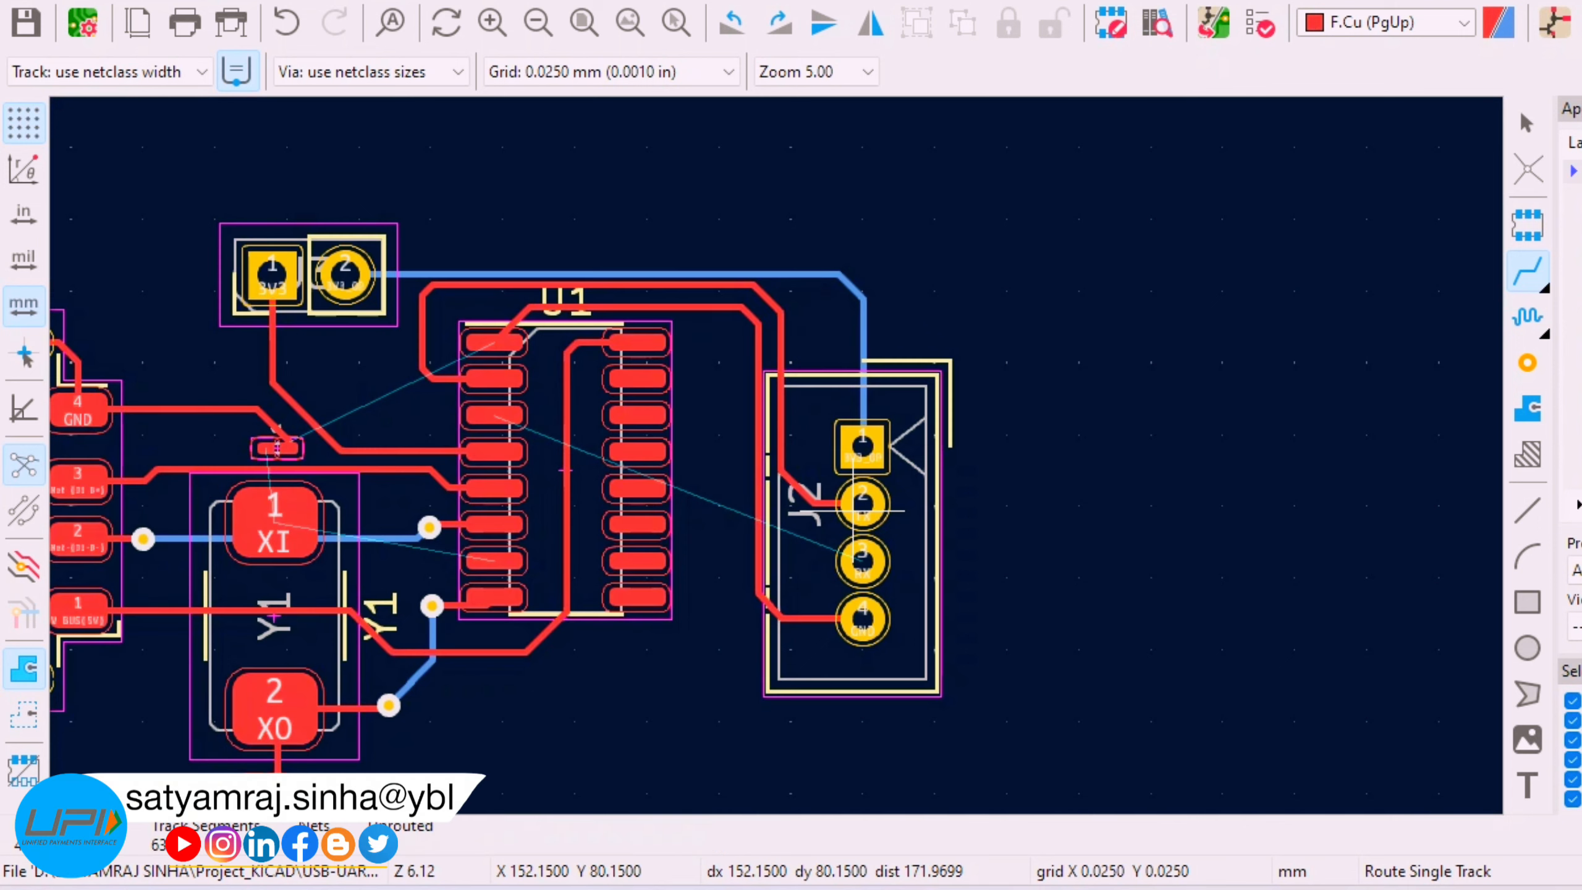
# - Route RX on F.Cu from U1's pad 3, outside the TX and 3V3_OP tracks, to J2's pad 3
pyautogui.click(494, 415)
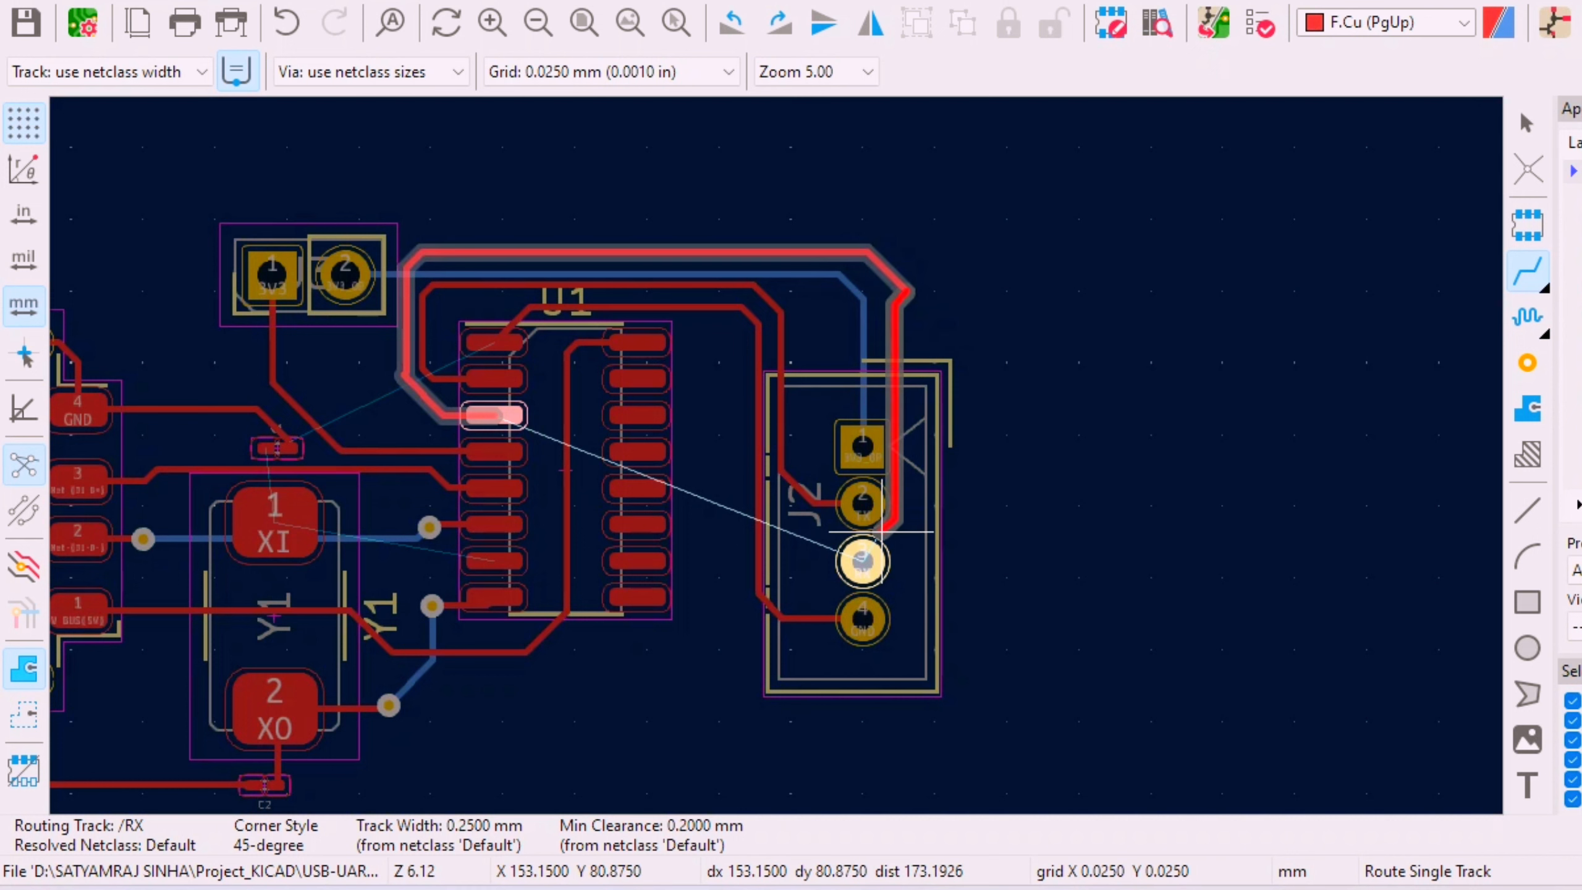
pyautogui.click(863, 565)
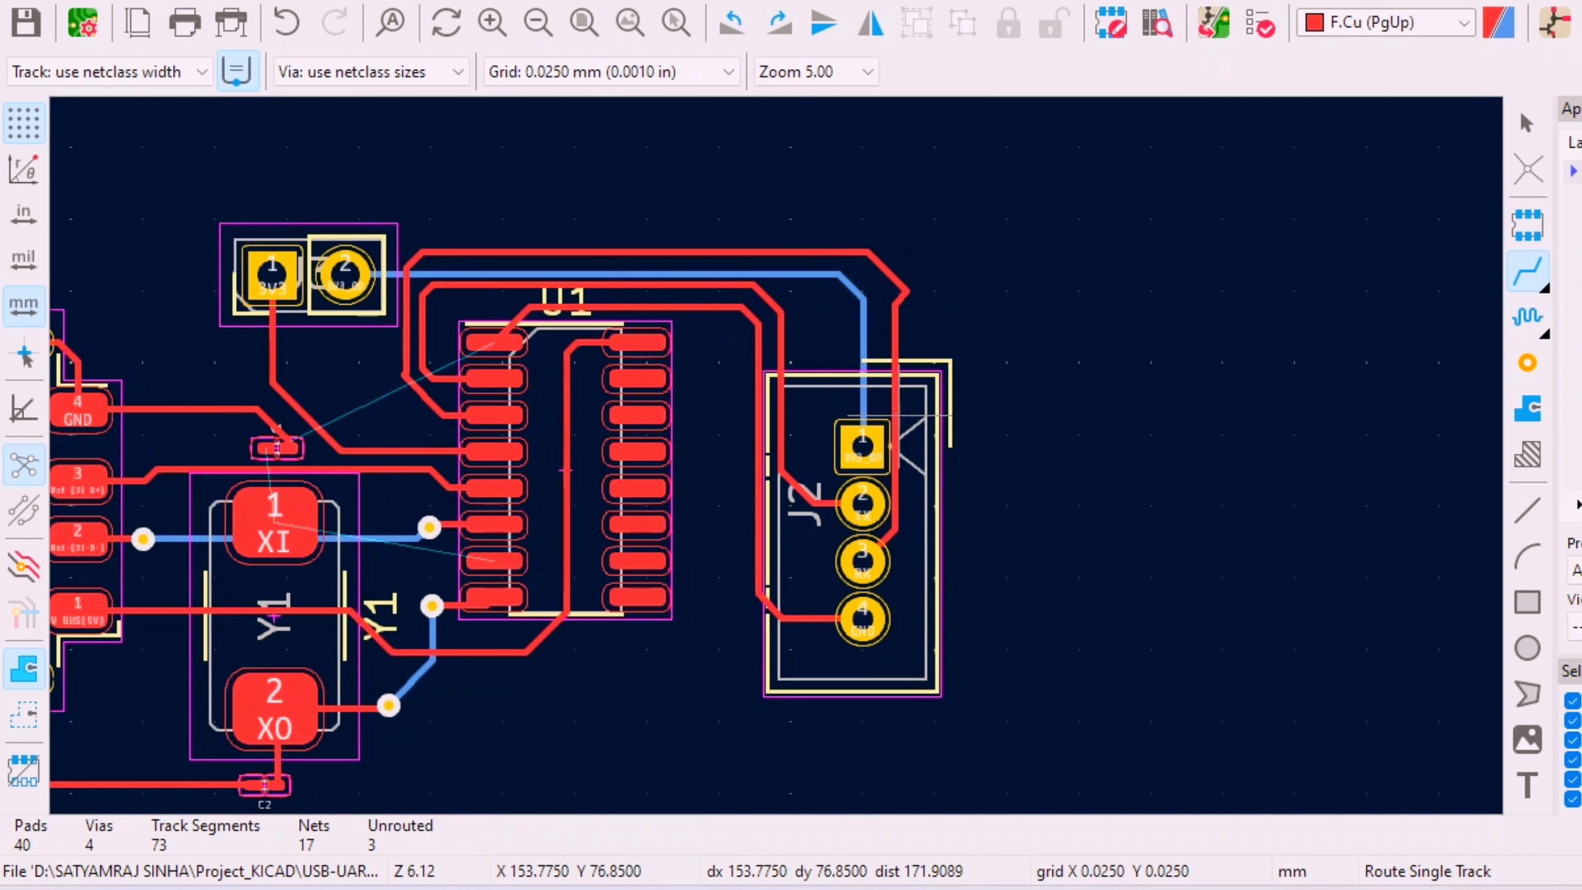
pyautogui.press('Escape')
# - Straighten the RX track near J2 by shifting its vertical run outward and smoothing the kinked corner above it
pyautogui.click(895, 404)
pyautogui.moveTo(895, 405); pyautogui.dragTo(898, 416)
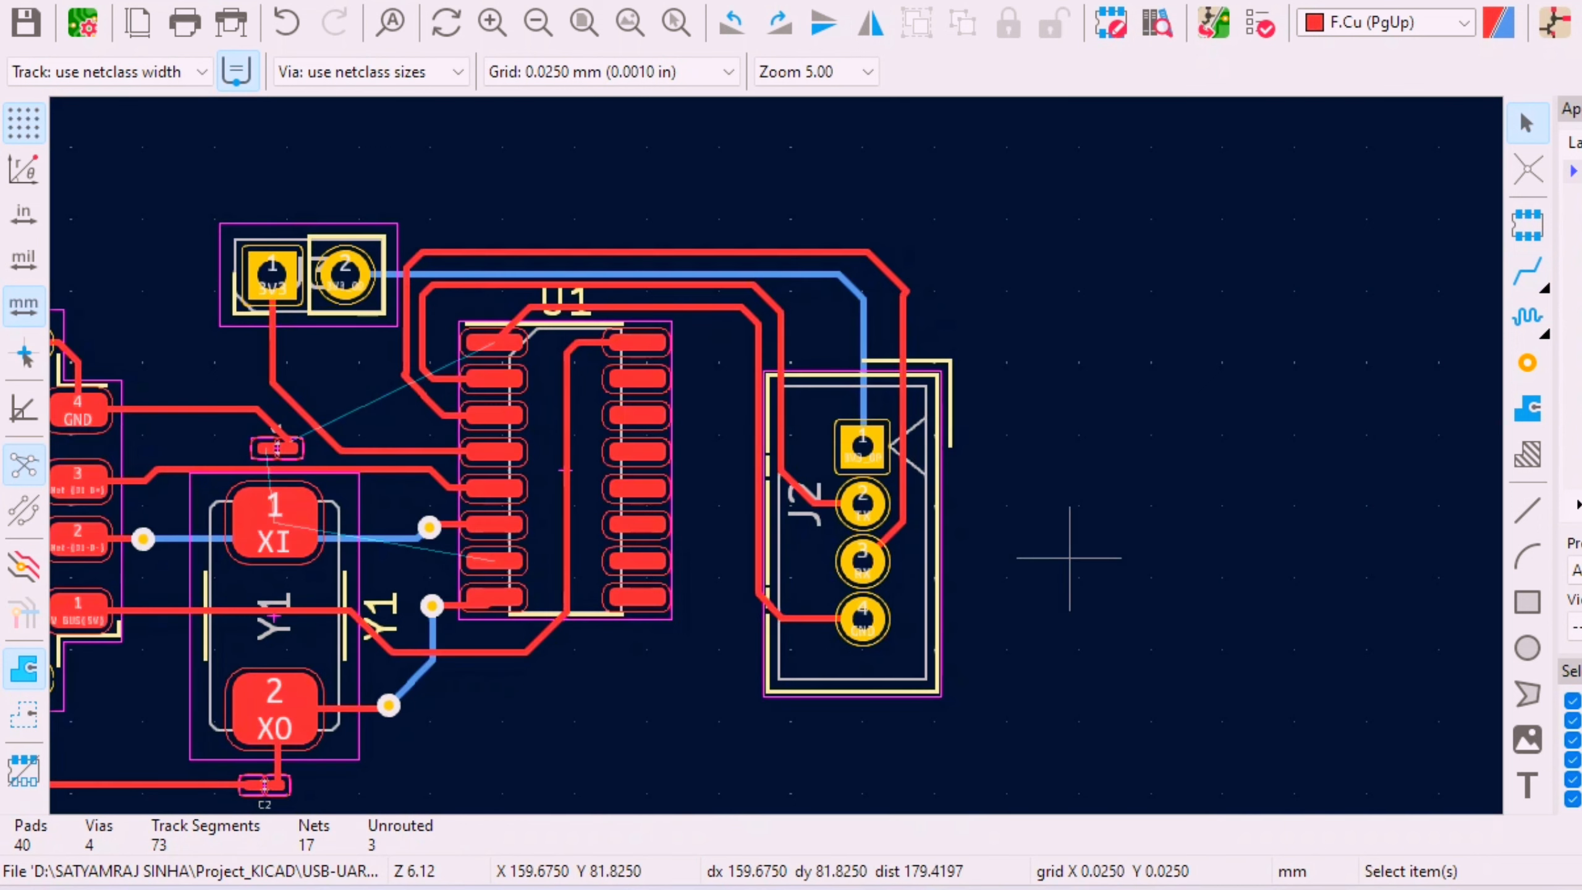
pyautogui.click(902, 289)
pyautogui.moveTo(902, 288); pyautogui.dragTo(883, 248)
pyautogui.scroll(2, 515, 354)
pyautogui.scroll(-4, 777, 455)
pyautogui.scroll(2, 774, 608)
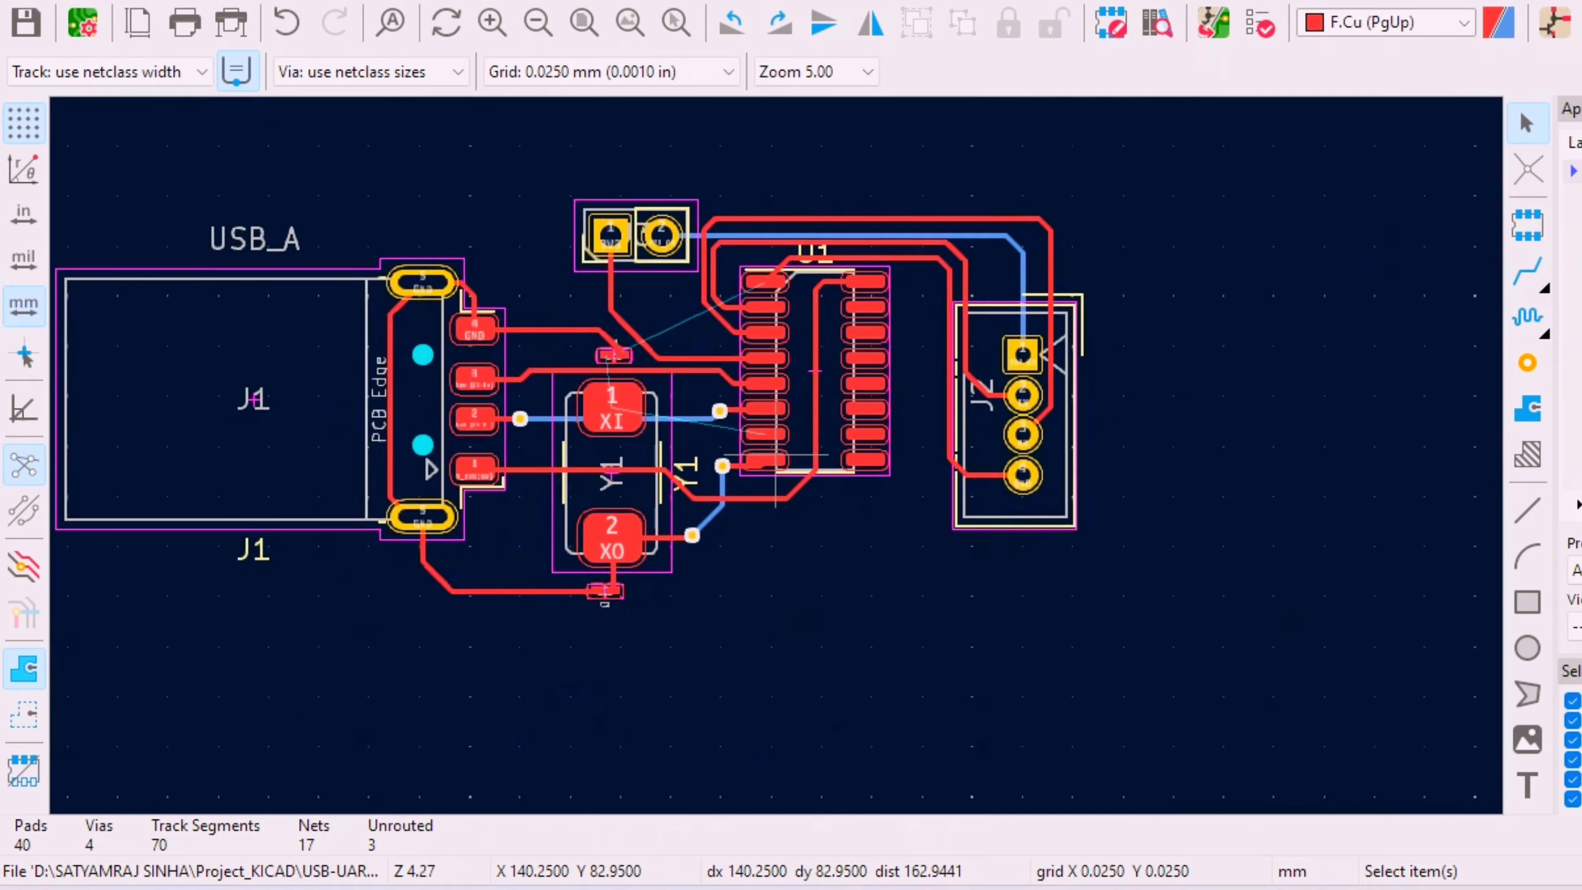
# - Route XI on F.Cu from Y1's pad 1 to U1's pad 7
pyautogui.scroll(2, 776, 455)
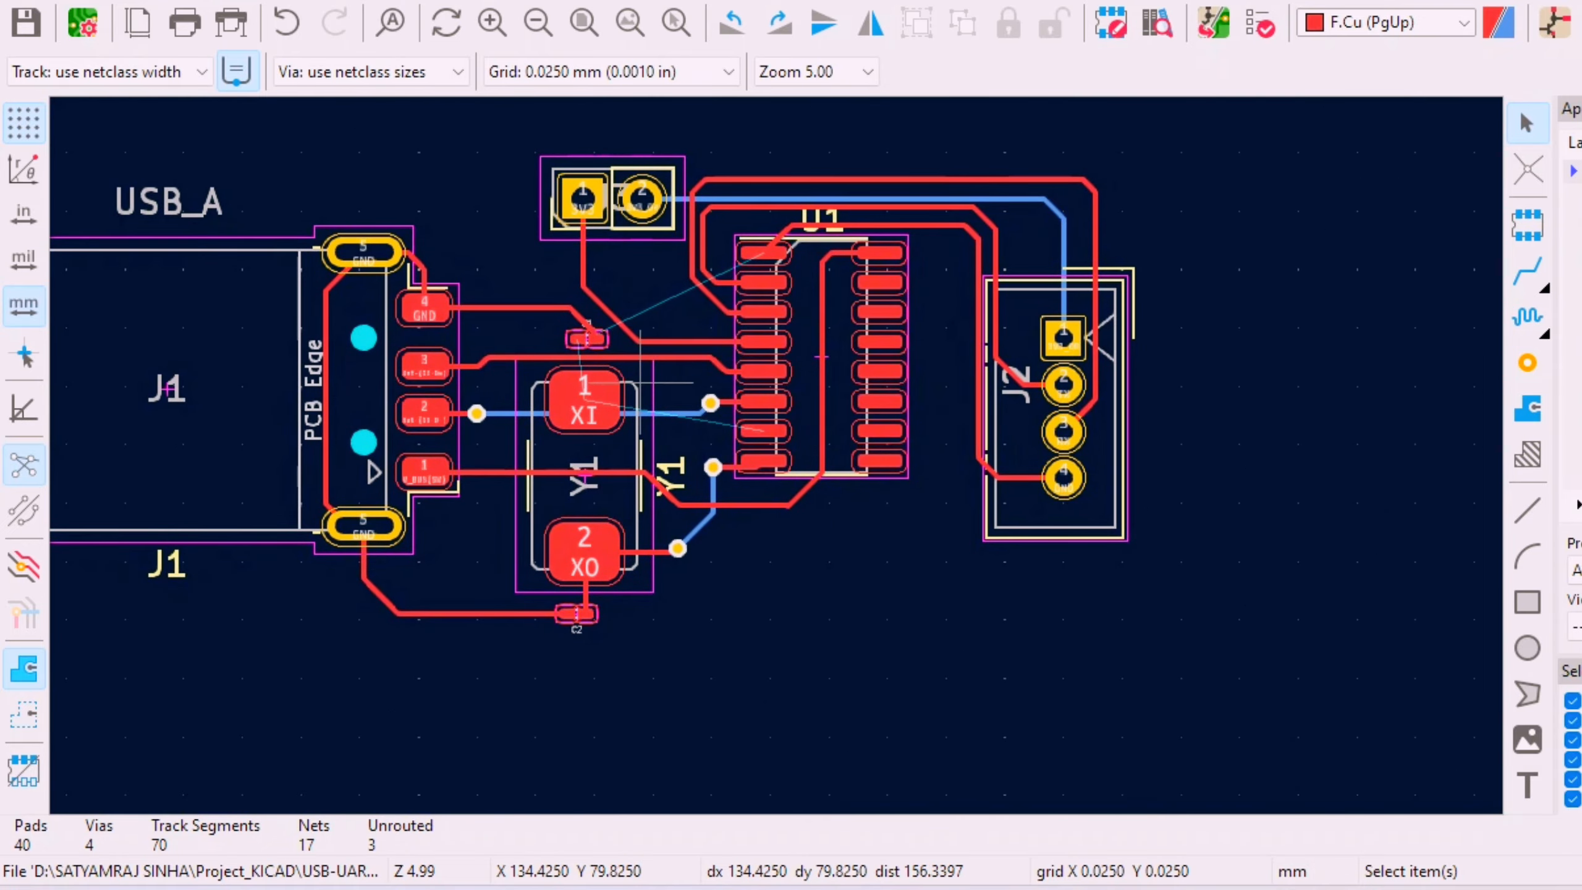
pyautogui.scroll(1, 860, 506)
pyautogui.scroll(3, 860, 506)
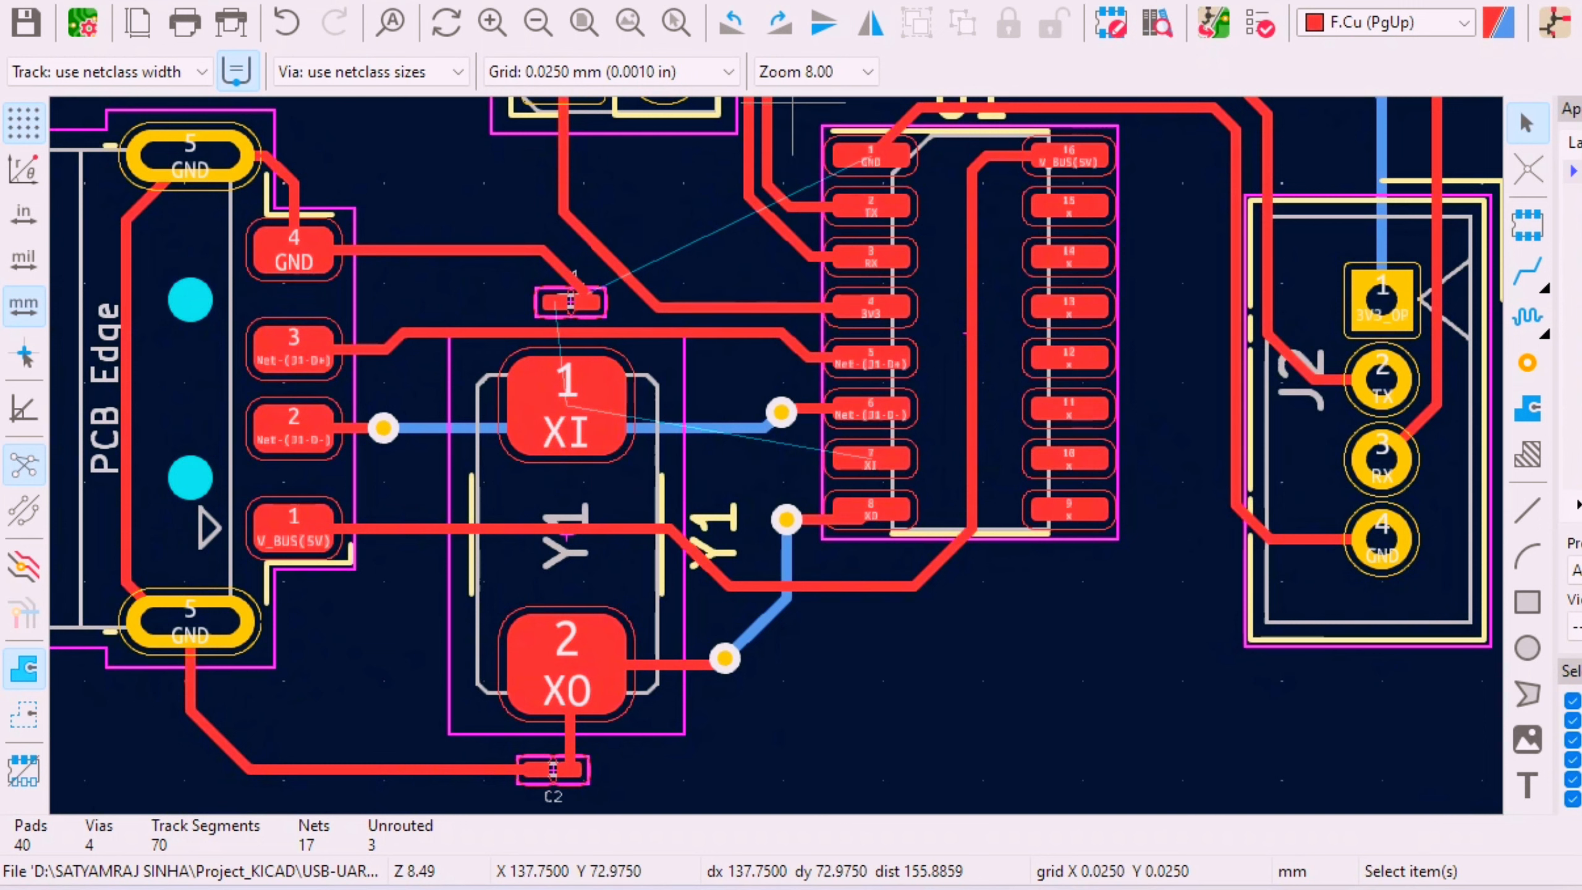
pyautogui.click(1527, 271)
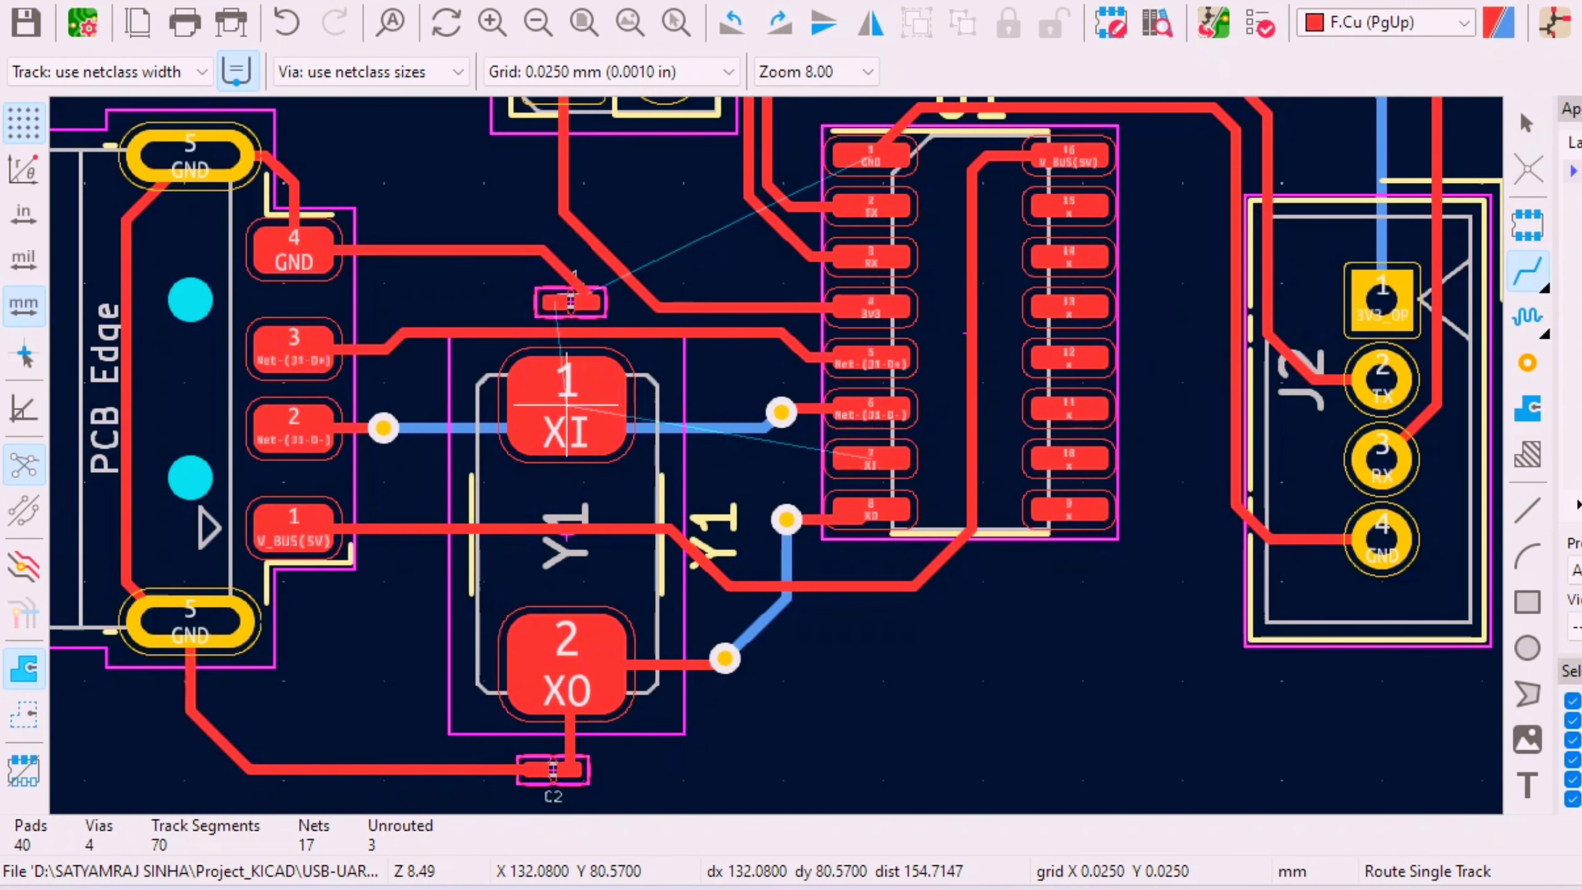
pyautogui.click(567, 404)
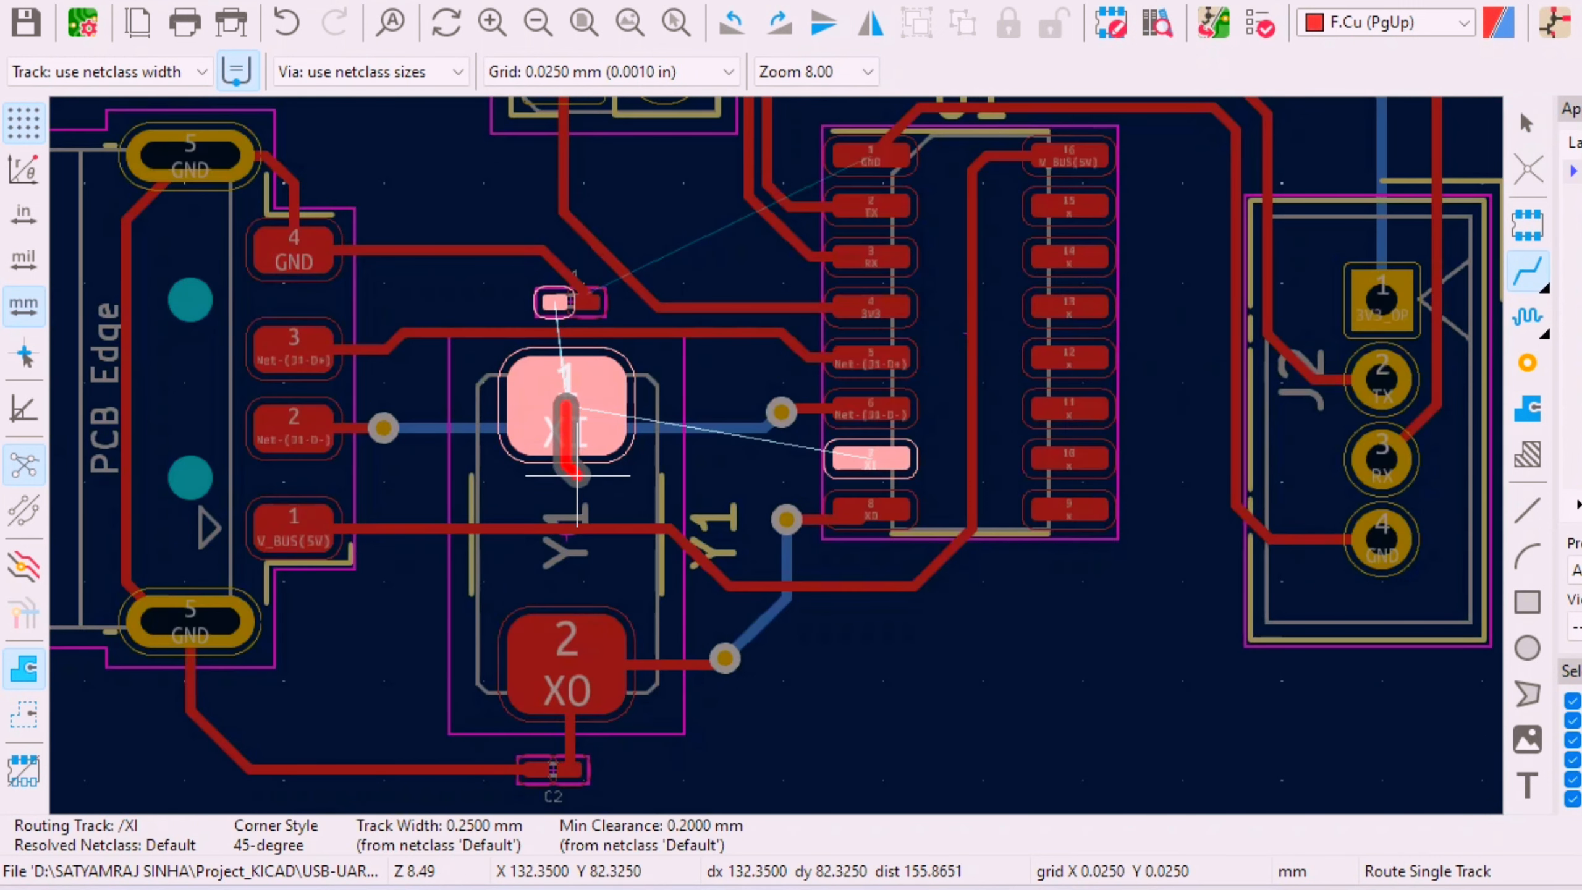
pyautogui.click(856, 468)
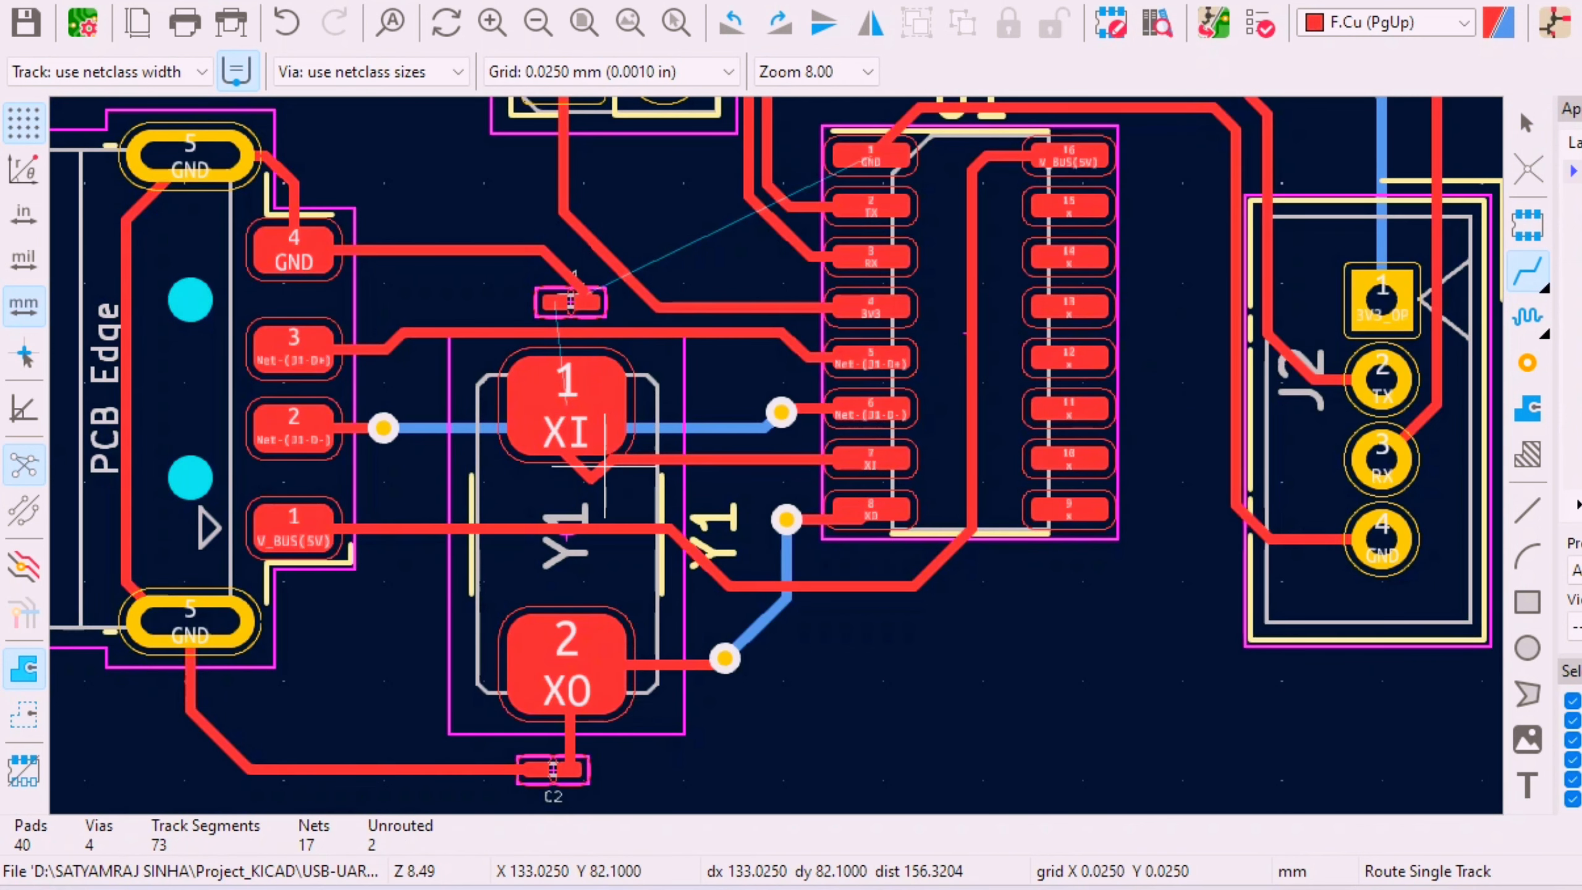
pyautogui.press('Escape')
# - Reshape the XI track so it leaves Y1's pad 1 horizontally and slopes diagonally into the run to U1's pad 7
pyautogui.click(602, 468)
pyautogui.moveTo(601, 463); pyautogui.dragTo(566, 405)
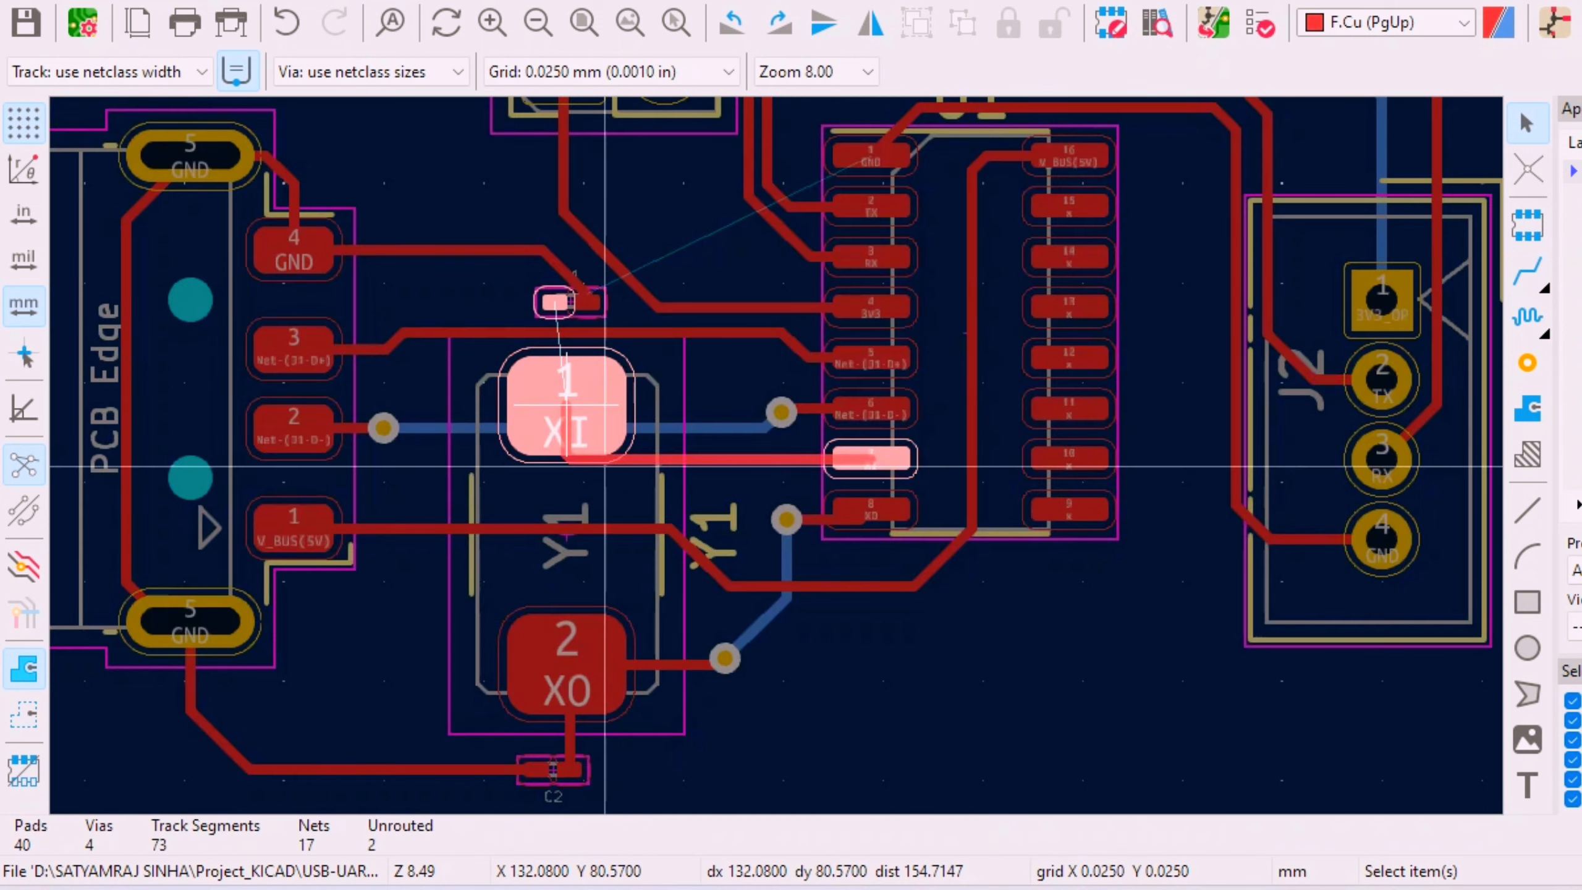
pyautogui.moveTo(605, 466); pyautogui.dragTo(567, 450)
pyautogui.click(565, 450)
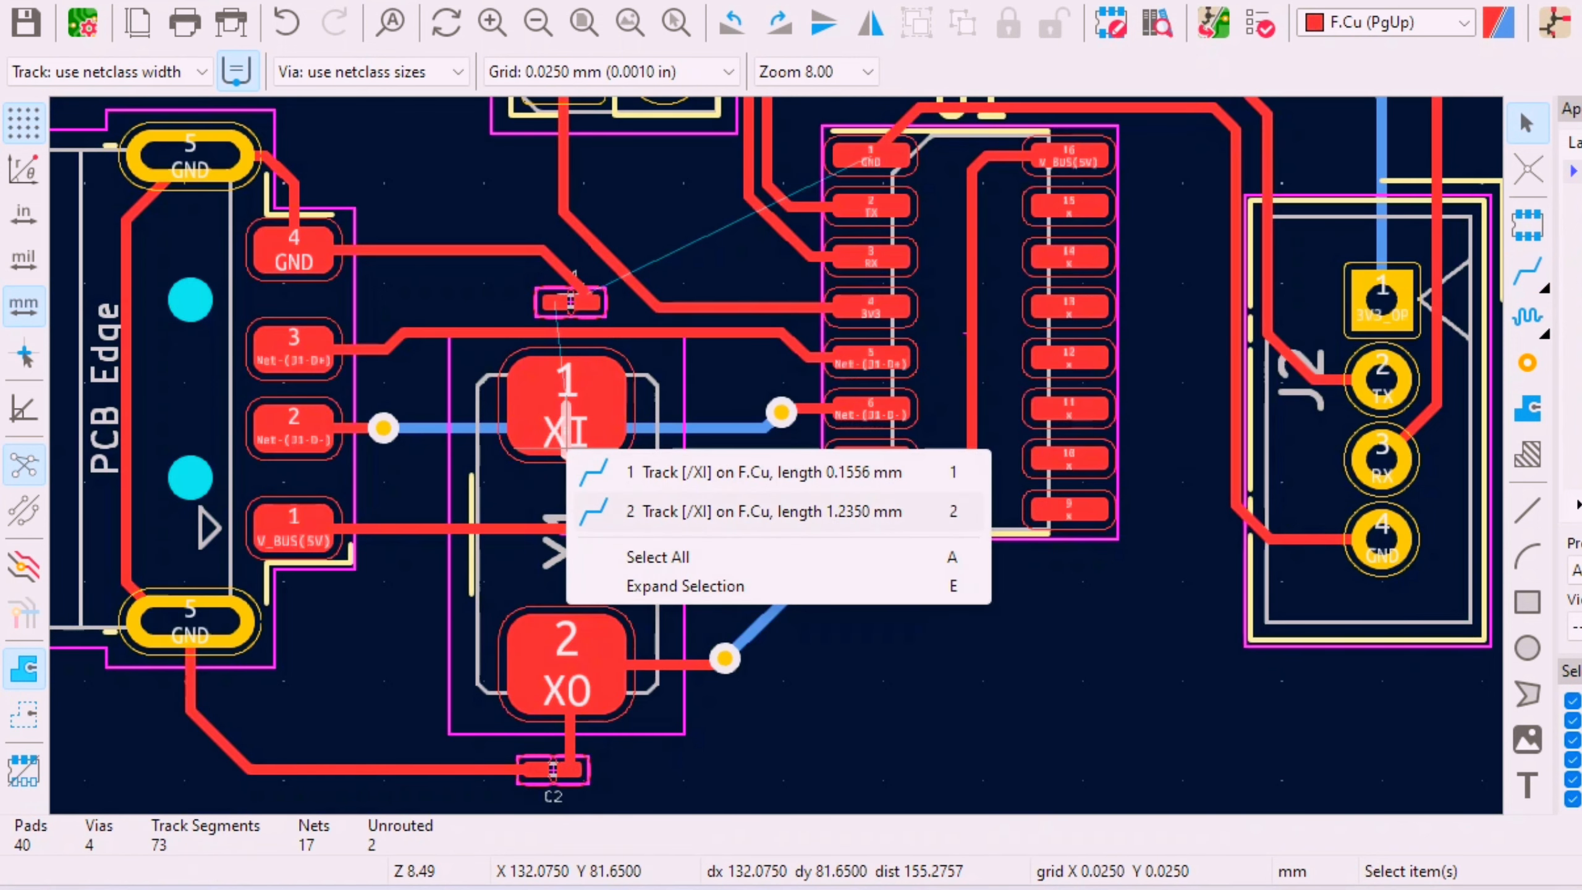
pyautogui.click(595, 512)
pyautogui.moveTo(567, 451); pyautogui.dragTo(716, 423)
pyautogui.scroll(-3, 717, 422)
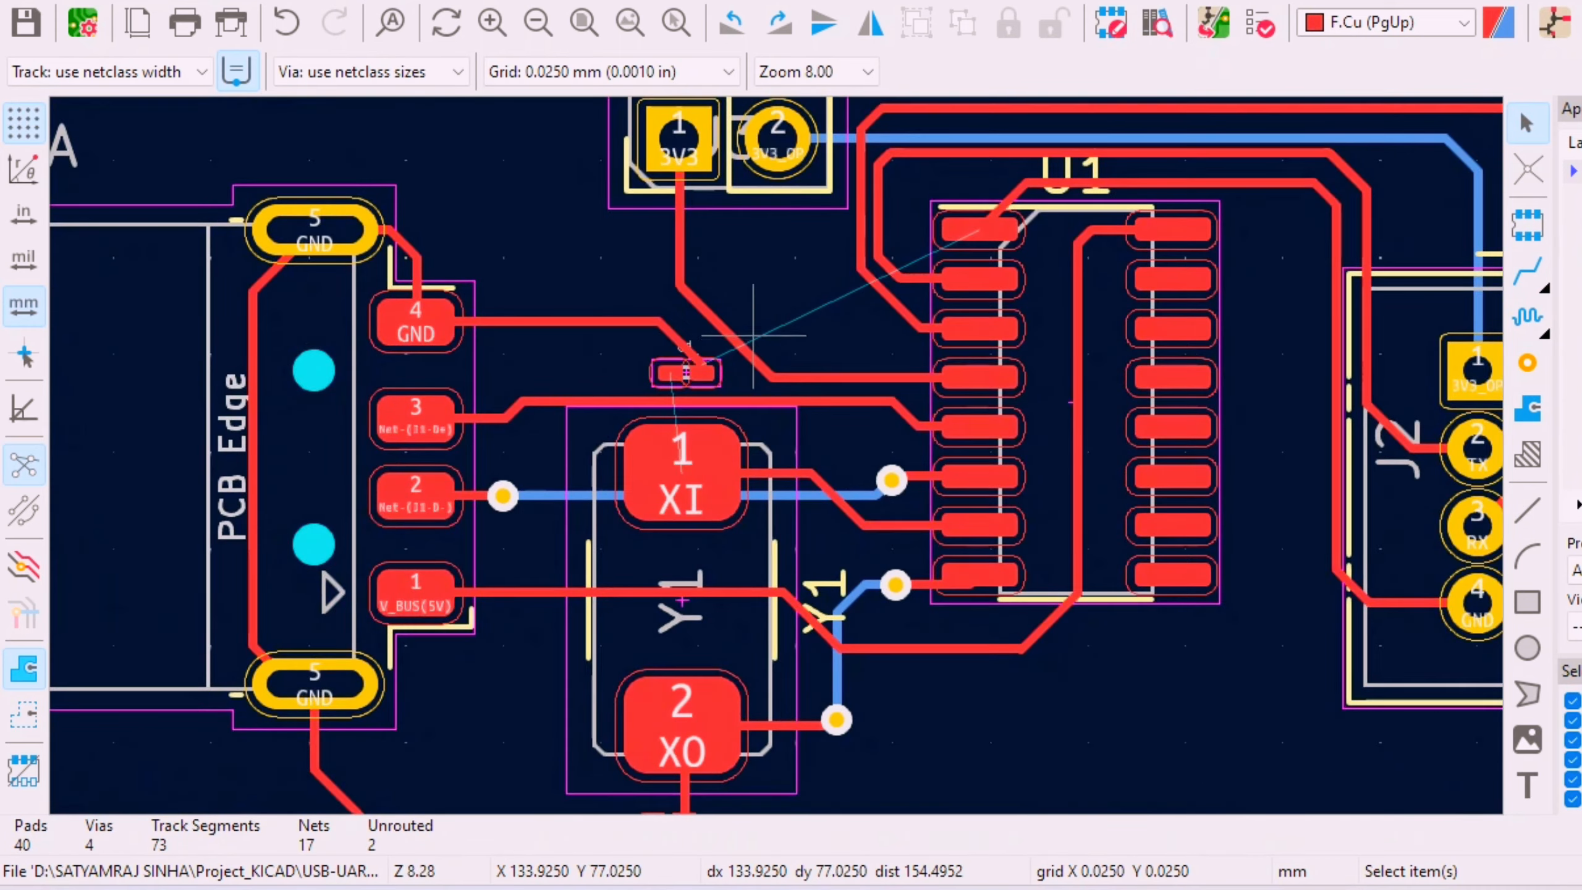
# - Route GND from U1's pad 1 to pad 2 of the capacitor above Y1, crossing on B.Cu between two through vias
pyautogui.scroll(5, 776, 454)
pyautogui.scroll(2, 776, 453)
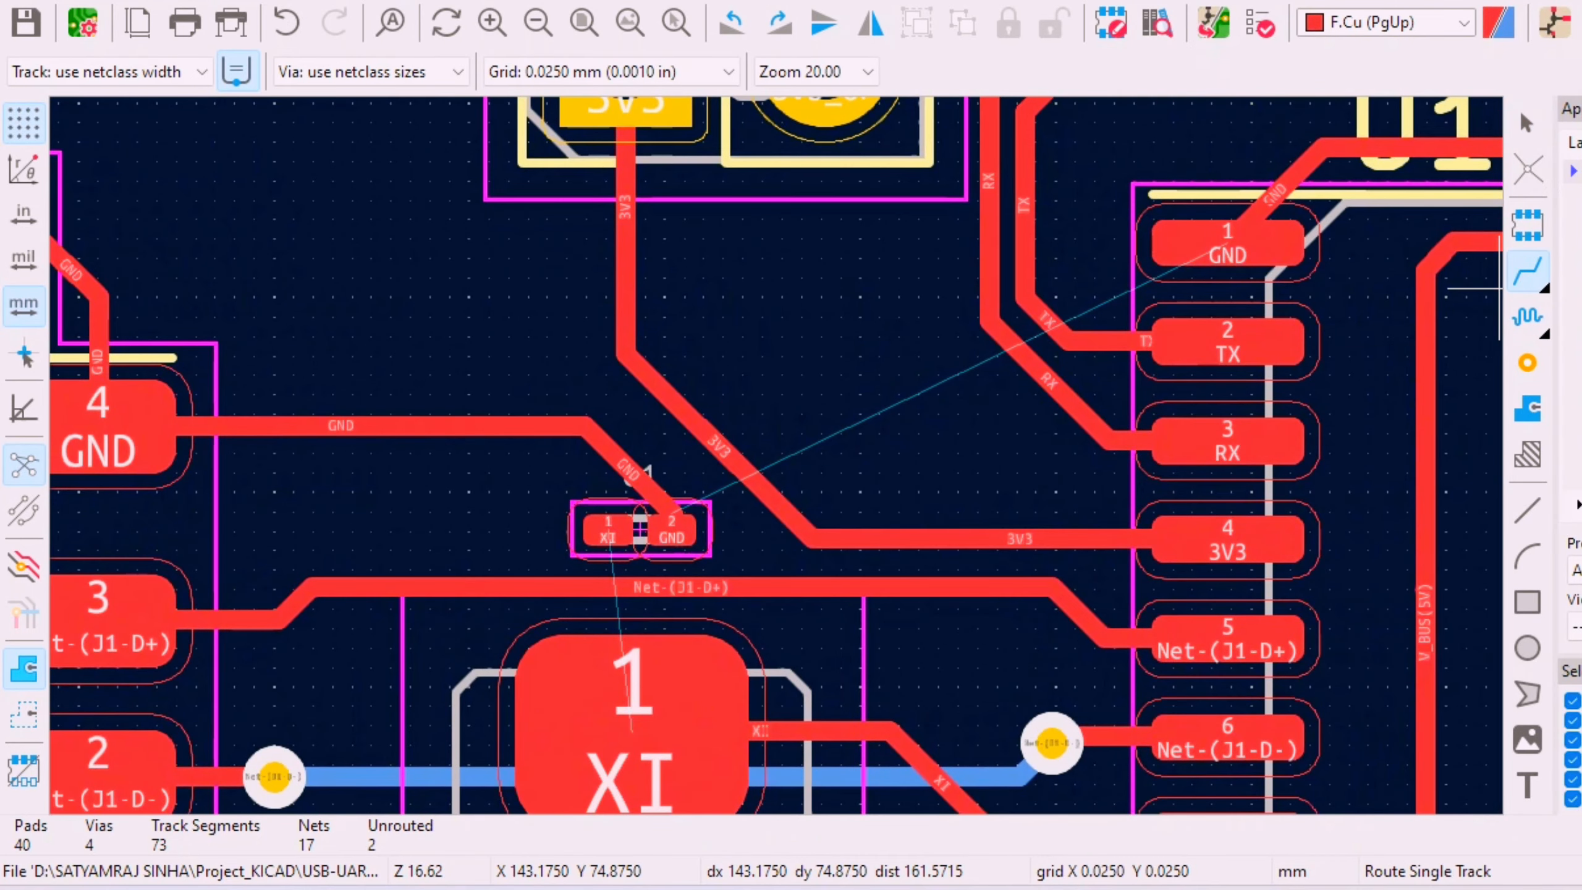
pyautogui.click(1228, 247)
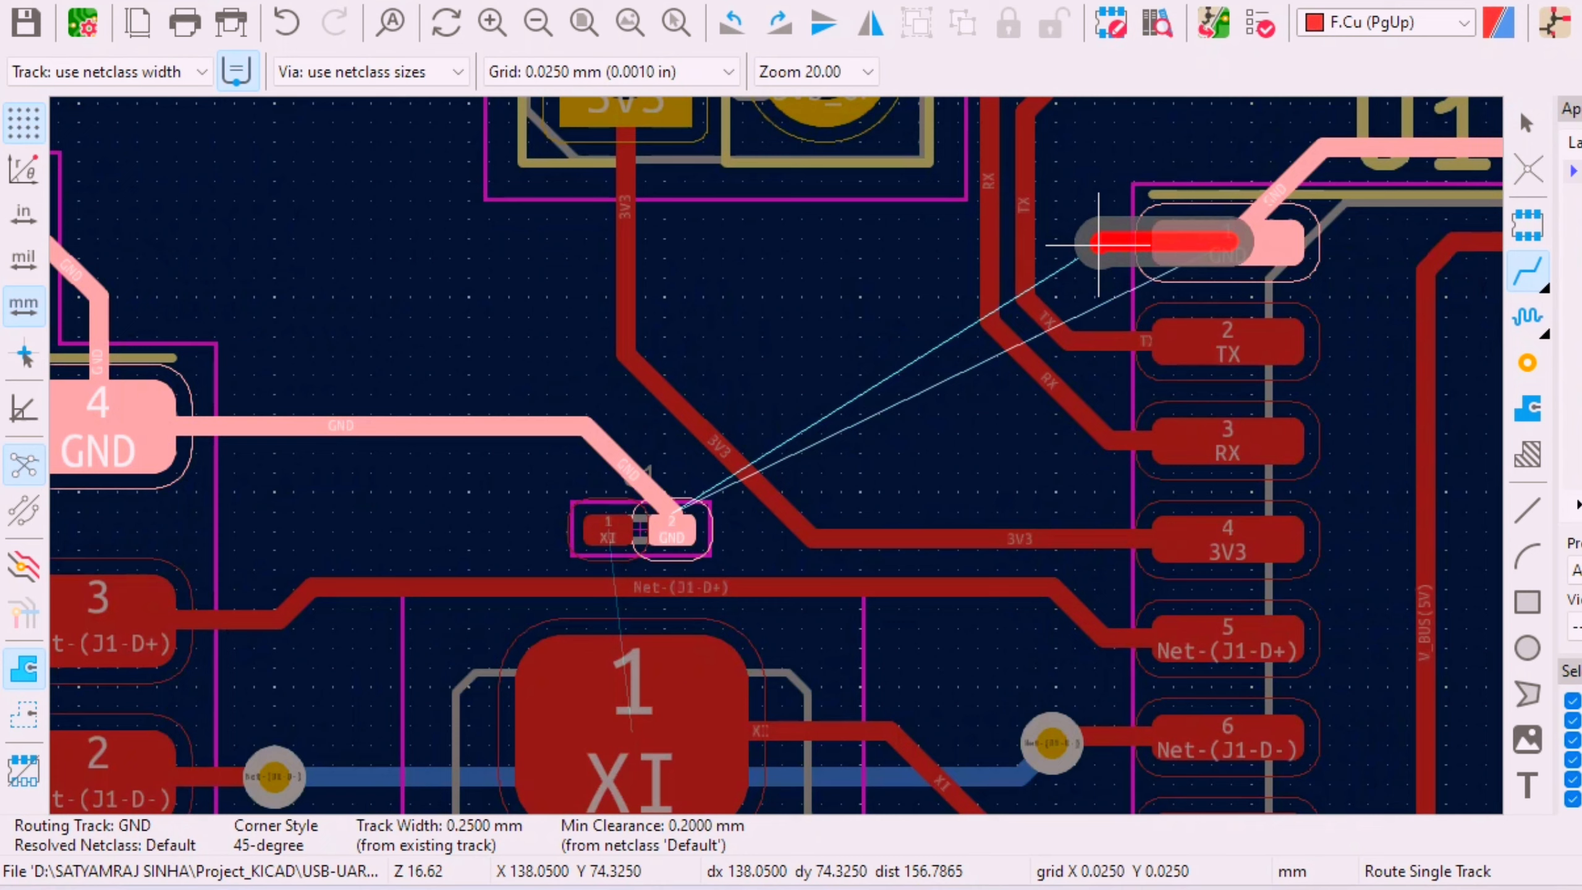
pyautogui.rightClick(1098, 245)
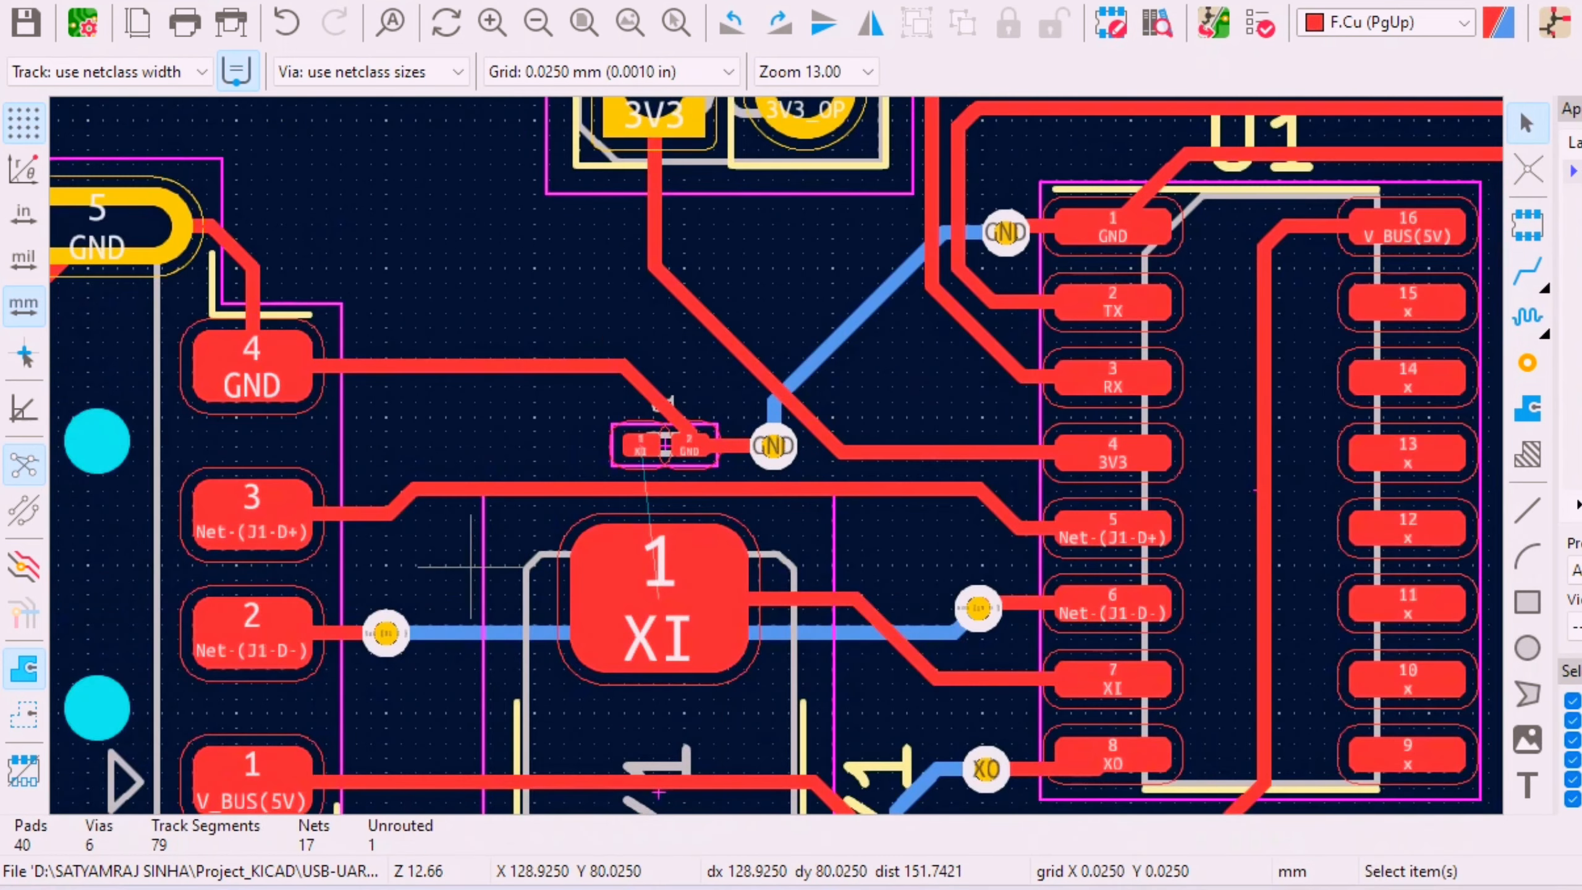
# - Inspect the routed board and its component placement in the 3D Viewer, and close the viewer
pyautogui.scroll(-3, 470, 569)
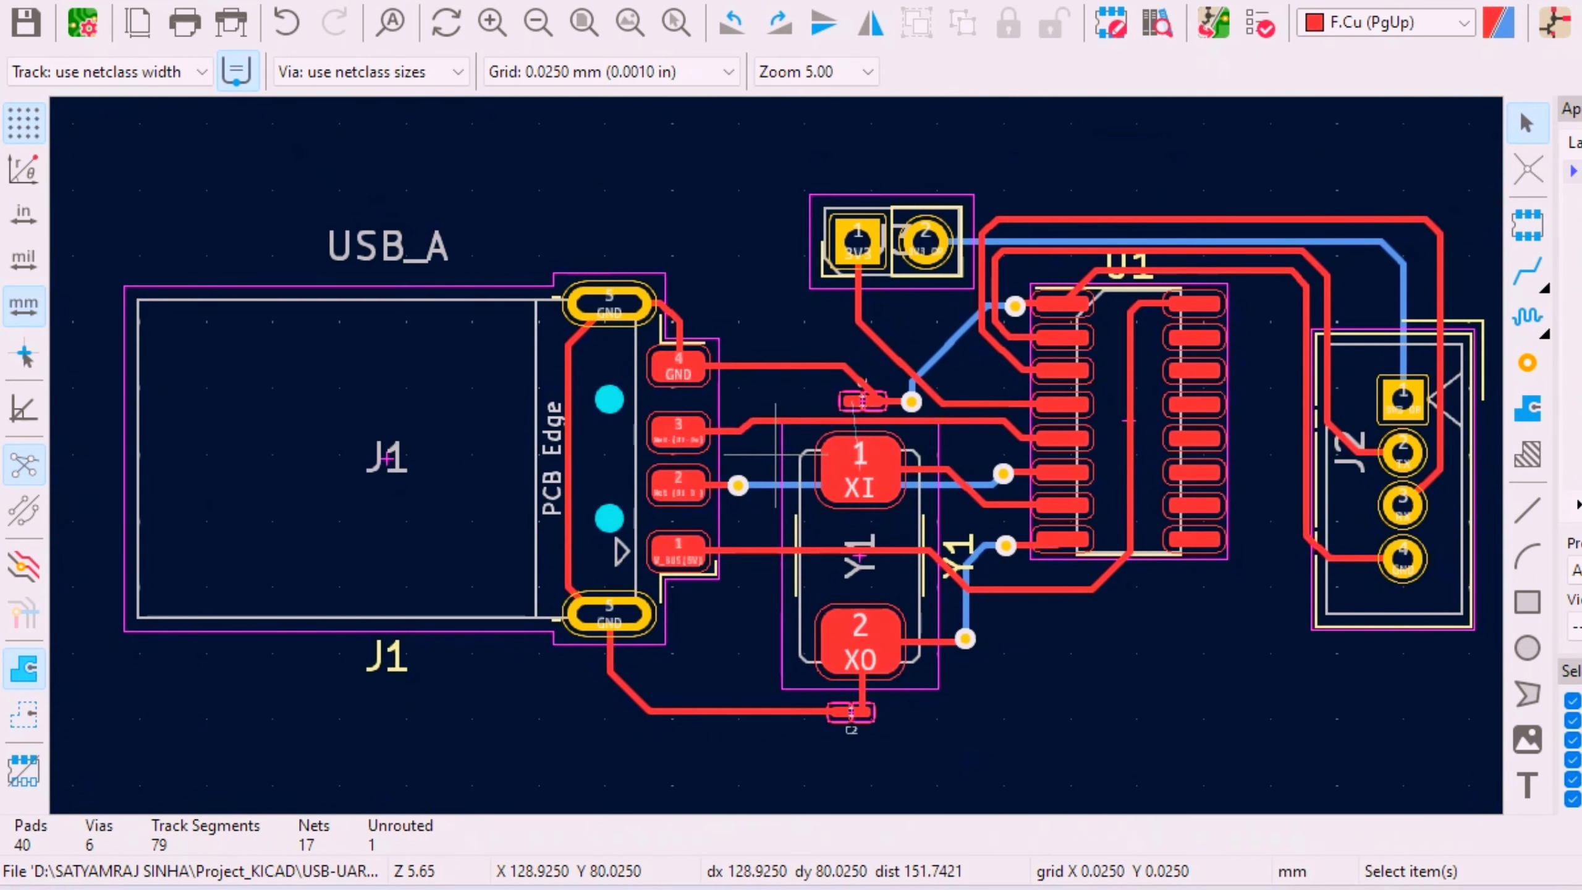
pyautogui.scroll(-4, 775, 455)
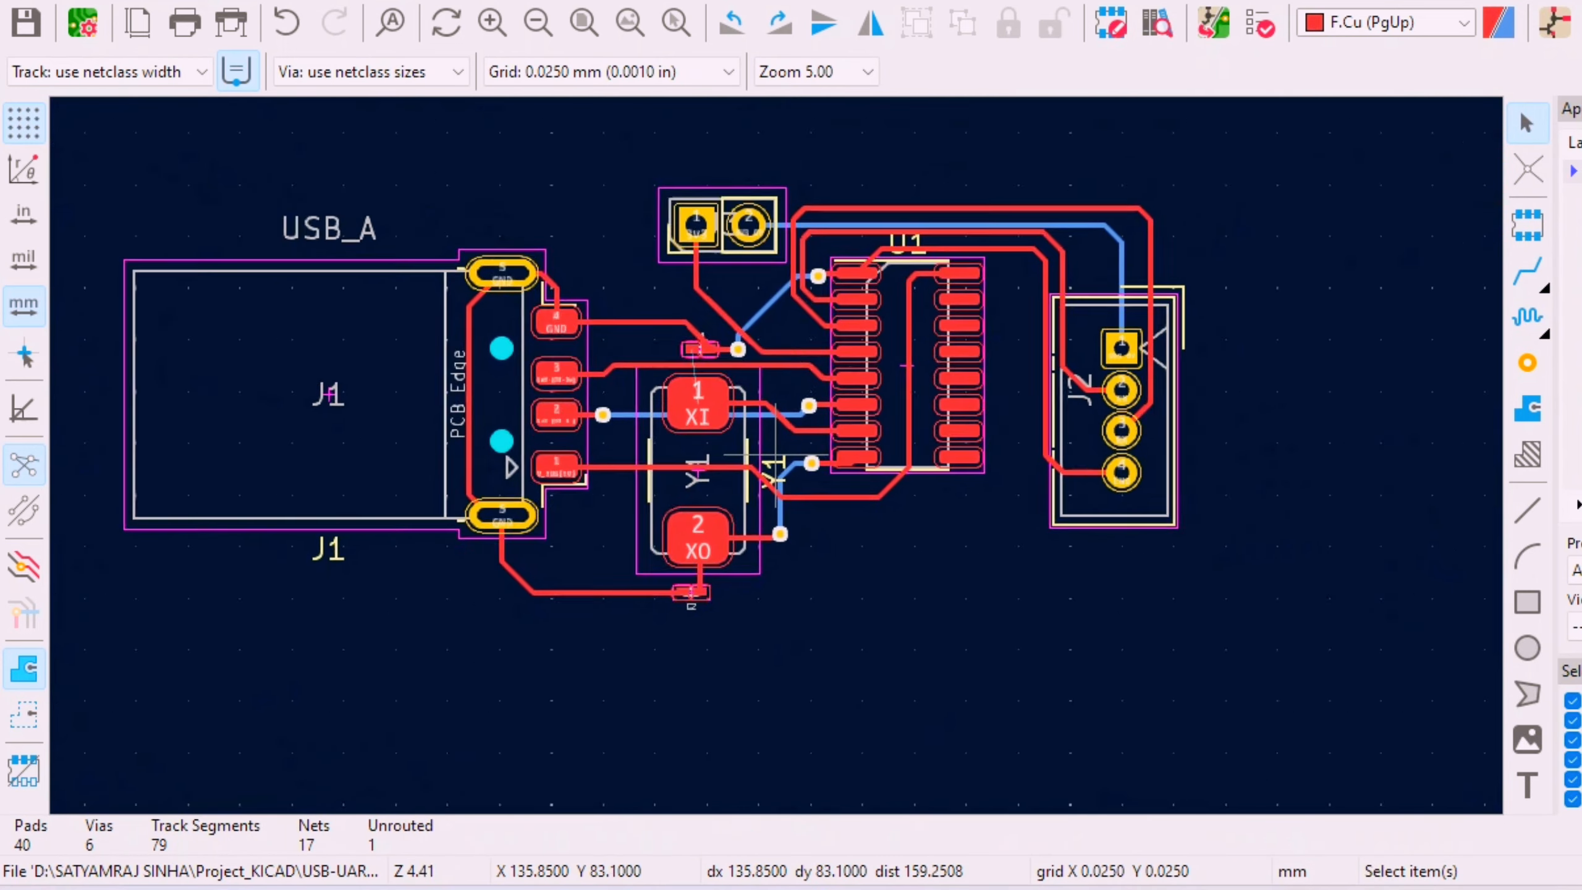
pyautogui.scroll(-1, 777, 455)
pyautogui.scroll(2, 777, 455)
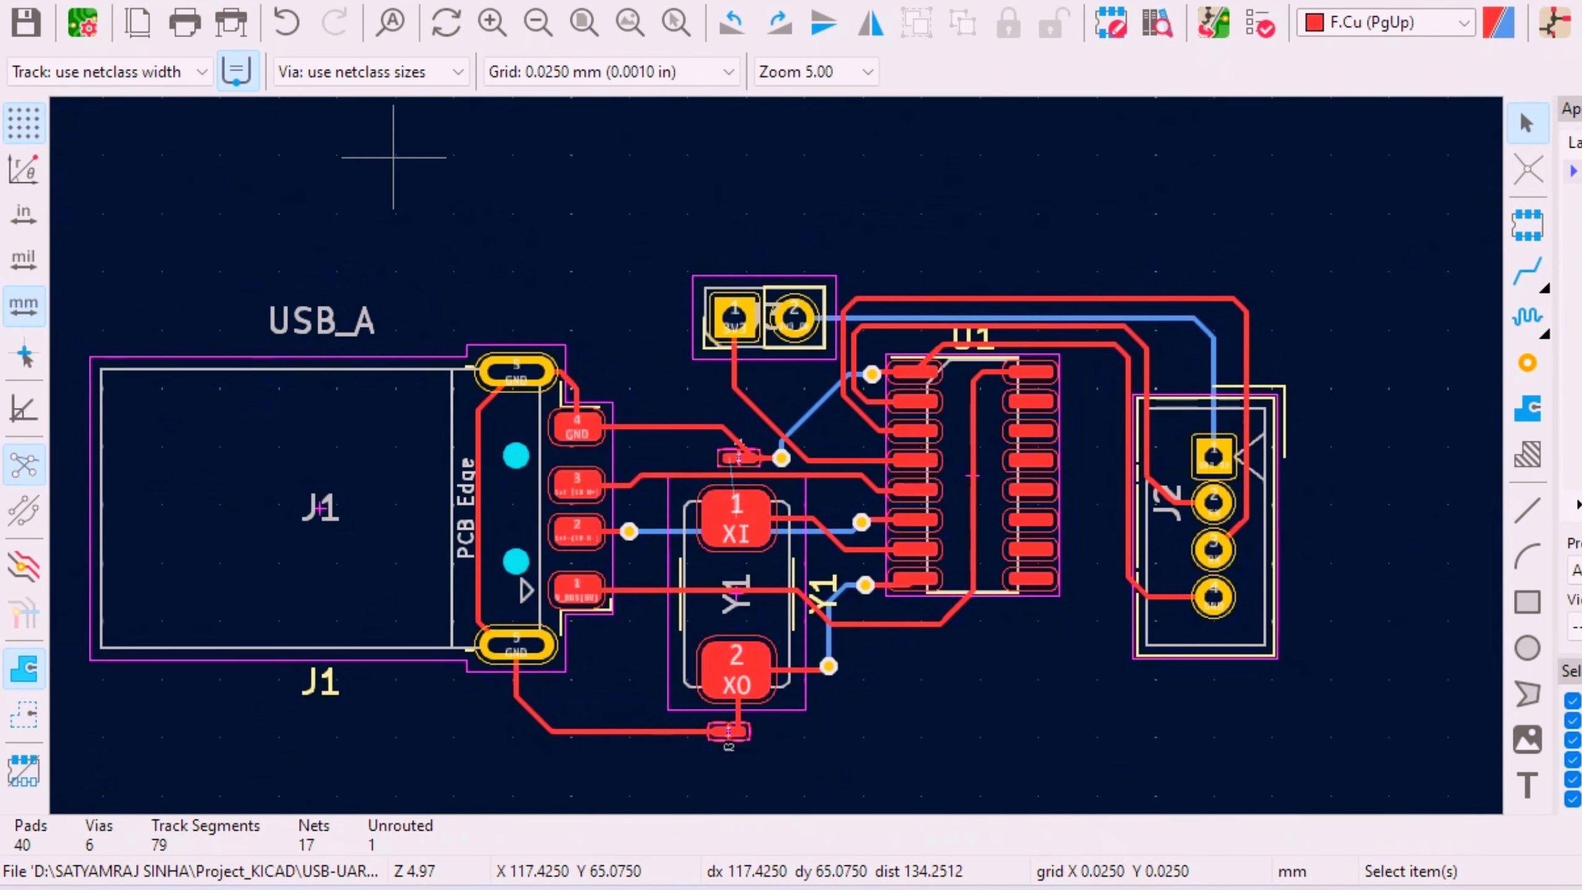
pyautogui.click(107, 0)
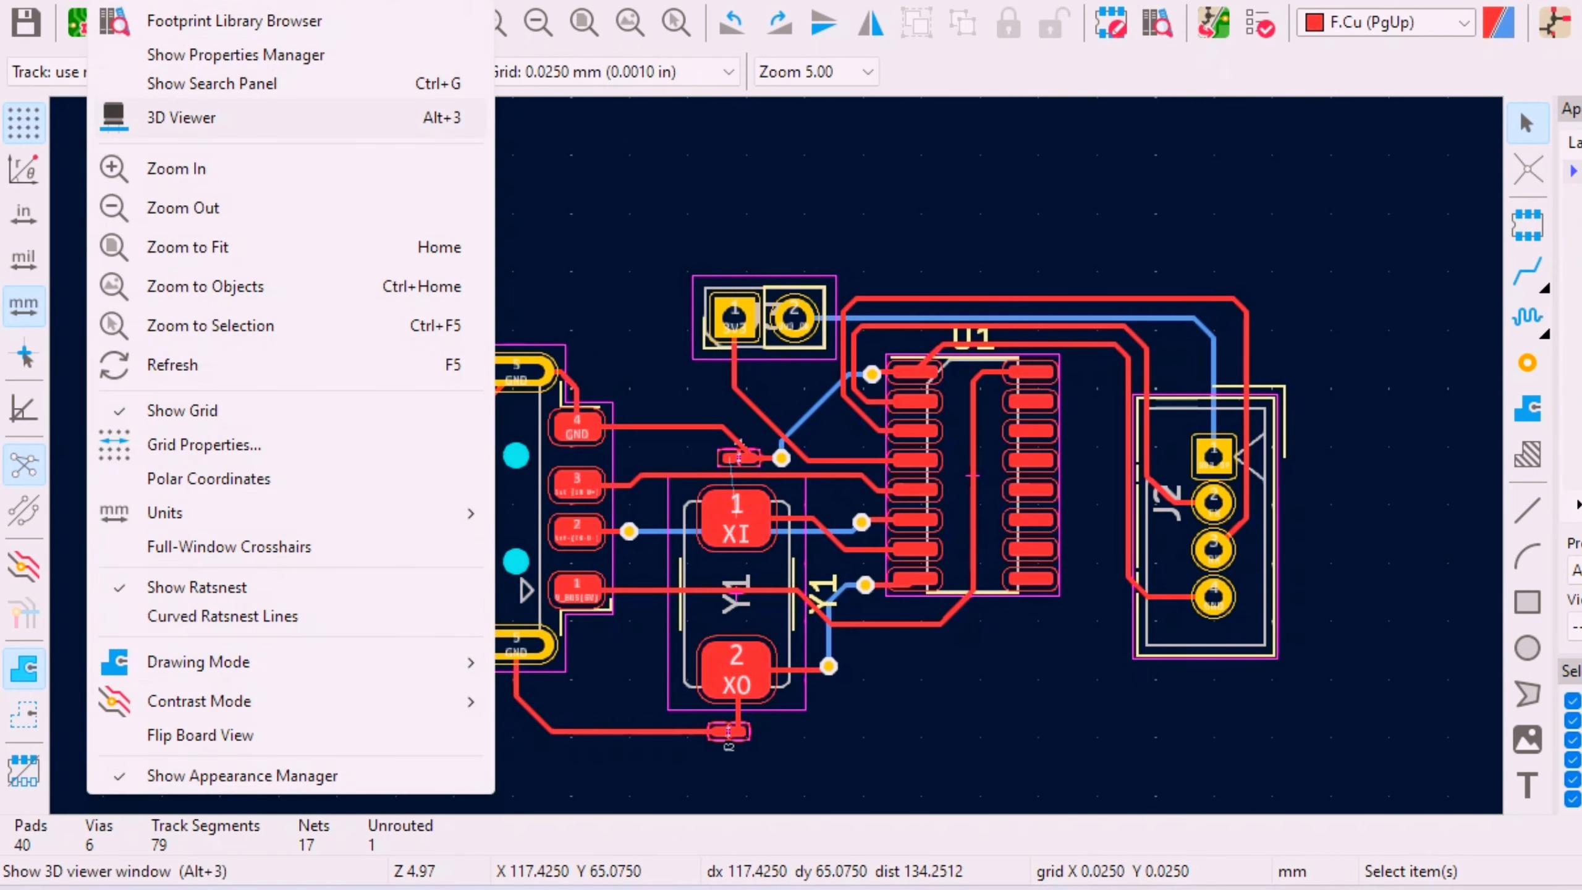
pyautogui.click(181, 118)
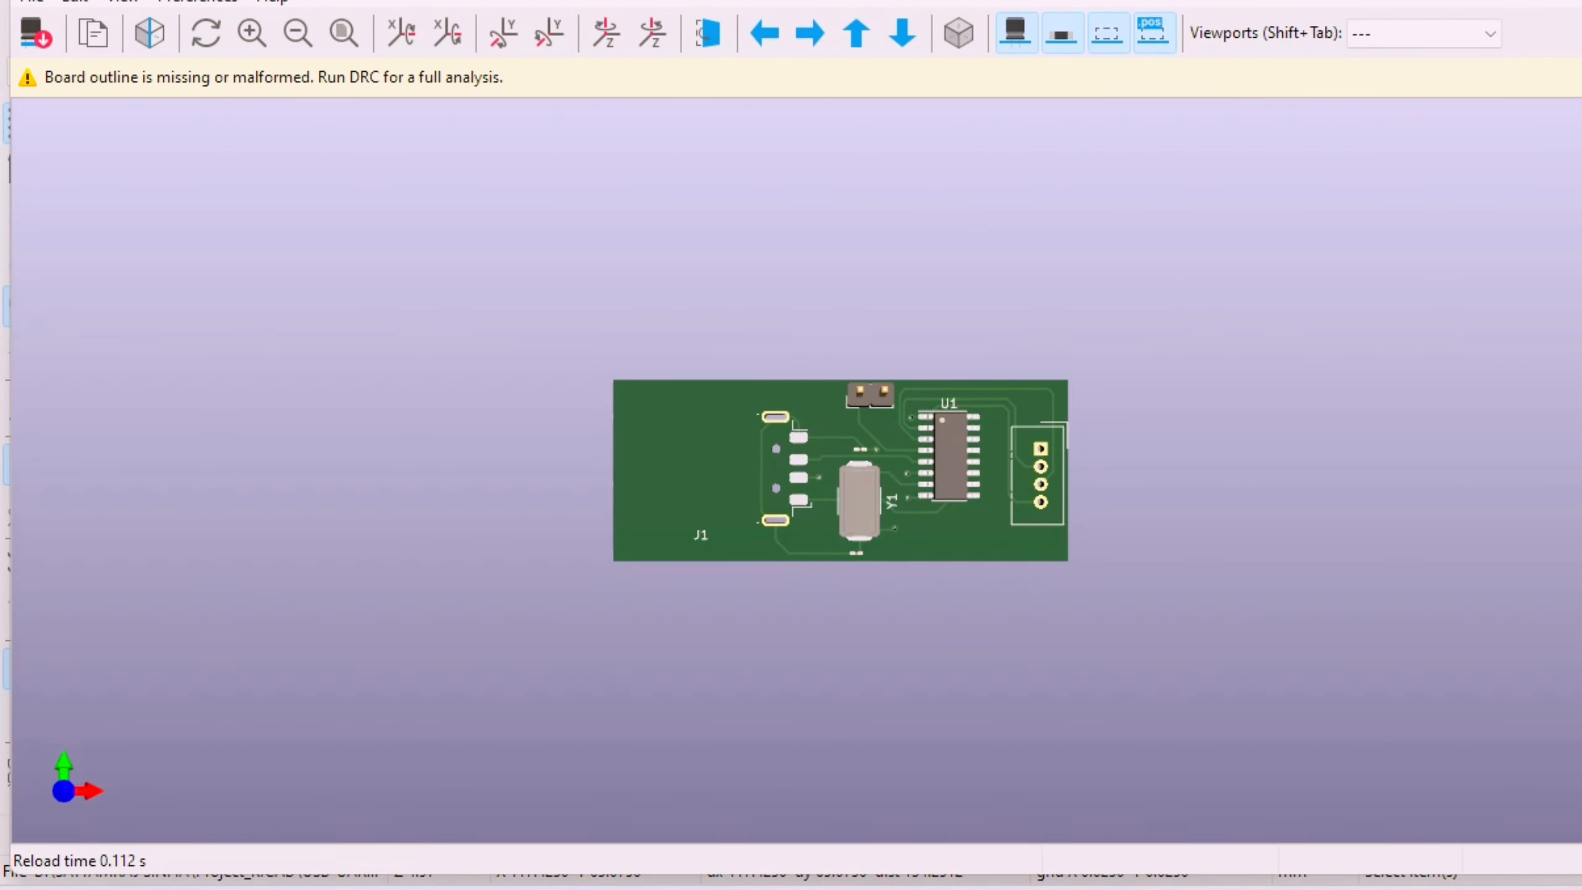
pyautogui.scroll(10, 860, 498)
pyautogui.scroll(-6, 860, 499)
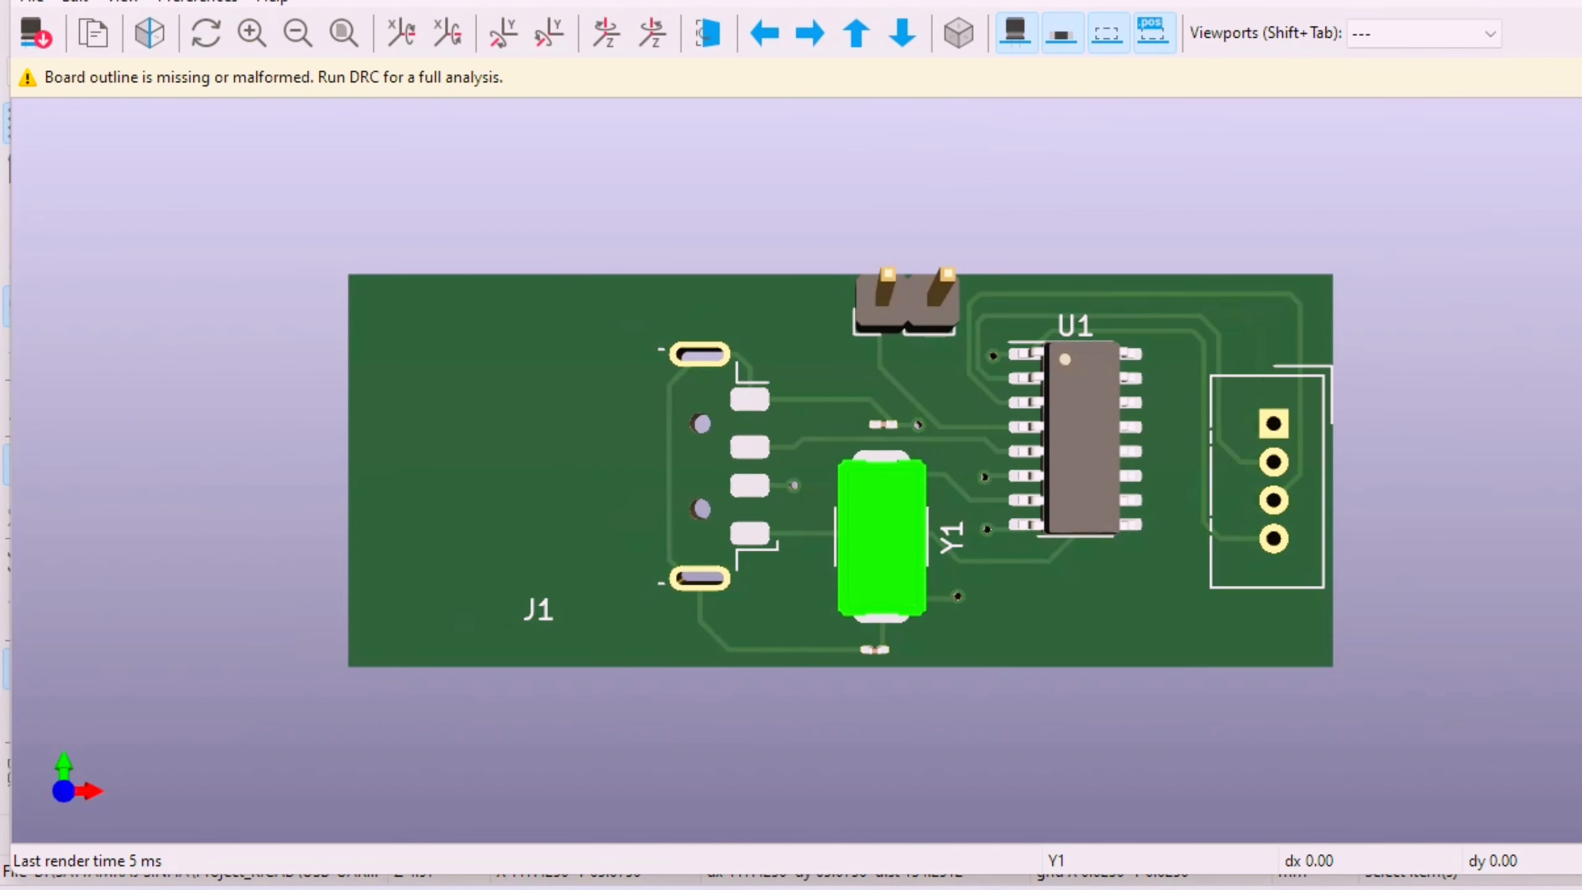
pyautogui.moveTo(860, 499); pyautogui.dragTo(909, 486)
pyautogui.hotkey('alt', 'F4')
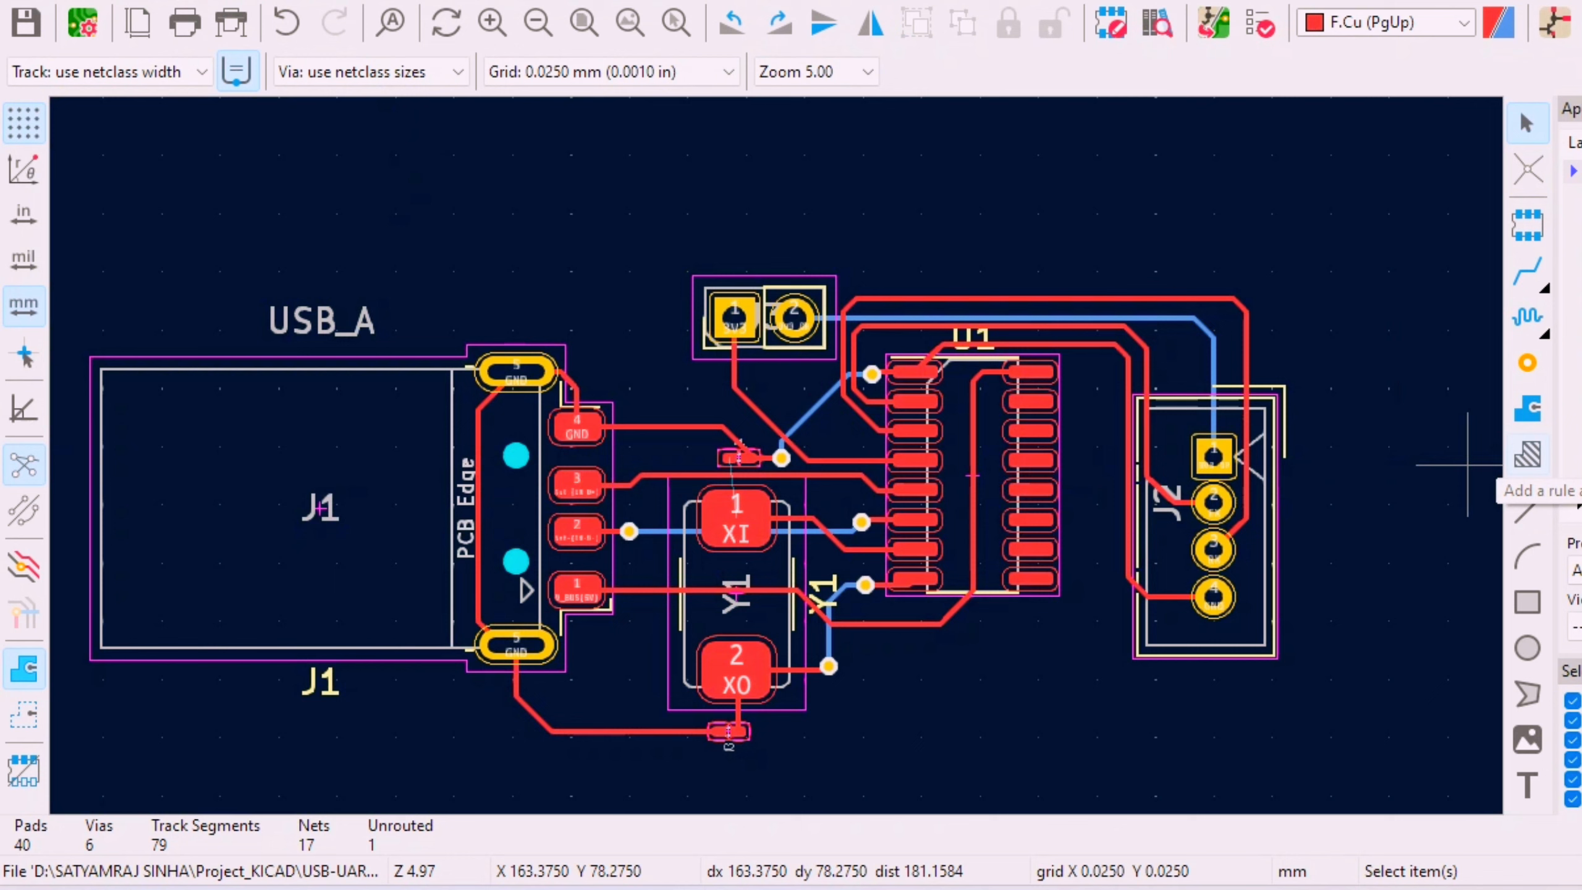
# - Draw a rectangle of about 35.6 by 21.1 mm around the circuit, starting near J1's PCB edge line and enclosing J2
pyautogui.click(1528, 454)
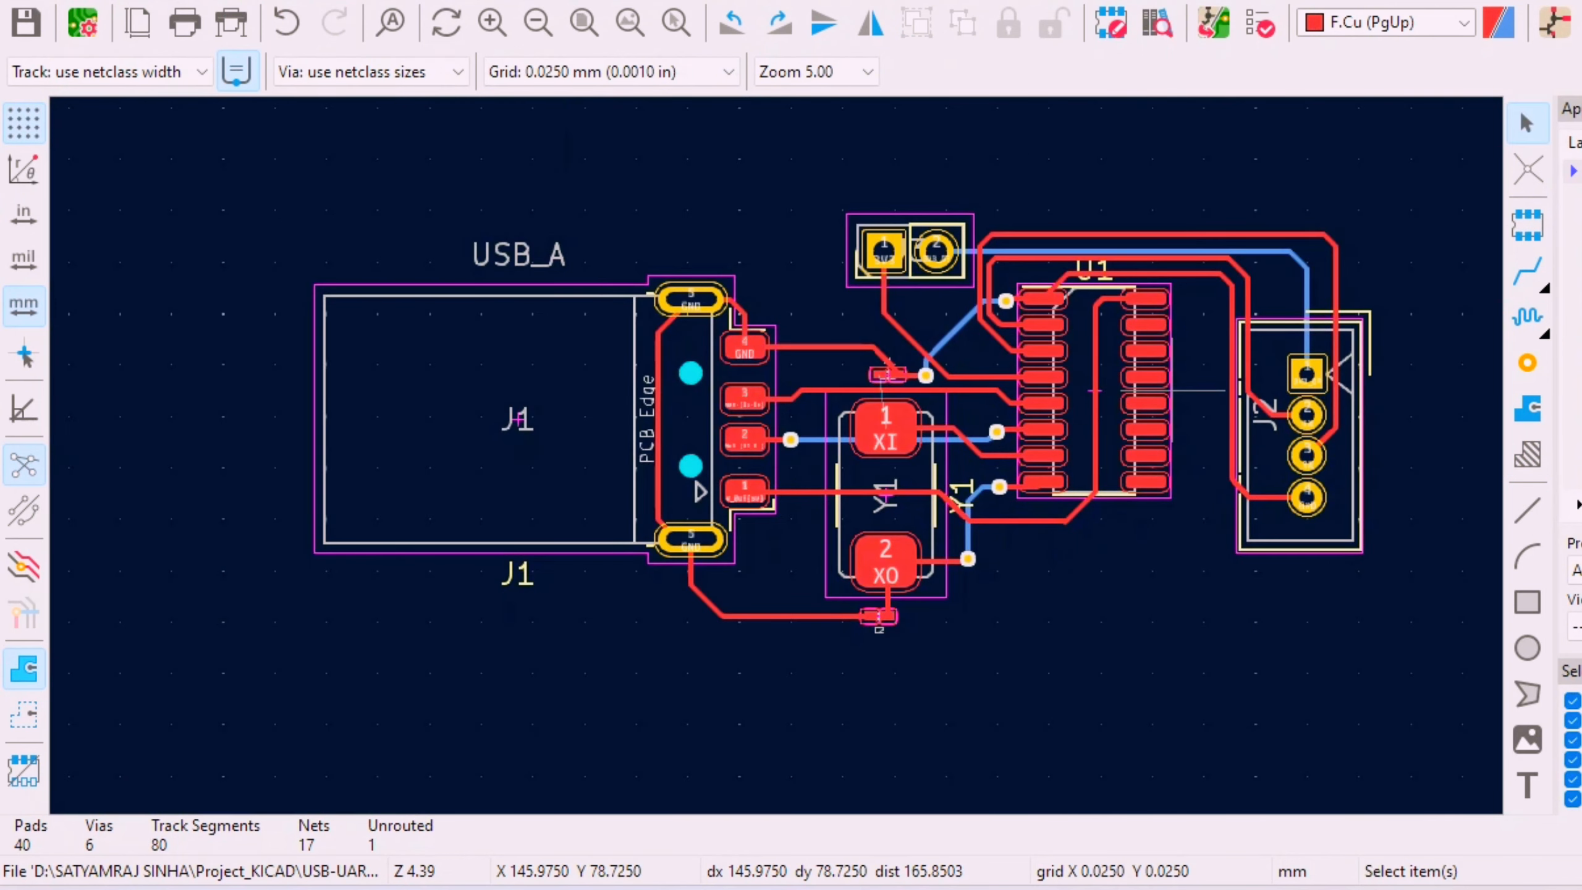
pyautogui.scroll(-3, 1180, 389)
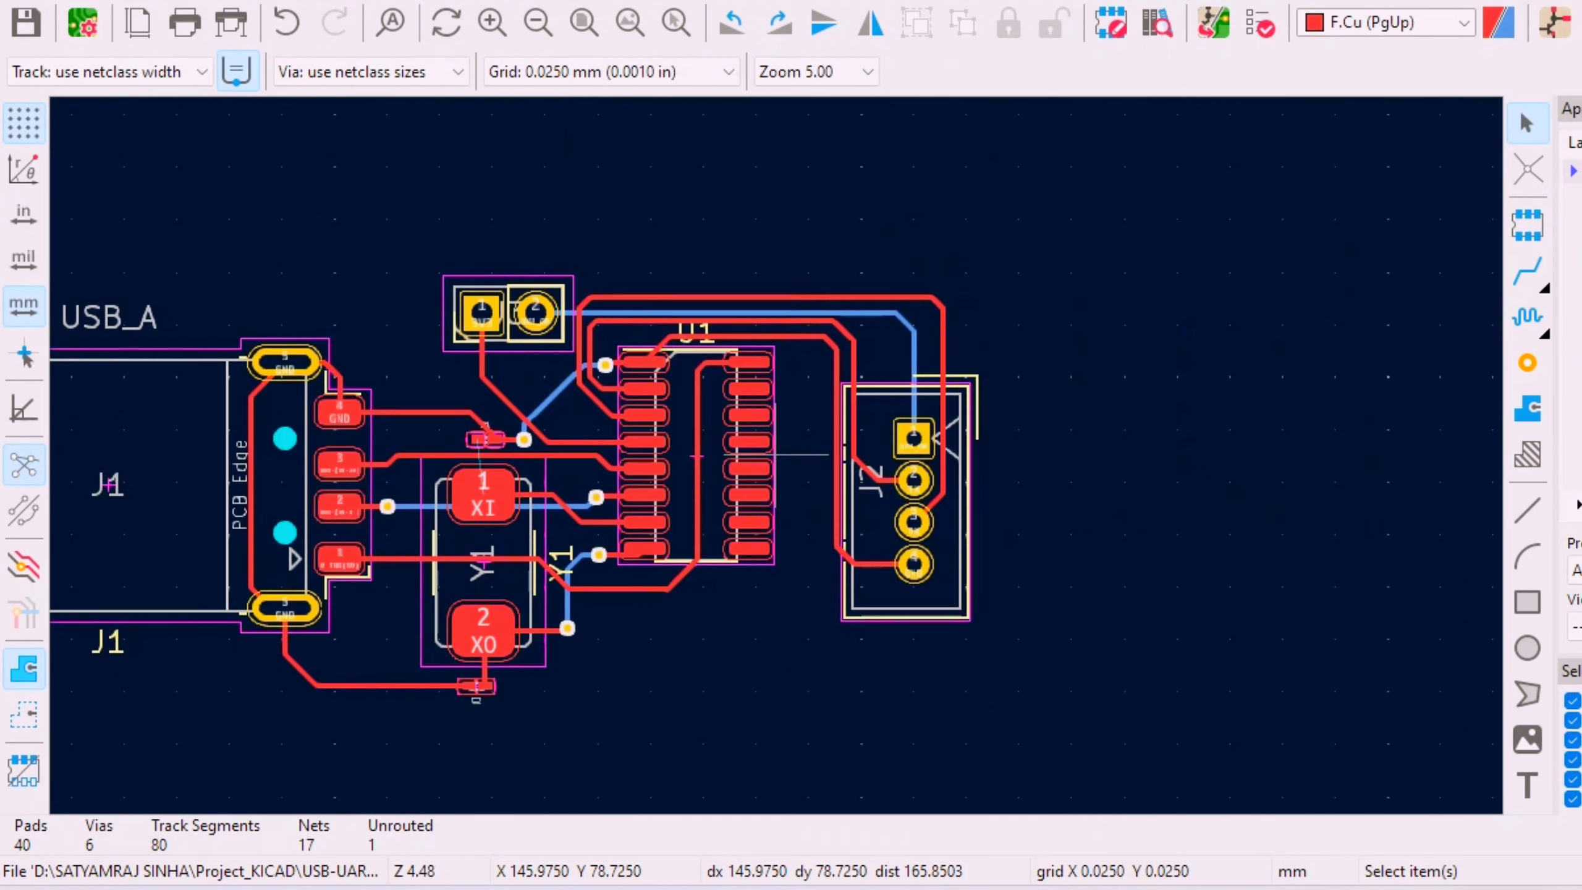
pyautogui.scroll(-1, 776, 455)
pyautogui.scroll(3, 546, 501)
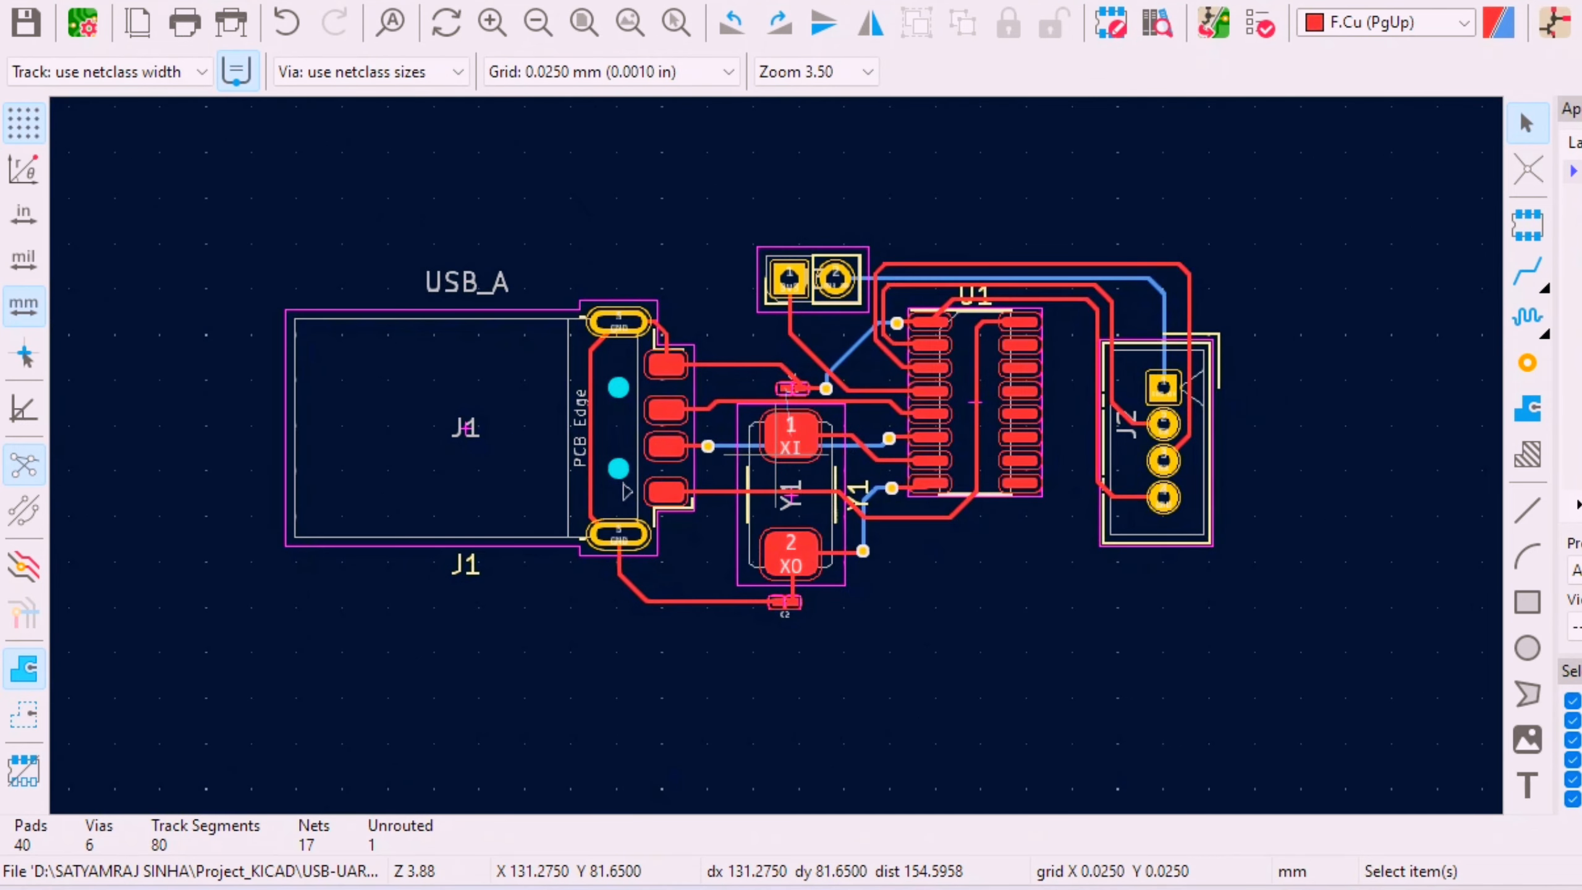
pyautogui.click(1527, 601)
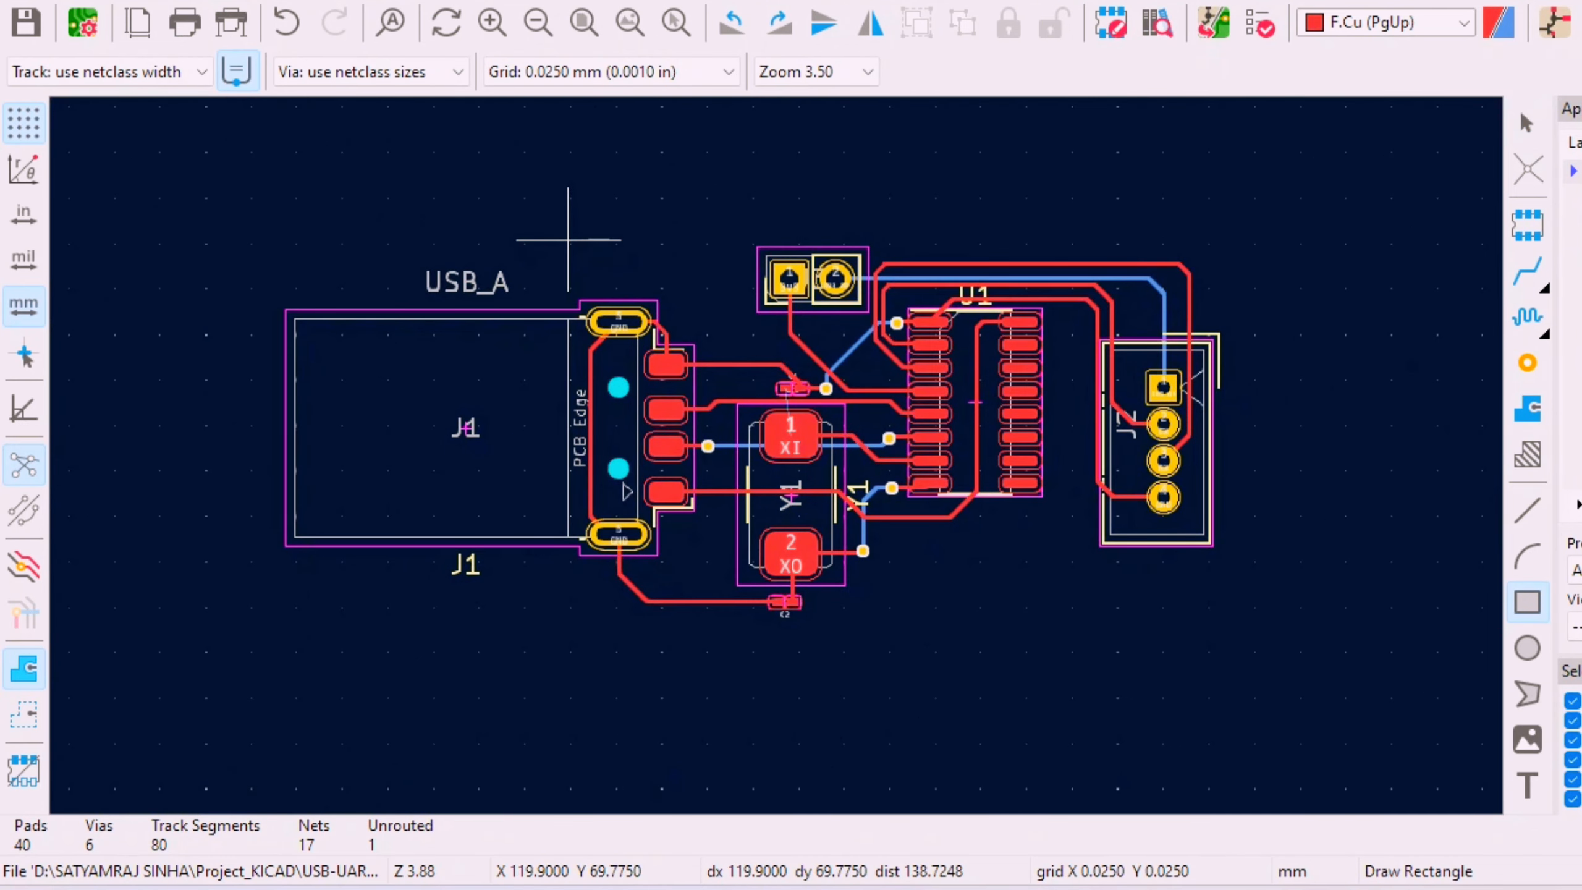
pyautogui.click(568, 239)
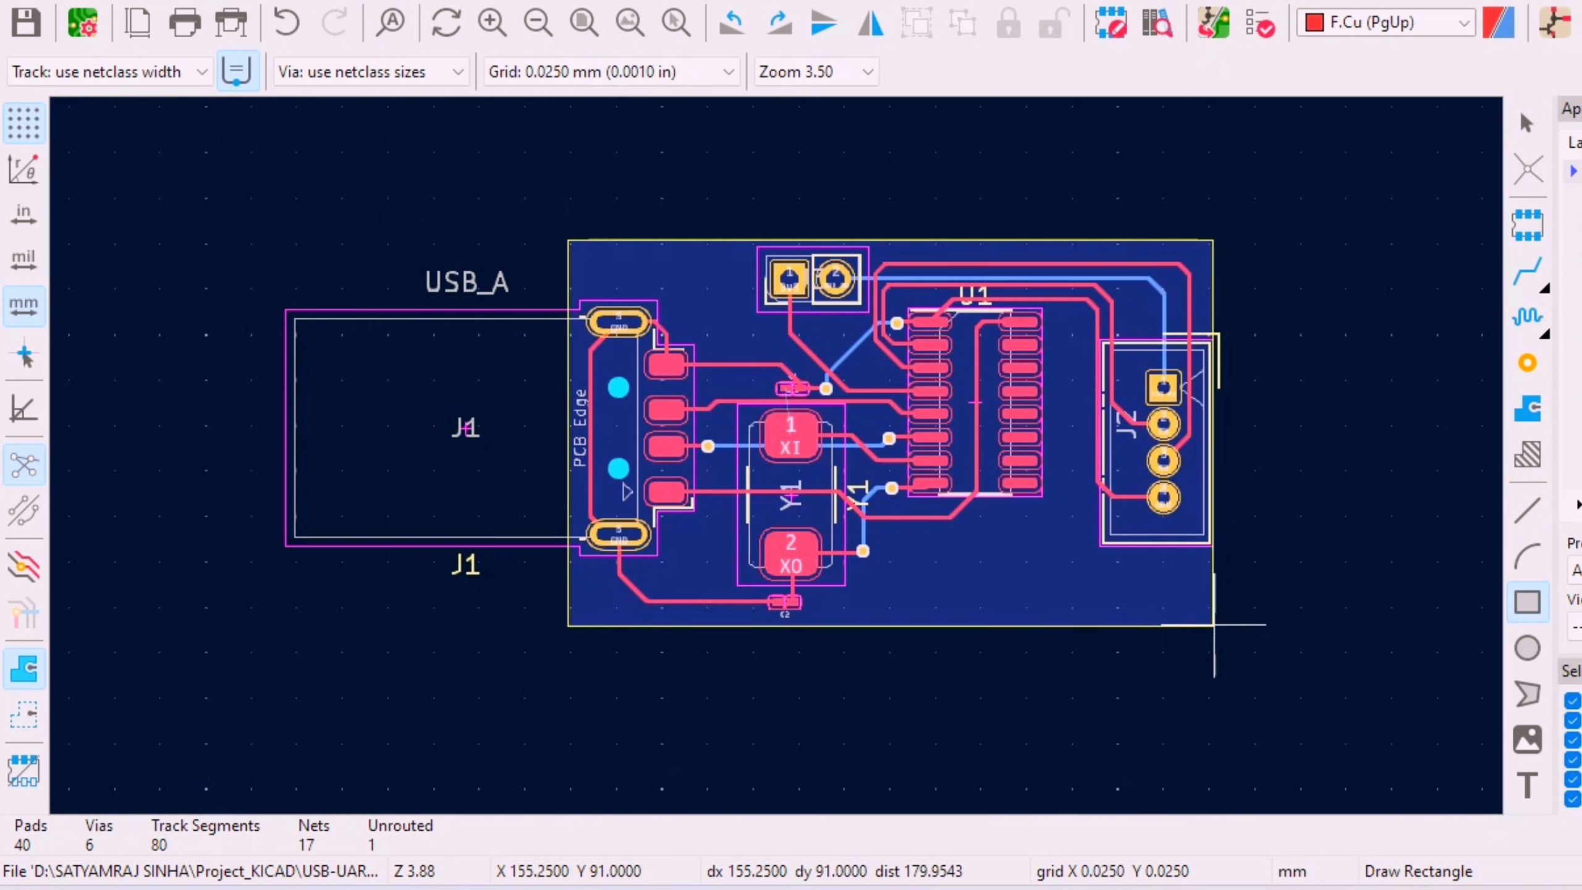
pyautogui.click(1216, 617)
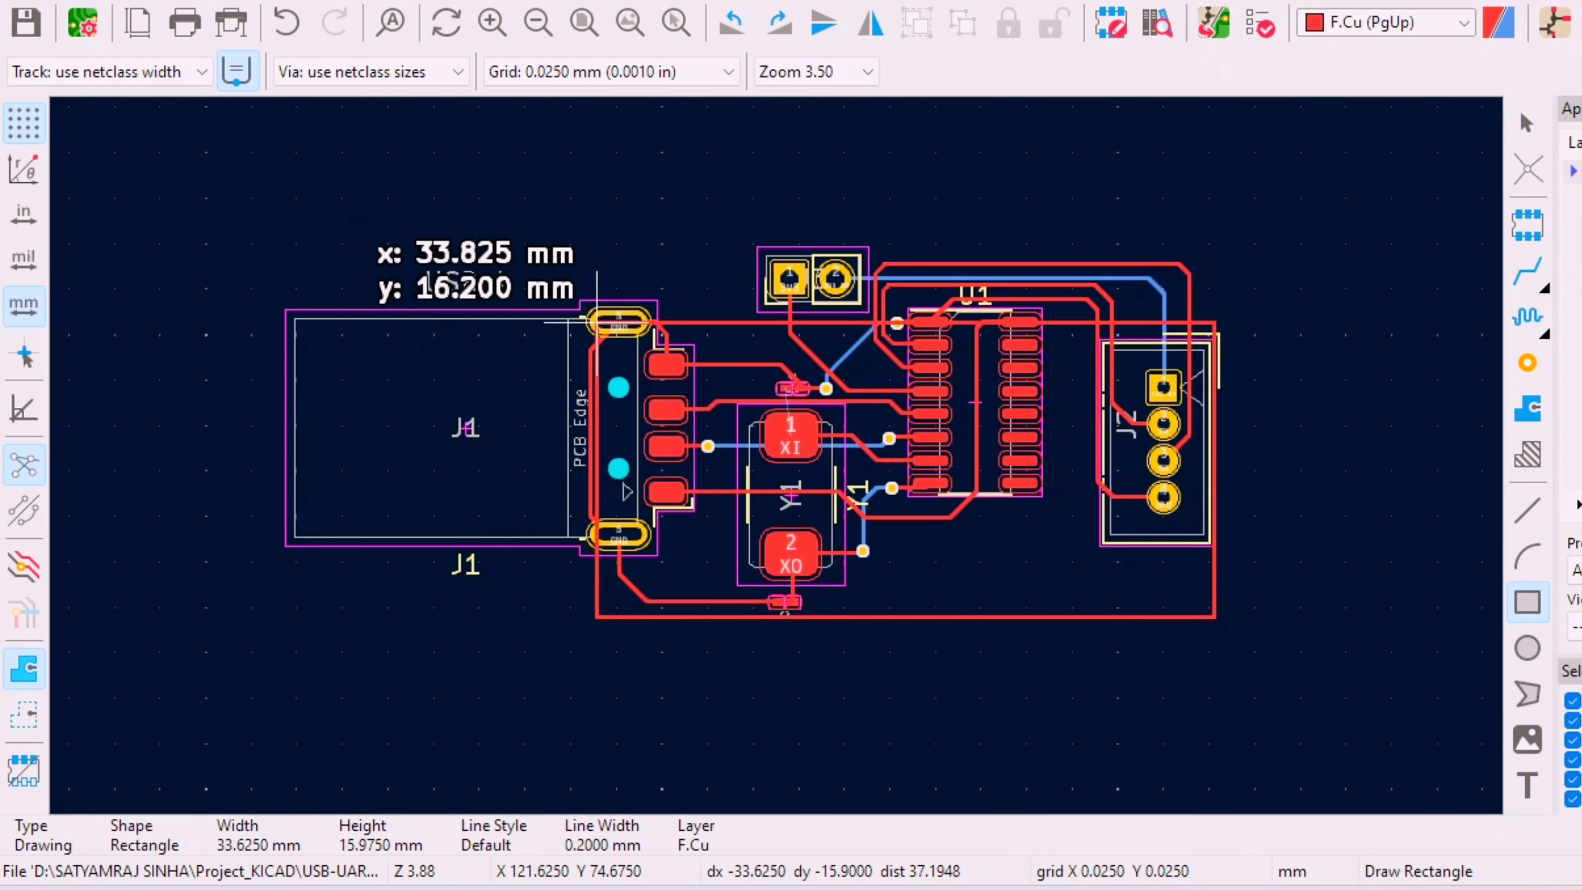
pyautogui.click(564, 237)
pyautogui.press('Escape')
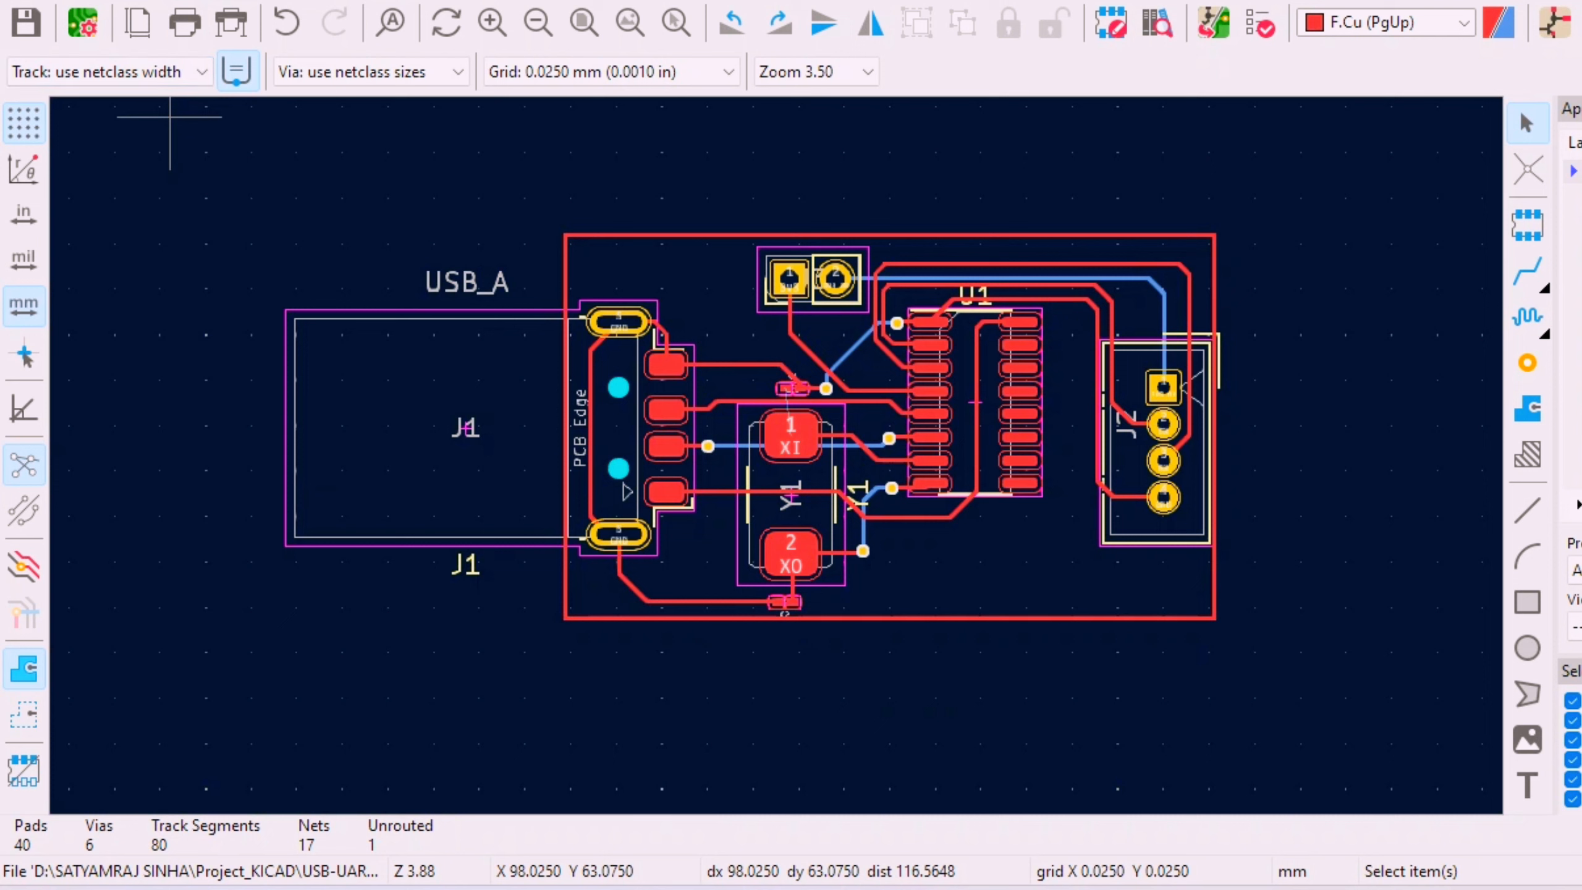
# - Move the rectangle around the circuit to the Edge.Cuts layer so it forms the board outline
pyautogui.doubleClick(1031, 619)
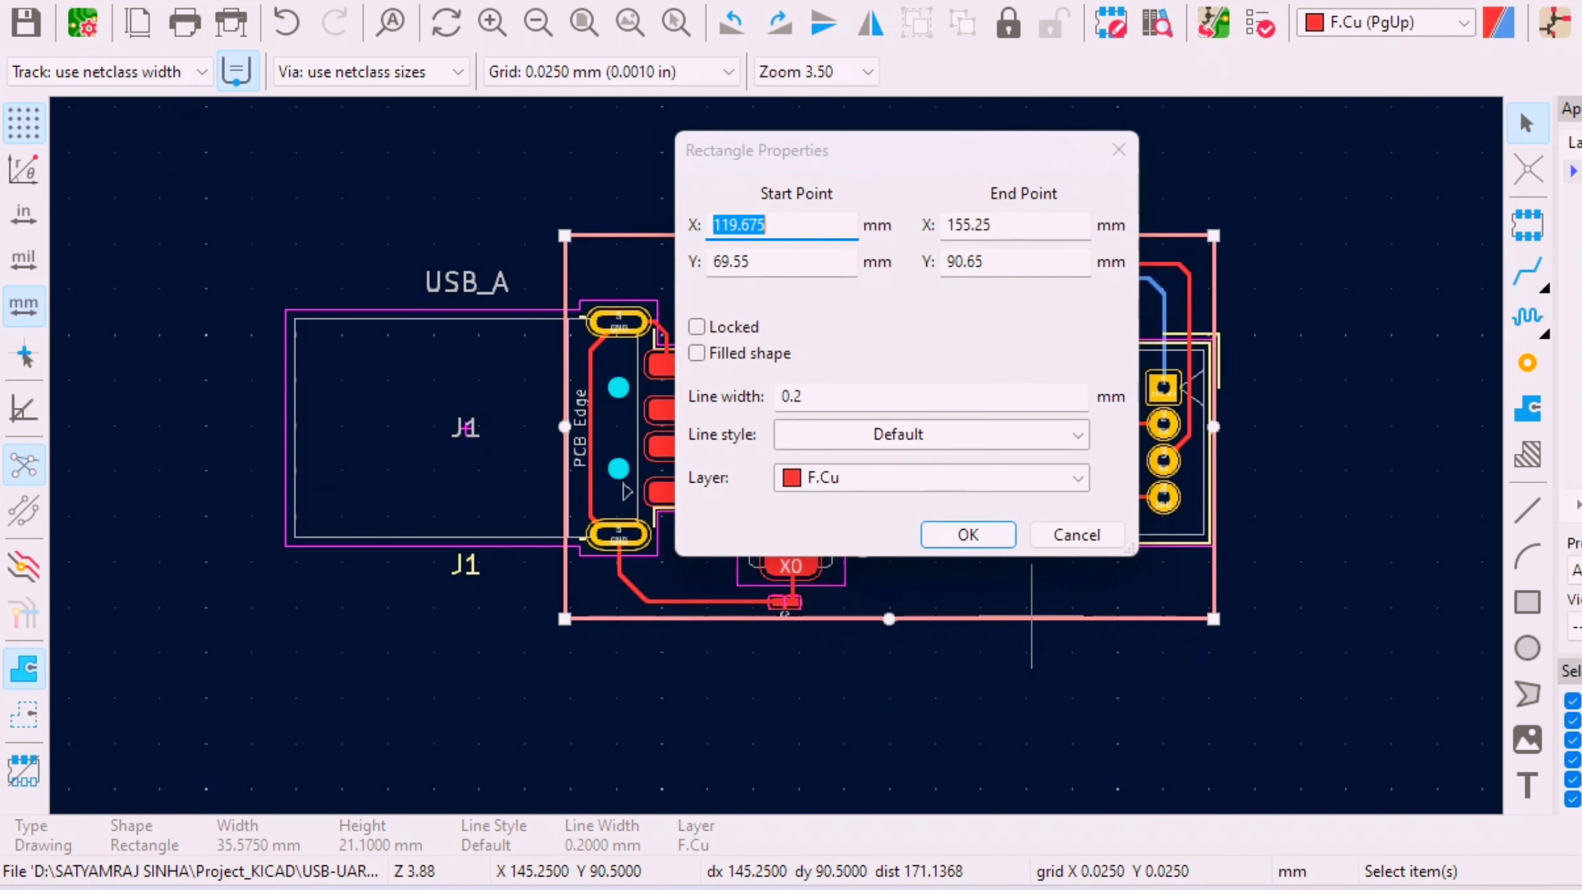
pyautogui.click(931, 477)
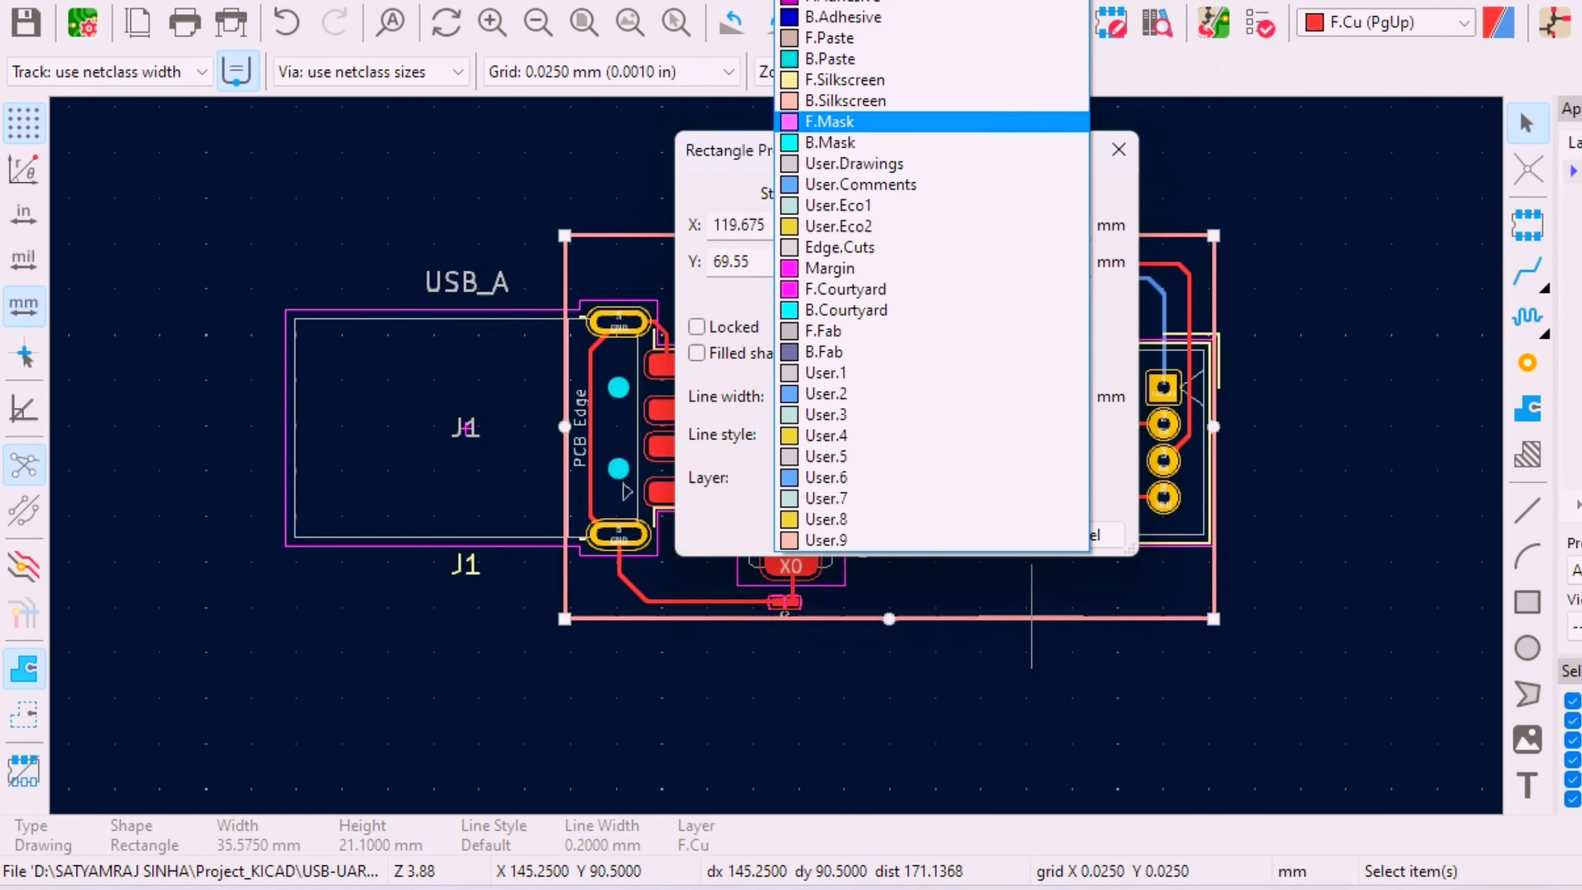
pyautogui.press('Return')
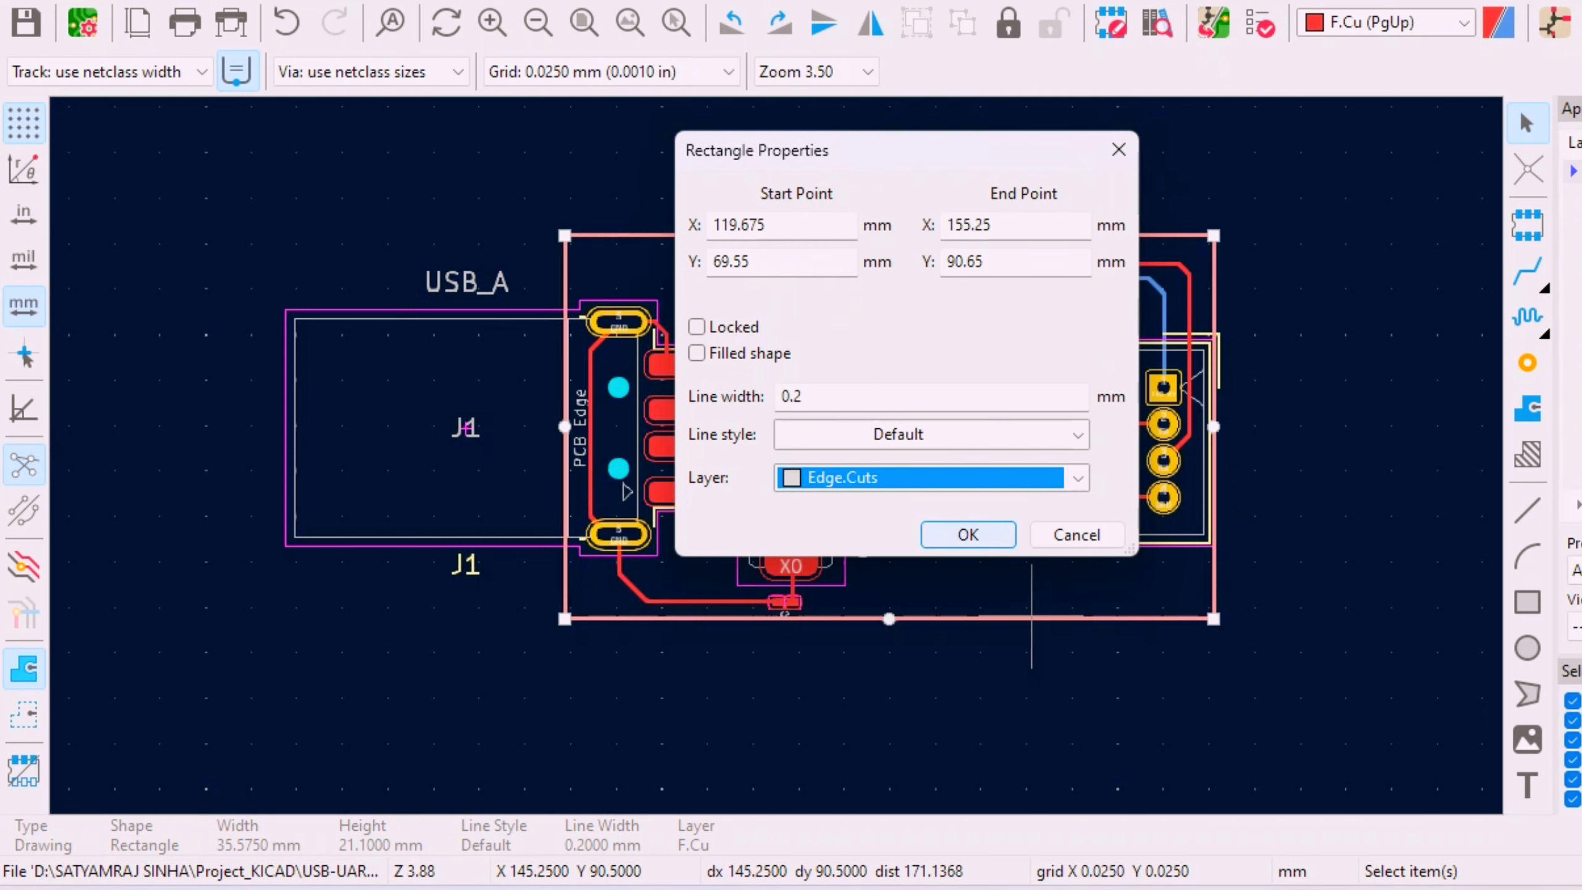
pyautogui.press('Return')
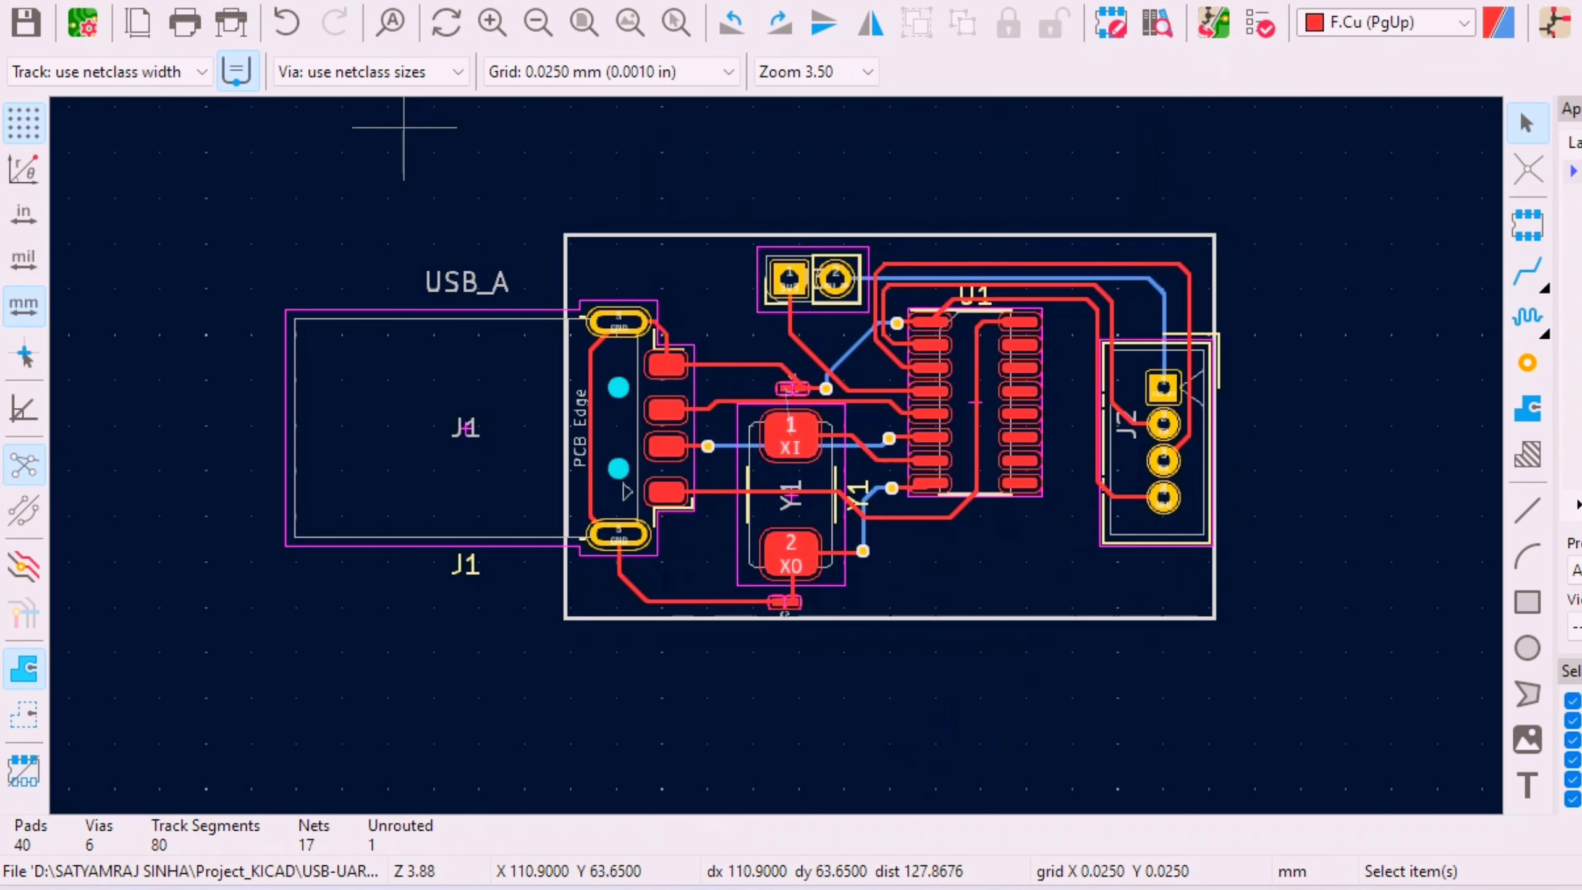
# - Inspect the outlined board from above and at a slight tilt in the 3D Viewer, and close the viewer
pyautogui.click(111, 0)
pyautogui.click(187, 118)
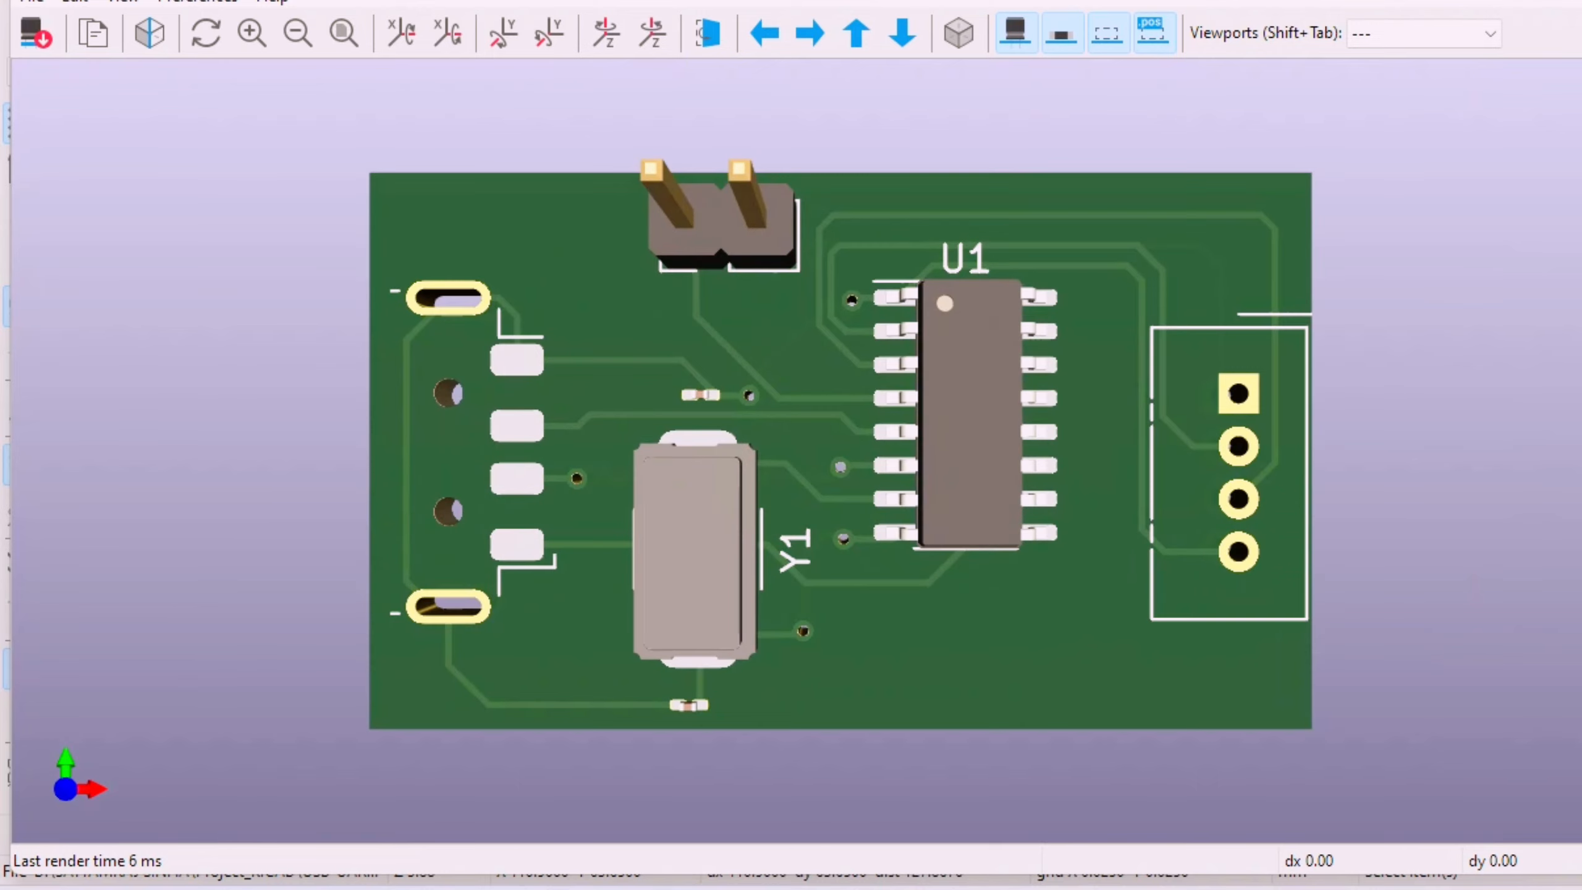
pyautogui.moveTo(560, 436); pyautogui.dragTo(611, 405)
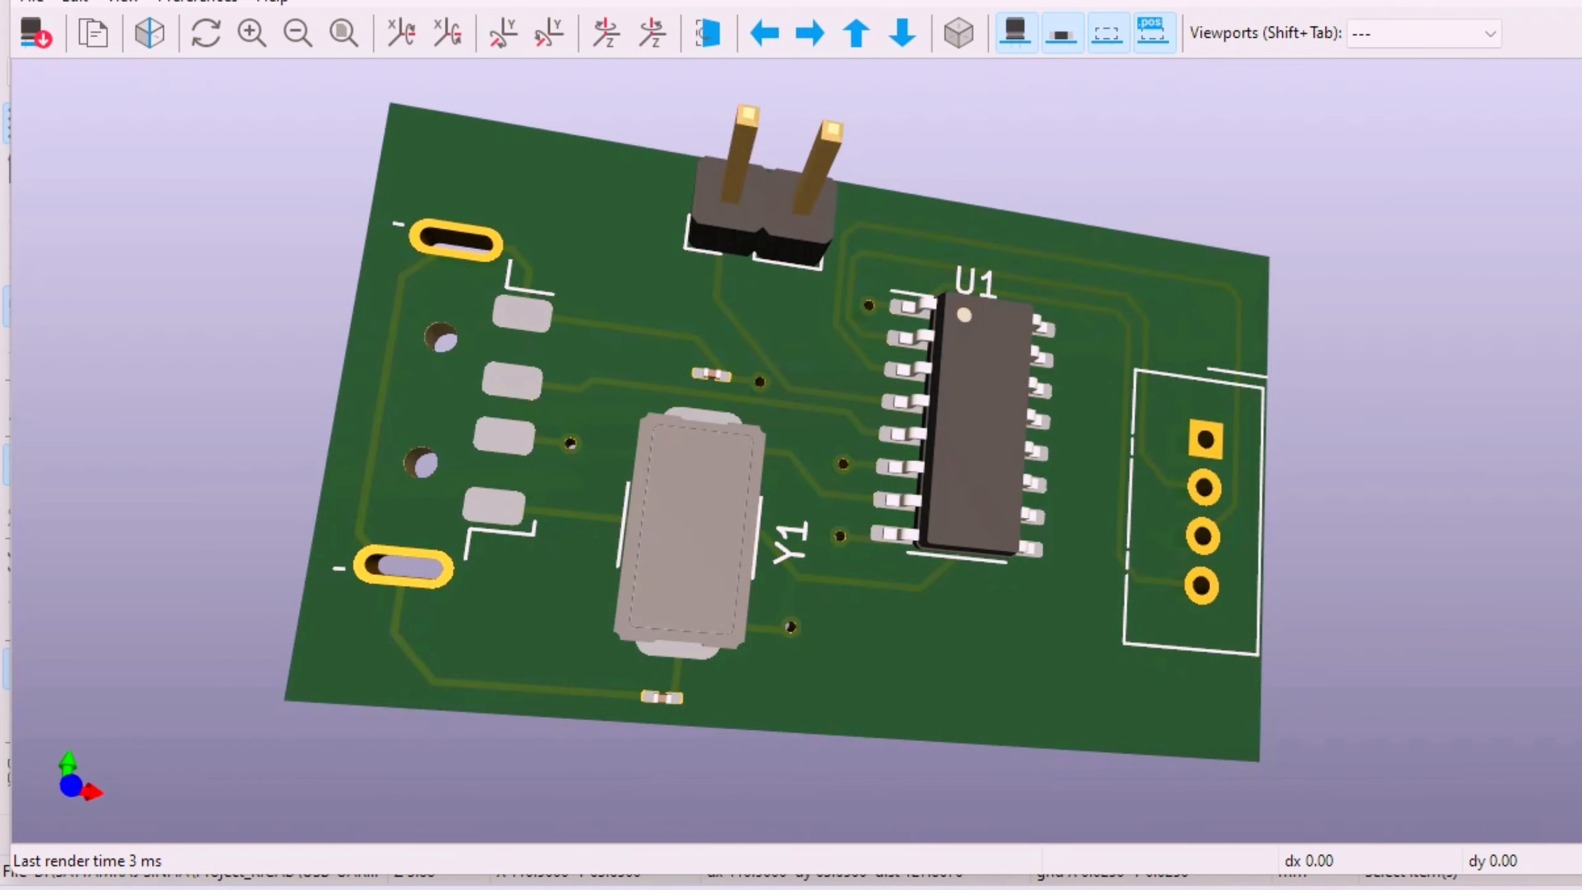
pyautogui.hotkey('alt', 'F4')
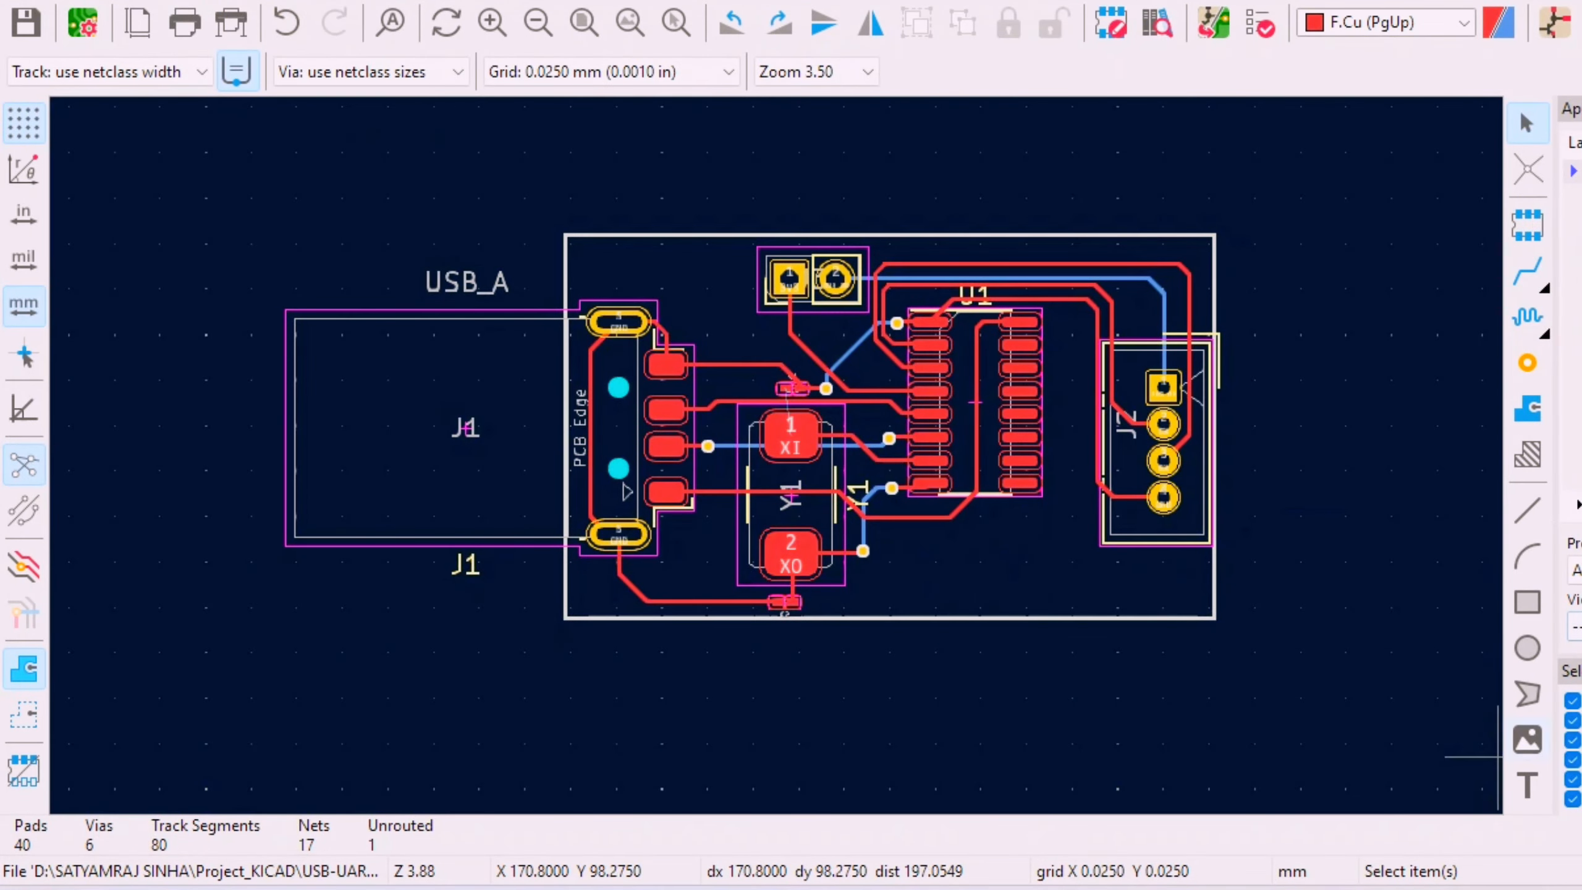
pyautogui.click(1527, 783)
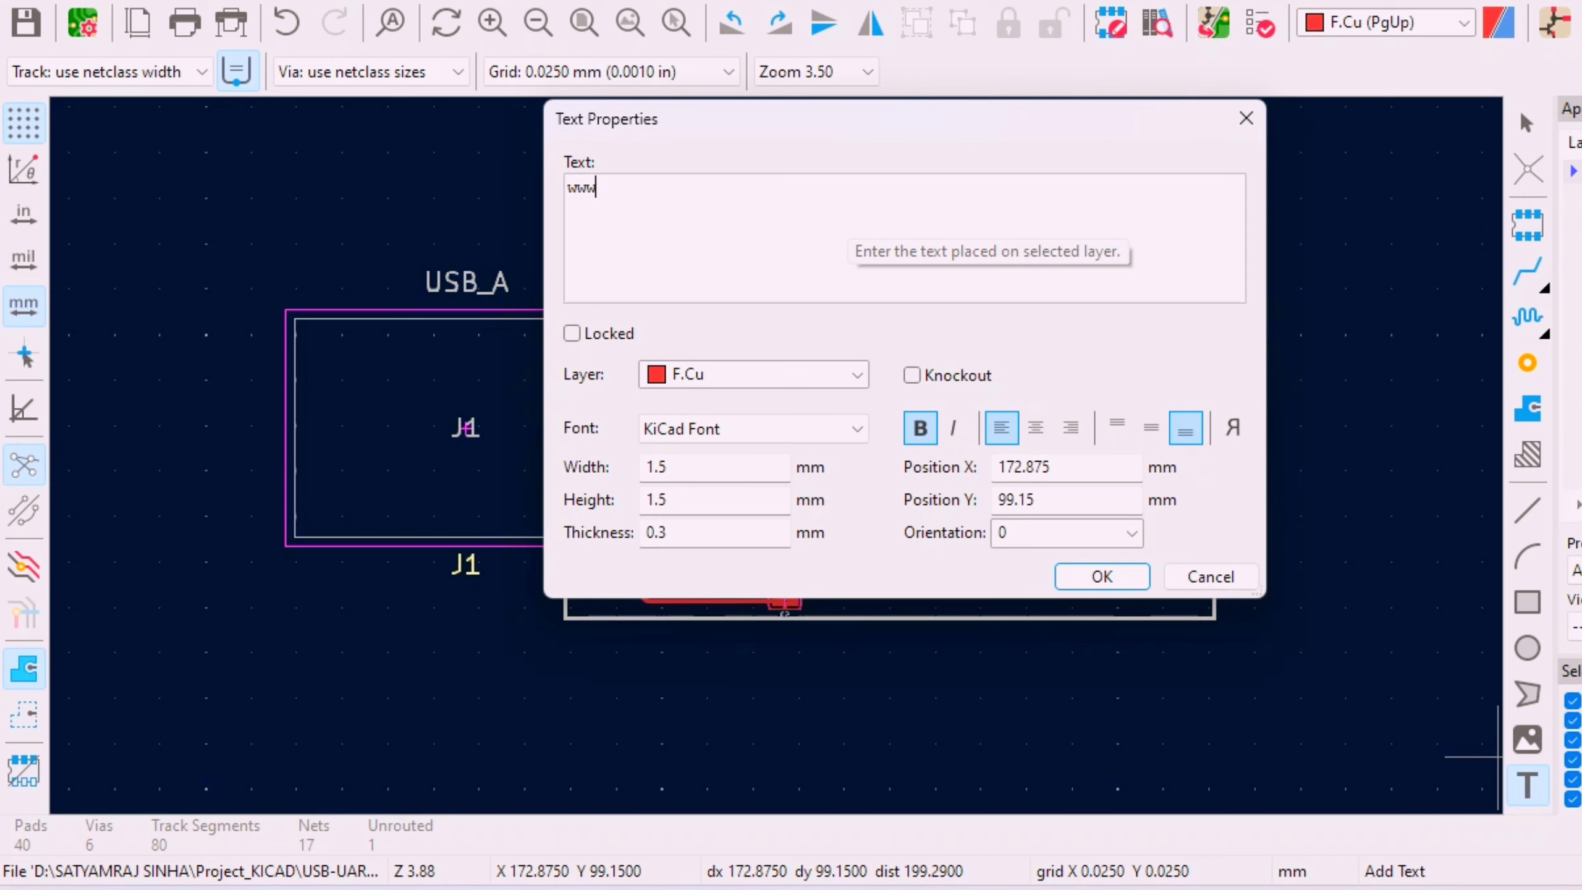
pyautogui.write('.e;')
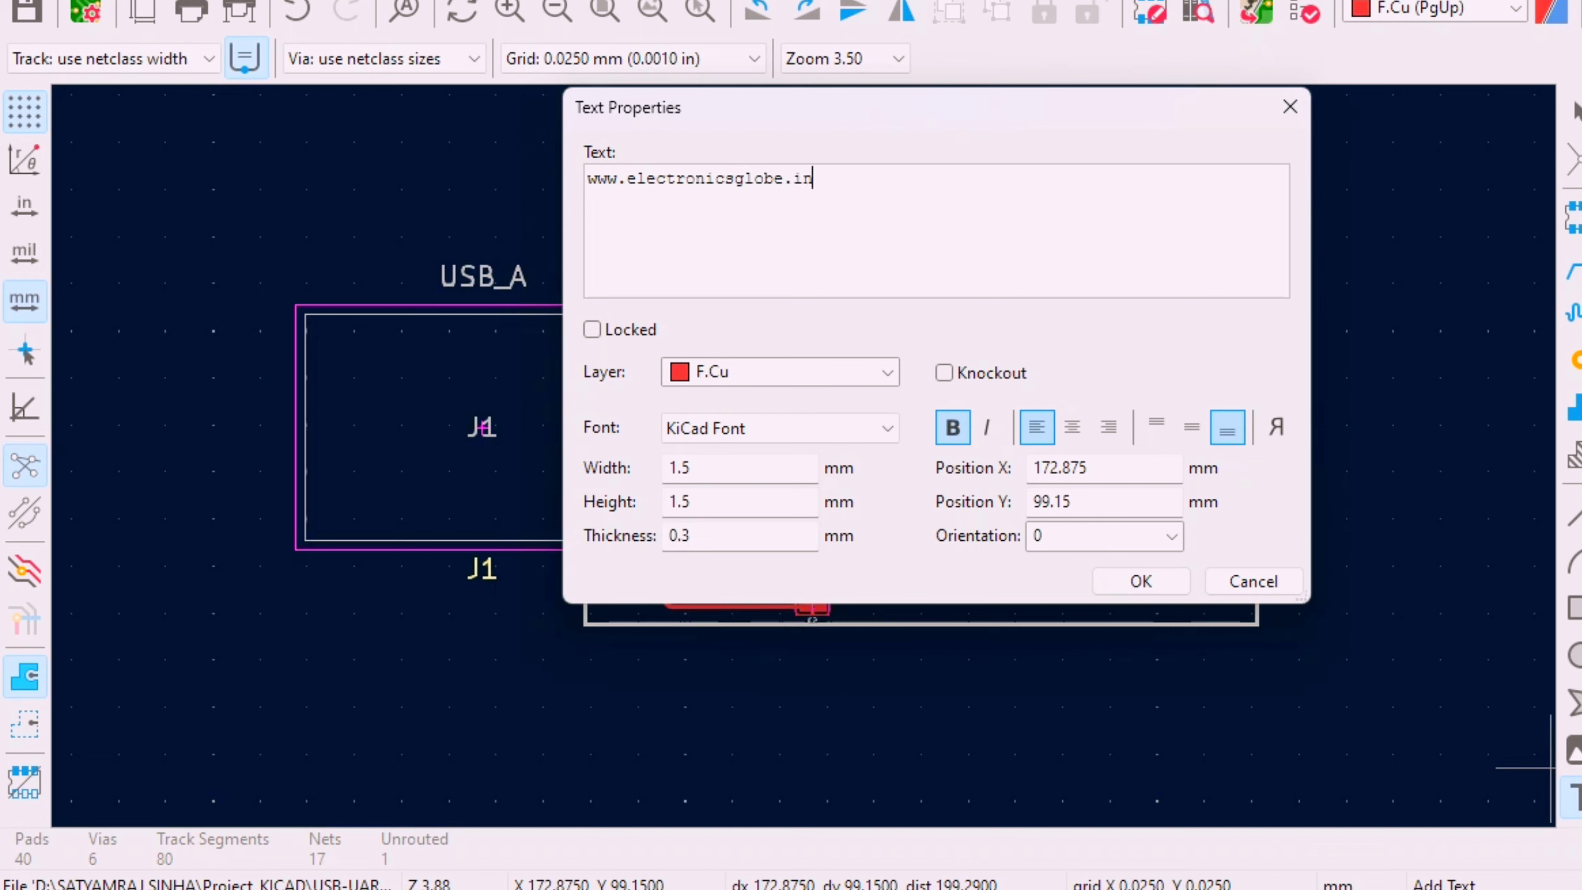
pyautogui.click(781, 372)
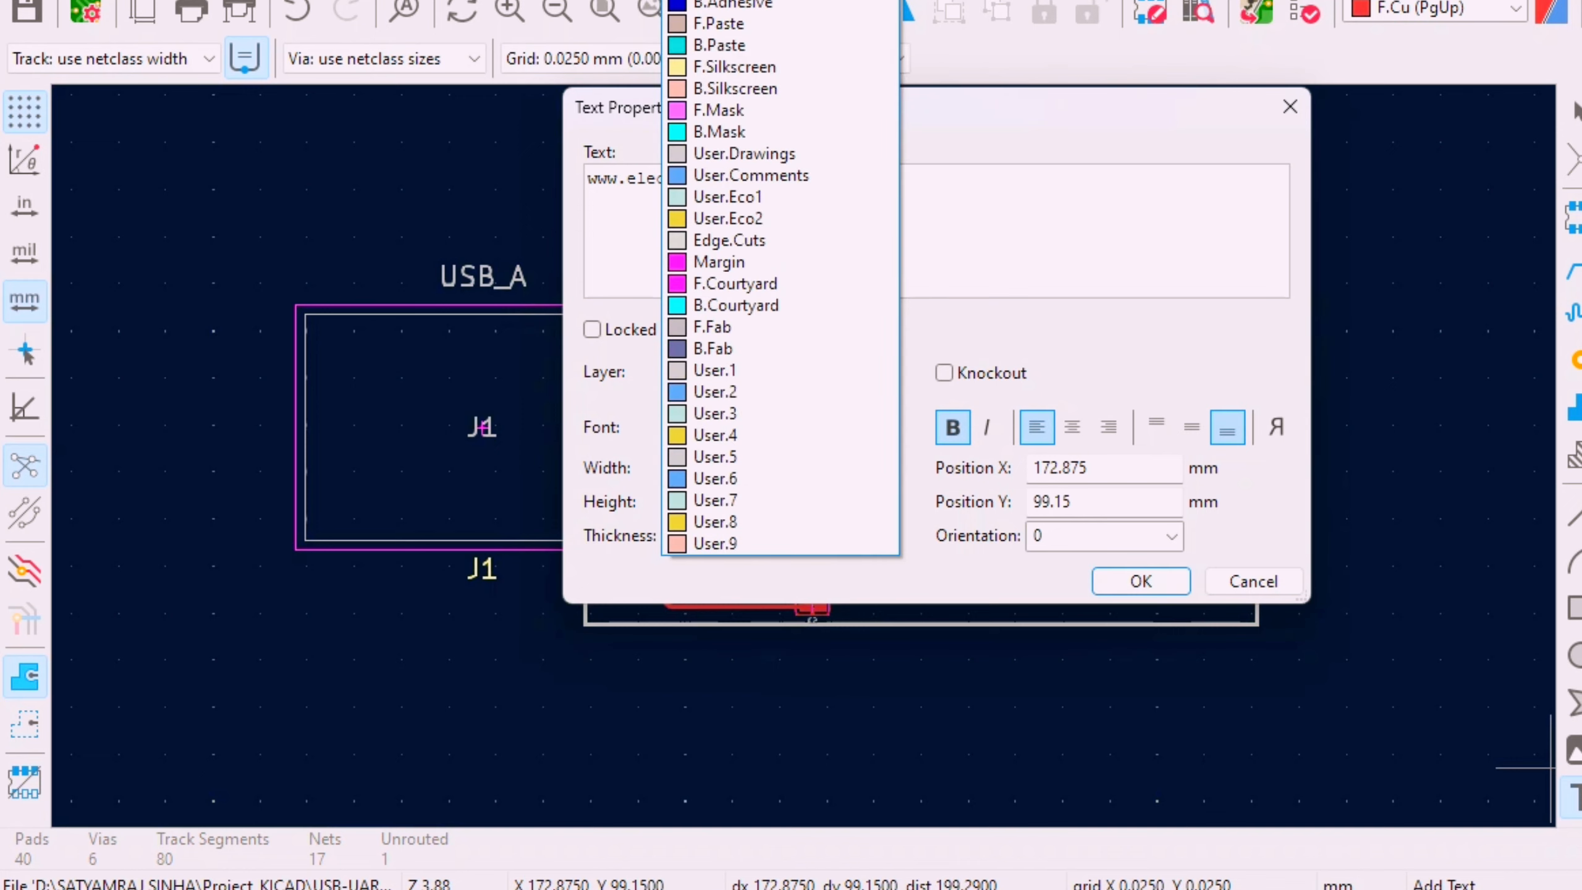
pyautogui.press('Down')
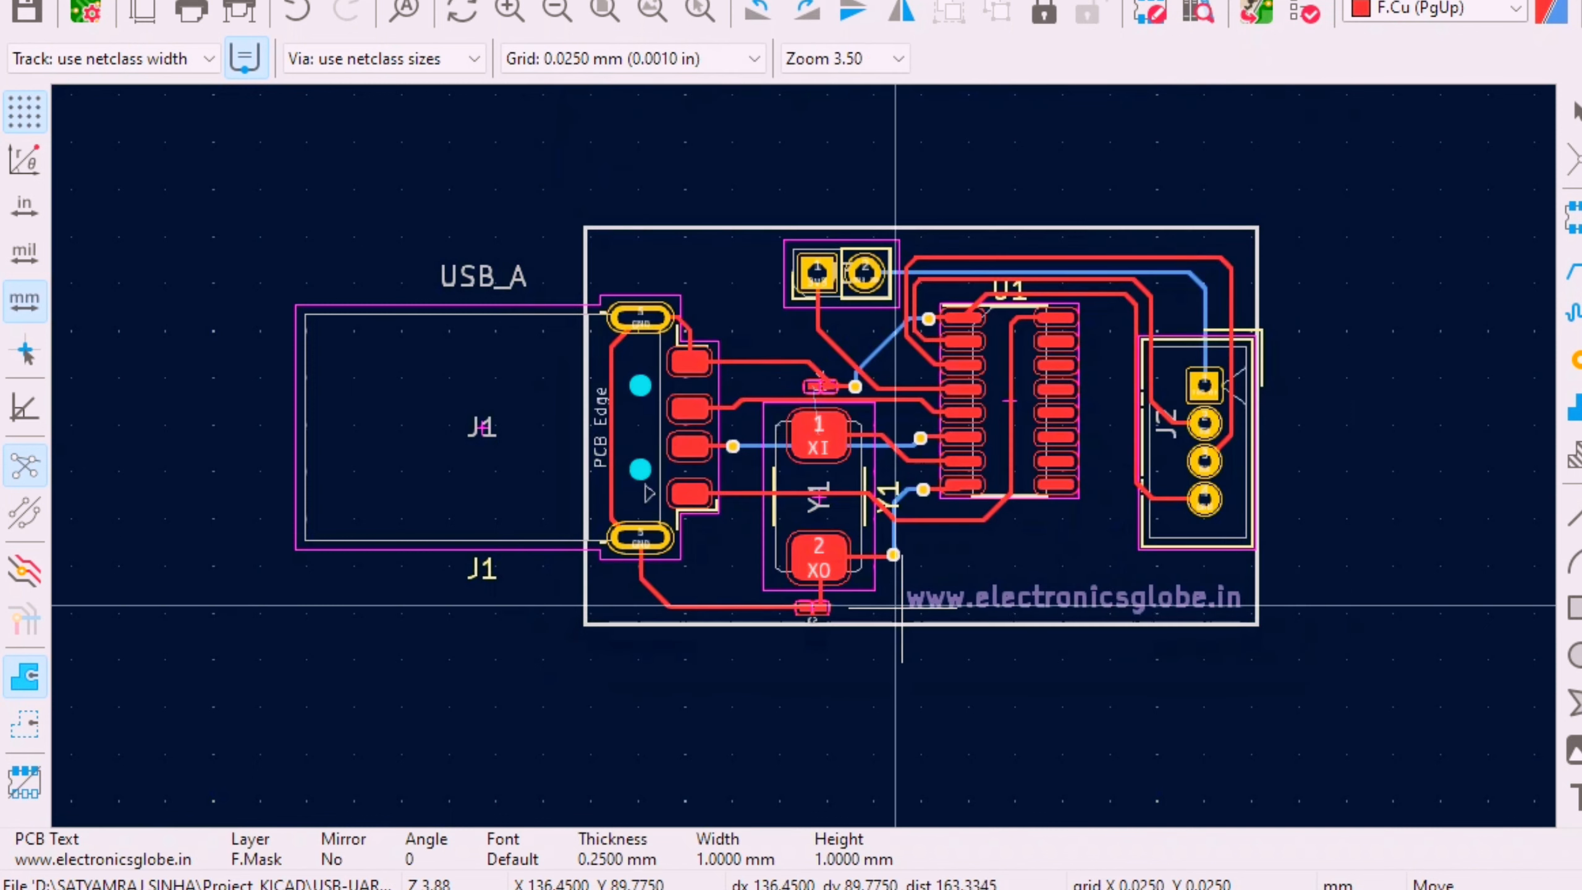
pyautogui.moveTo(902, 607); pyautogui.dragTo(912, 612)
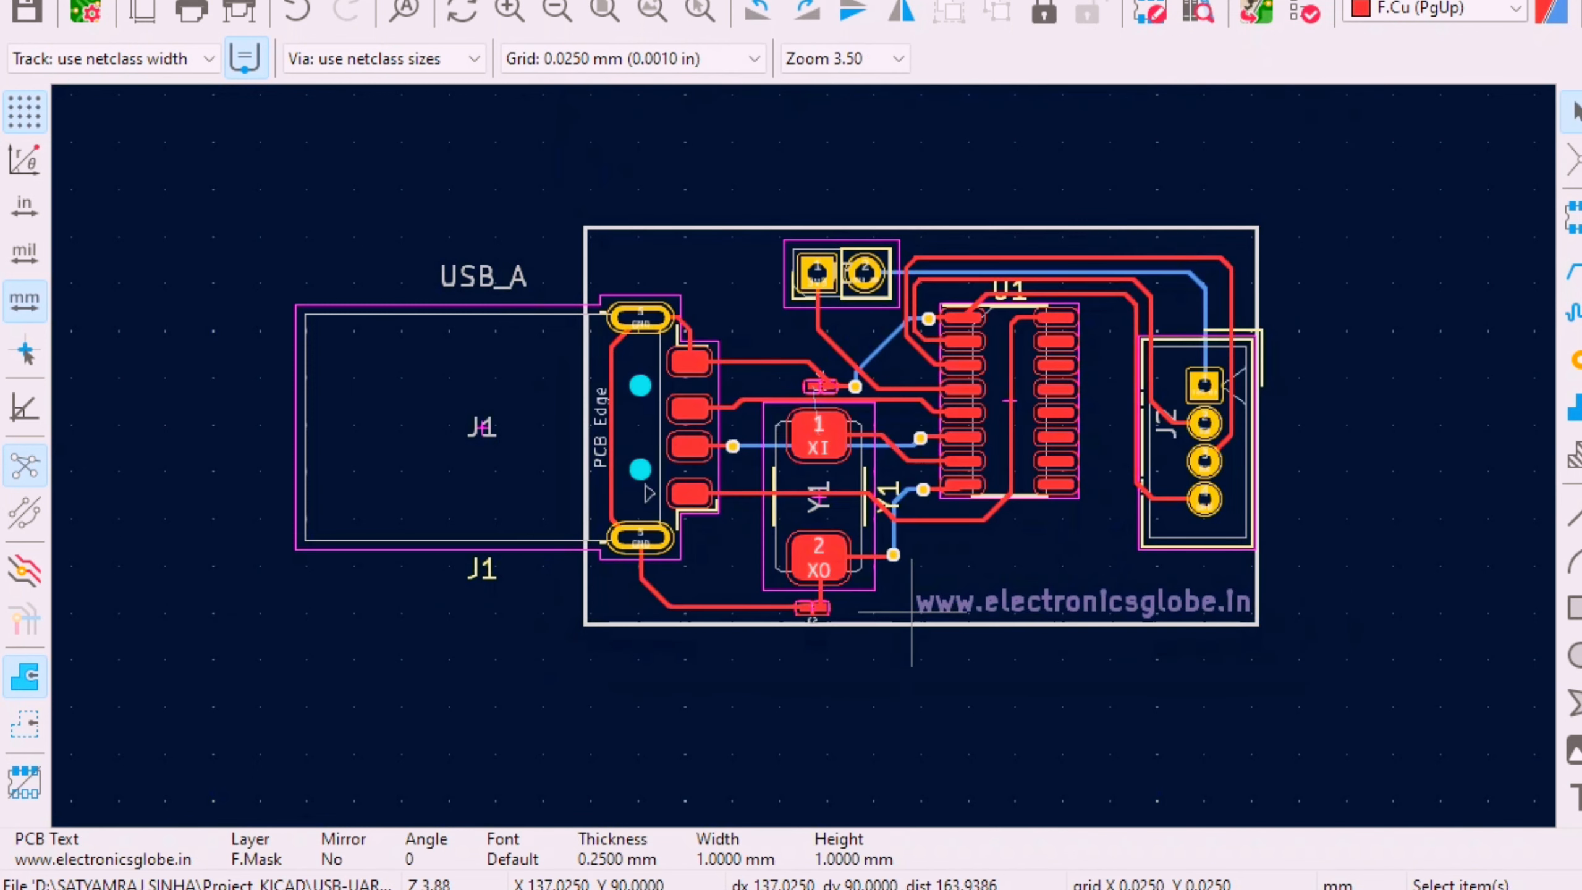
pyautogui.click(960, 719)
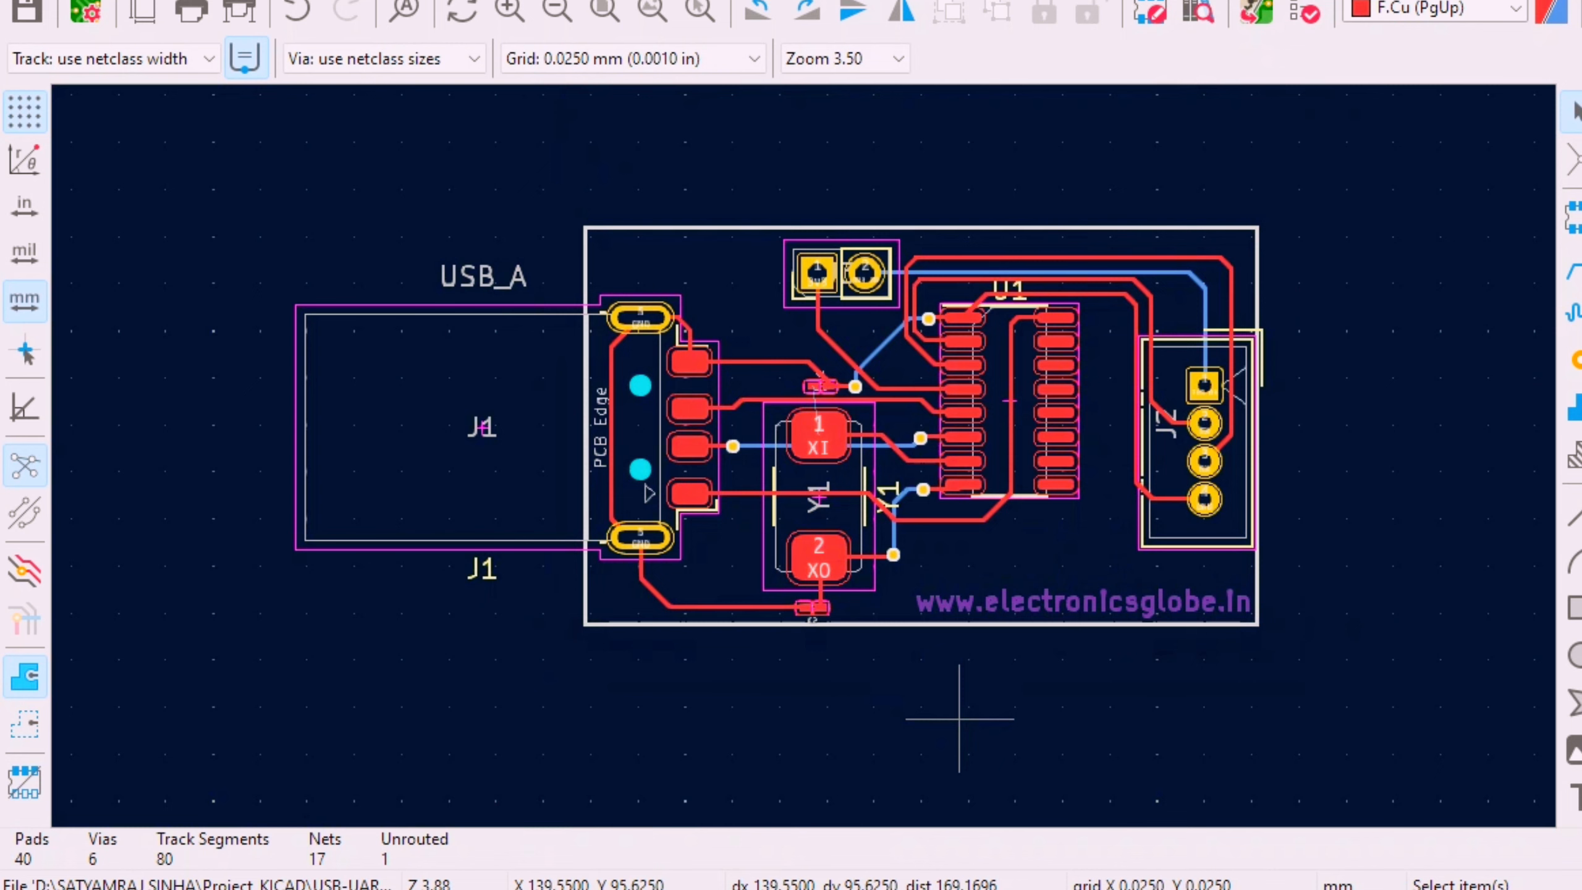
# - Examine the website text and components on the board in the 3D Viewer from several angles, and close the viewer
pyautogui.click(105, 1)
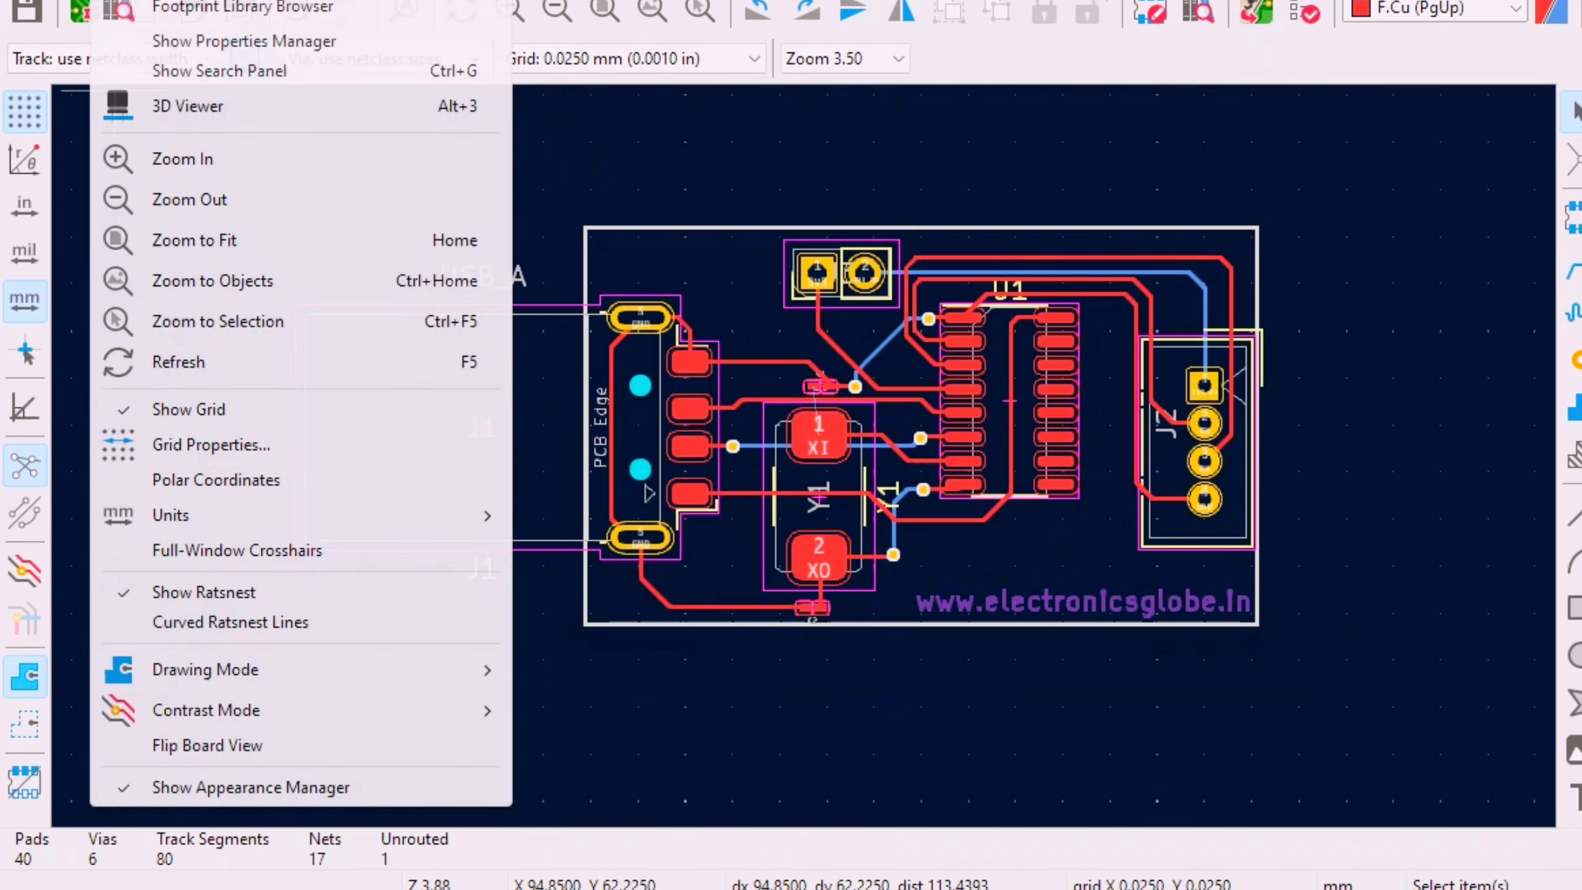
pyautogui.click(187, 106)
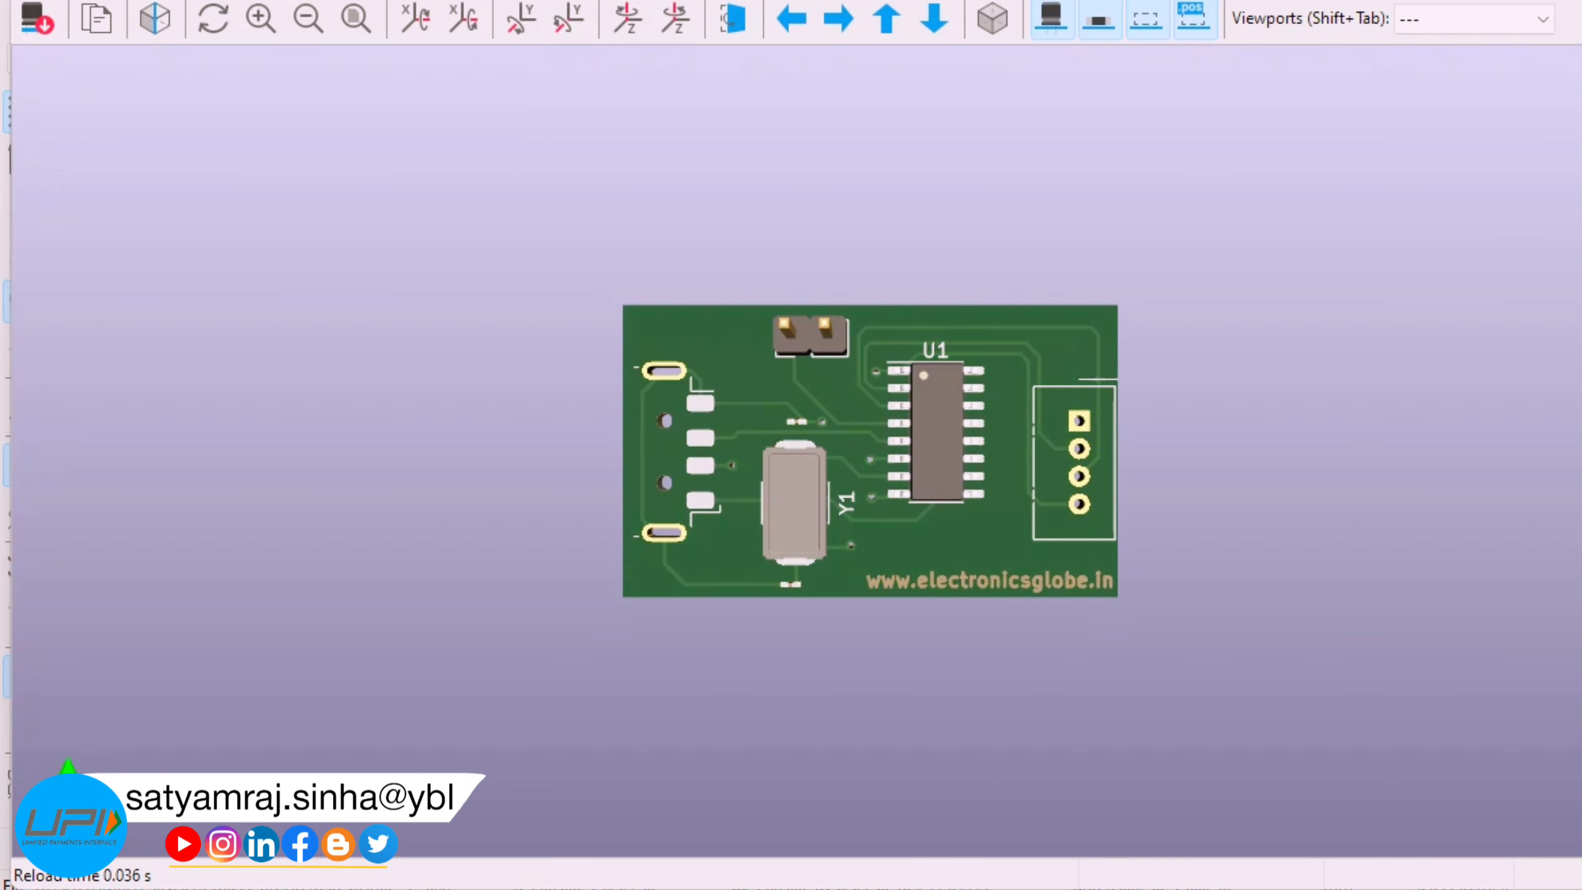
pyautogui.scroll(-6, 871, 451)
pyautogui.scroll(13, 871, 450)
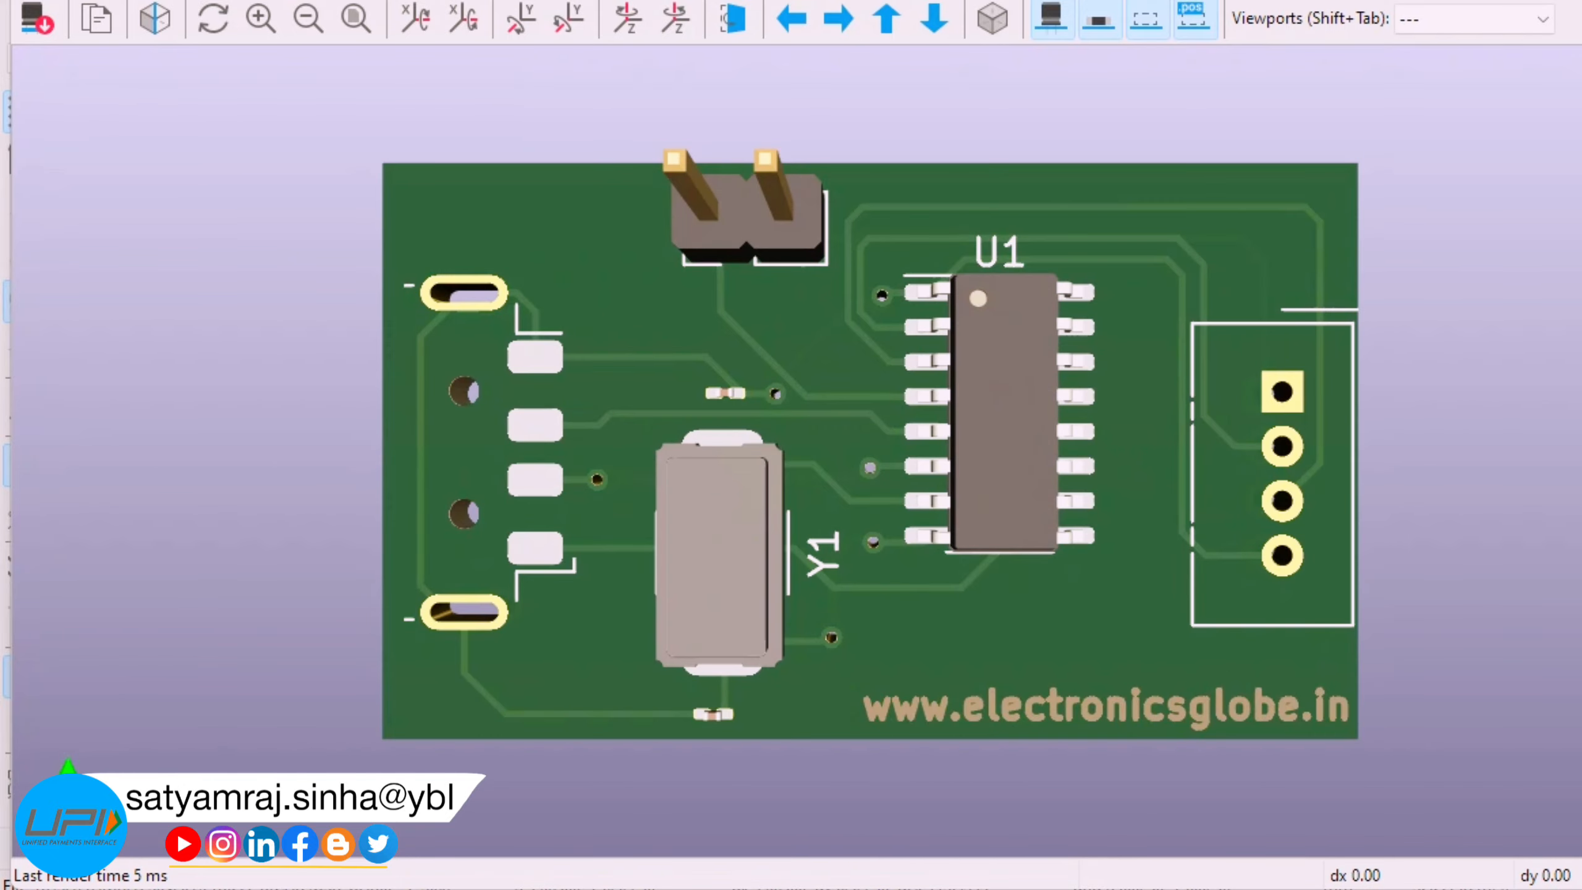
pyautogui.moveTo(870, 450); pyautogui.dragTo(860, 312)
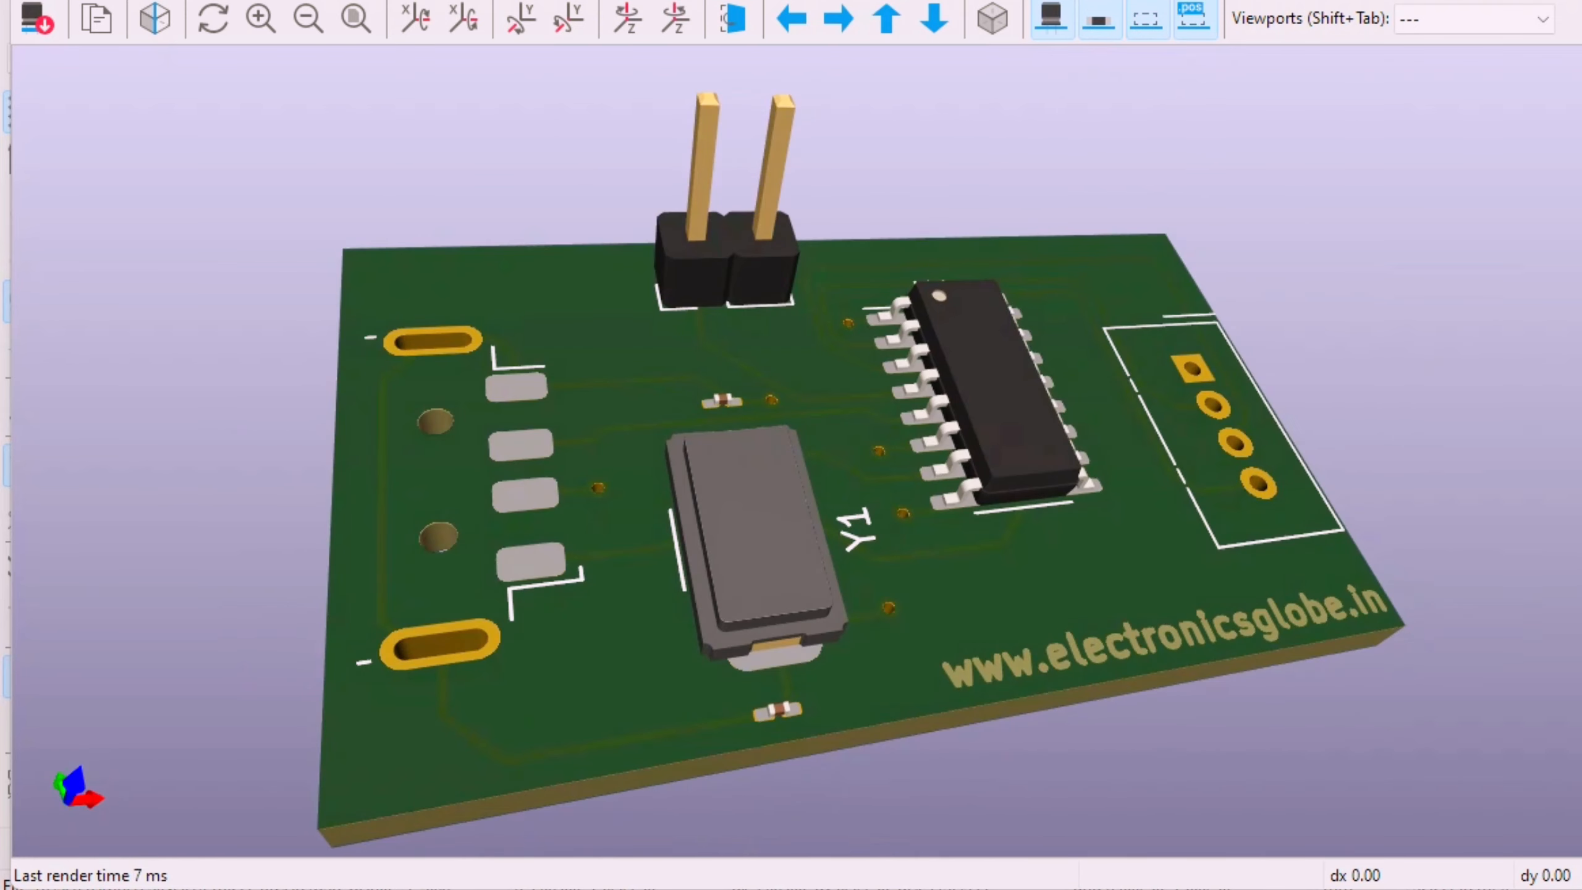
pyautogui.moveTo(991, 387); pyautogui.dragTo(873, 511)
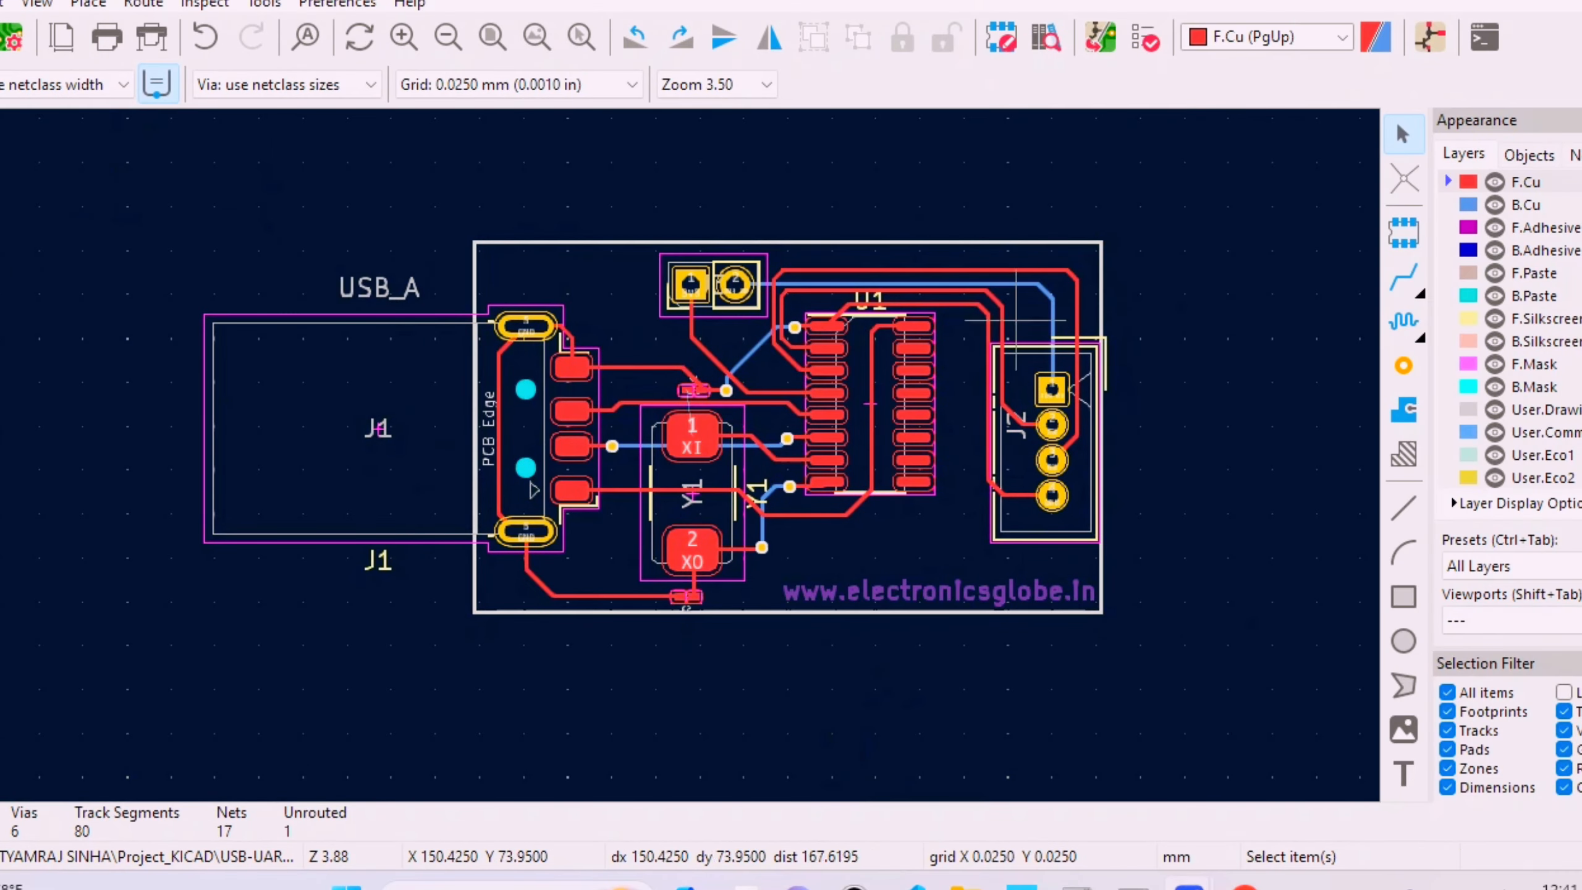
# - Compare J2's pin labels in the layout with the connector's markings in the 3D Viewer, and close the viewer
pyautogui.scroll(5, 1052, 413)
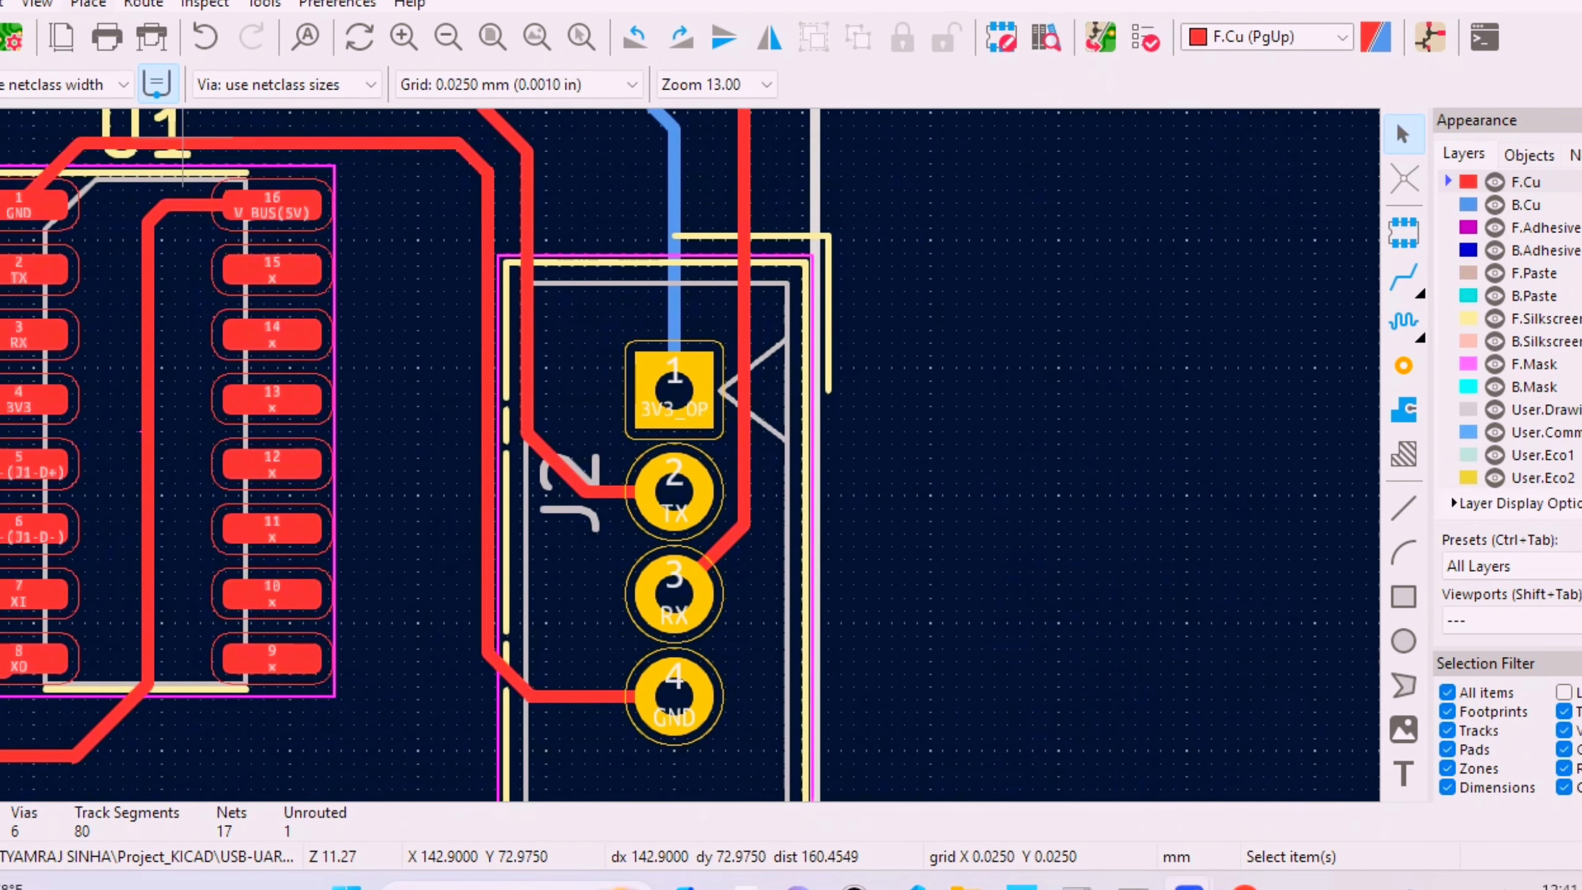
pyautogui.click(36, 3)
pyautogui.click(103, 129)
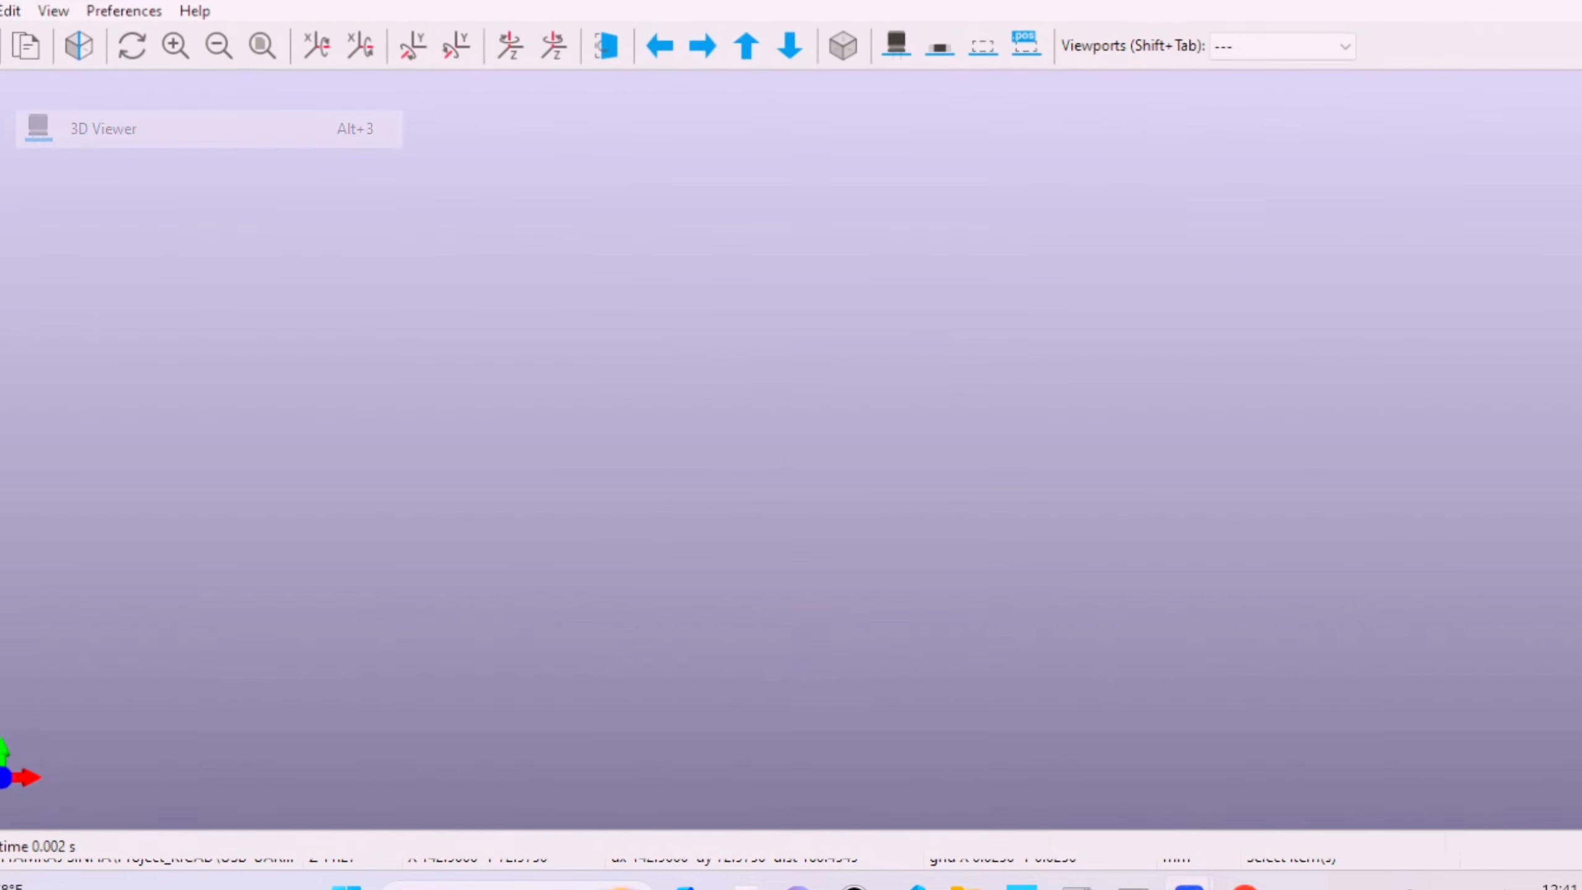
pyautogui.scroll(10, 777, 424)
pyautogui.scroll(-12, 793, 450)
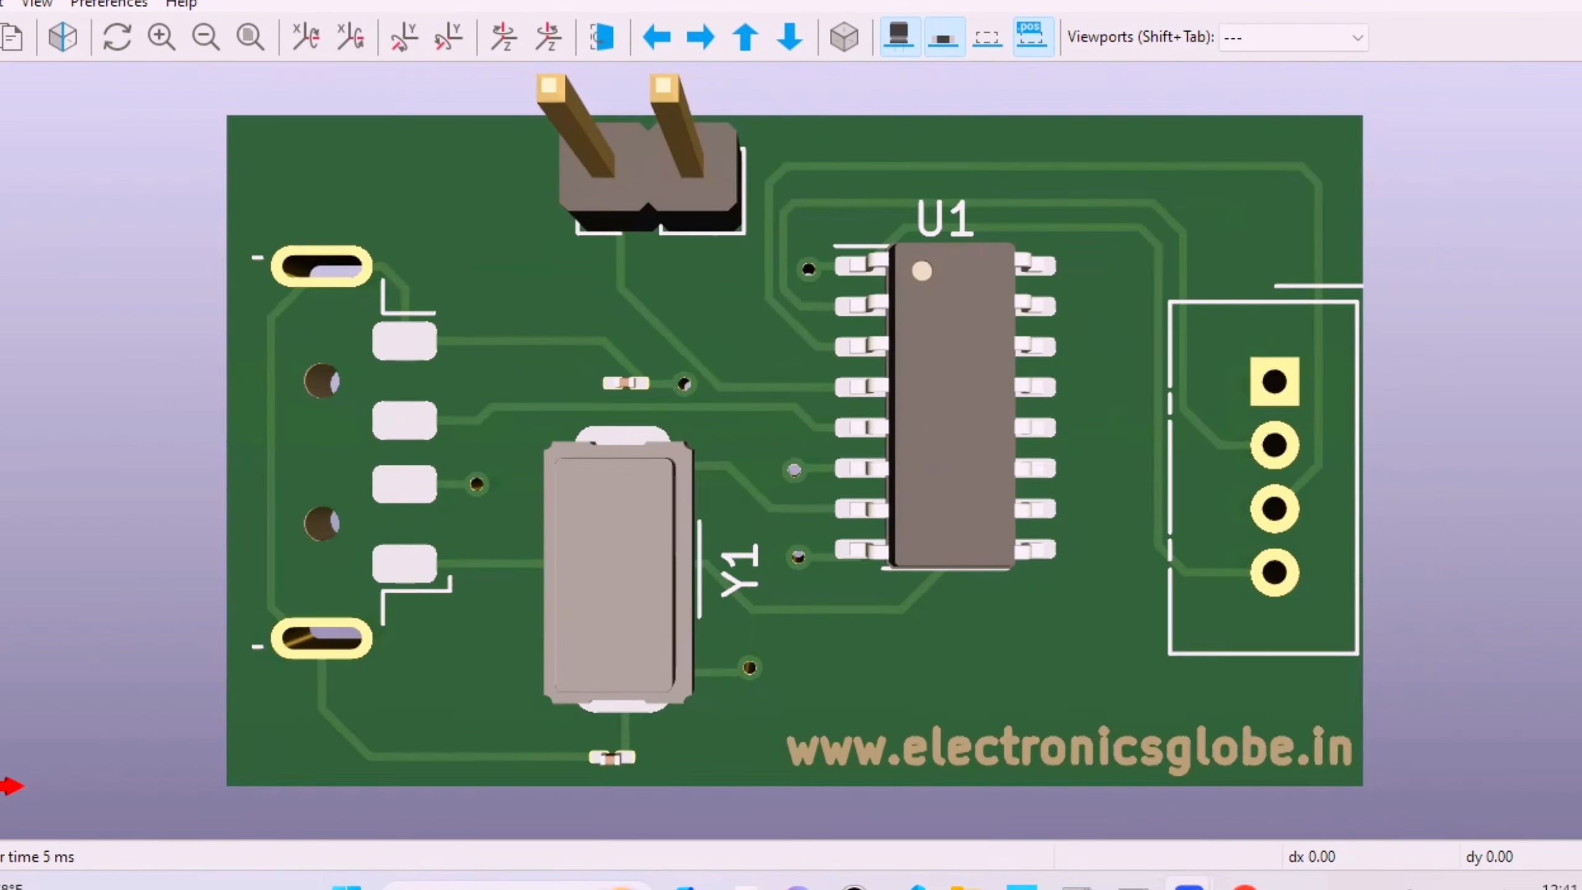
pyautogui.scroll(1, 792, 450)
pyautogui.click(1581, 1)
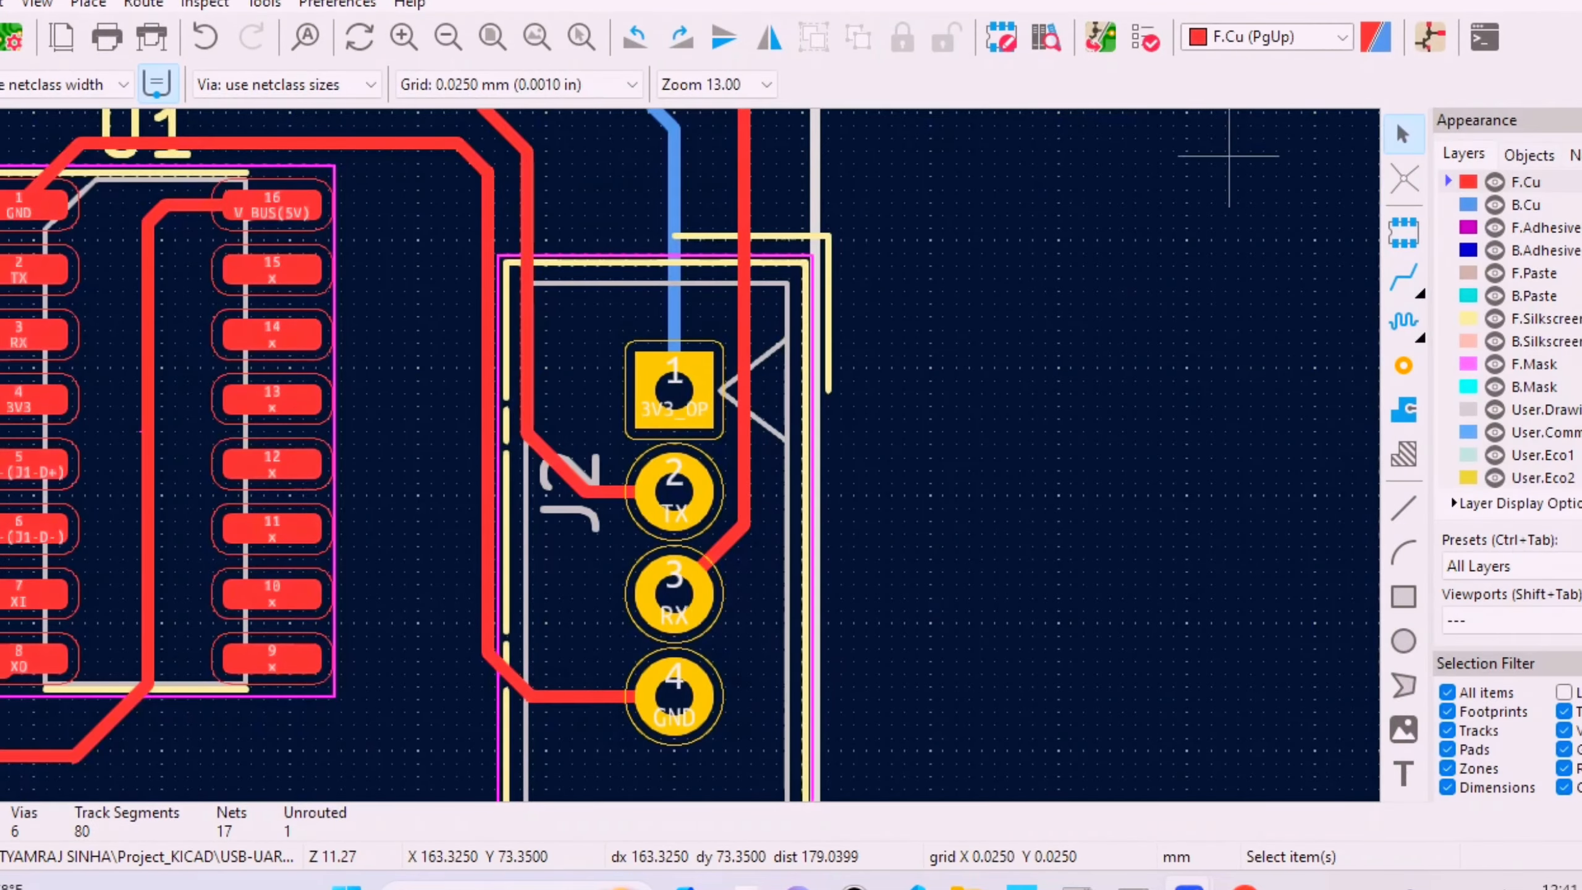
# - Add the text 3V3 on the B.Silkscreen layer as a pin label for connector J2
pyautogui.scroll(2, 733, 410)
pyautogui.scroll(-3, 686, 449)
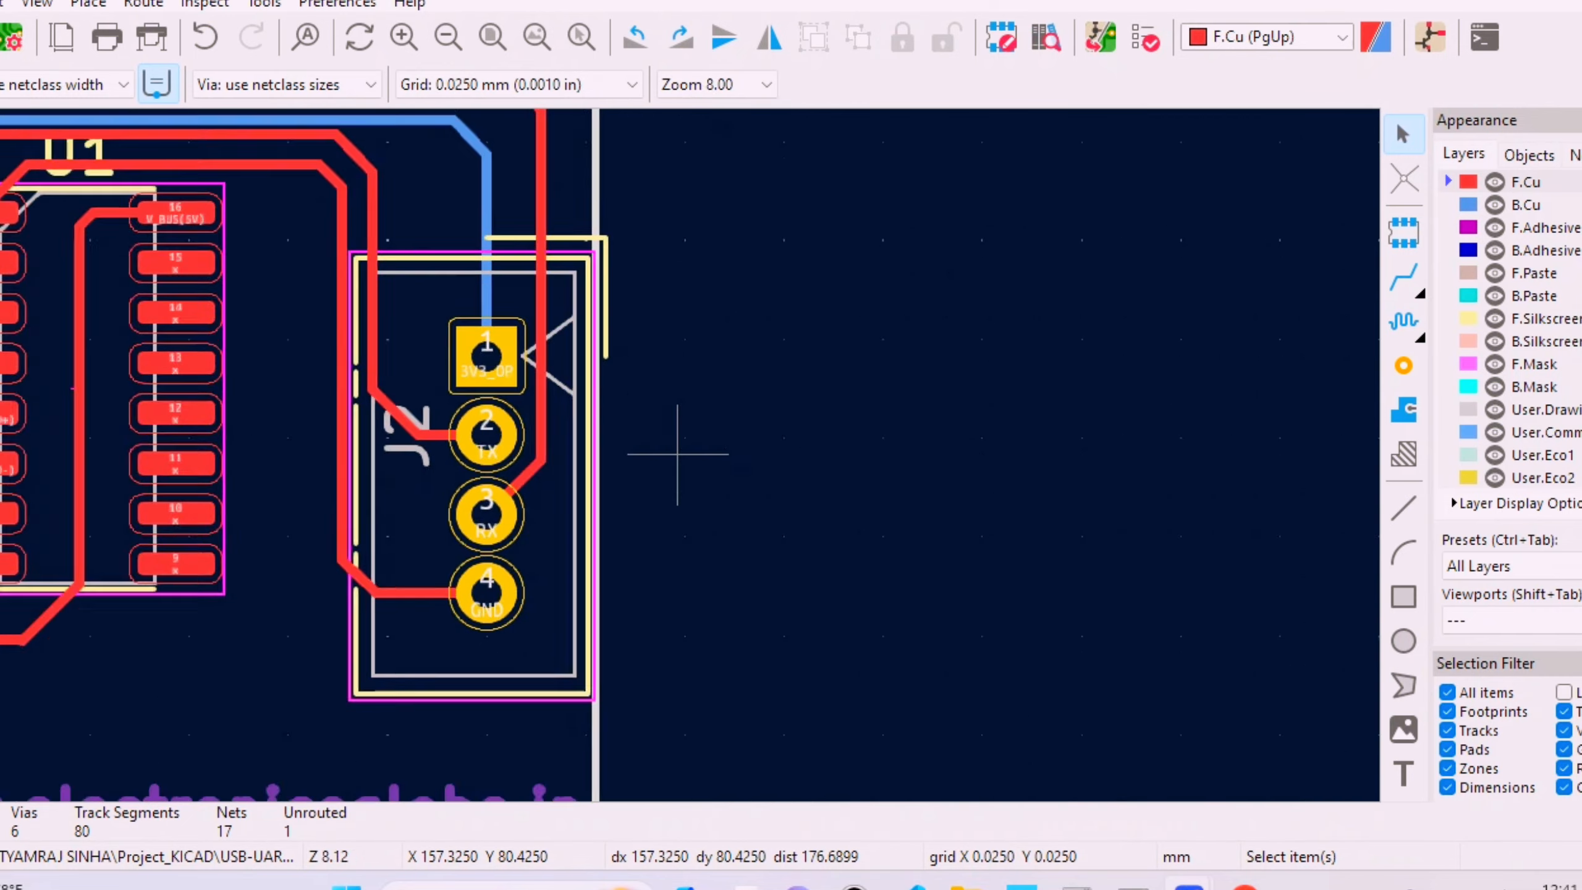
pyautogui.scroll(2, 720, 463)
pyautogui.click(1404, 774)
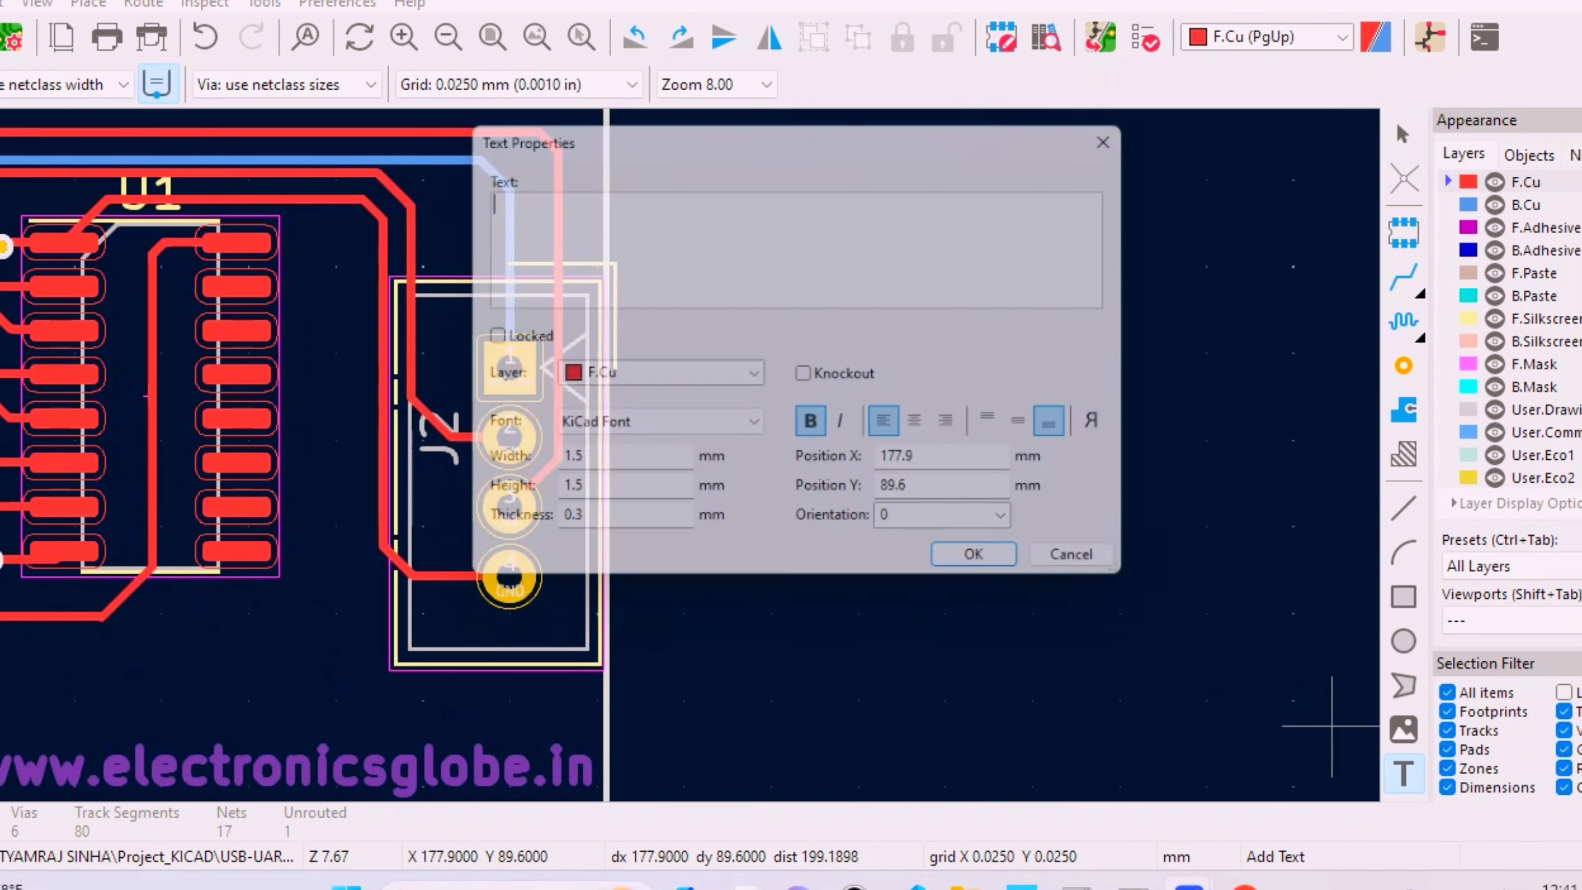
pyautogui.write('3V3')
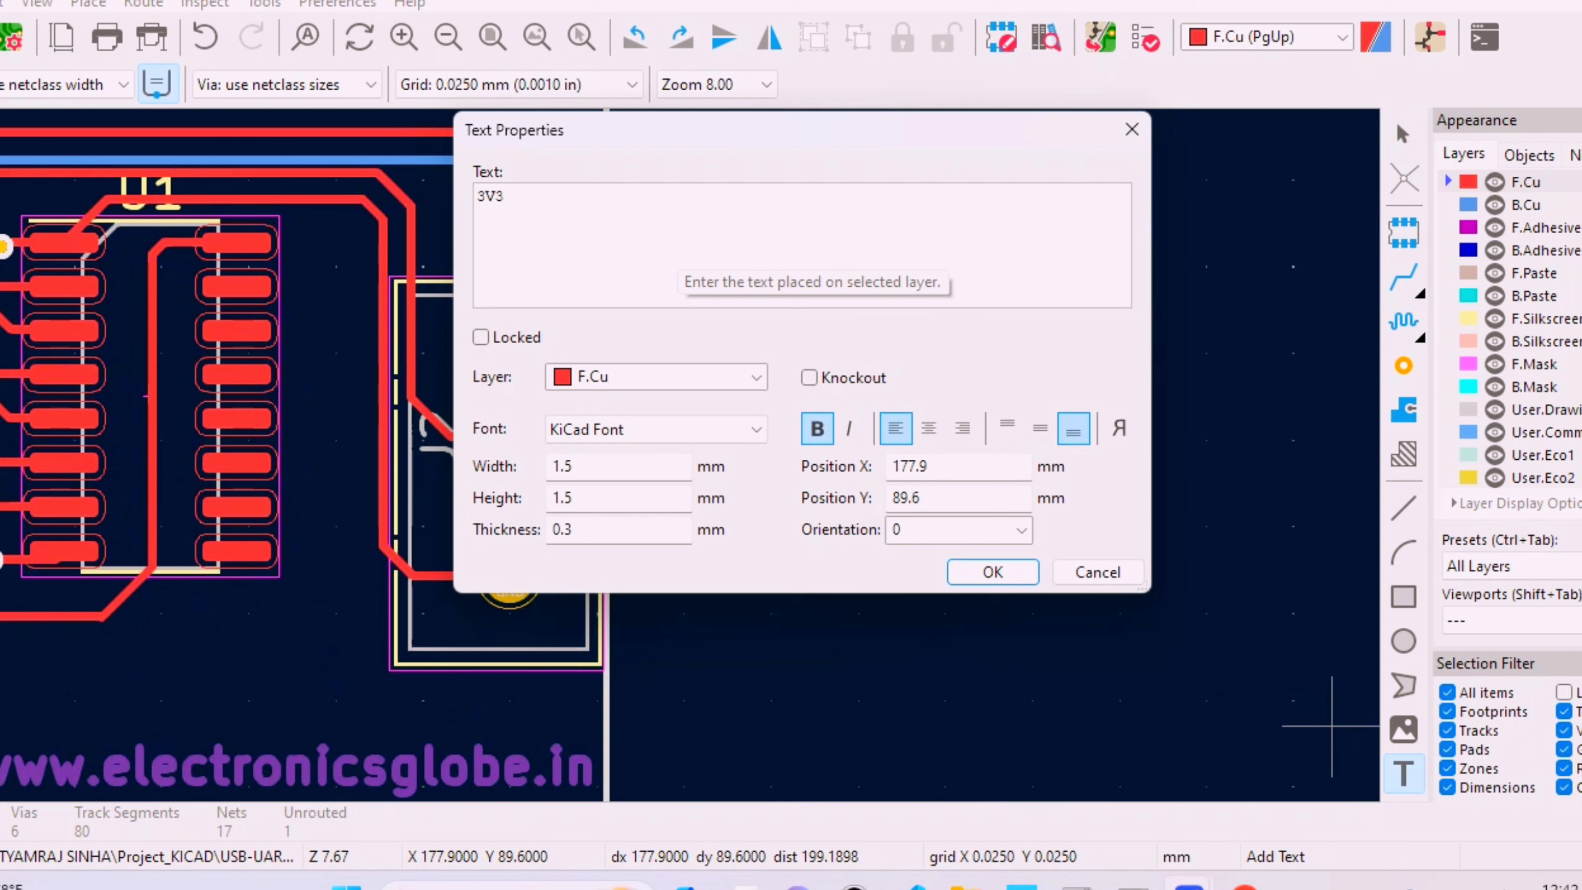
pyautogui.click(656, 376)
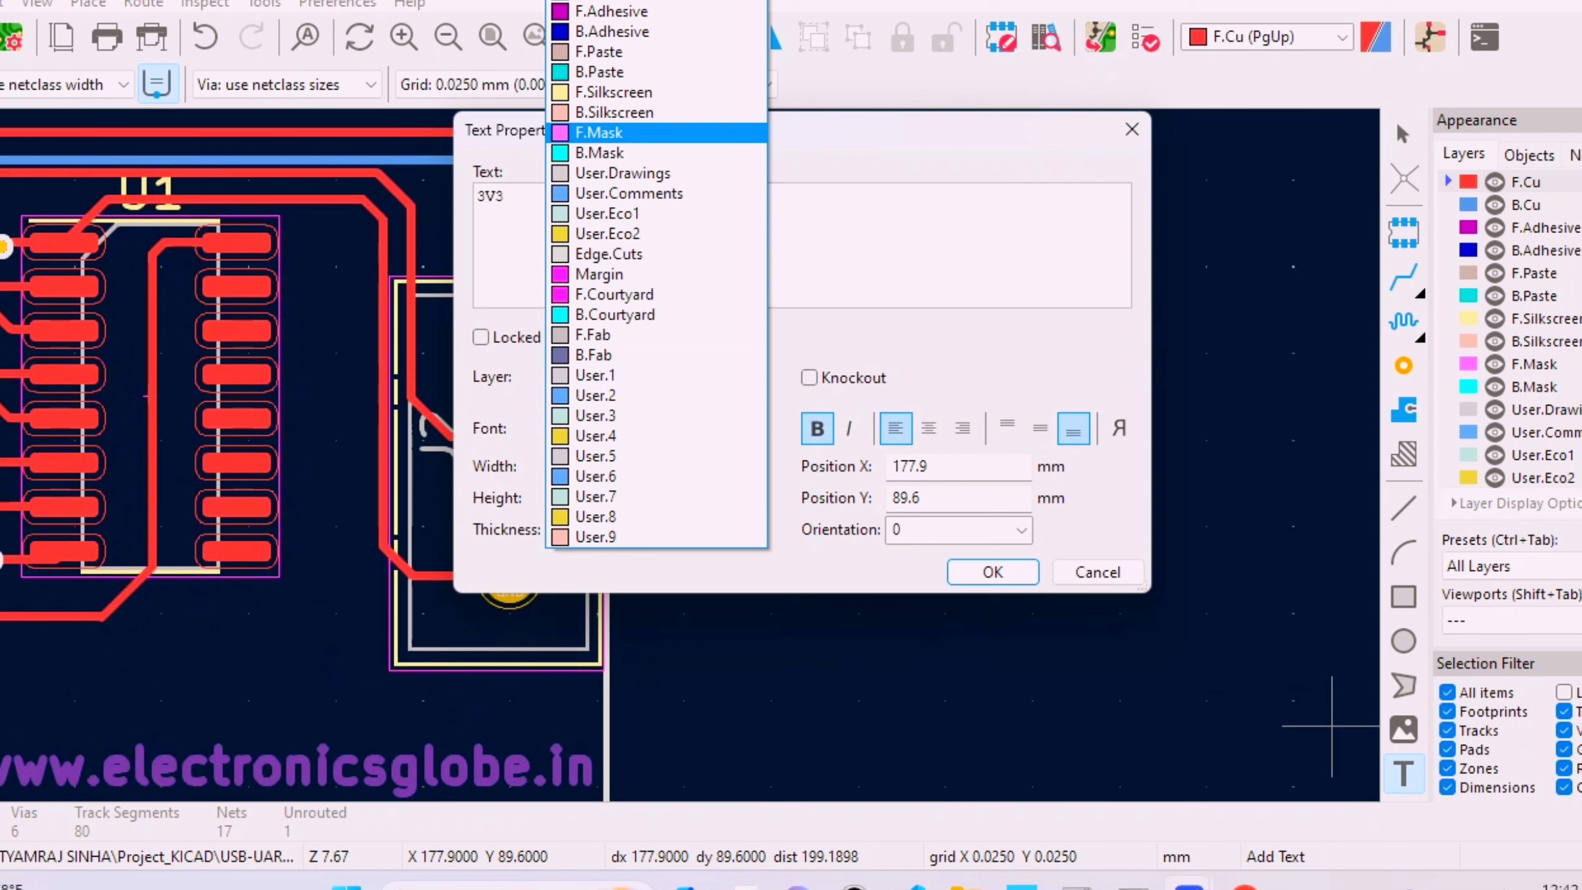
pyautogui.press('Down')
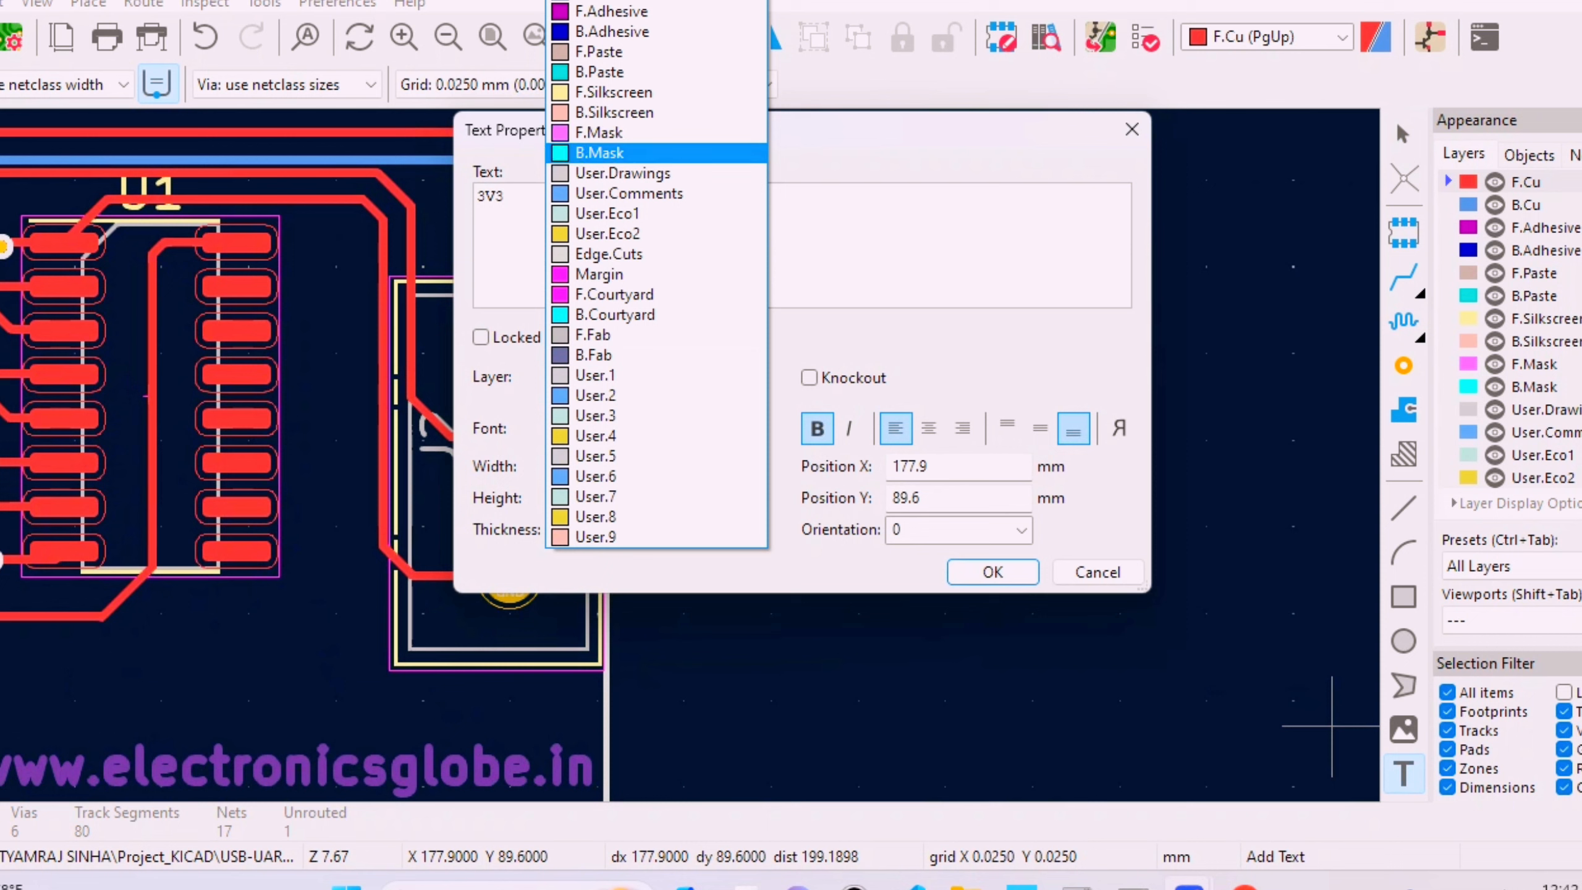
pyautogui.press('Up')
pyautogui.press('Up')
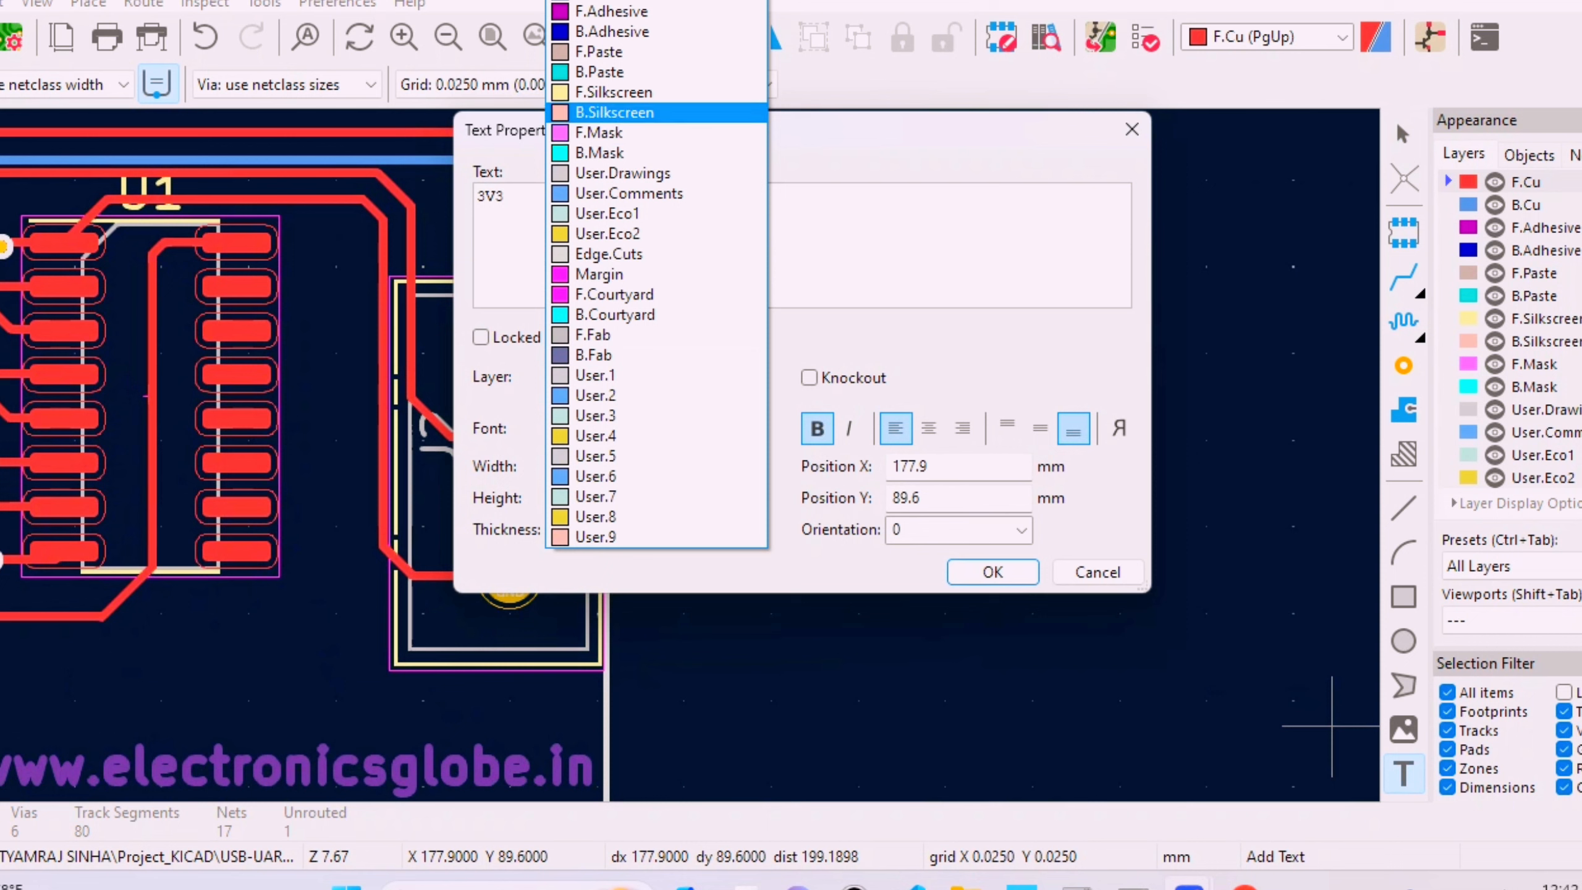
pyautogui.press('Return')
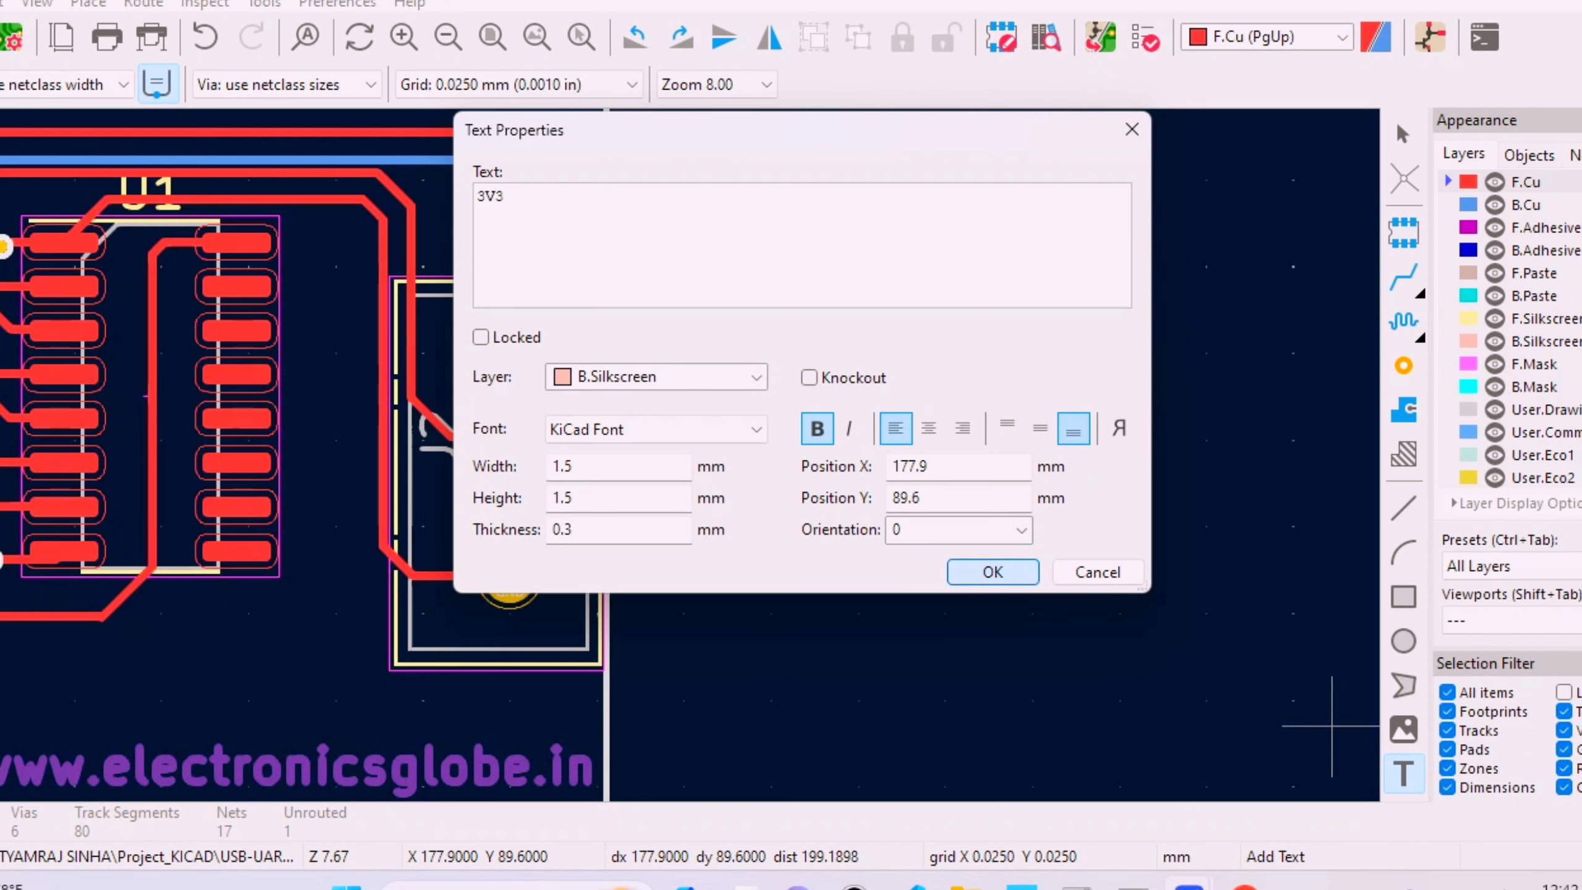
pyautogui.press('Return')
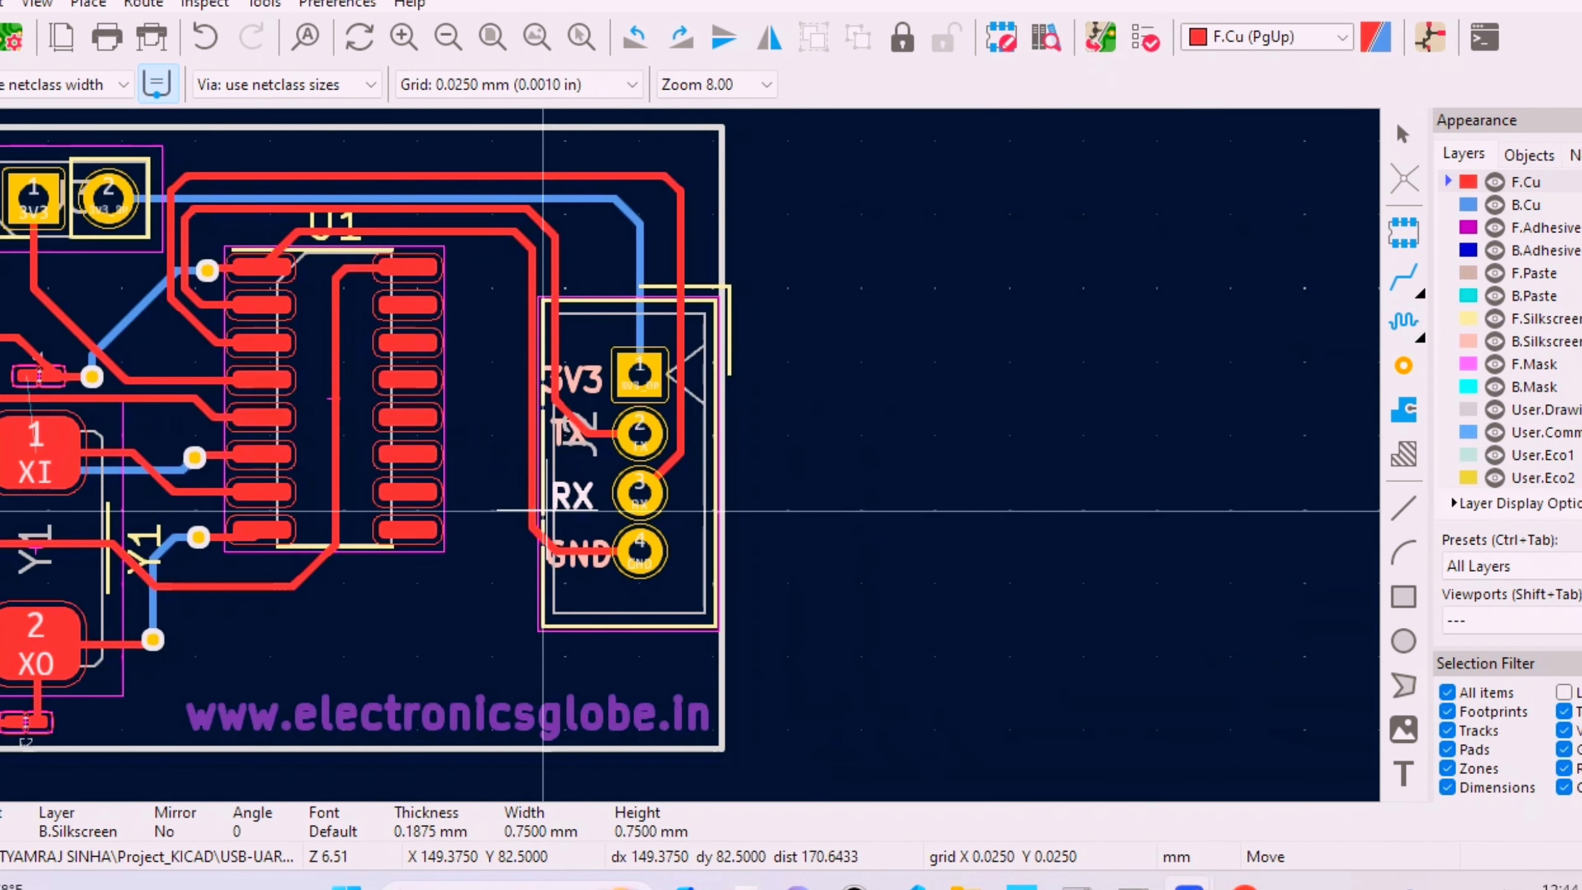
# - Place the RX silkscreen label beside pin 3 of connector J2
pyautogui.click(544, 511)
pyautogui.click(927, 628)
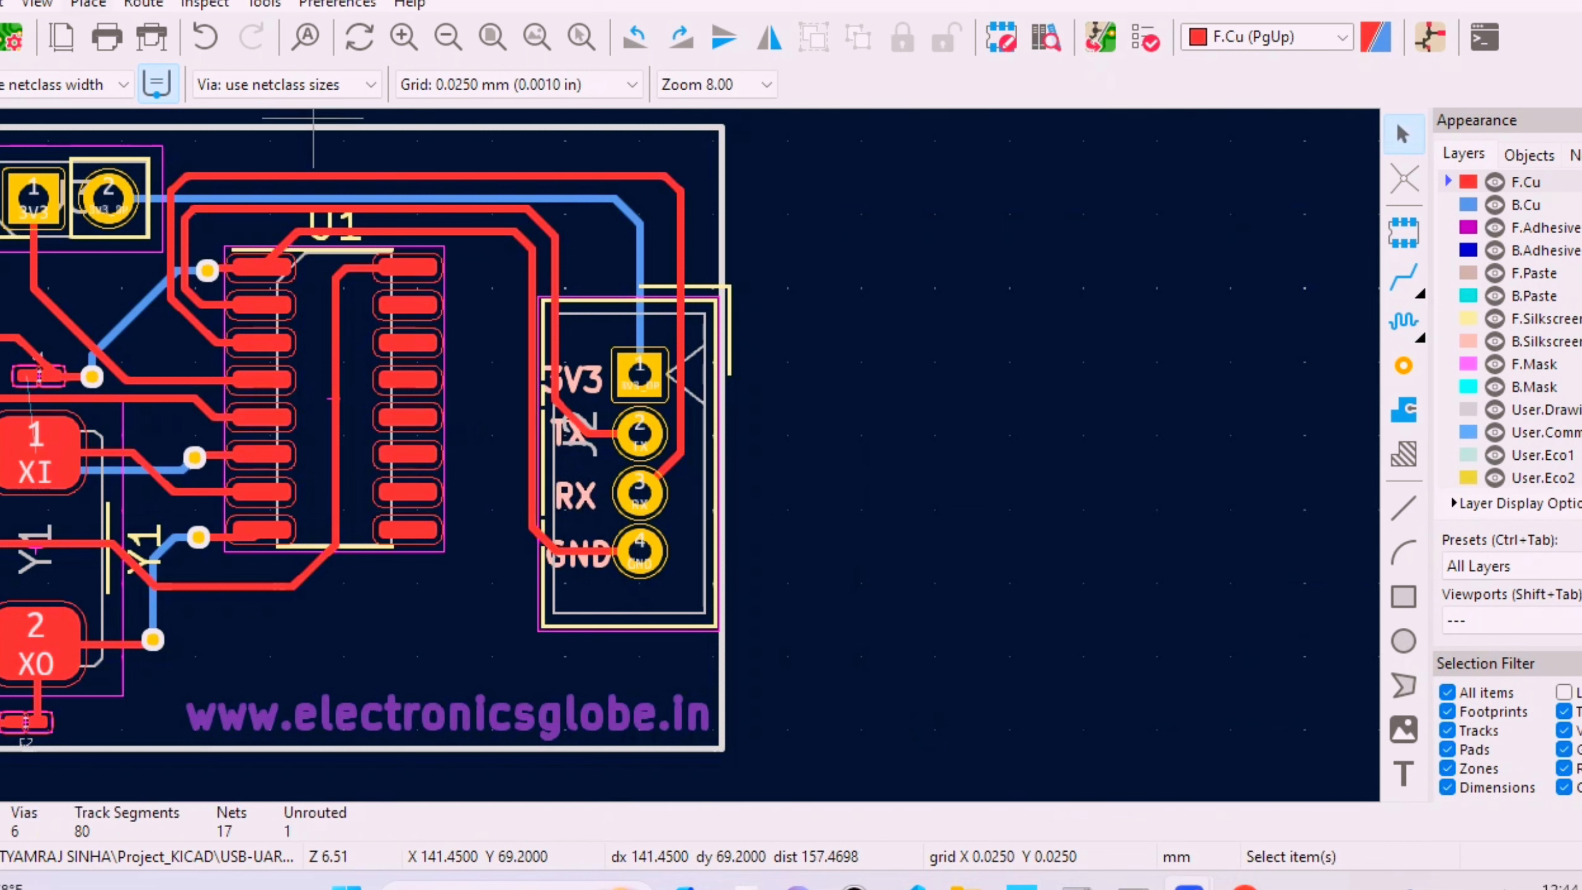
# - Open the board in the 3D Viewer and turn it over to examine J2's pin labels on the back
pyautogui.click(37, 3)
pyautogui.click(102, 128)
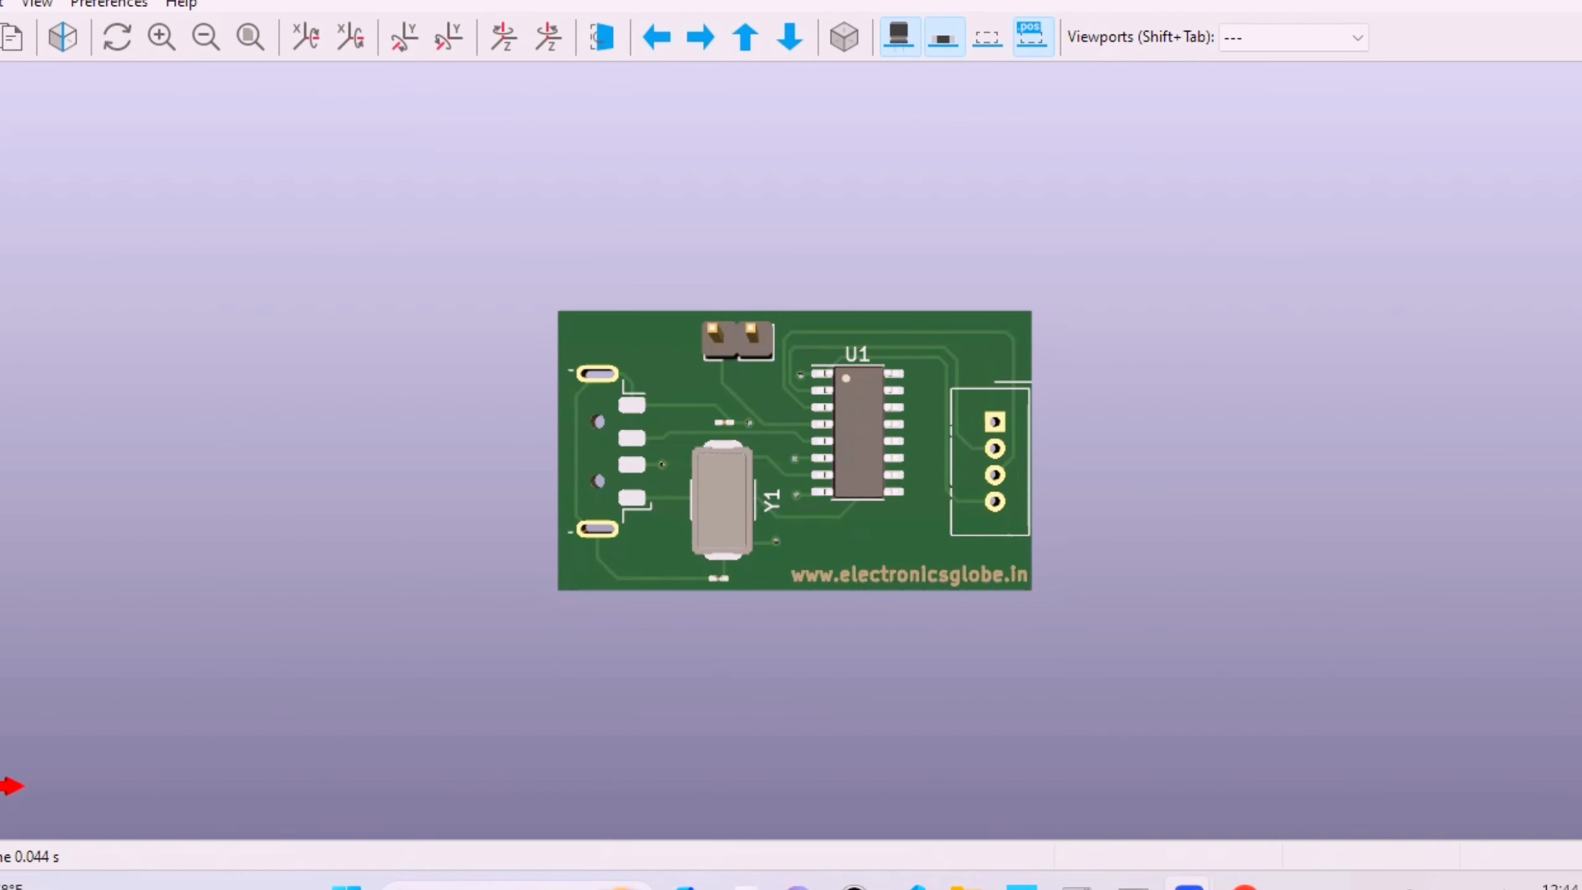
pyautogui.moveTo(1009, 499); pyautogui.dragTo(255, 536)
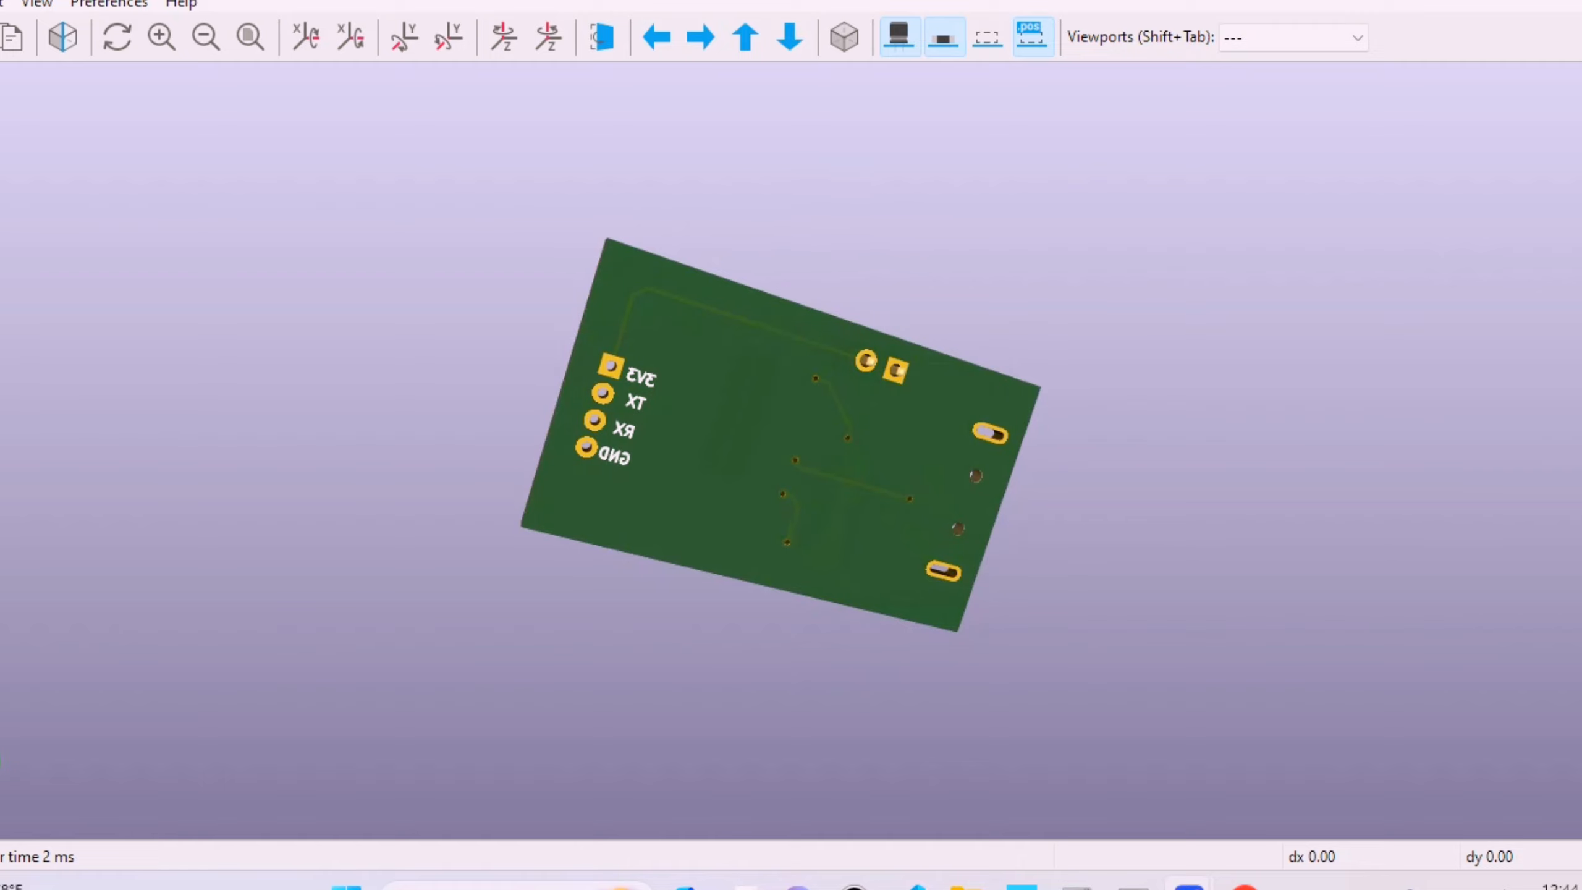
pyautogui.moveTo(561, 461); pyautogui.dragTo(1021, 387)
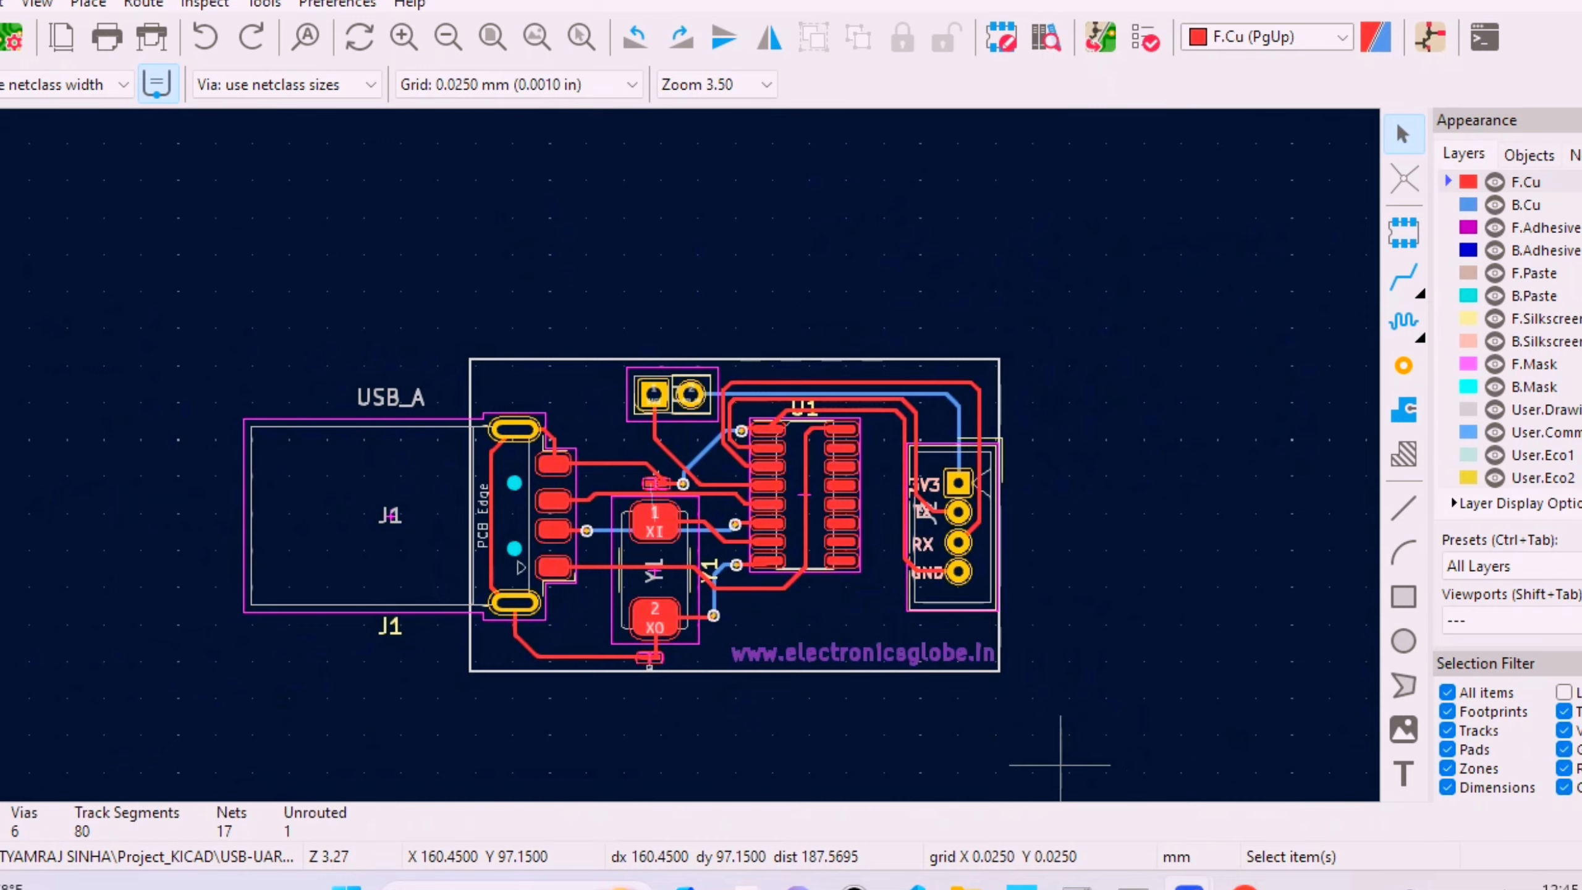
pyautogui.scroll(-3, 707, 455)
pyautogui.scroll(4, 678, 454)
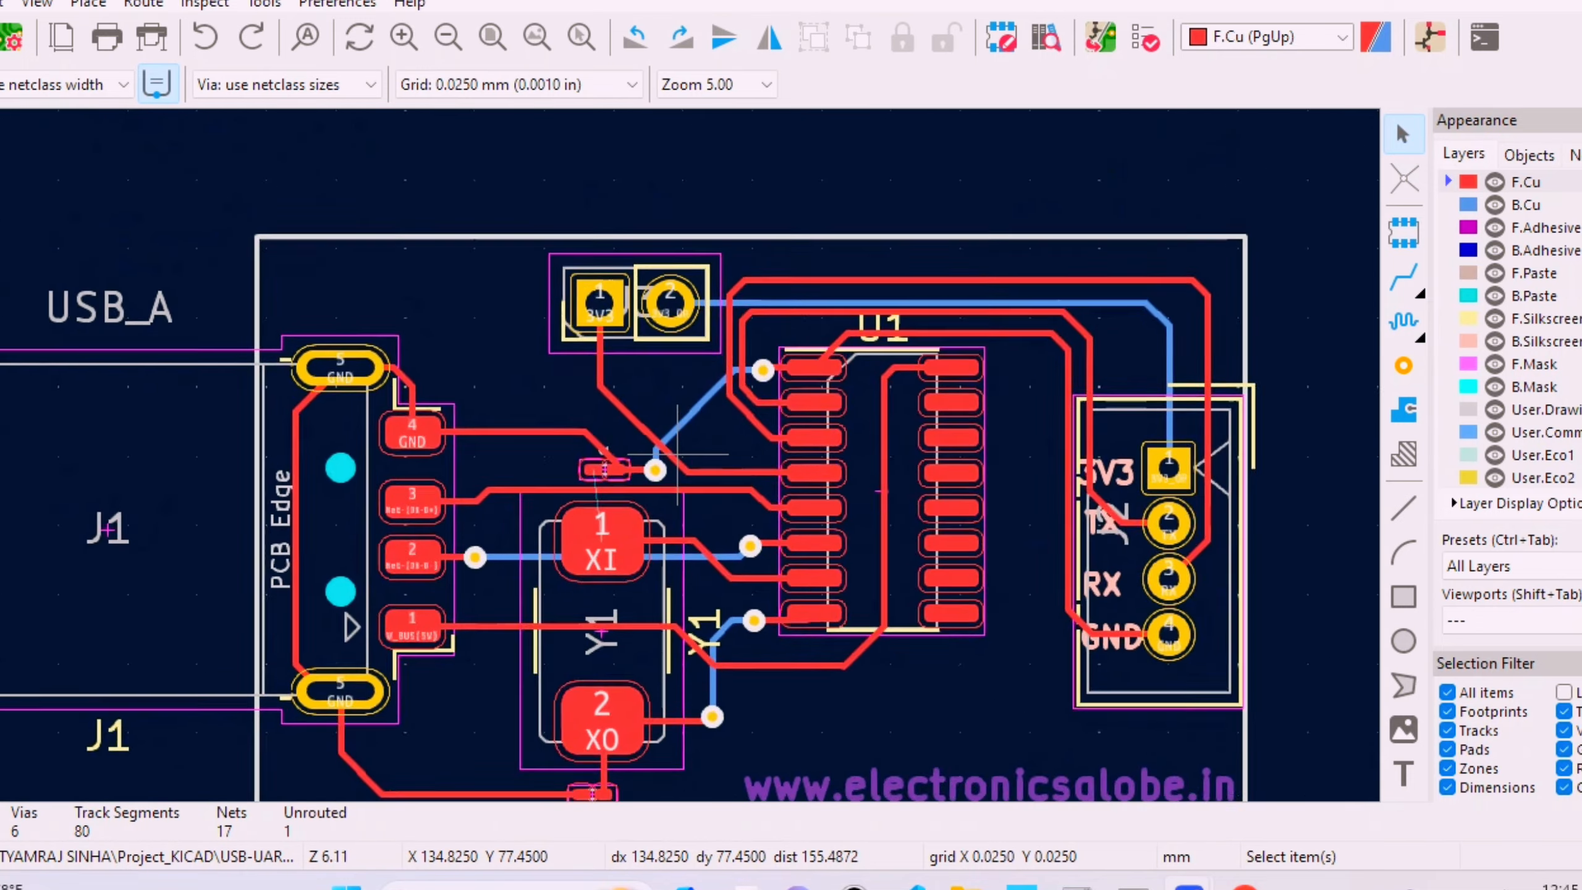
pyautogui.scroll(-2, 678, 454)
pyautogui.scroll(2, 682, 430)
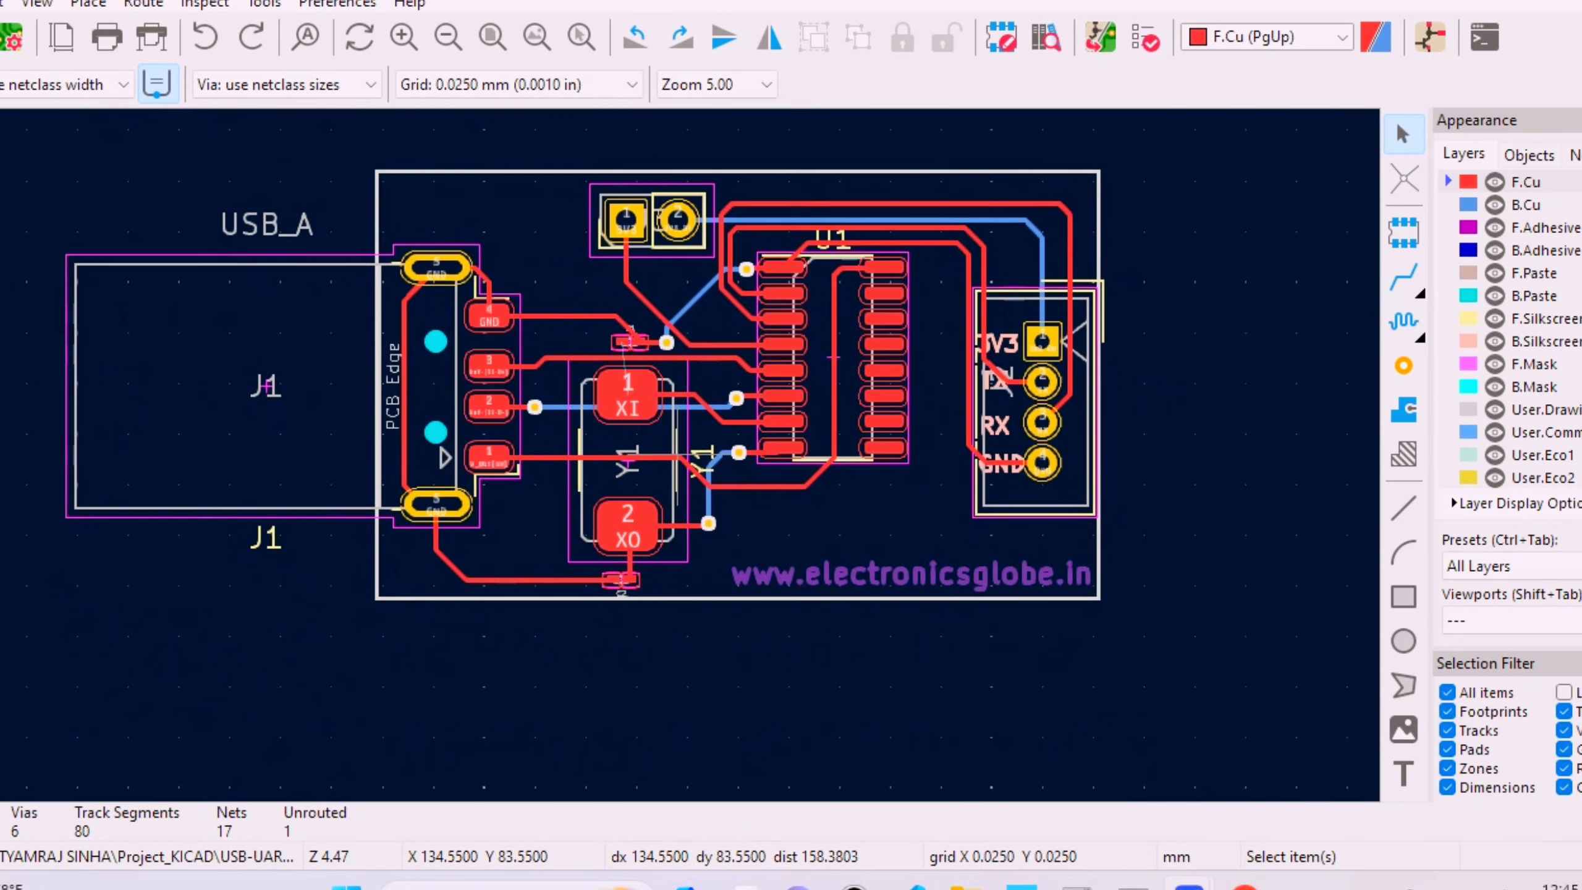
pyautogui.scroll(1, 688, 369)
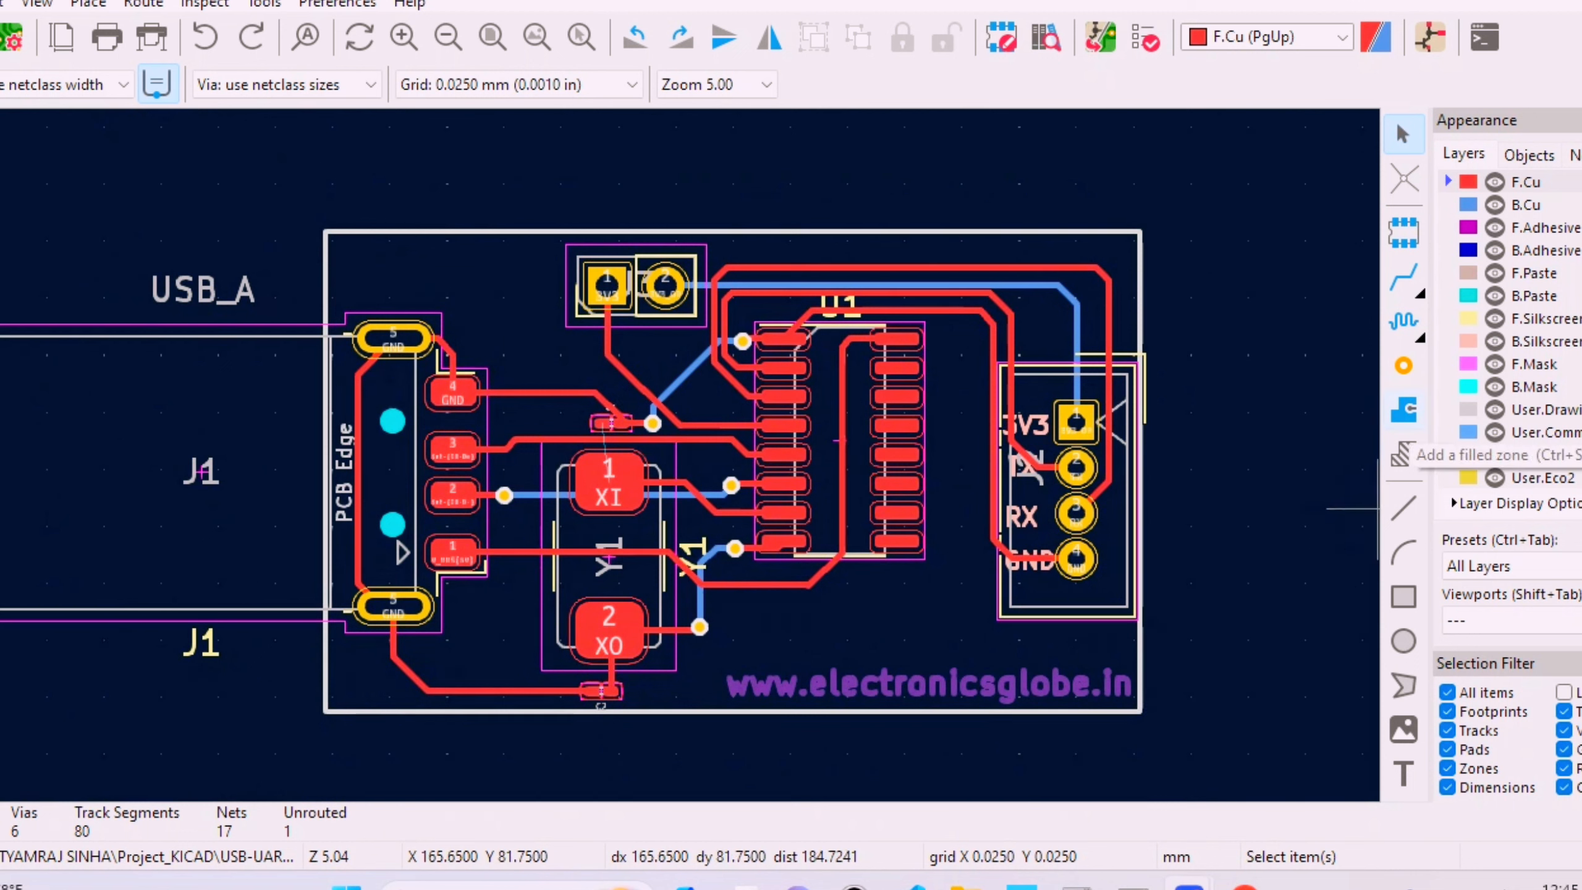
# - Start a filled zone at the board outline's upper-left corner, assigned to net GND on F.Cu and B.Cu
pyautogui.click(1404, 409)
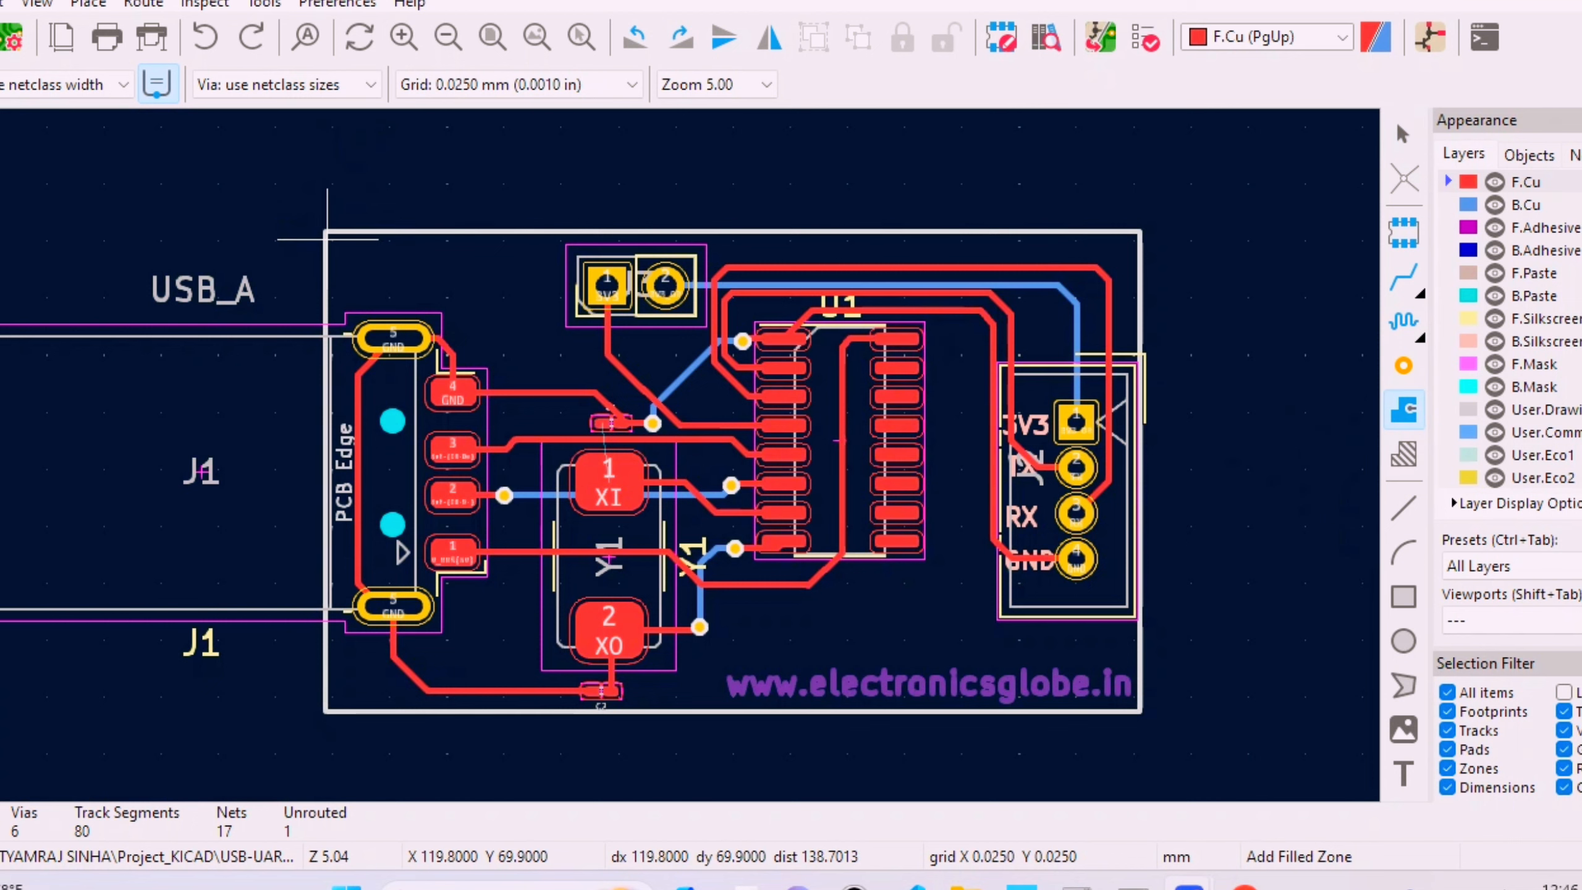
pyautogui.scroll(10, 327, 239)
pyautogui.scroll(-10, 686, 365)
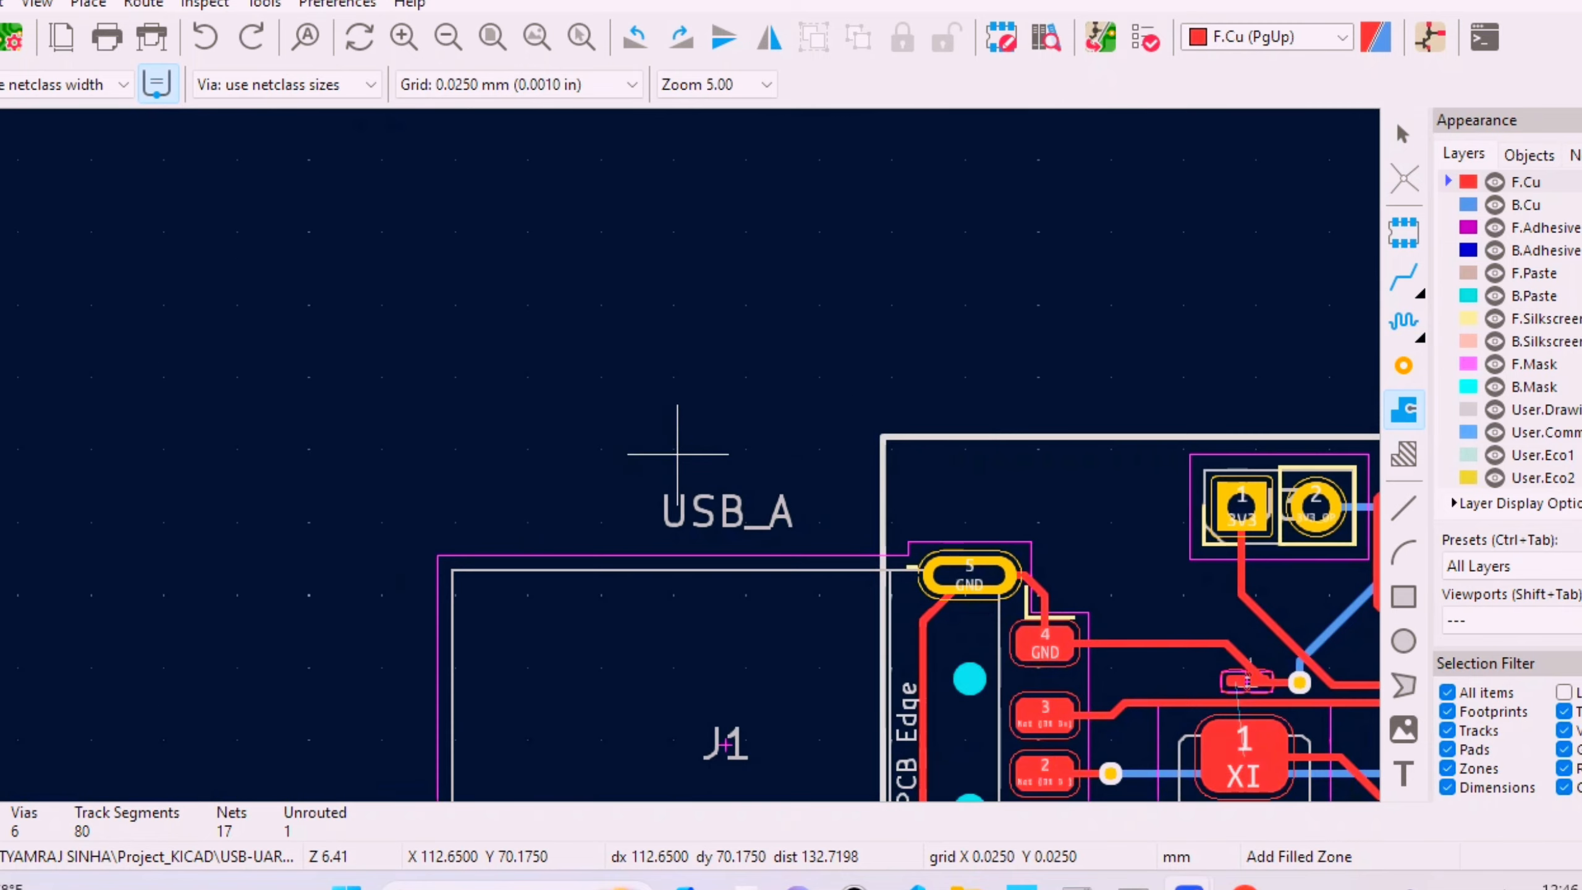
pyautogui.scroll(4, 861, 495)
pyautogui.scroll(3, 934, 442)
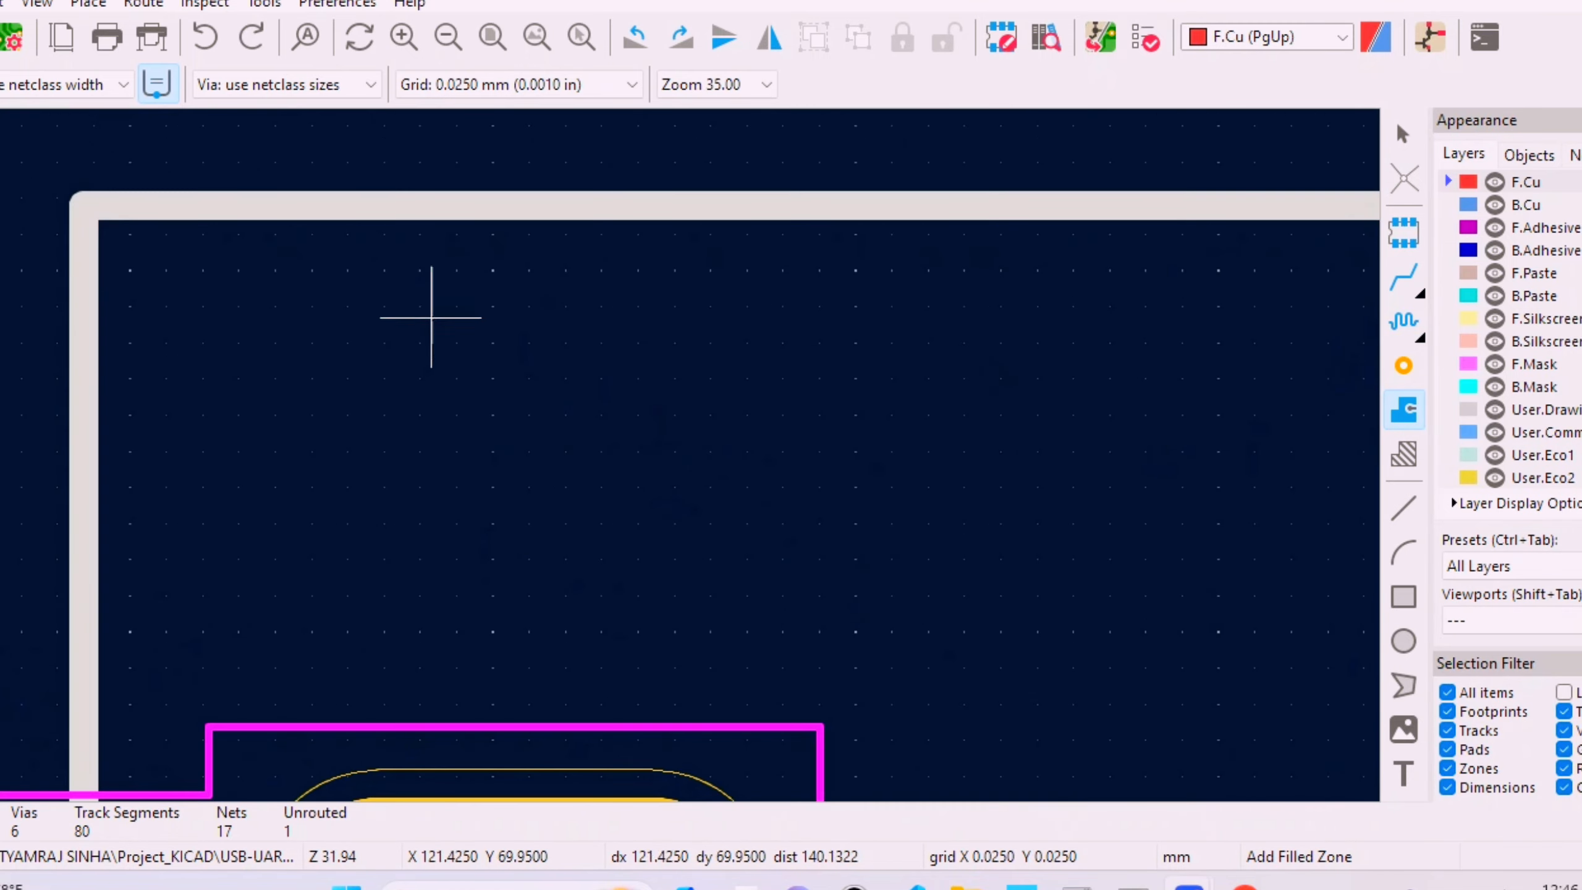
pyautogui.click(93, 212)
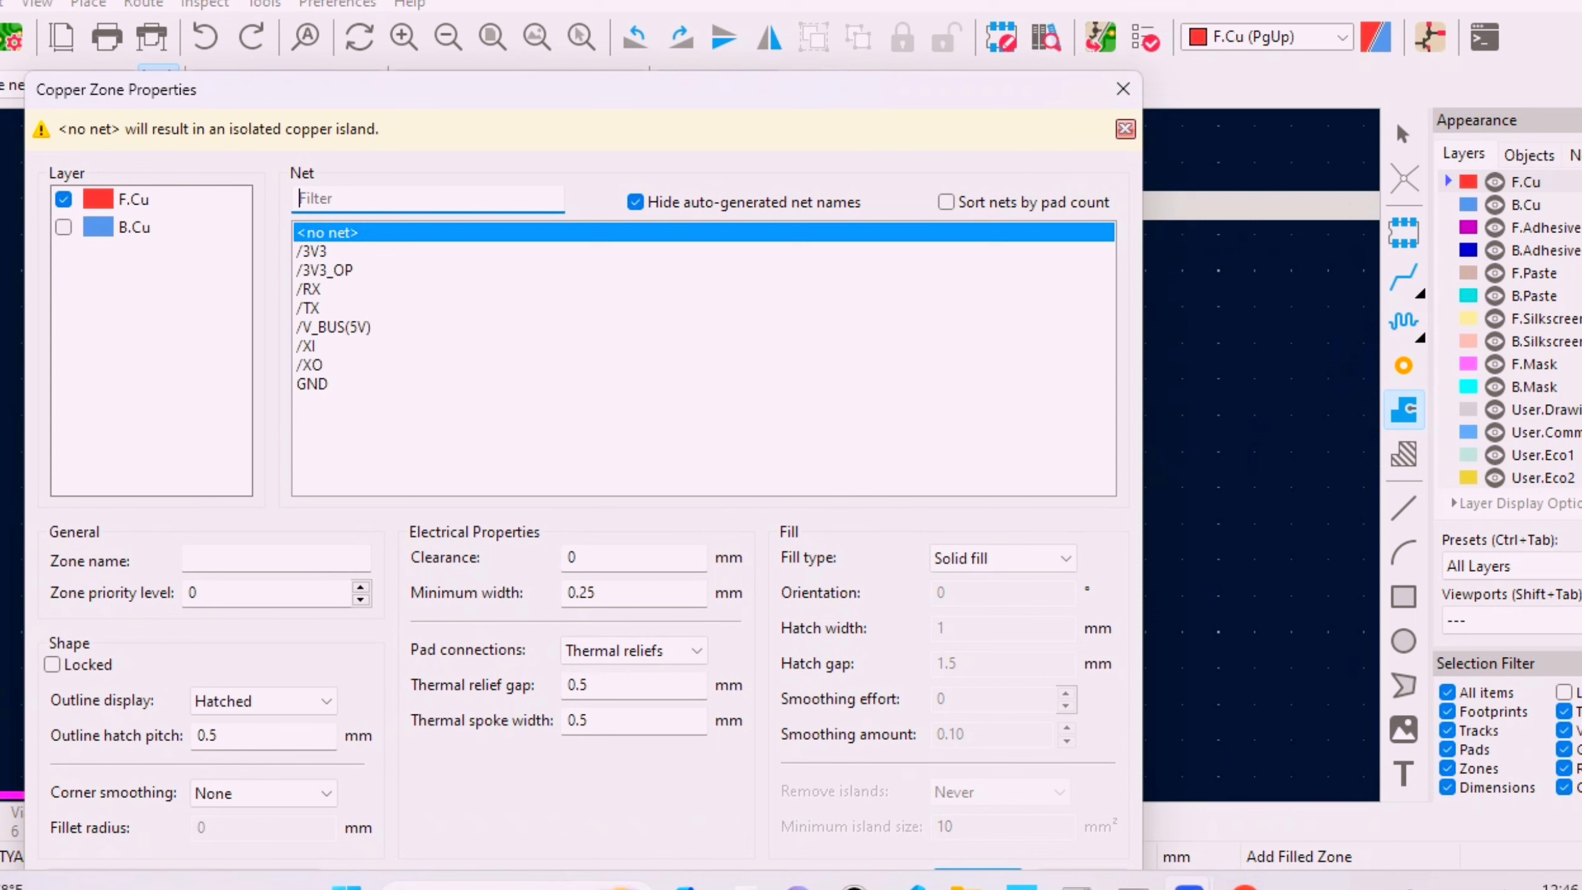
pyautogui.click(312, 384)
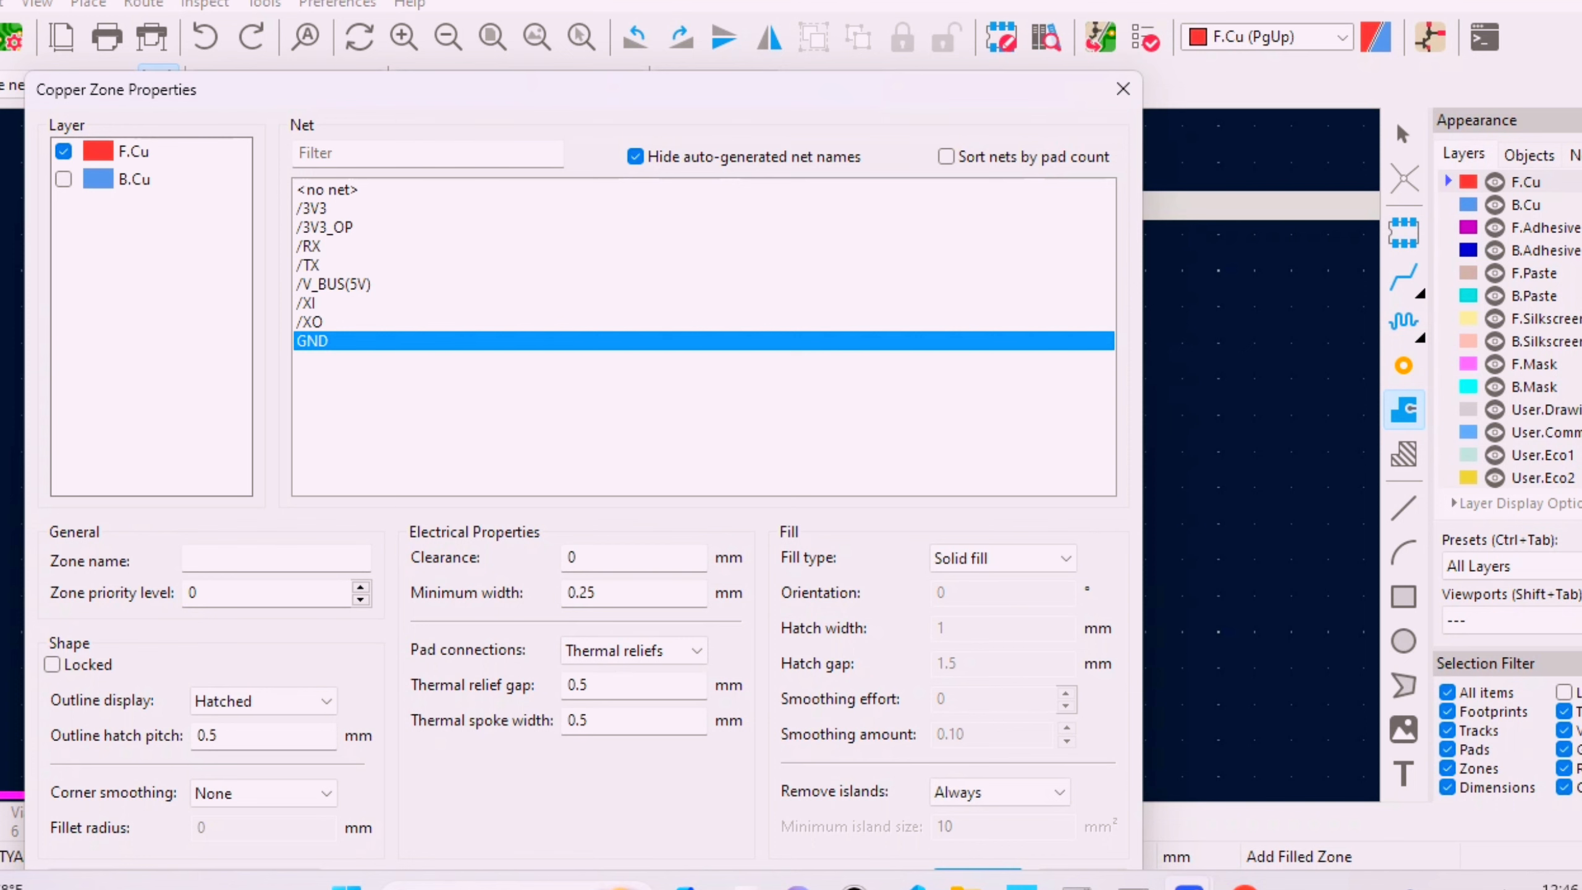
pyautogui.click(64, 180)
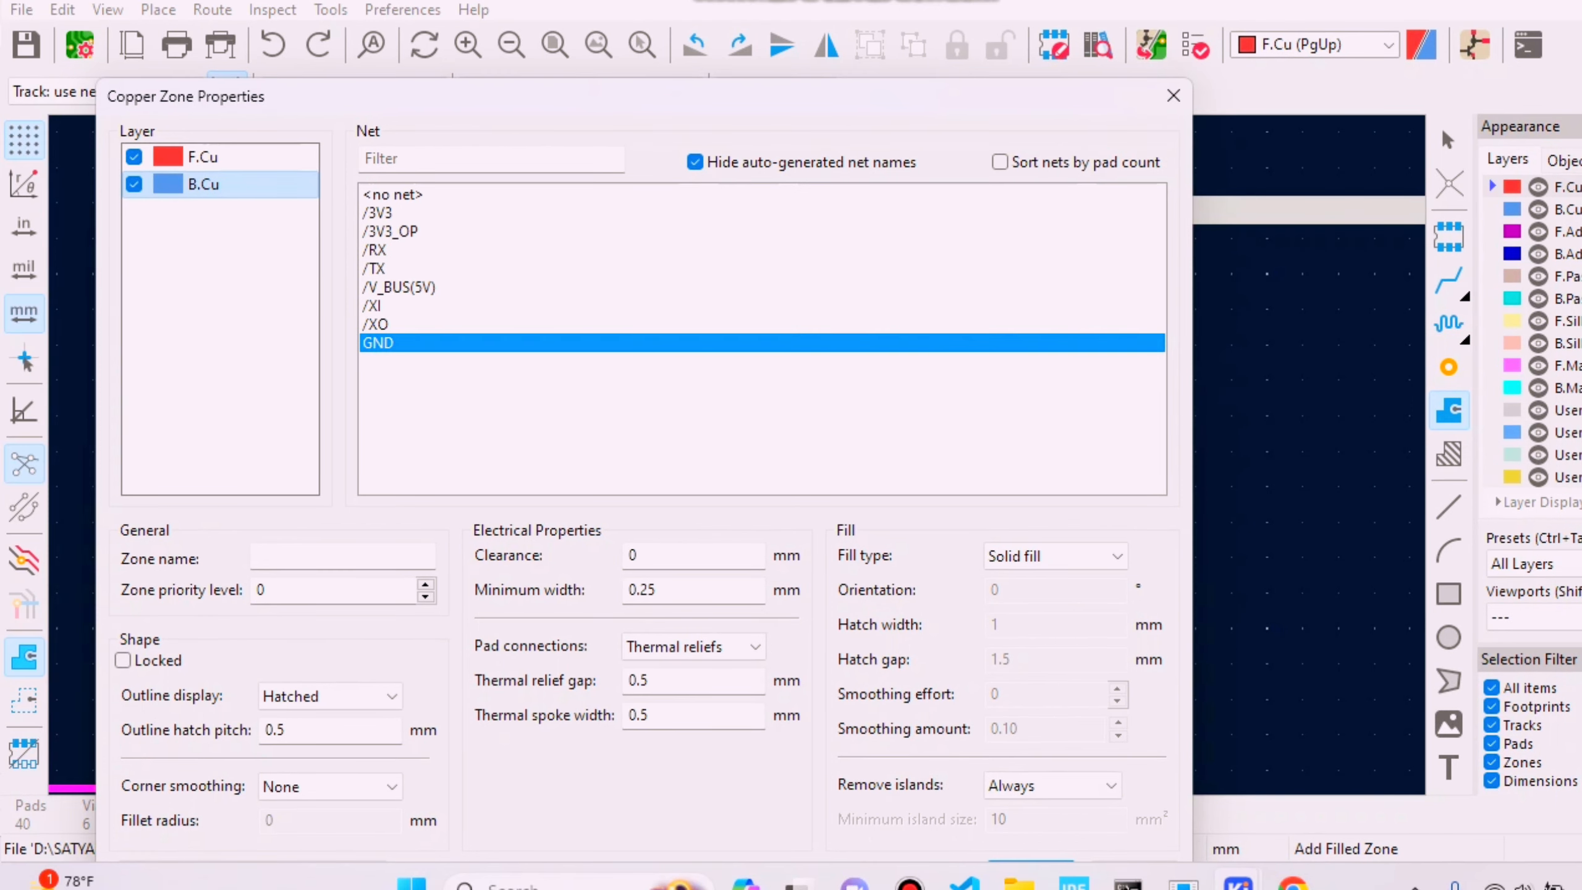
pyautogui.moveTo(623, 109); pyautogui.dragTo(626, 2)
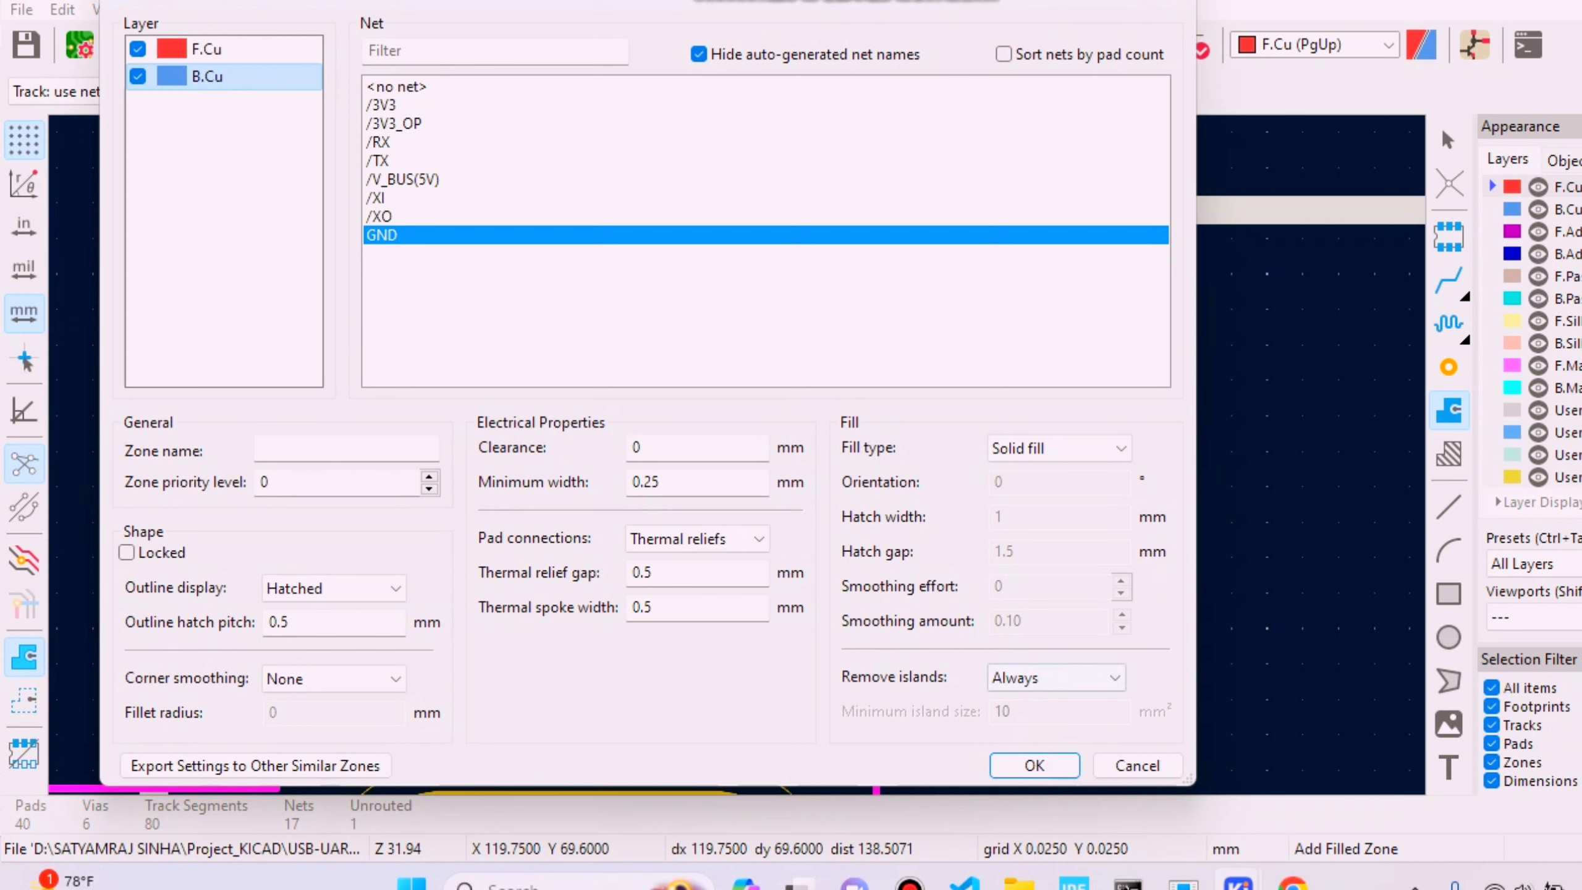
pyautogui.press('Return')
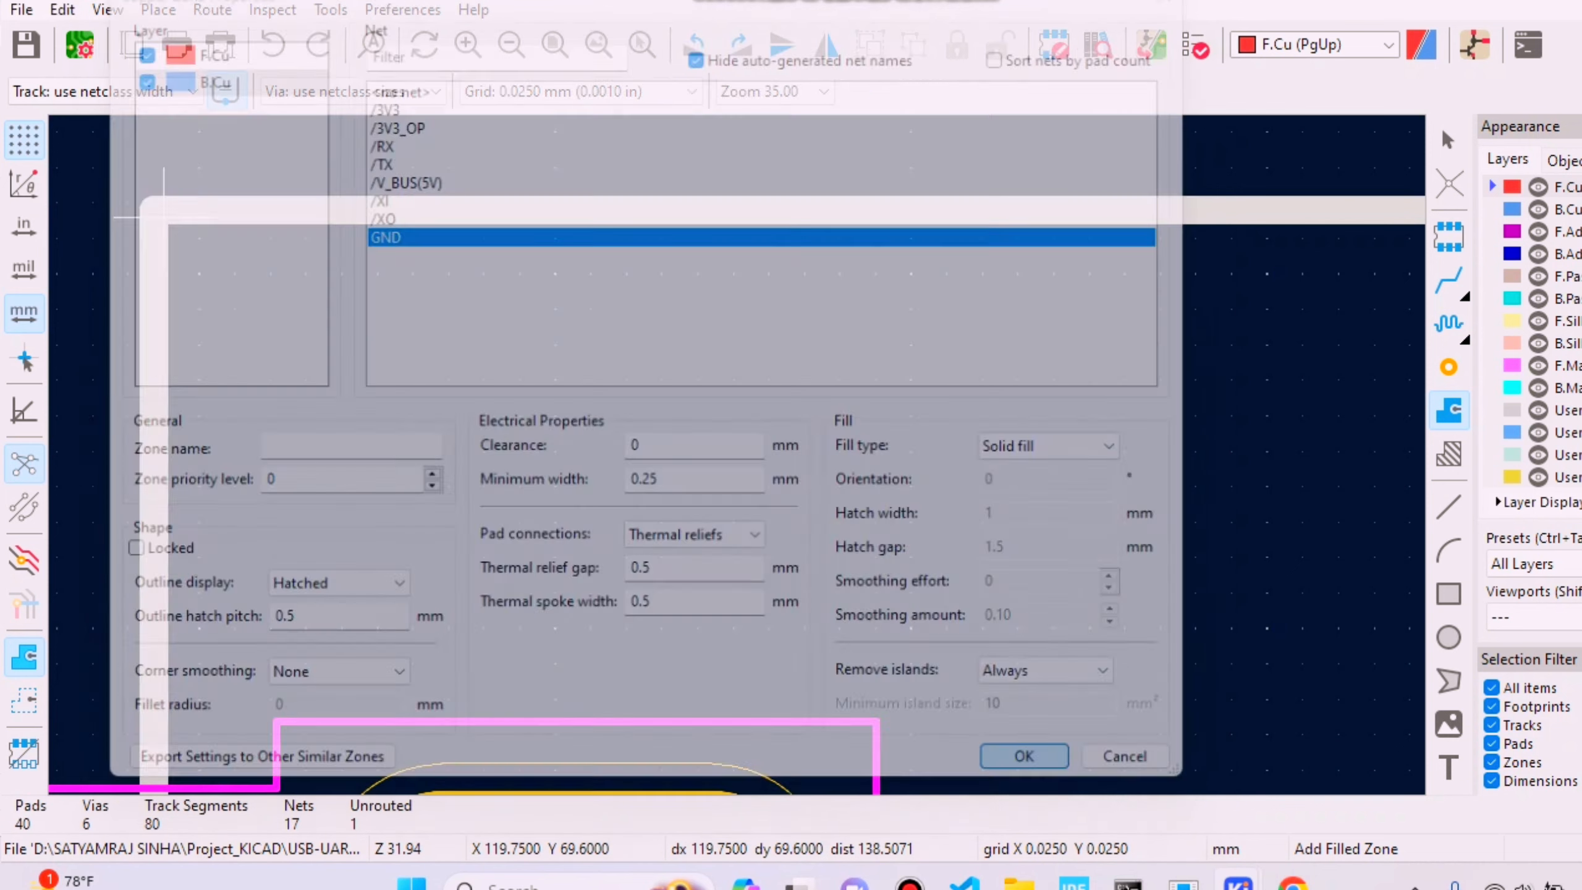
# - Continue the GND zone outline through the board's upper-right and lower-right corners
pyautogui.scroll(-5, 779, 387)
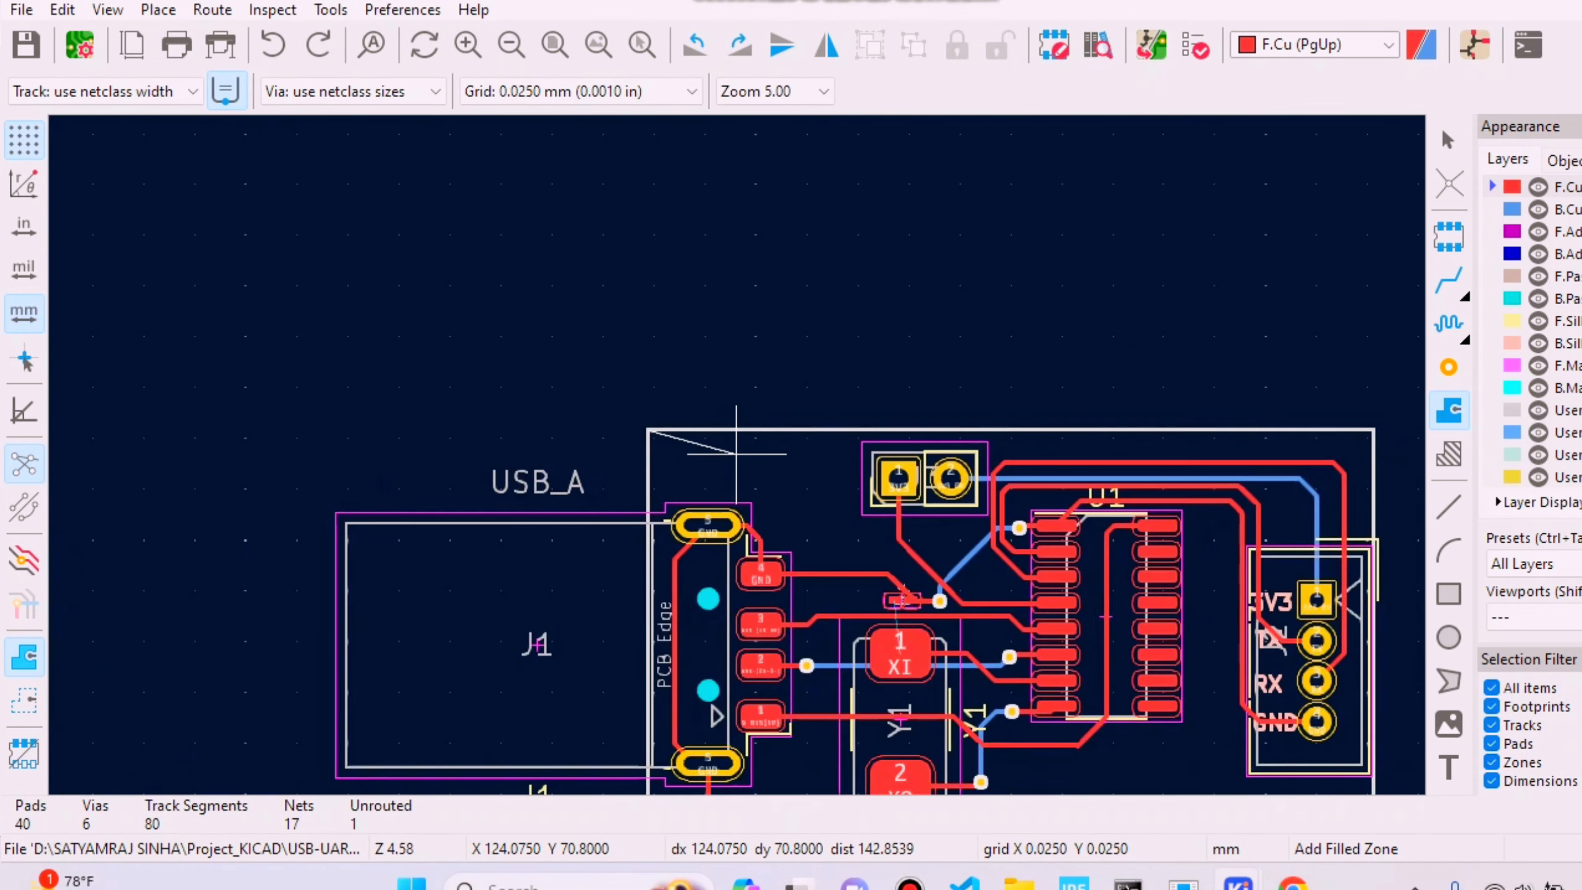
pyautogui.scroll(10, 1399, 430)
pyautogui.scroll(2, 736, 455)
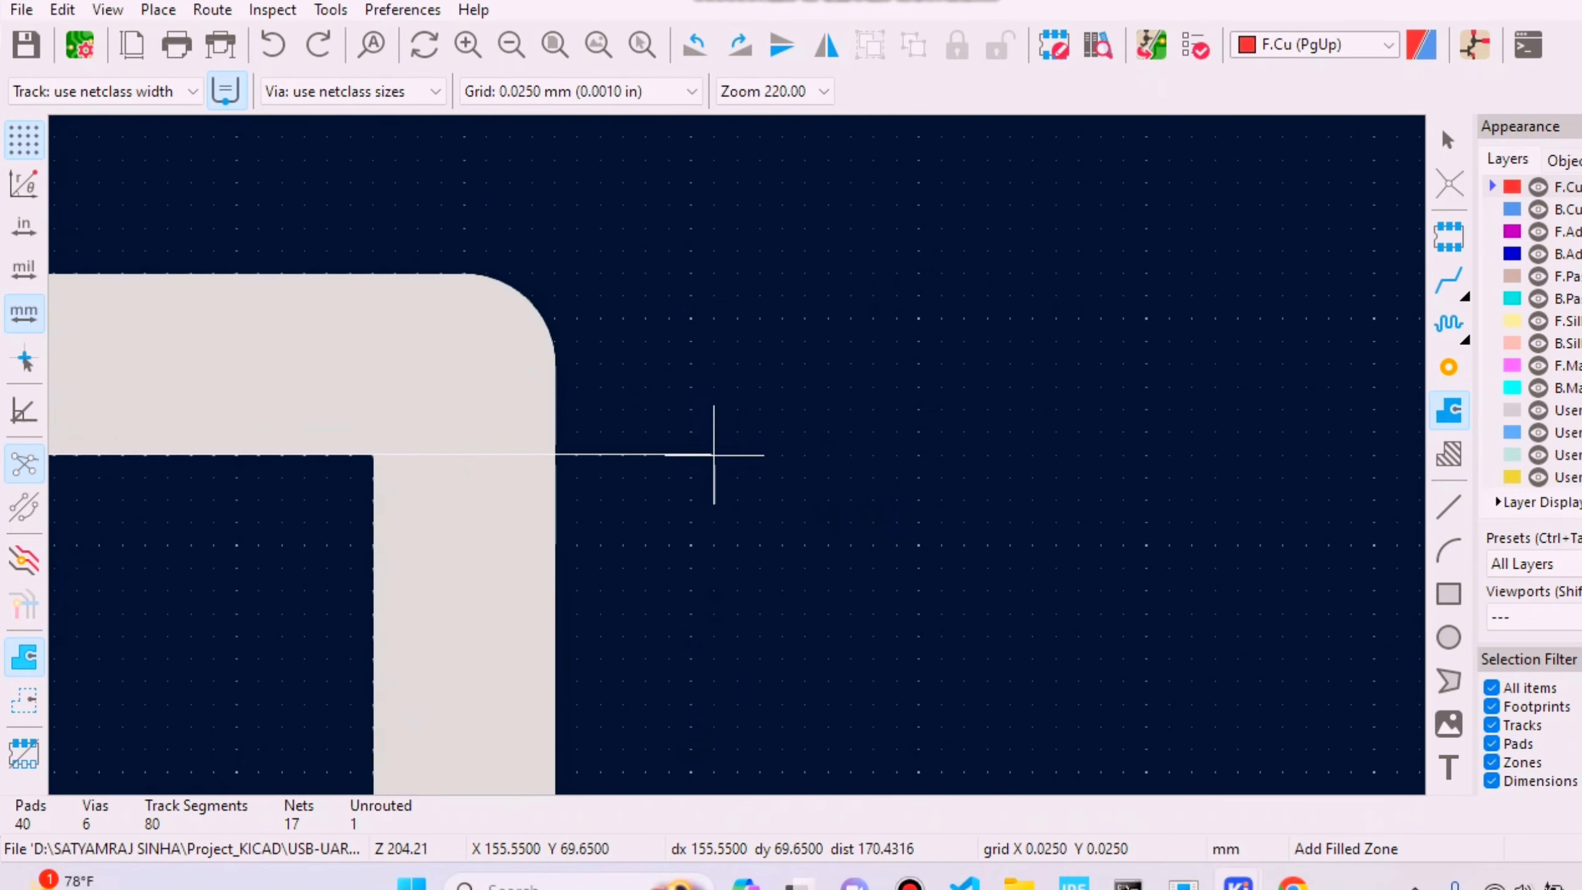
pyautogui.scroll(-15, 737, 454)
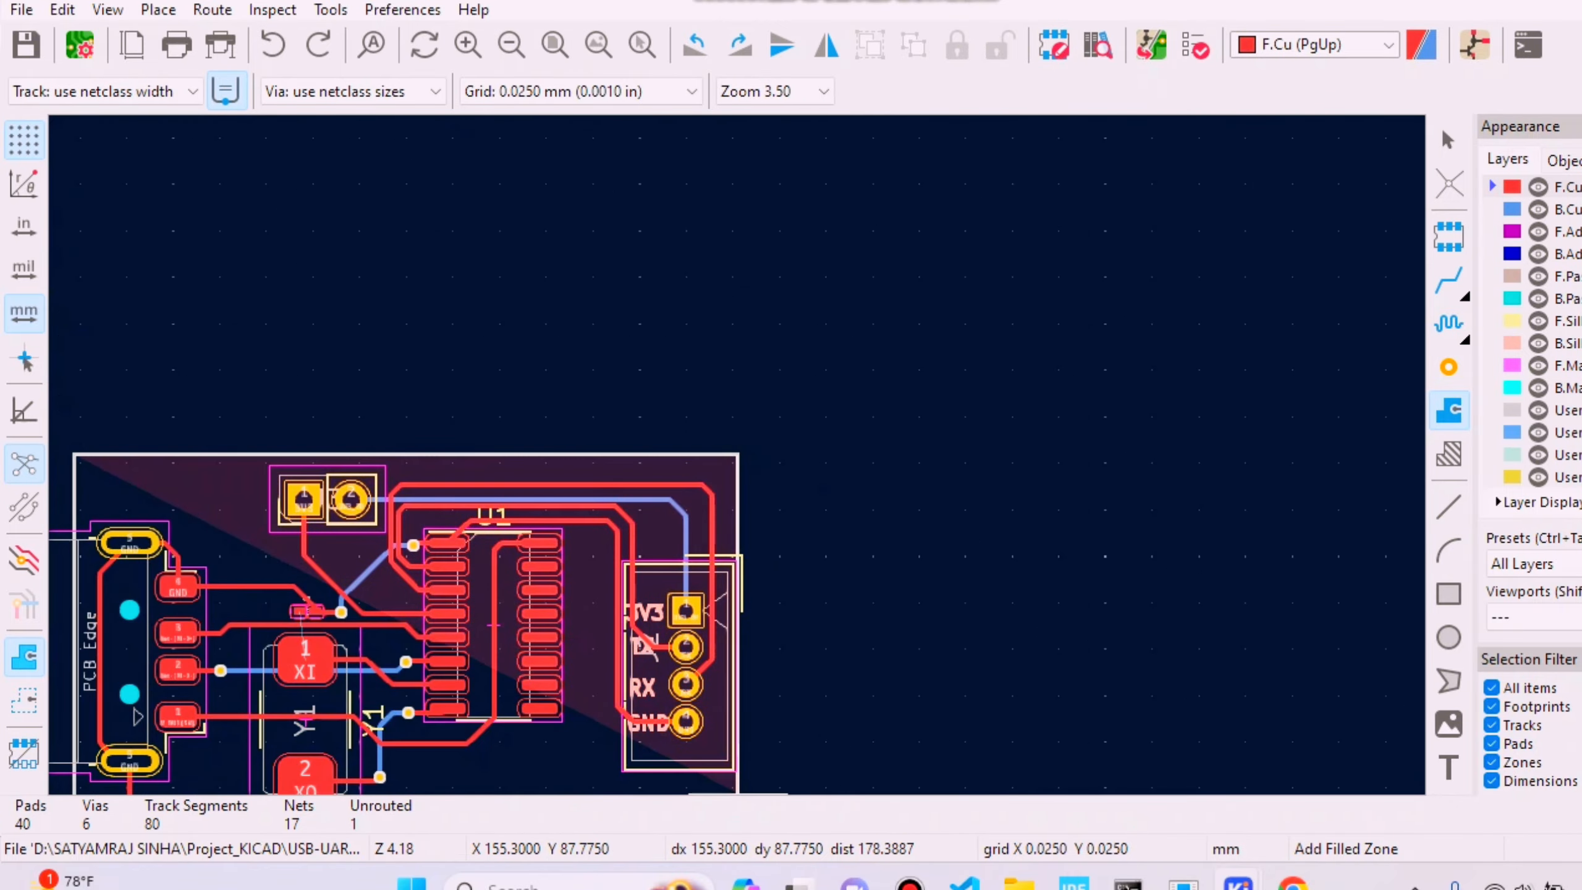
pyautogui.scroll(10, 736, 454)
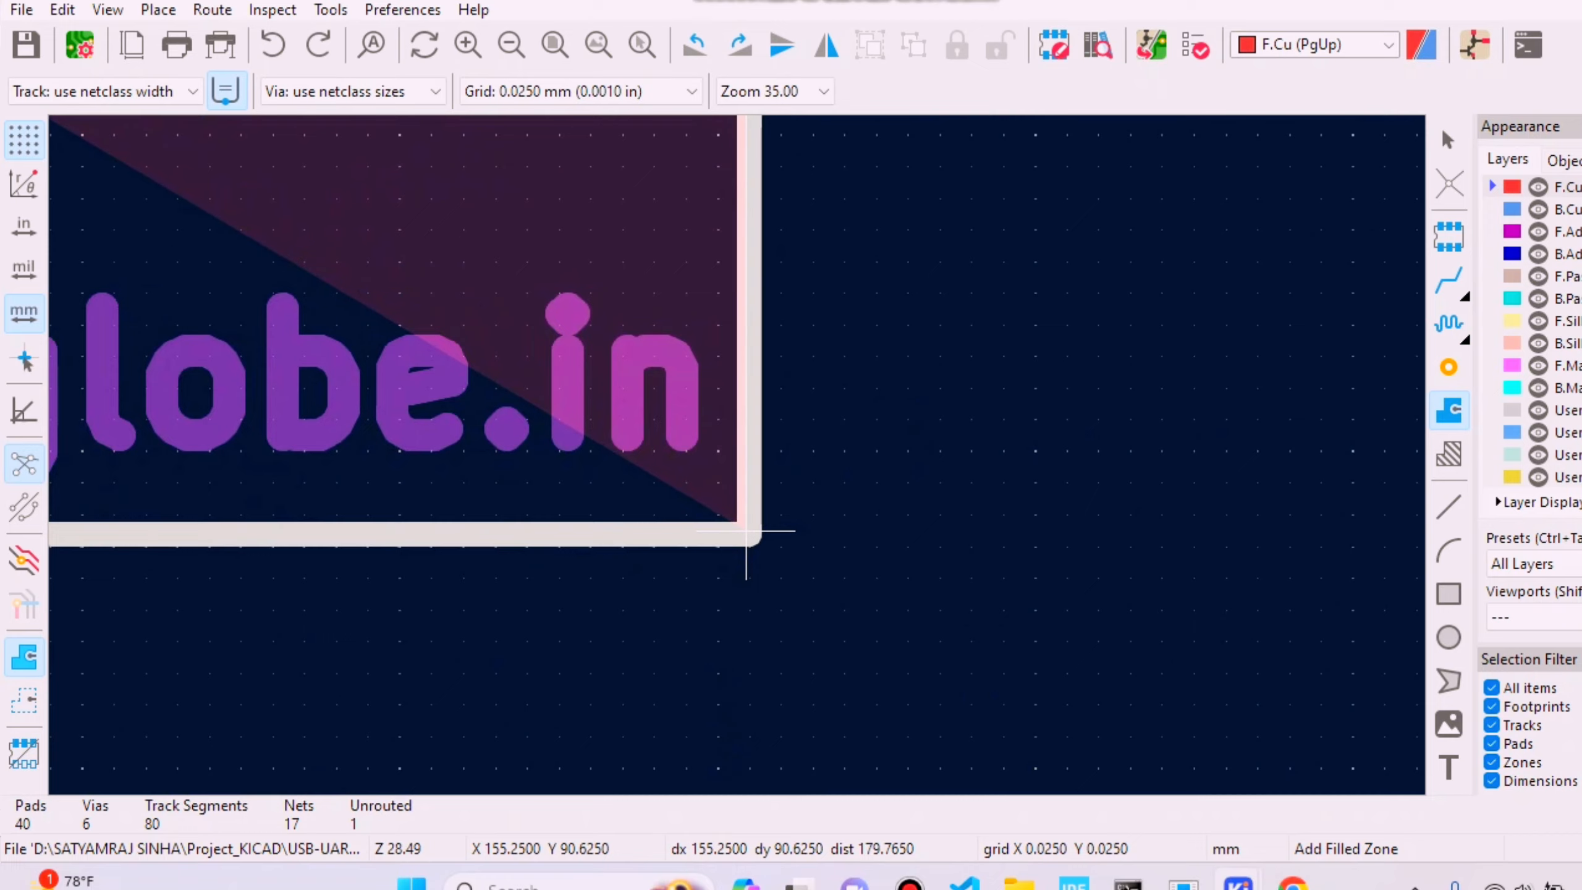
pyautogui.scroll(-10, 746, 531)
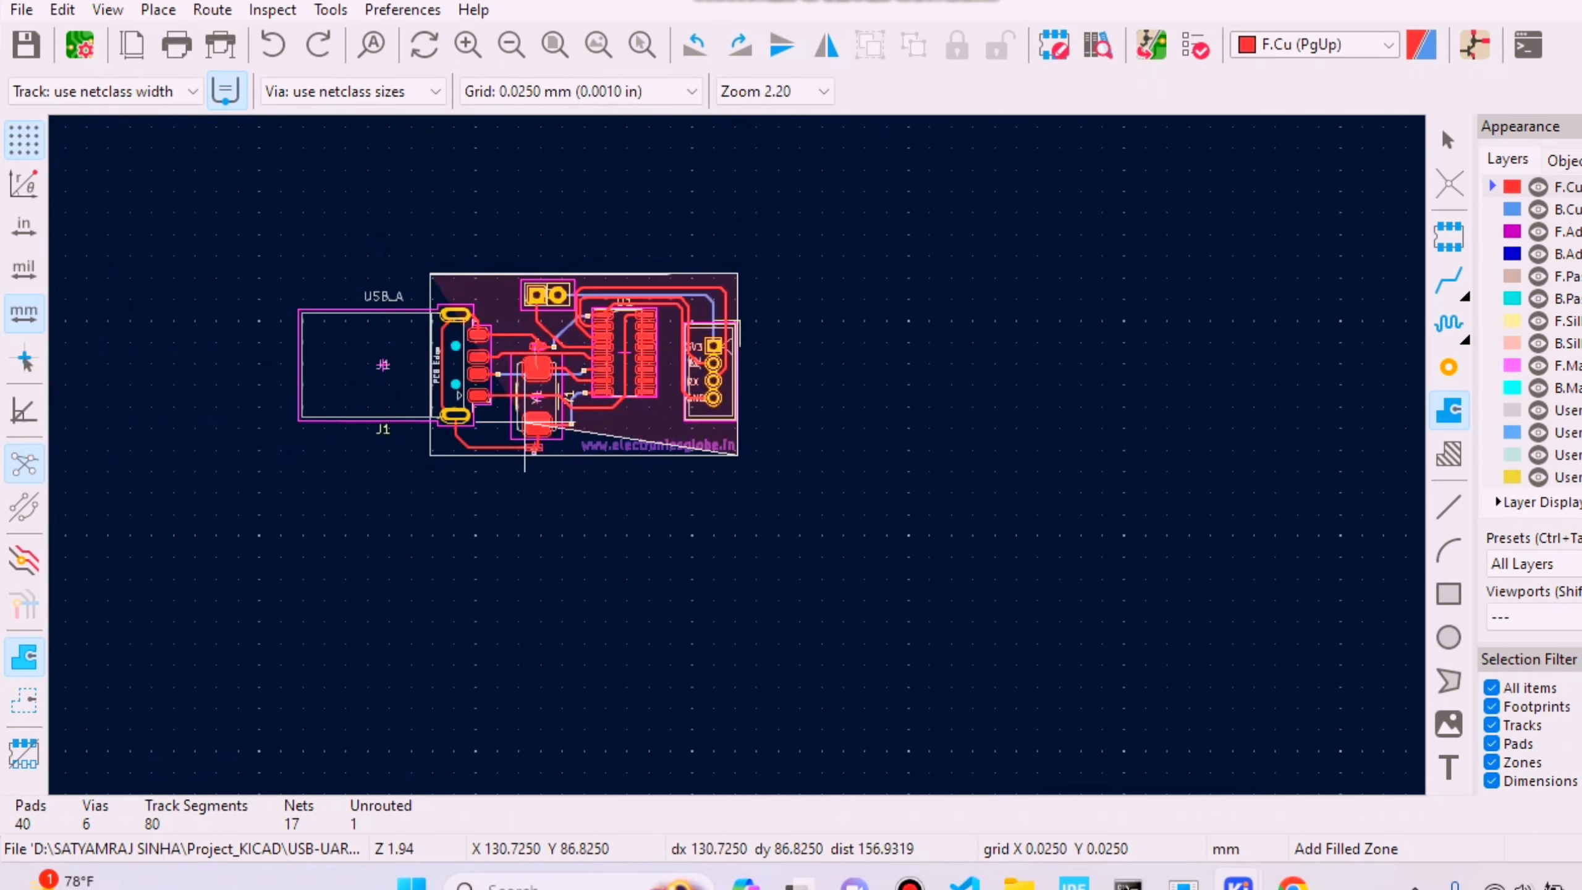
# - Add the zone corner at the board's lower left and close the GND zone outline at its starting corner
pyautogui.scroll(7, 741, 430)
pyautogui.scroll(-4, 736, 454)
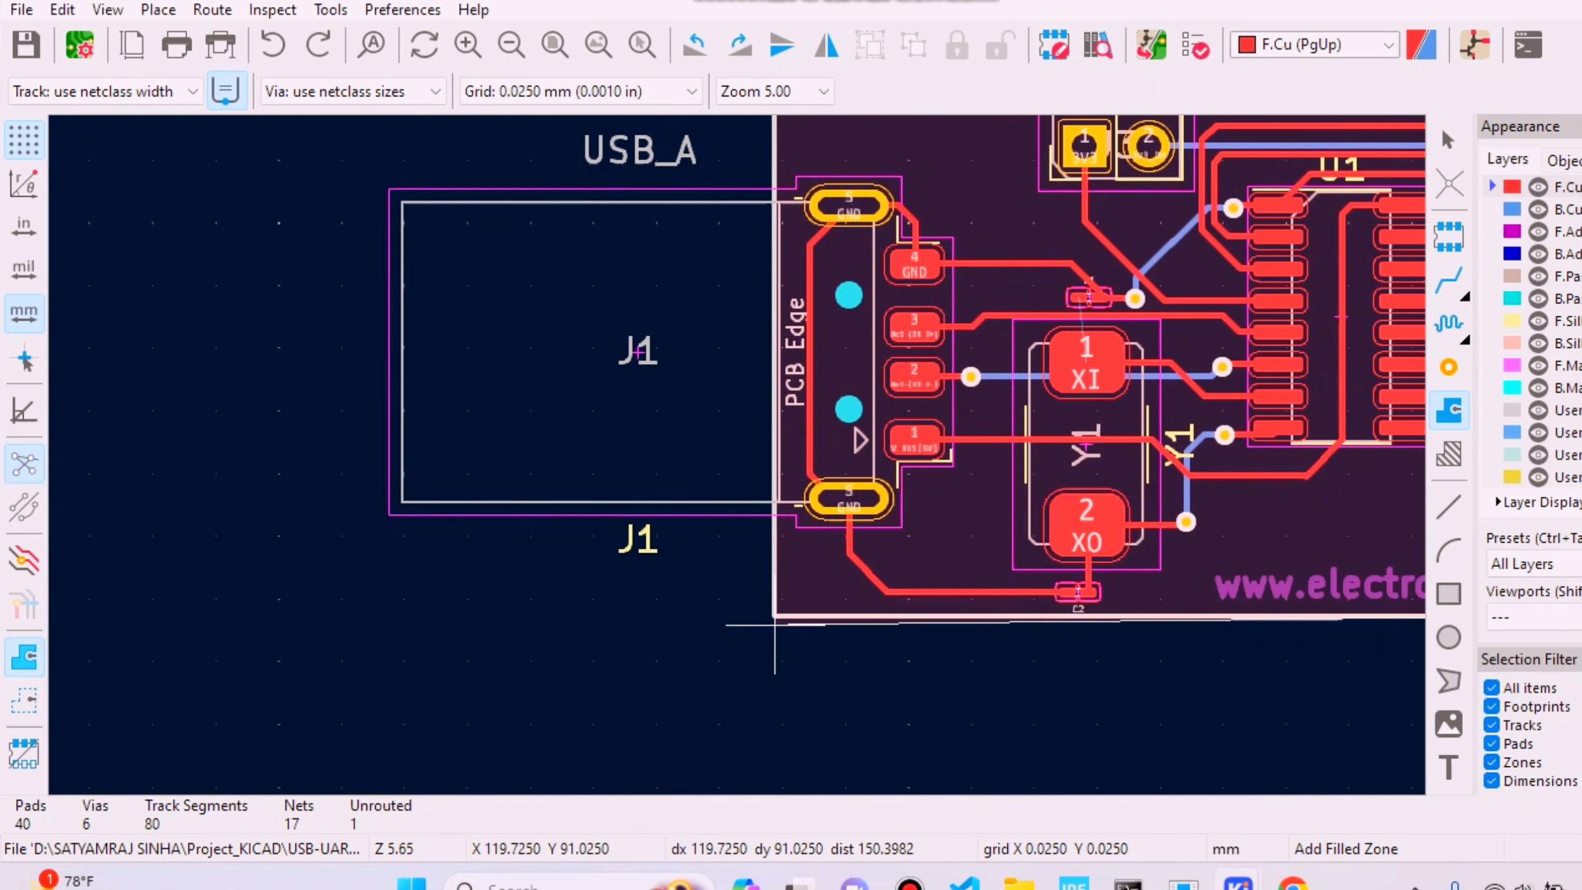
pyautogui.scroll(4, 736, 453)
pyautogui.scroll(-6, 731, 412)
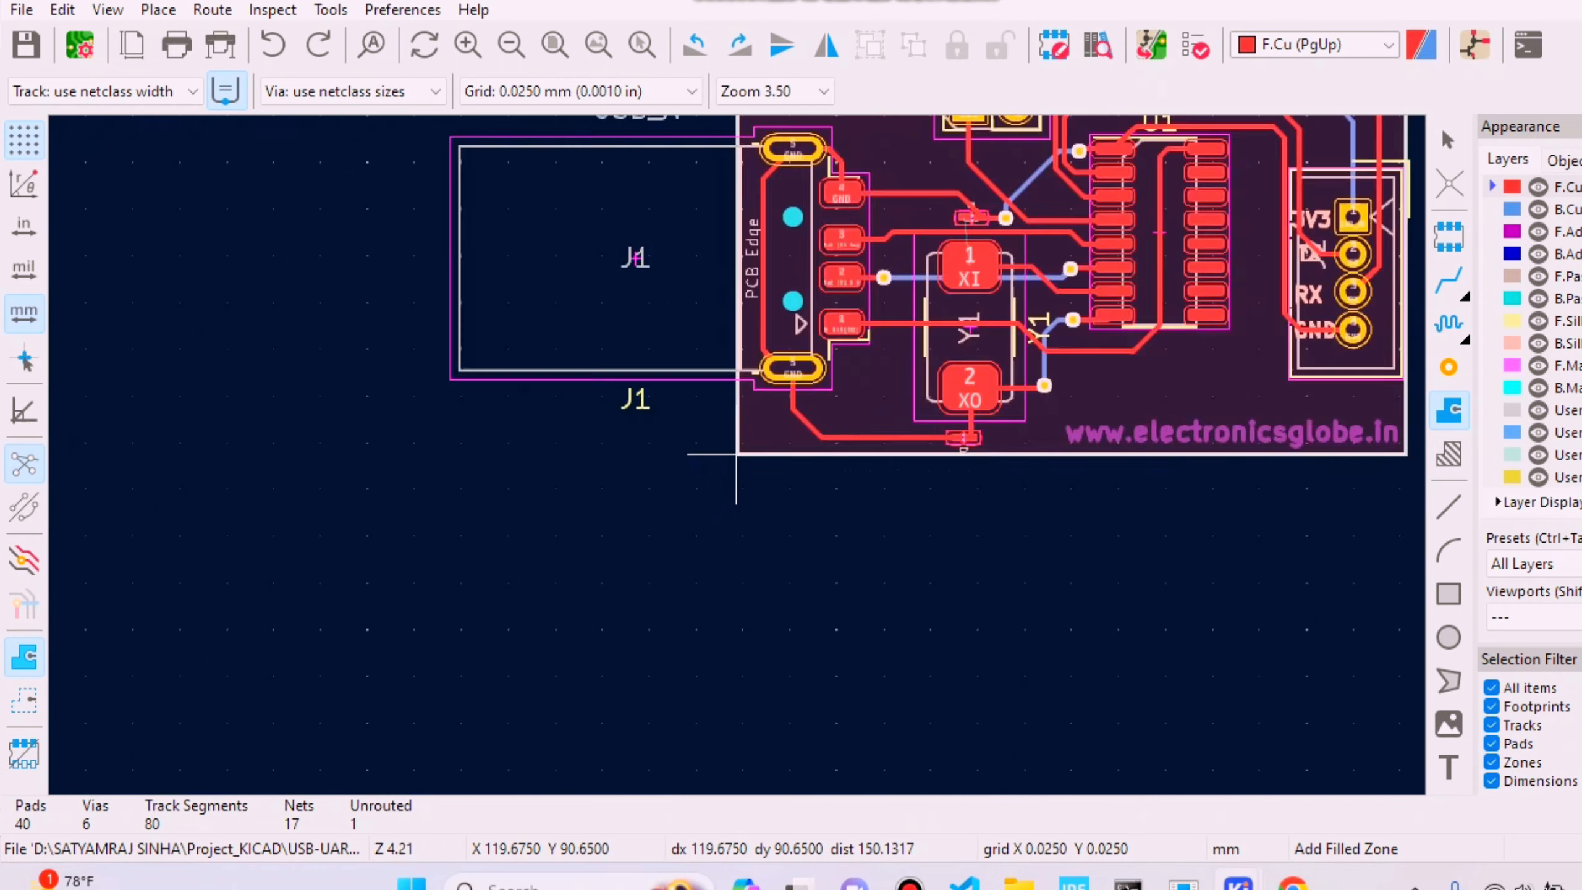
pyautogui.scroll(10, 736, 453)
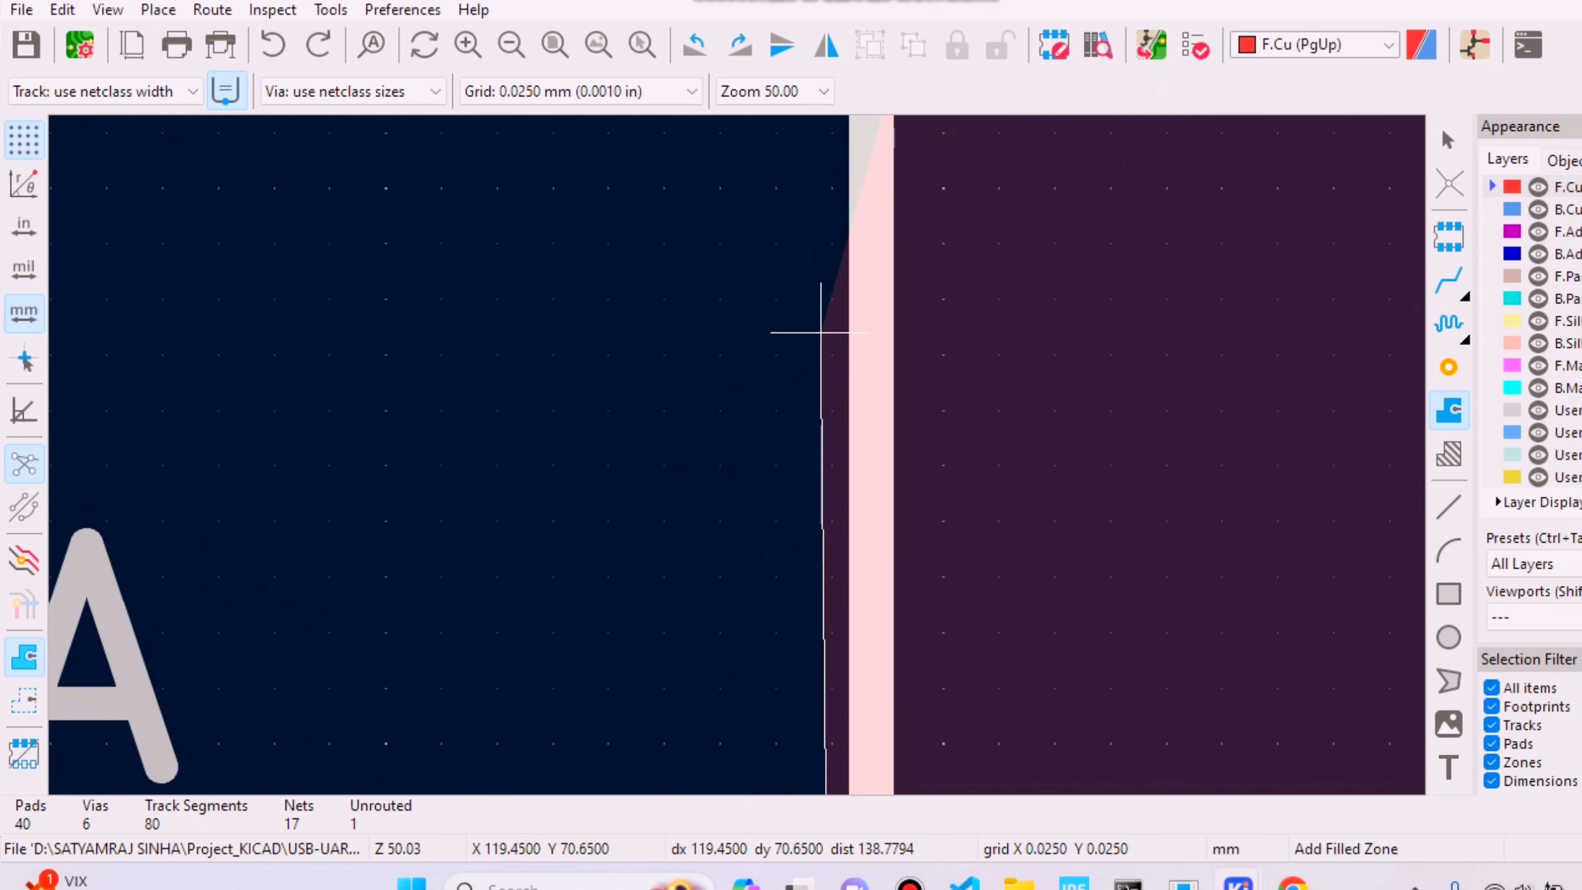
pyautogui.scroll(-1, 738, 449)
pyautogui.click(781, 306)
pyautogui.scroll(5, 772, 305)
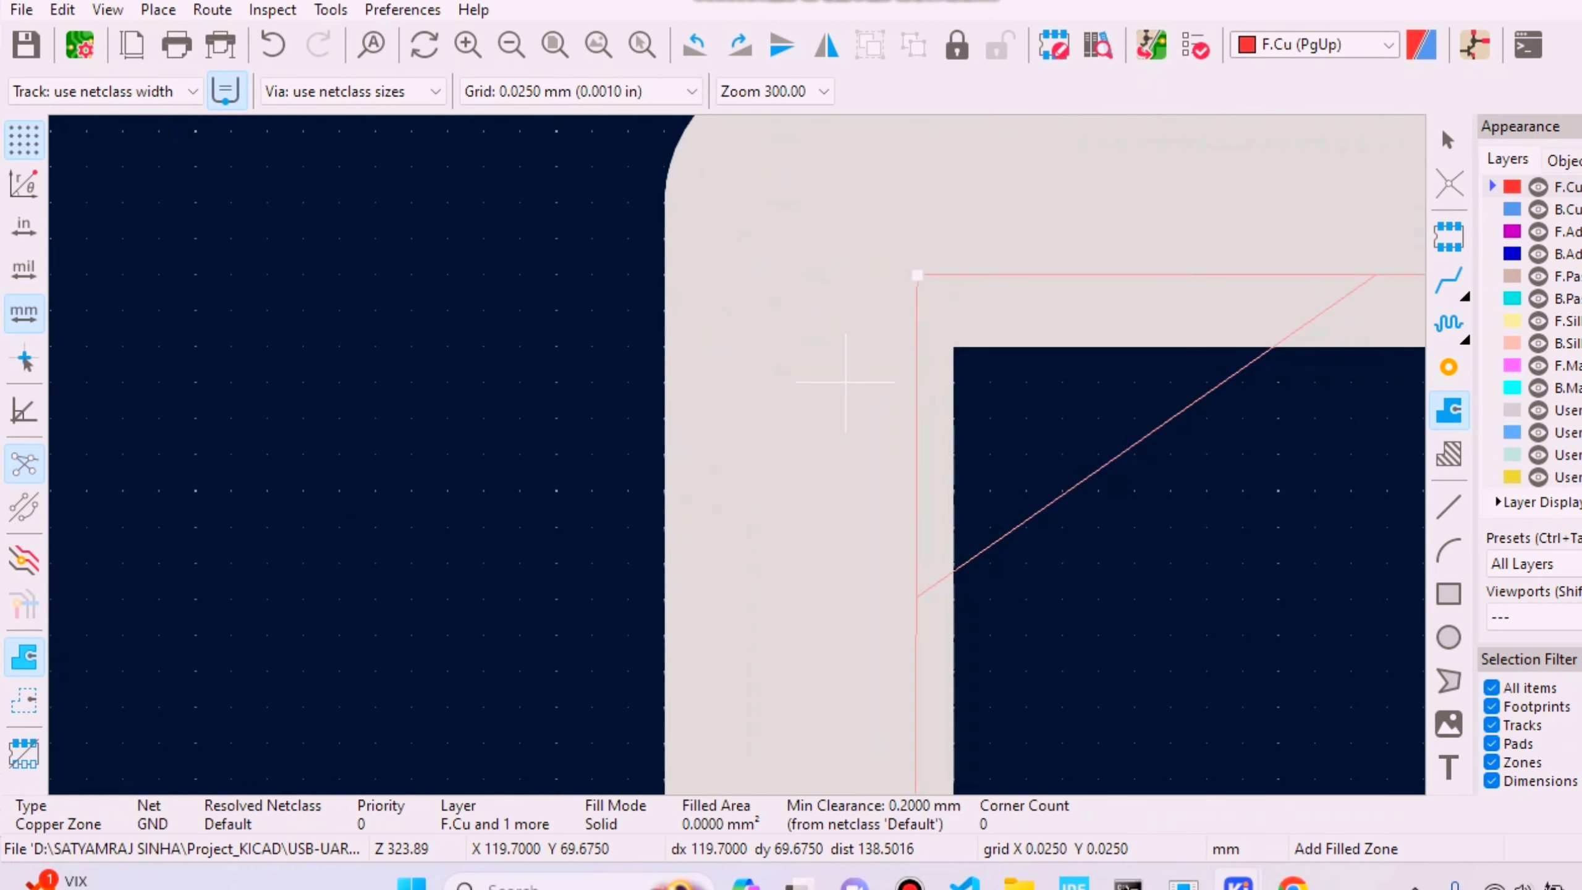
pyautogui.scroll(-6, 918, 275)
pyautogui.click(597, 402)
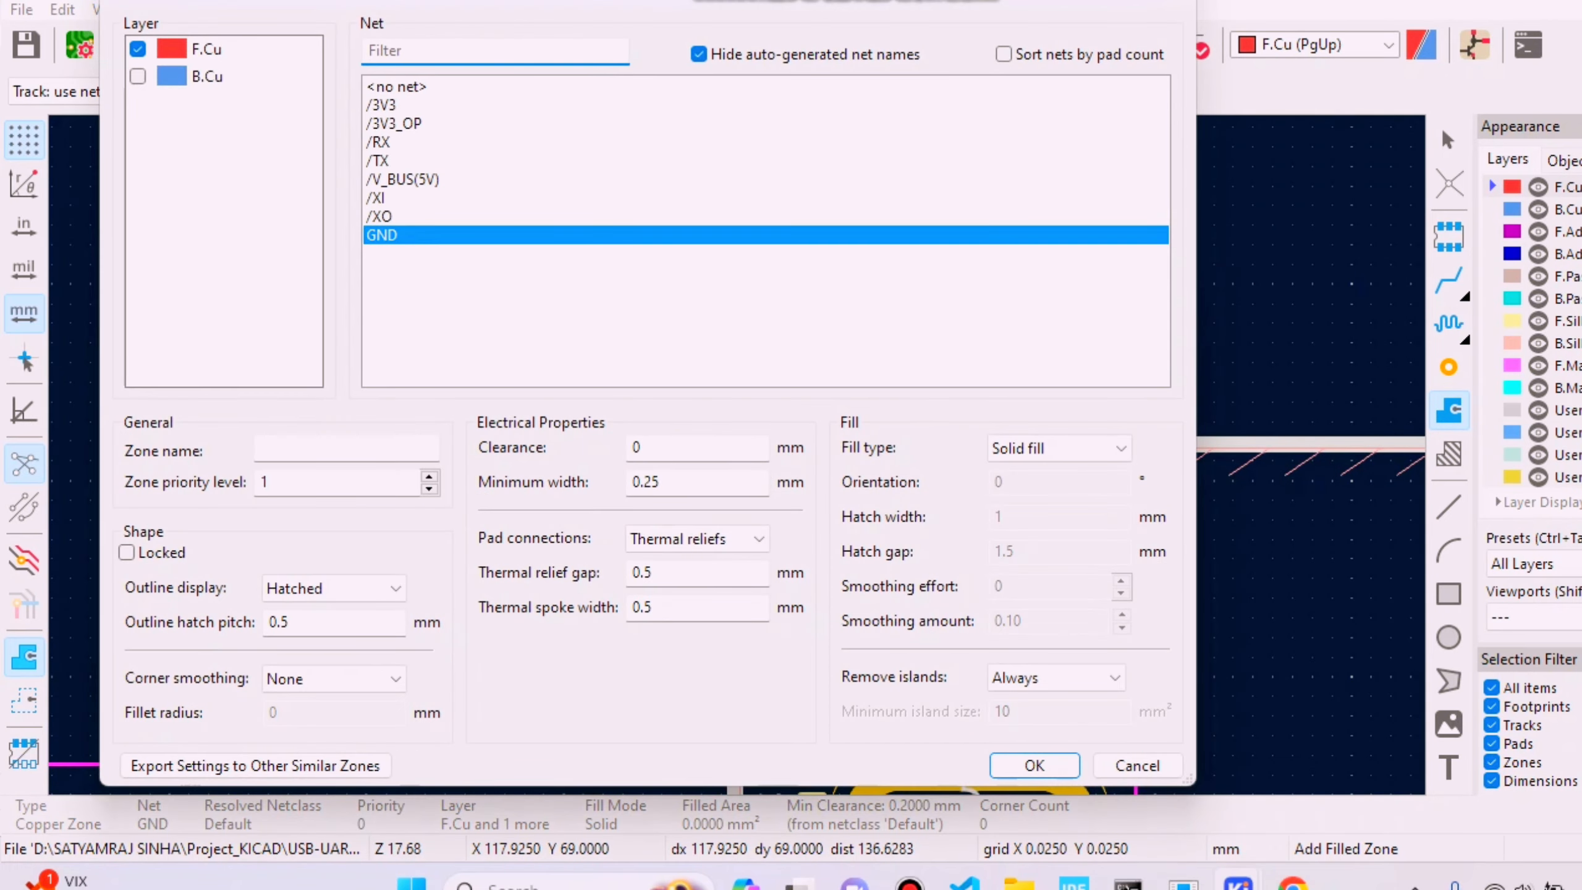
pyautogui.click(1138, 766)
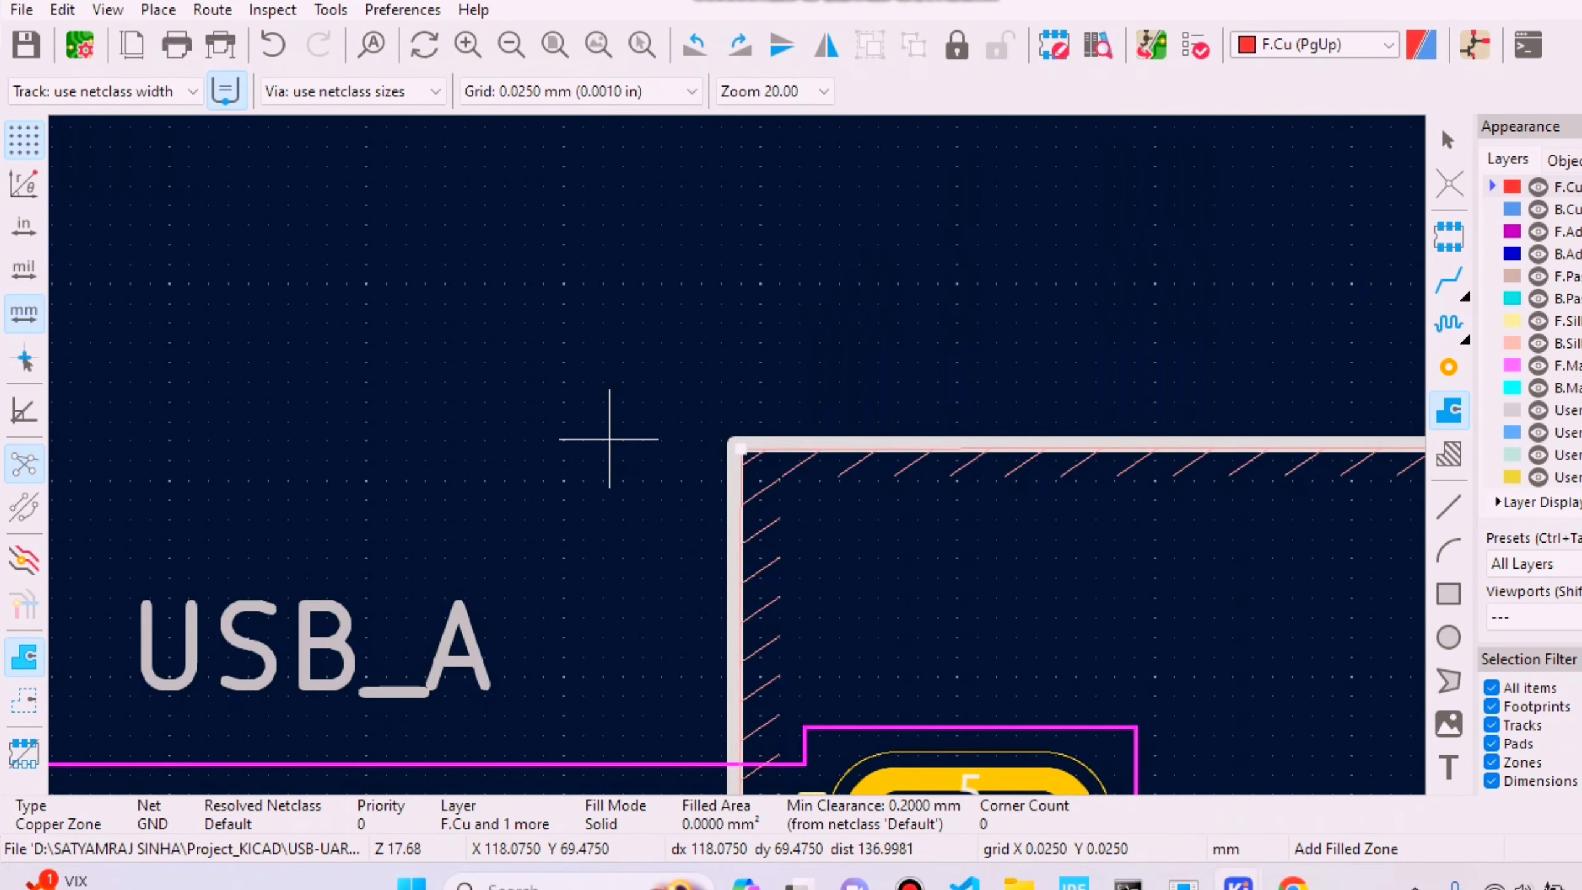
pyautogui.click(608, 439)
pyautogui.press('Escape')
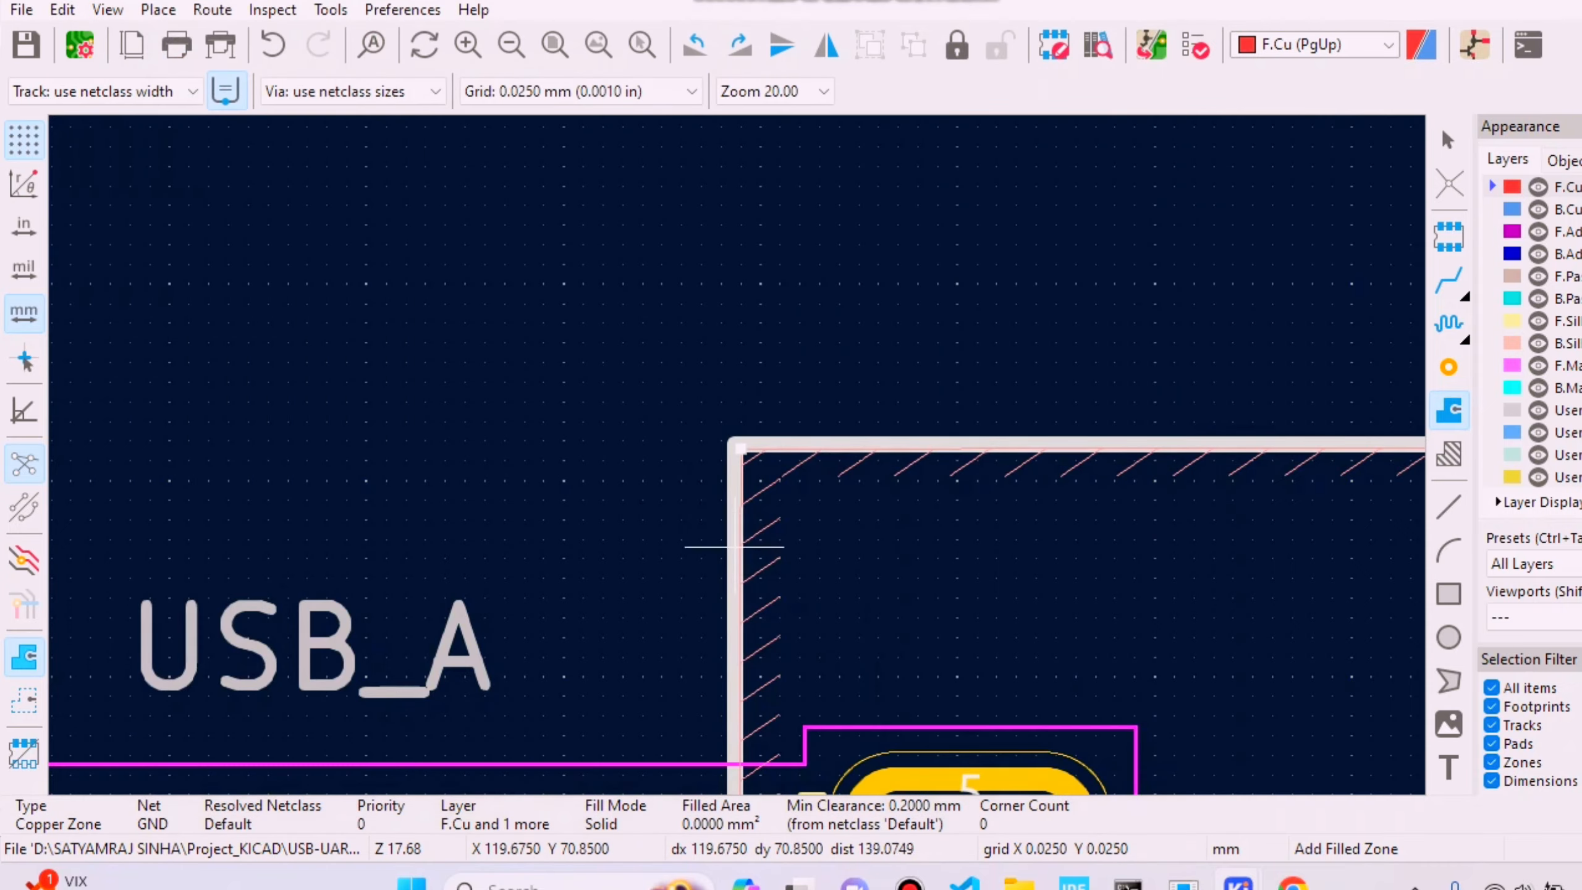
# - Open the board in the 3D Viewer and examine its front side, including the components, traces and website text
pyautogui.press('Escape')
pyautogui.scroll(-8, 695, 514)
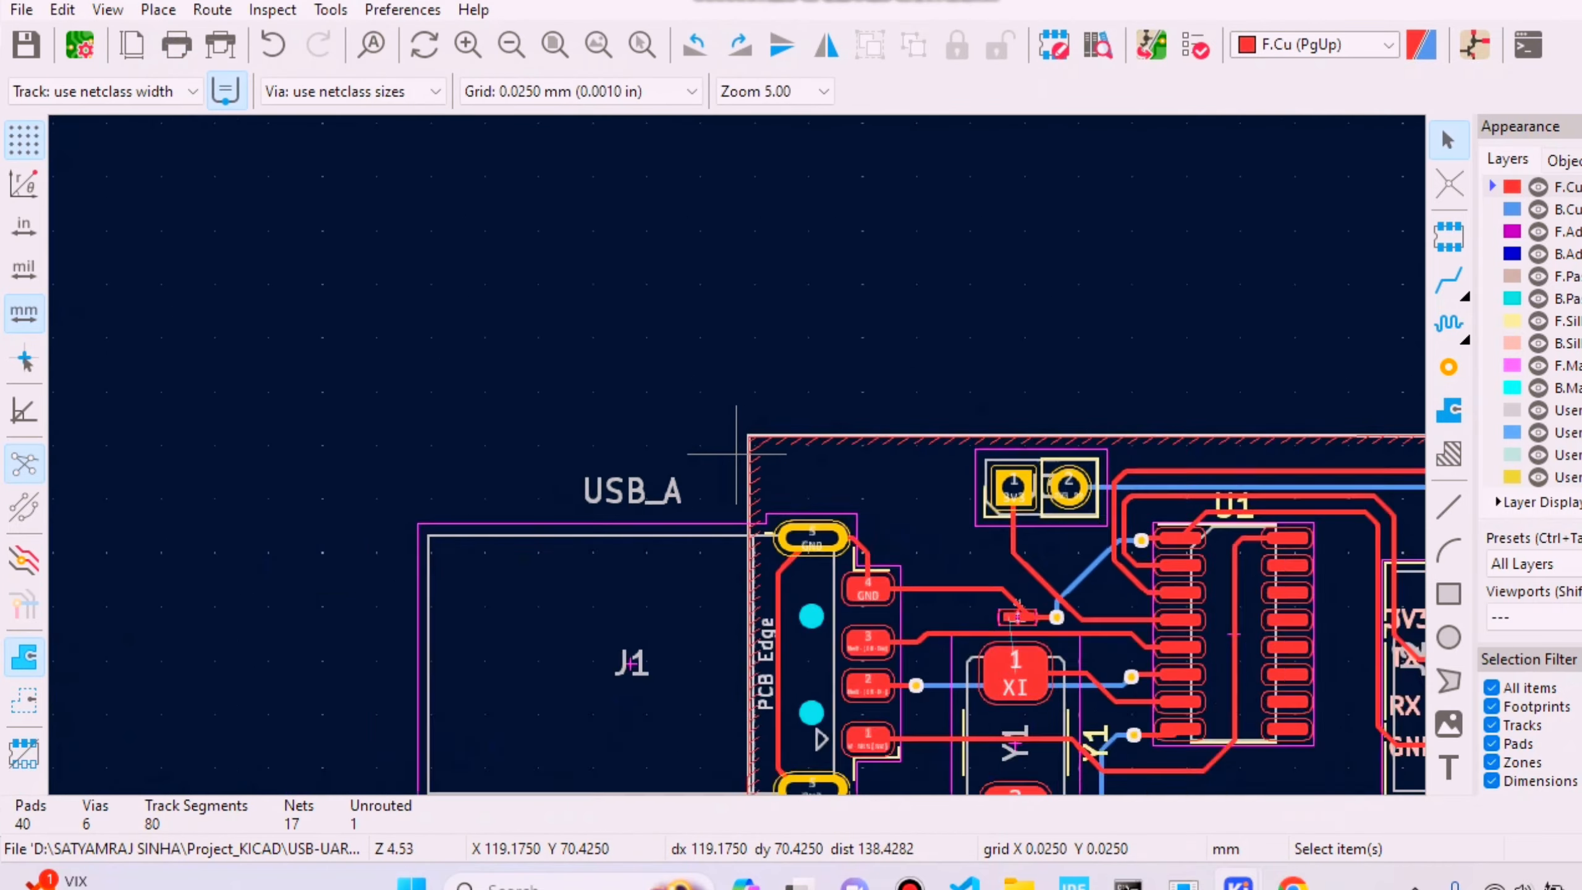
pyautogui.scroll(3, 737, 458)
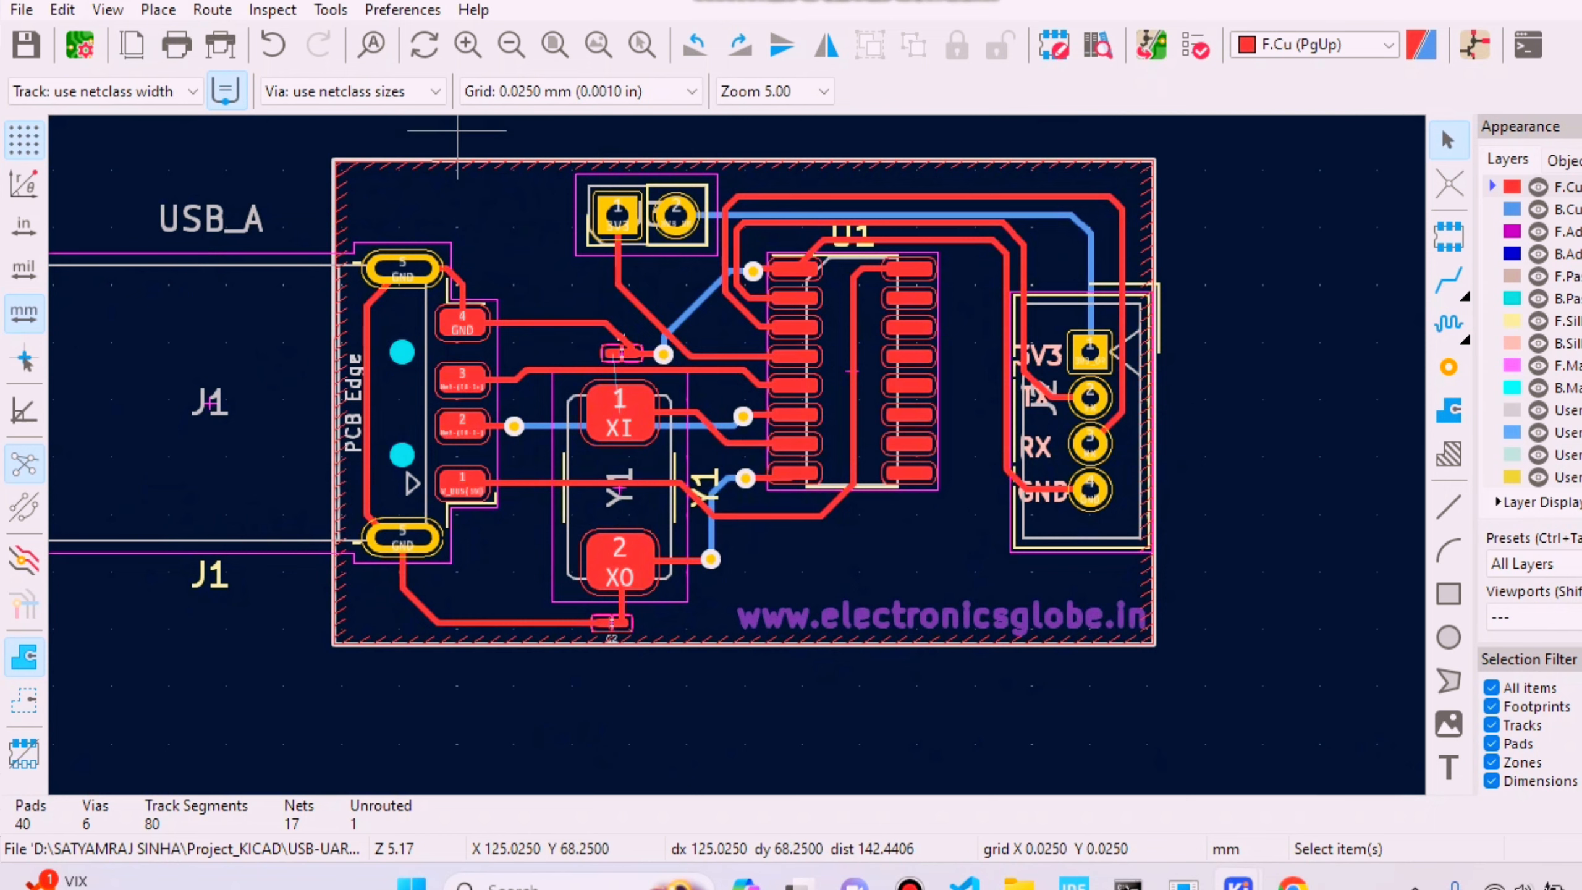
pyautogui.click(107, 9)
pyautogui.click(186, 134)
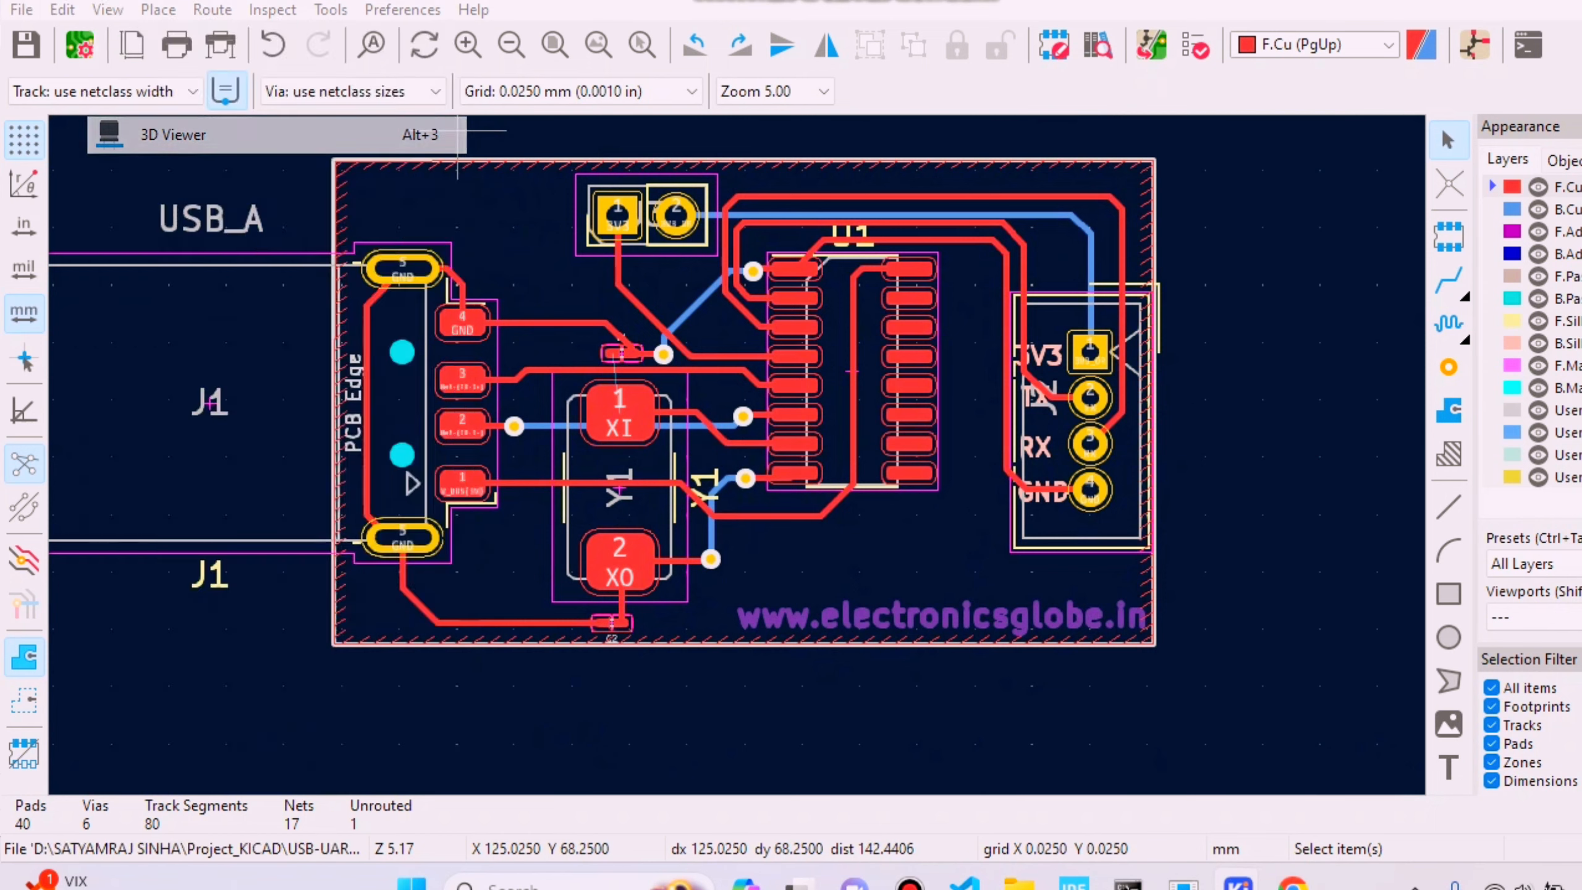
pyautogui.scroll(4, 778, 499)
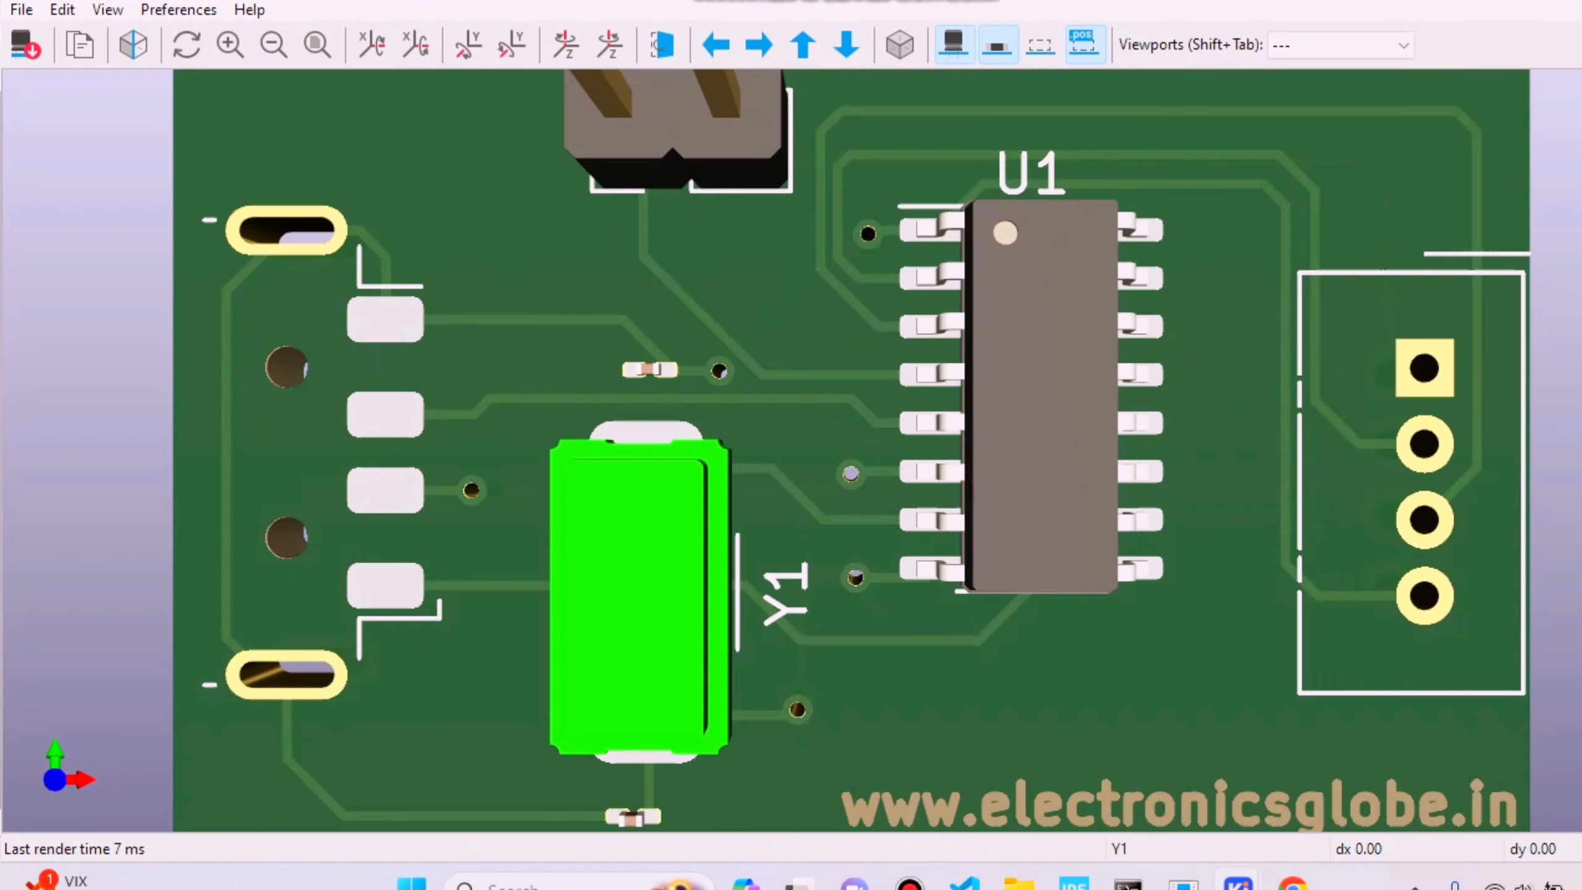
pyautogui.scroll(-1, 779, 499)
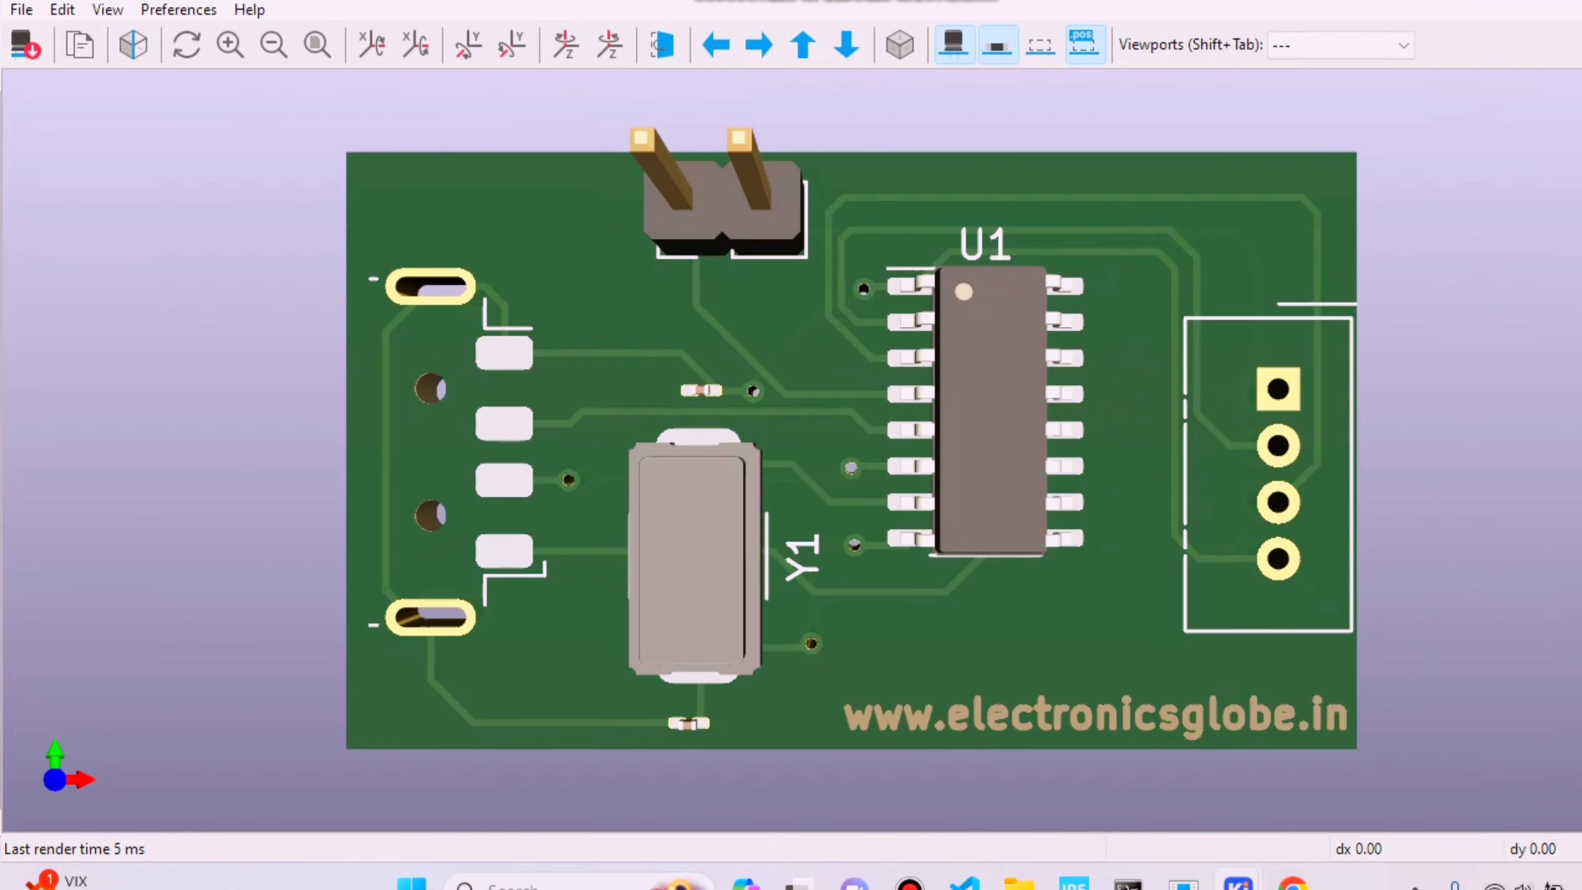
pyautogui.moveTo(548, 487); pyautogui.dragTo(1146, 567)
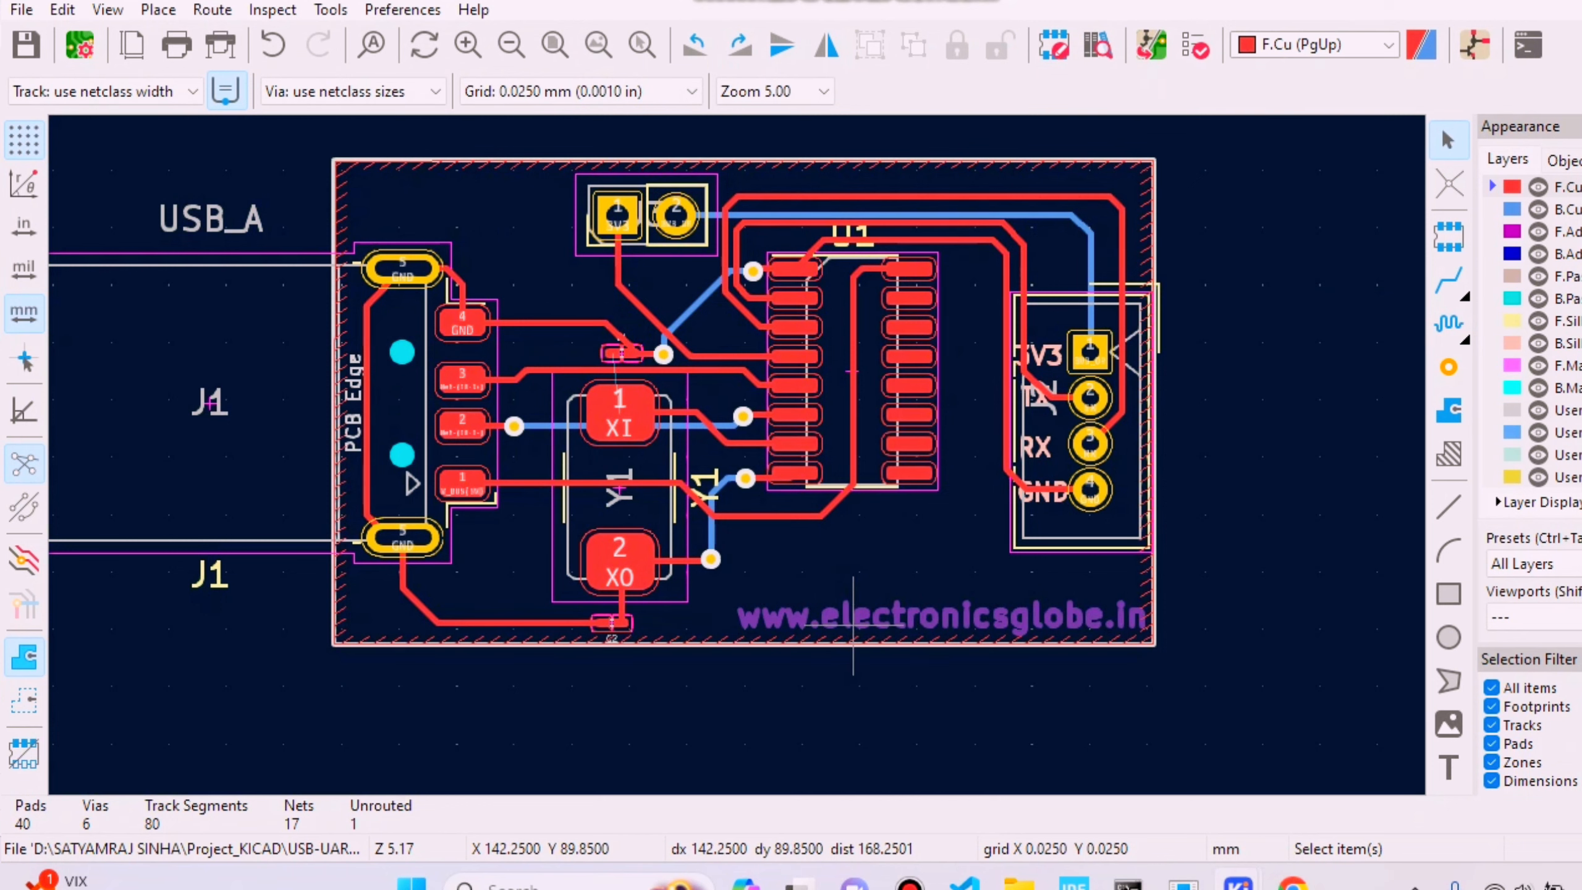
pyautogui.click(853, 624)
pyautogui.moveTo(849, 623); pyautogui.dragTo(781, 623)
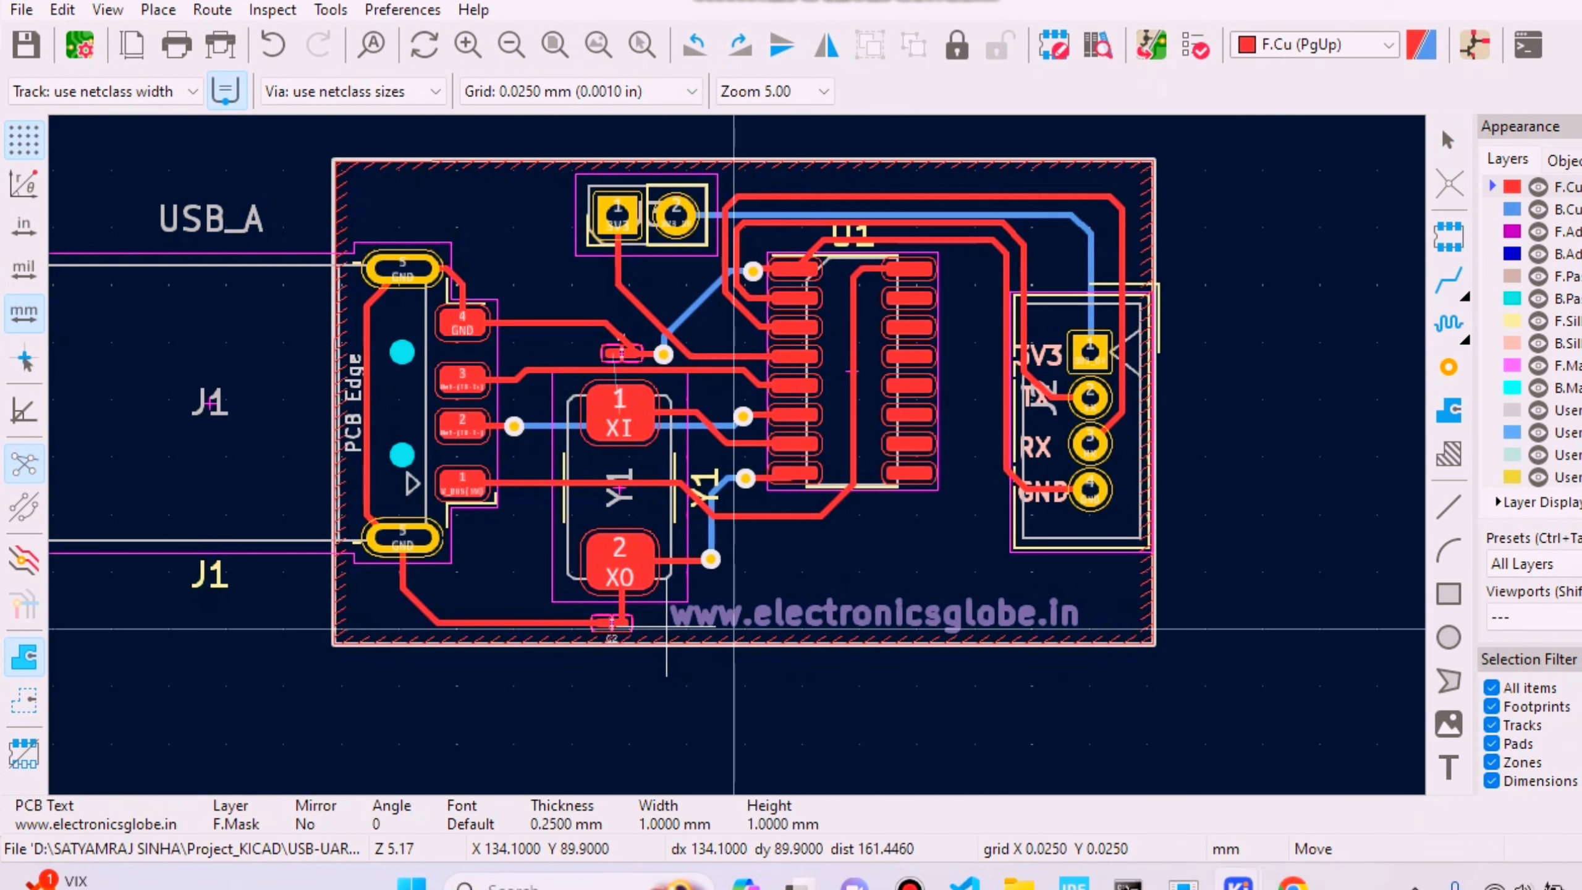
pyautogui.click(1274, 672)
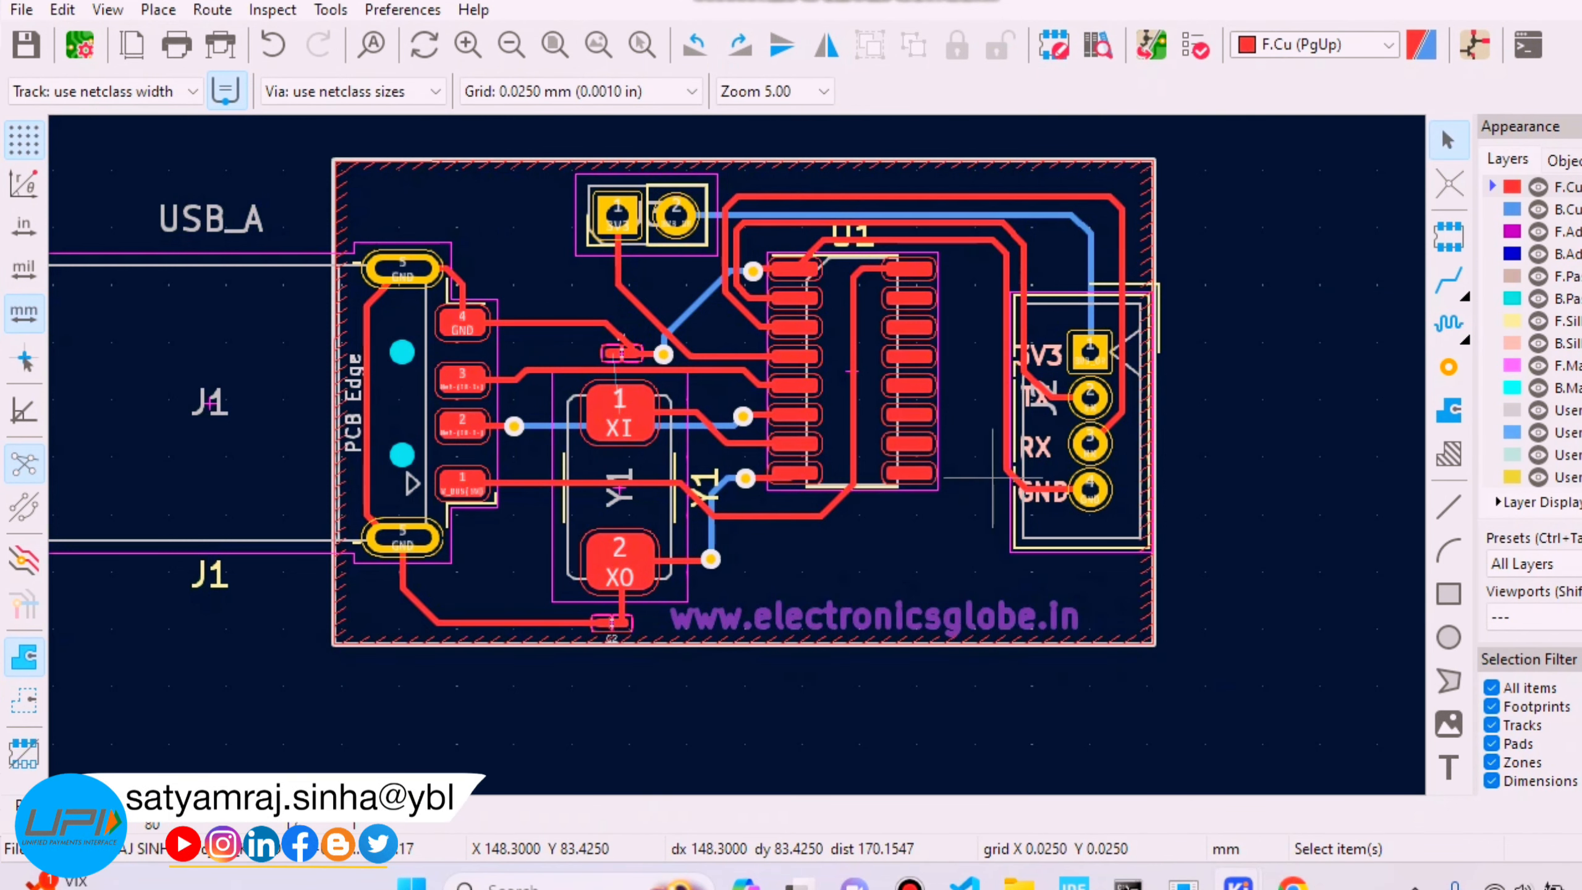
pyautogui.scroll(1, 994, 478)
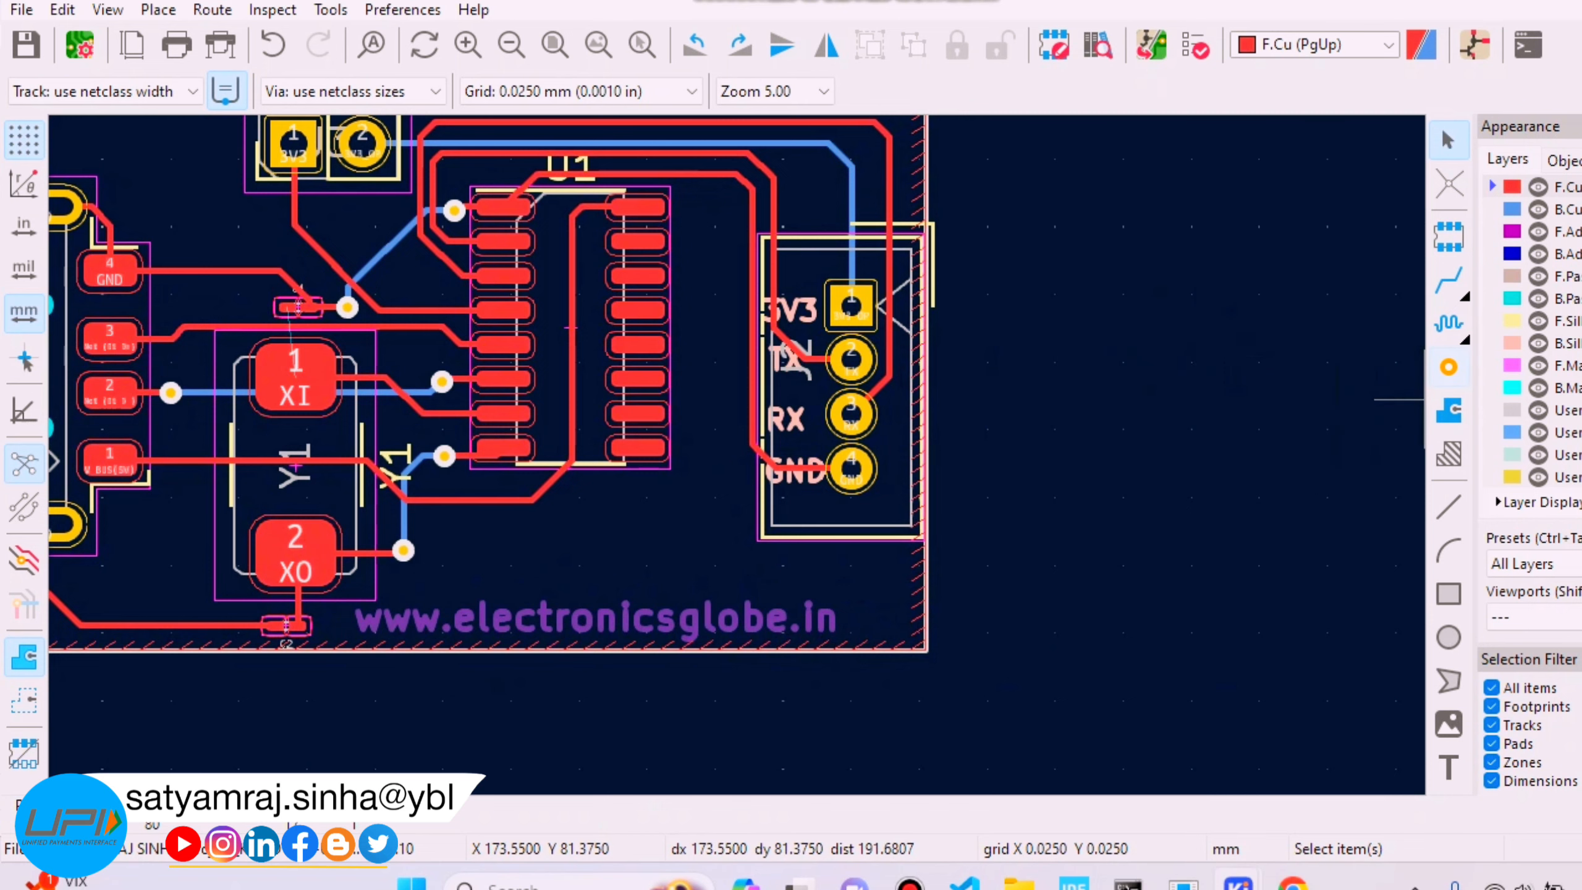